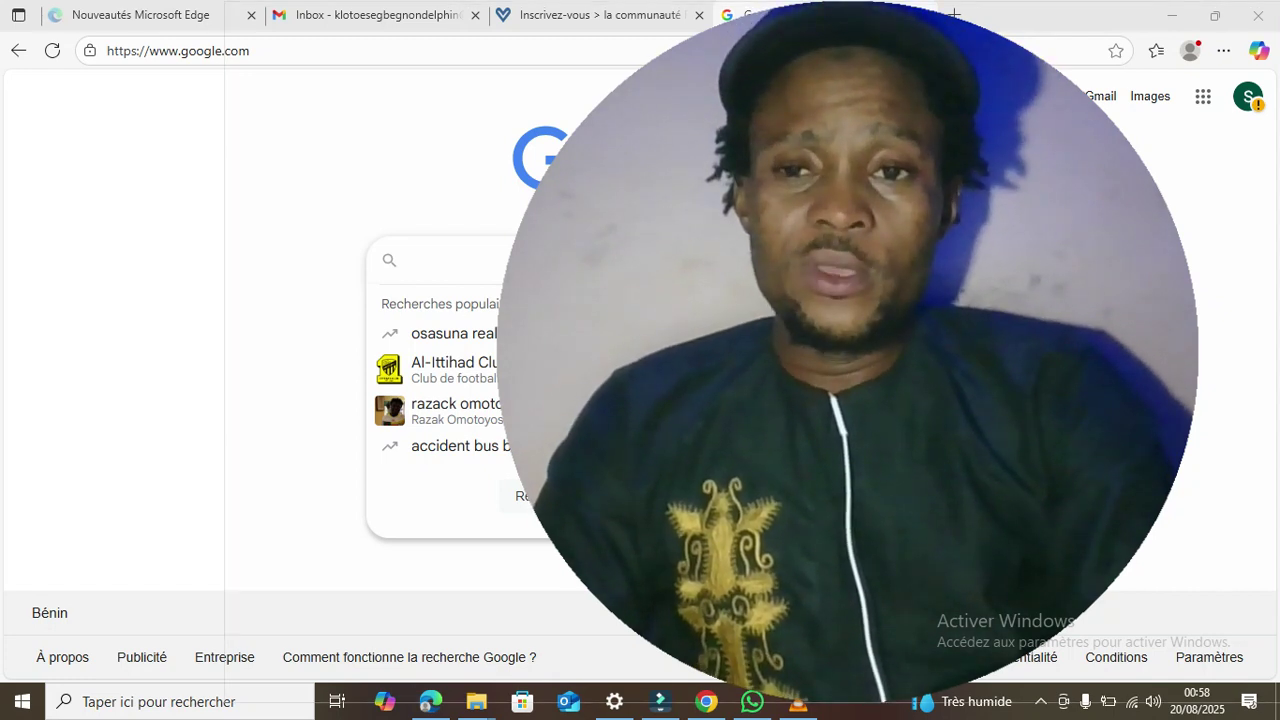
- Search Google for 'fifa coupe du monde 2026' by typing 'fifa coupe' and picking the suggestion
left_click(1000, 400)
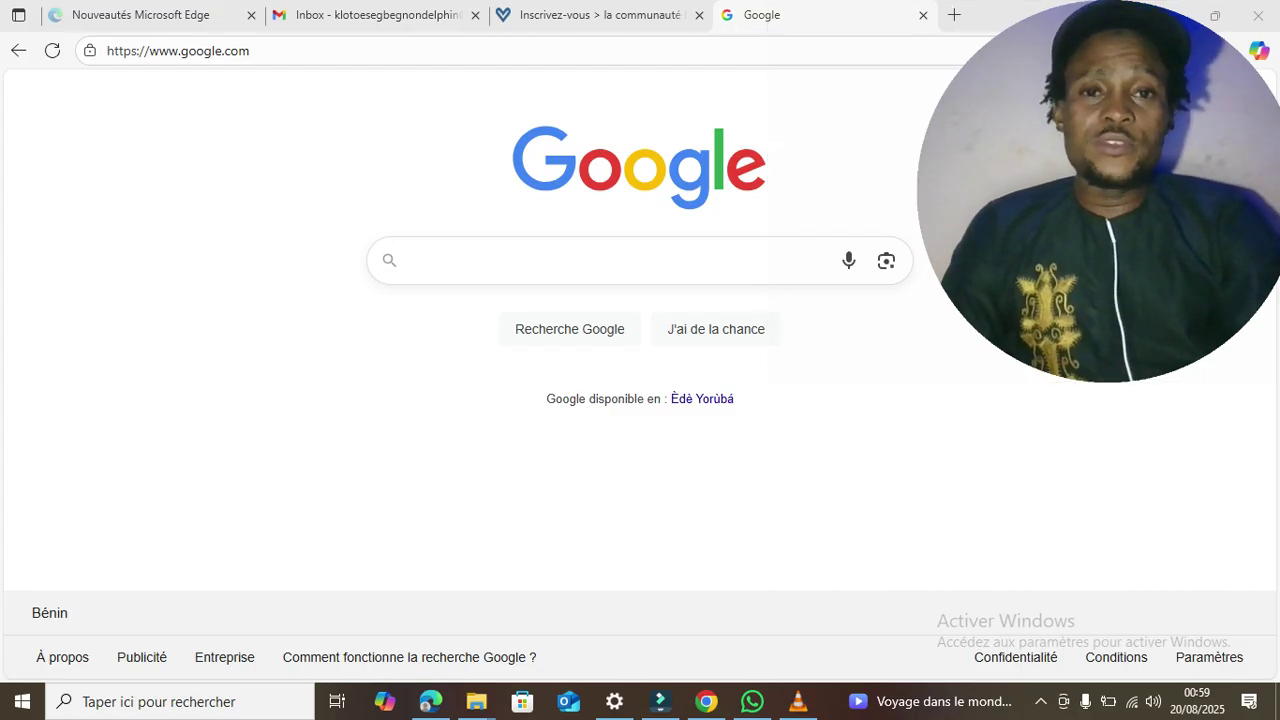
left_click(610, 261)
left_click(484, 258)
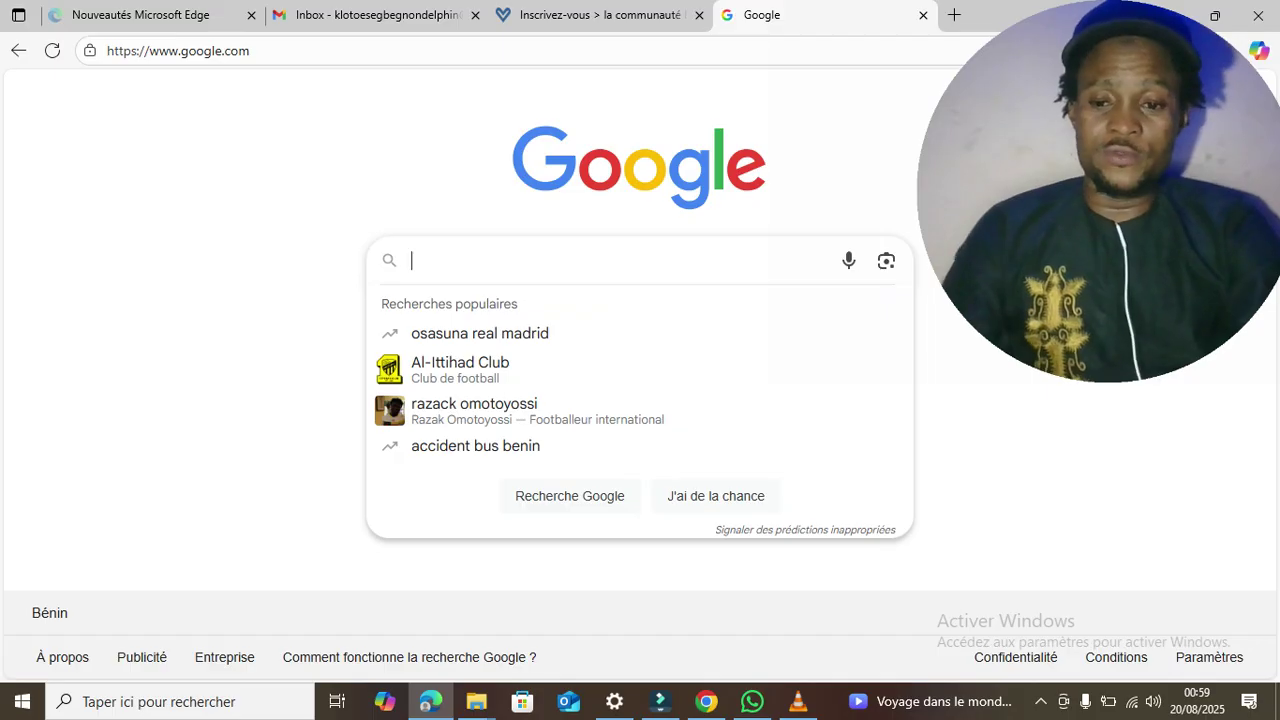
type("fifa")
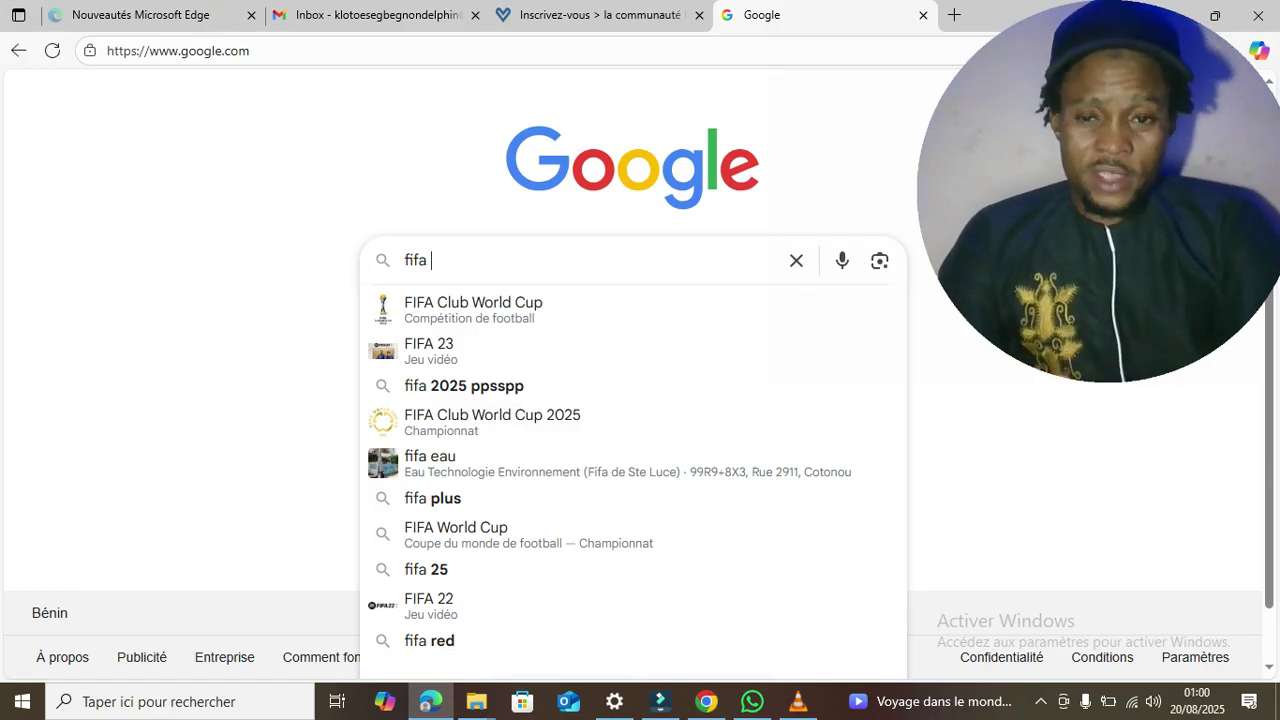
type("coup")
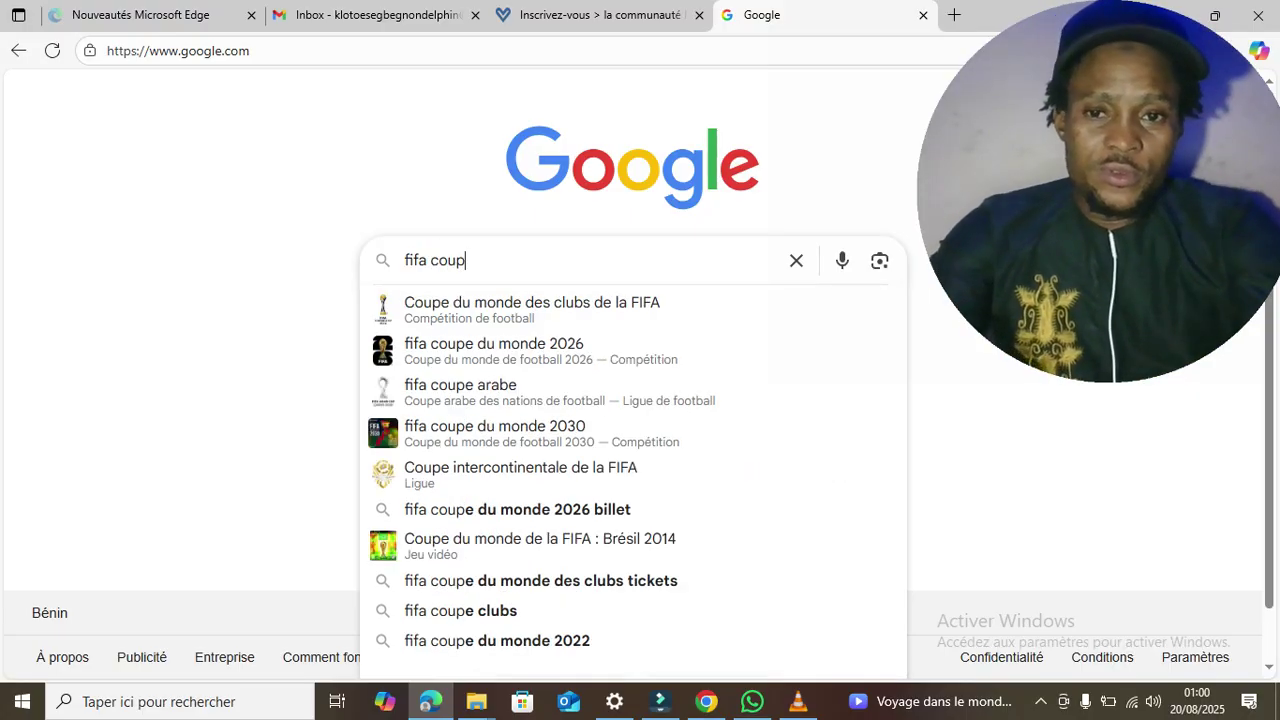
type("e")
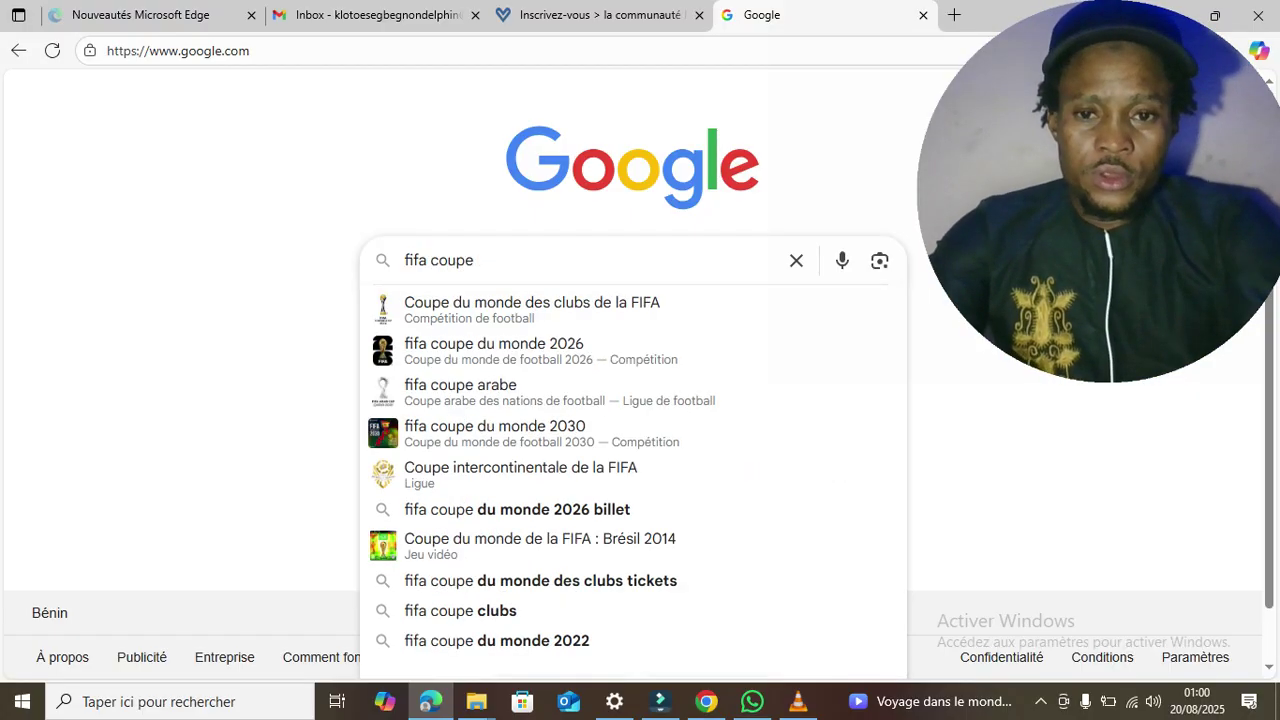
left_click(540, 351)
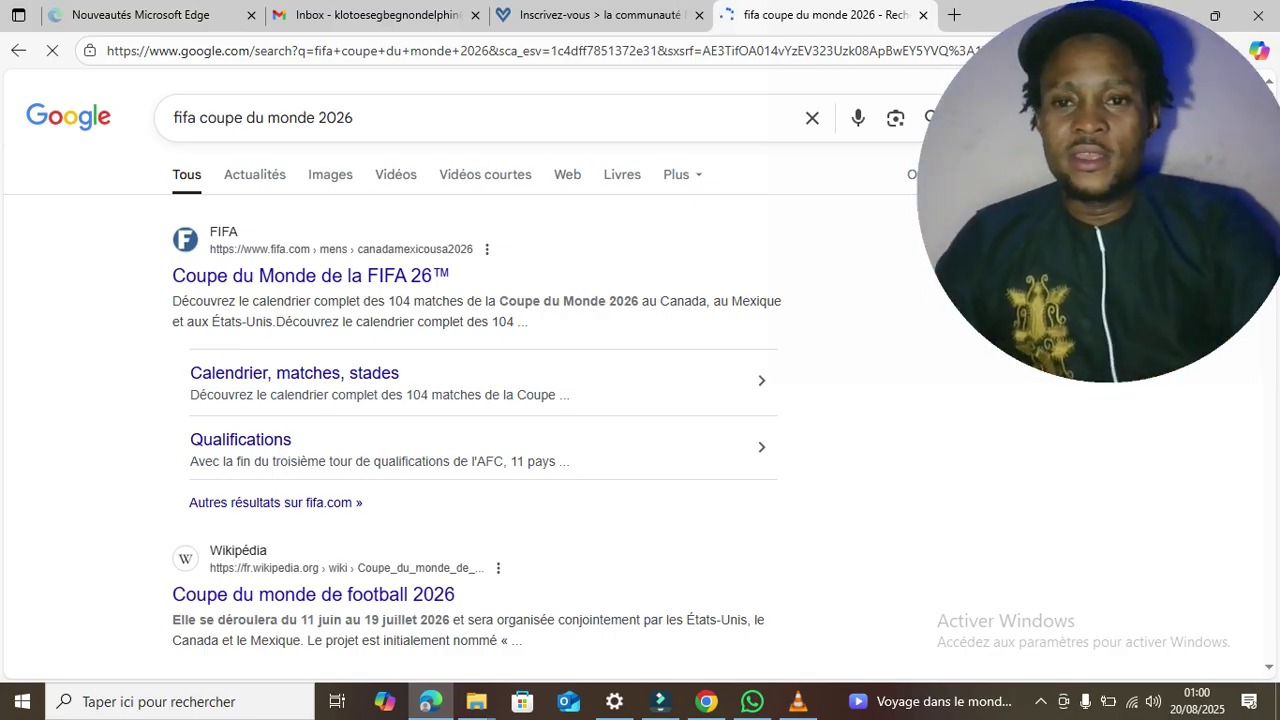
- Open the official Coupe du Monde de la FIFA 26 result in a new tab, then return to the results
right_click(315, 278)
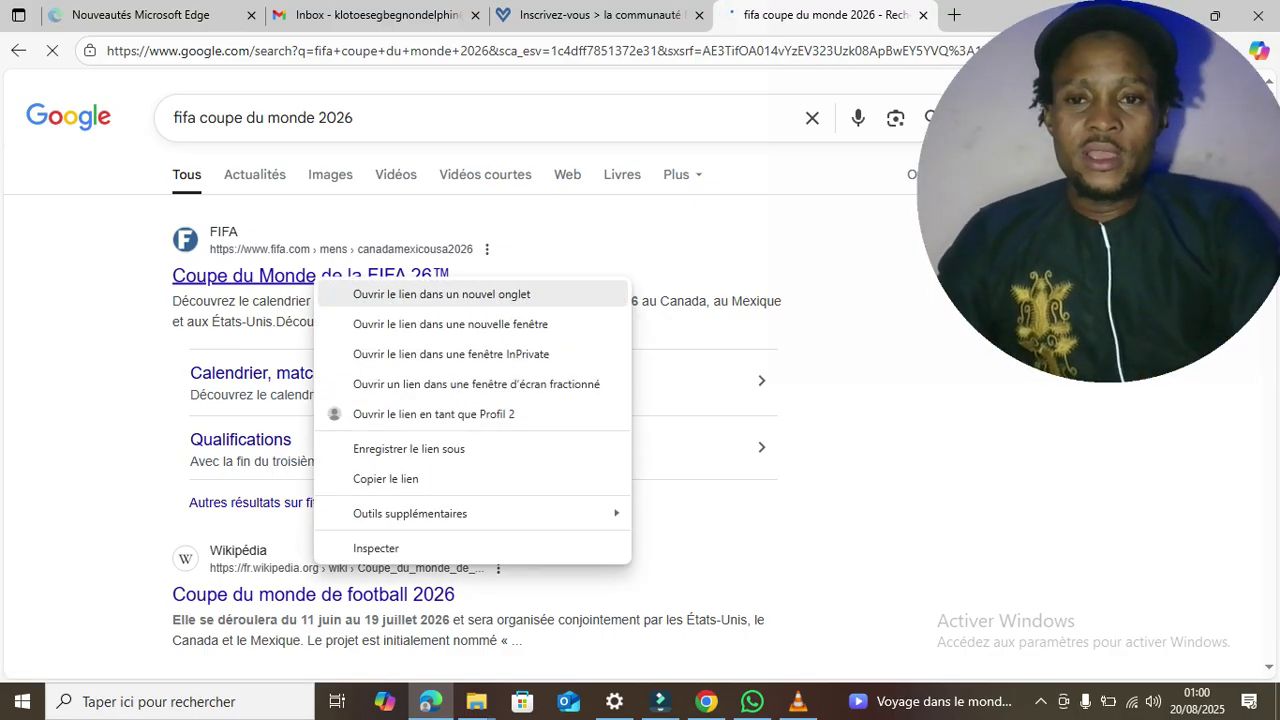
left_click(441, 294)
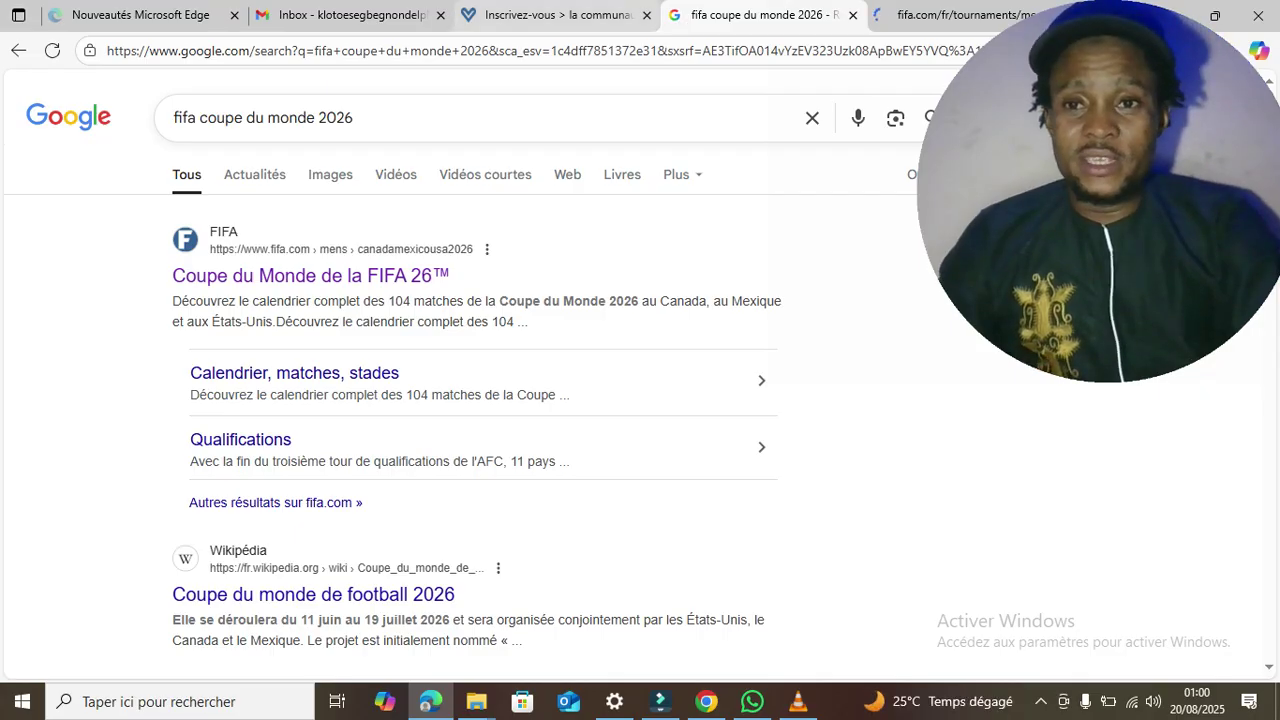
left_click(557, 15)
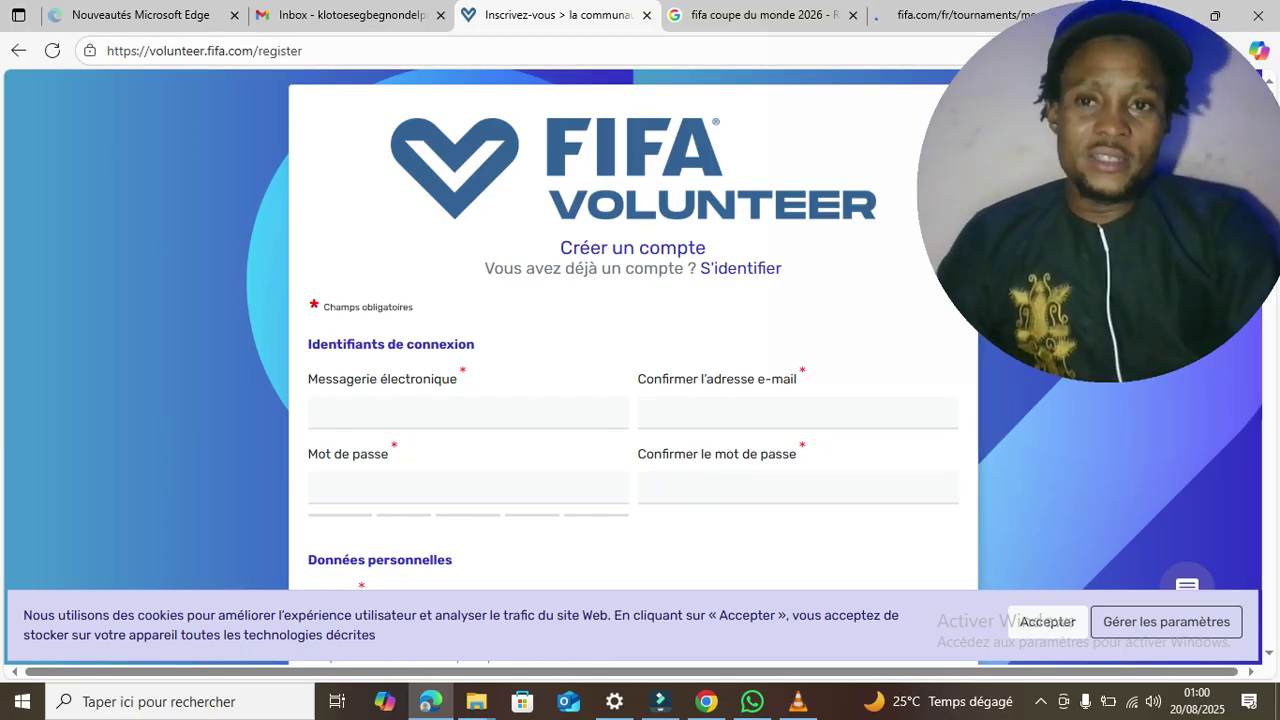
left_click_drag(317, 50, 120, 50)
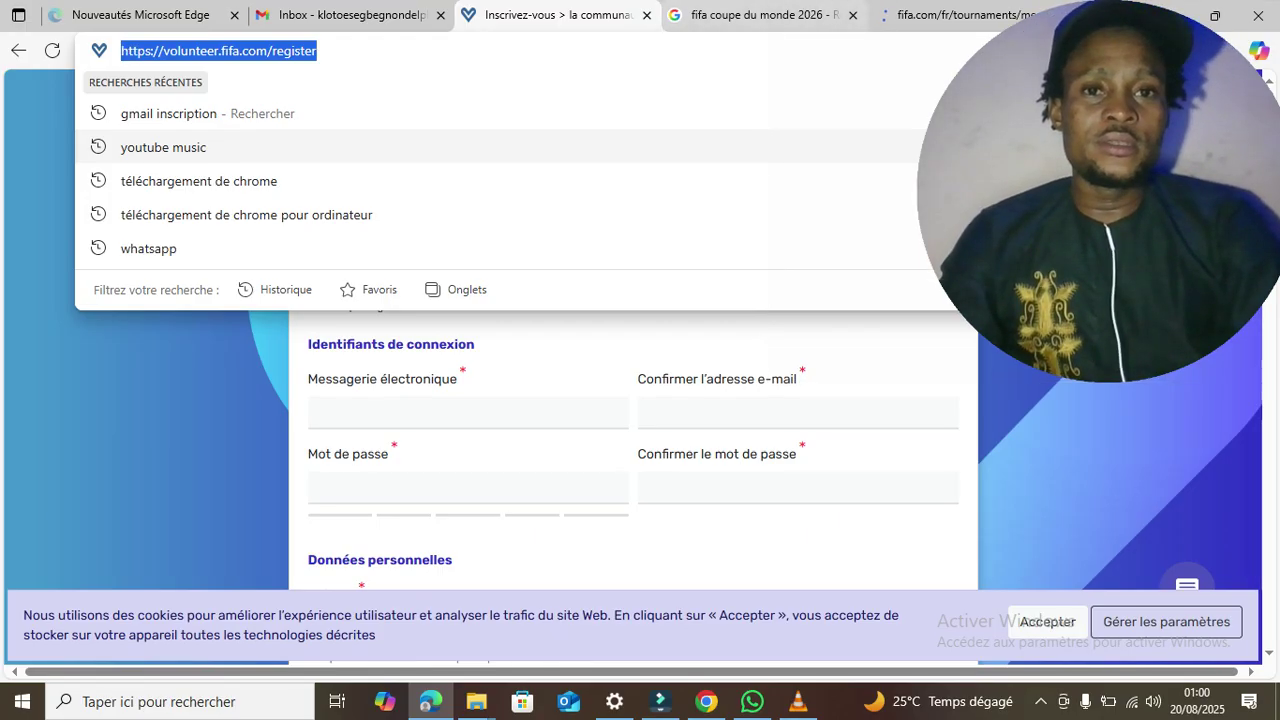
left_click(774, 17)
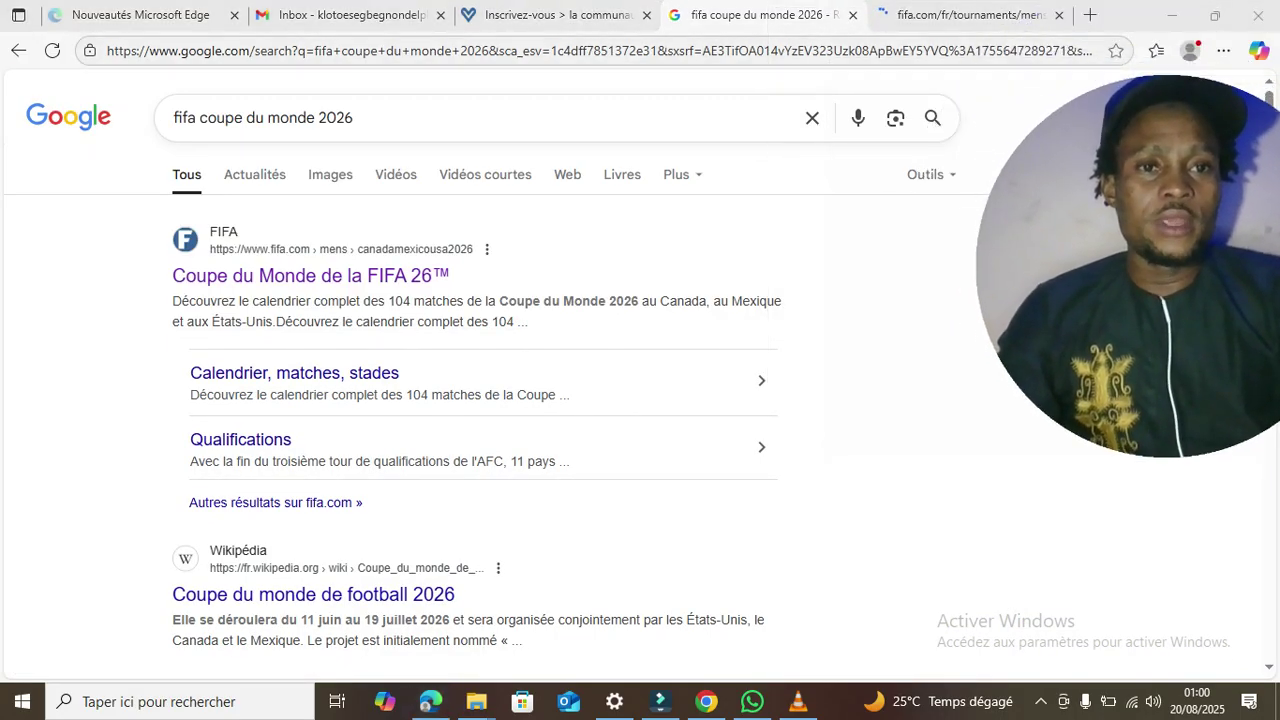
- Load volunteer.fifa.com/register in a new Edge tab
left_click(1090, 16)
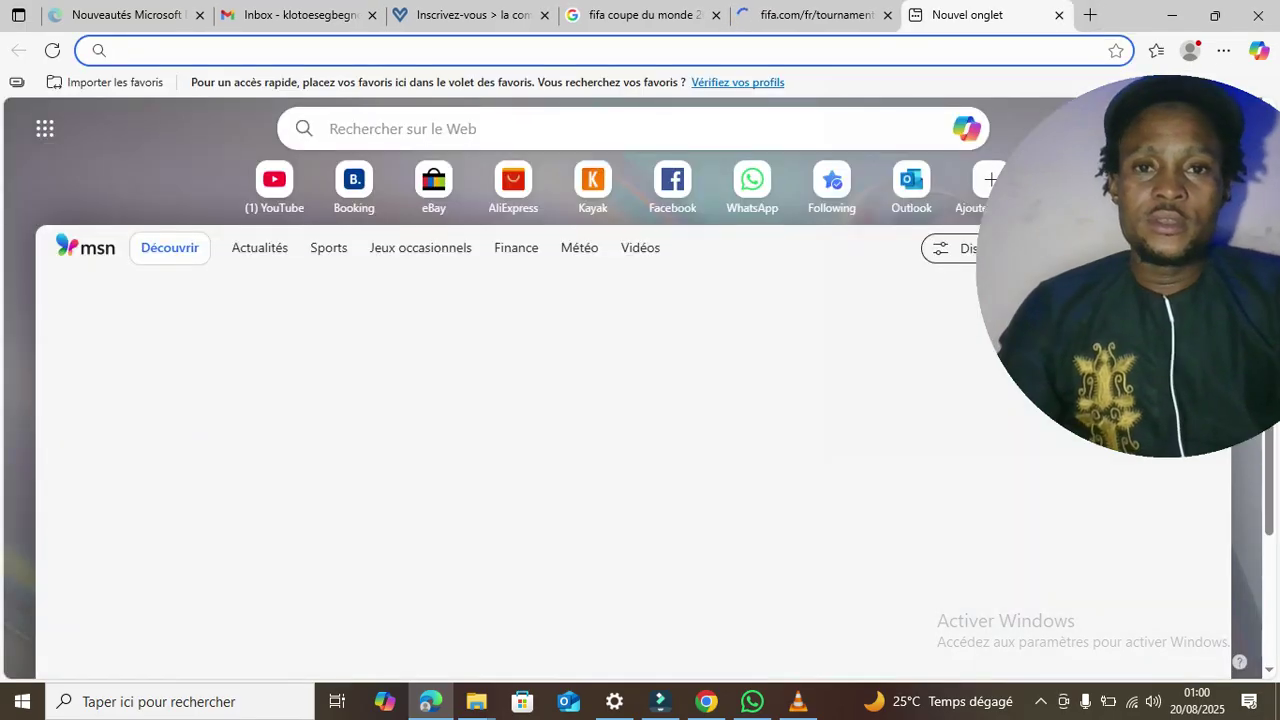
type("v")
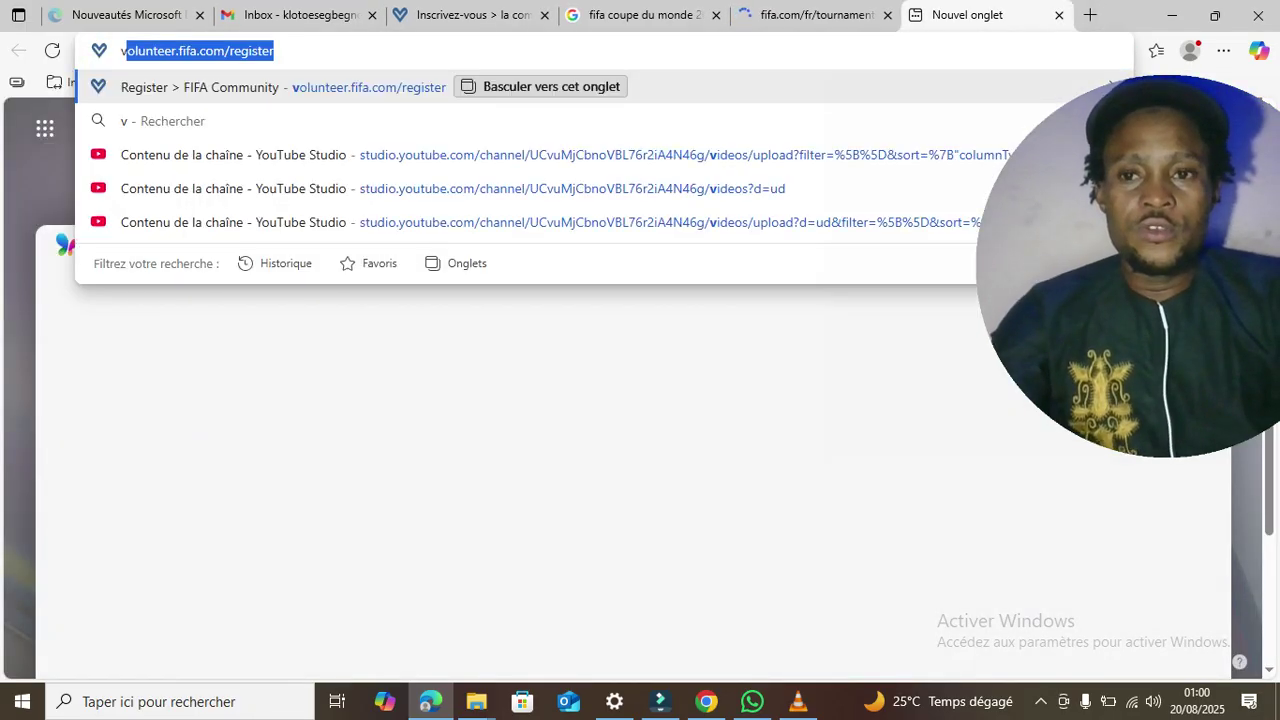
type("olu")
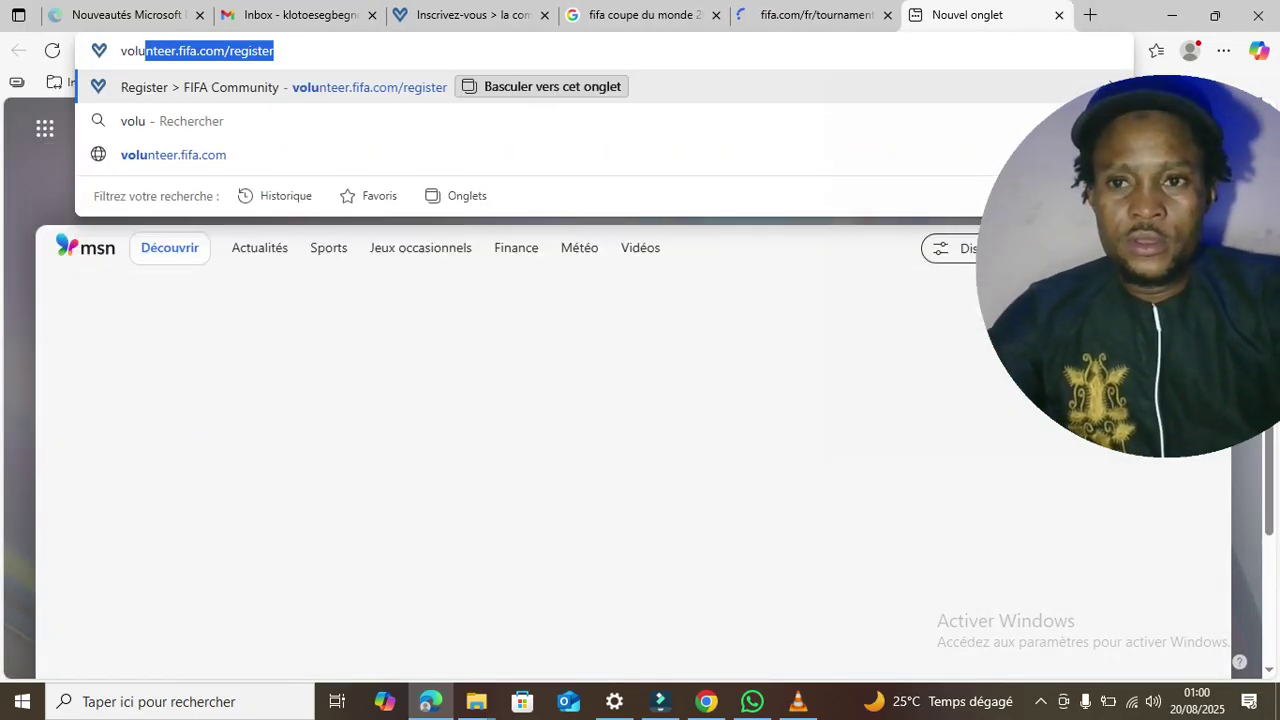
type("nter")
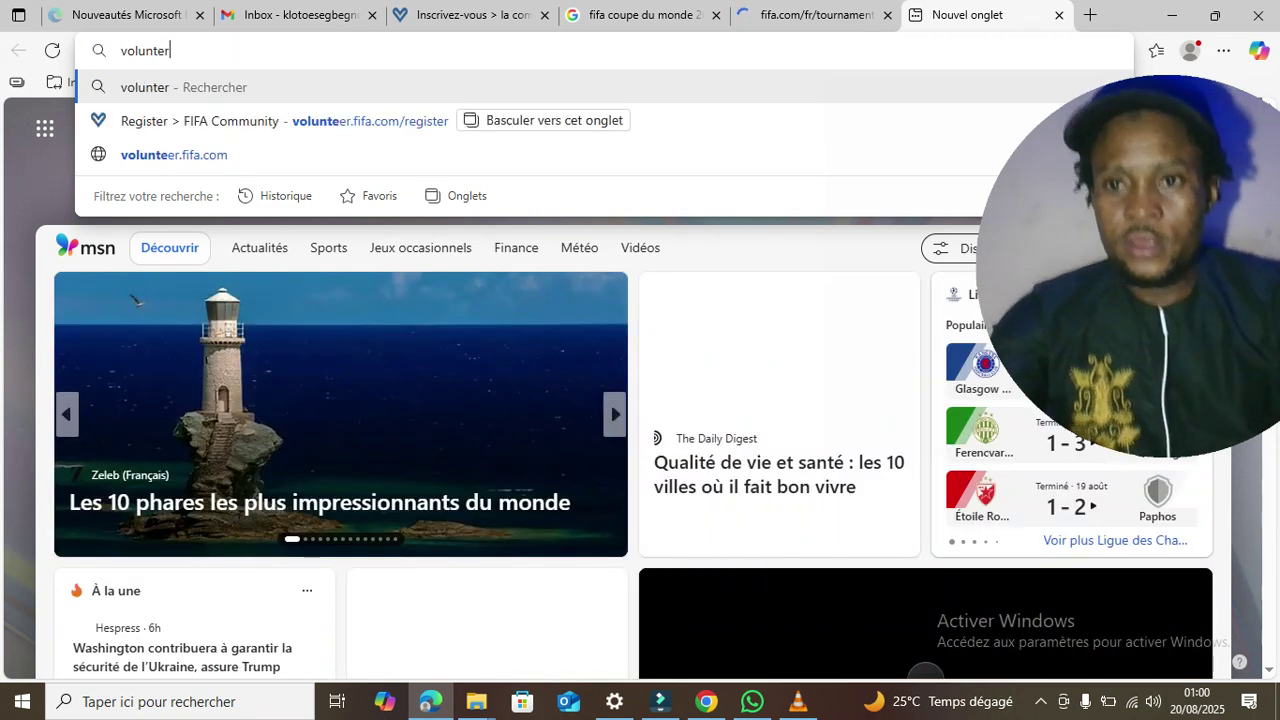
key("BackSpace")
type("er")
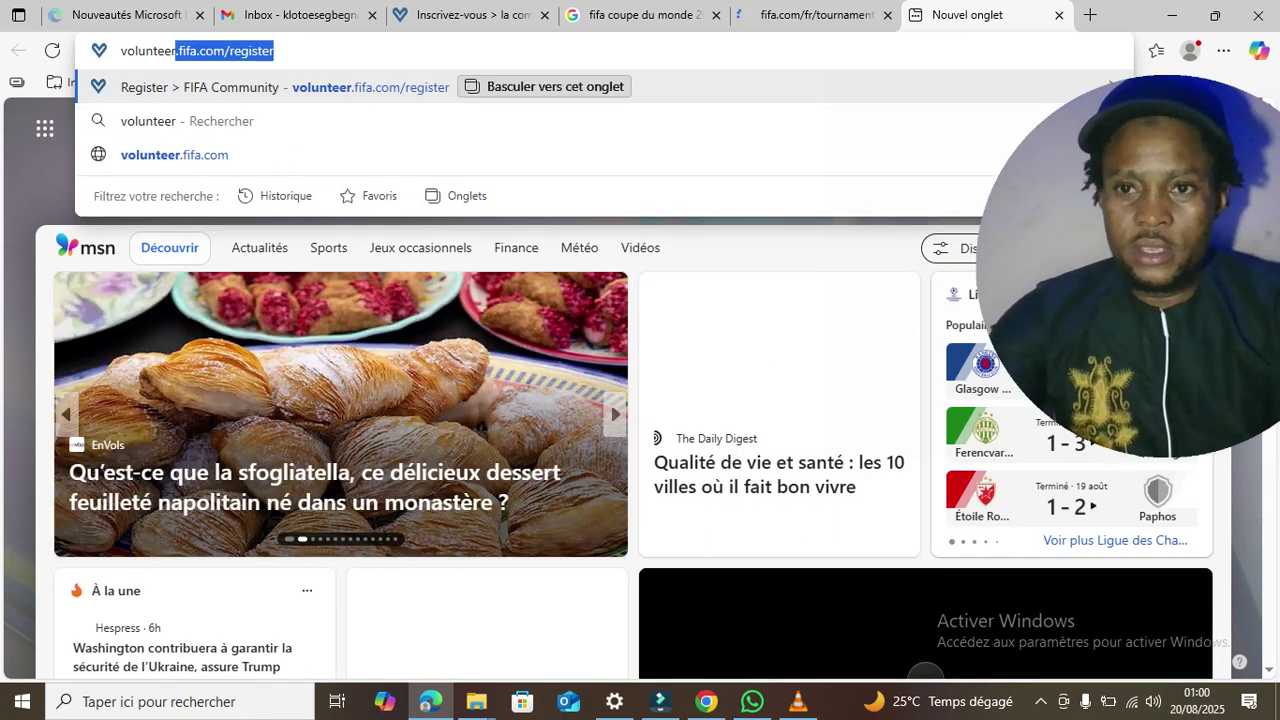
type(".")
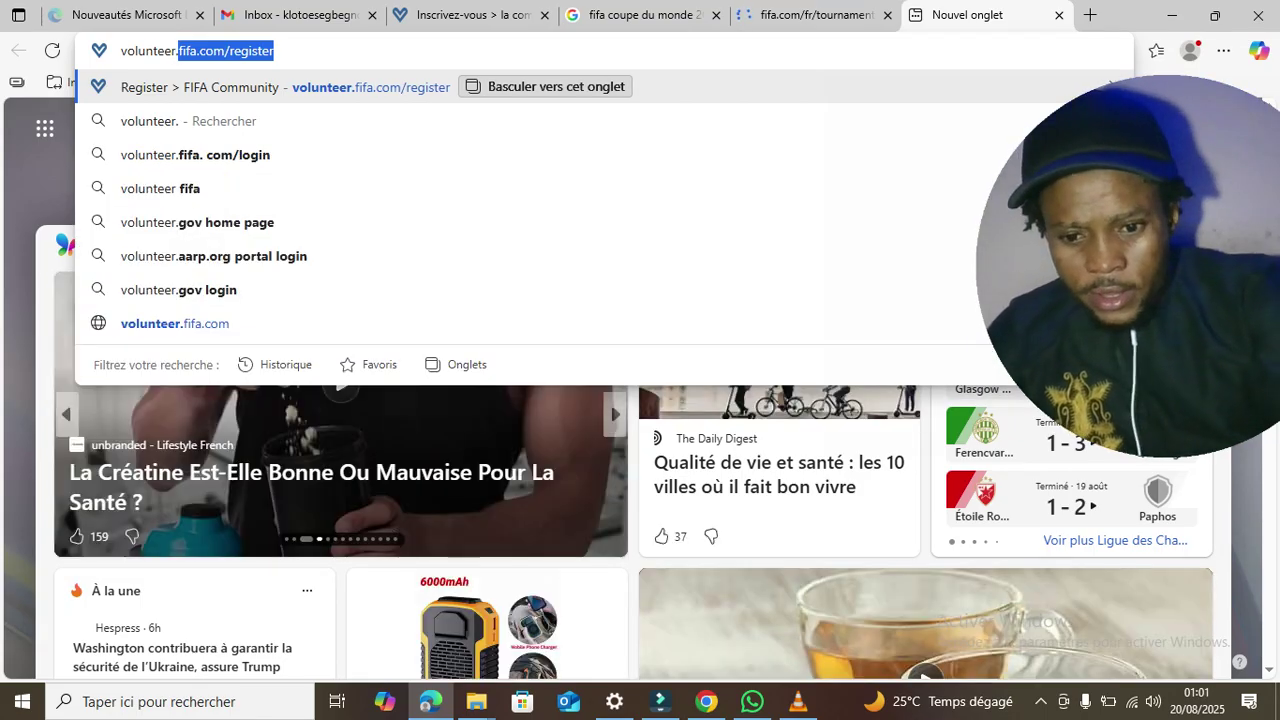
type("fifa")
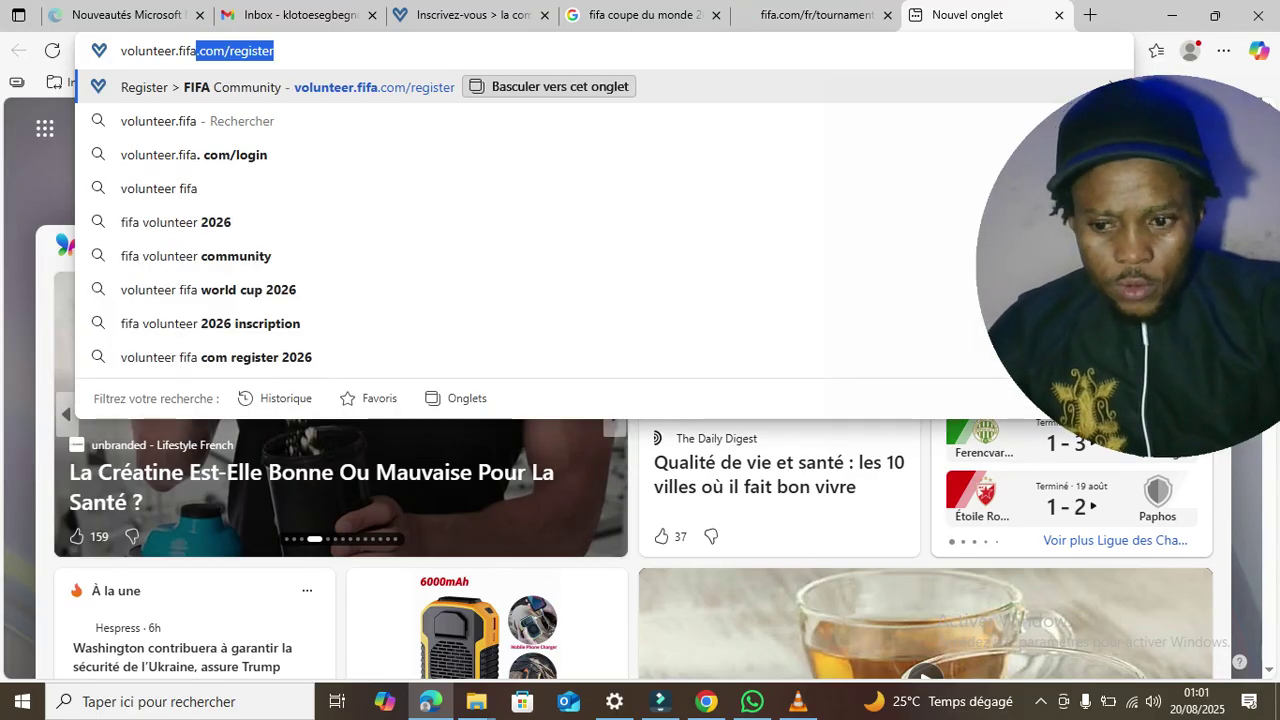
type(".com")
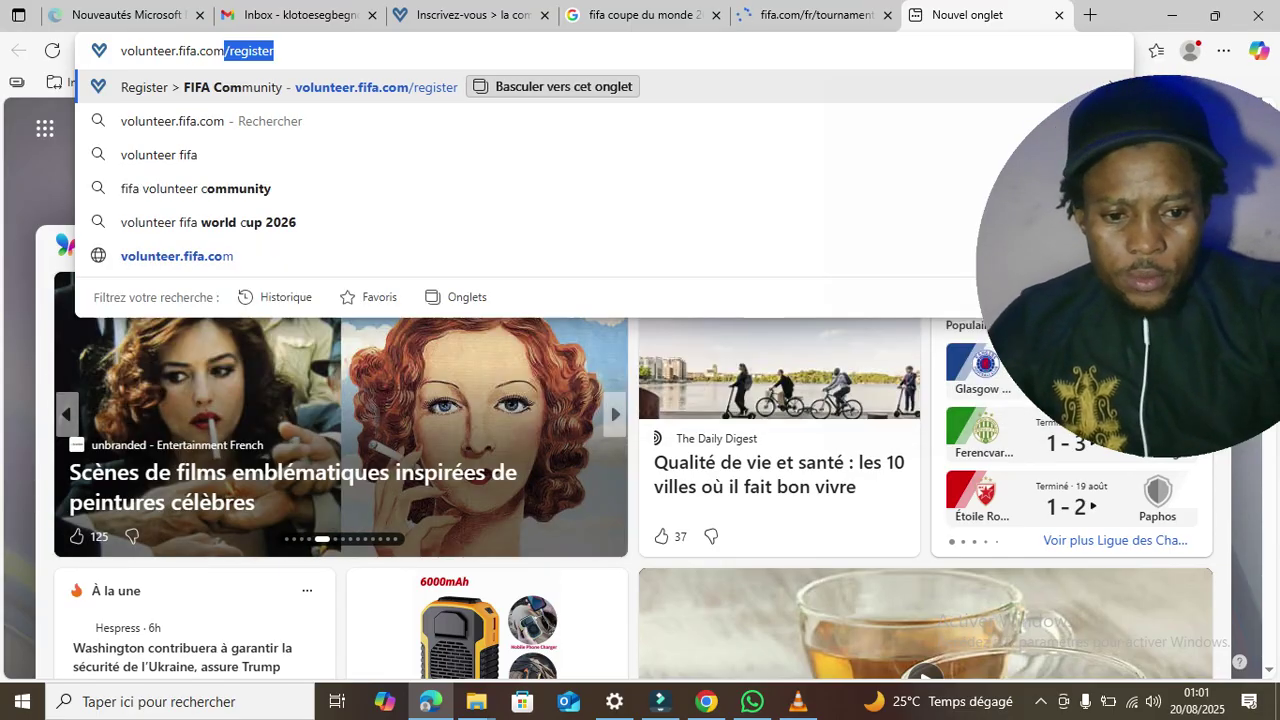
type("/regi")
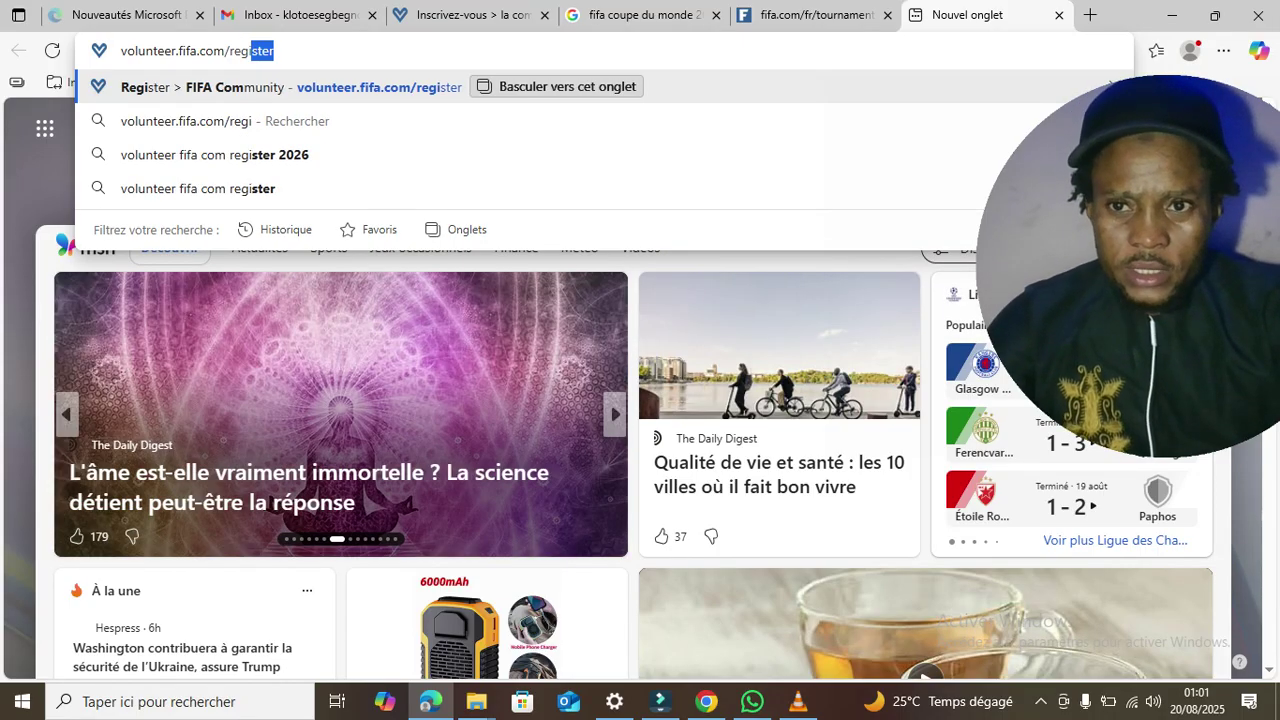
type("ster")
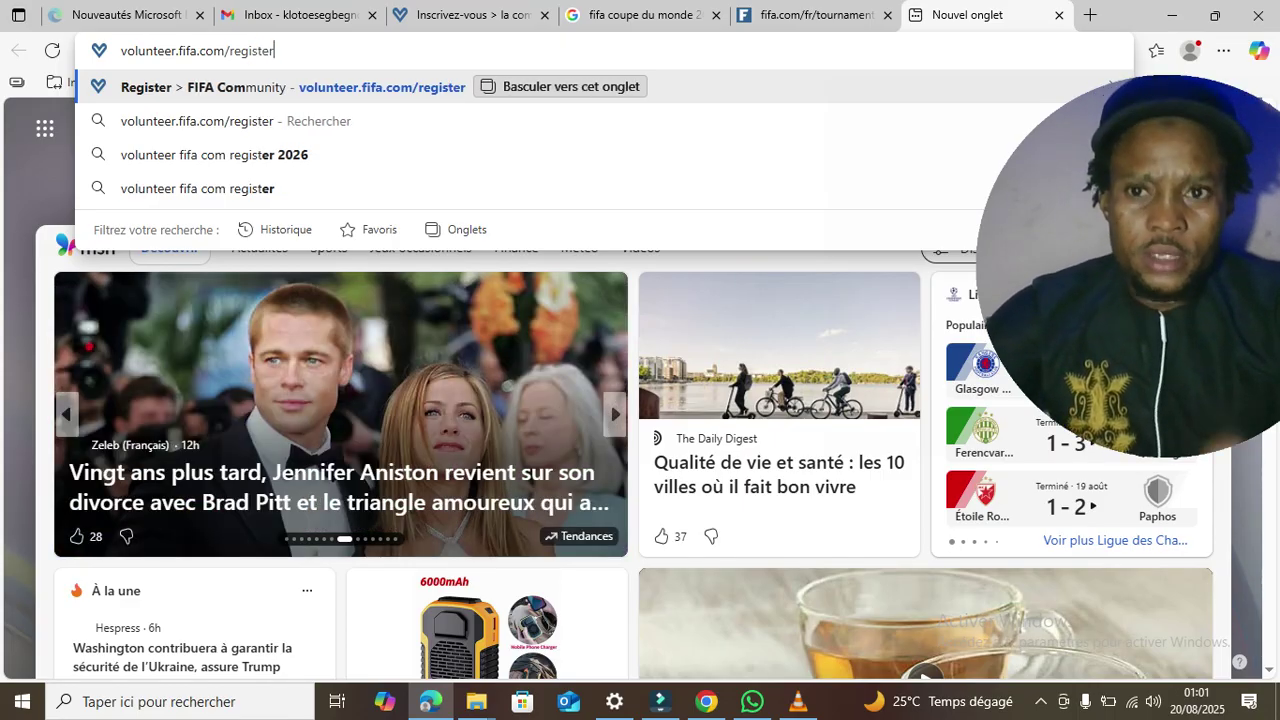
key("Return")
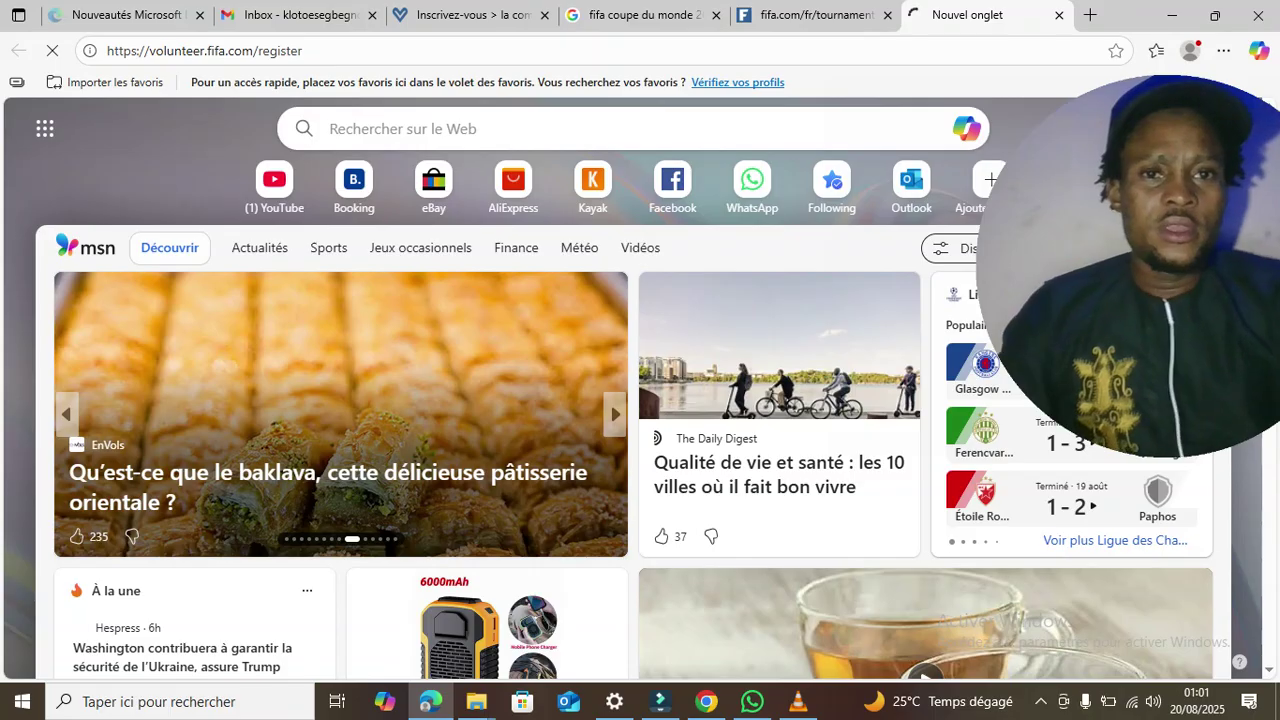
- Dismiss the volunteer announcement on the FIFA World Cup 26 page, open FIFA login, and return to volunteer registration
left_click(815, 15)
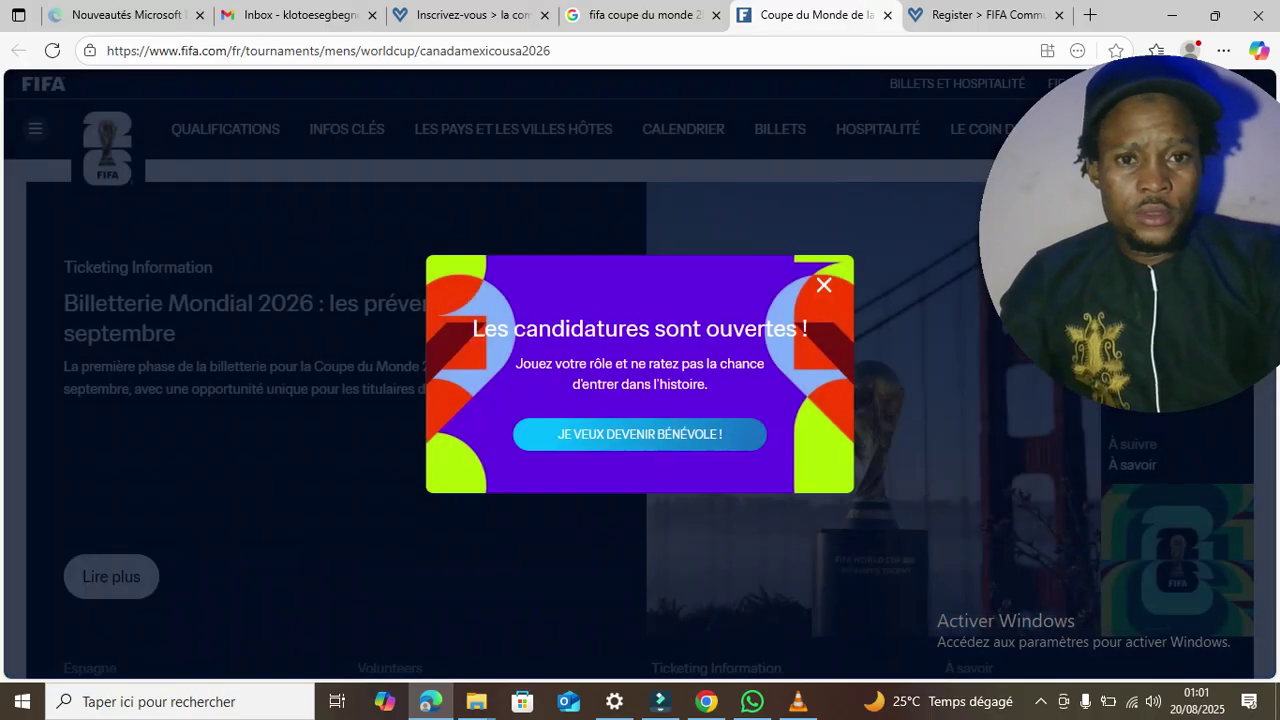
left_click(824, 285)
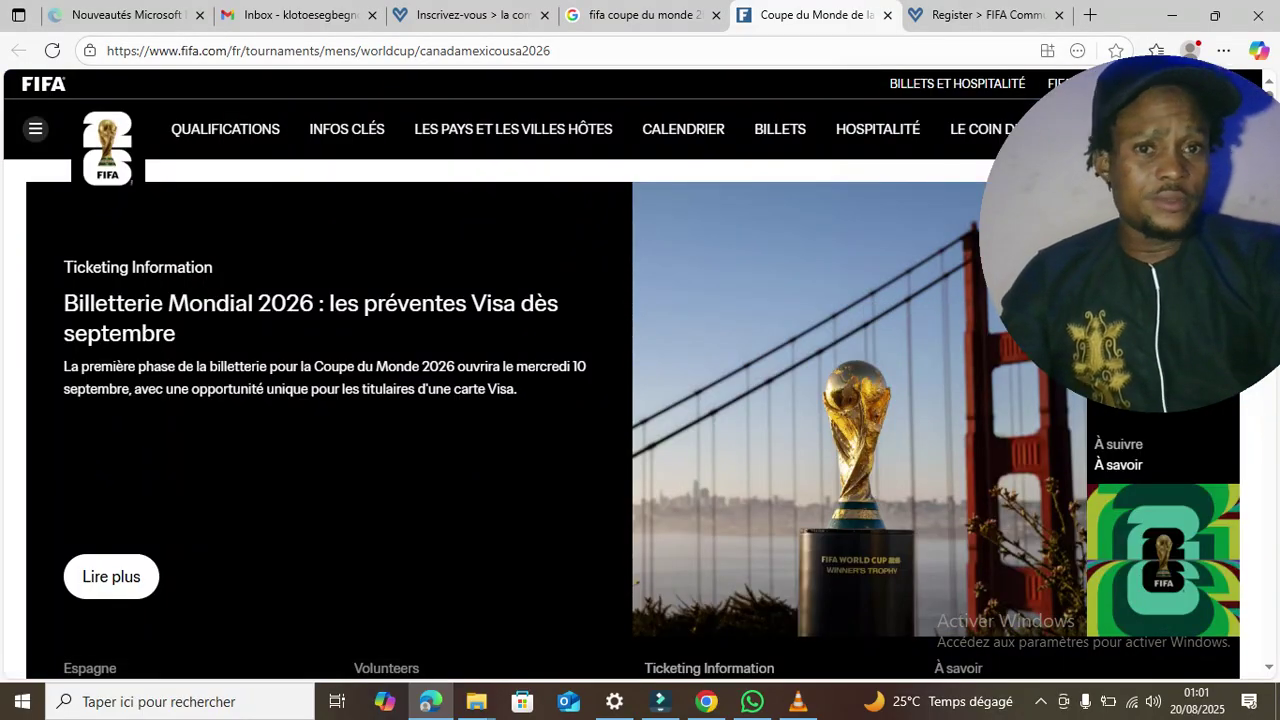
left_click_drag(1157, 234, 875, 317)
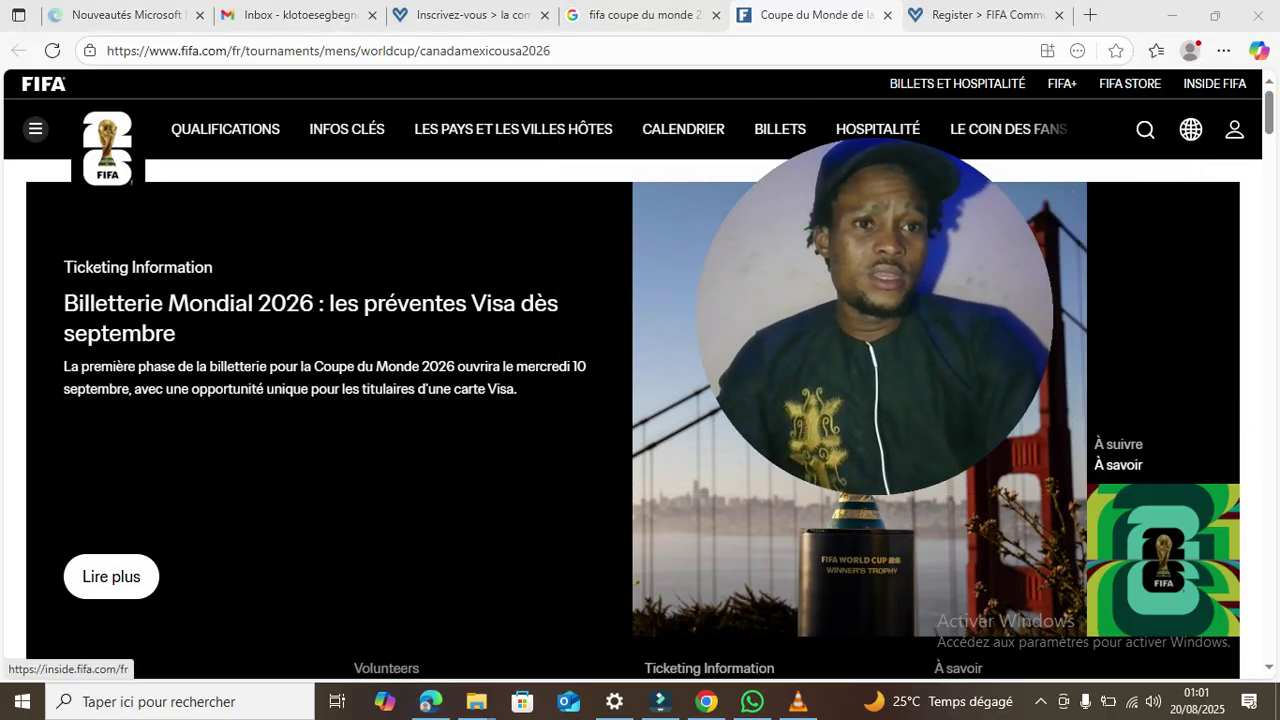
left_click(1234, 130)
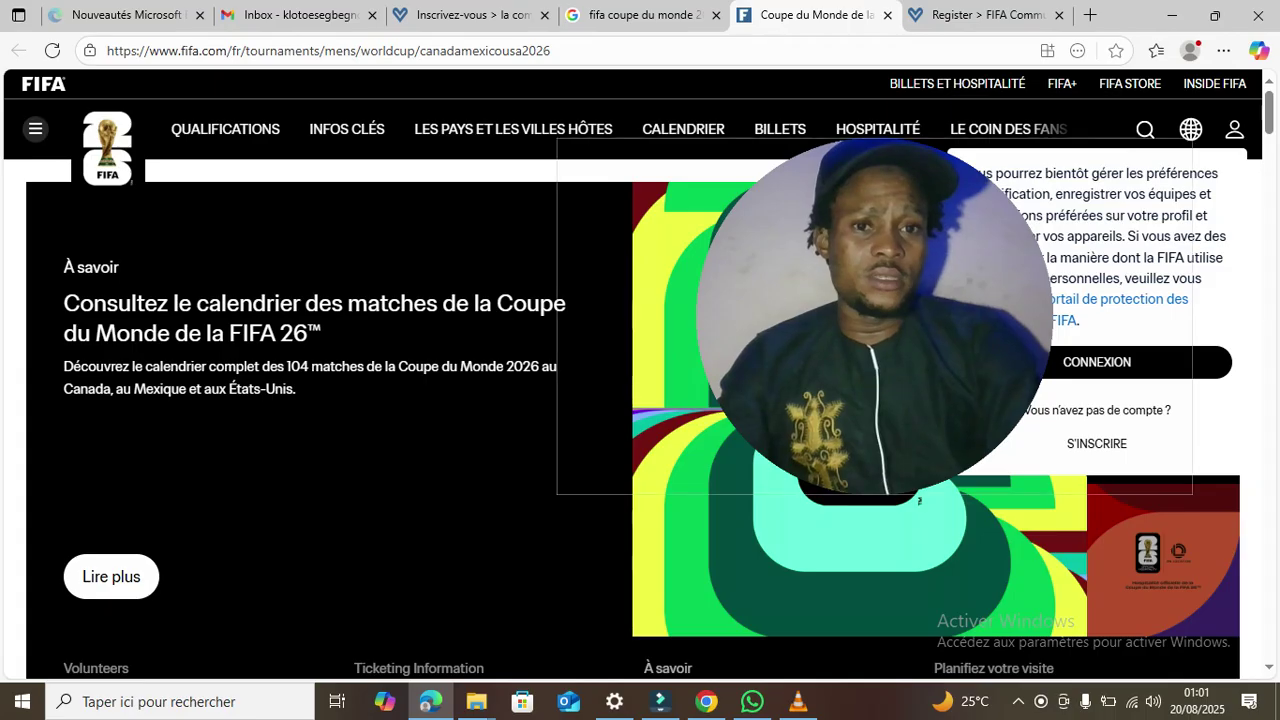
left_click_drag(875, 317, 547, 322)
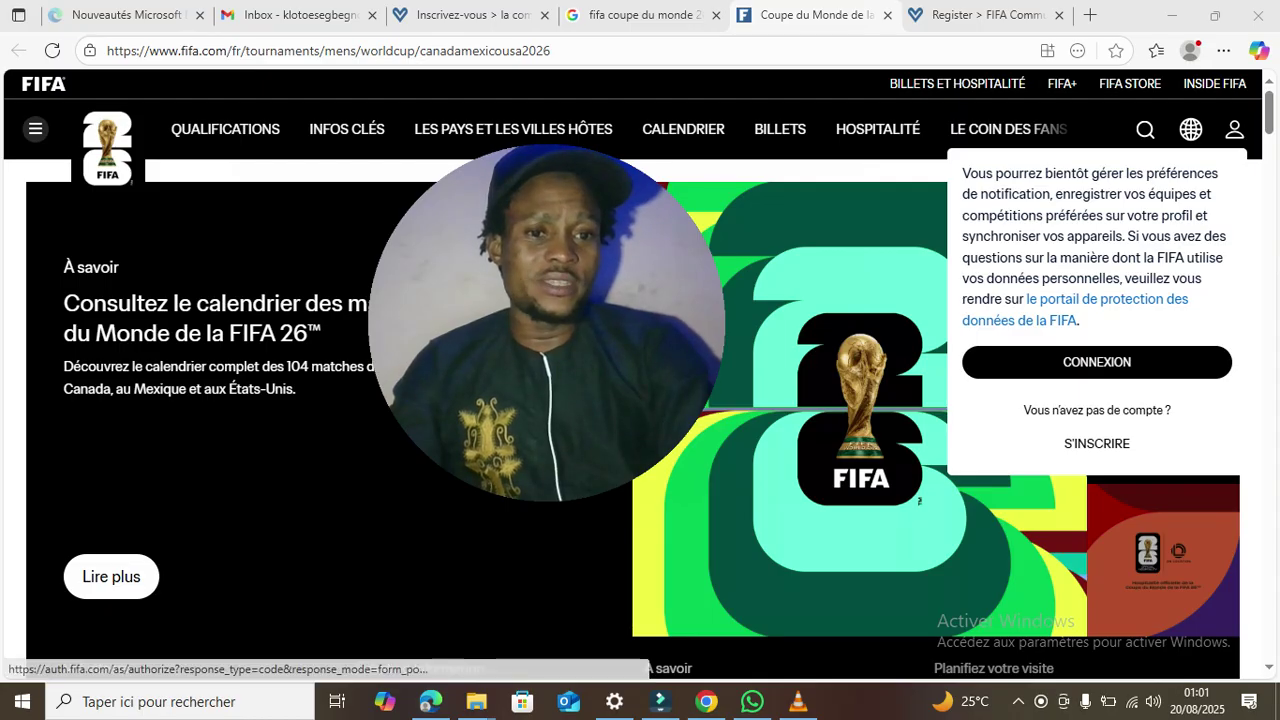
left_click(1097, 443)
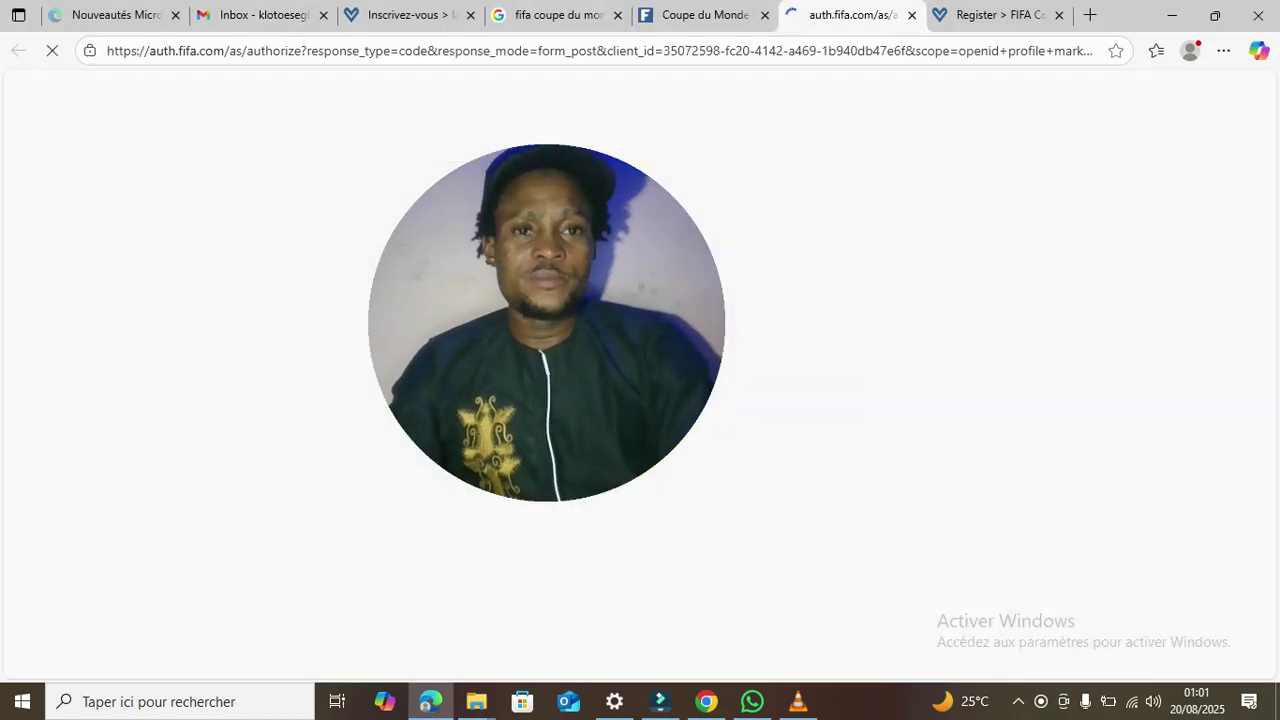
left_click_drag(547, 323, 1152, 334)
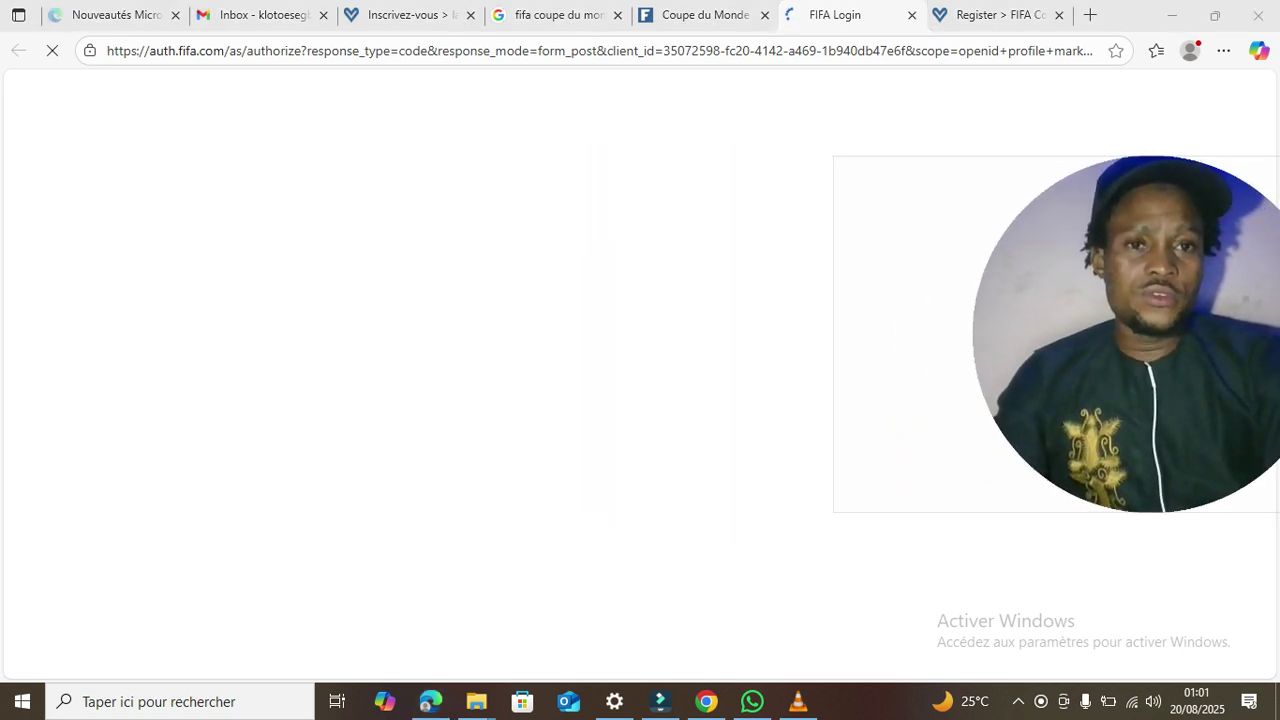
left_click(1000, 15)
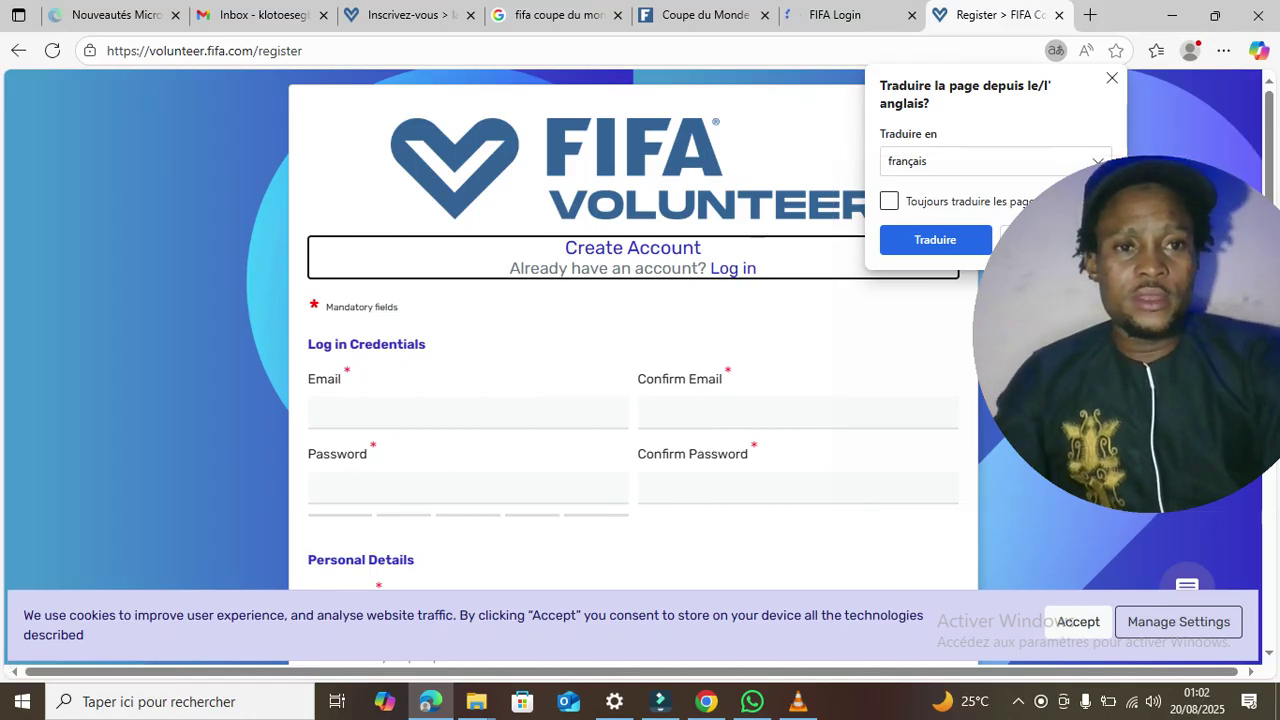
- Dismiss the translation offer and scroll through the Create Account form, briefly checking the FIFA Login tab
left_click(1111, 78)
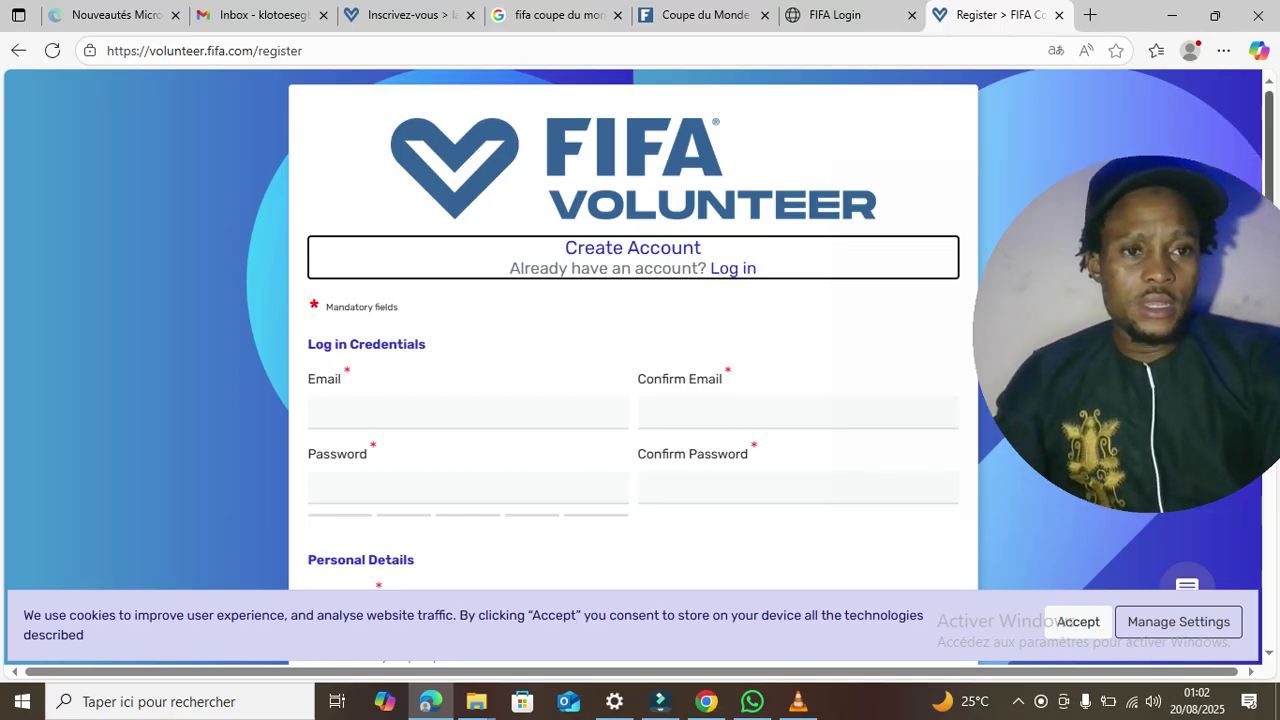
scroll(633, 330, "down", 3)
scroll(633, 366, "down", 4)
scroll(633, 330, "down", 2)
scroll(633, 330, "down", 3)
scroll(633, 330, "down", 3)
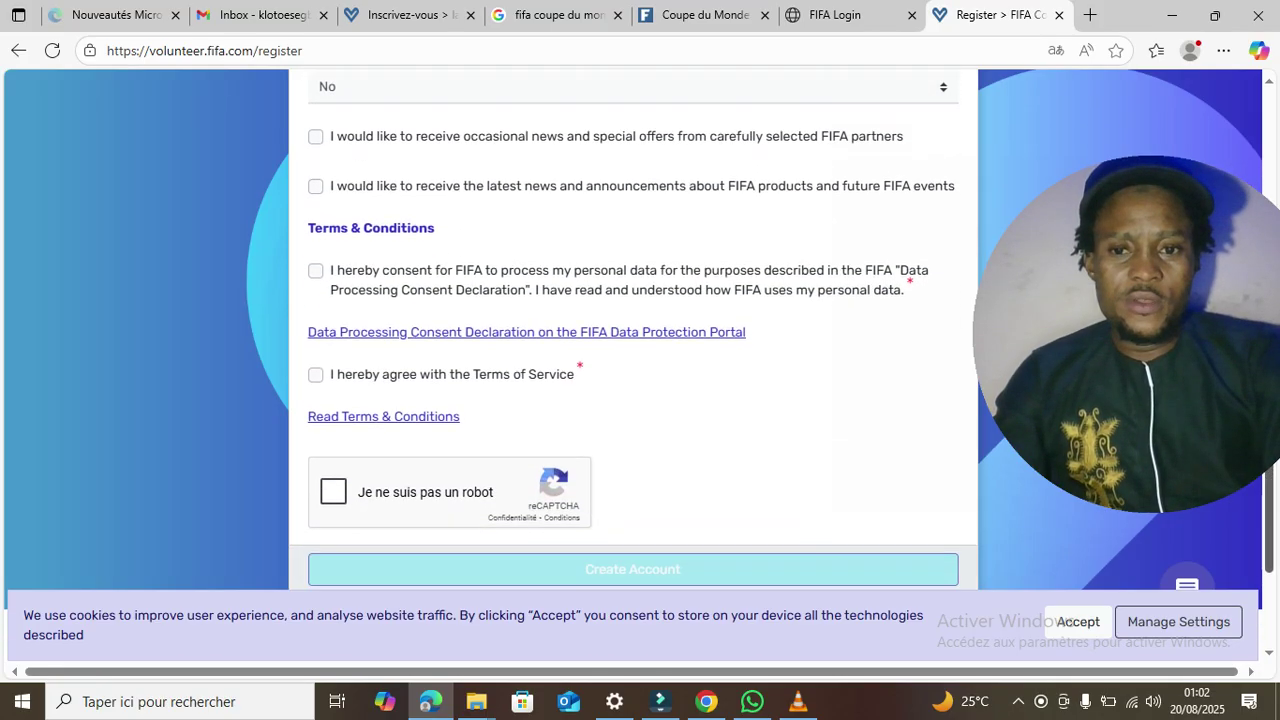
scroll(633, 330, "down", 2)
scroll(633, 330, "up", 15)
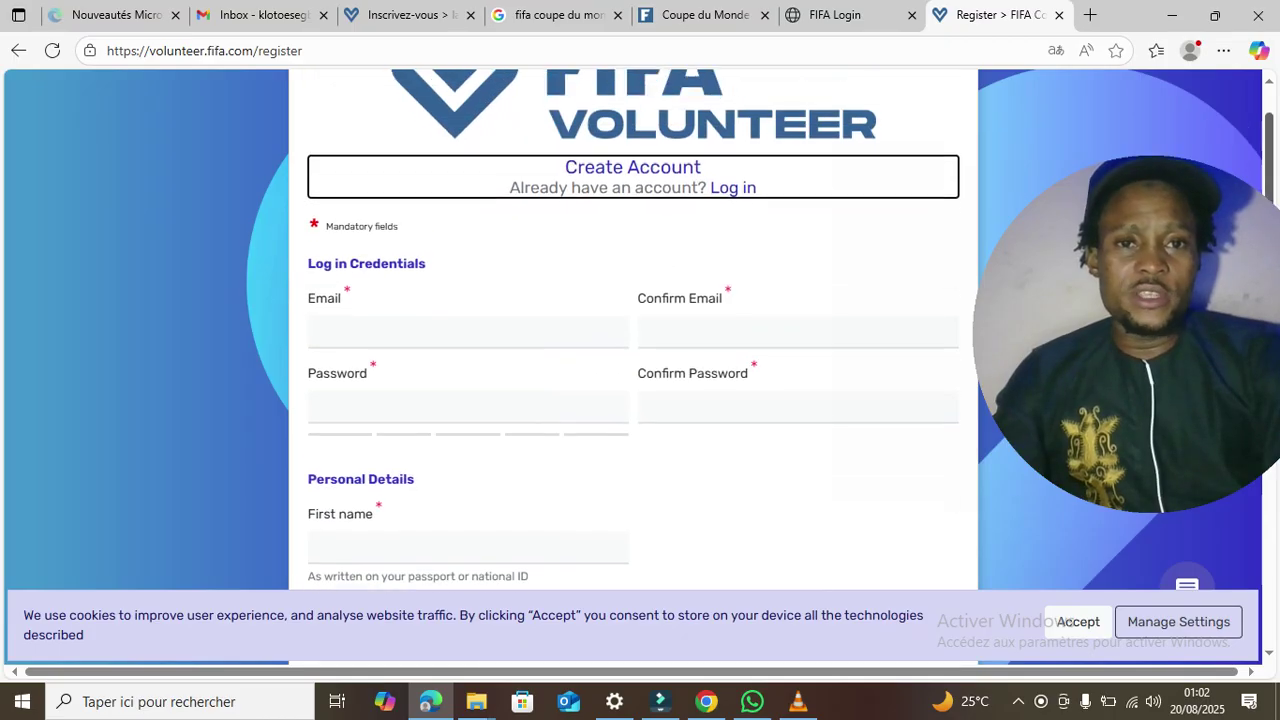
left_click(835, 15)
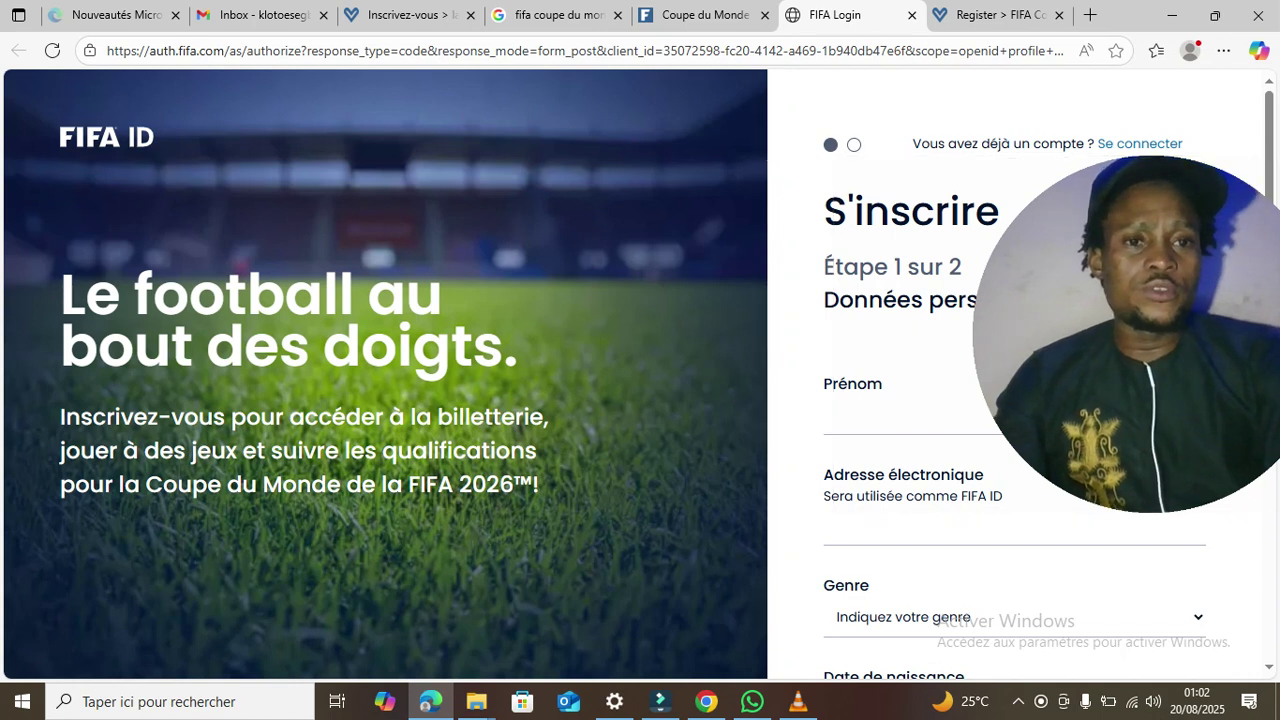
left_click(990, 15)
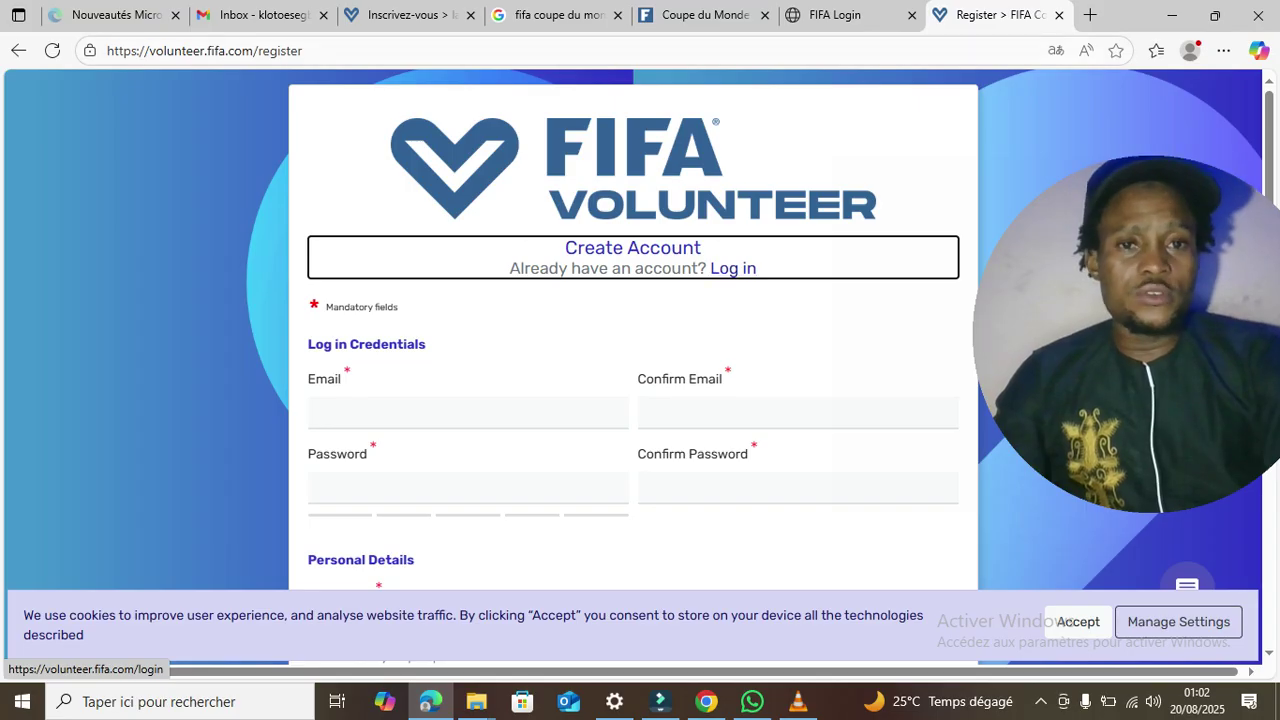
- Translate the volunteer registration page into French with Edge's 'Traduire en français' option
right_click(733, 268)
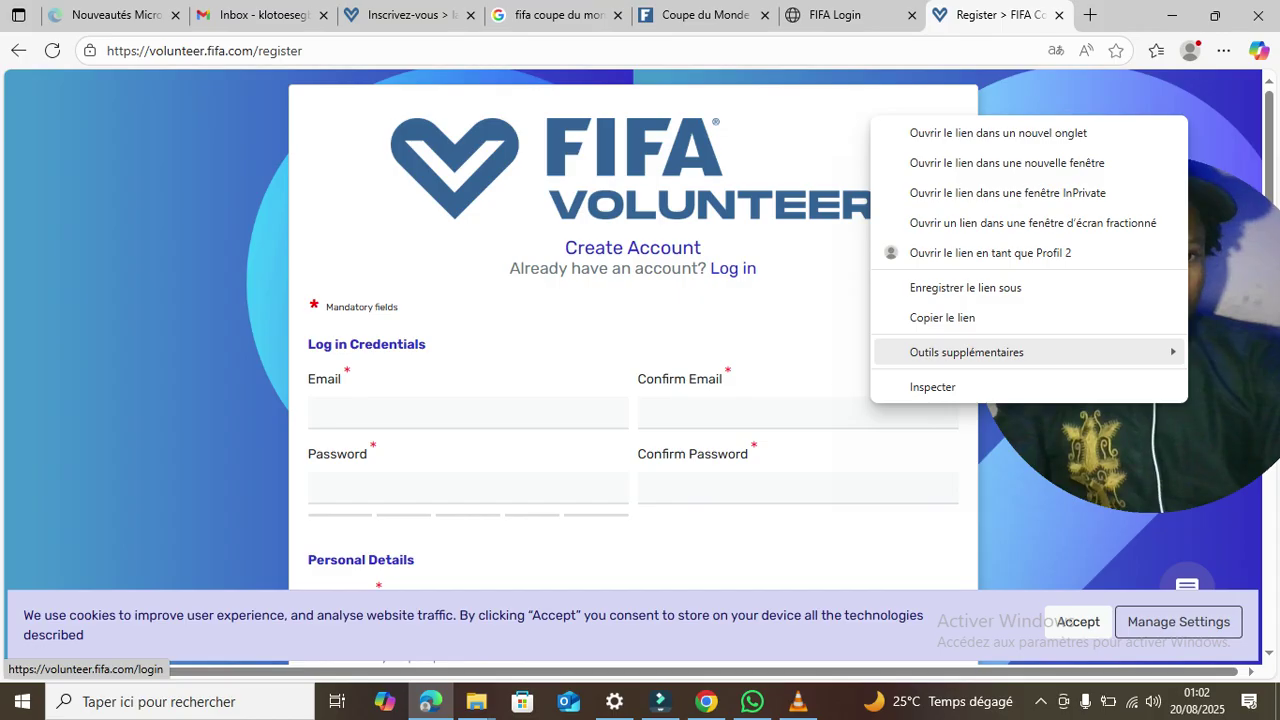
key("Escape")
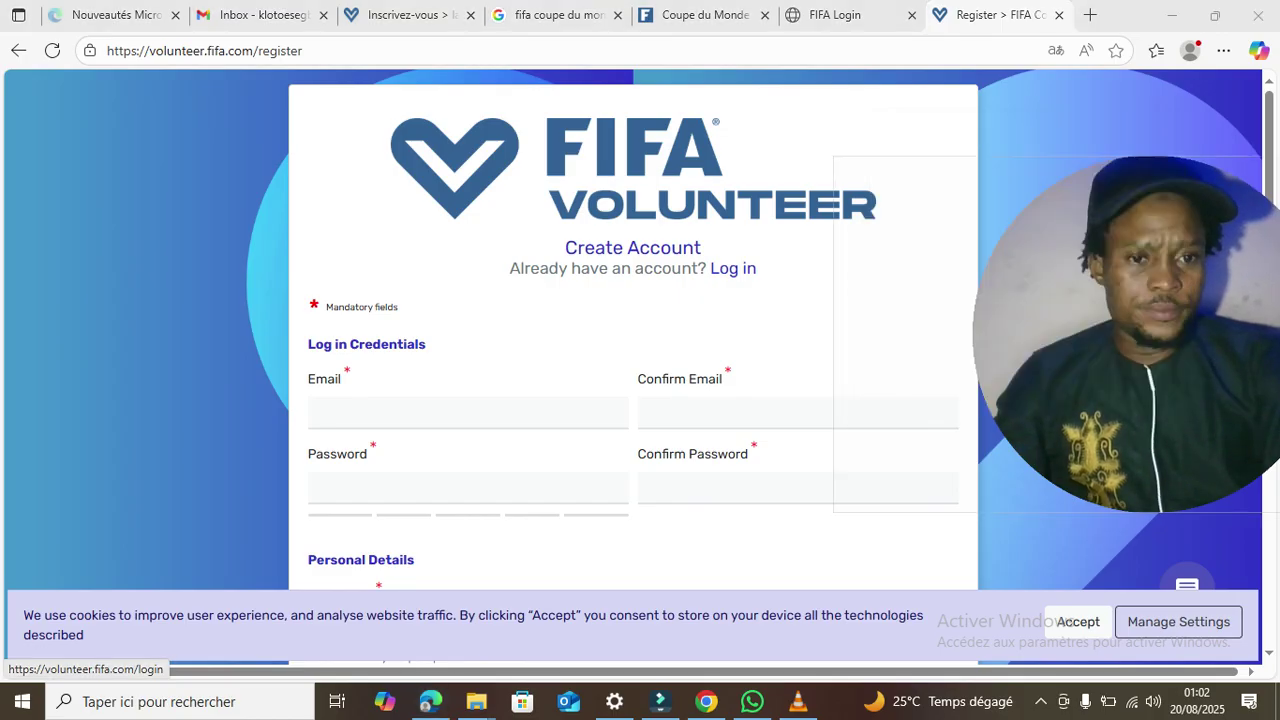
right_click(1060, 107)
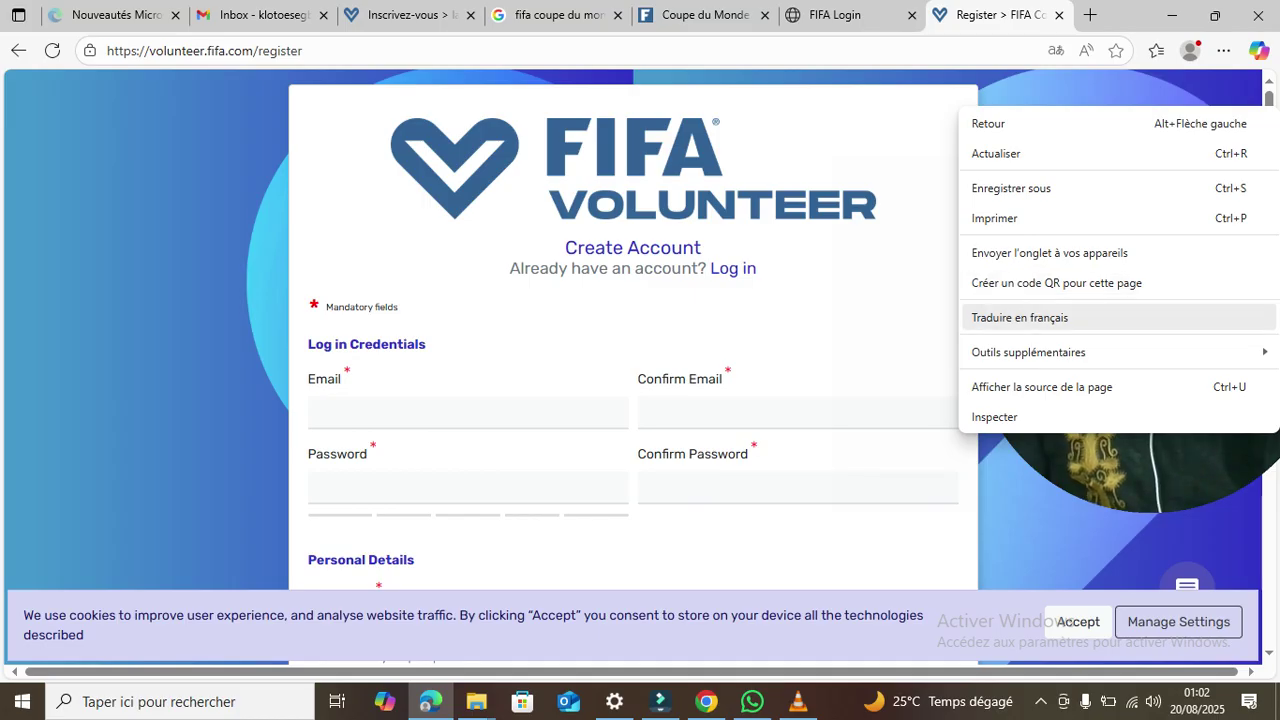
left_click(1019, 317)
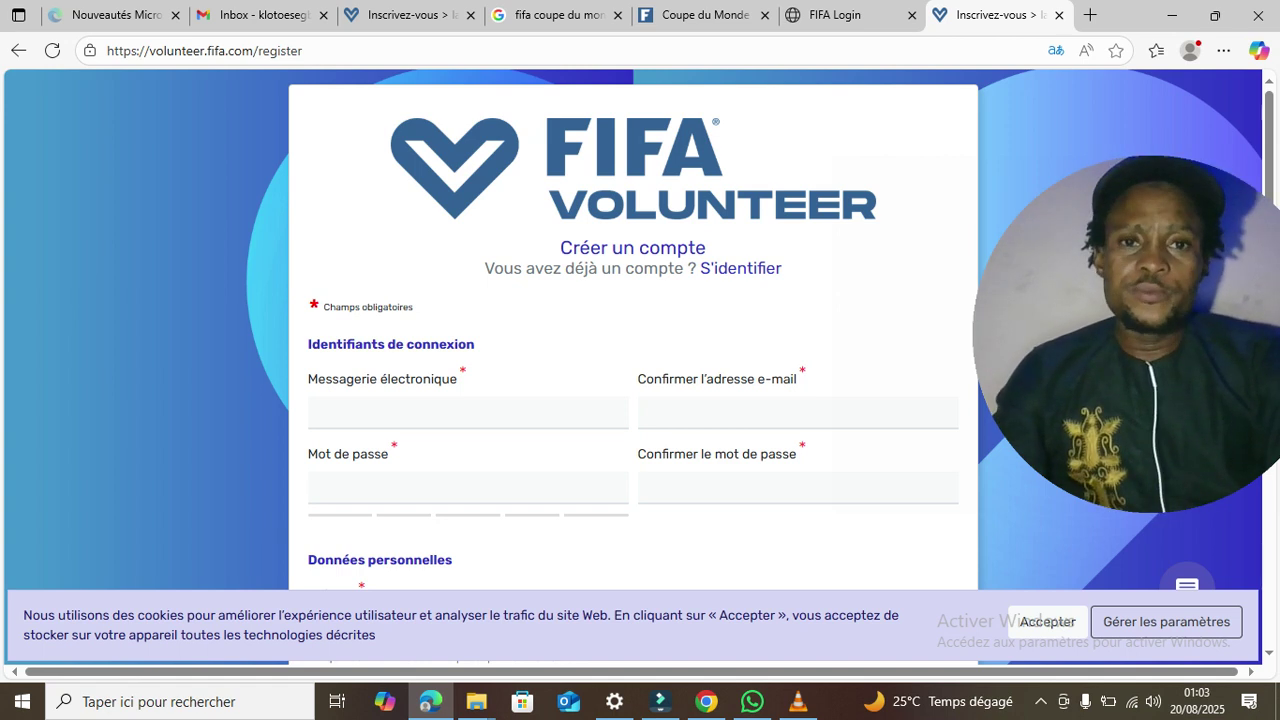
left_click(836, 15)
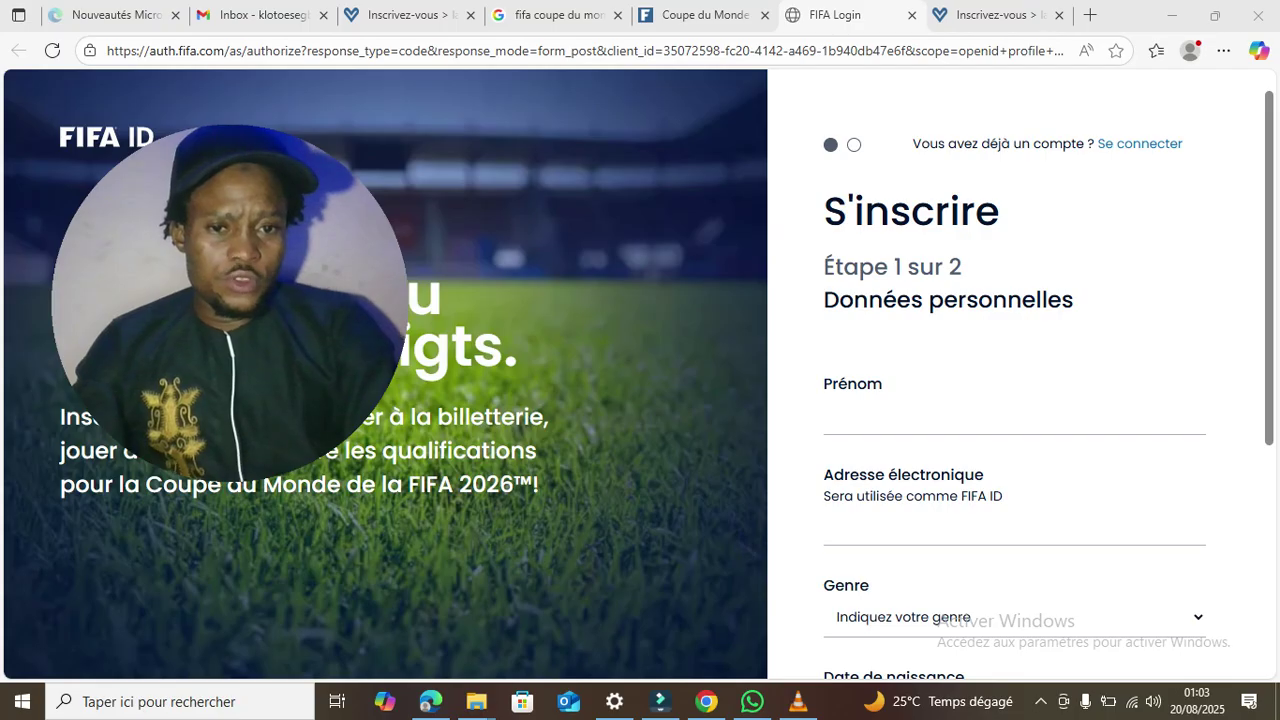
- Fill the Prénom field on the FIFA ID form with the saved full name from autofill
left_click(880, 415)
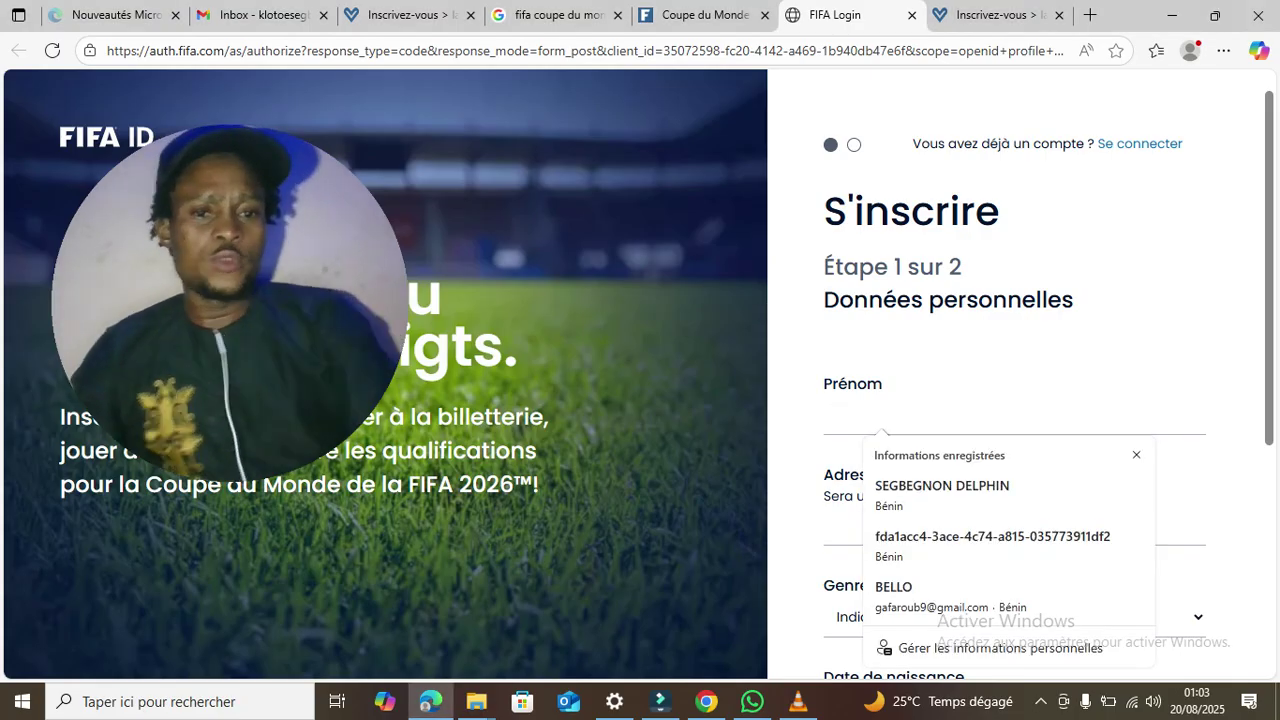
key("Return")
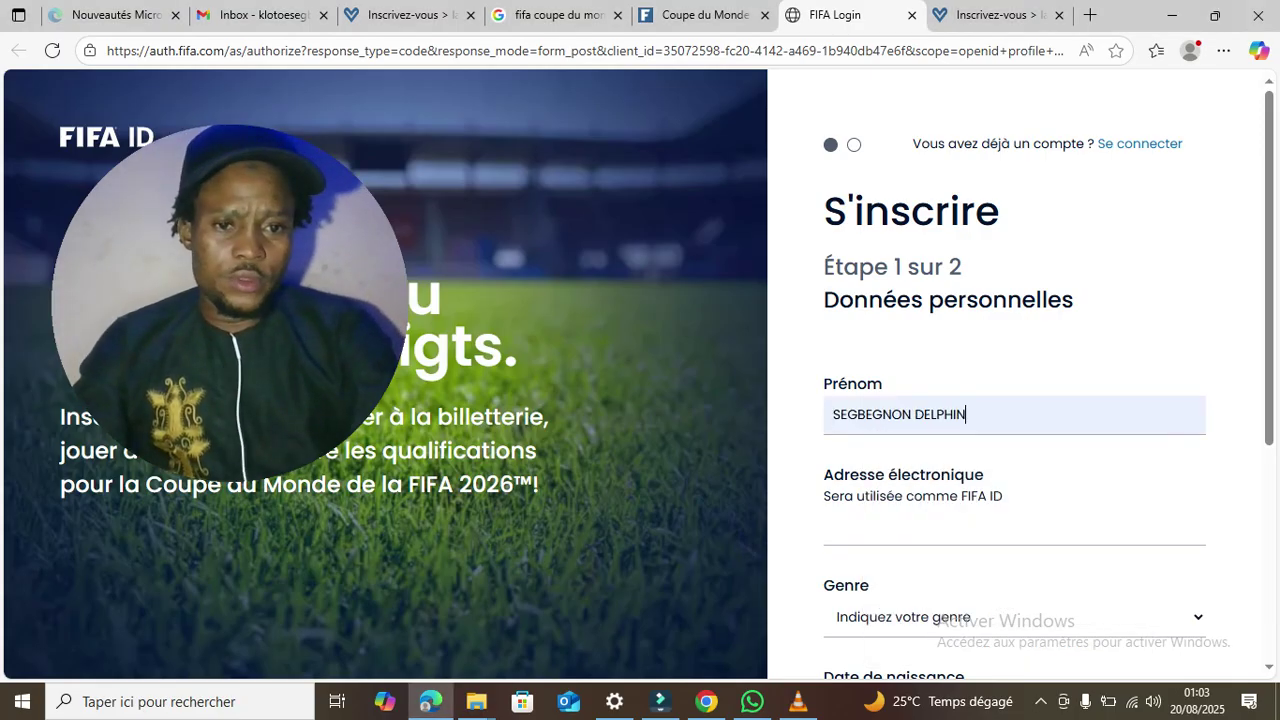
scroll(1015, 400, "down", 2)
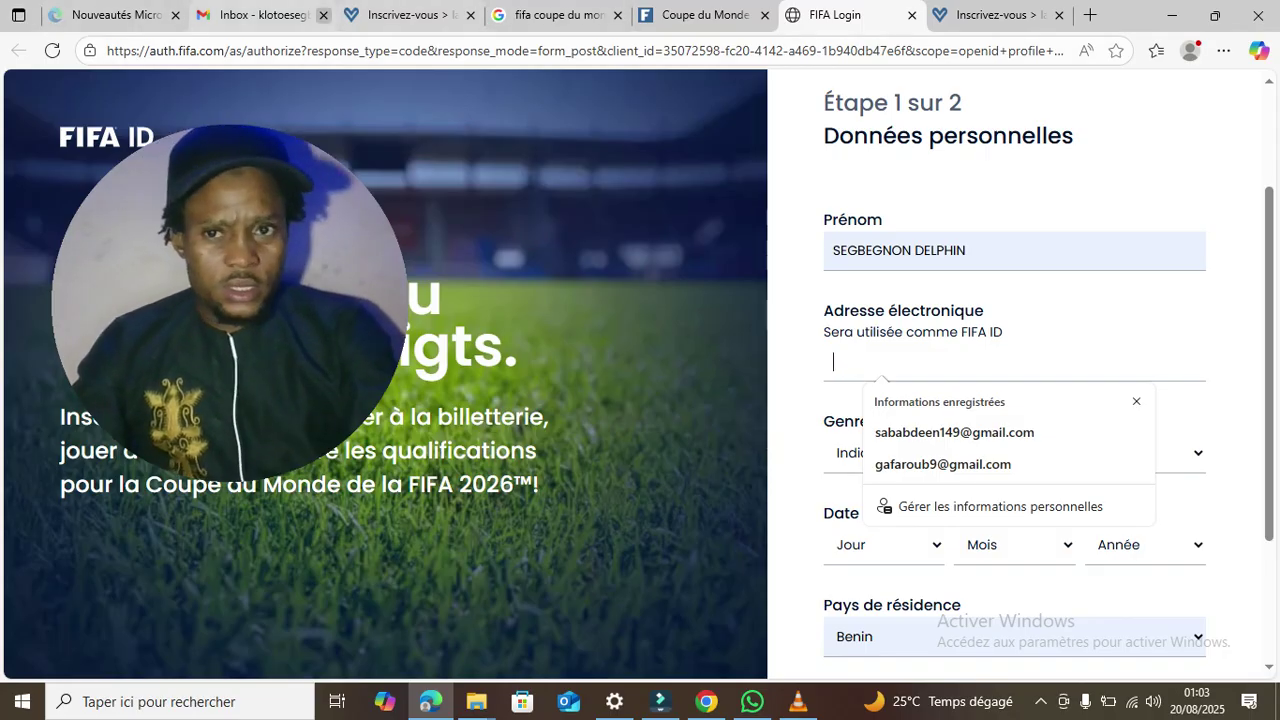
- Copy the Gmail account's e-mail address and paste it into the Adresse électronique field
left_click(262, 15)
left_click_drag(262, 15, 558, 15)
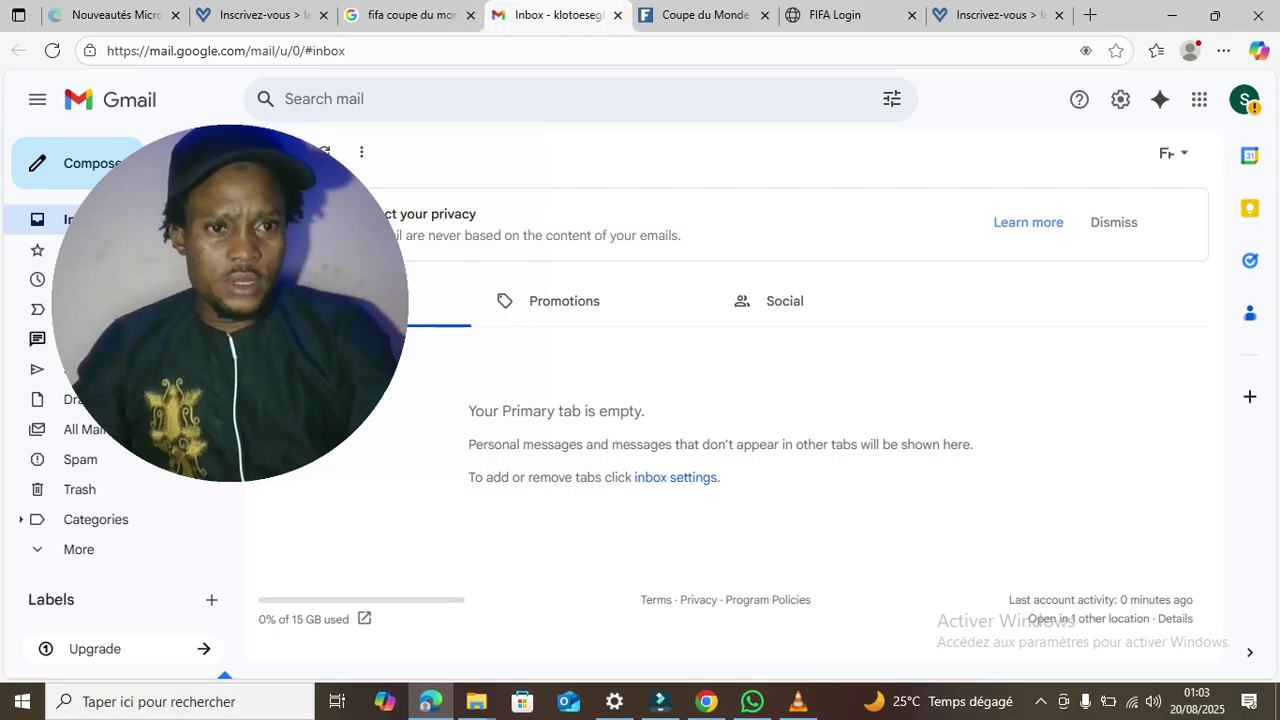
left_click(1244, 100)
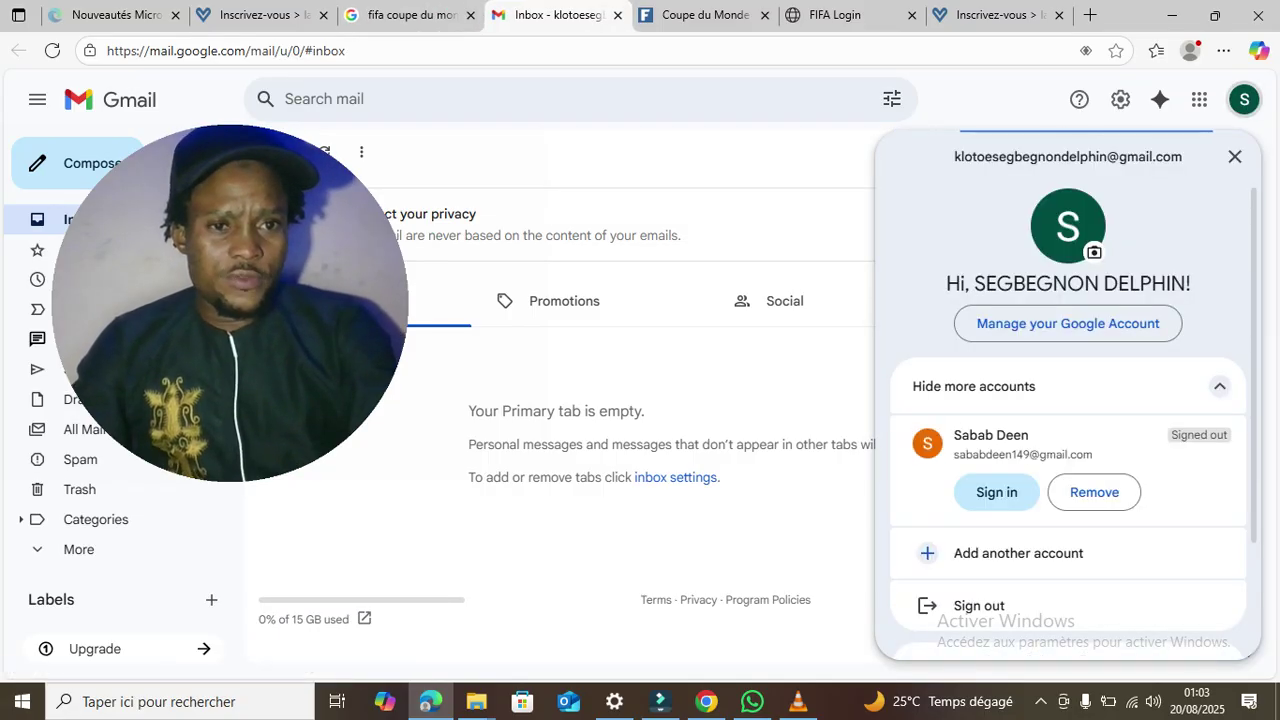
triple_click(1068, 157)
key("ctrl+c")
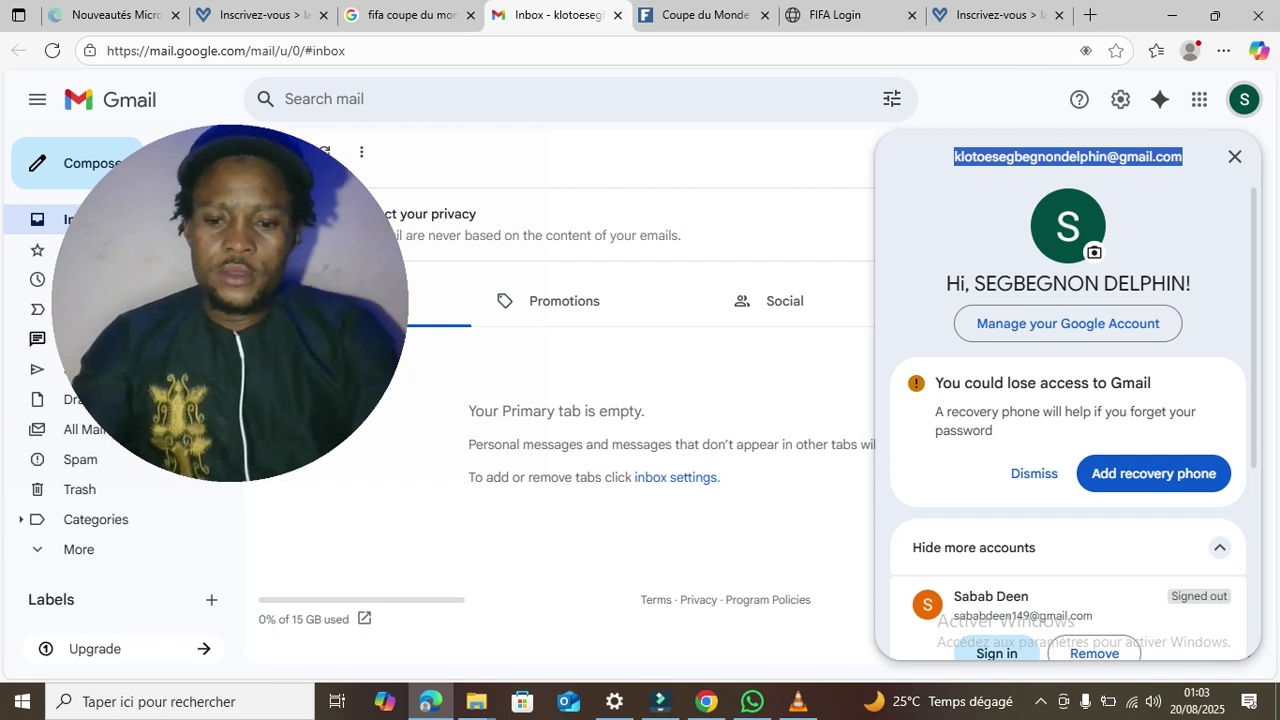
left_click(835, 15)
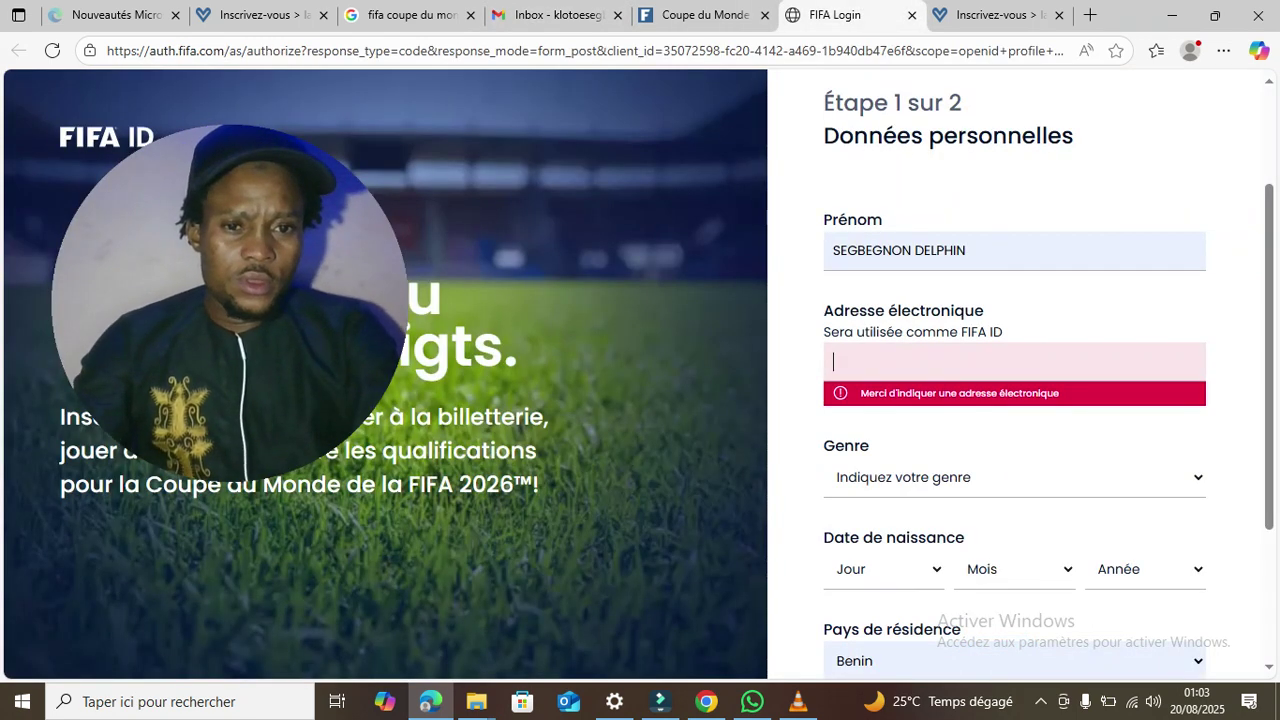
key("ctrl+v")
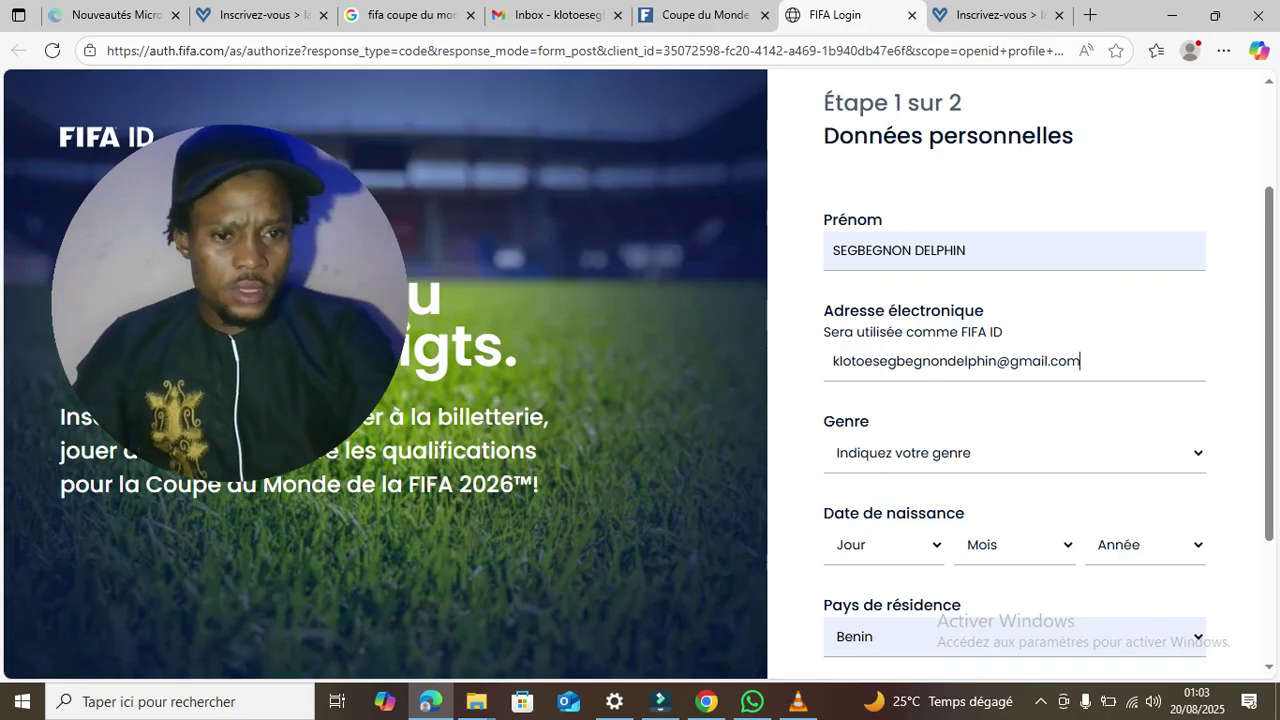
- Set Genre to Homme and start choosing the birth day
left_click(1014, 453)
left_click(864, 518)
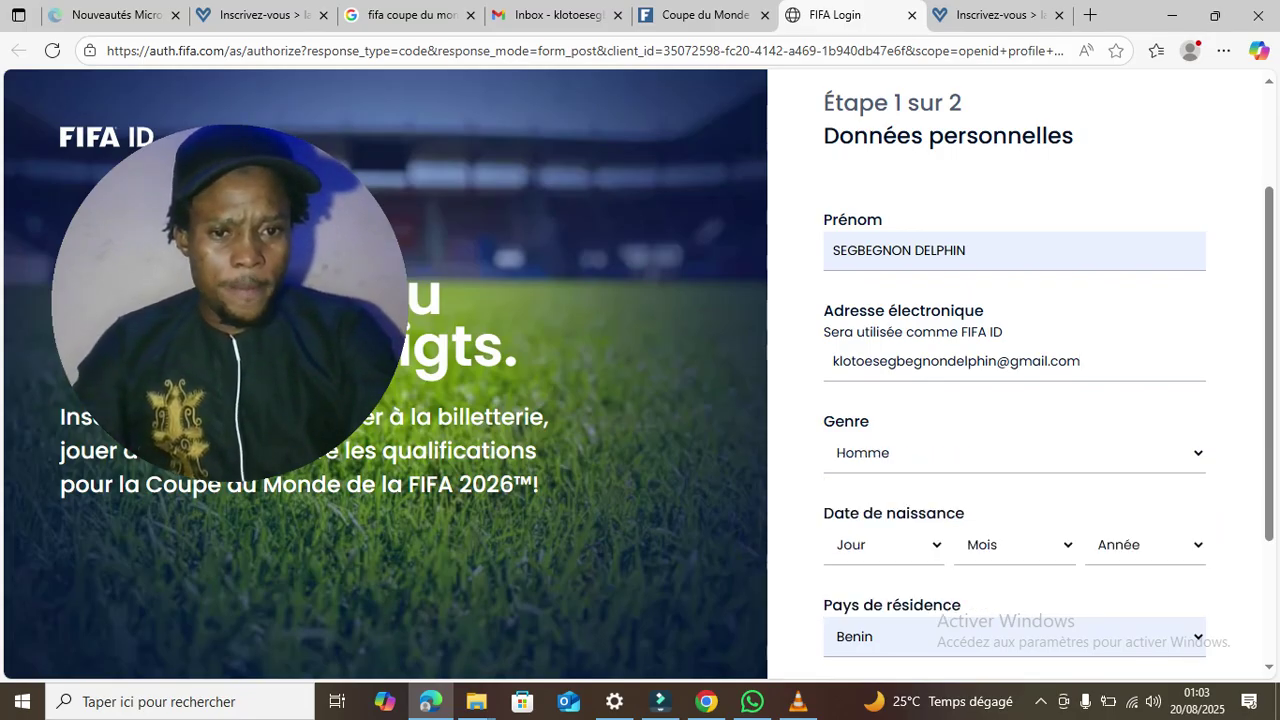
left_click(888, 545)
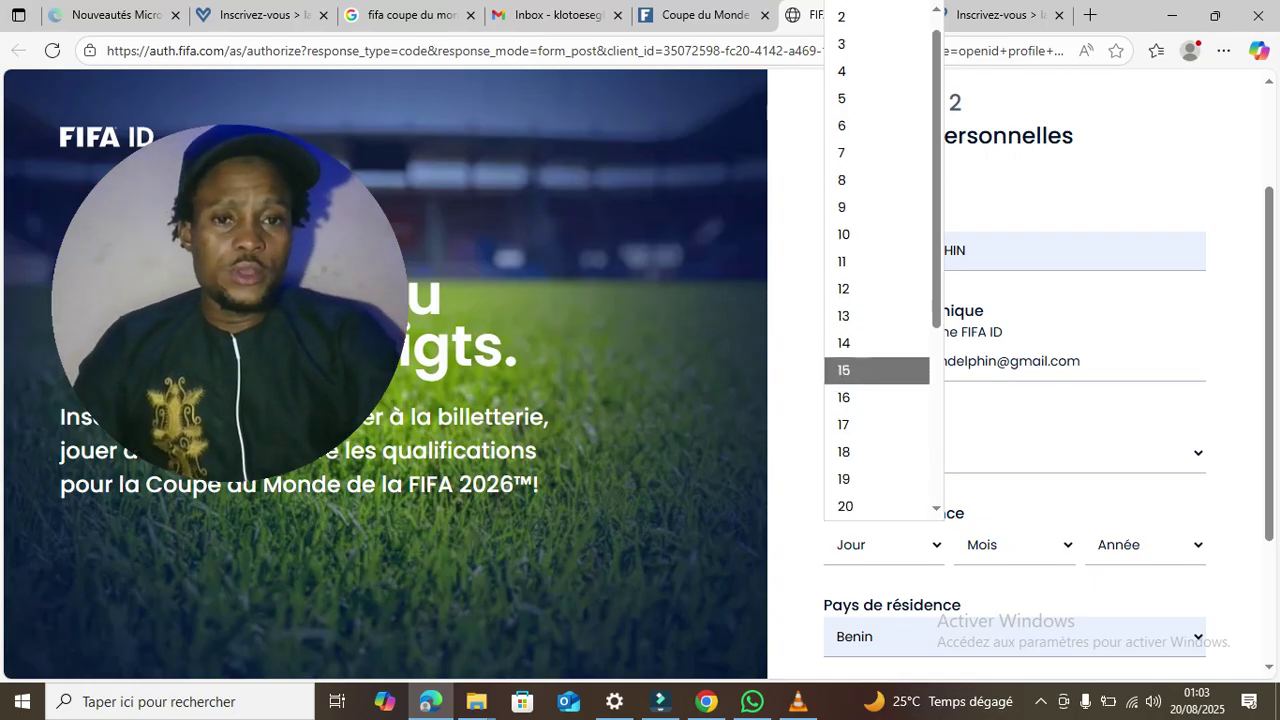
- Set the birth date to 2 November 2003
key("Return")
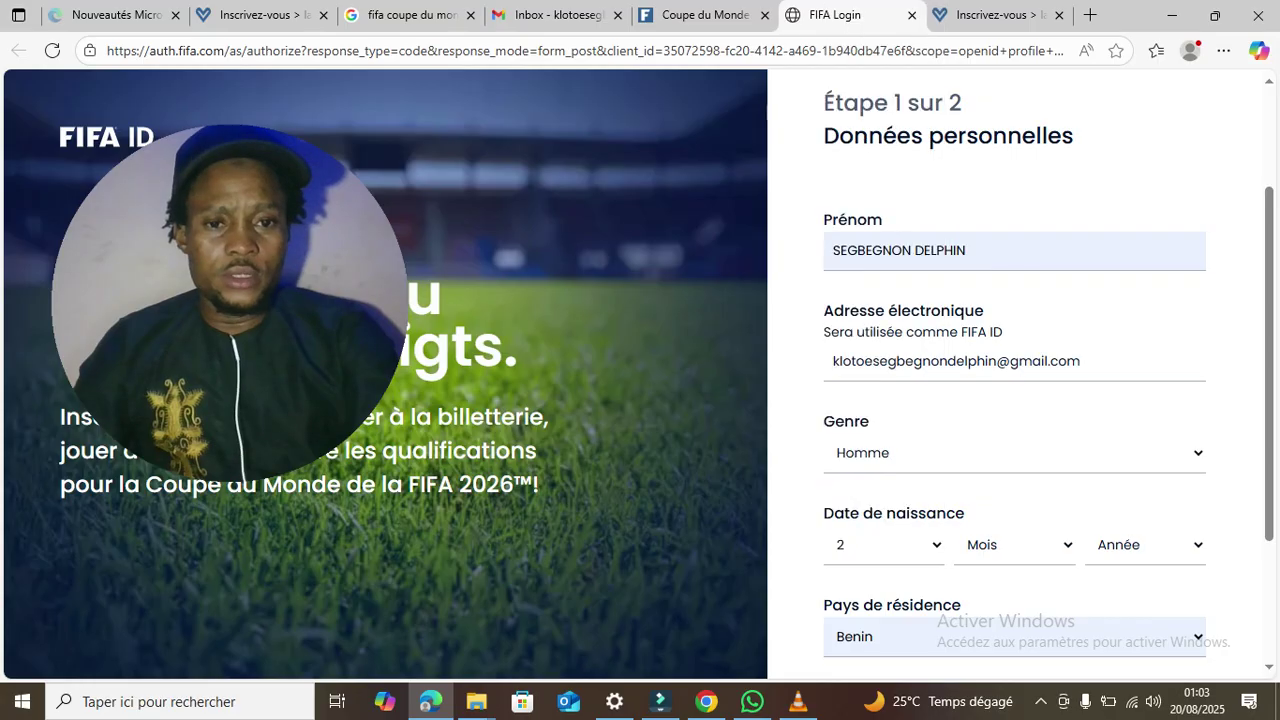
left_click(1015, 545)
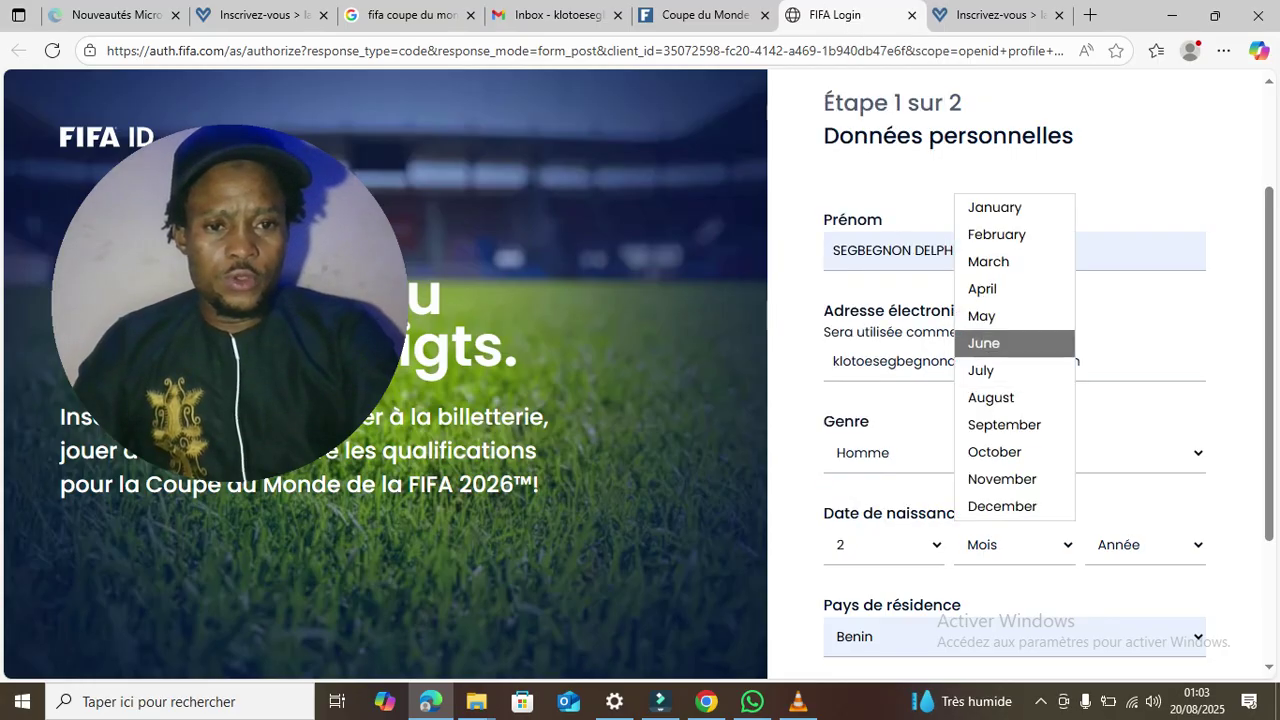
key("Down")
key("Return")
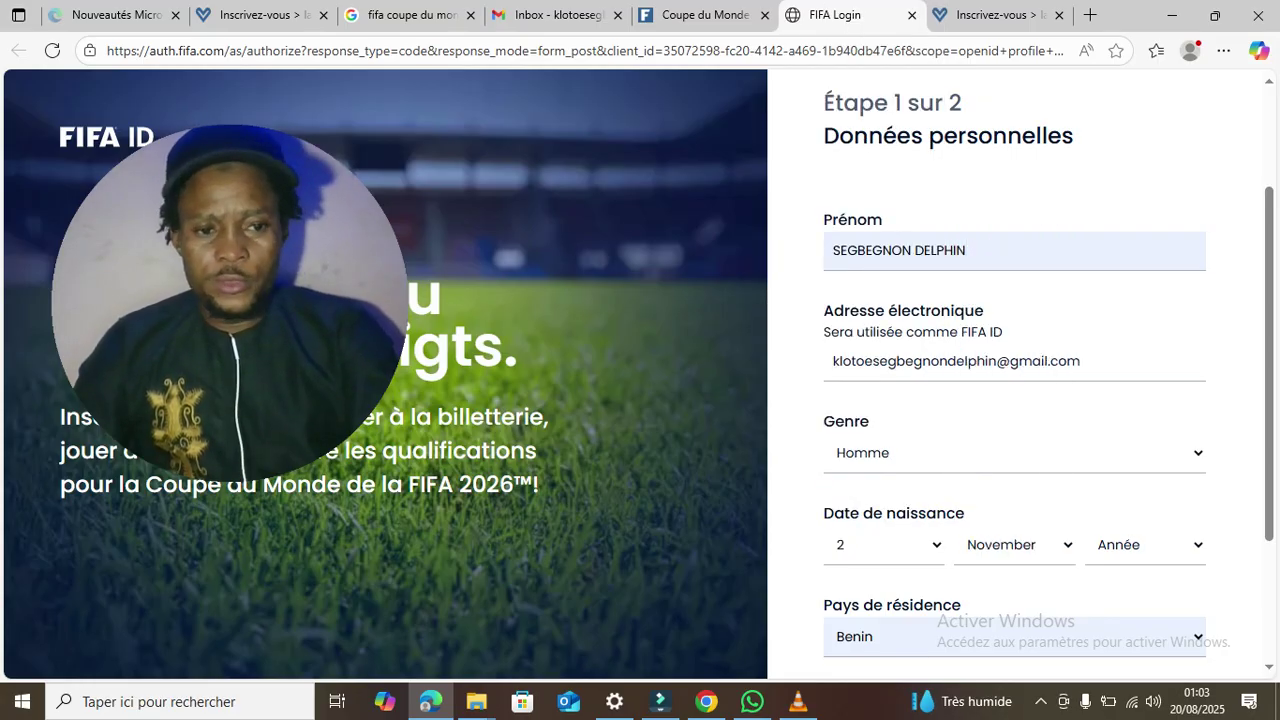
left_click(1145, 545)
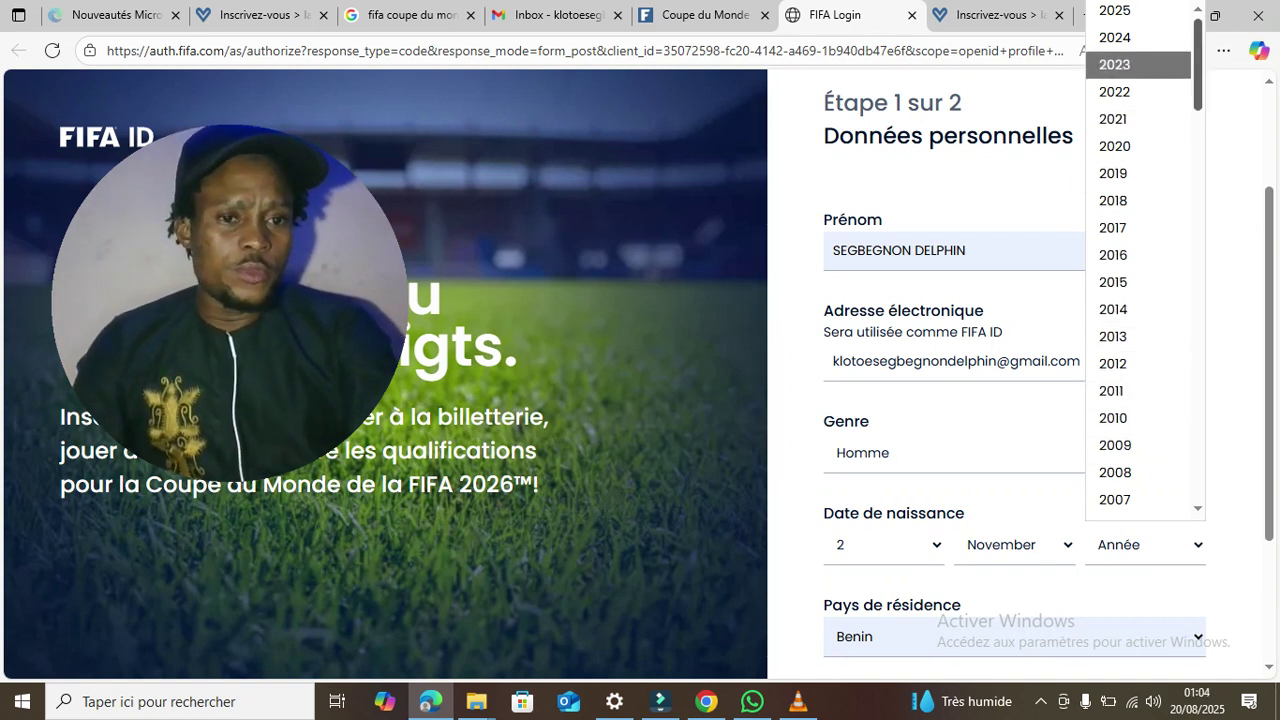
scroll(1140, 260, "down", 4)
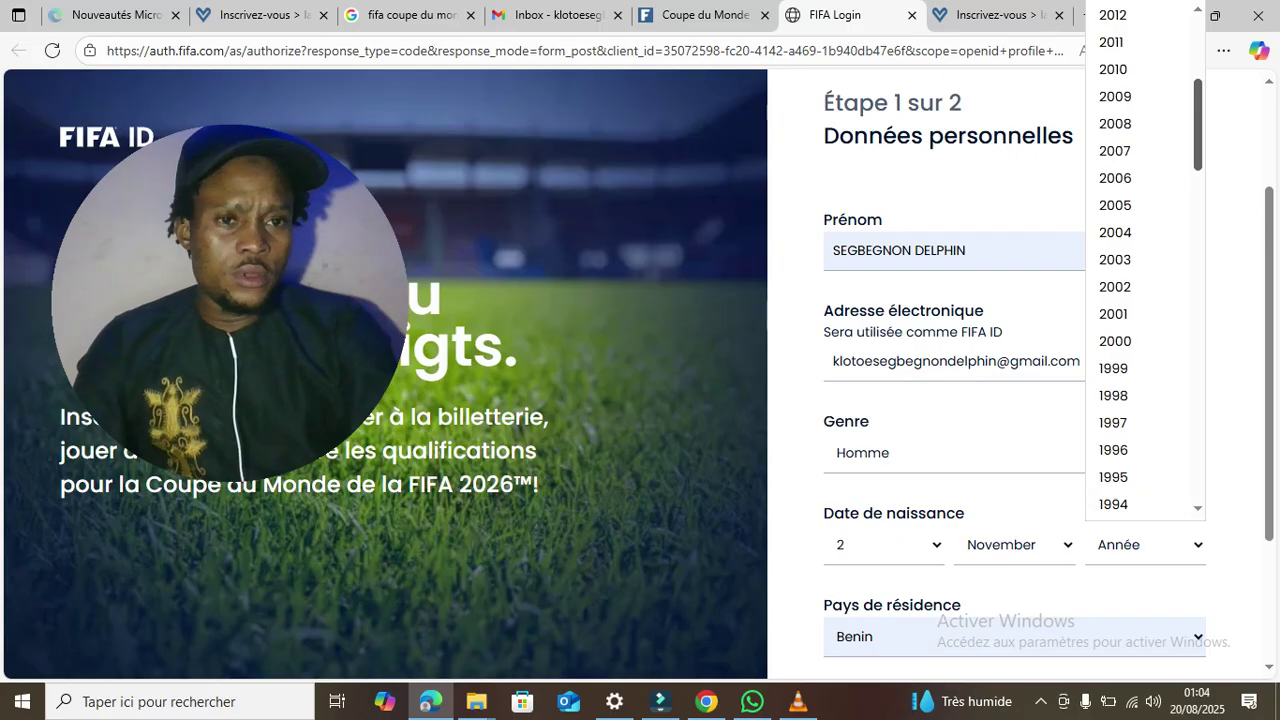
left_click(1115, 260)
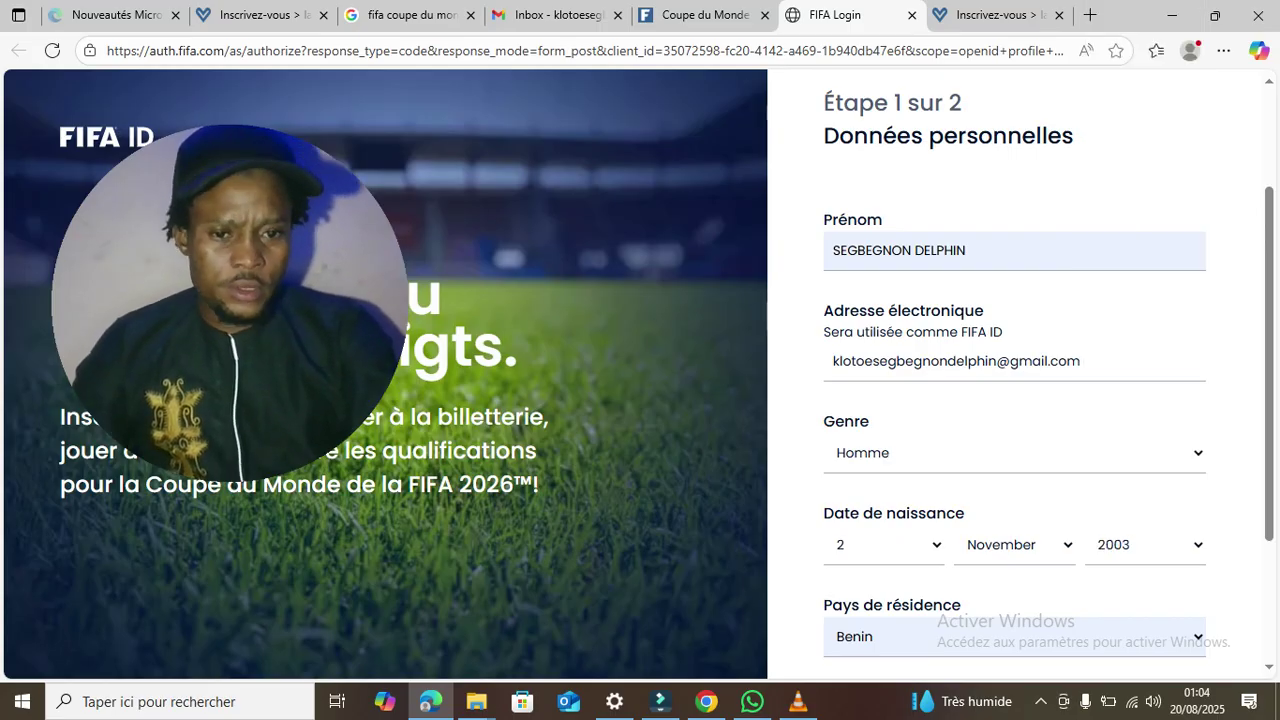
- Keep Benin as country of residence, choose Français as language, and submit step 1
scroll(1015, 400, "down", 2)
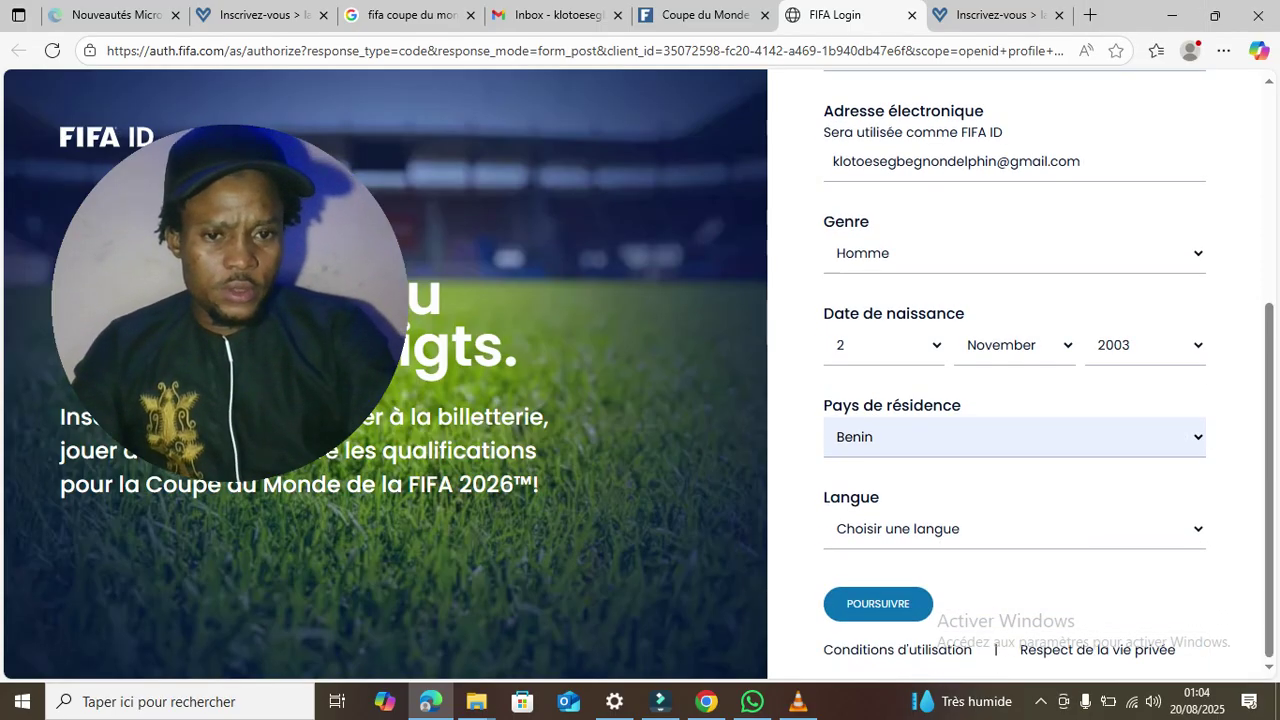
left_click(1015, 437)
key("Return")
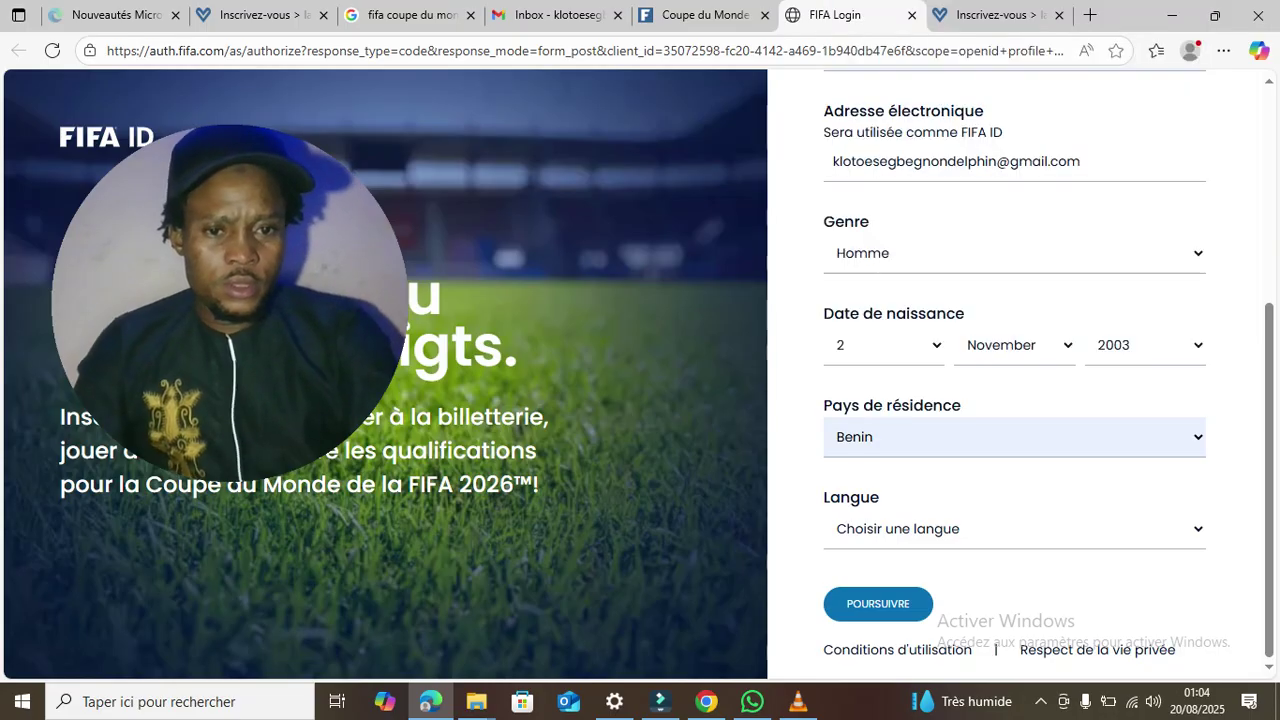
left_click(1014, 529)
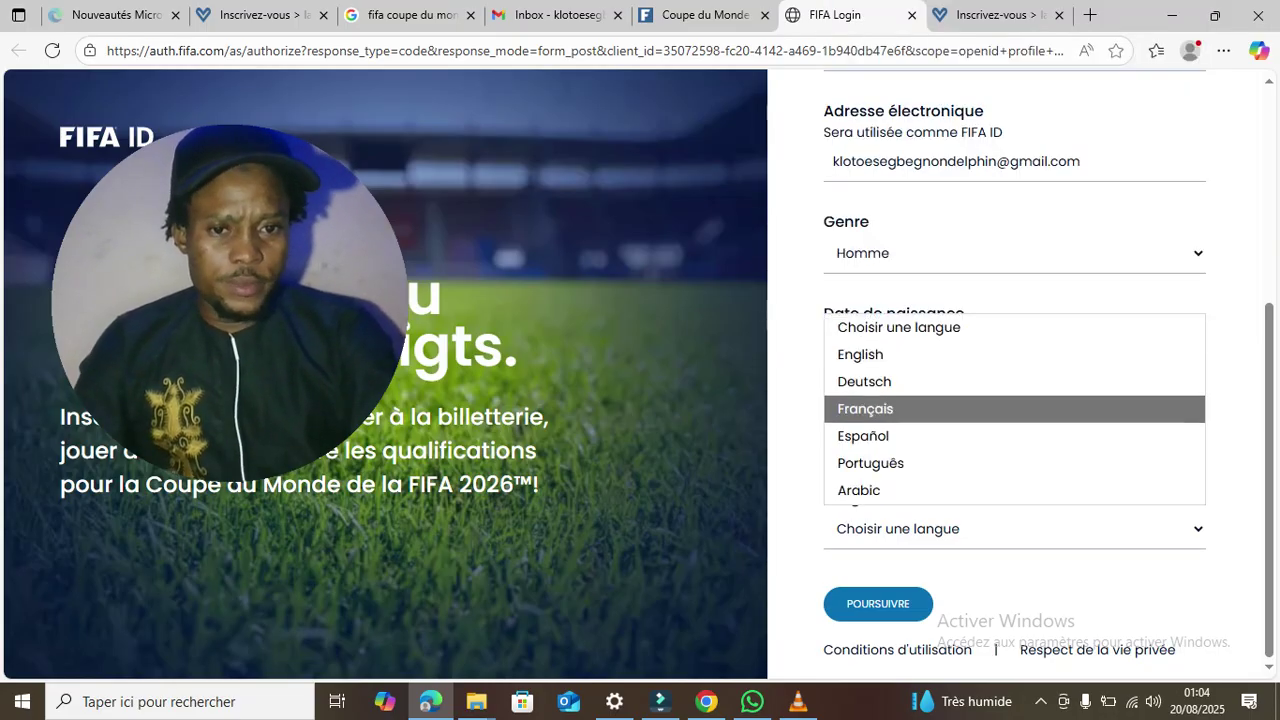
key("Return")
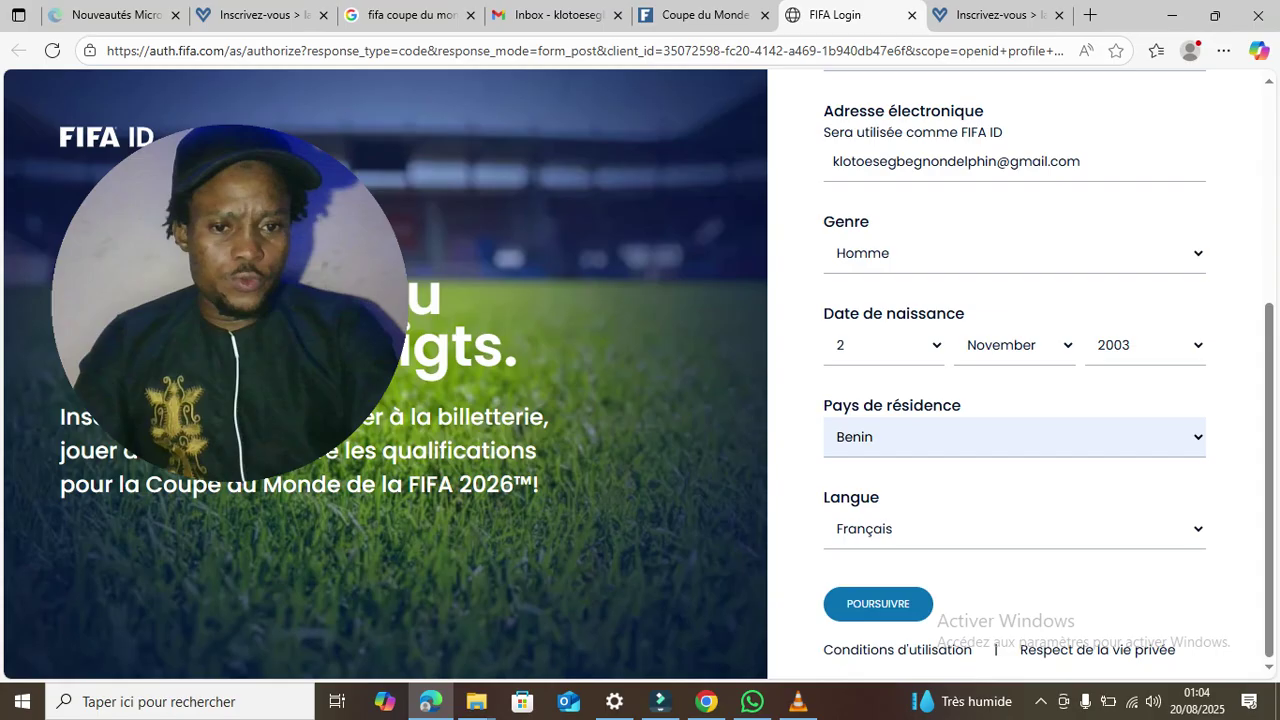
key("Return")
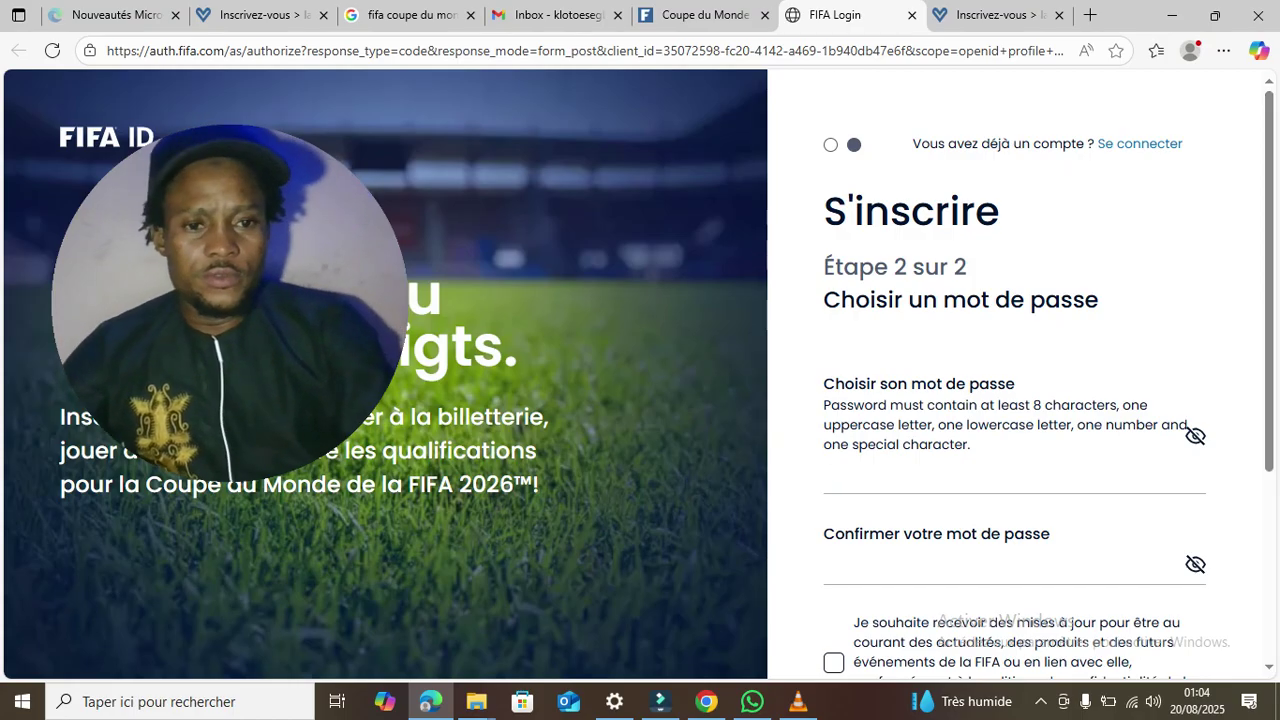
- Enter the new account password and repeat it in the confirmation field
left_click(1195, 436)
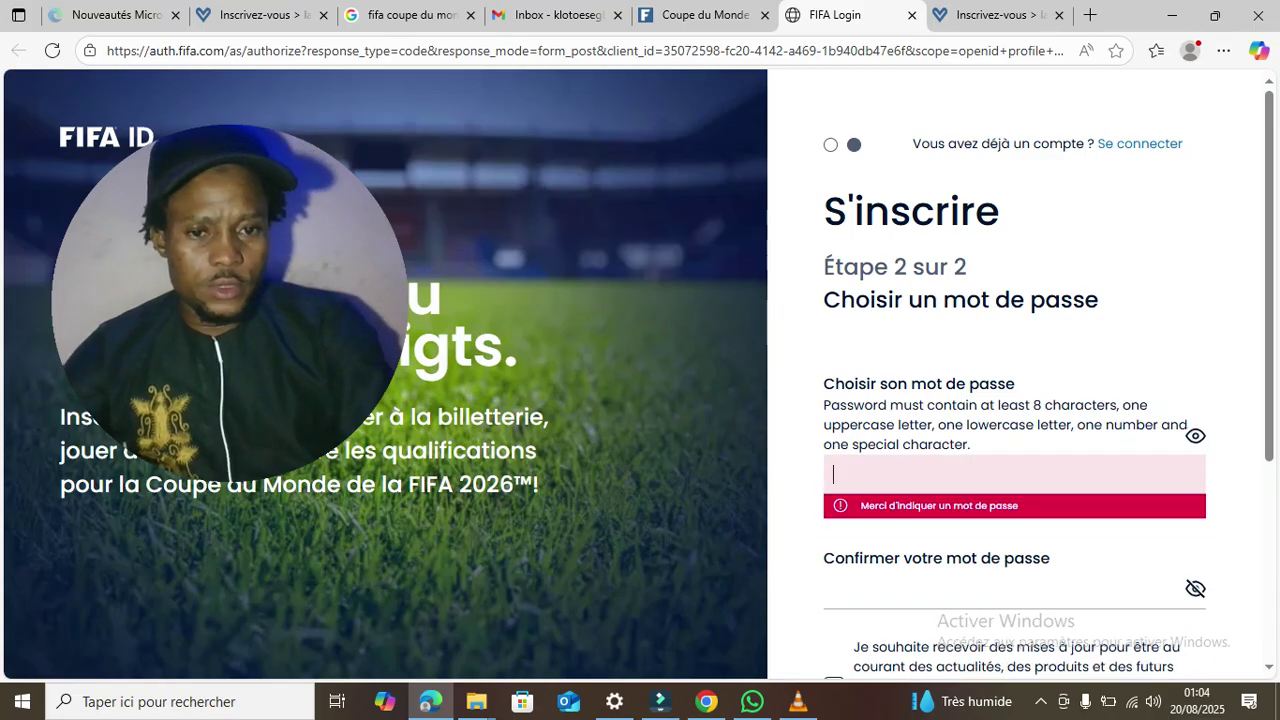
type("A")
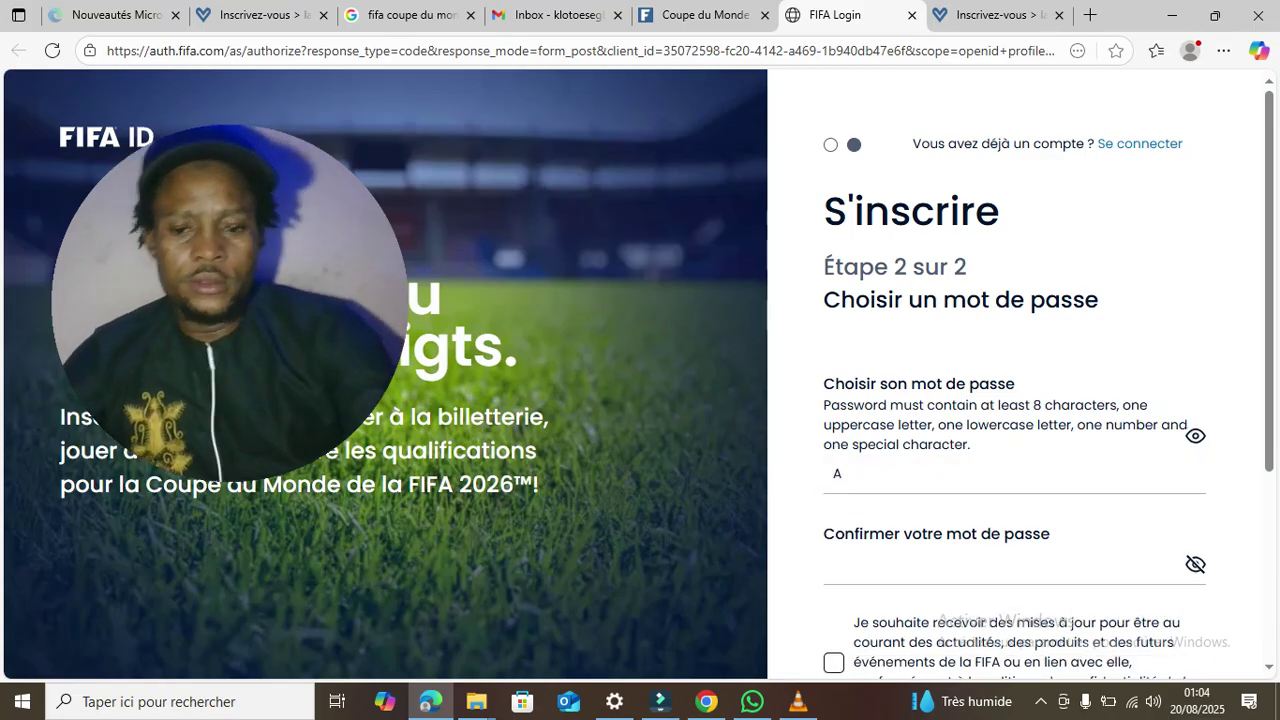
type("d")
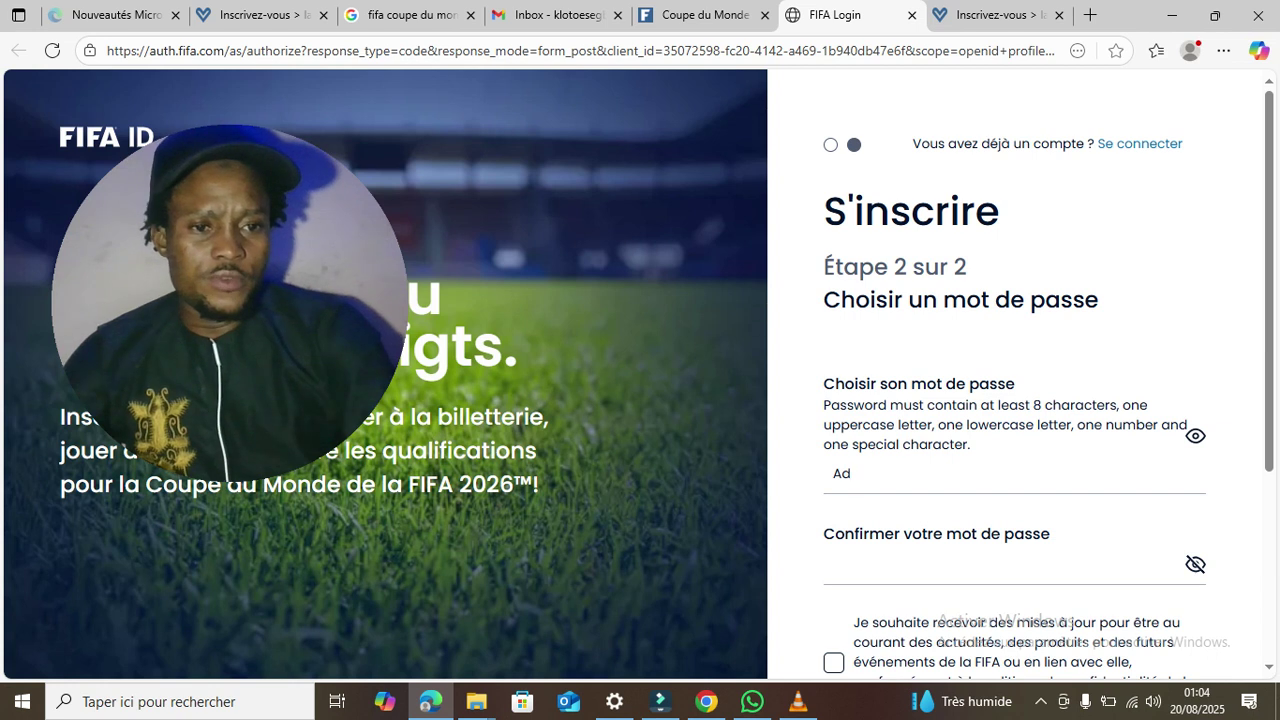
left_click(1195, 436)
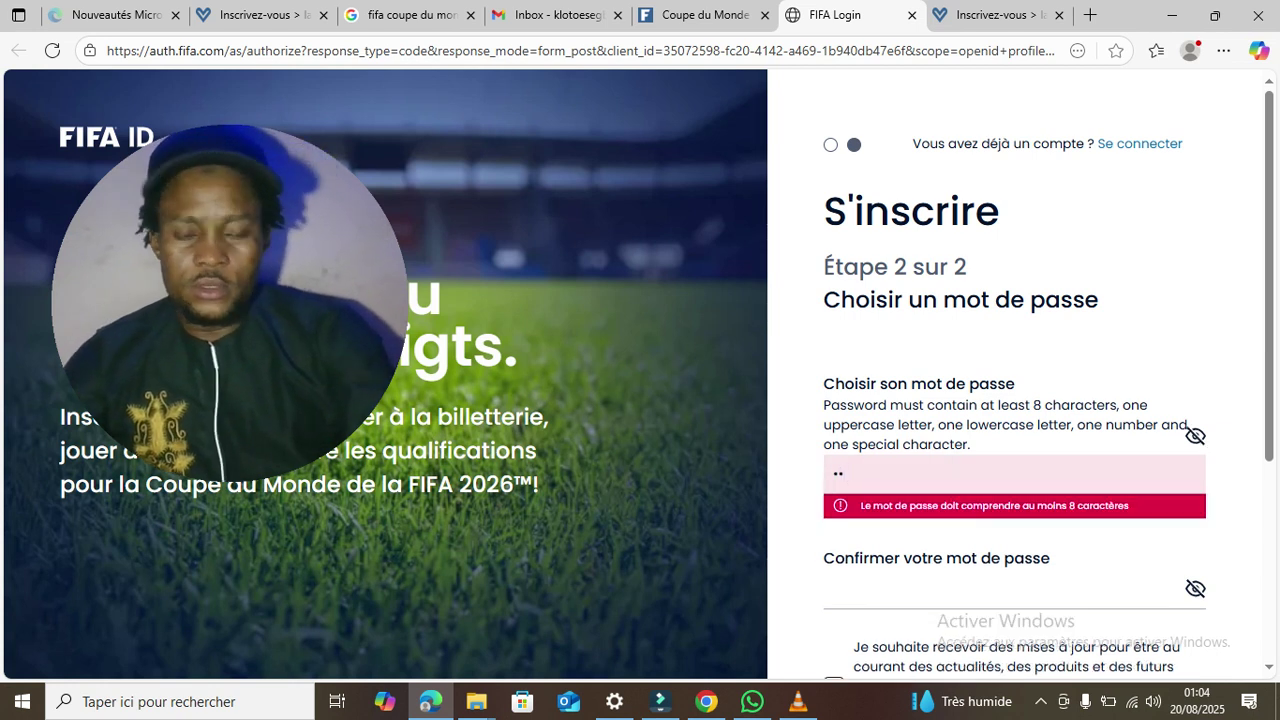
type("n••••")
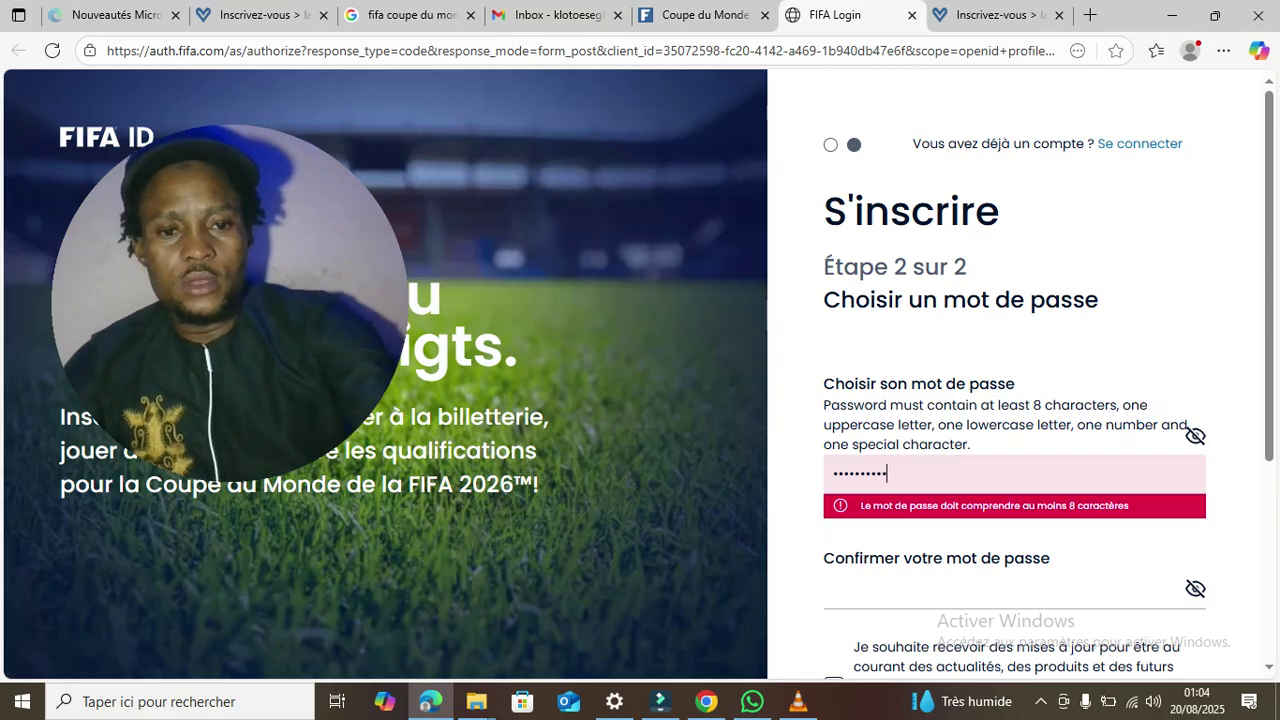
left_click(900, 589)
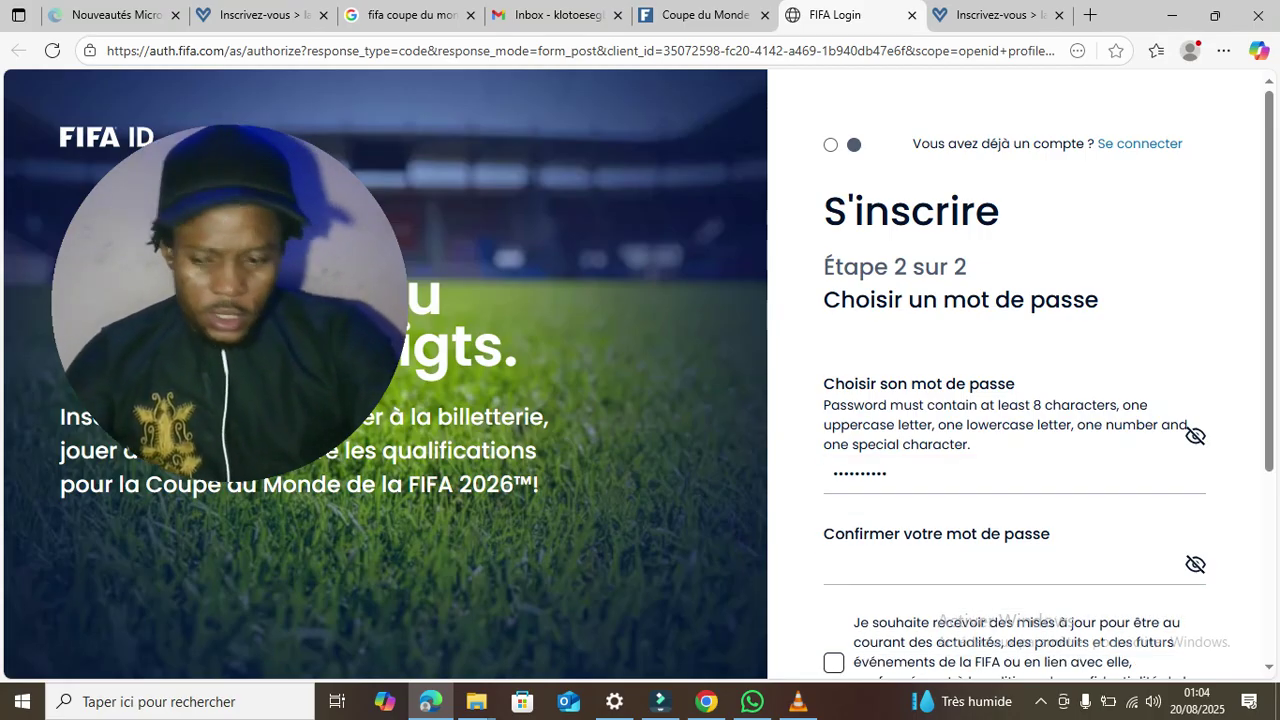
type("••••••••")
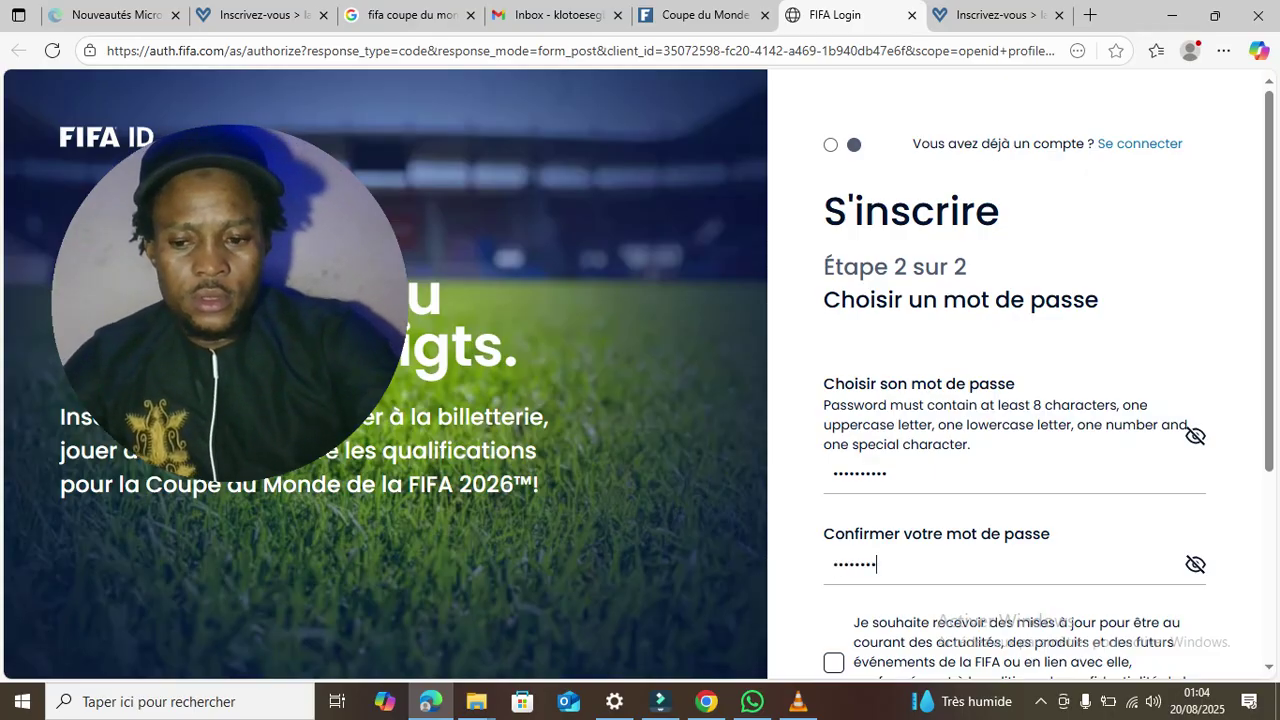
type("•")
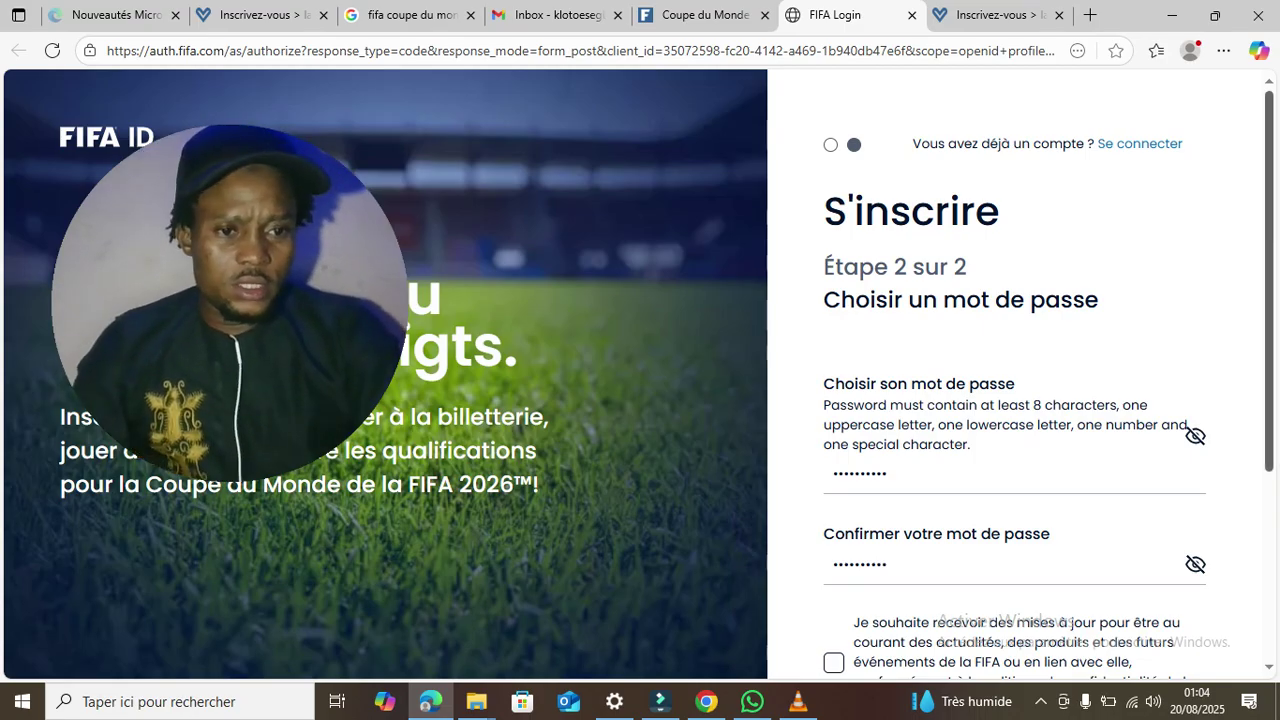
- Opt in to partner marketing communications and create the FIFA ID account
scroll(1048, 384, "down", 3)
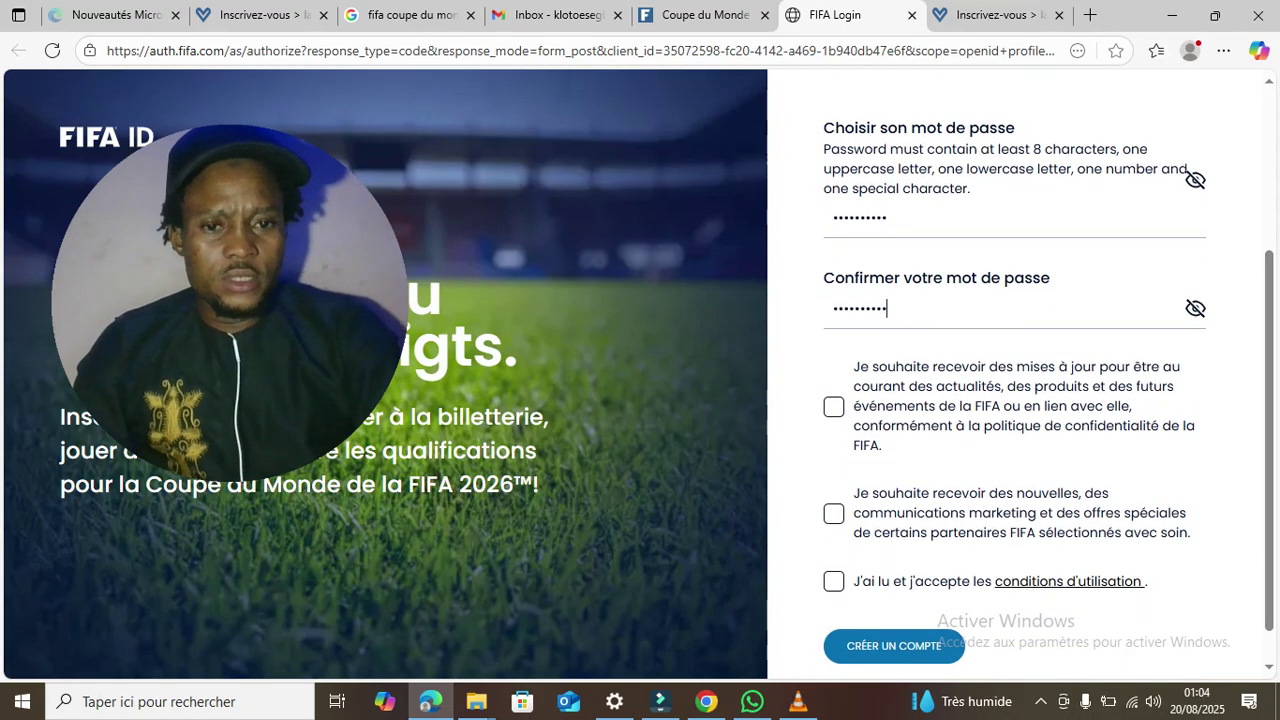
left_click(833, 513)
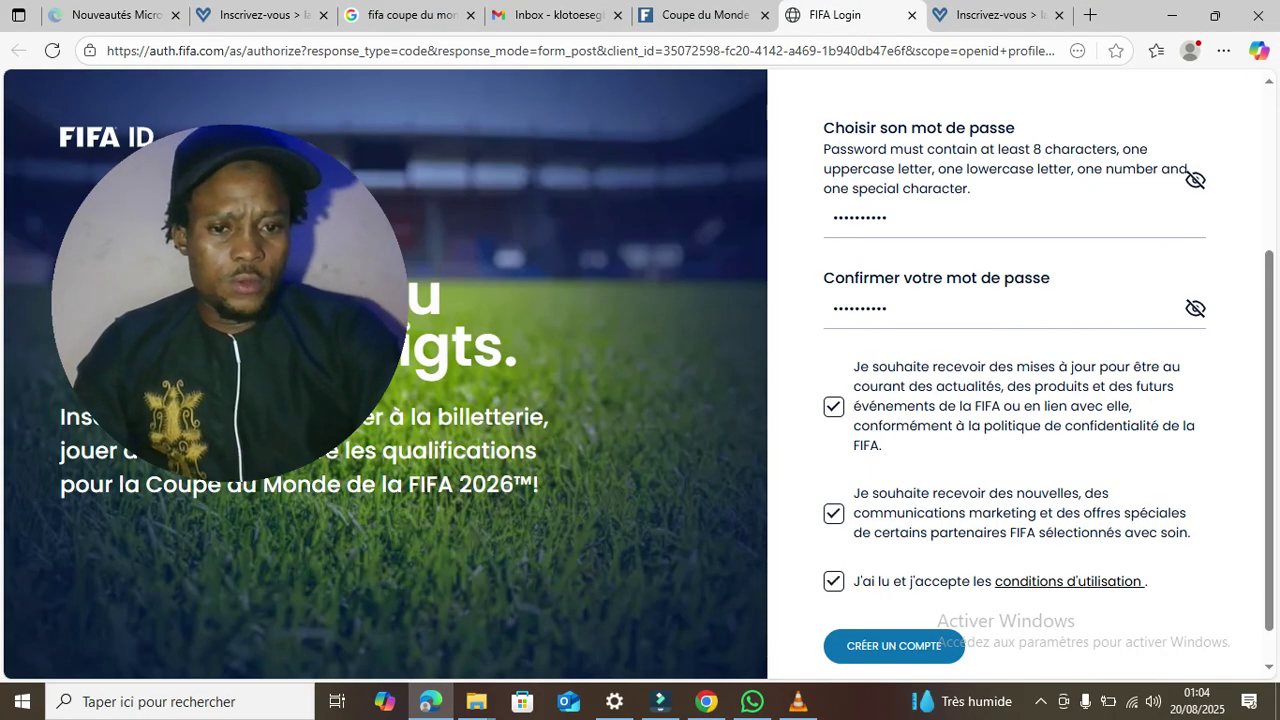
left_click(894, 646)
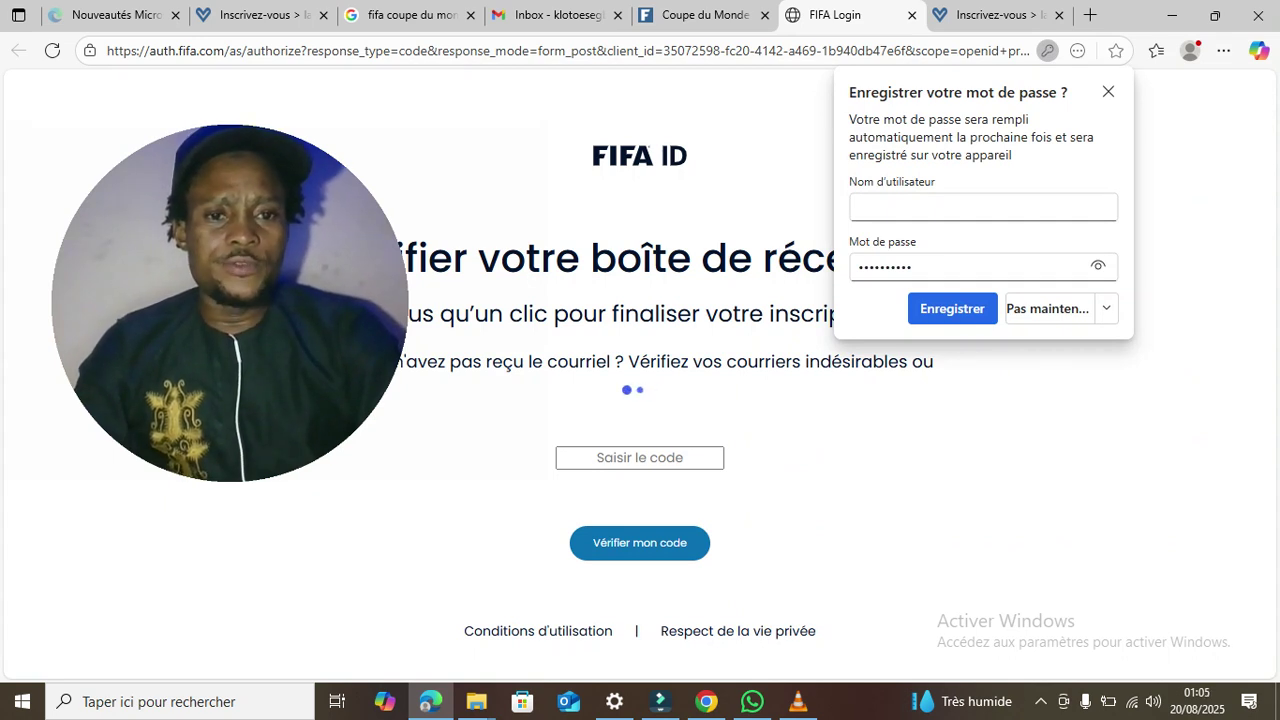
- Save the new password in Edge and go to the Gmail inbox
left_click(952, 308)
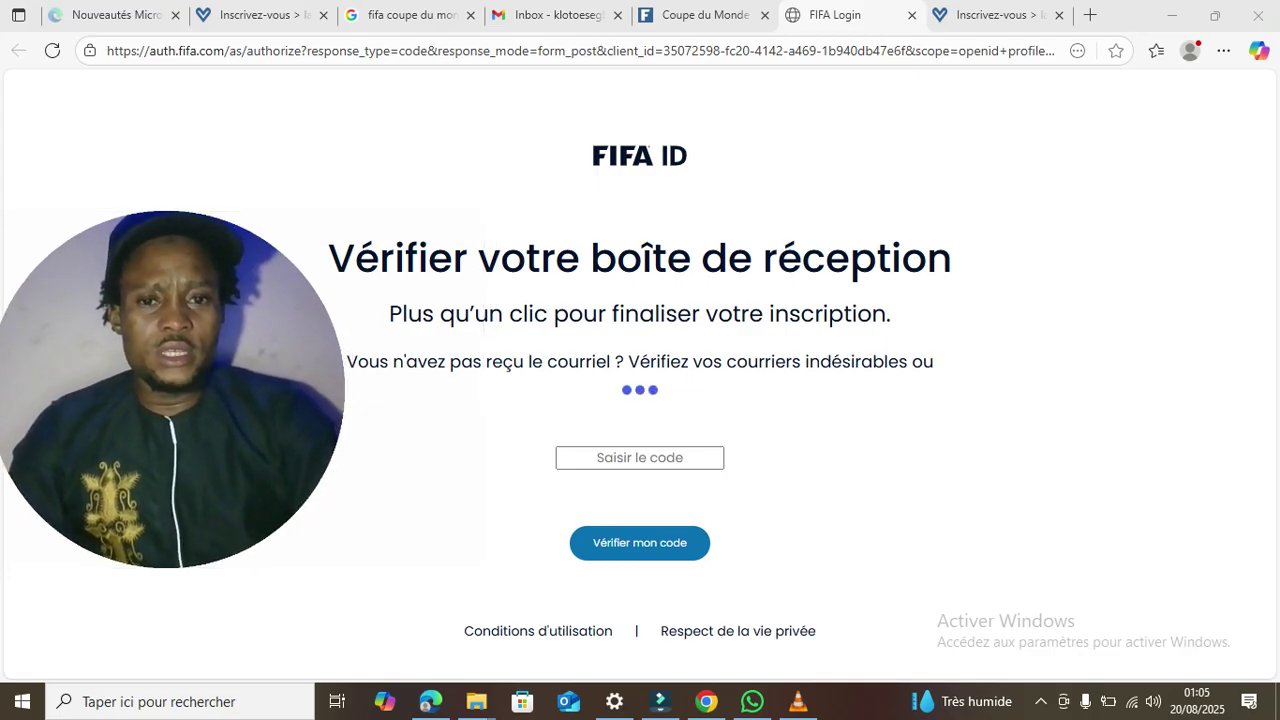
left_click(555, 15)
left_click(1244, 99)
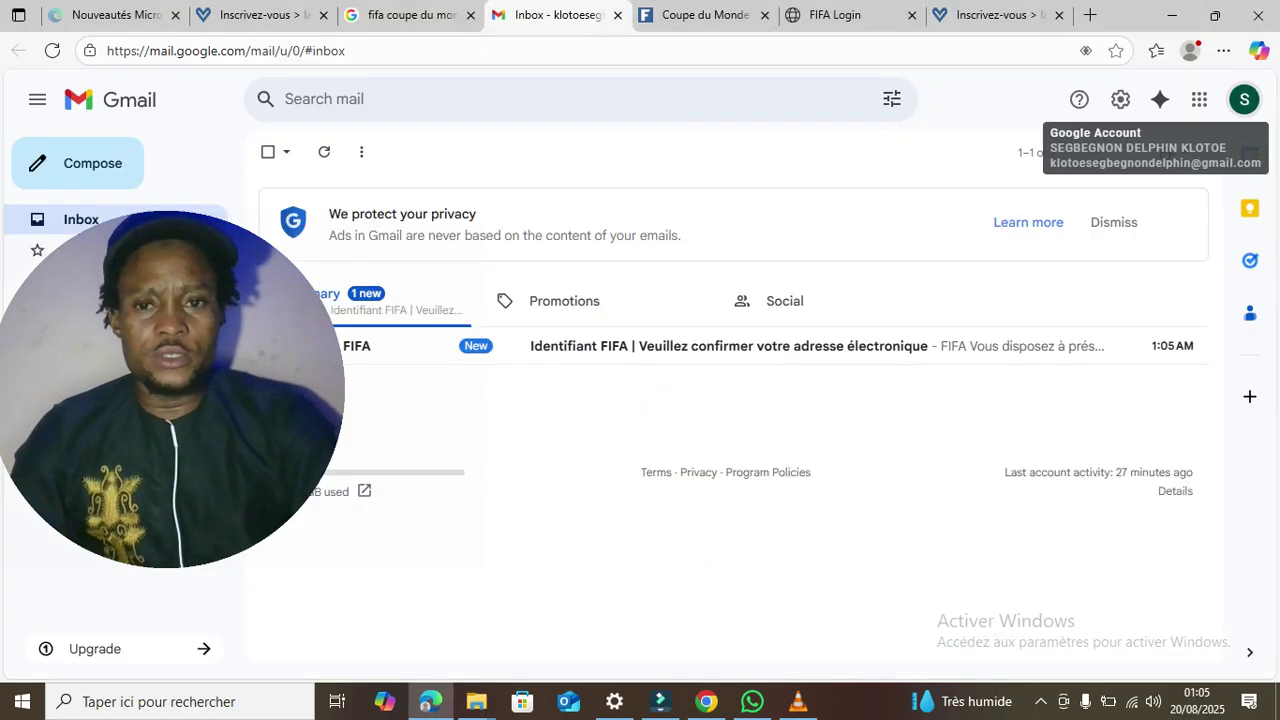
- Open the FIFA ID email and confirm the address with 'Confirmez votre adresse électronique'
left_click(700, 346)
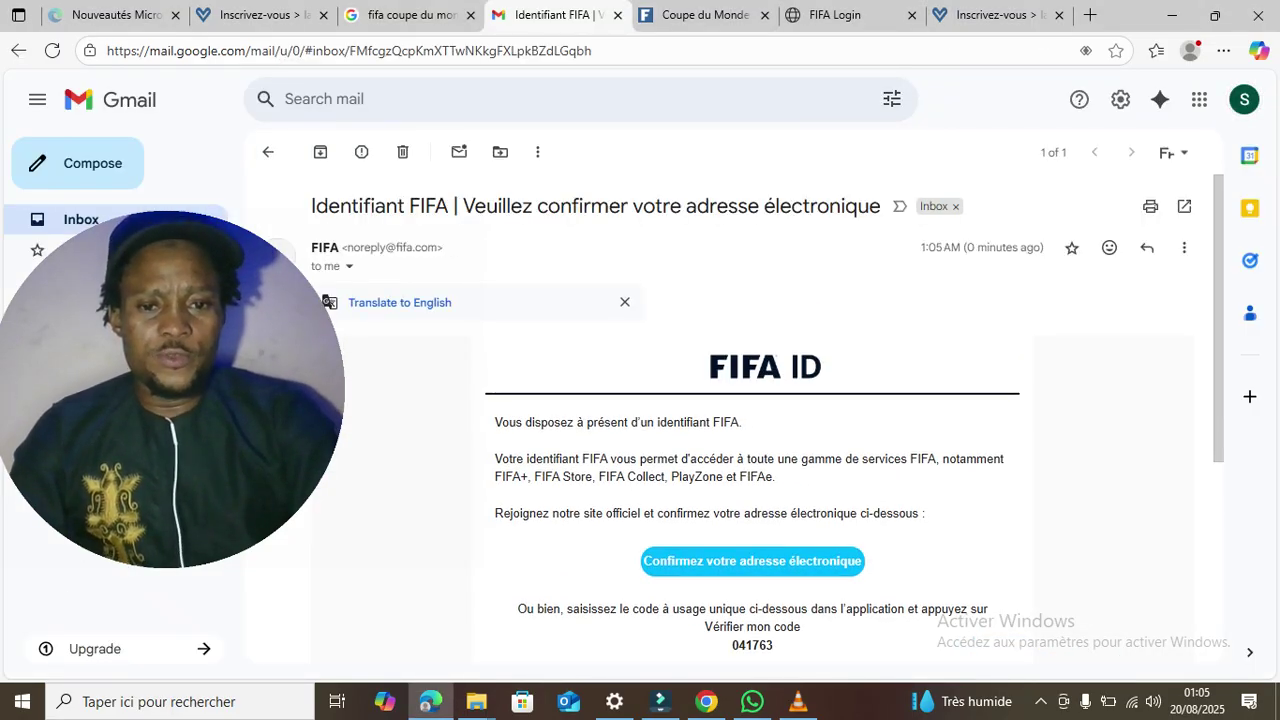
left_click(752, 561)
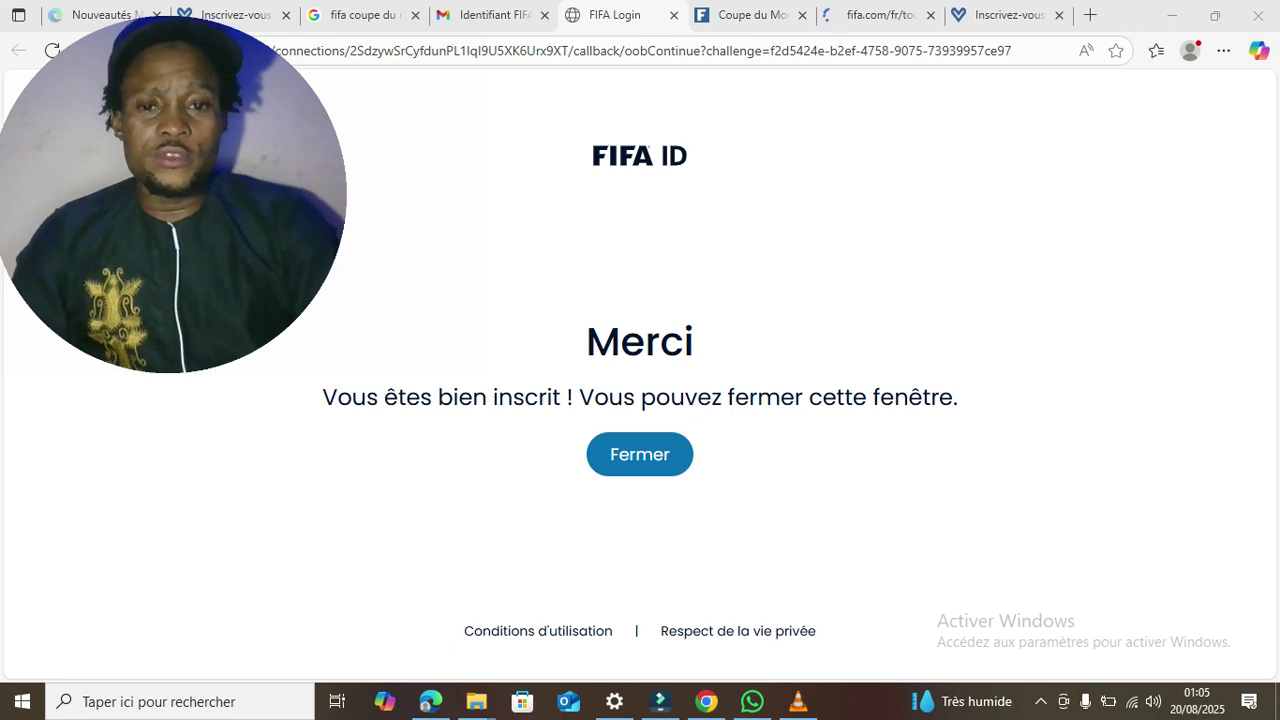
left_click(640, 454)
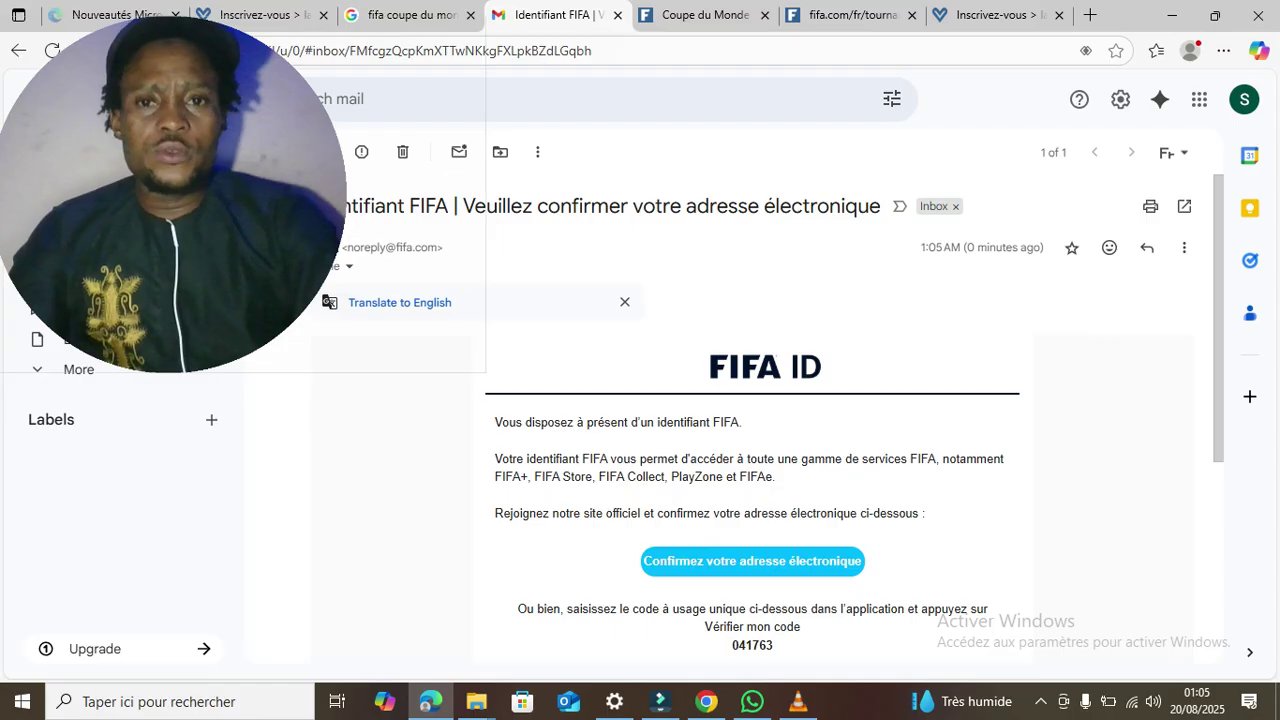
- Go back to the Gmail inbox
left_click_drag(170, 200, 891, 252)
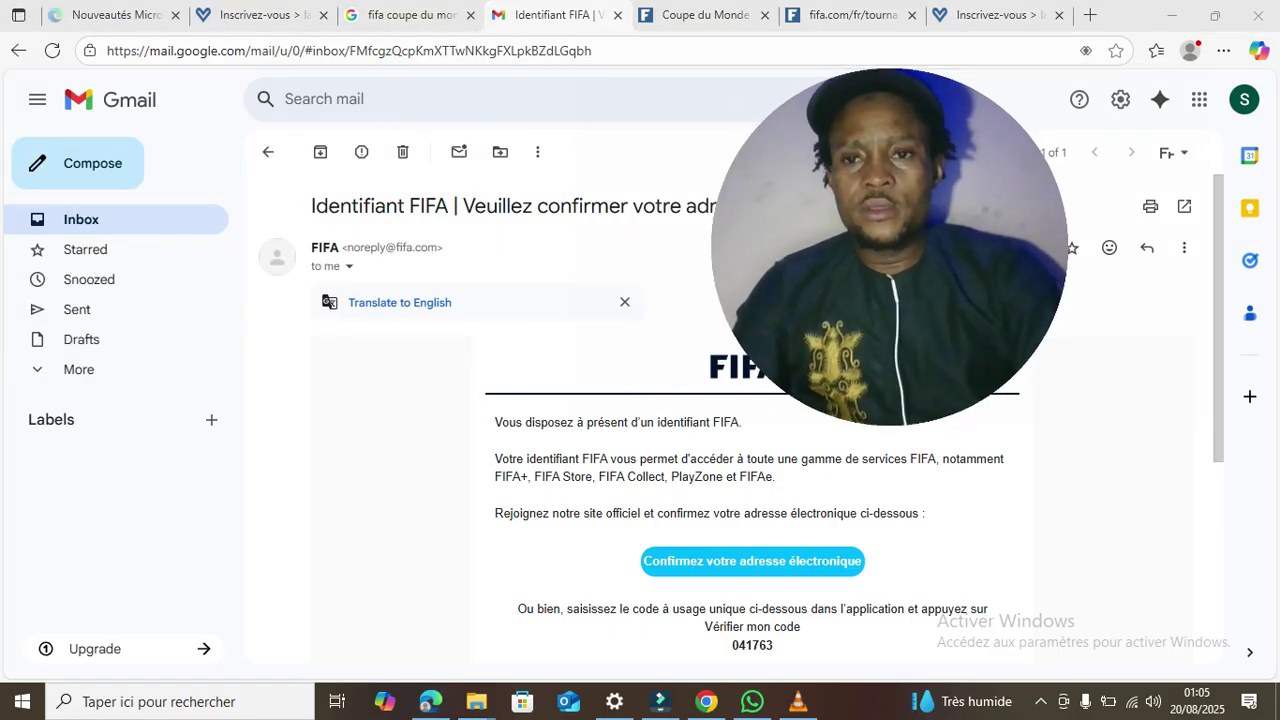
left_click(268, 152)
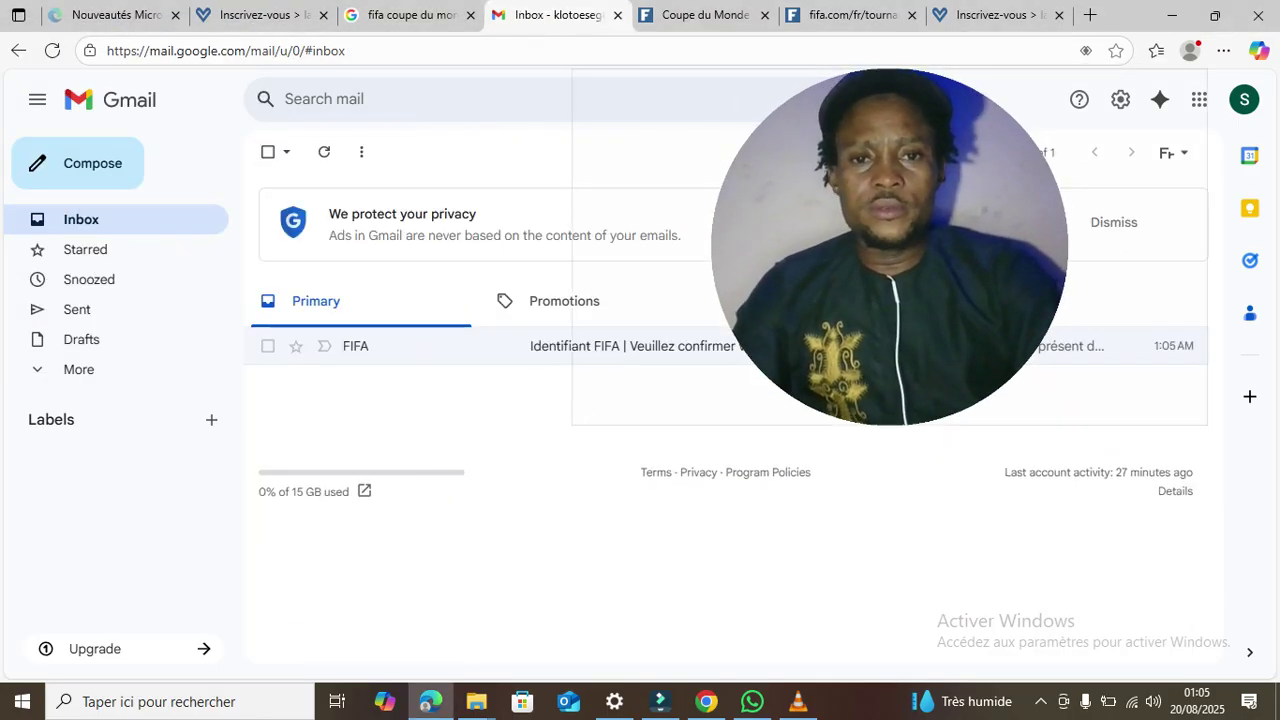
left_click_drag(572, 425, 664, 374)
left_click_drag(930, 230, 190, 533)
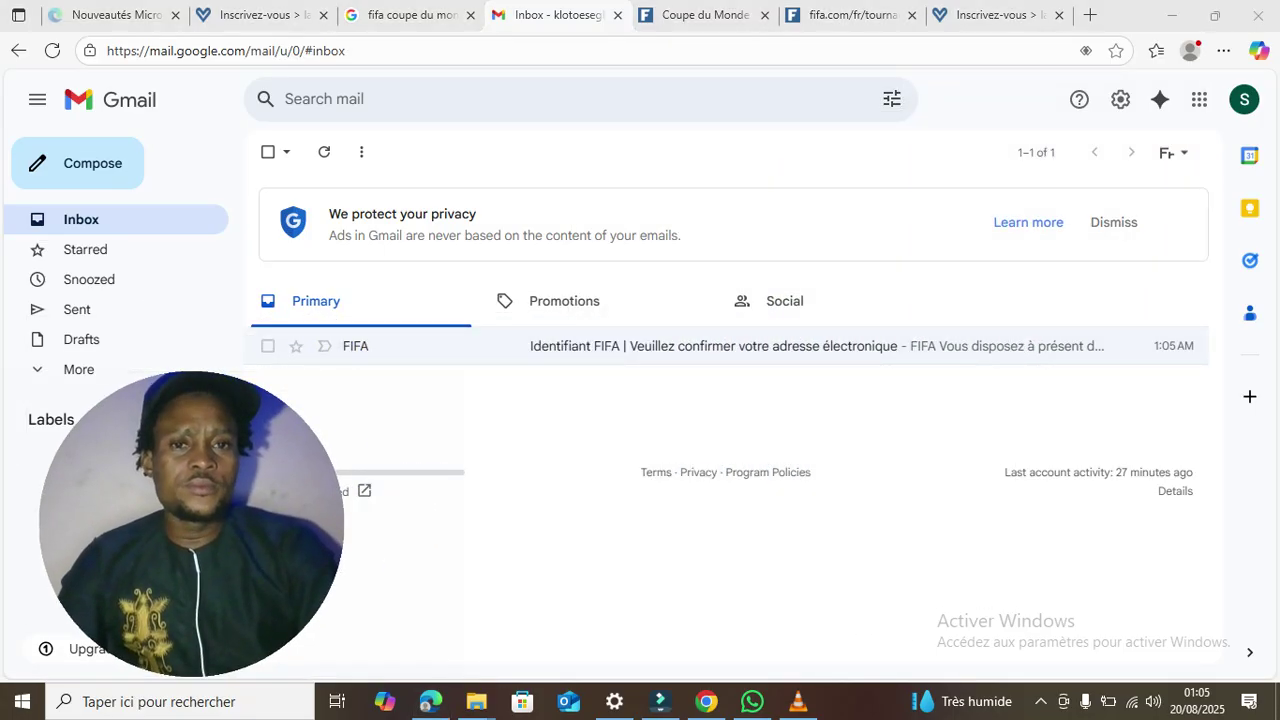
- Confirm the new account is signed in on FIFA.com, then bring up the FIFA Volunteer registration page
key("ctrl+Tab")
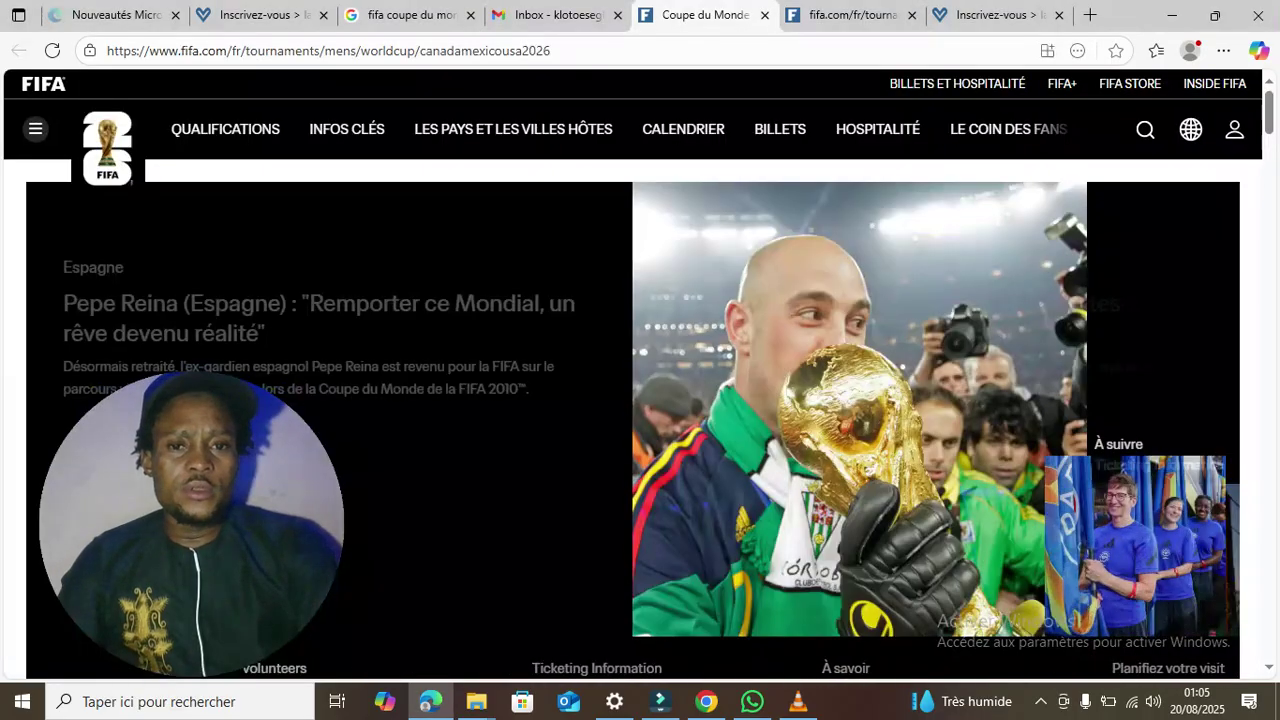
left_click(1235, 130)
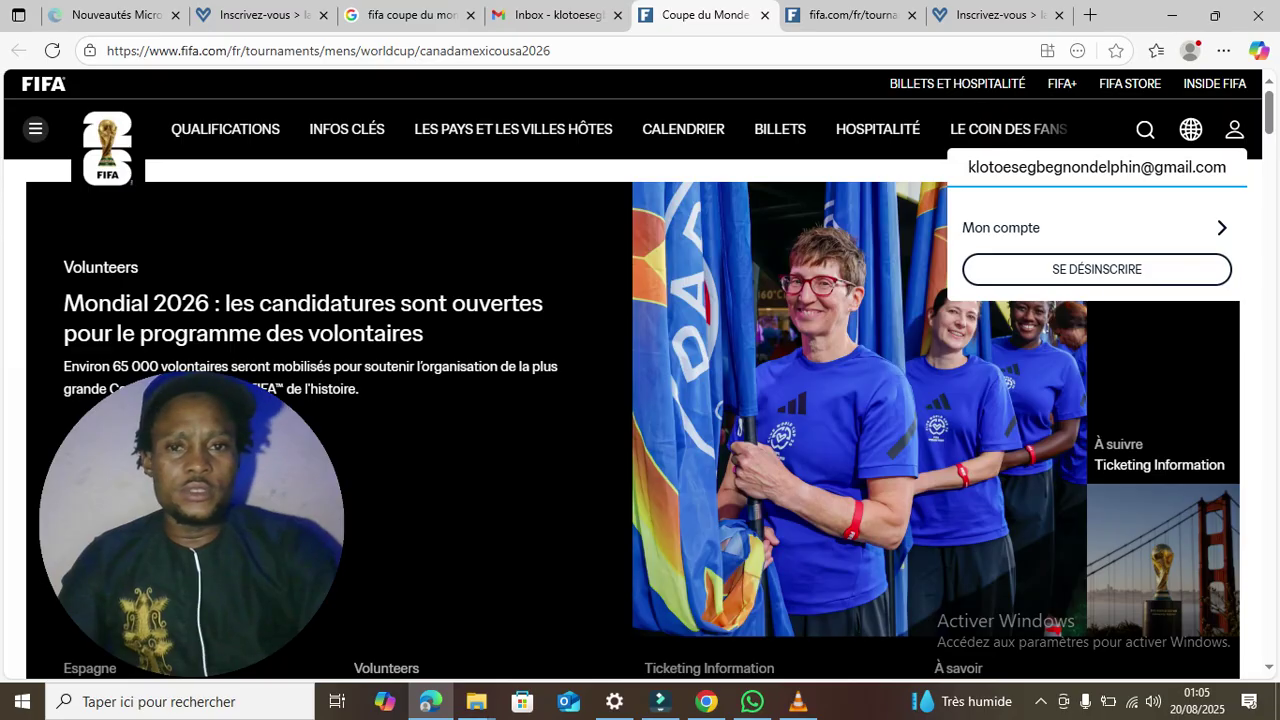
left_click(1235, 130)
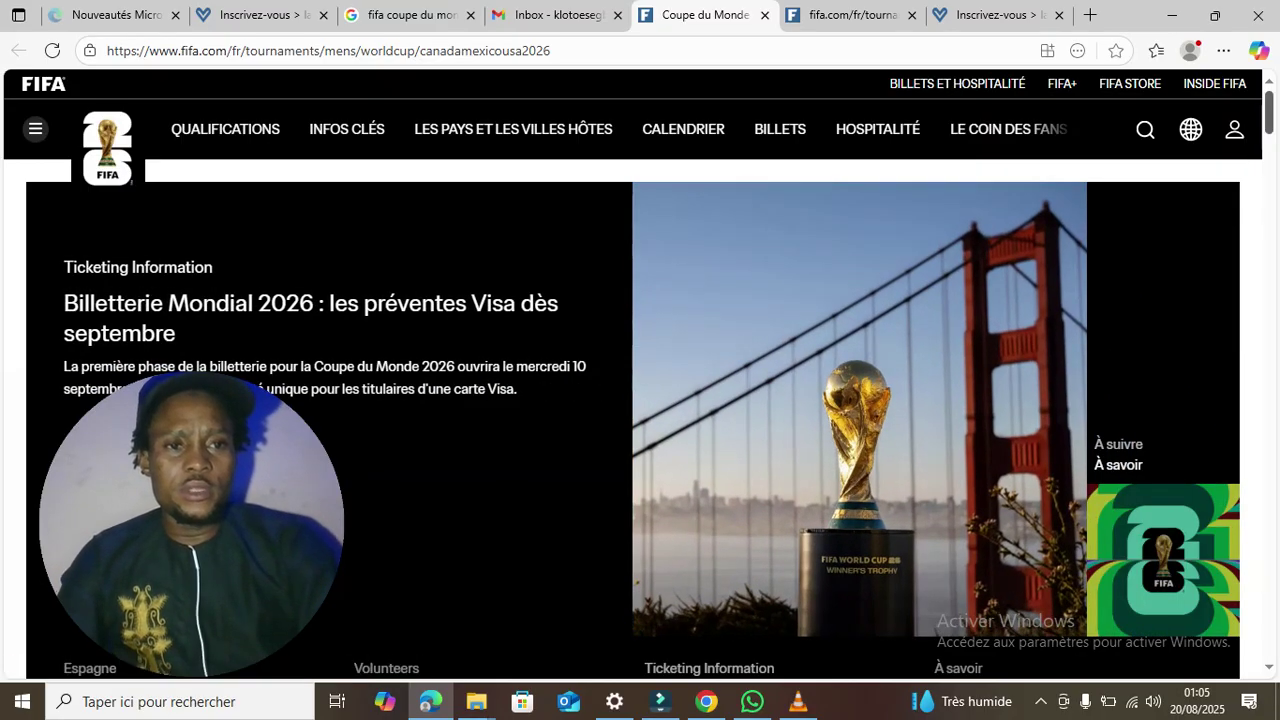
scroll(633, 420, "down", 5)
scroll(633, 420, "up", 5)
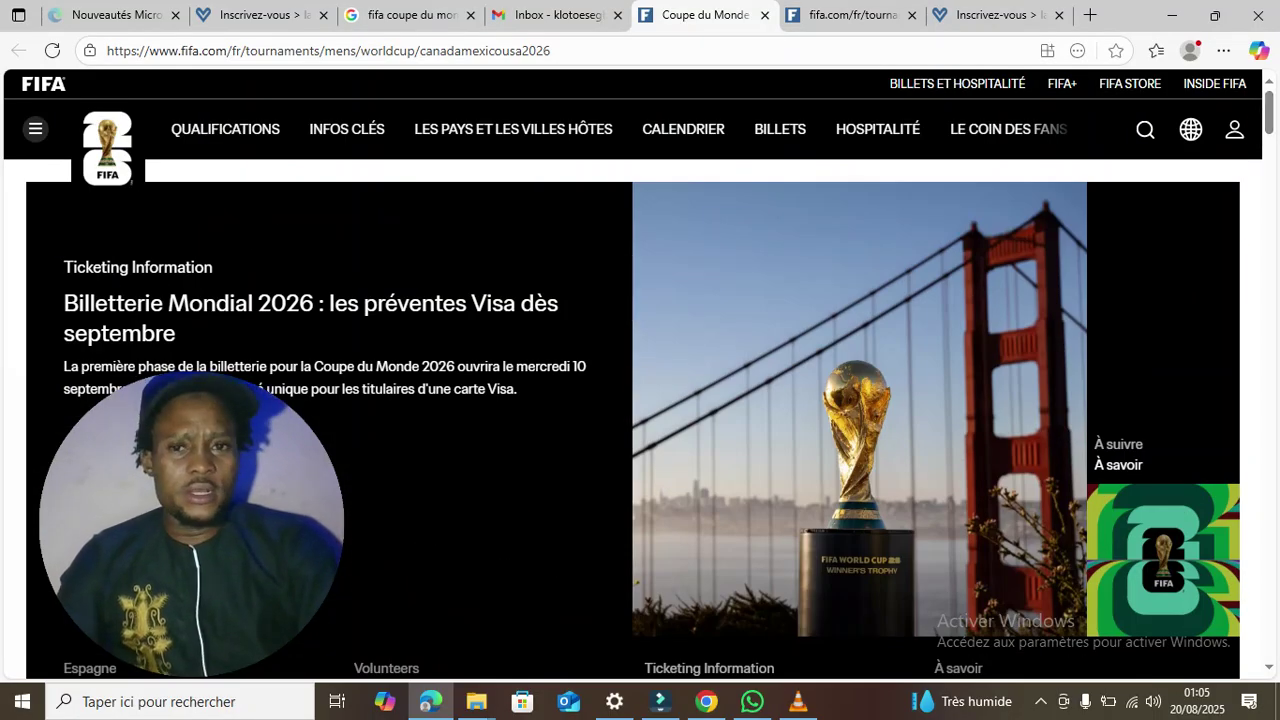
left_click(852, 15)
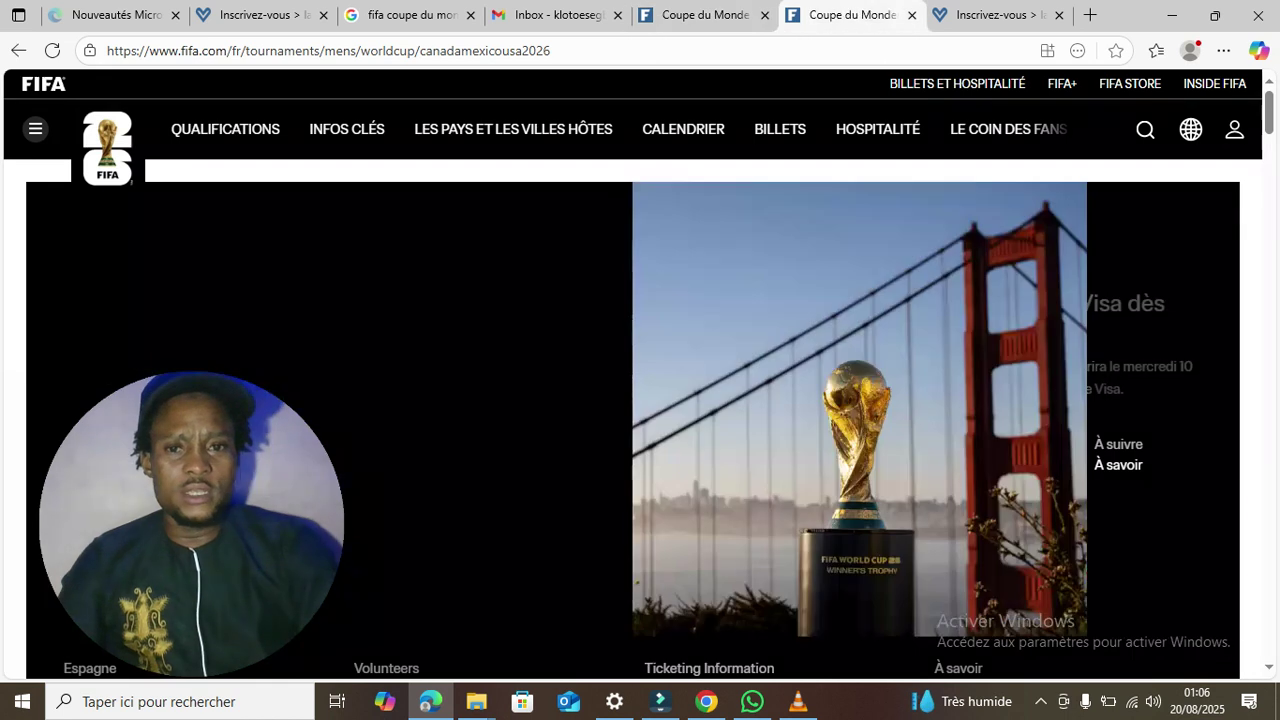
left_click(995, 15)
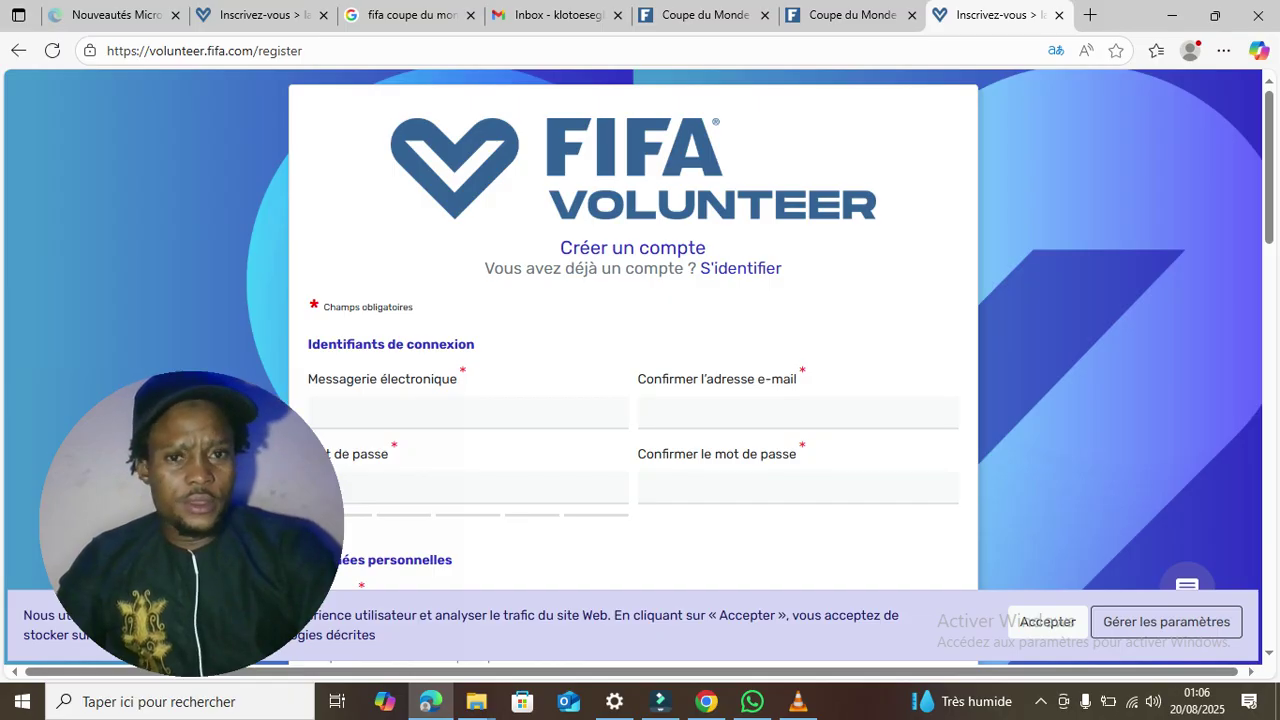
- Fill the e-mail and name fields from the browser's saved autofill suggestion
scroll(1268, 240, "down", 2)
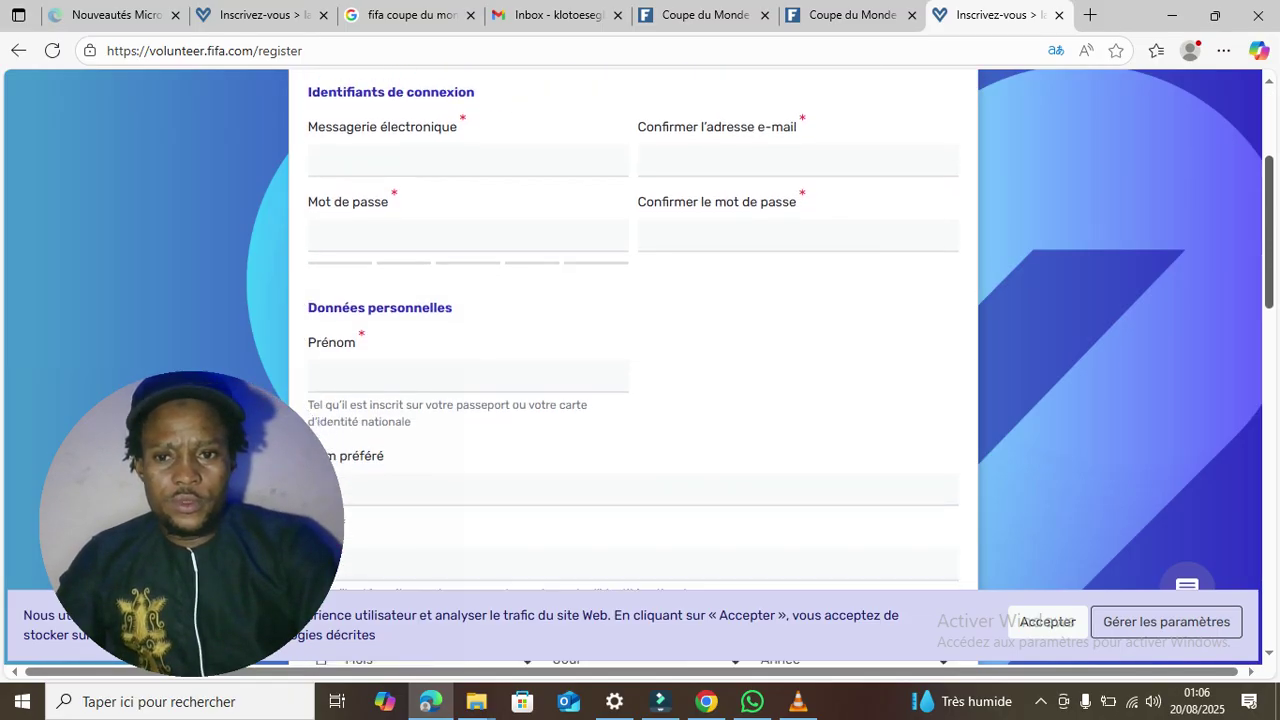
scroll(633, 360, "up", 2)
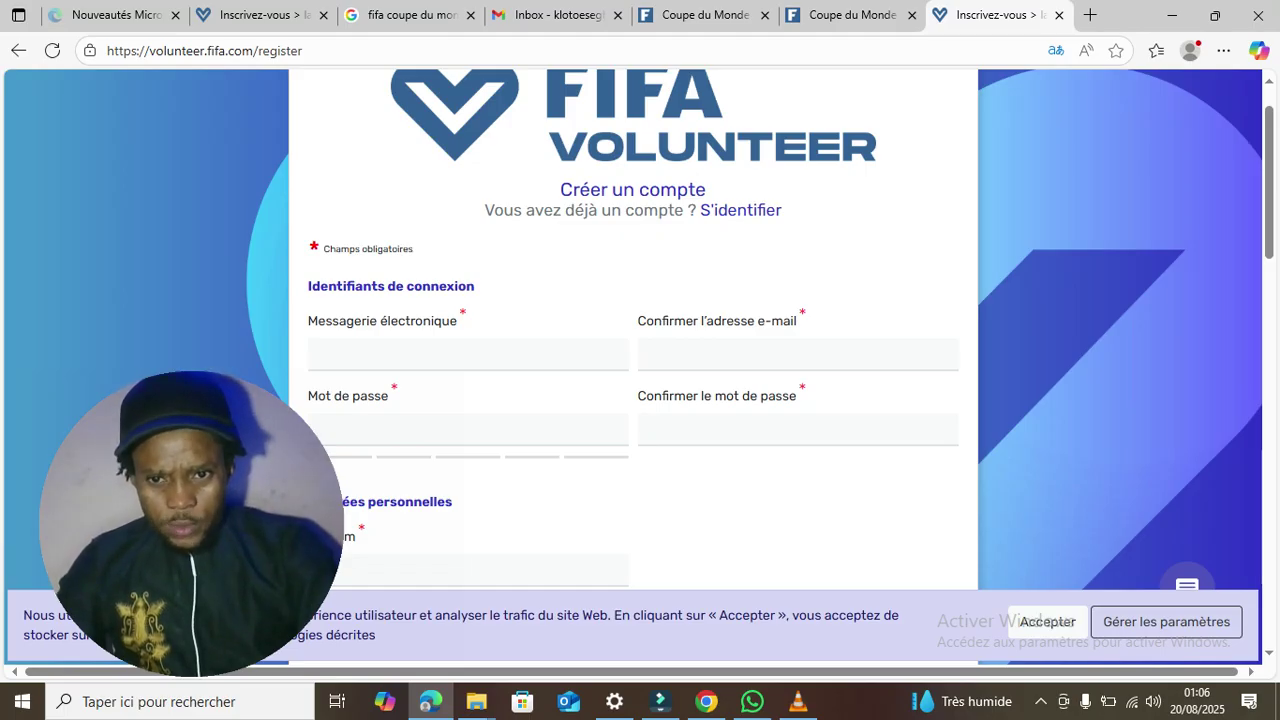
left_click(400, 354)
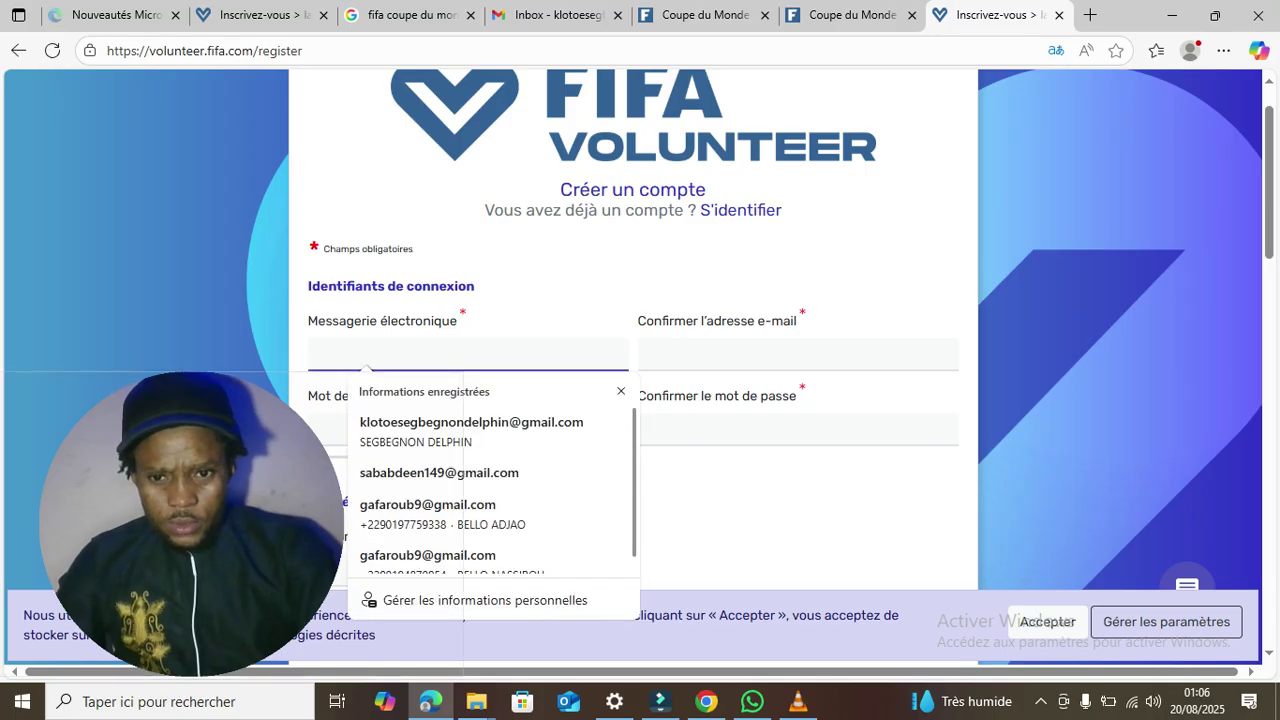
left_click(420, 425)
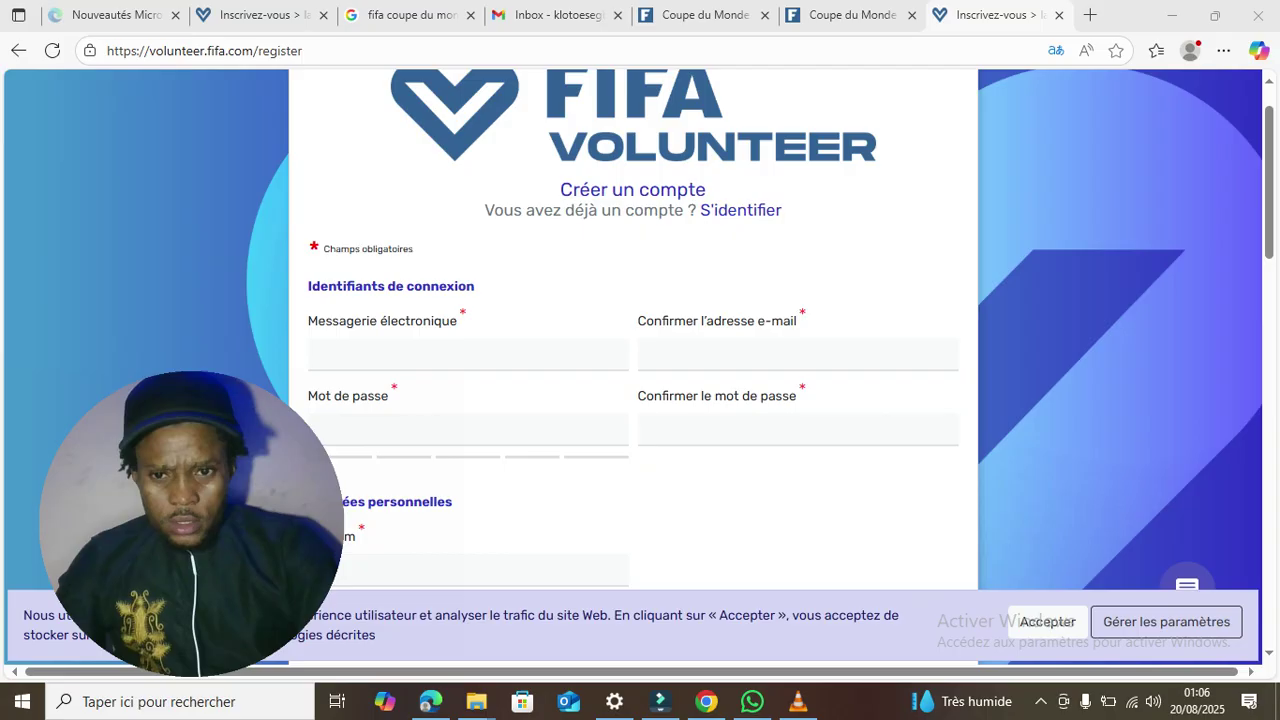
left_click(400, 354)
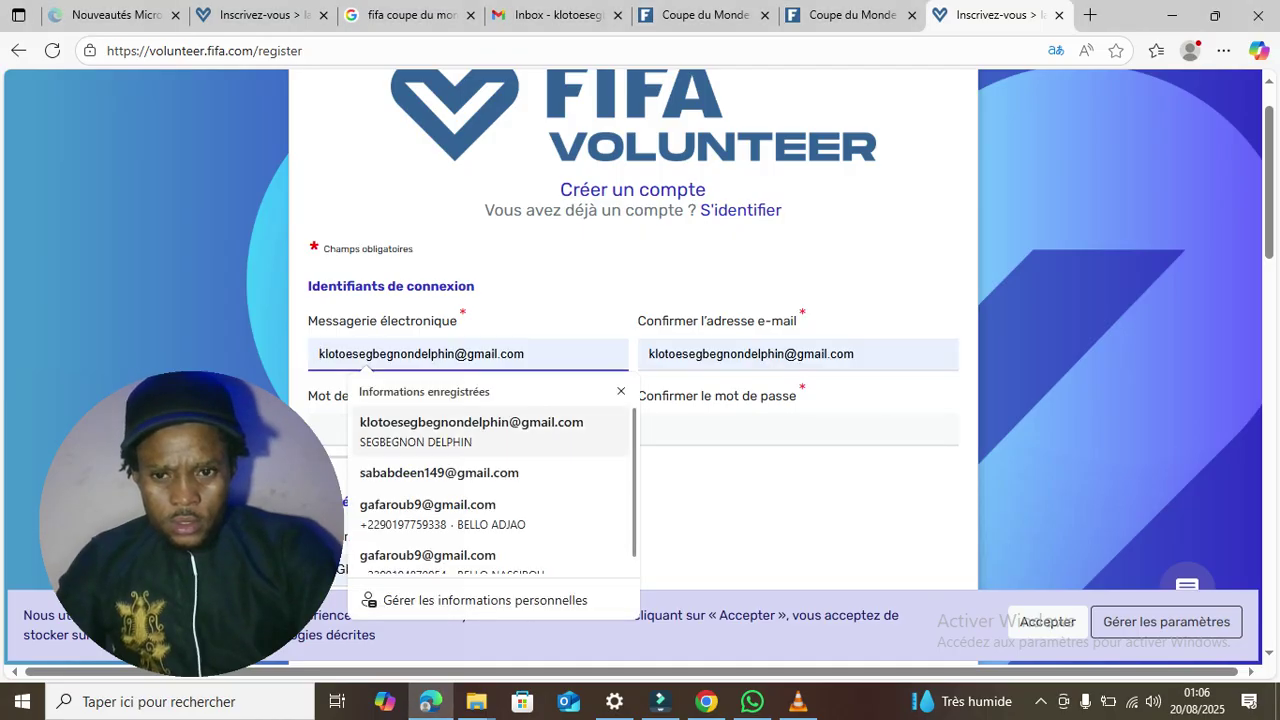
key("Return")
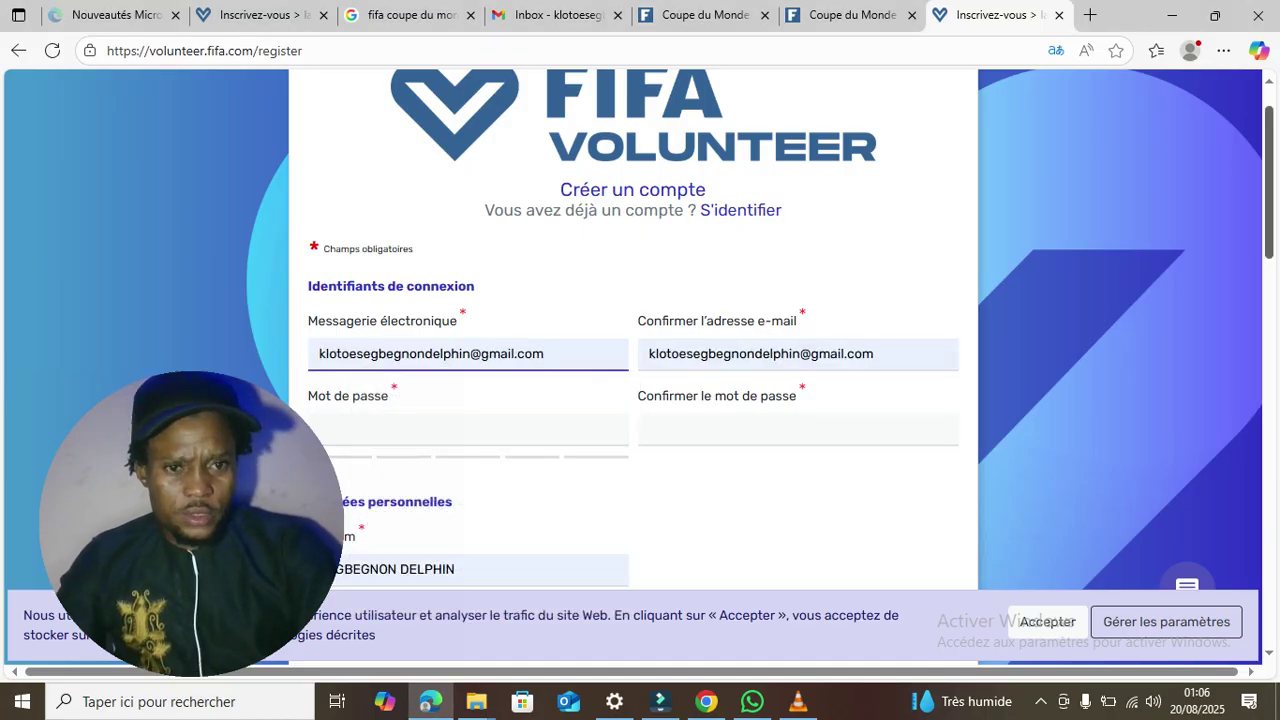
- Enter the account password in Mot de passe and Confirmer le mot de passe
scroll(640, 380, "down", 3)
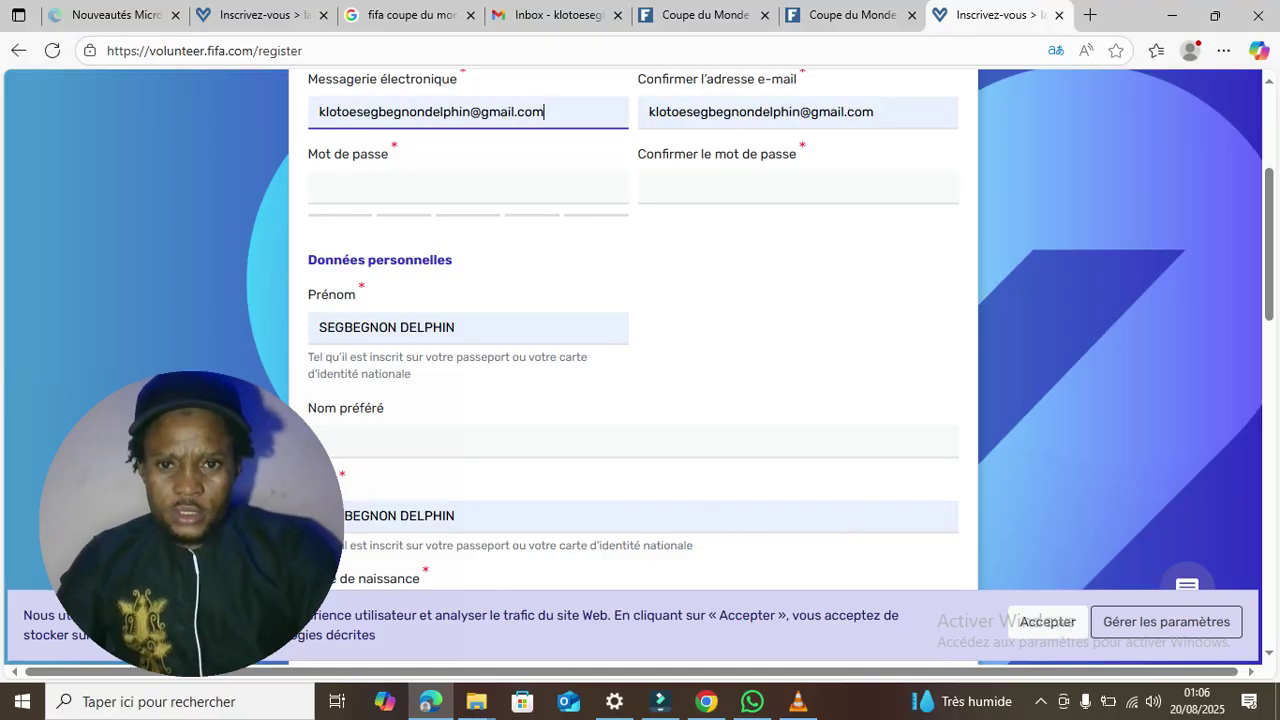
left_click(468, 188)
type("•••••••••")
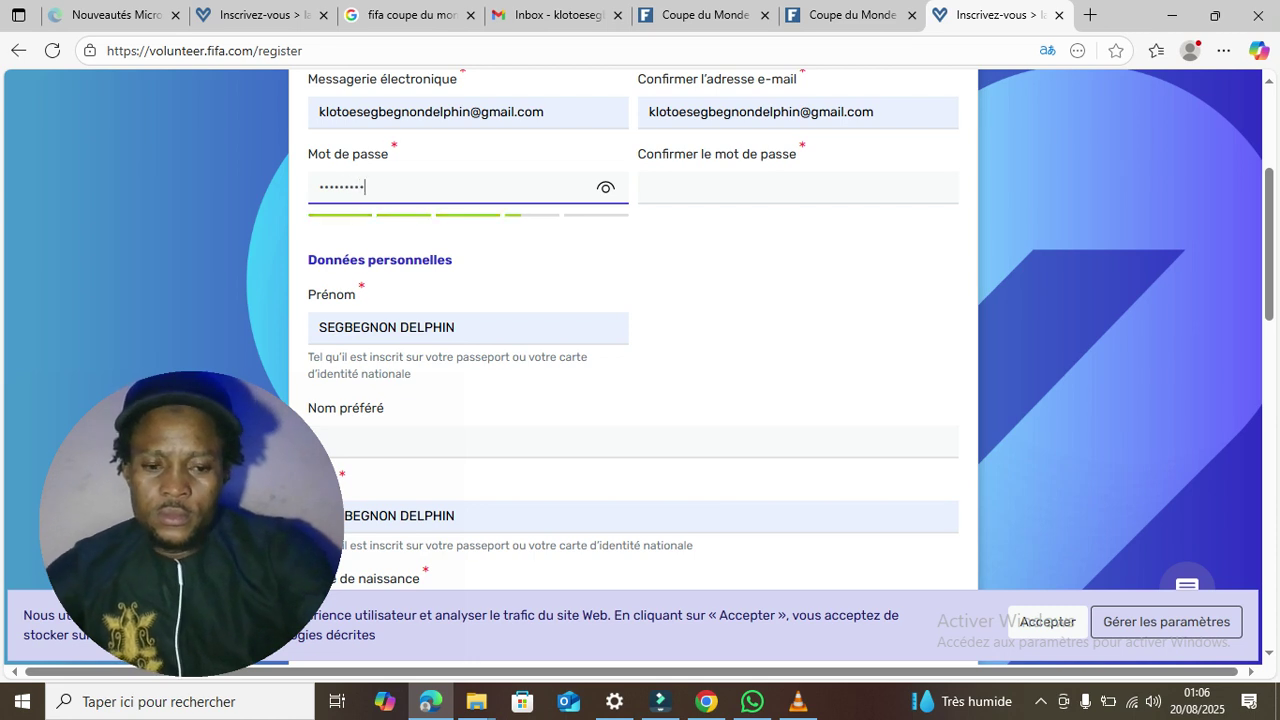
left_click(650, 187)
type("•••")
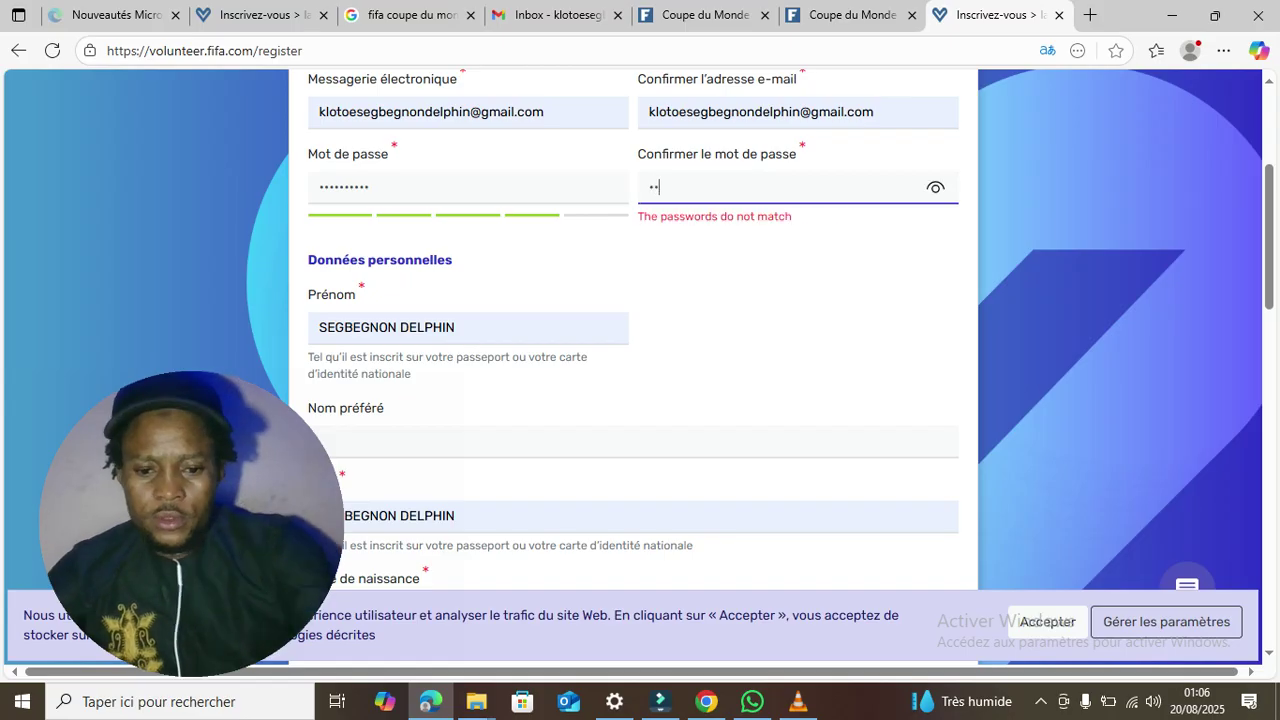
type("•••••••")
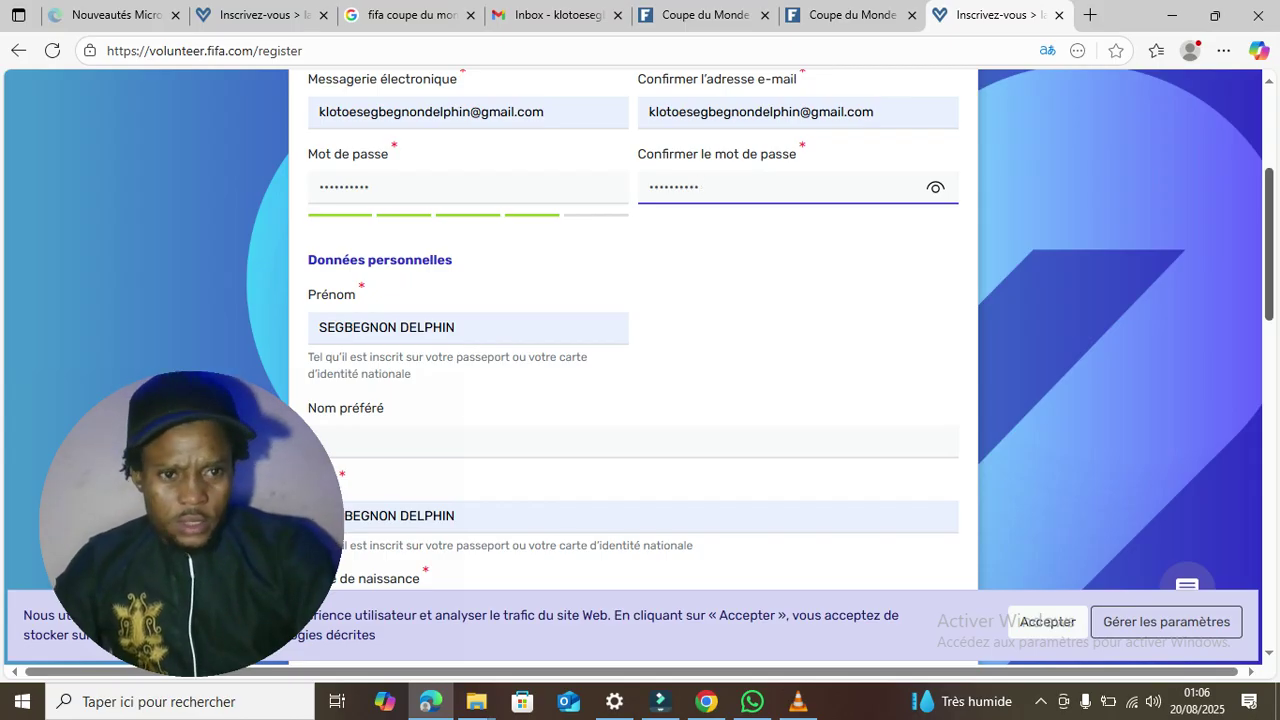
- Replace the lowercase autofilled Nom entry with the surname in capitals
scroll(633, 350, "down", 2)
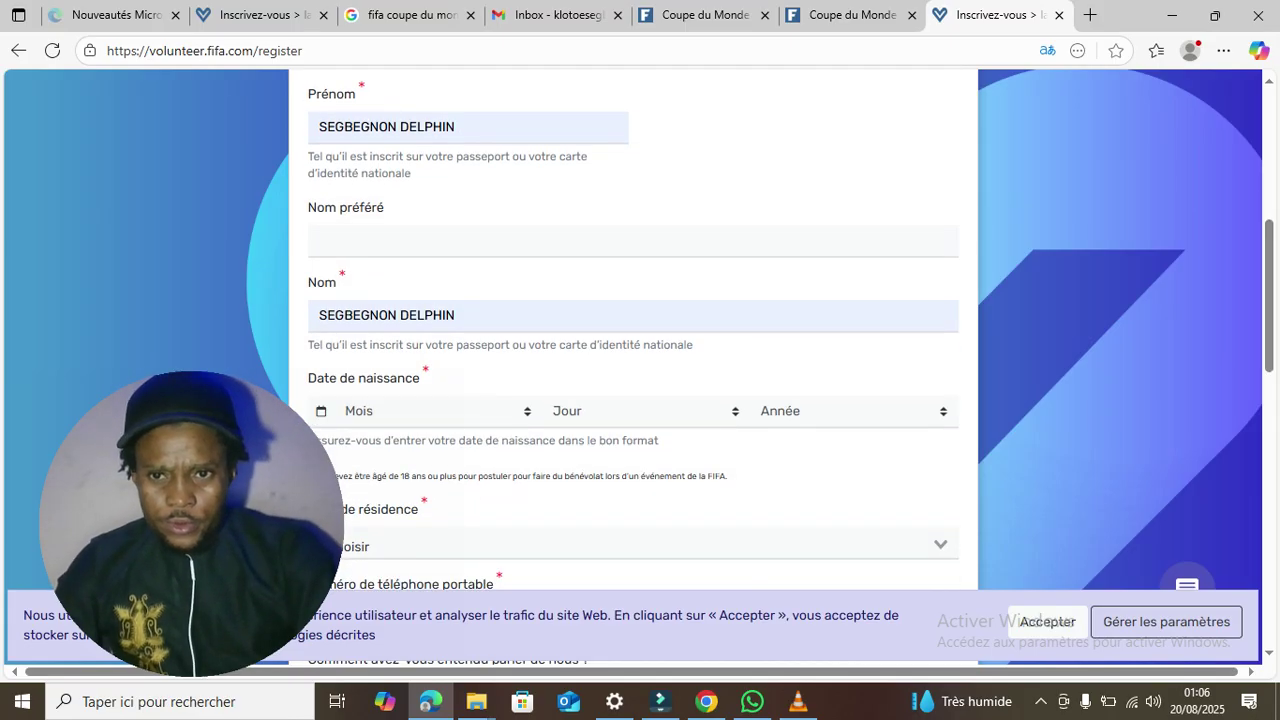
left_click_drag(457, 315, 318, 315)
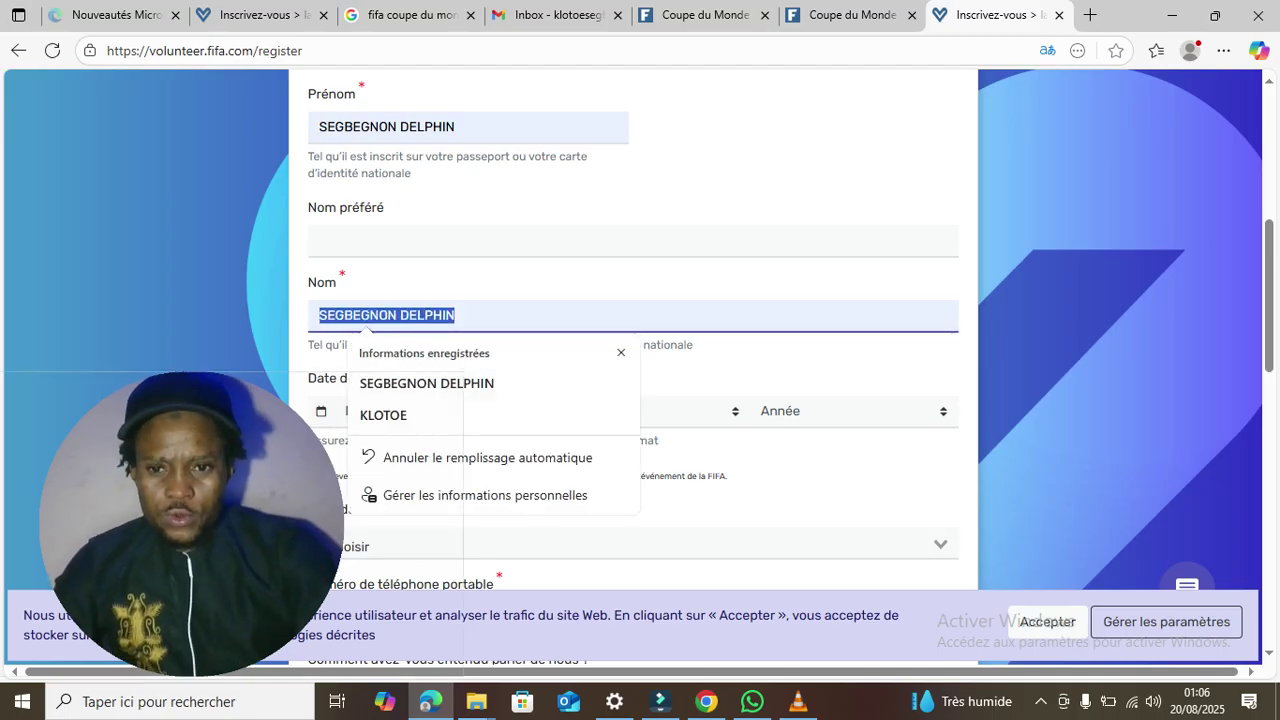
left_click(250, 480)
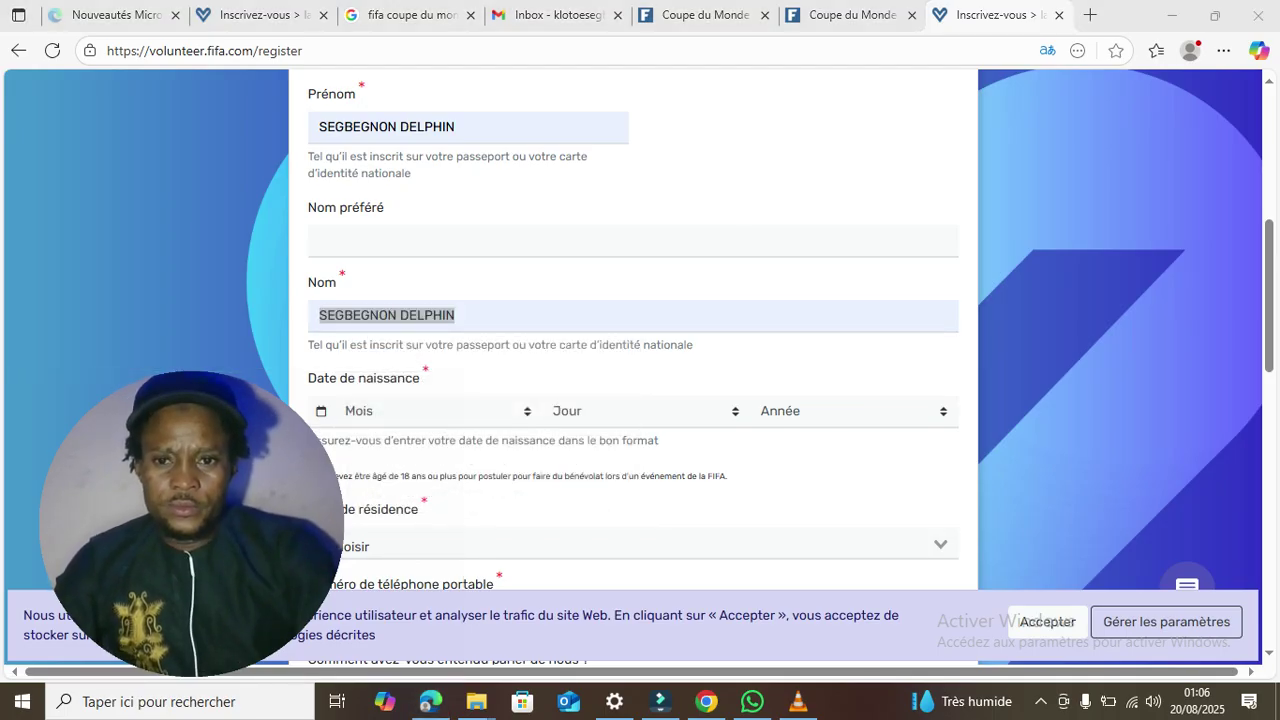
left_click(470, 316)
key("ctrl+a")
type("klo")
key("BackSpace")
key("BackSpace")
key("BackSpace")
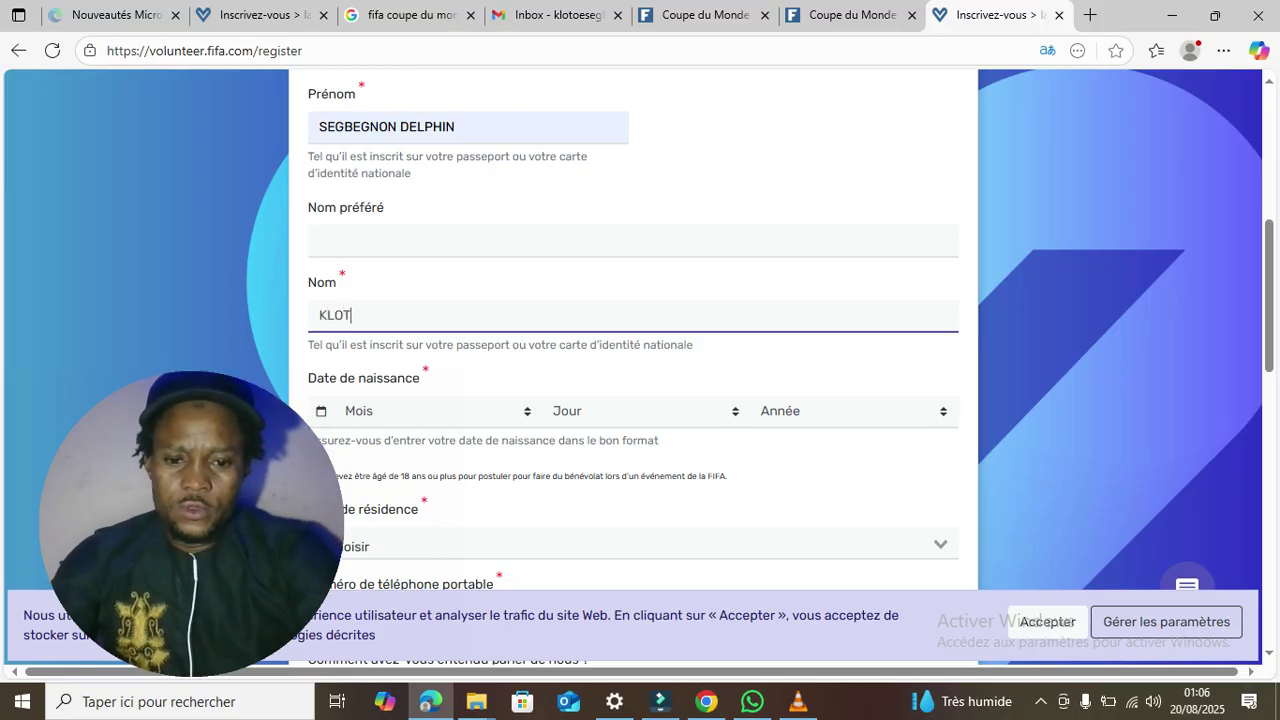
key("BackSpace")
key("BackSpace")
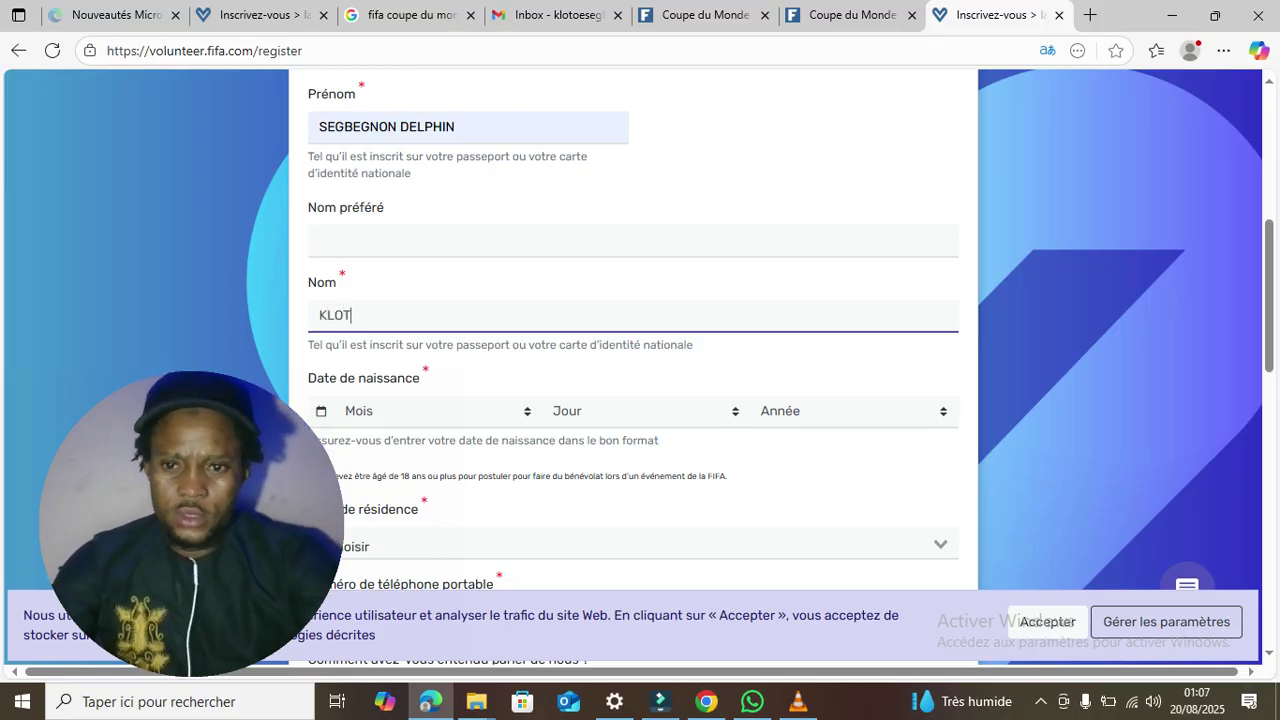
type("OE")
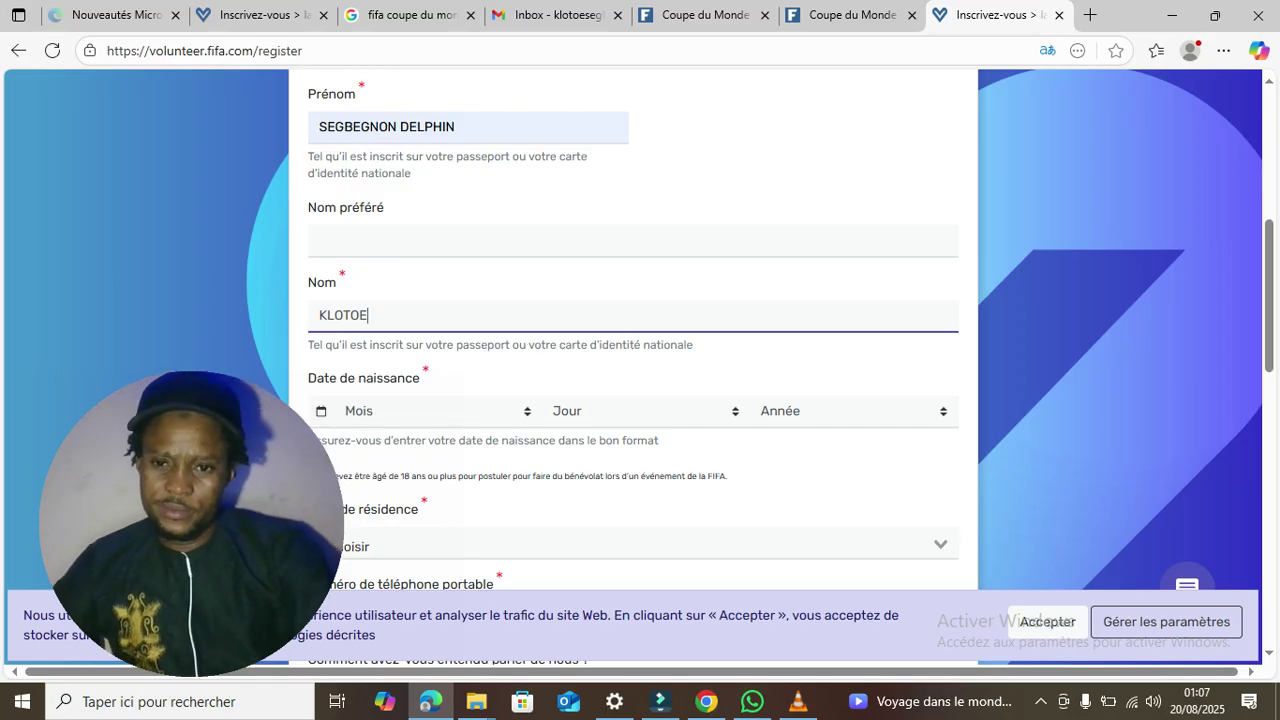
- Choose Novembre, 2 and 2003 in the Mois, Jour and Année dropdowns of Date de naissance
left_click(435, 411)
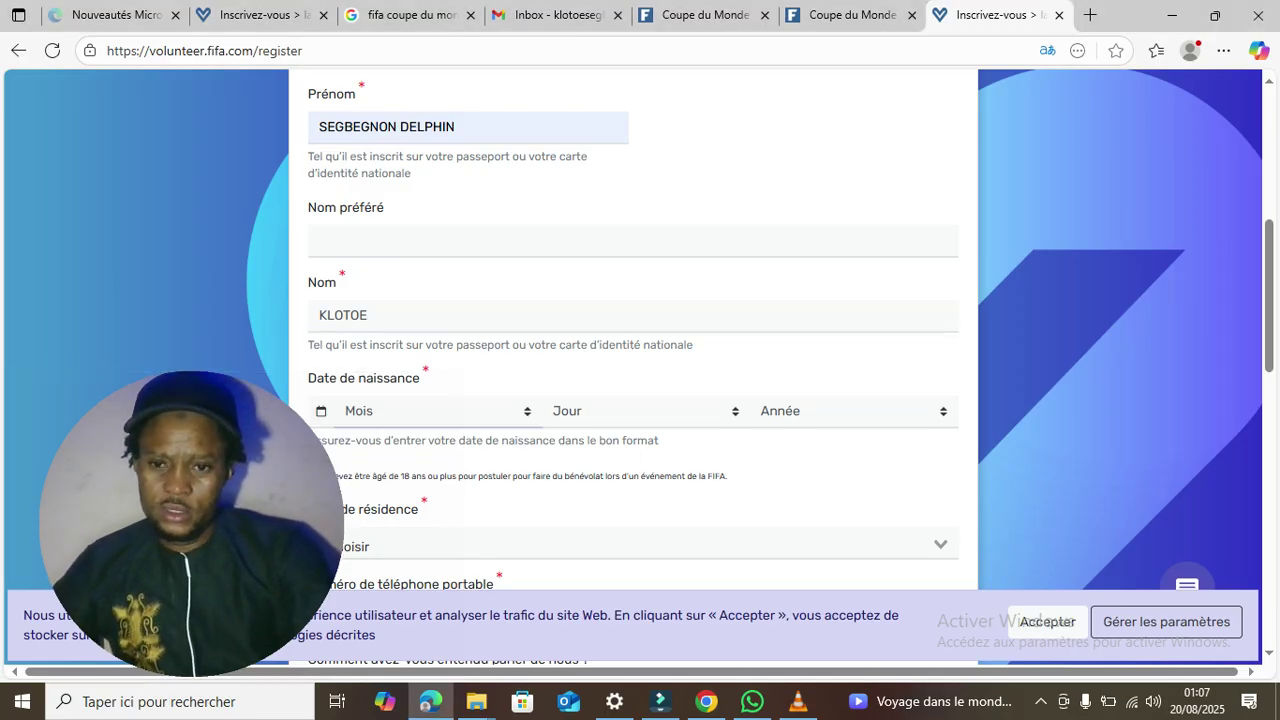
left_click(435, 356)
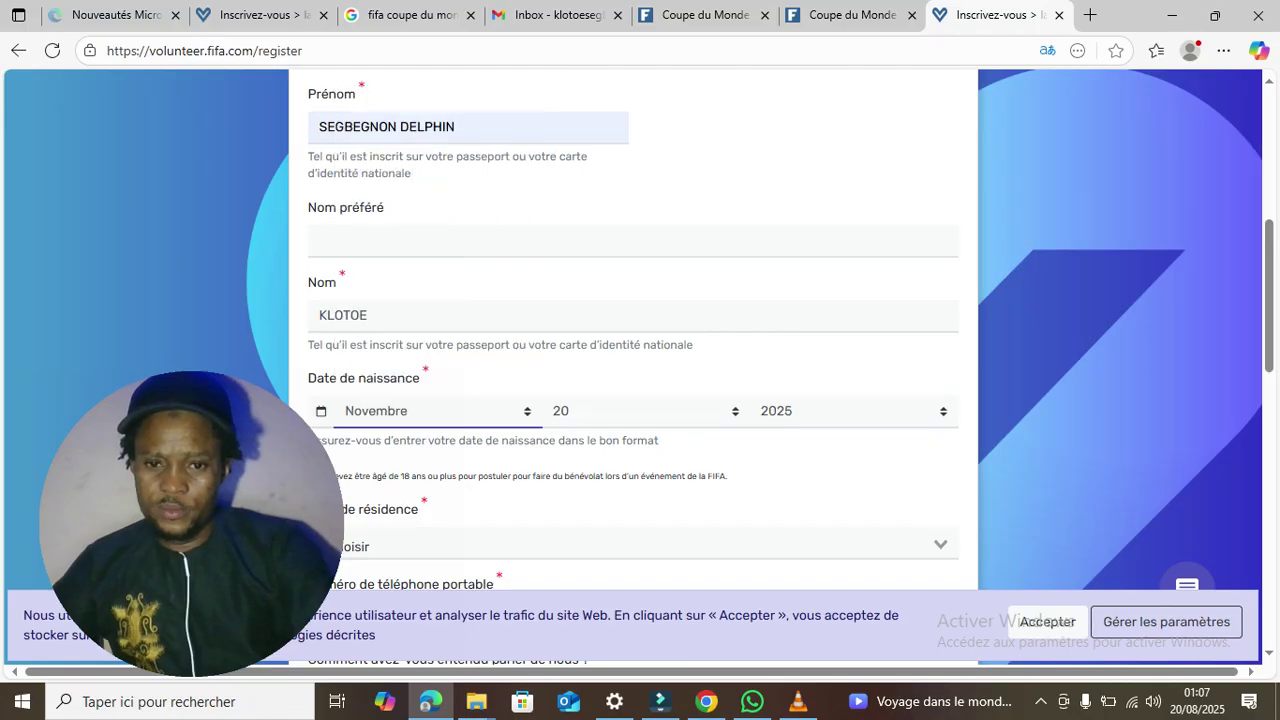
left_click(646, 411)
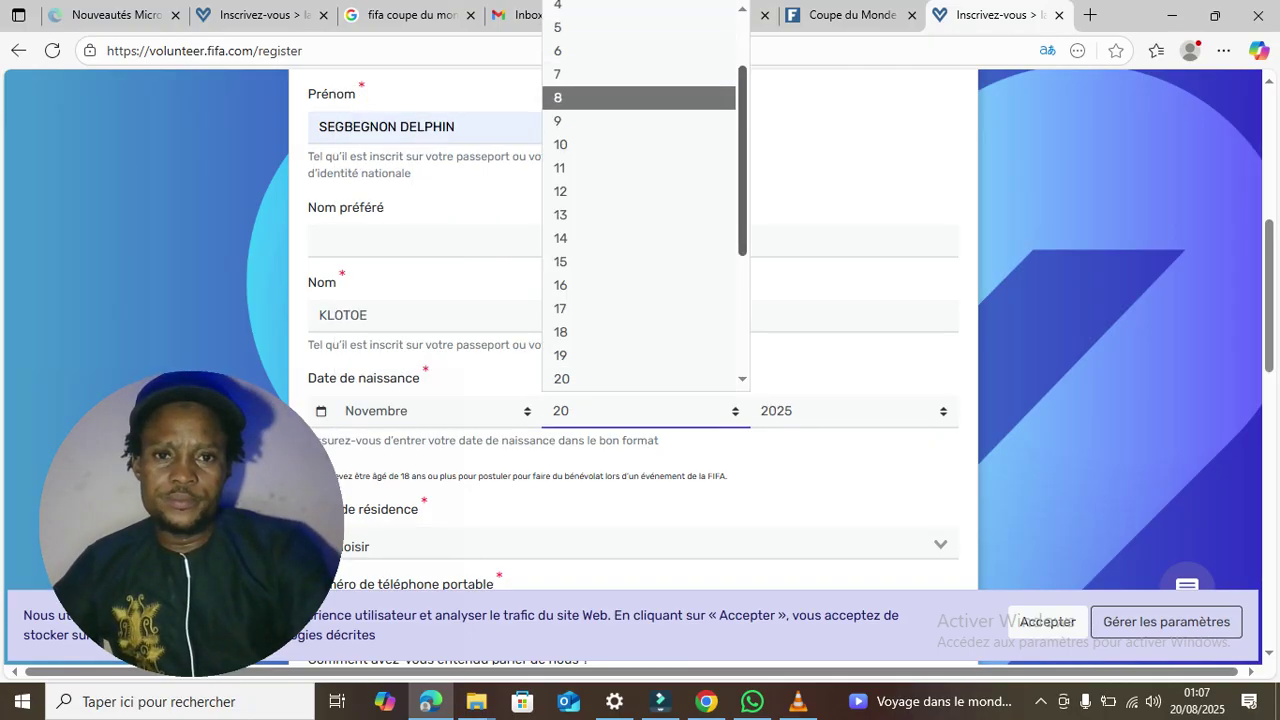
scroll(640, 163, "up", 1)
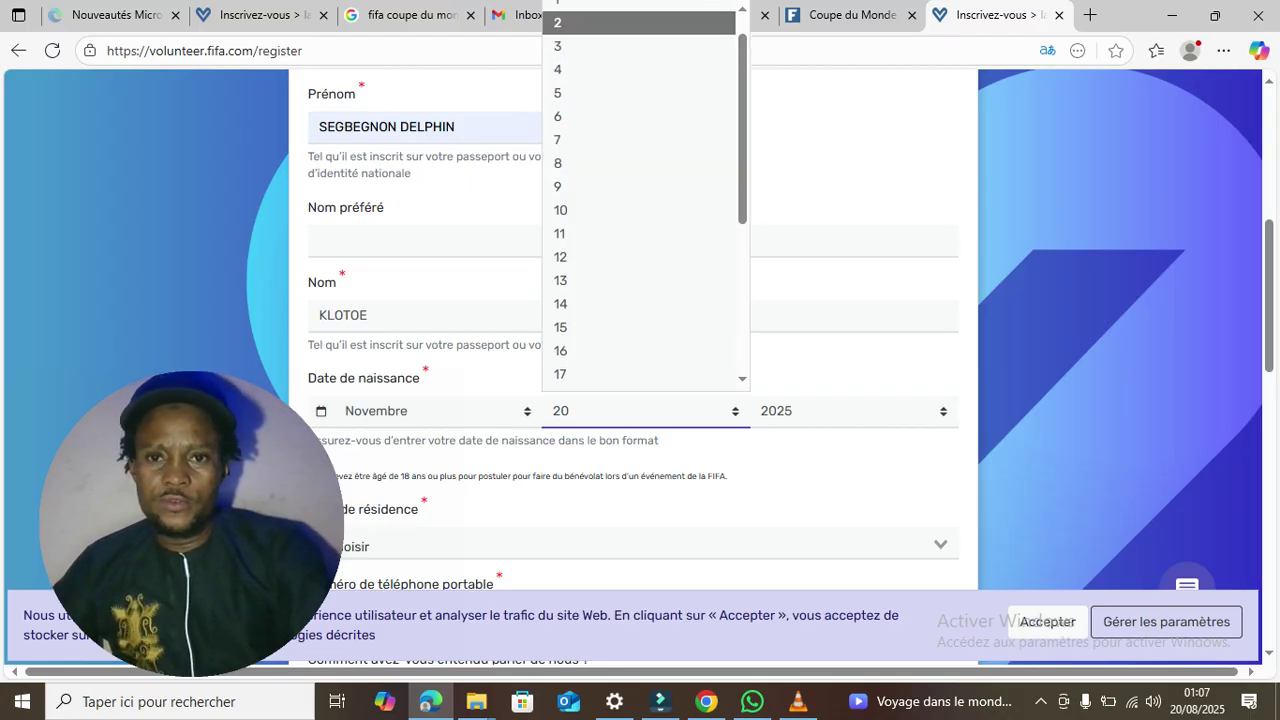
left_click(640, 22)
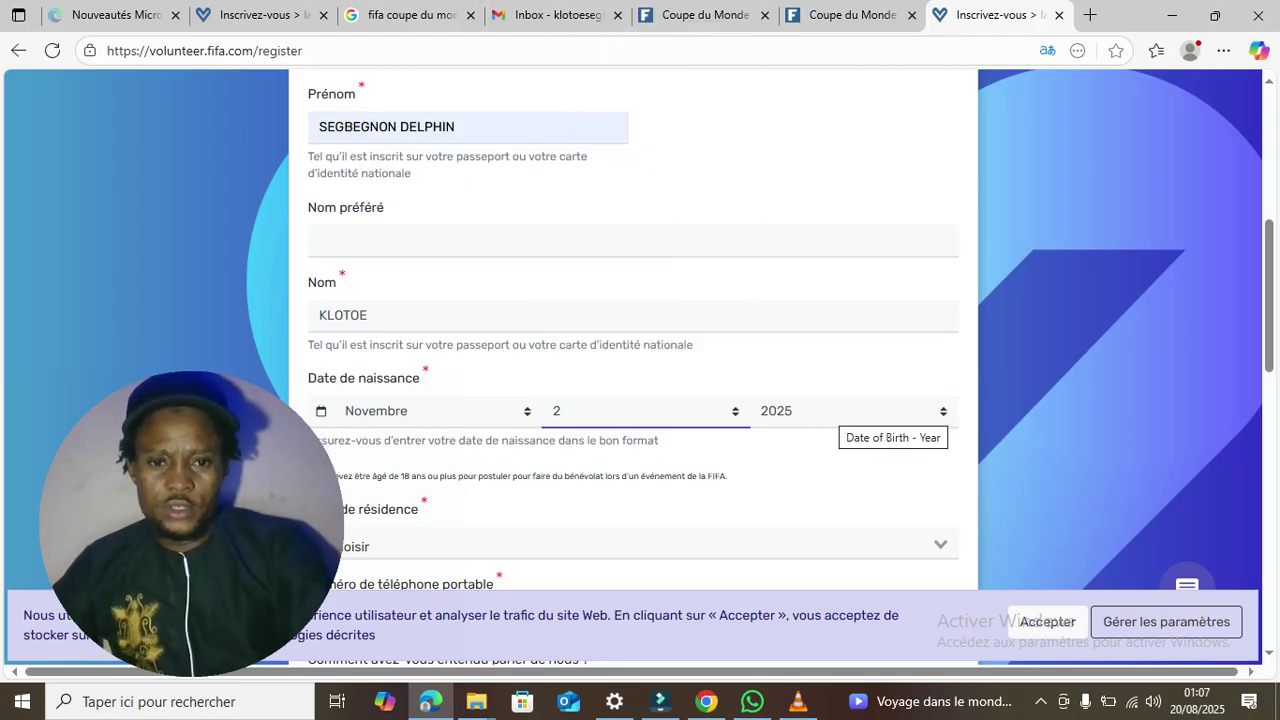
left_click(845, 415)
scroll(847, 200, "down", 5)
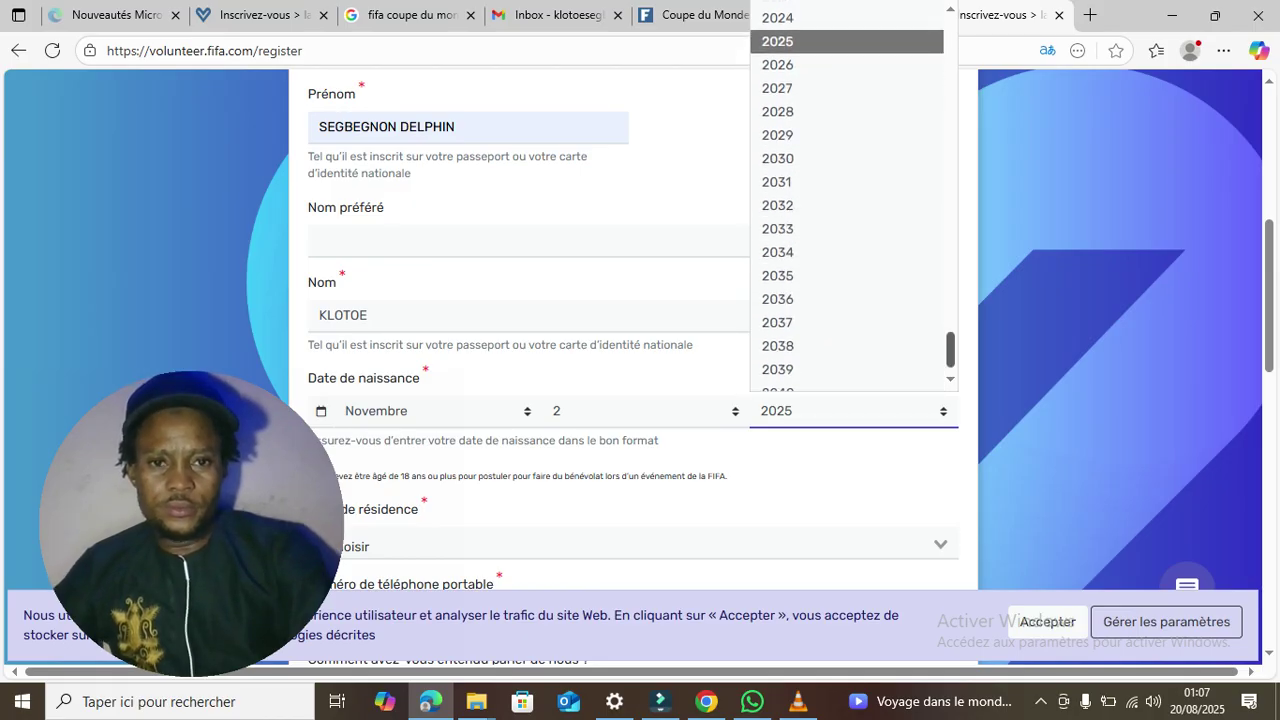
scroll(847, 200, "up", 10)
scroll(847, 200, "down", 2)
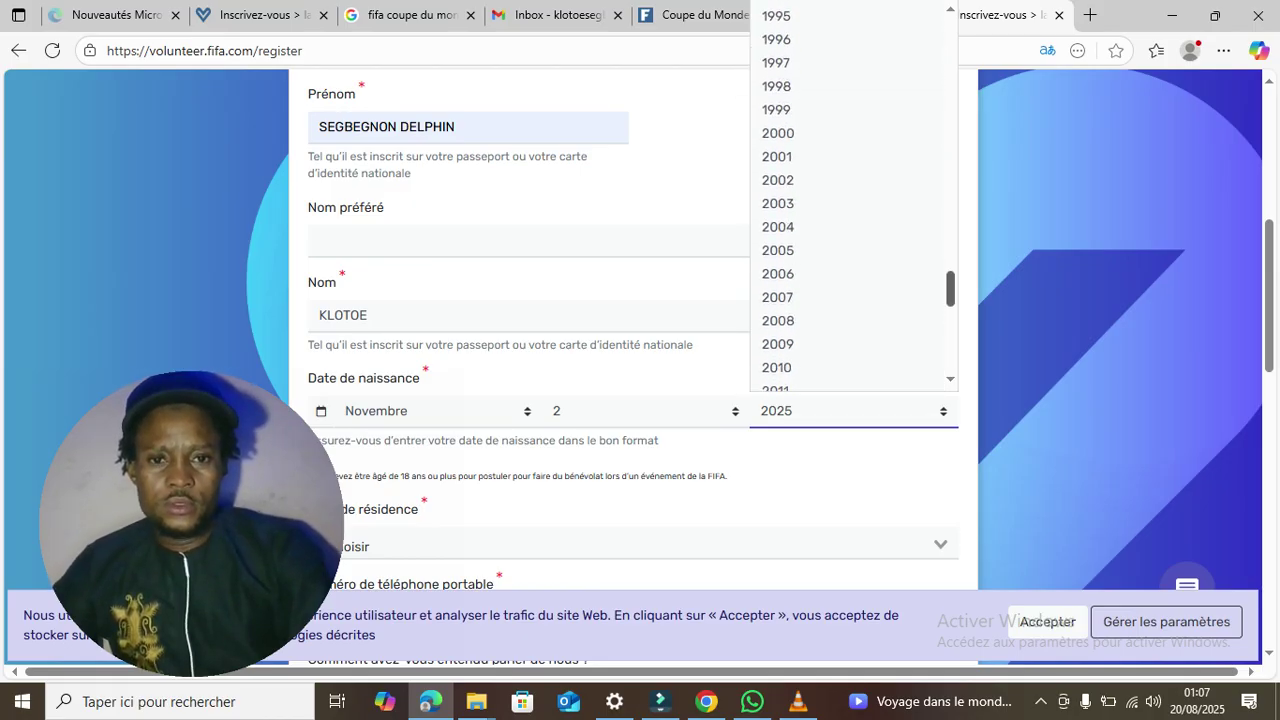
key("Up")
key("Up")
key("Up")
key("Up")
key("Up")
key("Up")
key("Up")
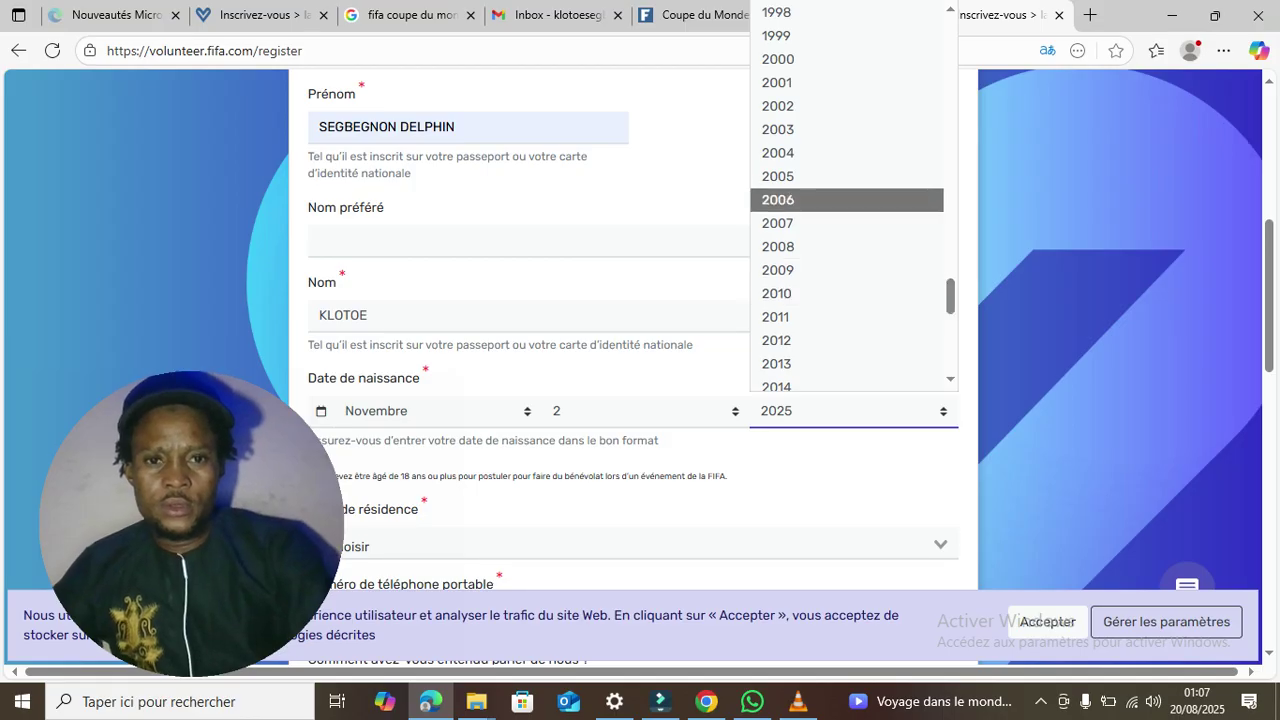
key("Return")
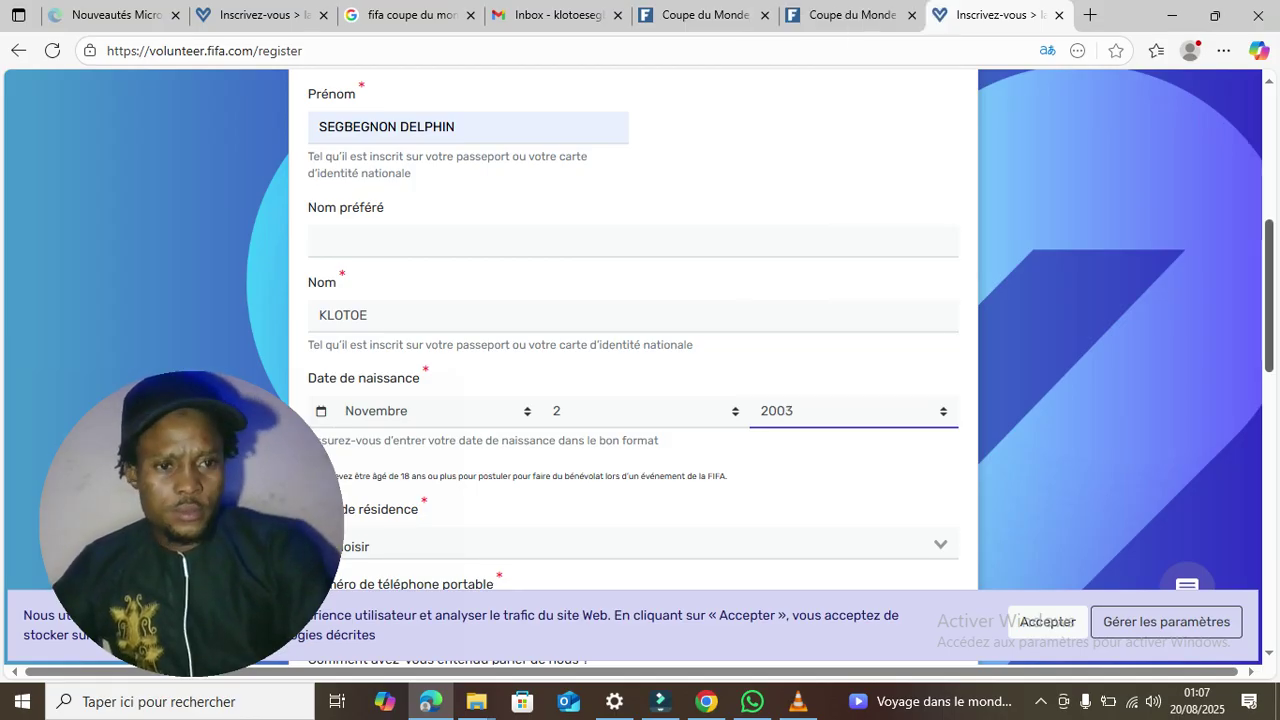
scroll(633, 370, "down", 3)
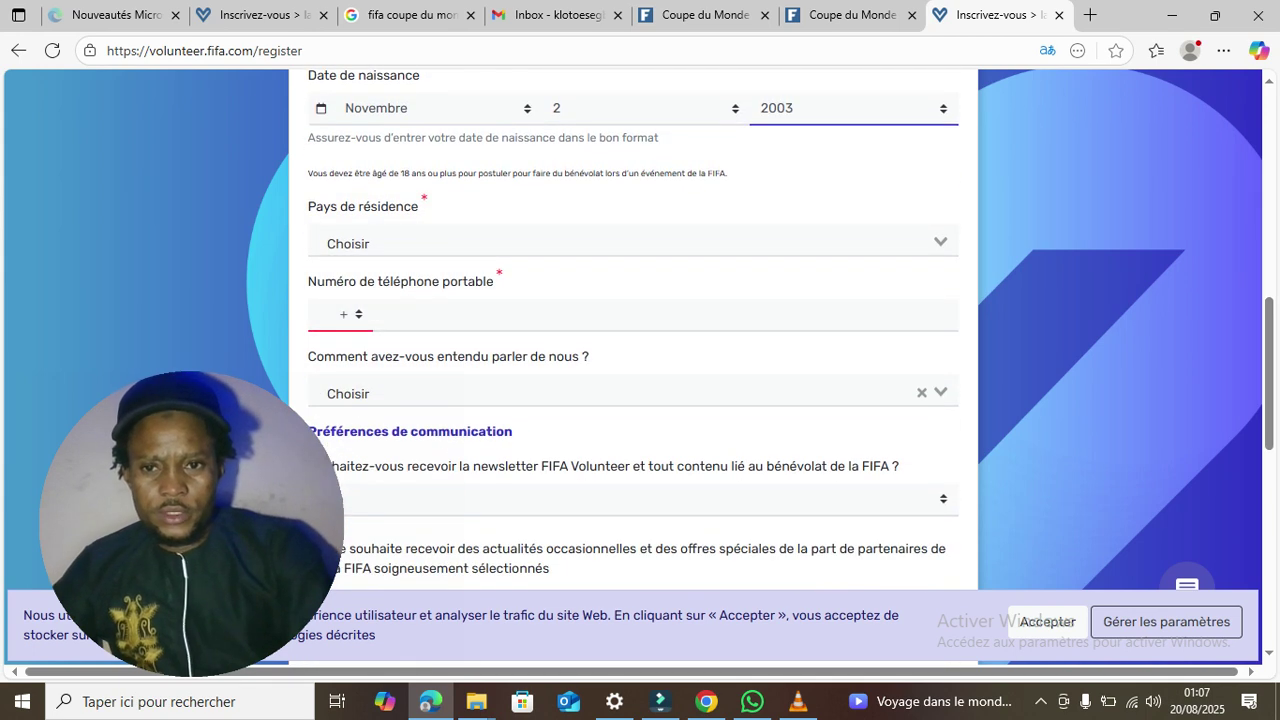
- Set the country of residence to Bénin
key("Tab")
key("alt+Down")
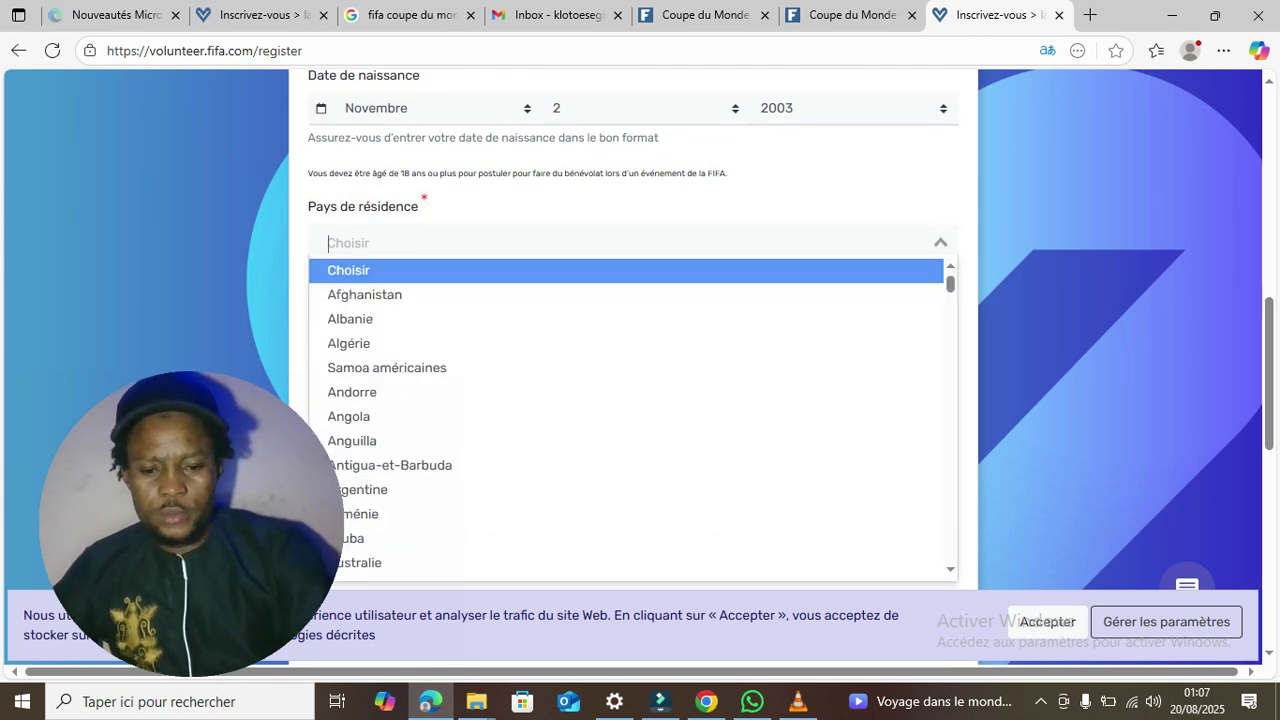
type("BENI")
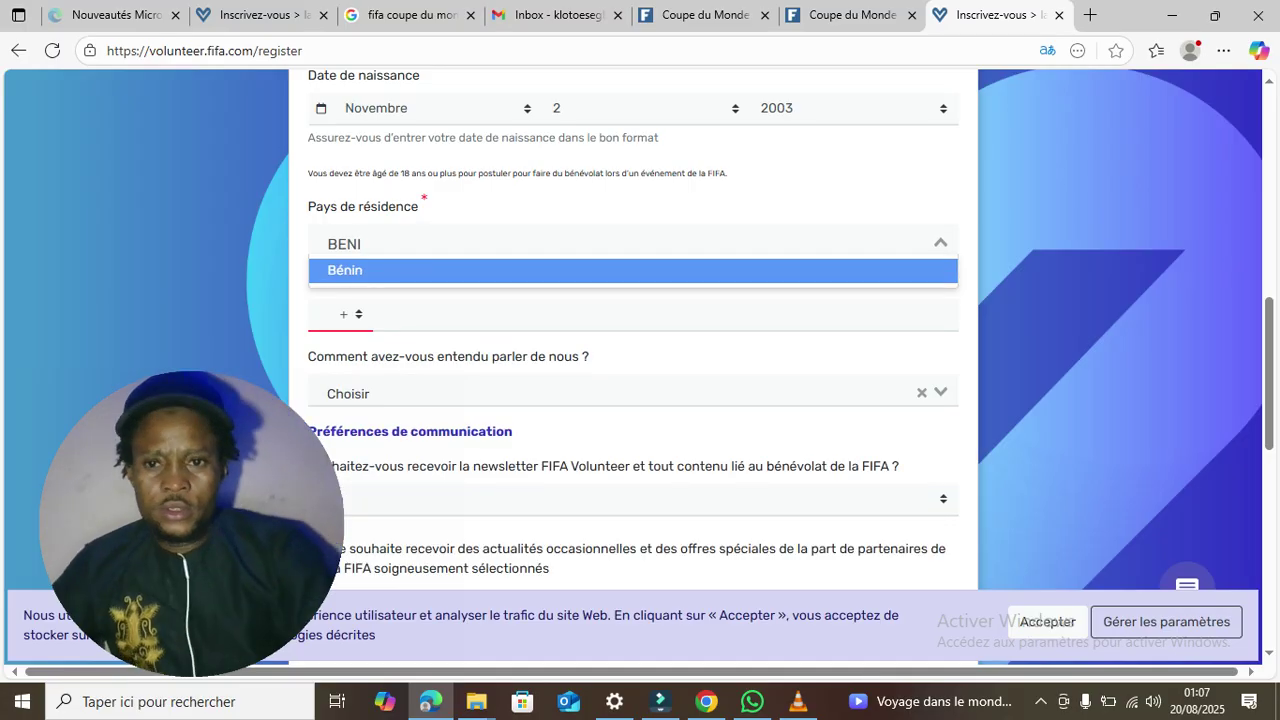
key("Return")
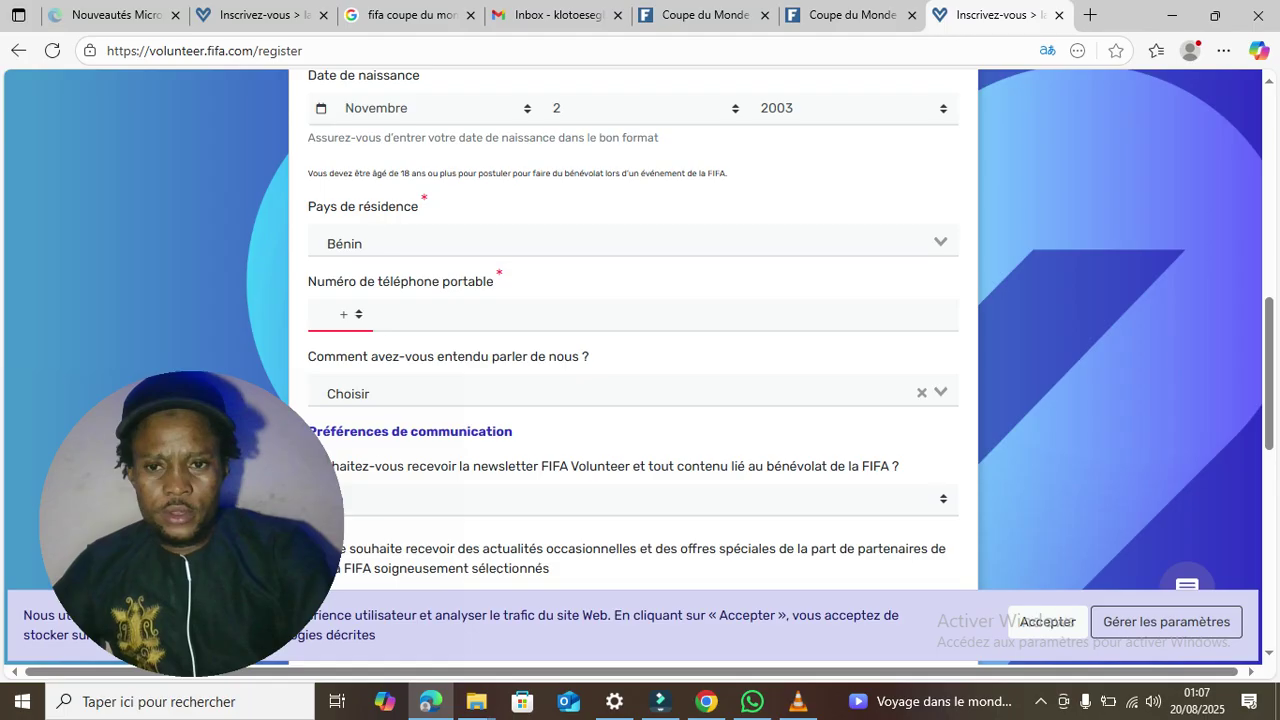
- Search the phone country-code list for the B entries to find Bénin
left_click(350, 314)
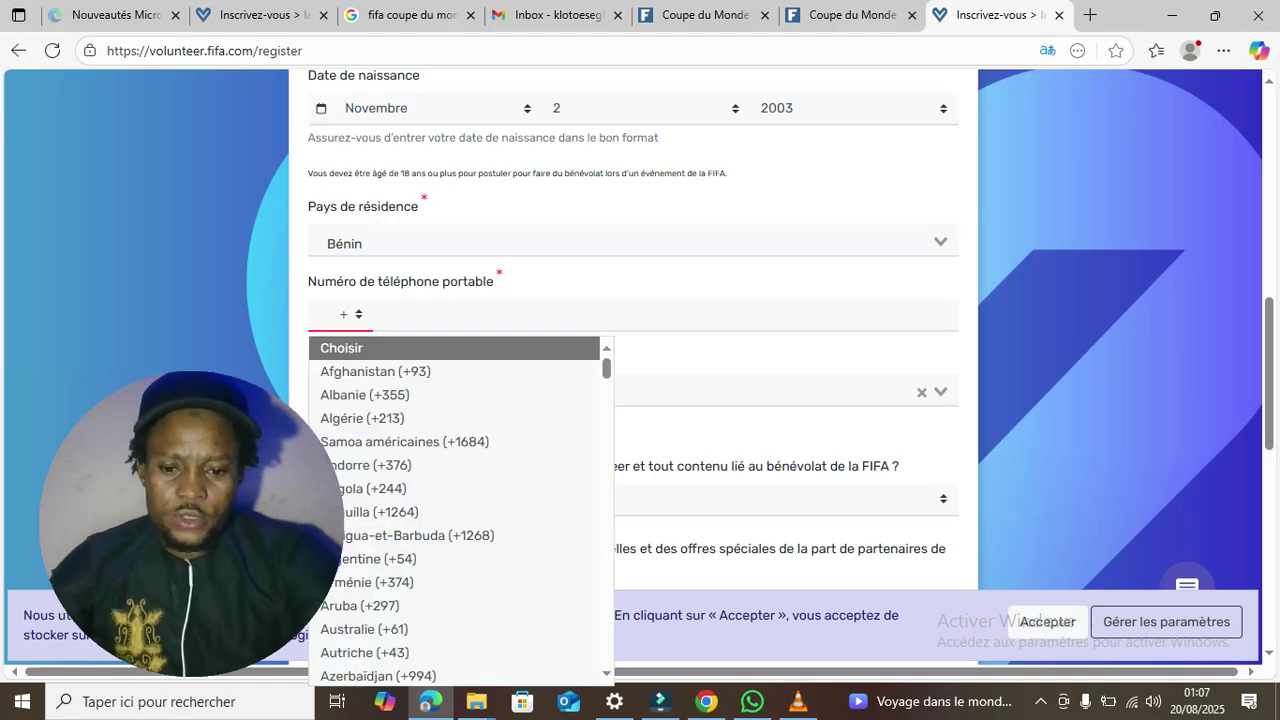
type("be")
key("Up")
key("Up")
key("Up")
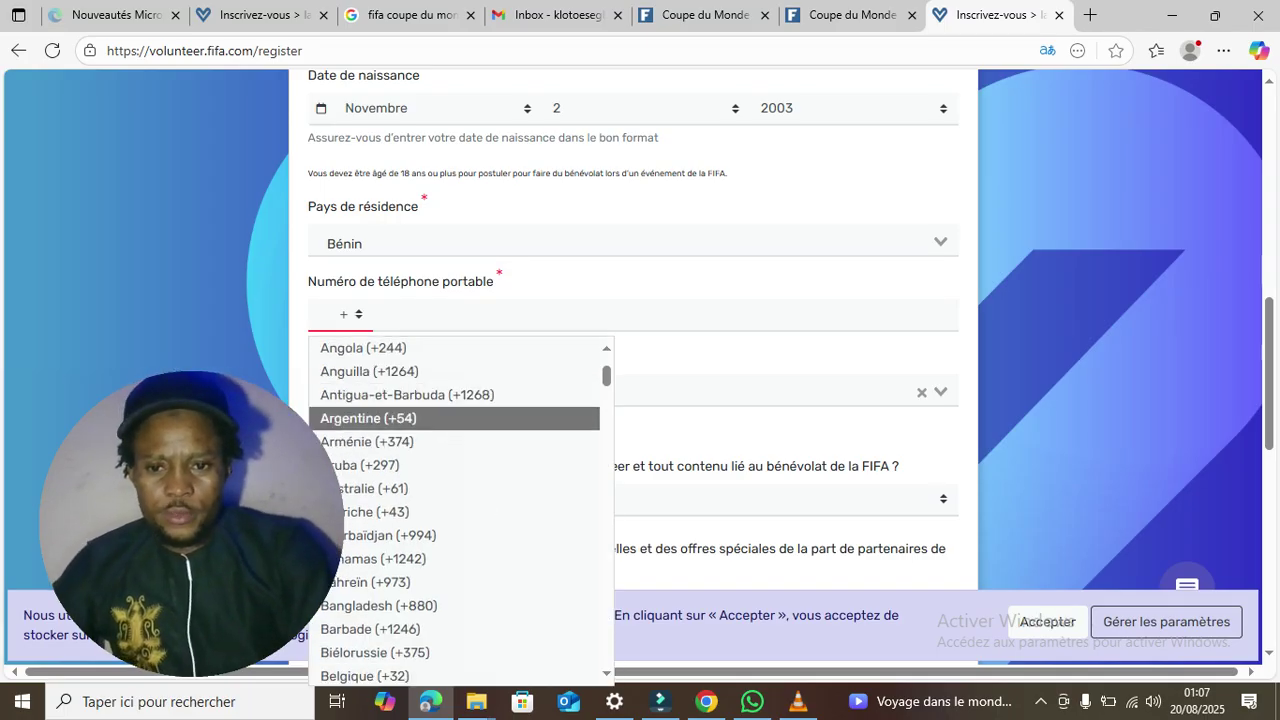
scroll(460, 510, "down", 1)
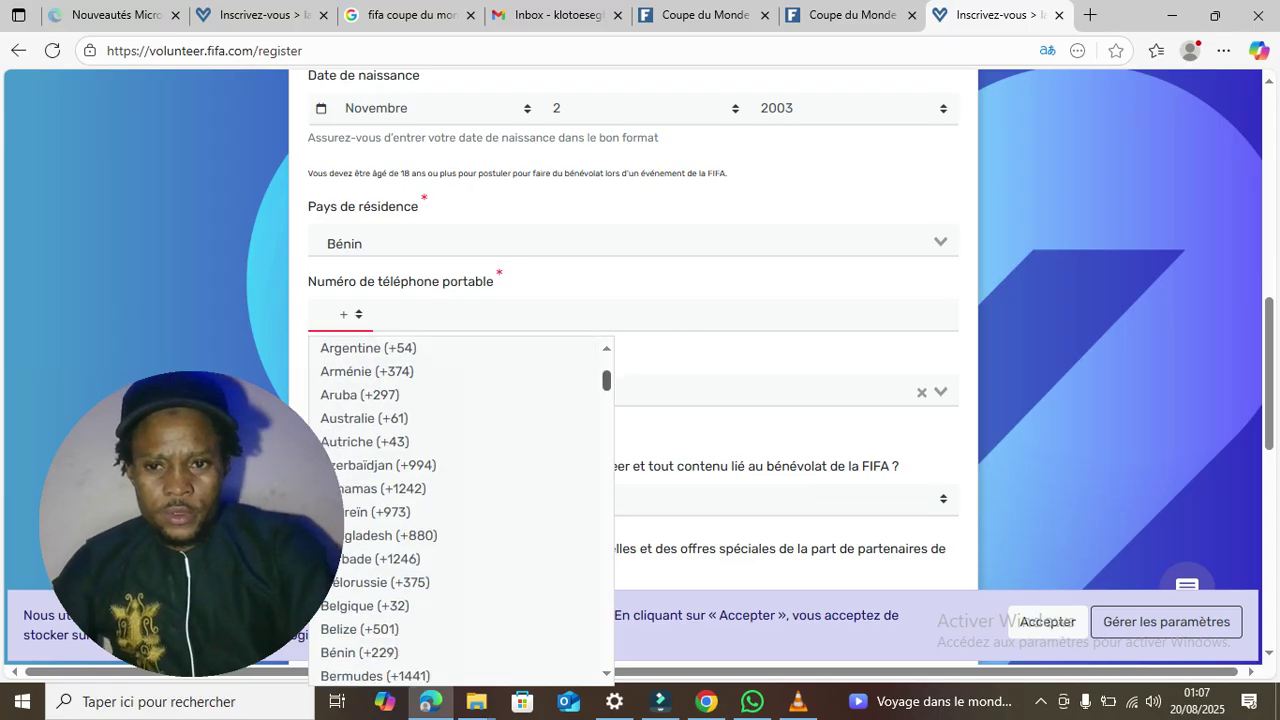
scroll(460, 510, "down", 1)
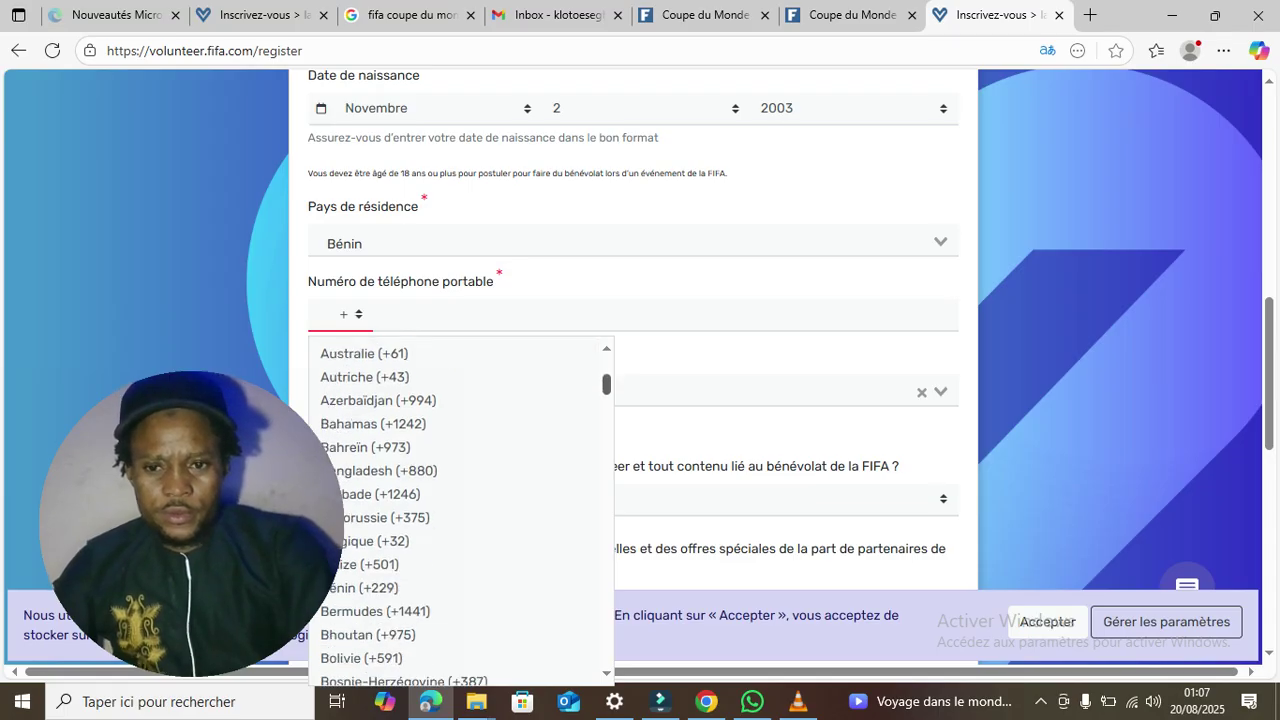
key("b")
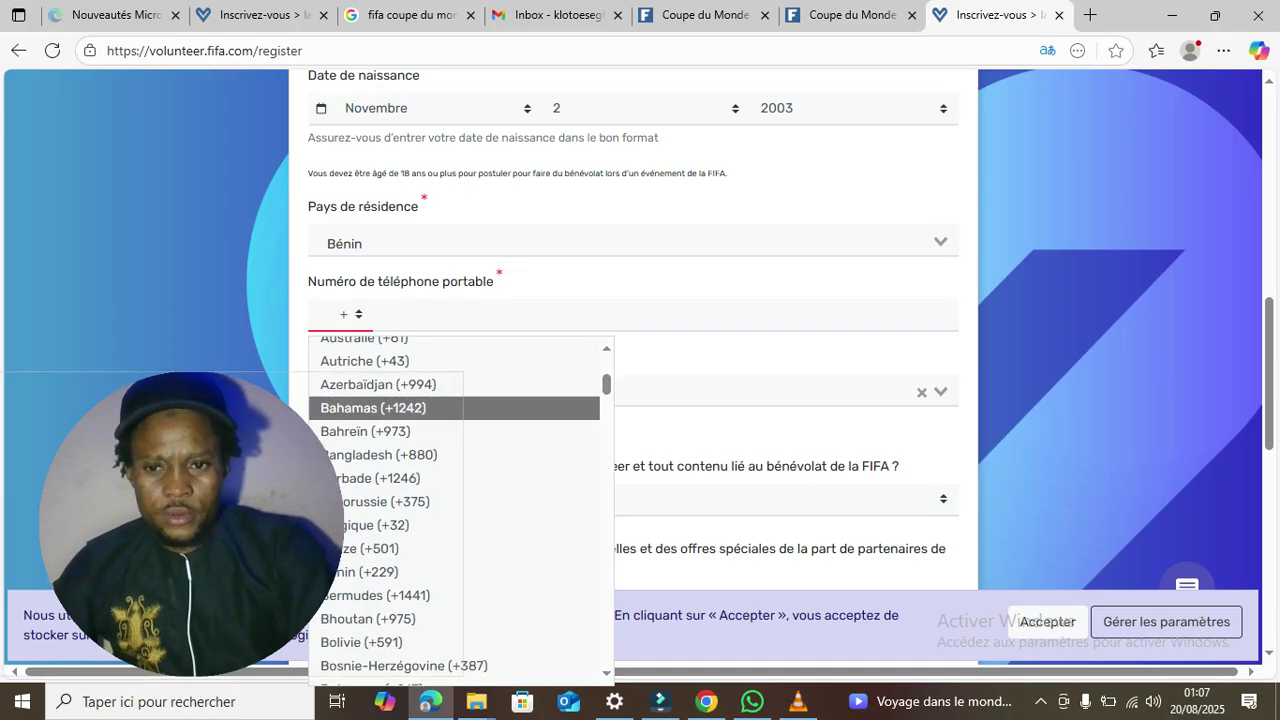
left_click_drag(463, 677, 433, 660)
left_click_drag(177, 515, 131, 515)
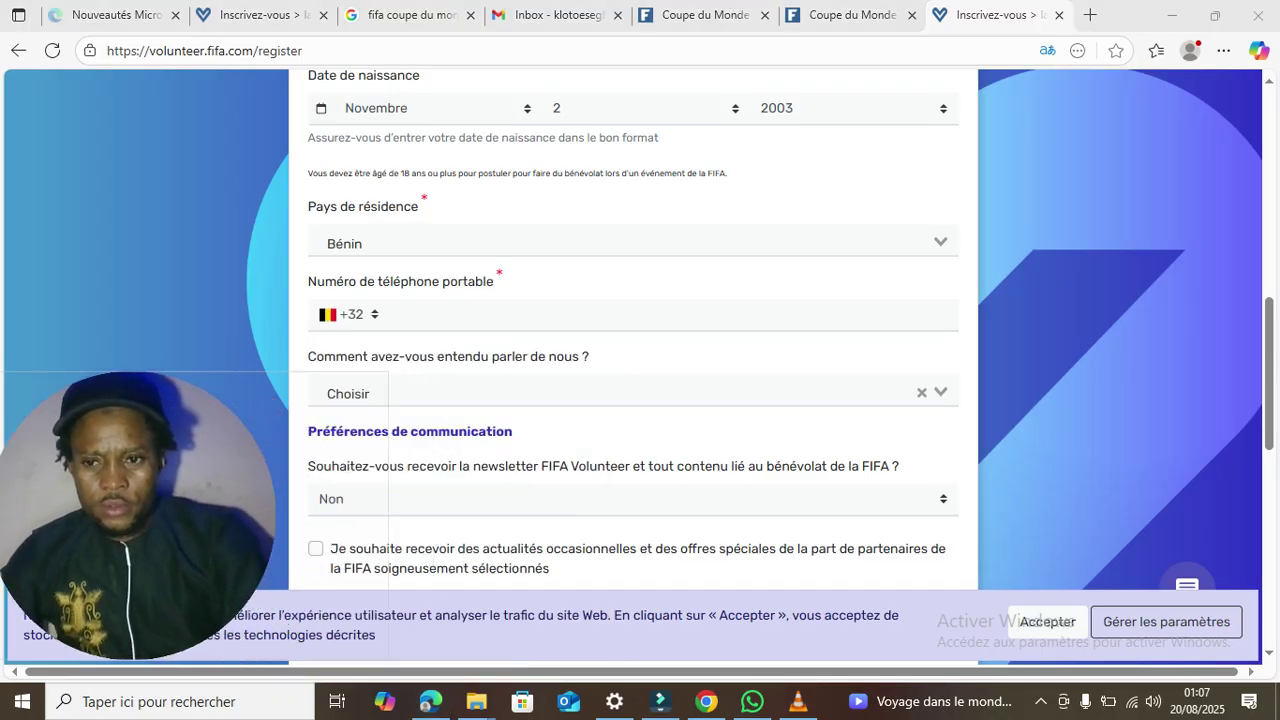
left_click(345, 314)
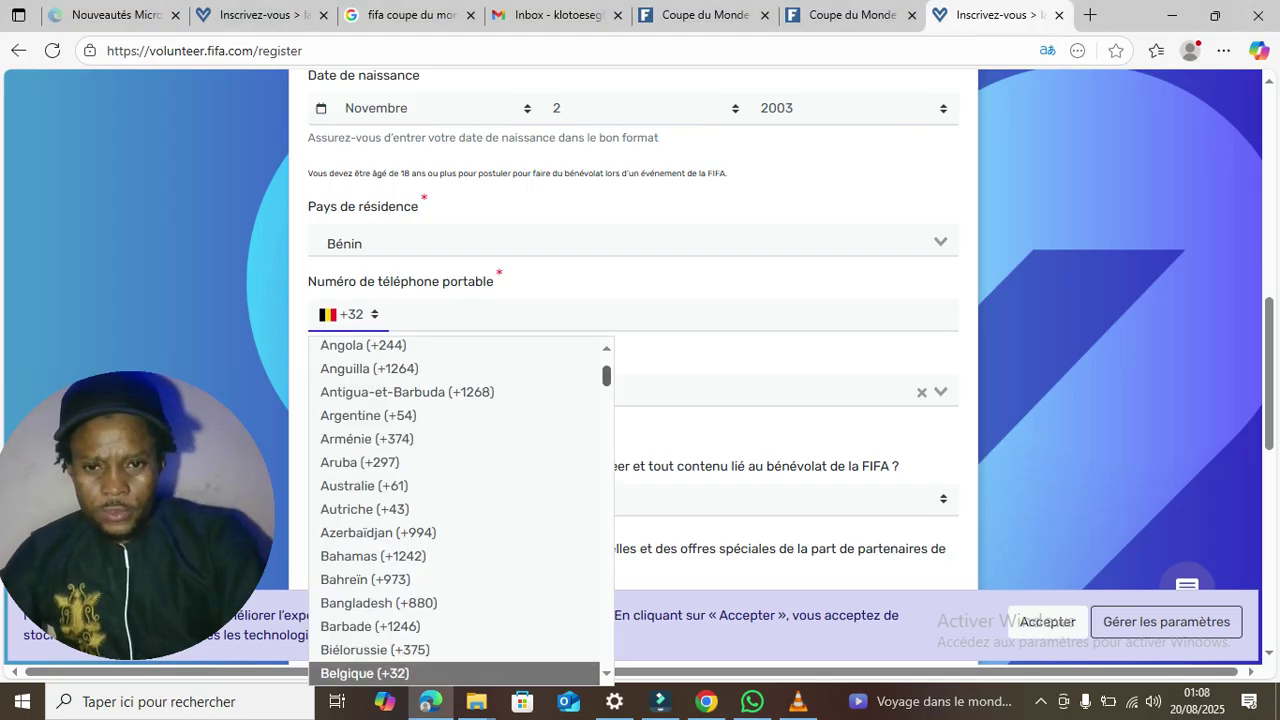
scroll(455, 510, "down", 1)
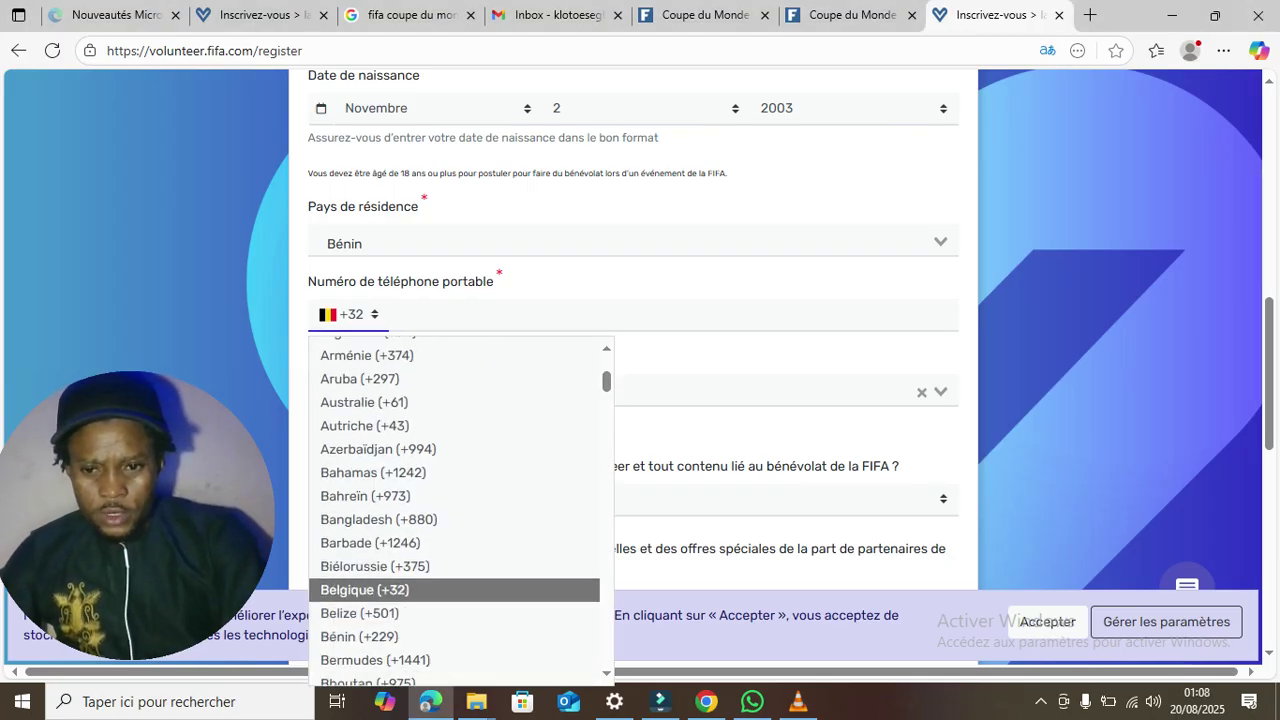
key("Down")
key("Escape")
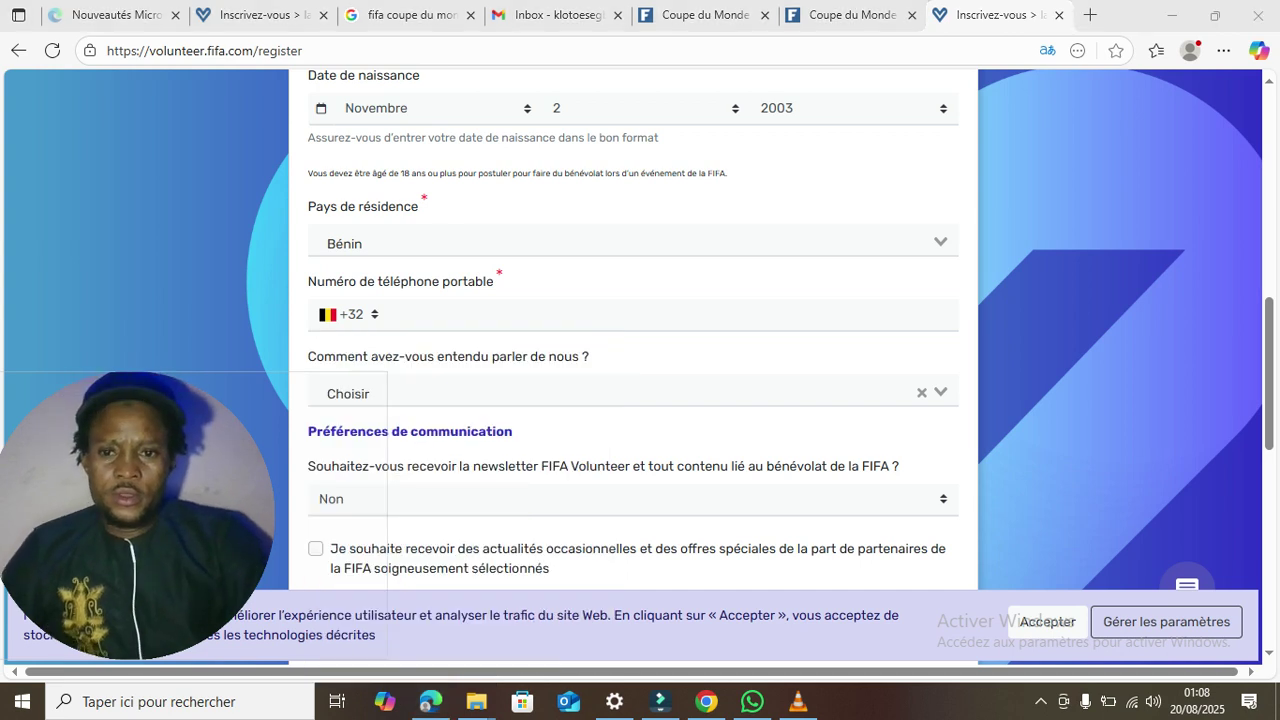
- Select Bénin (+229) as the mobile phone country code
left_click(345, 314)
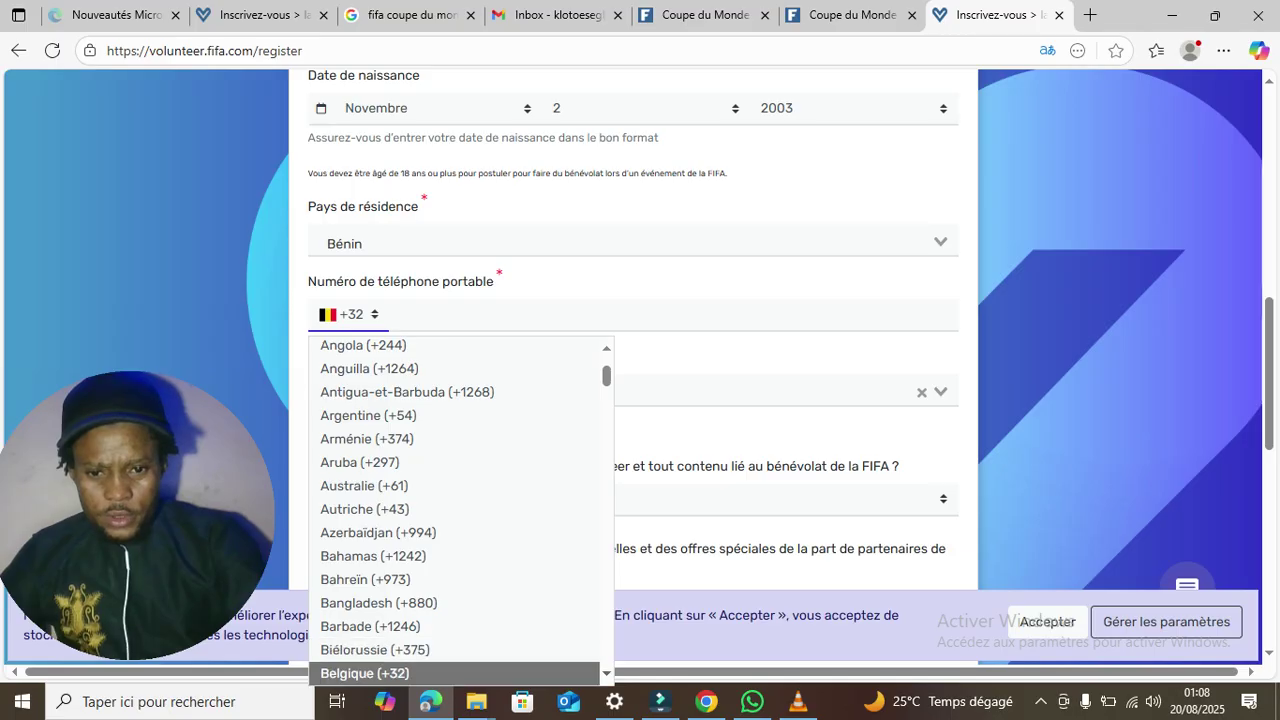
scroll(440, 668, "down", 2)
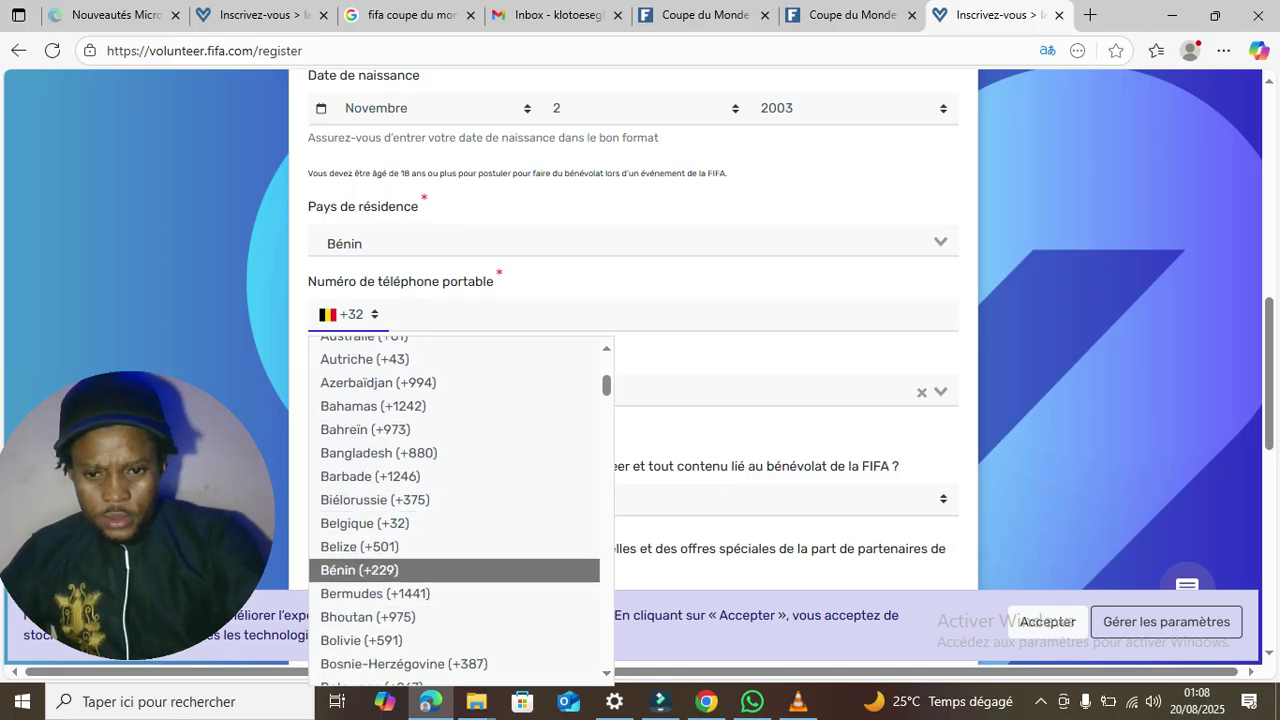
left_click(360, 570)
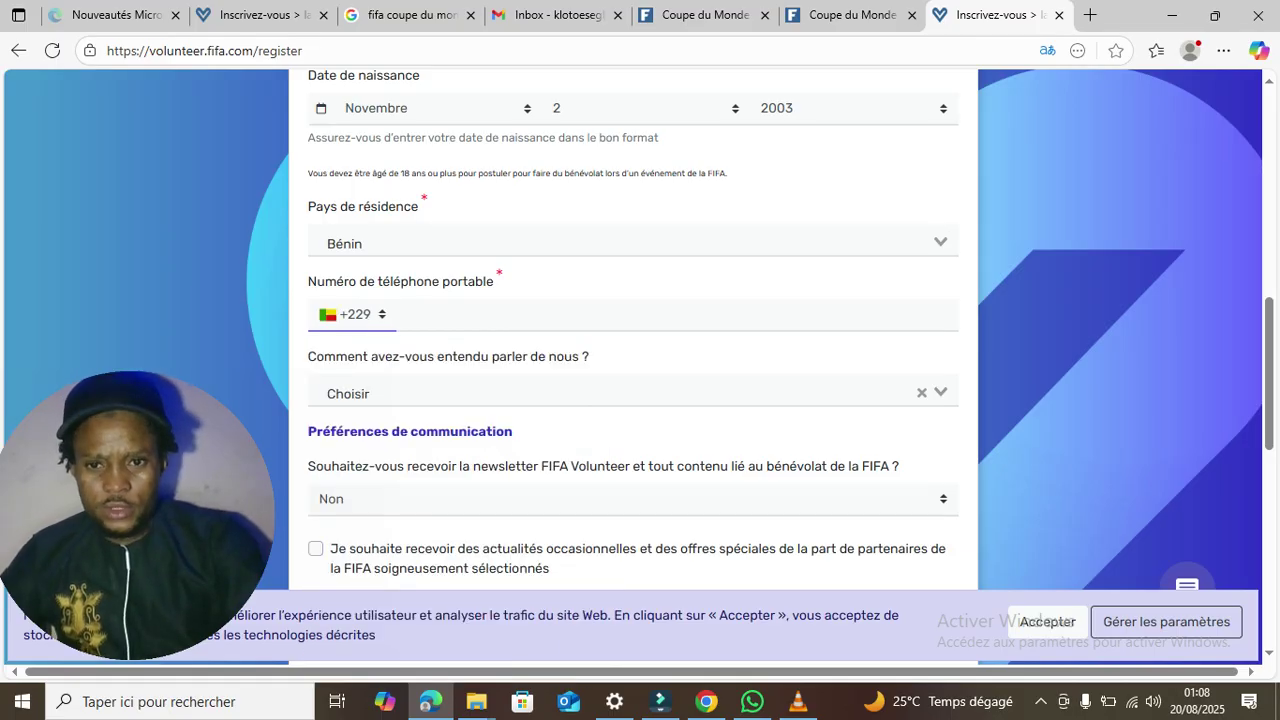
left_click(456, 314)
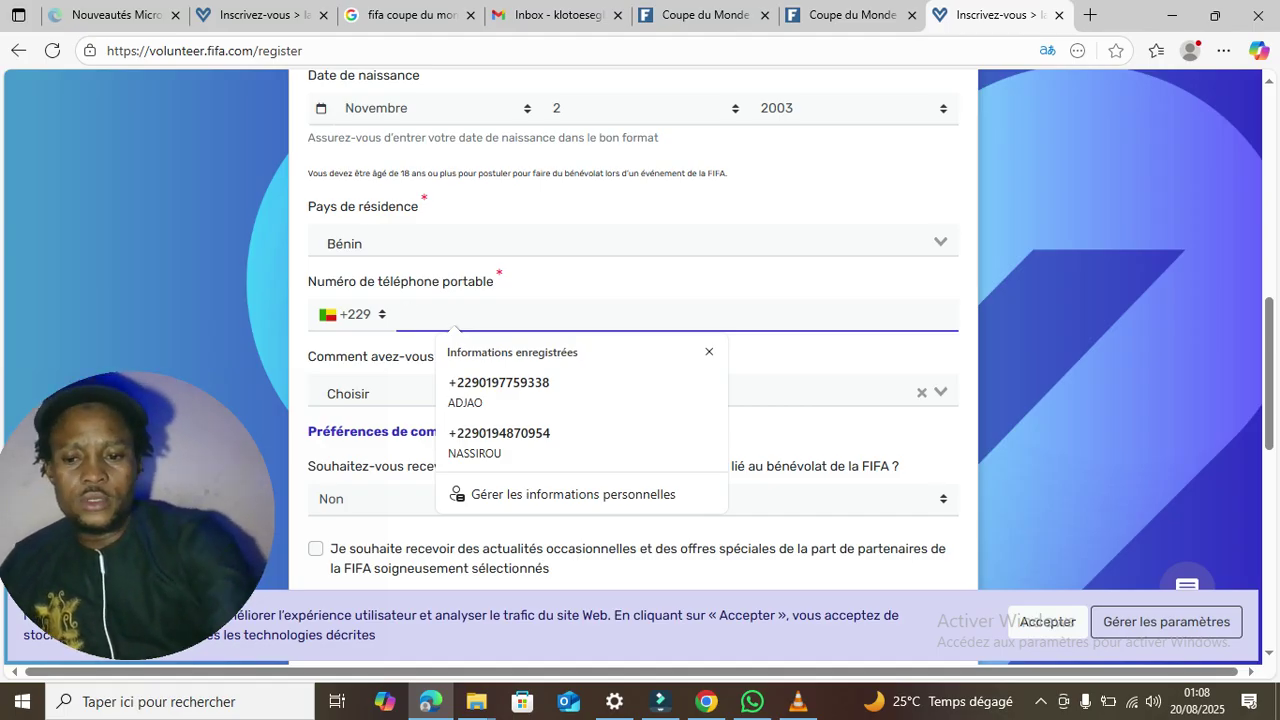
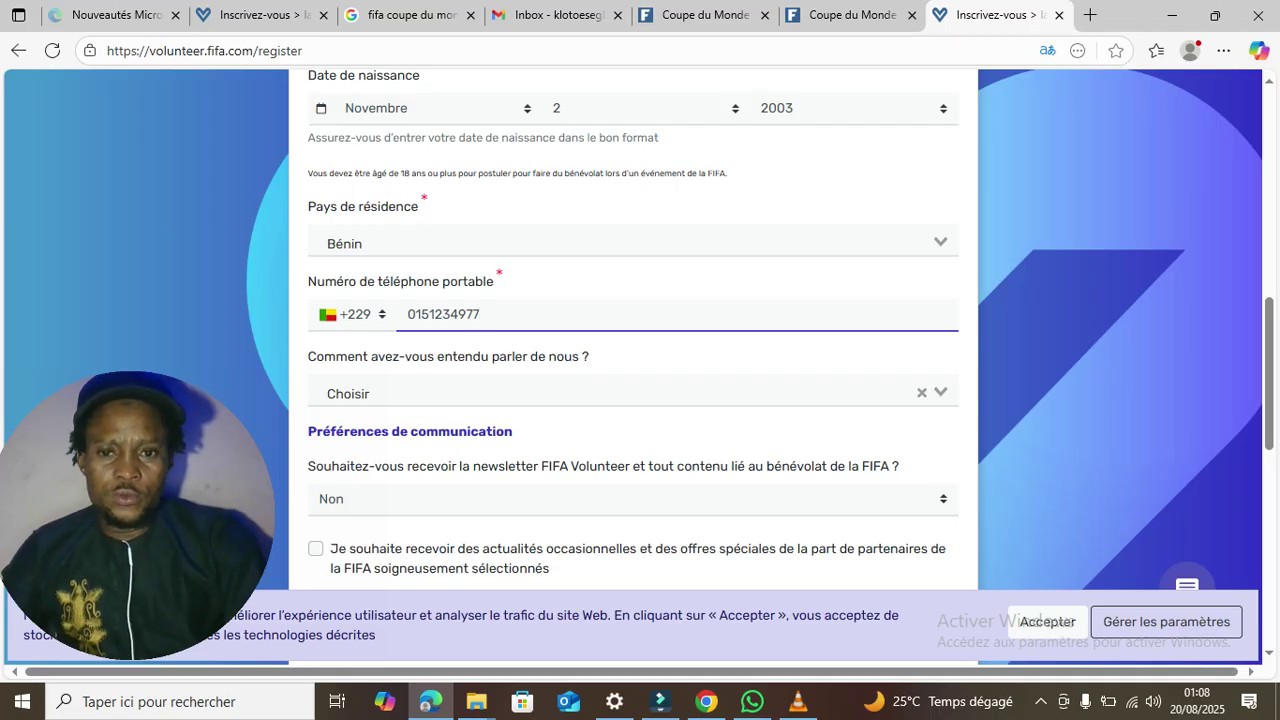
- Set the referral source to 'Site web de la FIFA' and the newsletter to Oui
left_click(620, 393)
left_click(385, 445)
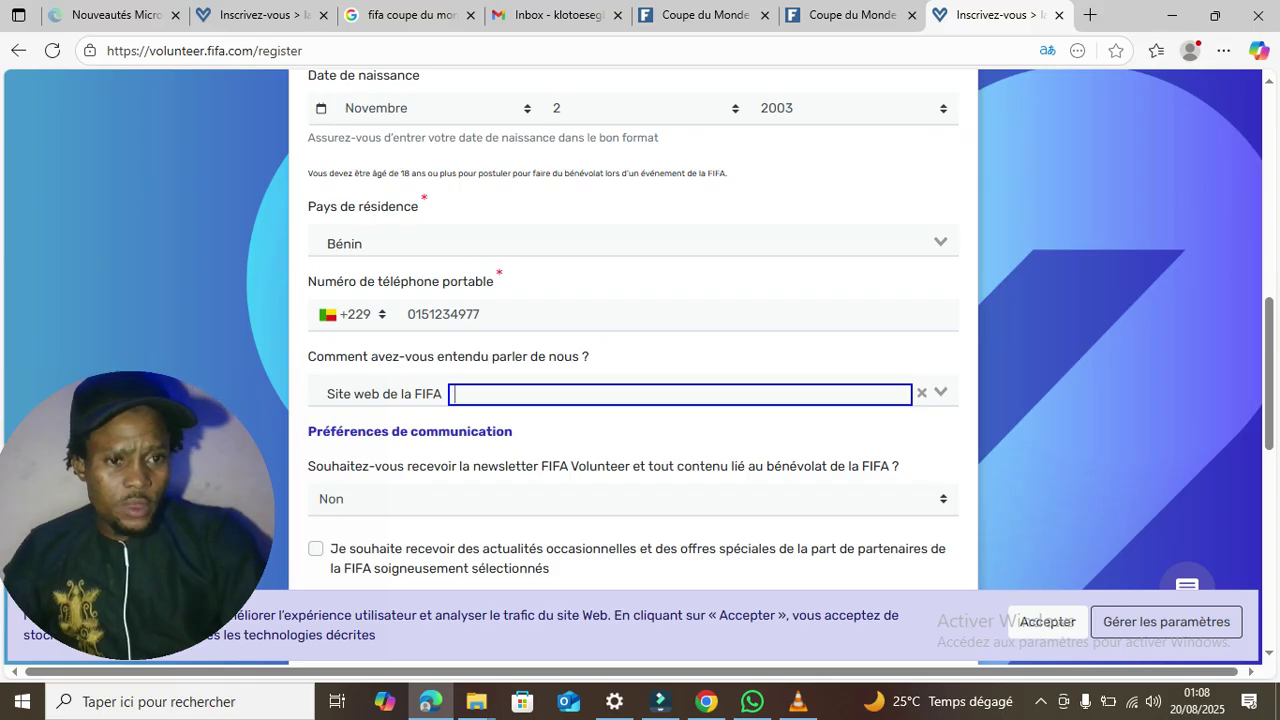
scroll(633, 380, "down", 2)
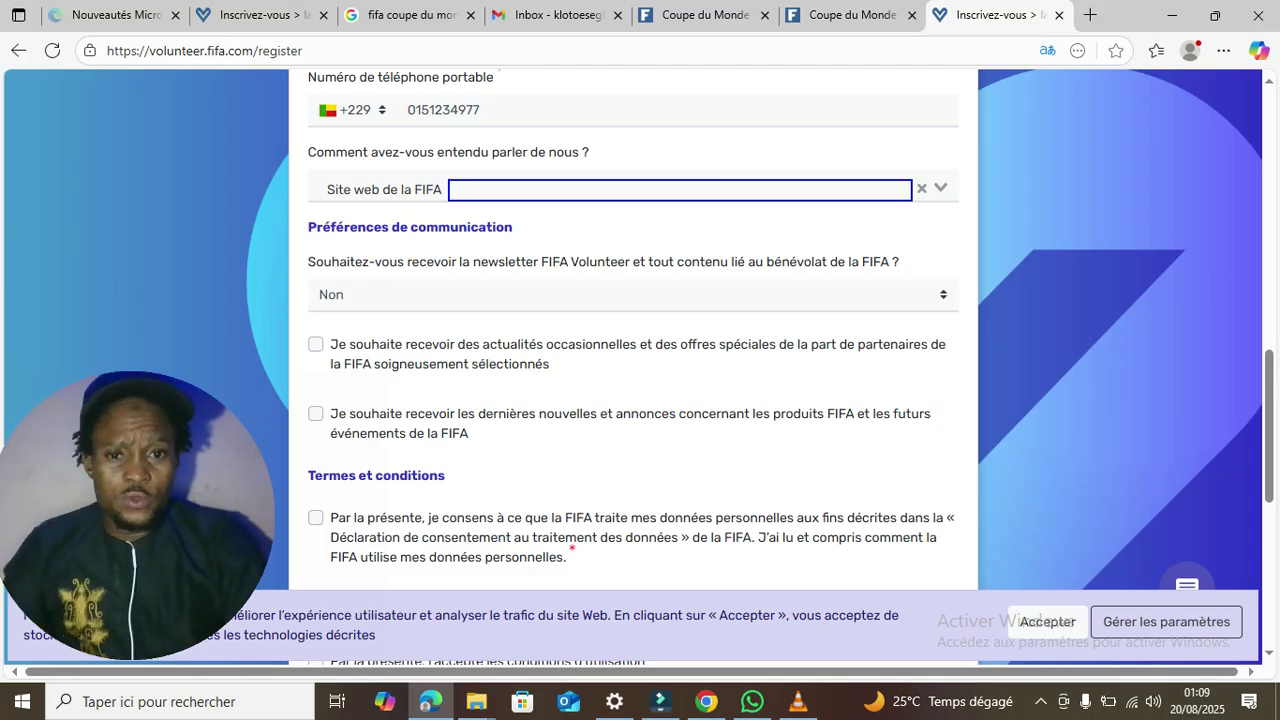
left_click(633, 295)
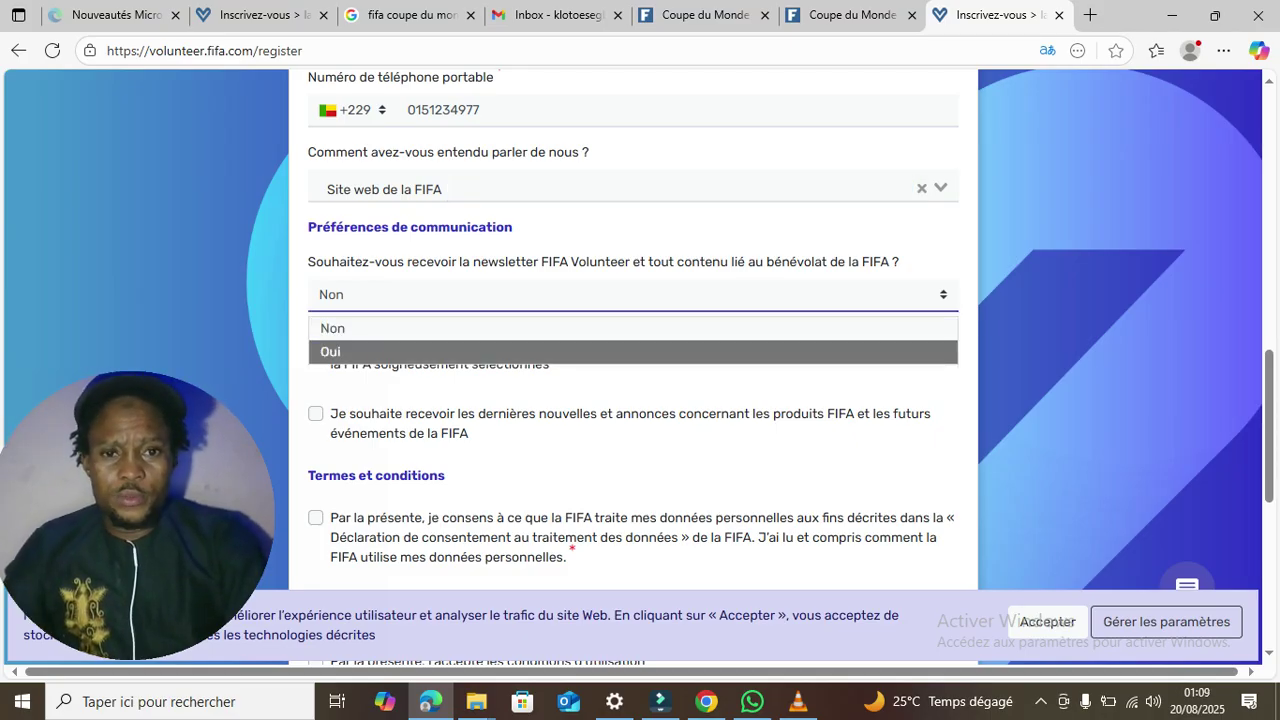
key("Return")
- Tick the offers, FIFA news, data-processing and terms-of-use boxes, then start the reCAPTCHA
left_click(315, 344)
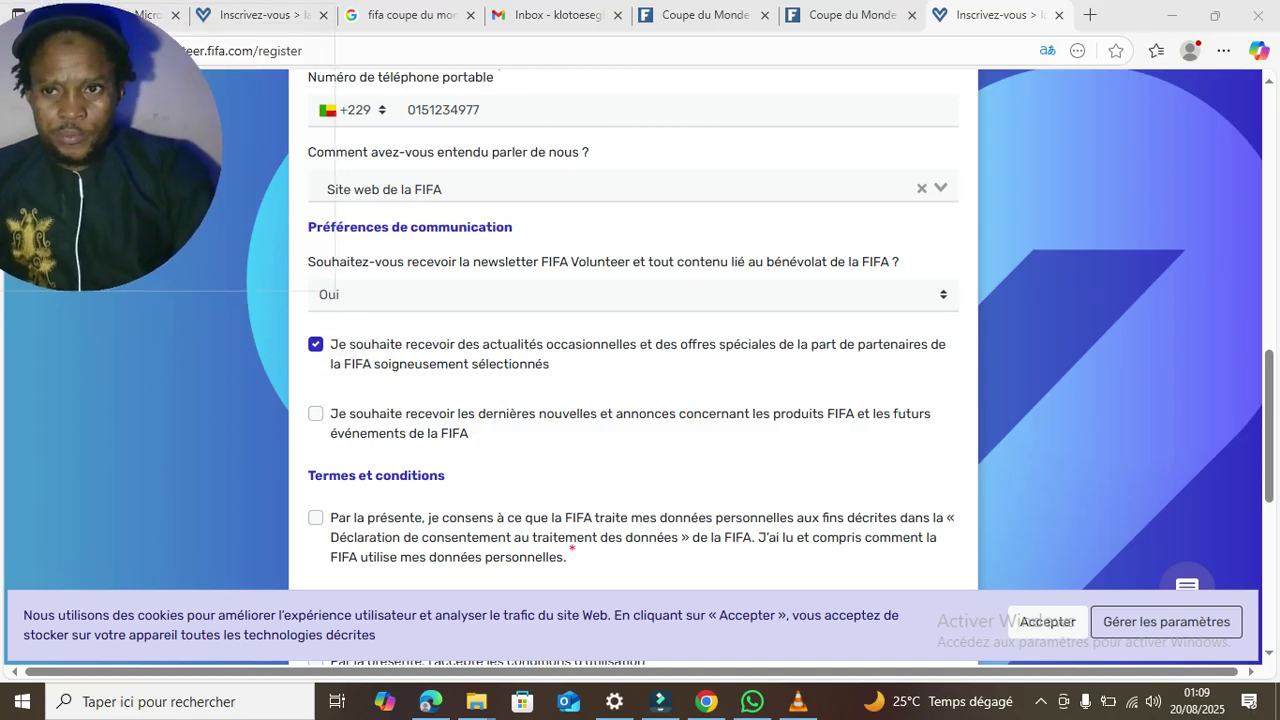
left_click(315, 413)
left_click(315, 517)
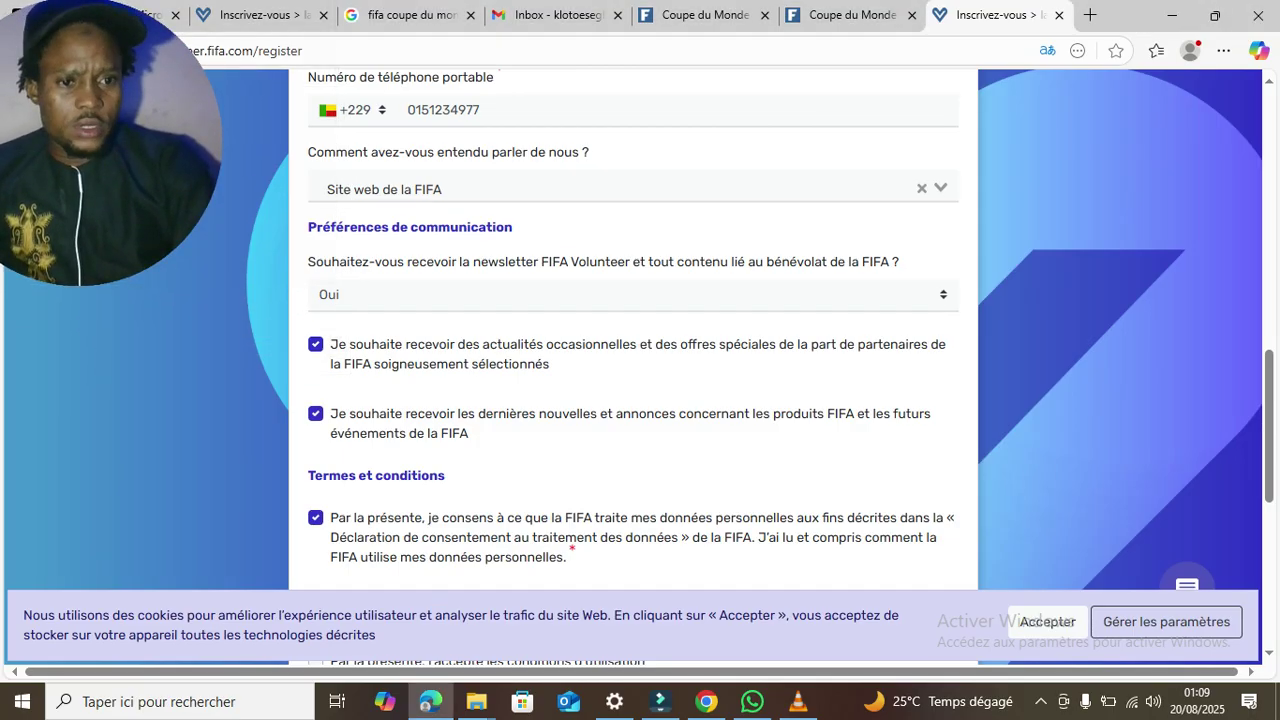
scroll(632, 330, "down", 3)
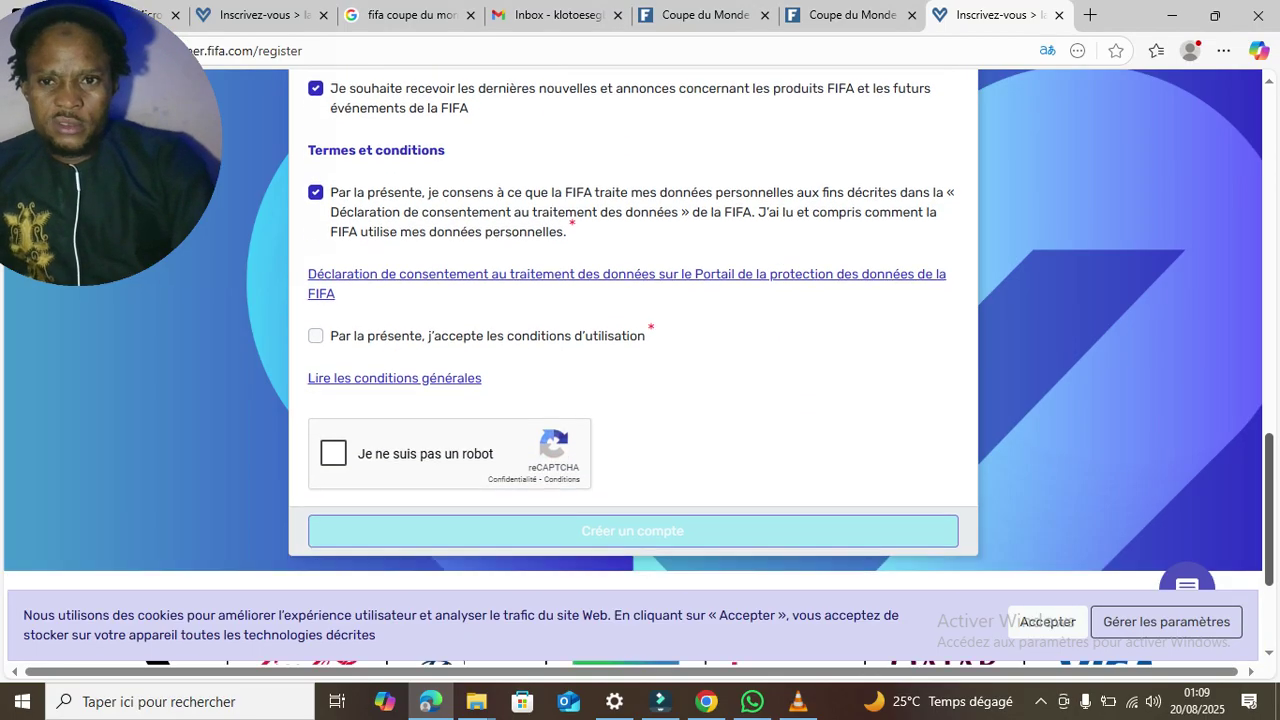
left_click(315, 336)
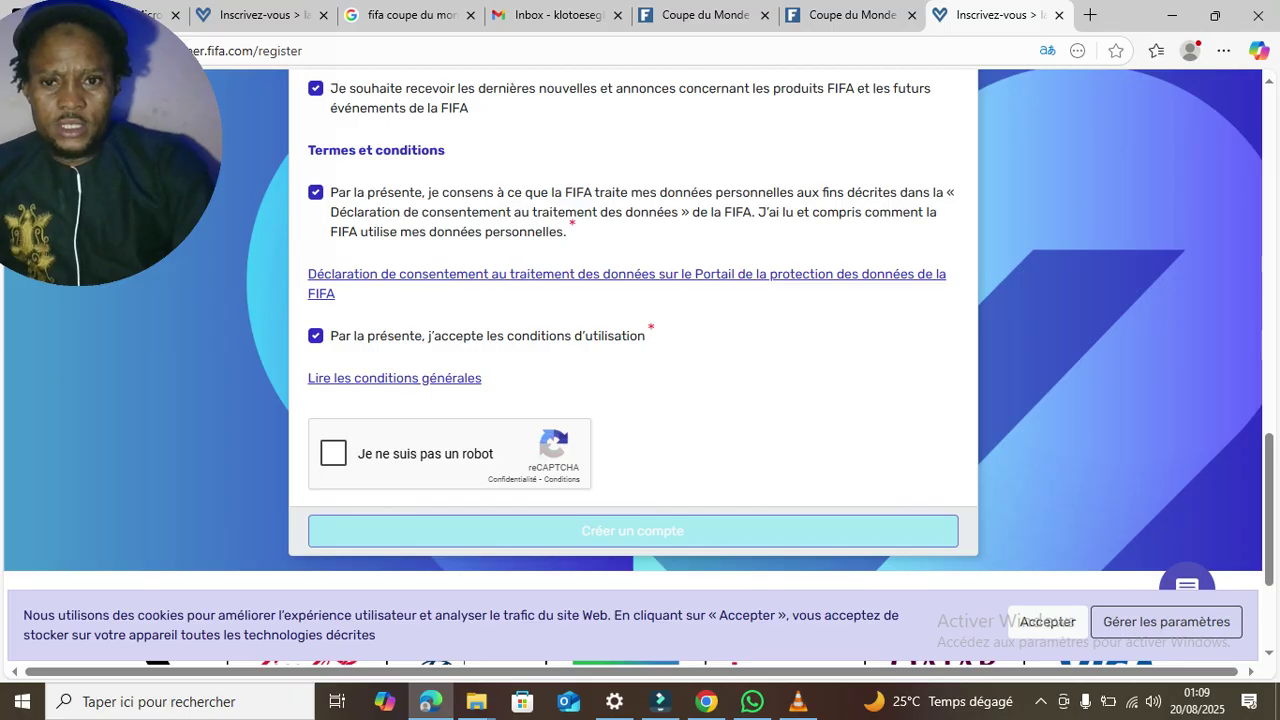
left_click(333, 453)
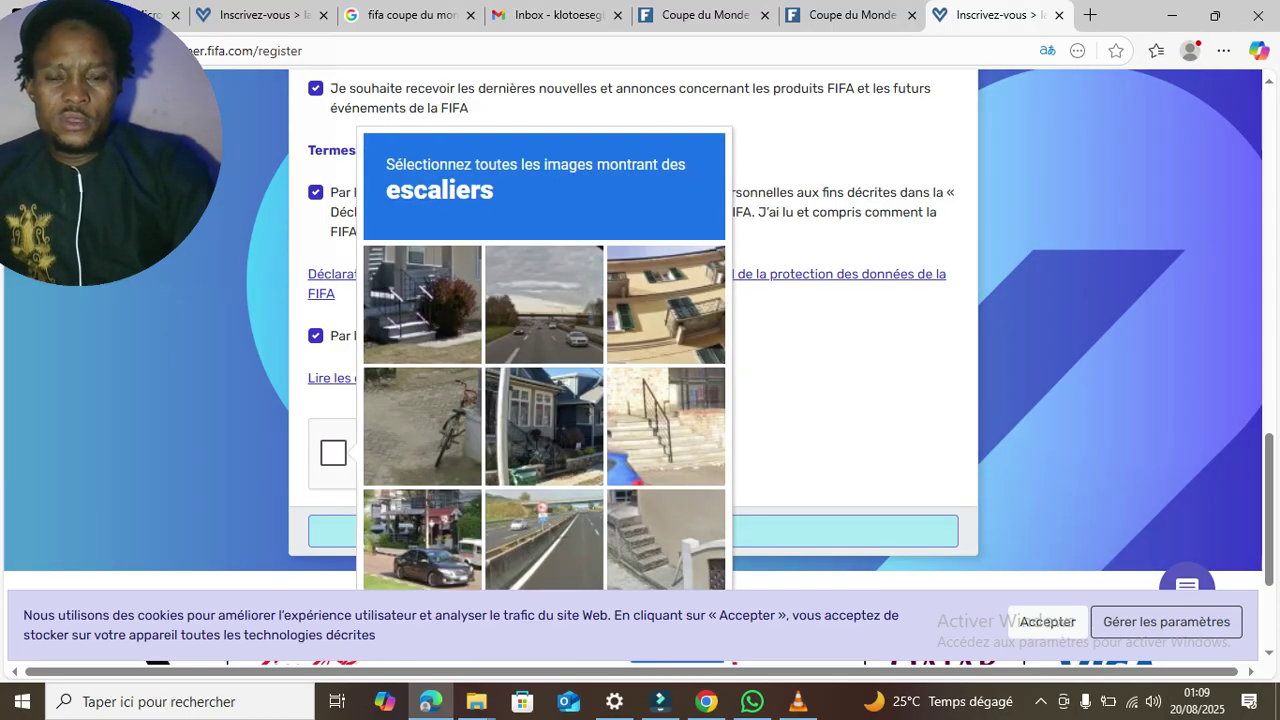
- Mark the four reCAPTCHA tiles showing stairs
left_click(422, 304)
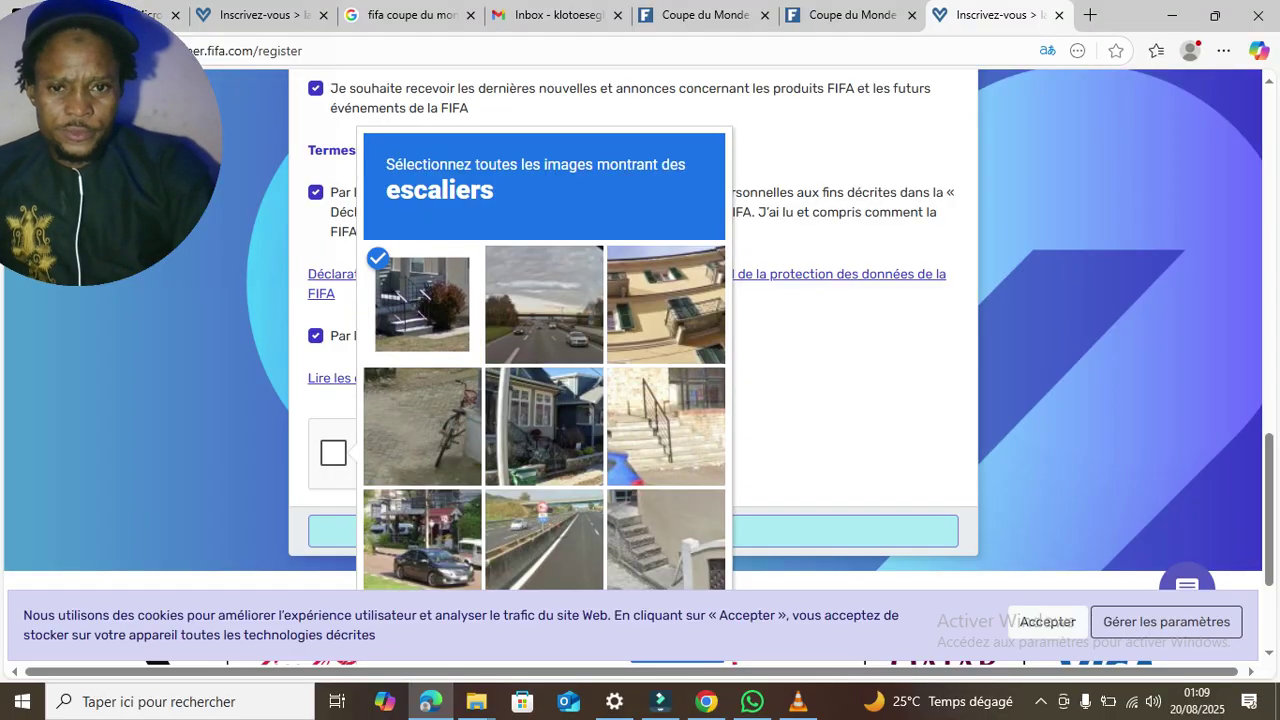
left_click(666, 426)
left_click(666, 543)
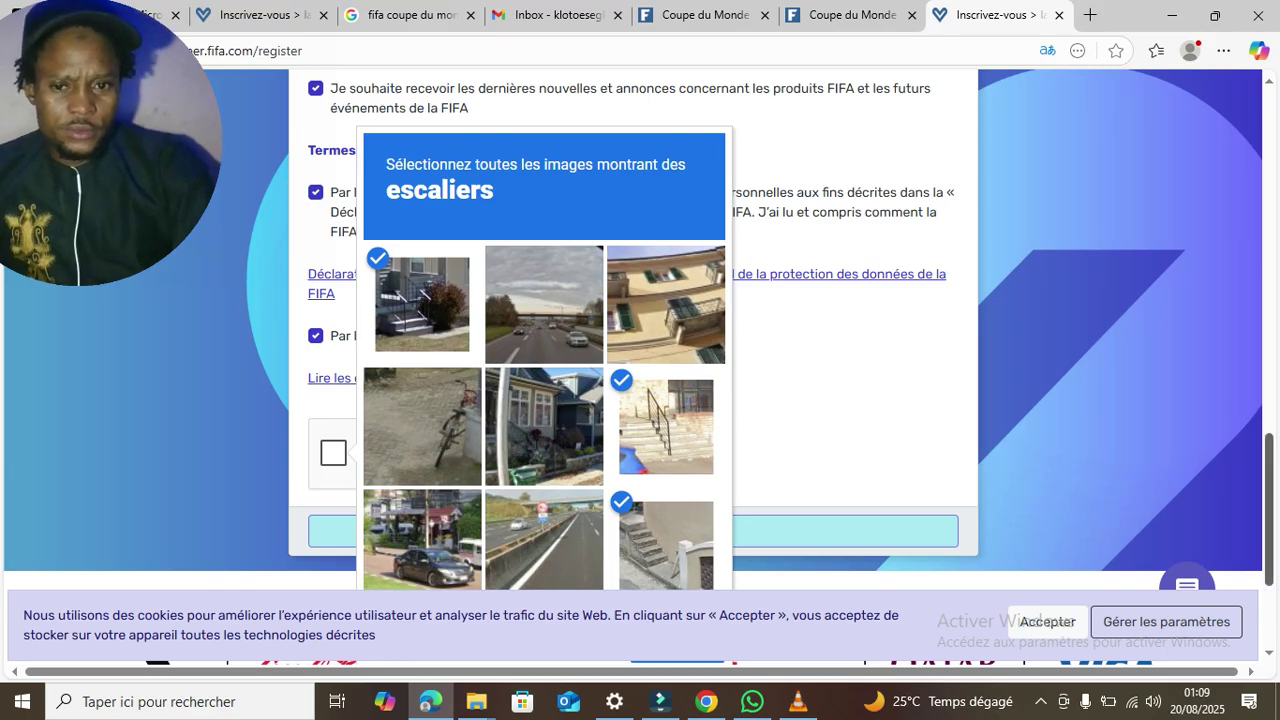
scroll(640, 320, "down", 2)
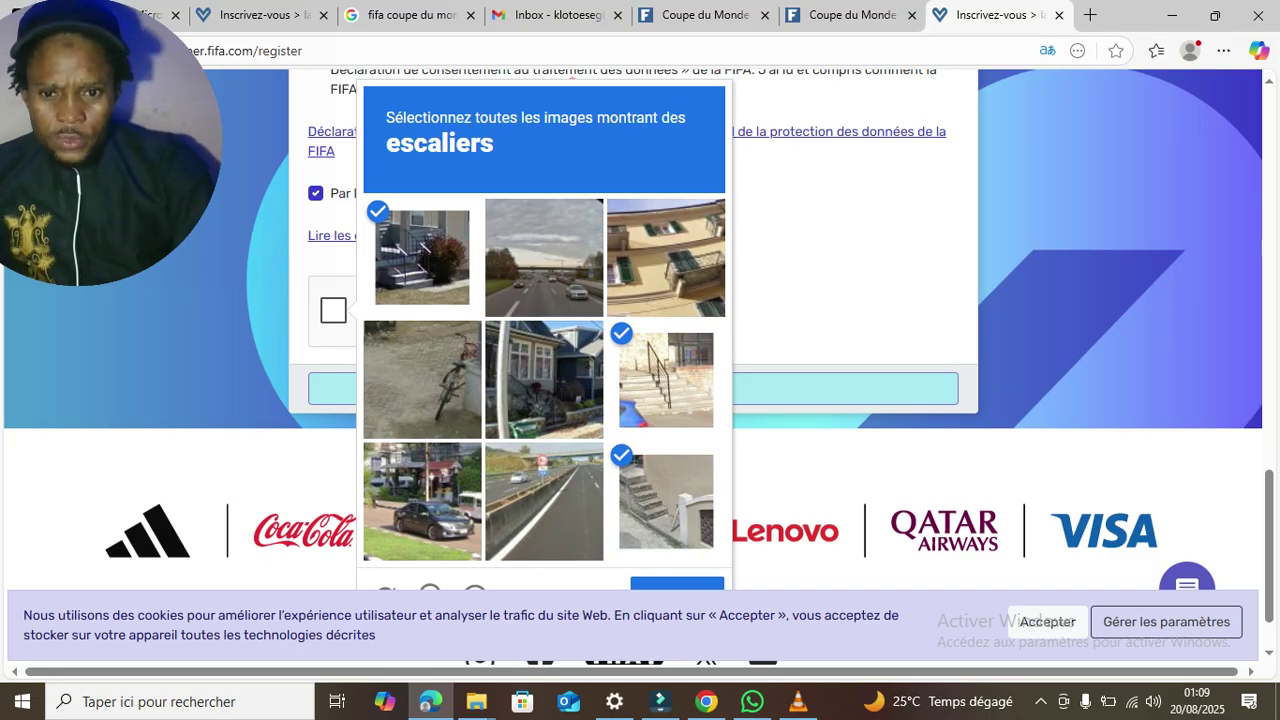
left_click(544, 380)
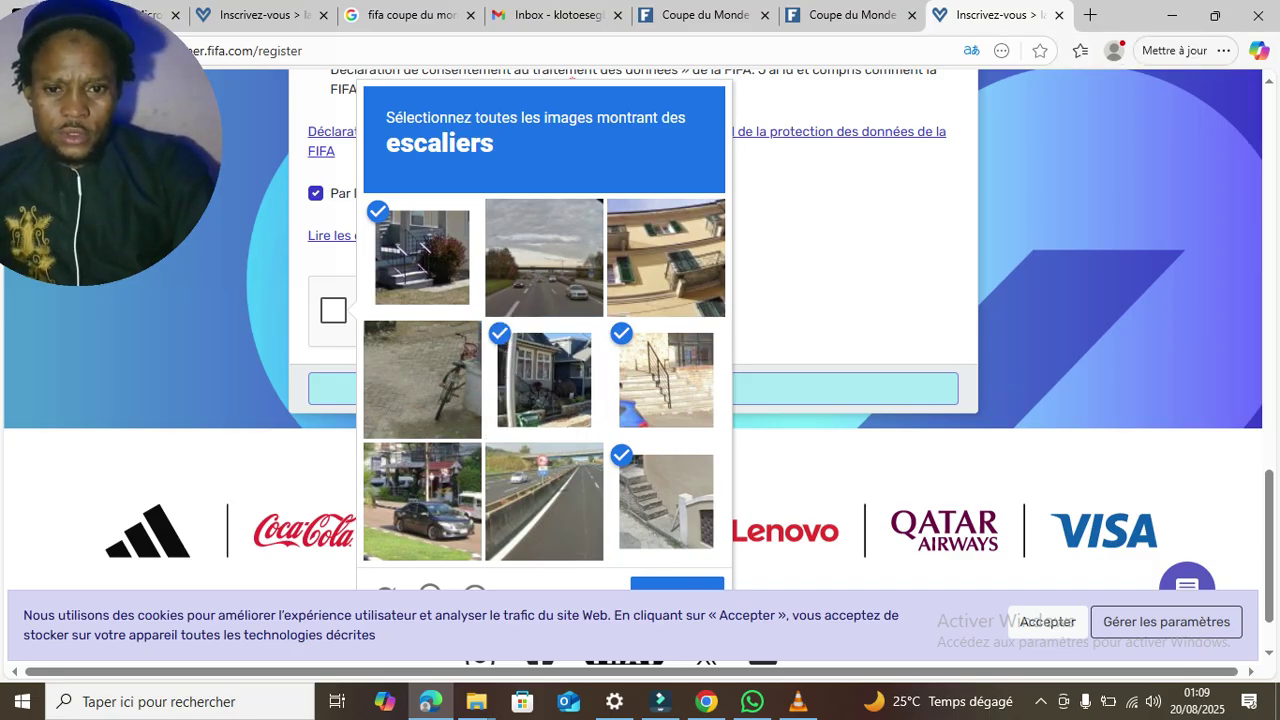
- Verify the stairs selection, accept cookies and submit the Créer un compte form
left_click(677, 584)
left_click(1048, 622)
left_click(632, 388)
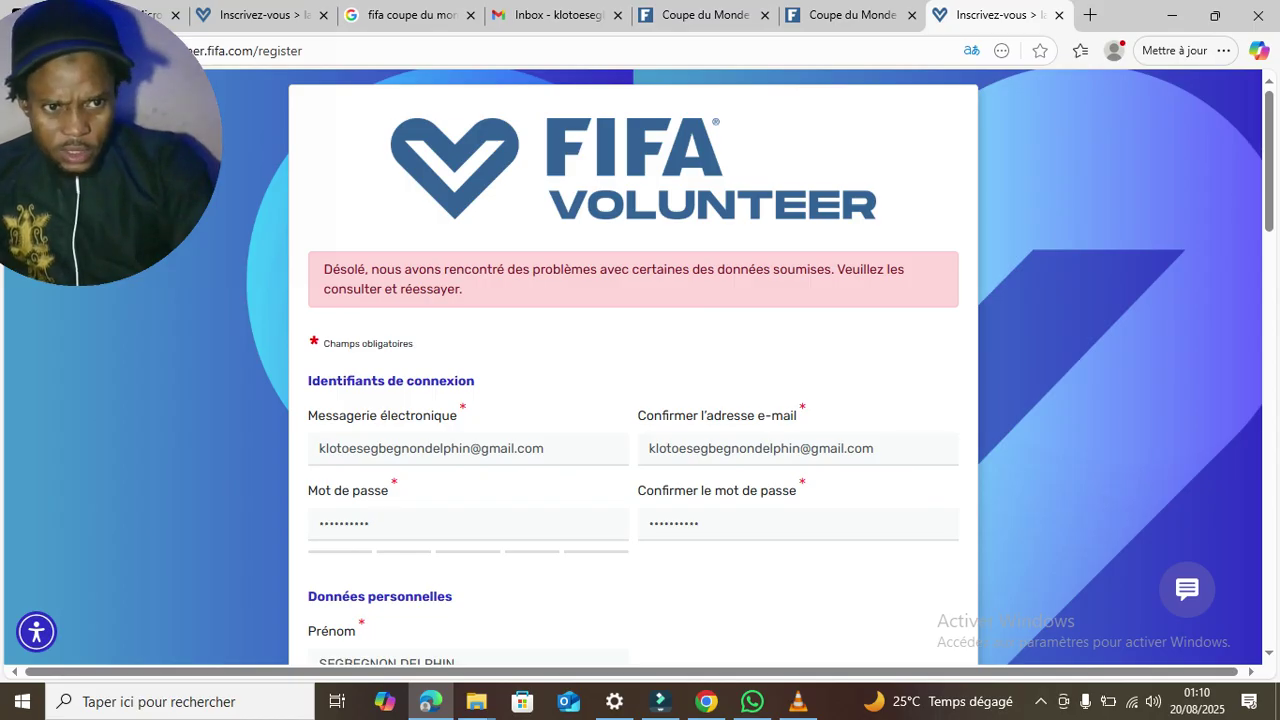
- Correct the rejected phone number by removing its leading digits
scroll(633, 367, "down", 3)
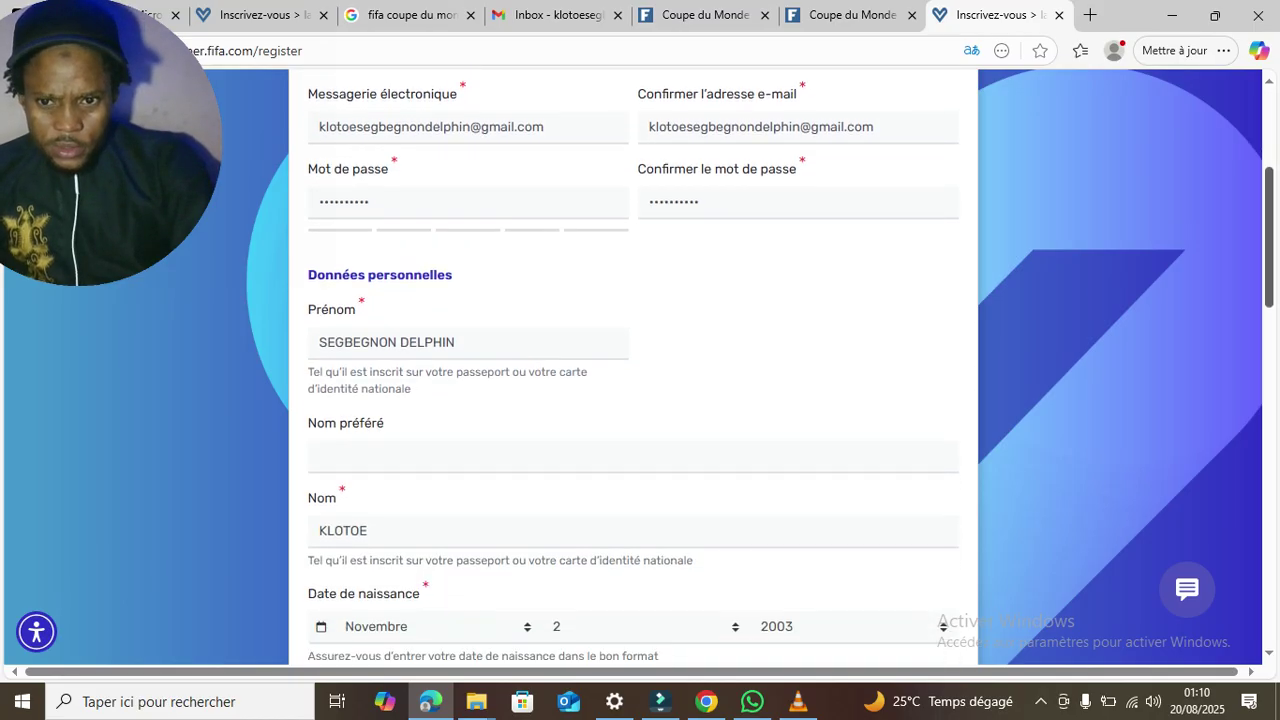
scroll(633, 367, "down", 3)
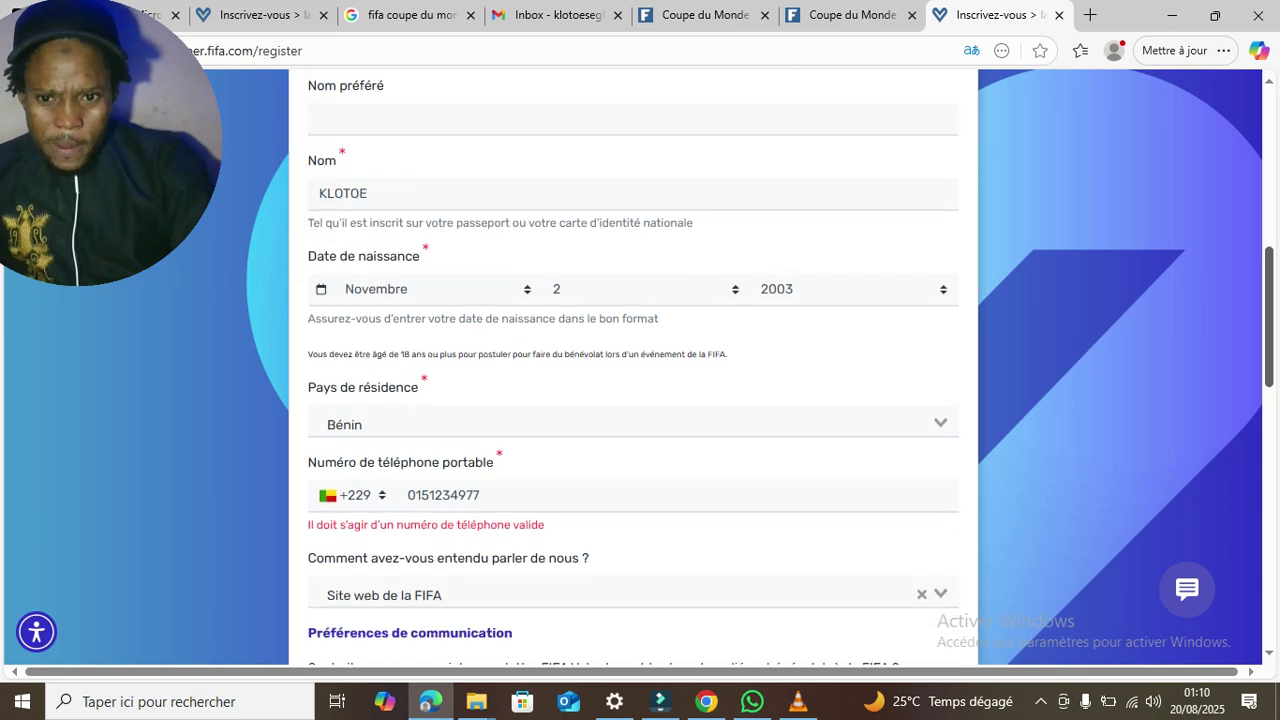
scroll(633, 367, "down", 2)
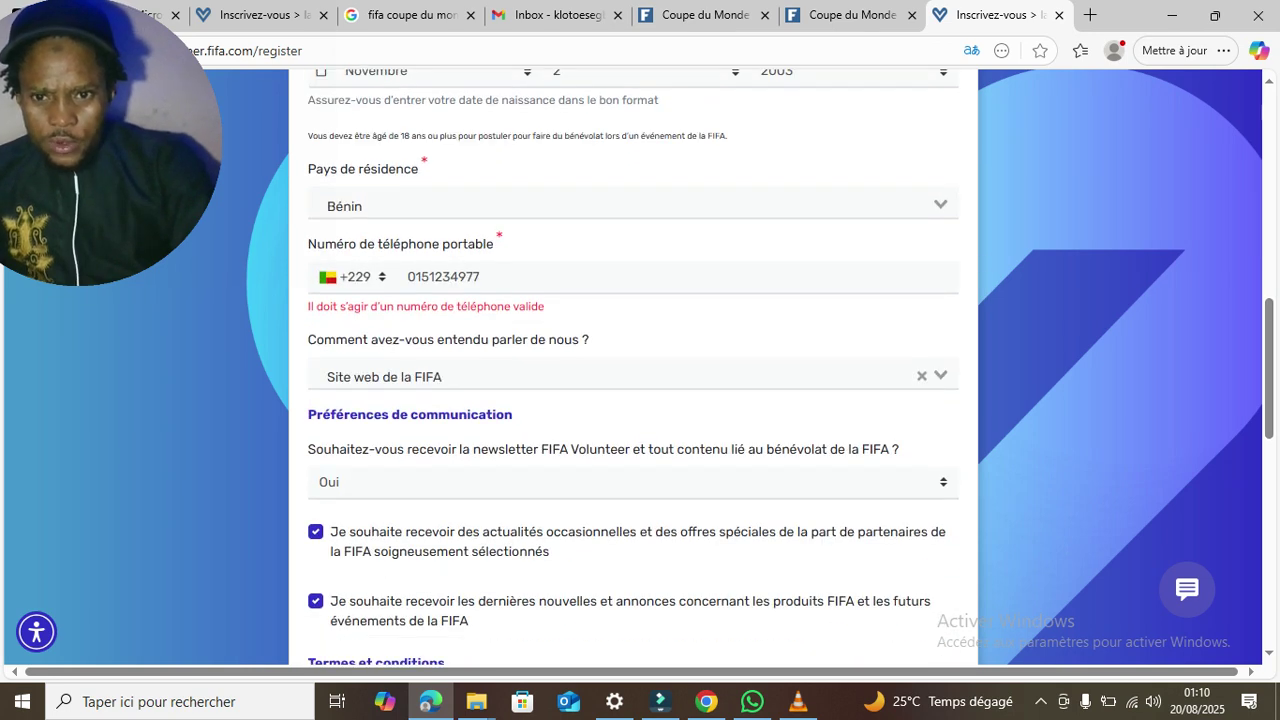
left_click(421, 277)
key("BackSpace")
key("BackSpace")
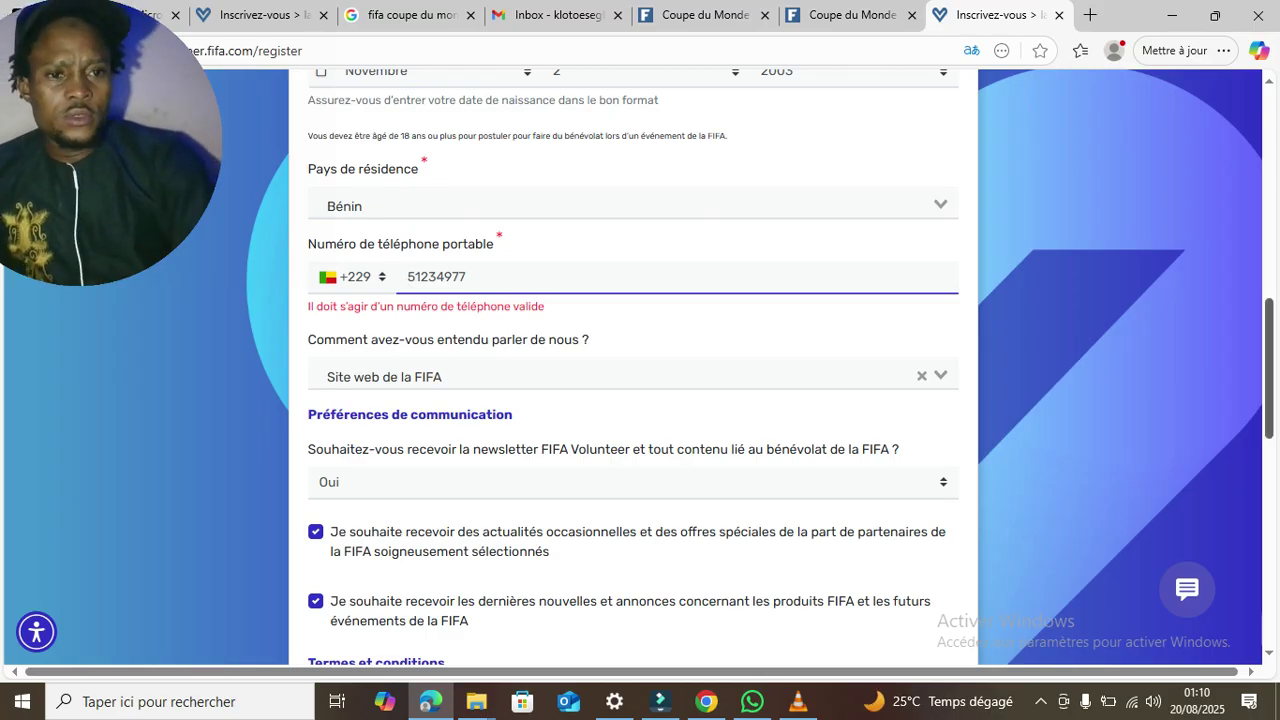
- Restart the robot check and answer the motorcycle and bicycle image rounds
scroll(633, 367, "down", 6)
left_click(333, 299)
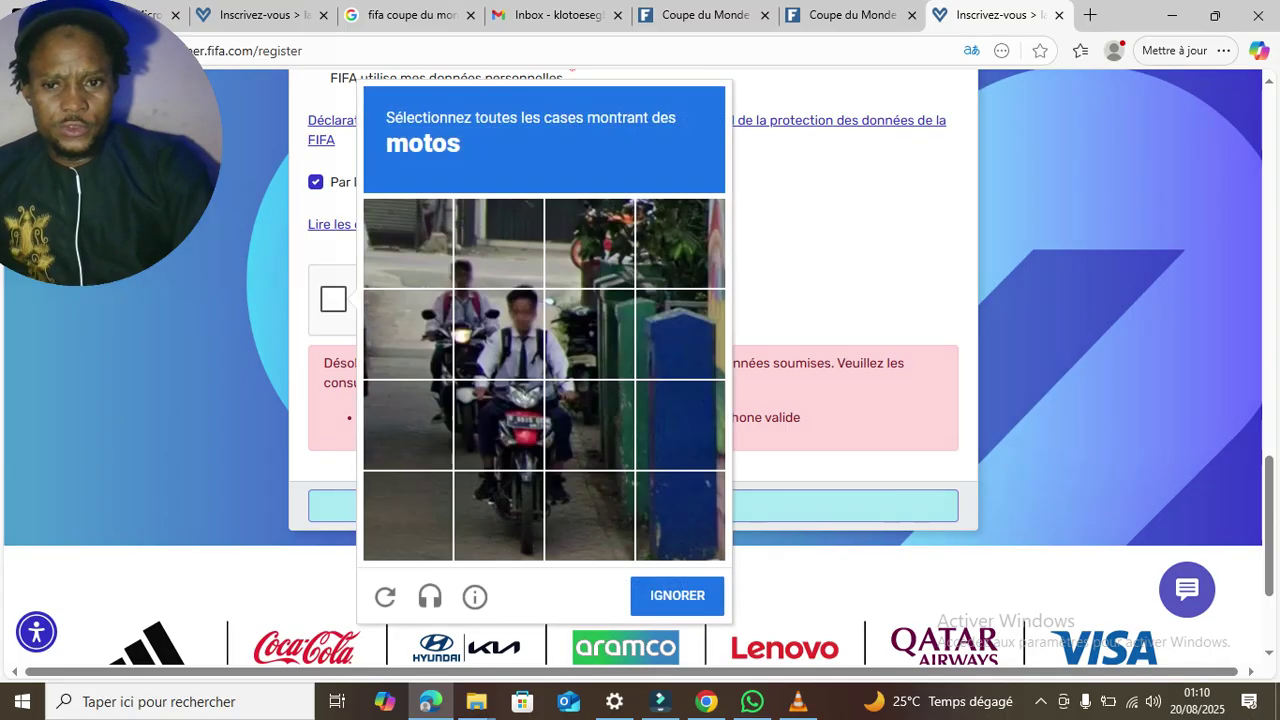
left_click(498, 425)
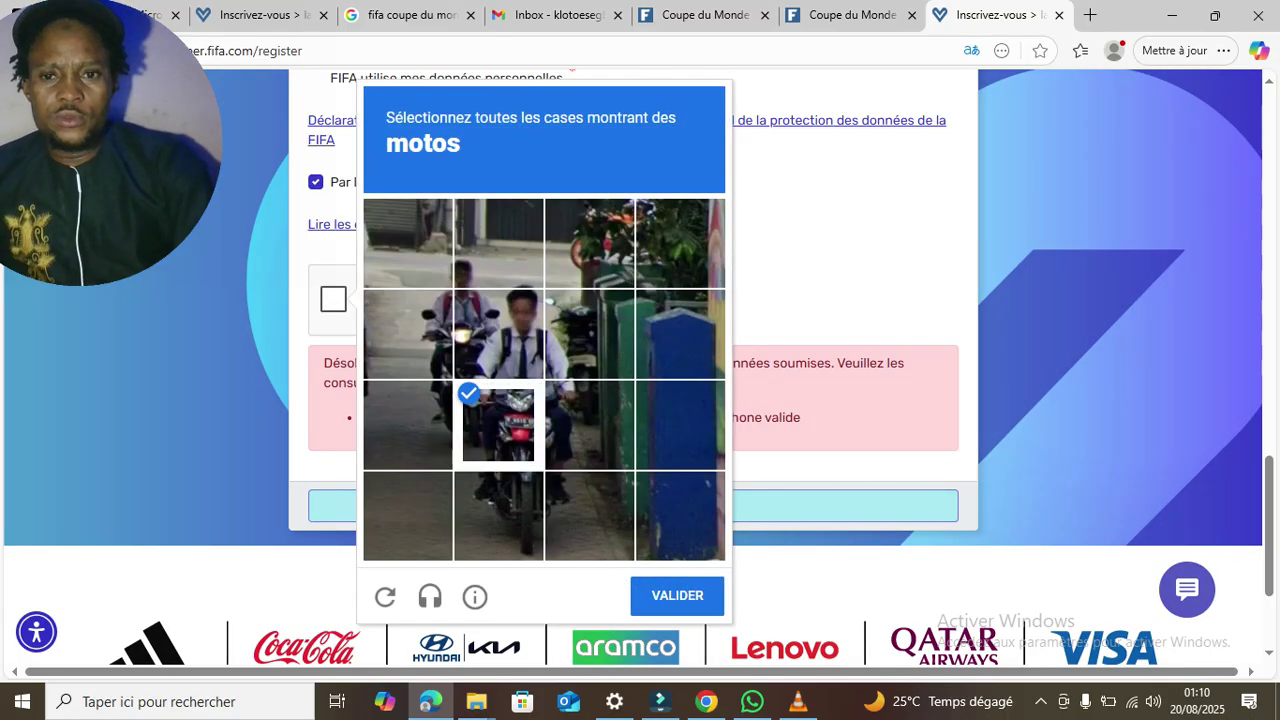
left_click(498, 334)
left_click(677, 596)
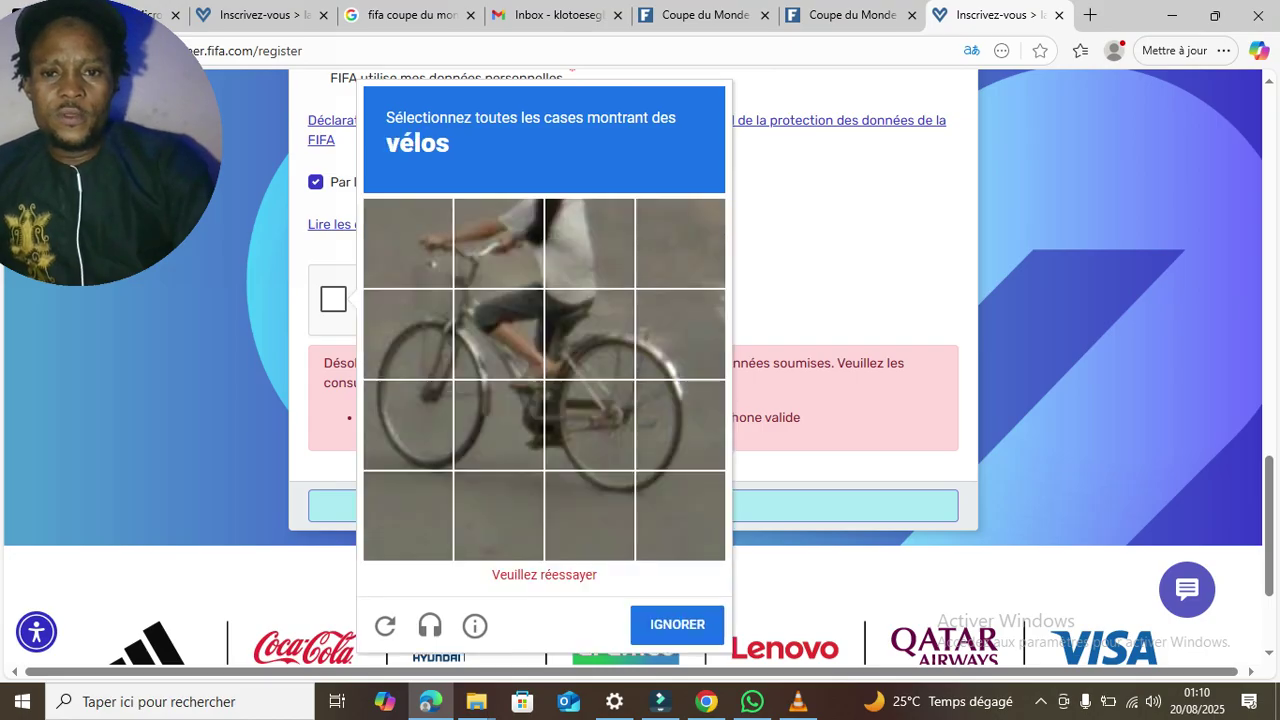
left_click(590, 425)
left_click(408, 425)
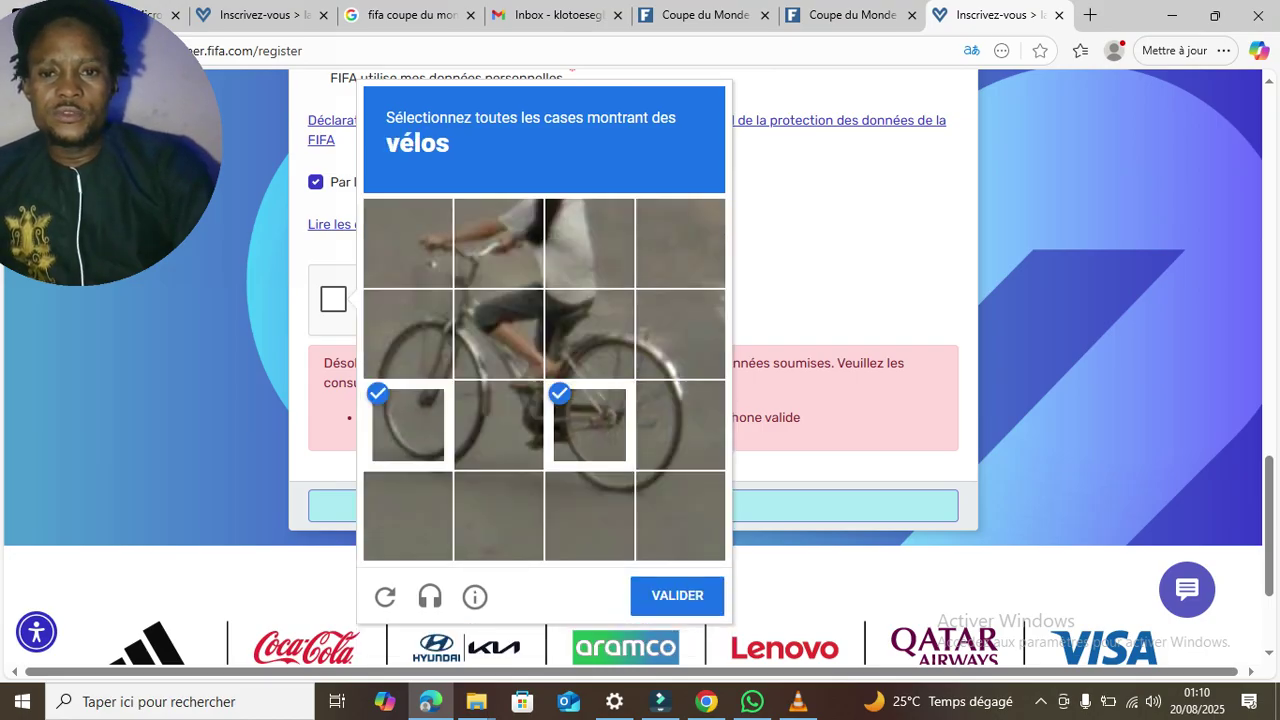
left_click(408, 334)
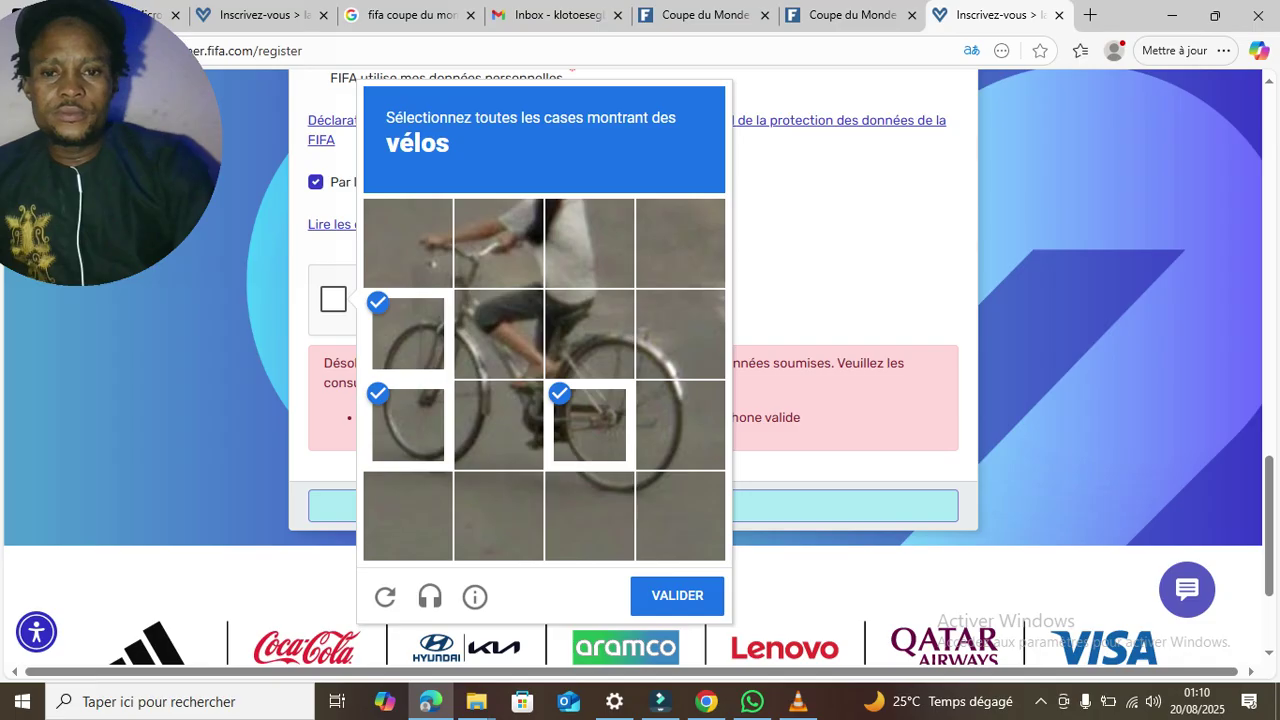
left_click(677, 595)
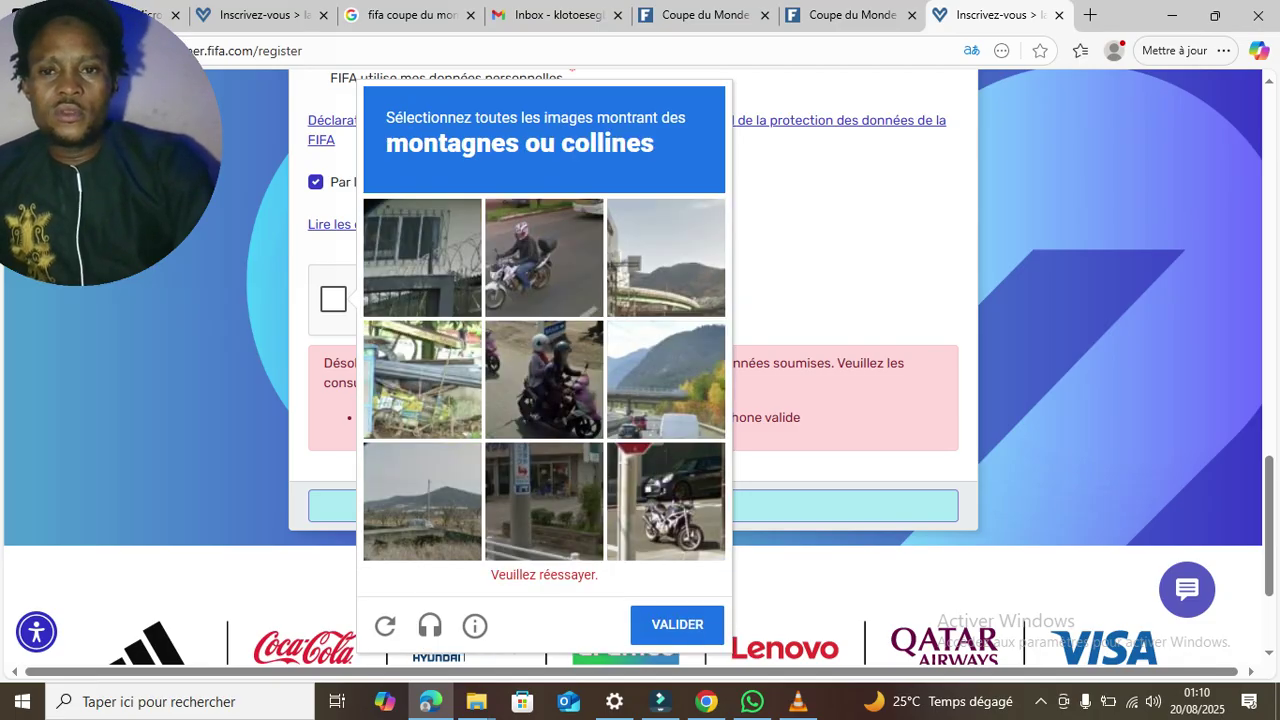
- Select the three mountain-or-hill images and validate the challenge
left_click(666, 258)
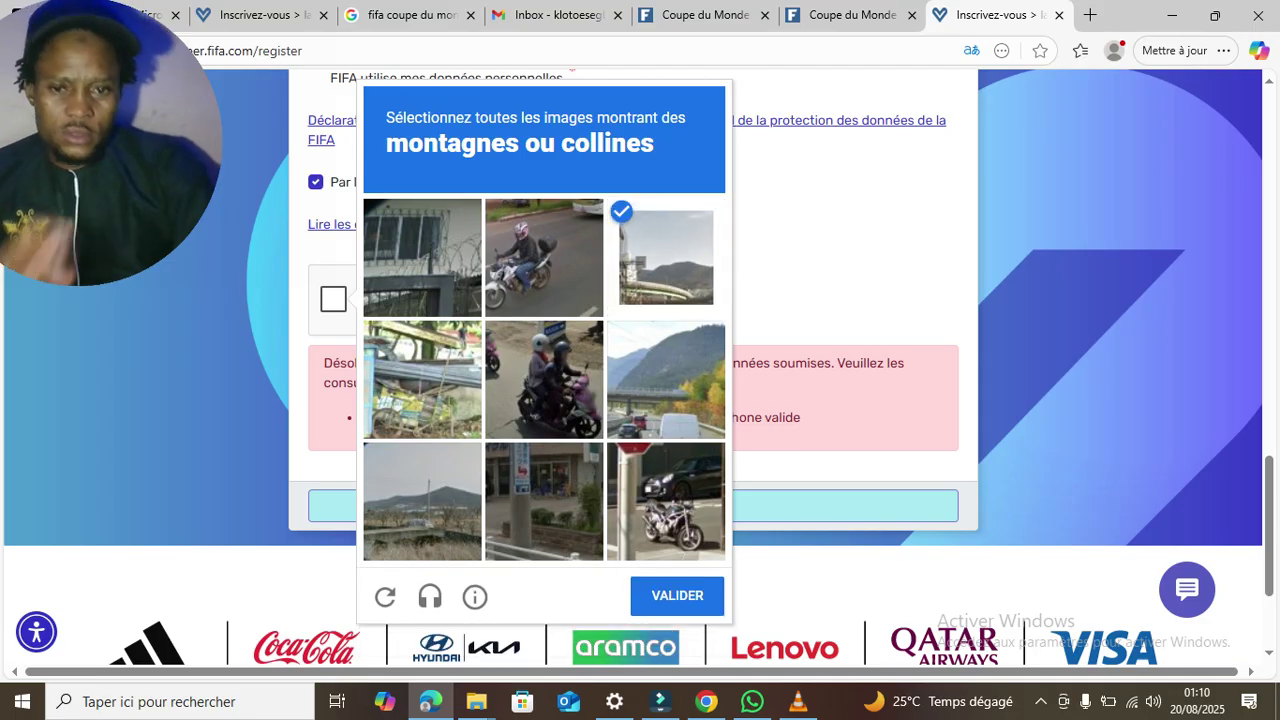
left_click(666, 380)
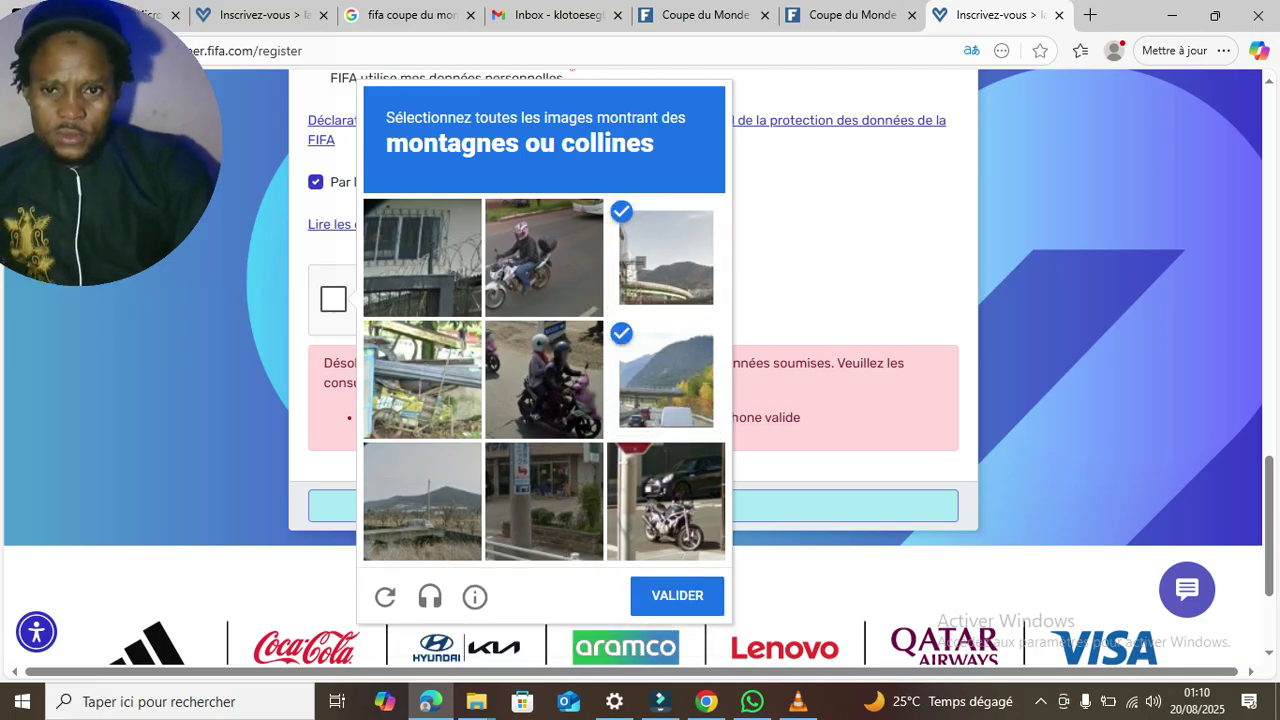
left_click(422, 502)
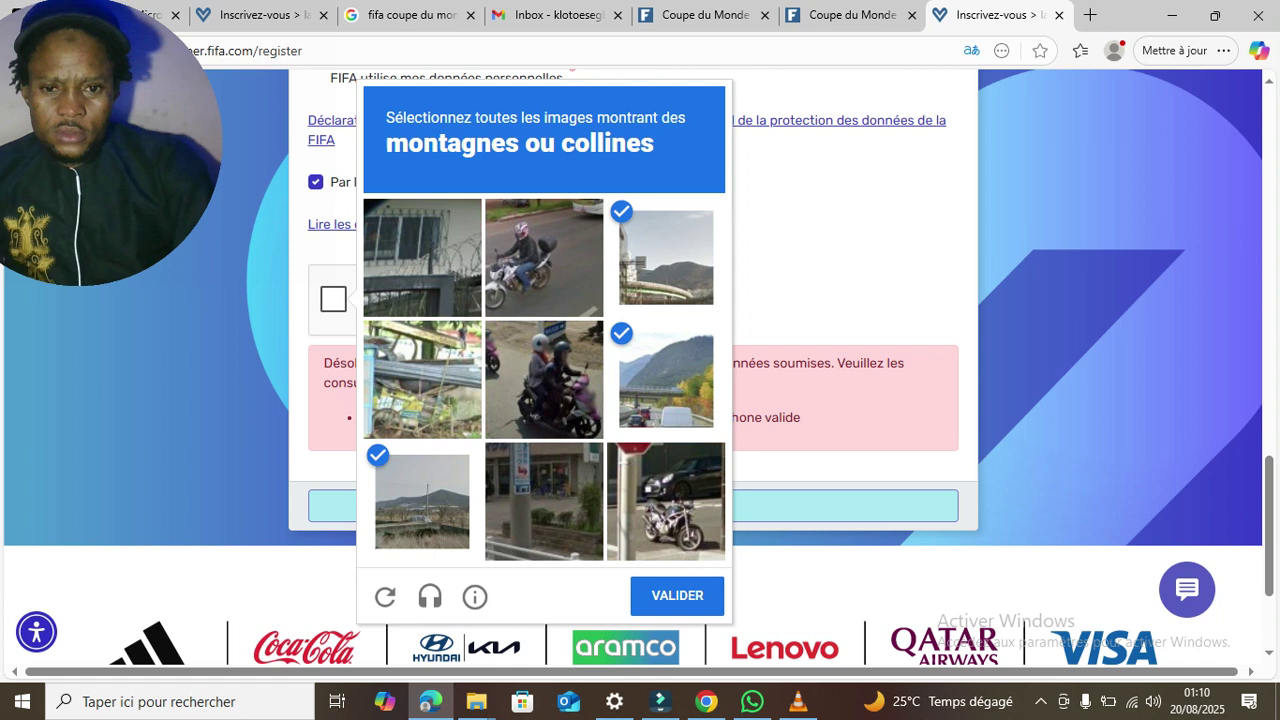
left_click(677, 595)
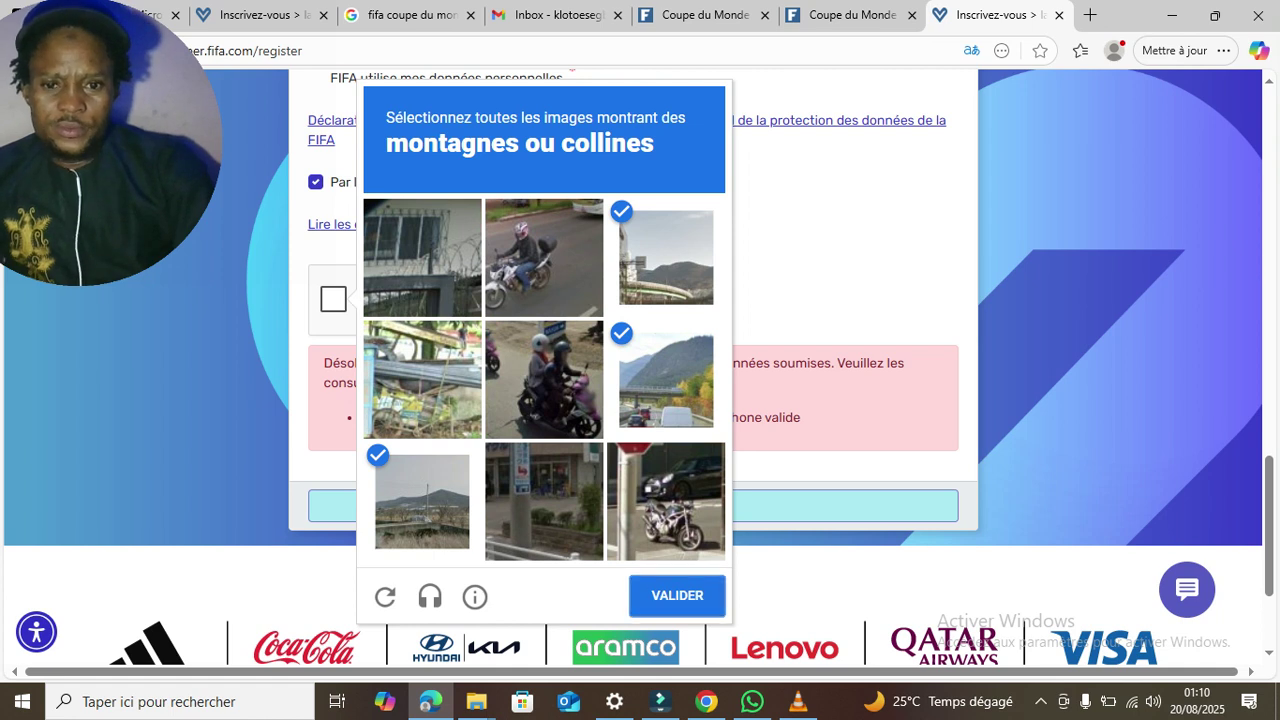
- Create the account with Créer un compte and continue from the Merci popup to the volunteer dashboard
left_click(632, 505)
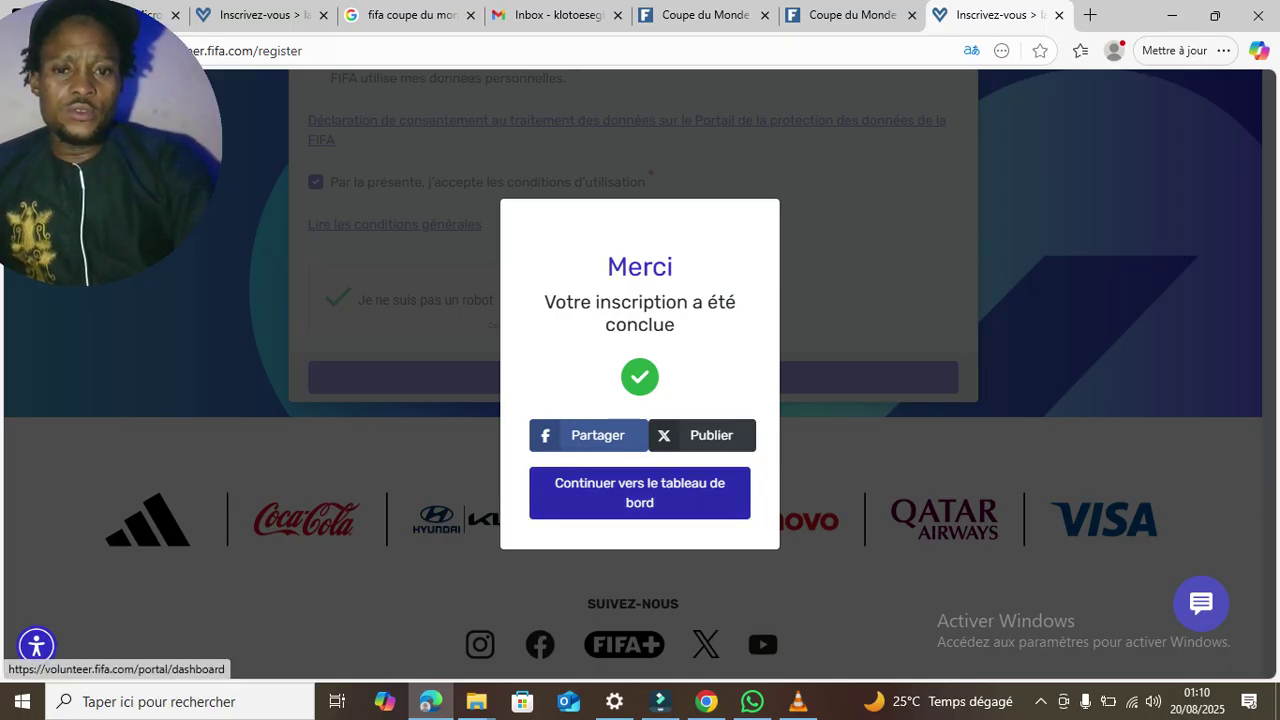
left_click(639, 492)
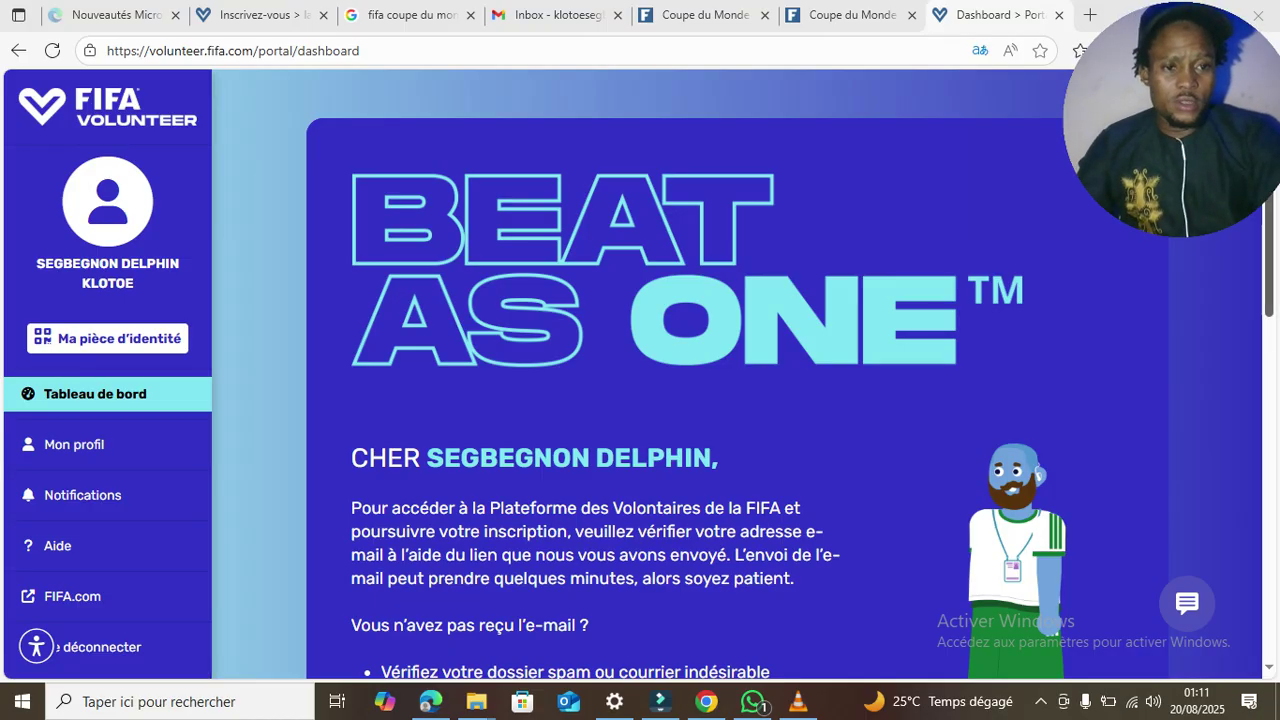
scroll(640, 374, "down", 5)
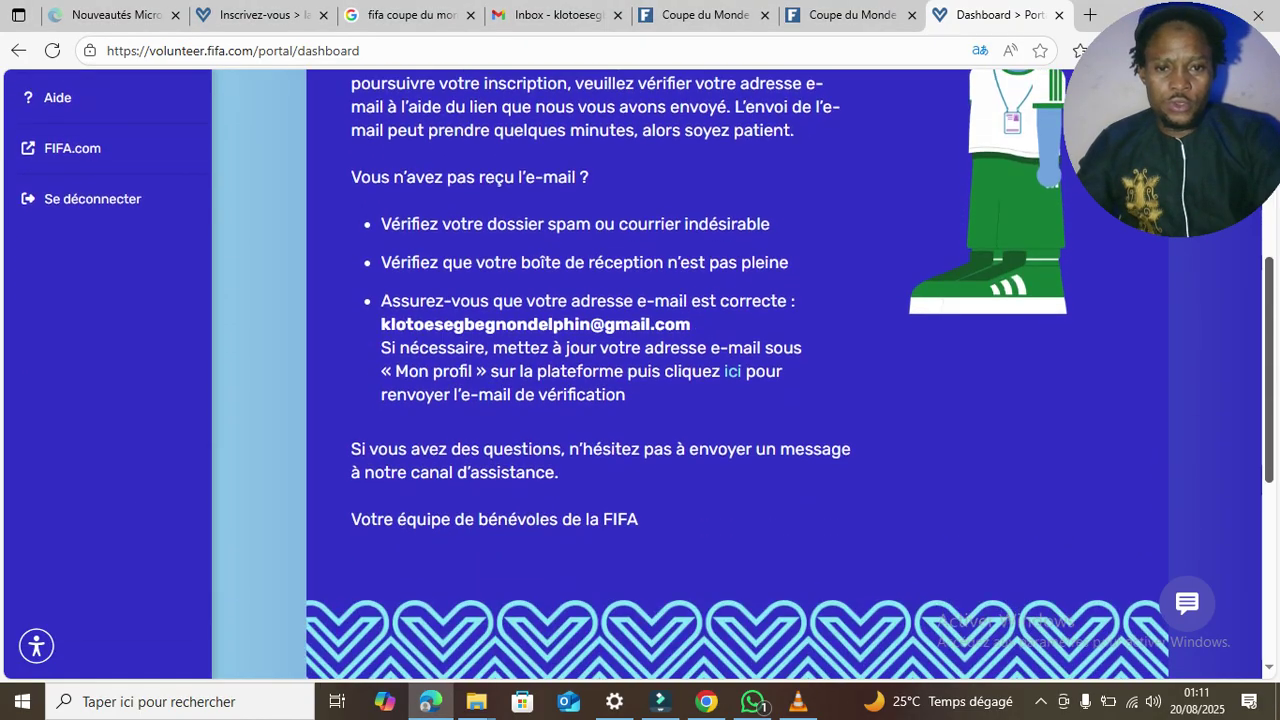
scroll(640, 374, "down", 3)
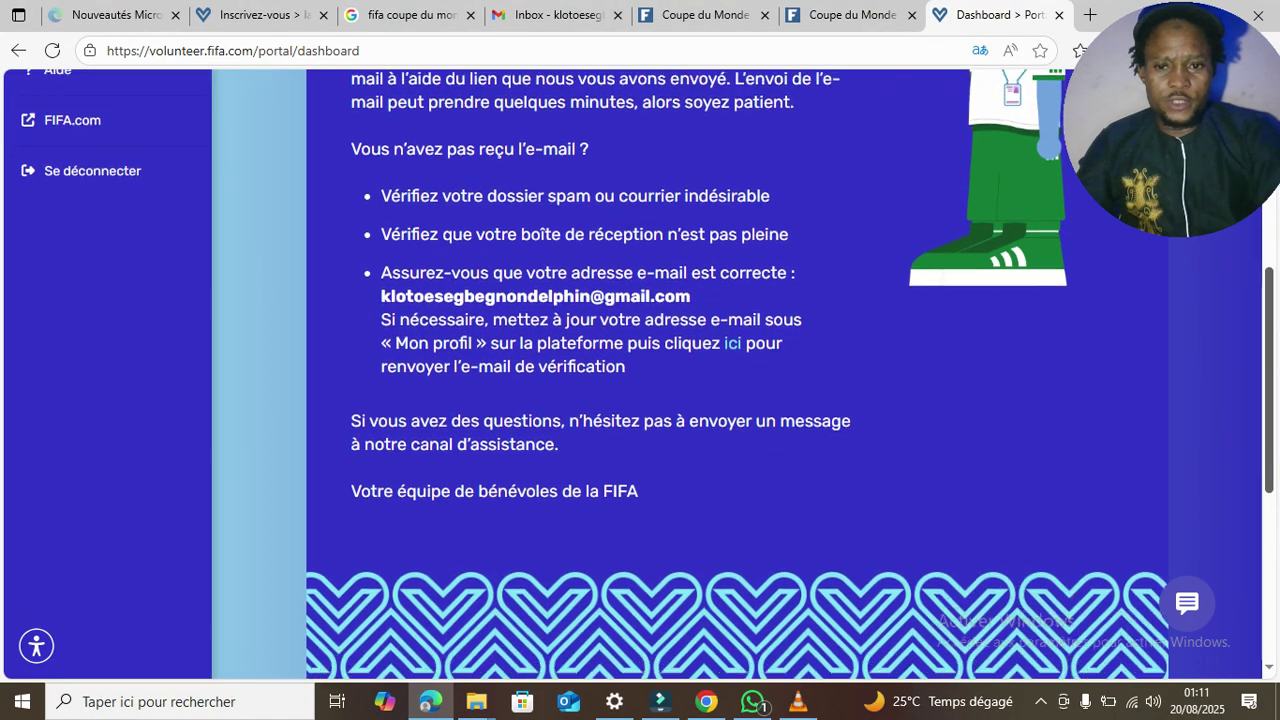
scroll(640, 374, "up", 8)
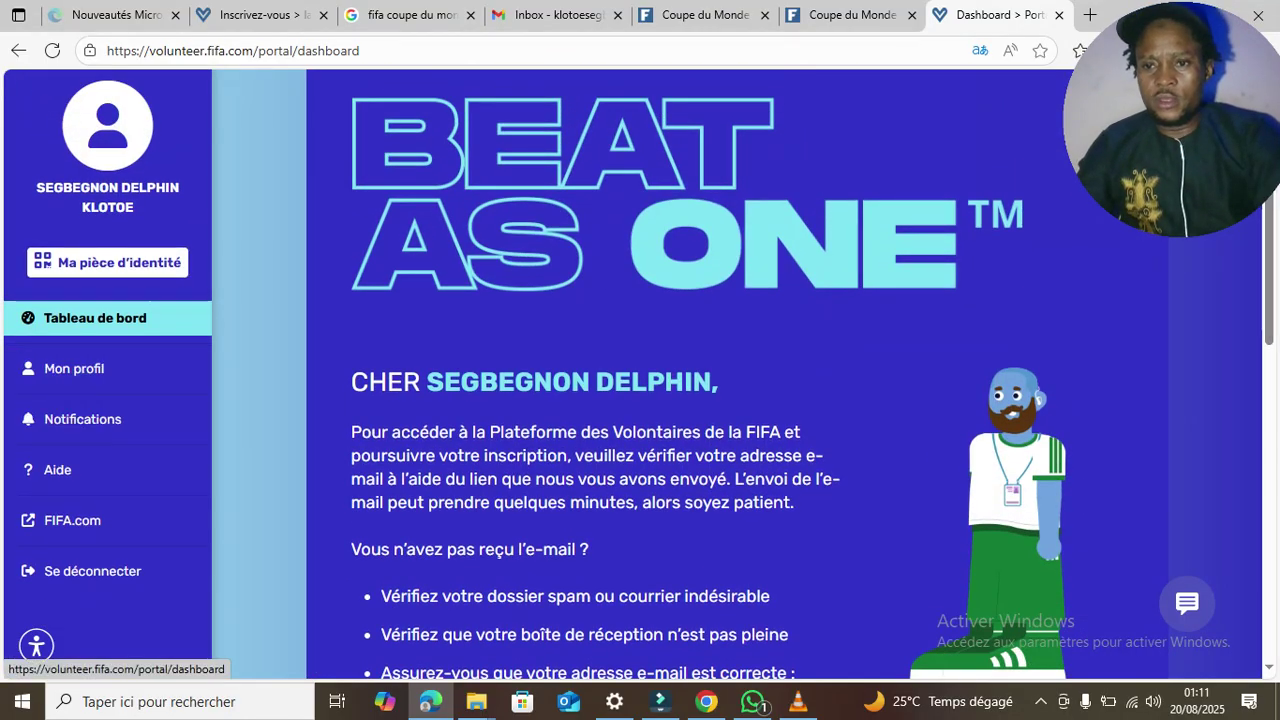
left_click(107, 262)
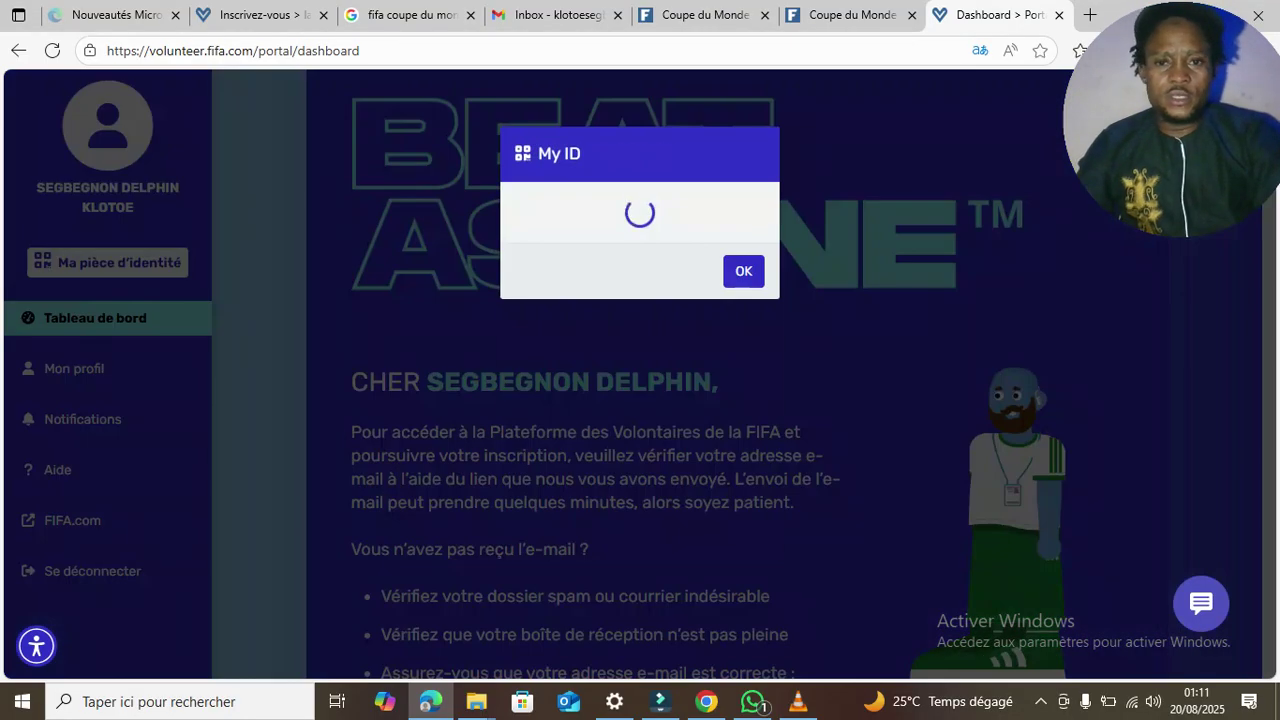
left_click(720, 523)
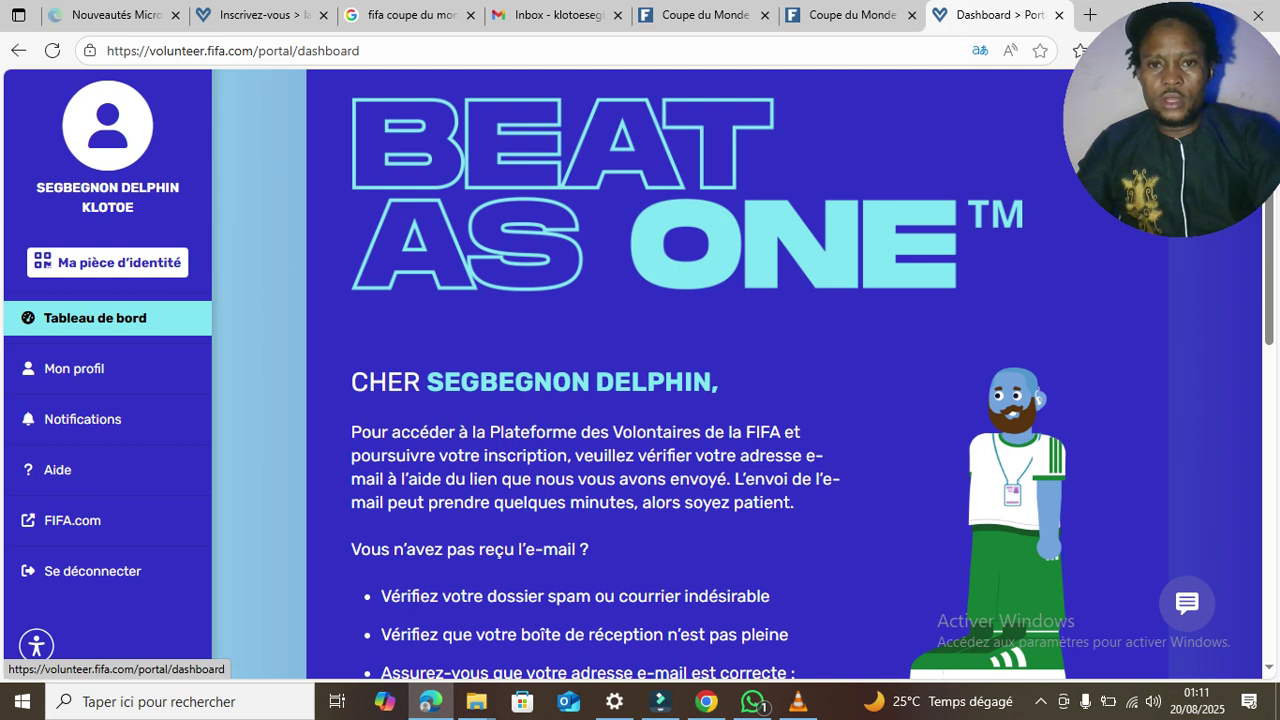
- Review the Mon profil details (Anglais, Afrique/Lagos time zone), then switch to the Gmail inbox
left_click(90, 368)
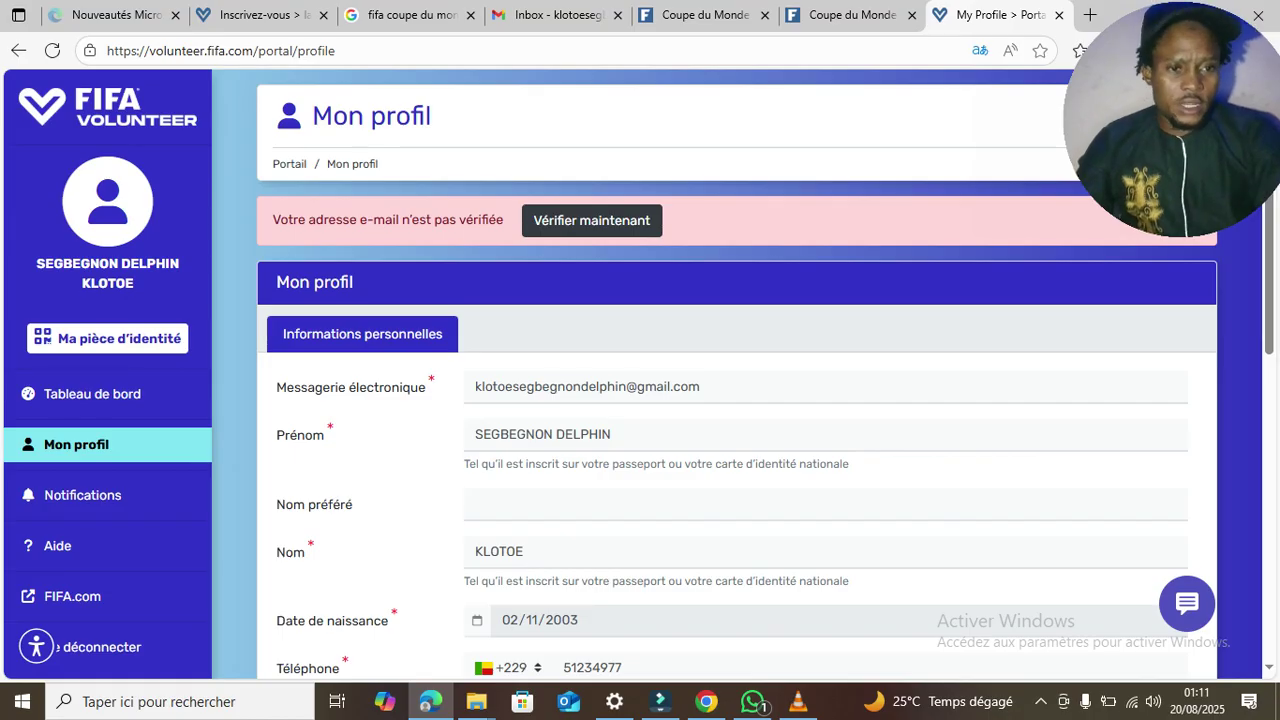
scroll(640, 400, "down", 1)
scroll(640, 400, "down", 1)
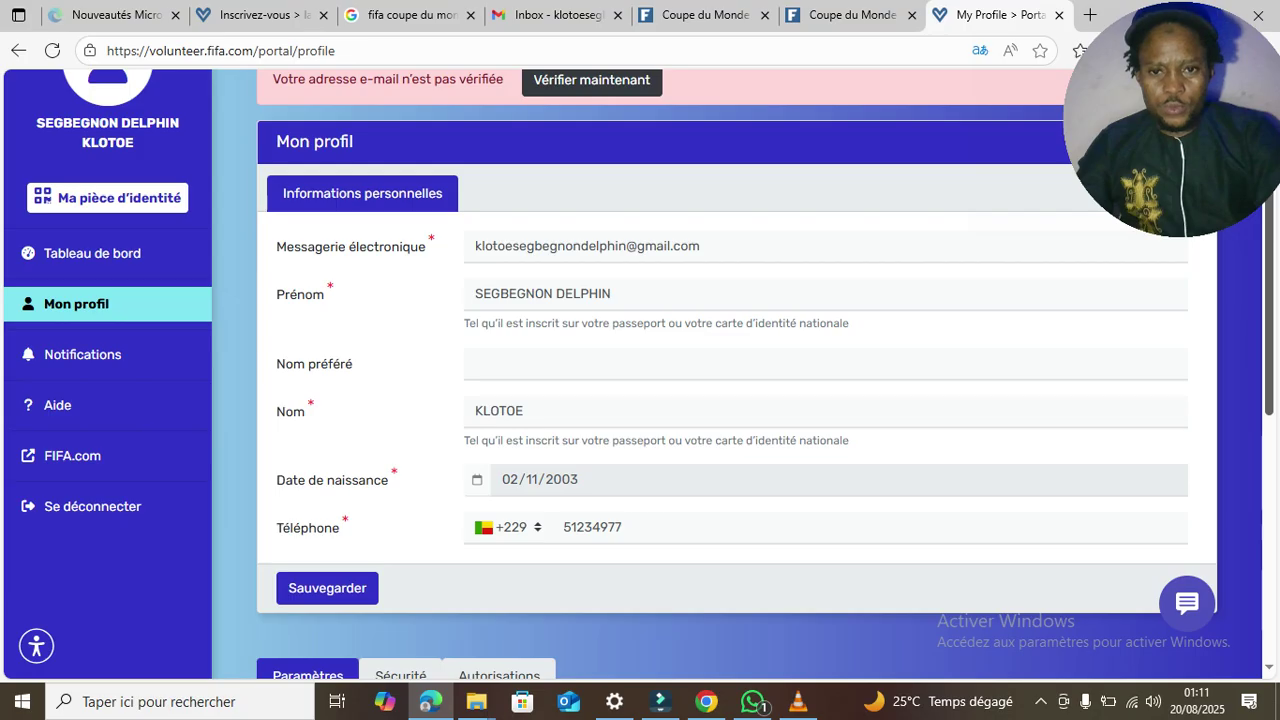
scroll(640, 400, "down", 3)
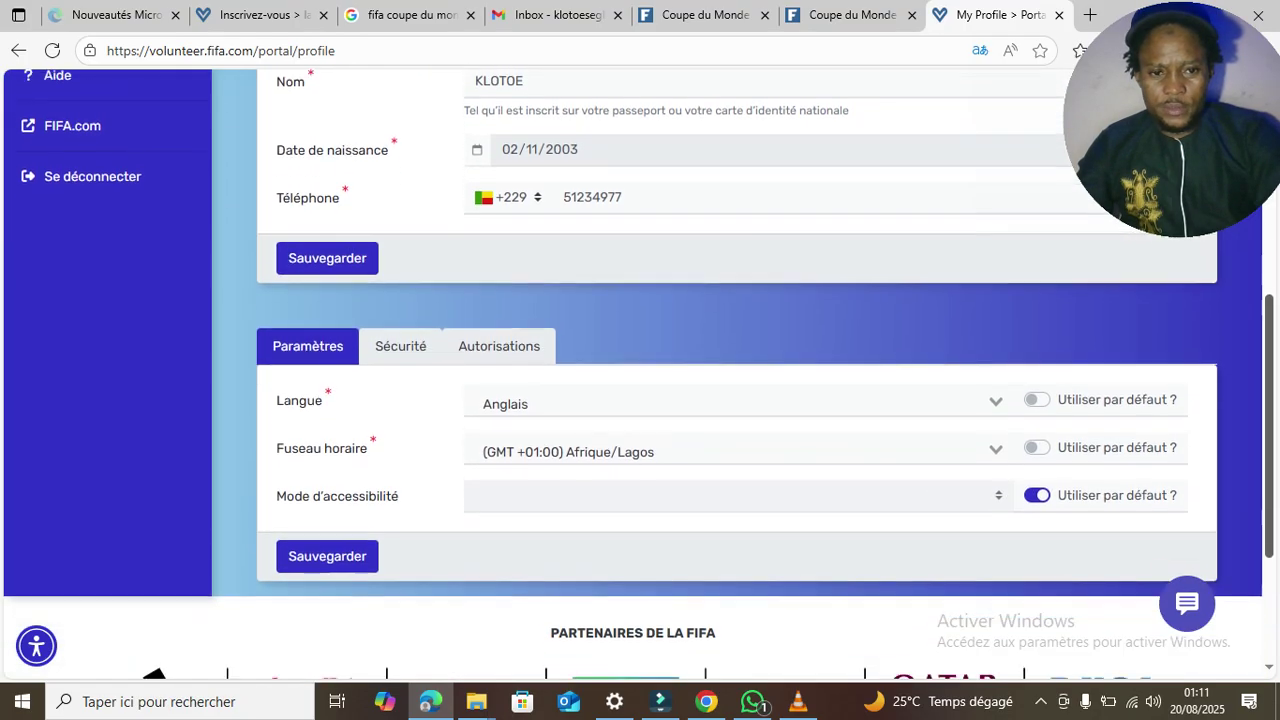
scroll(640, 400, "down", 2)
scroll(640, 400, "up", 2)
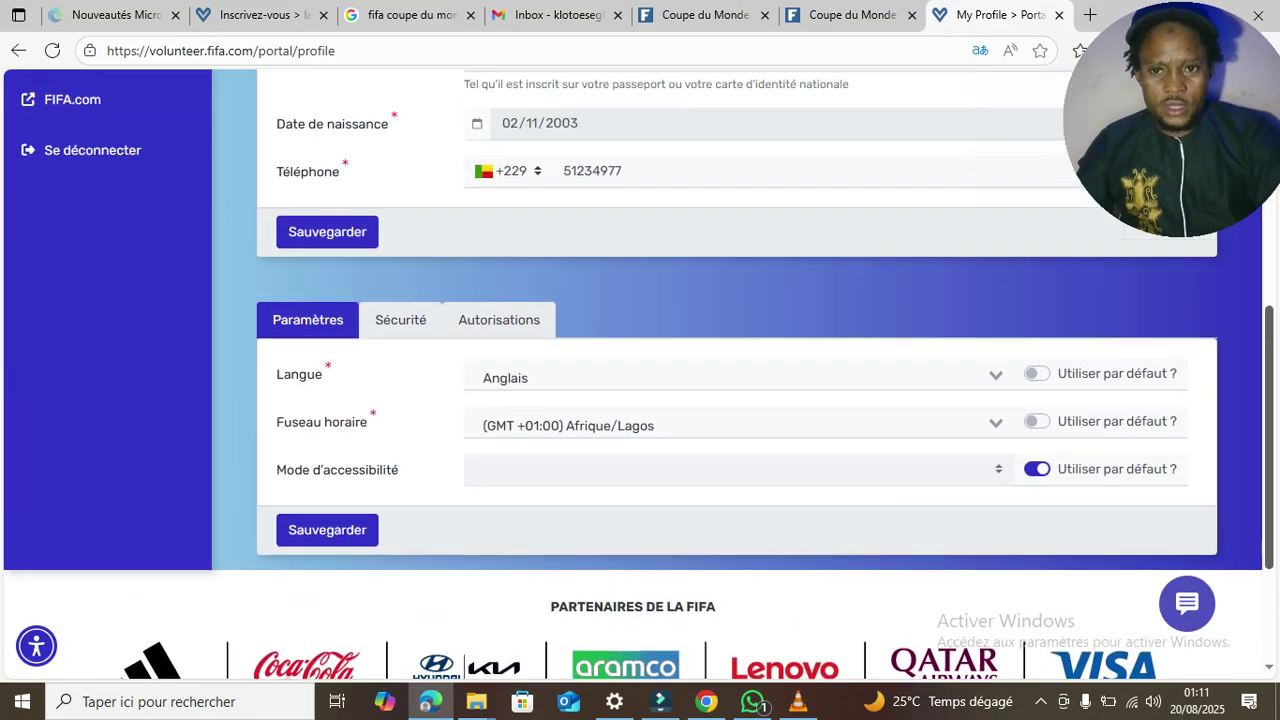
scroll(640, 400, "up", 5)
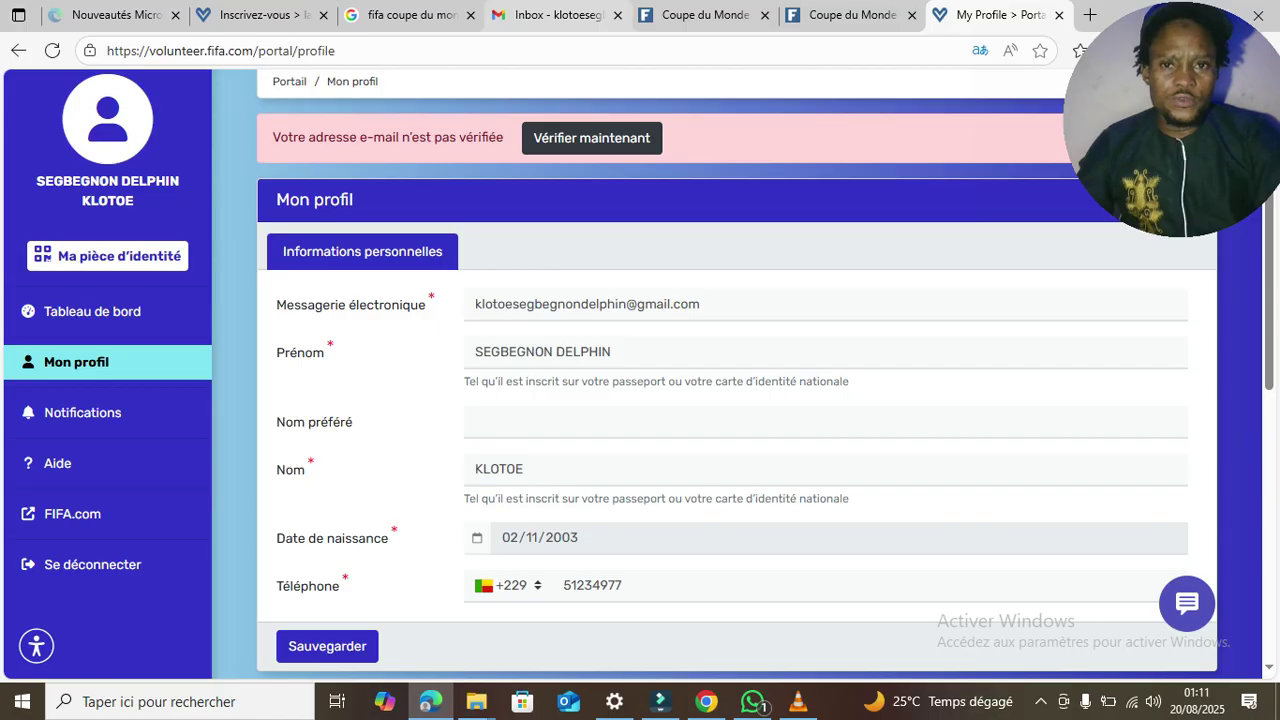
left_click(558, 16)
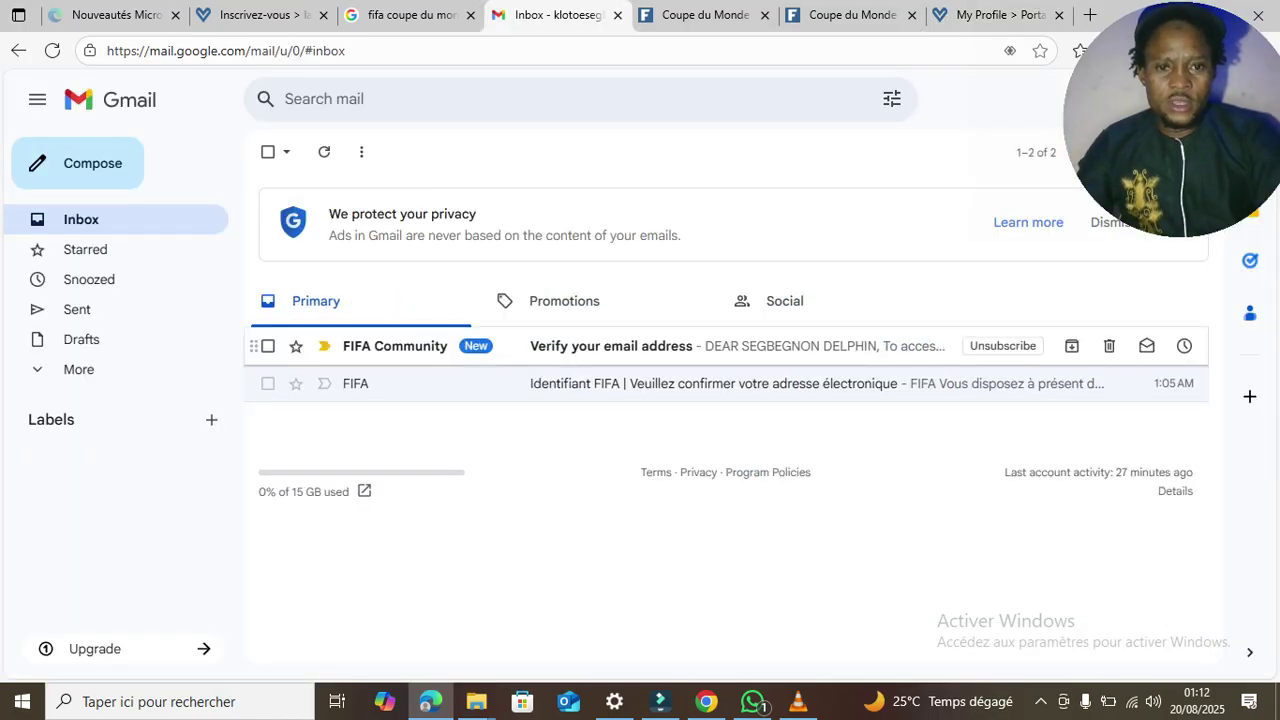
- Open FIFA Community's 'Verify your email address' message and confirm the address with VERIFY EMAIL ADDRESS
left_click(611, 346)
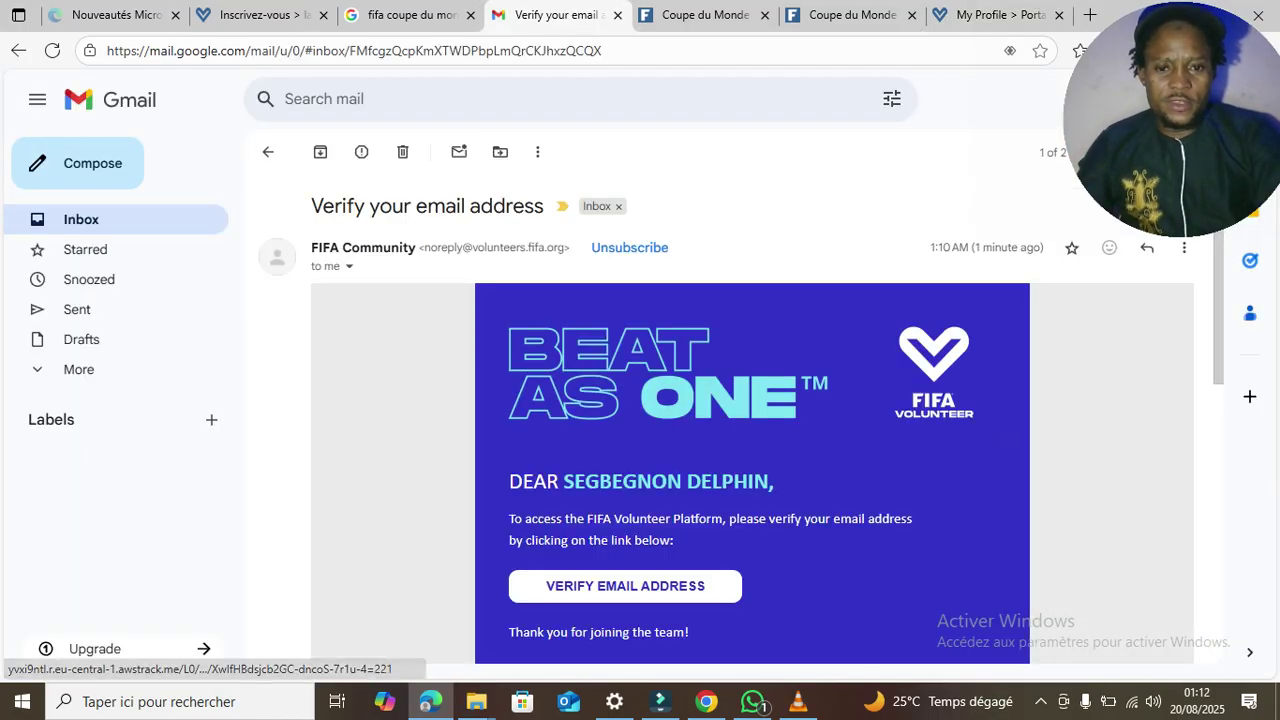
left_click(625, 586)
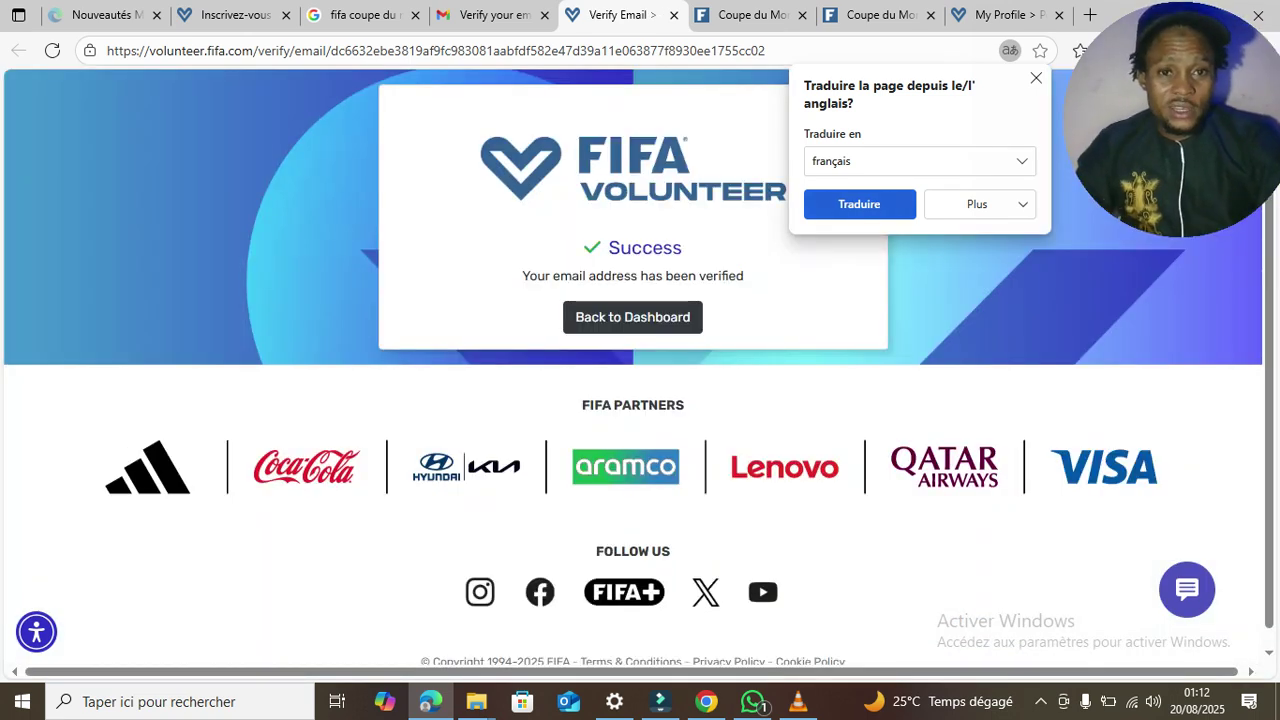
- Return to the dashboard and open the volunteer profile in a new tab, translated into French
left_click(859, 204)
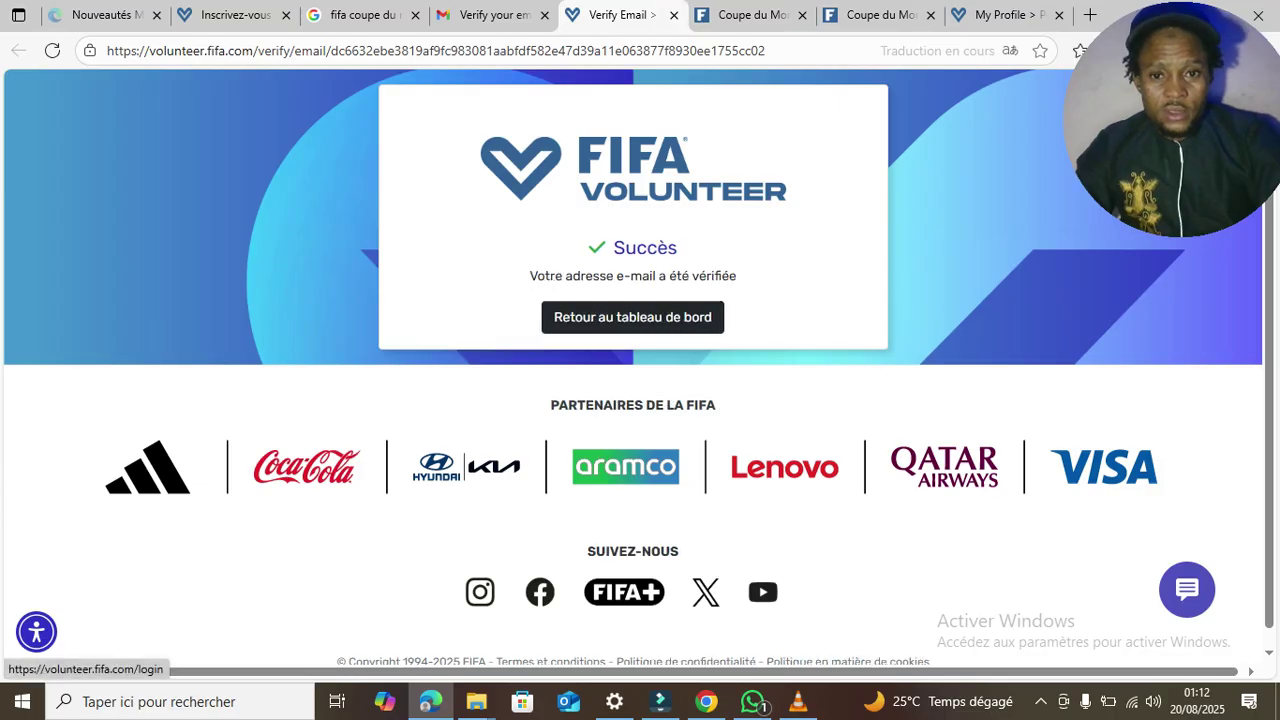
left_click(632, 317)
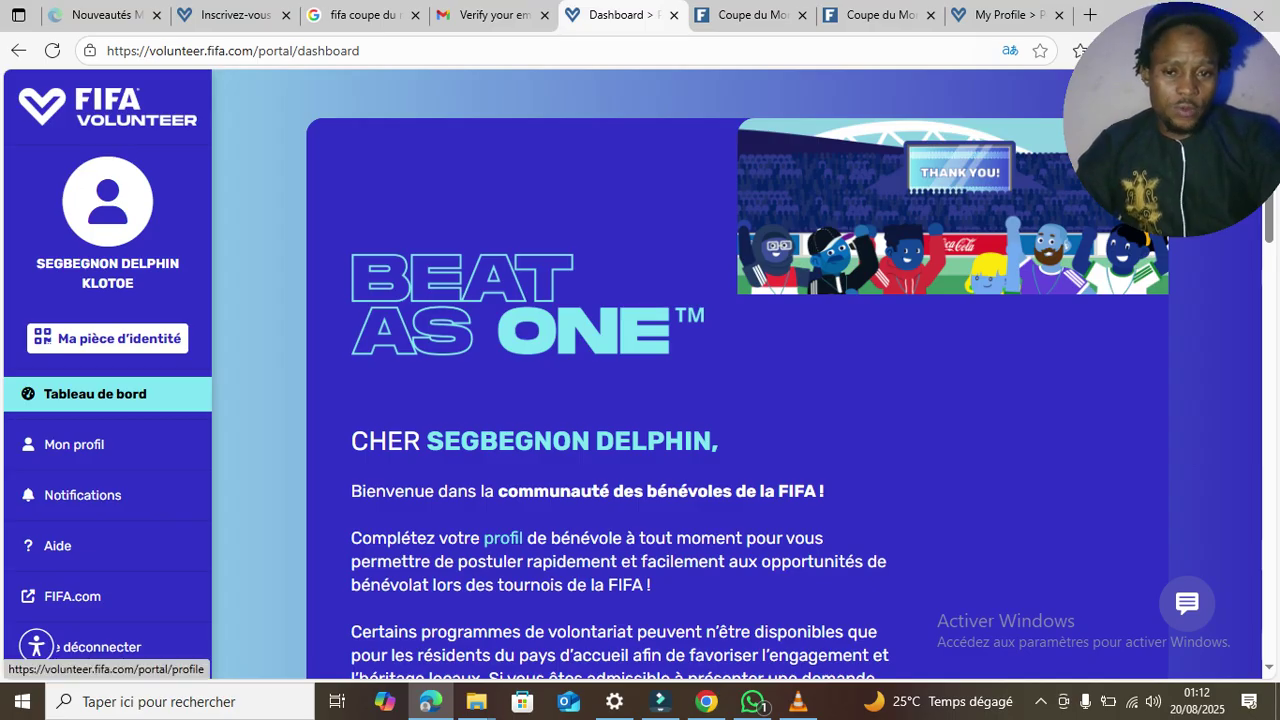
left_click(503, 538)
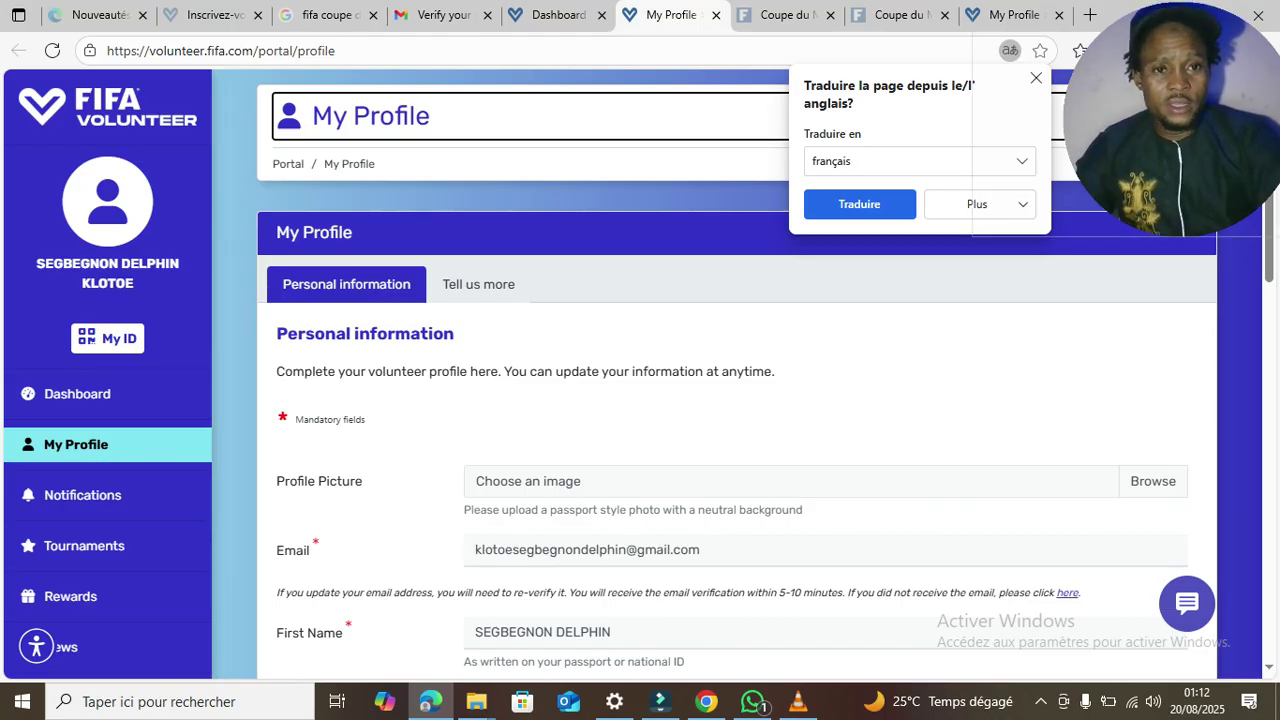
left_click(859, 204)
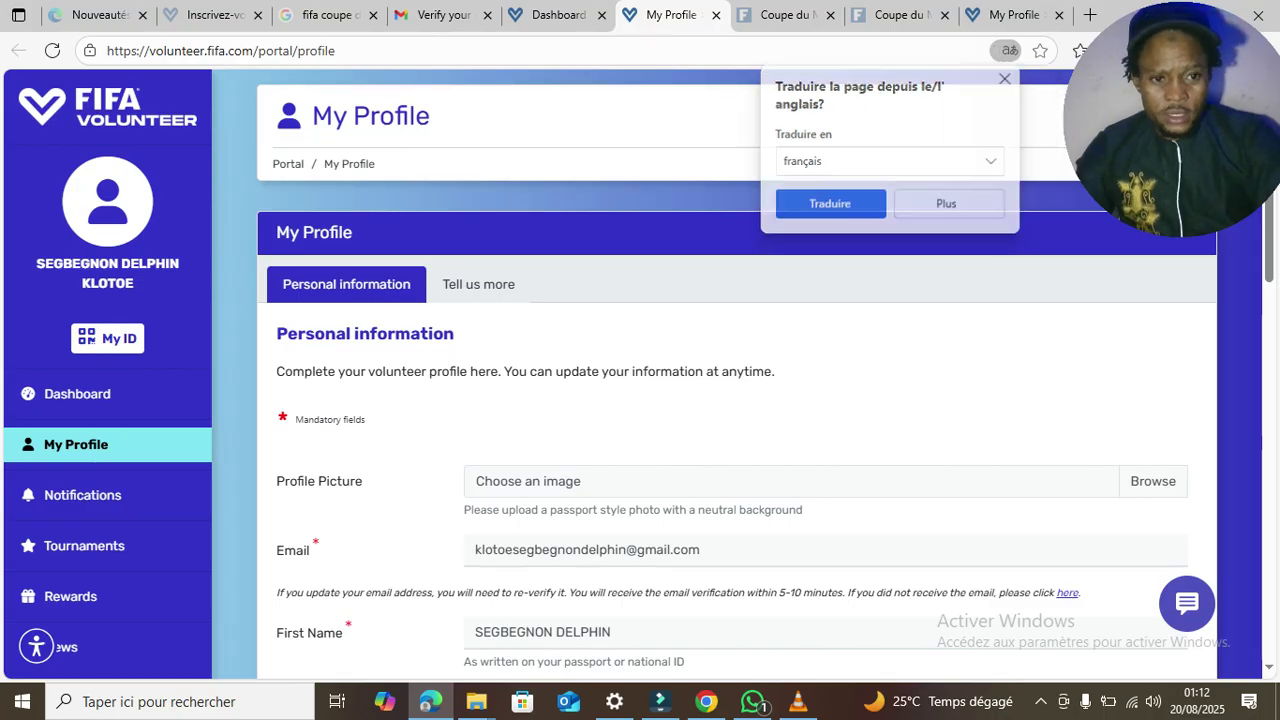
scroll(640, 374, "down", 1)
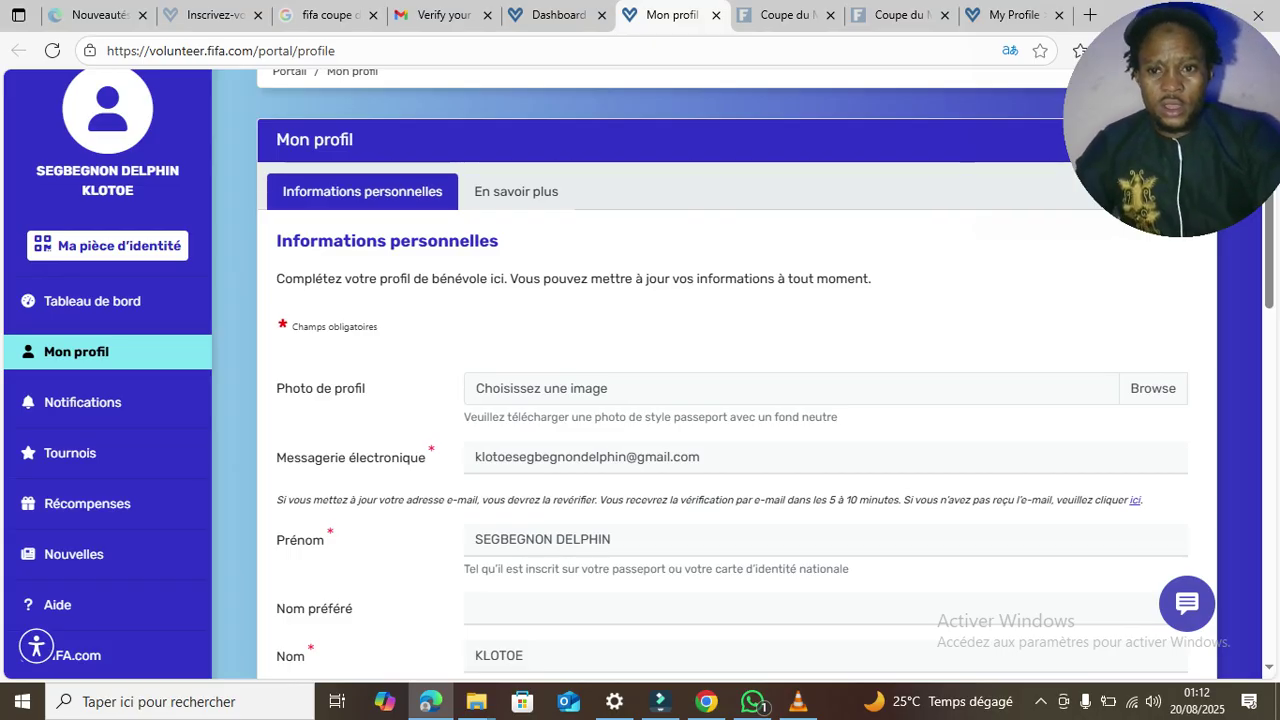
- Pick the newest WhatsApp photo from Bureau > 2025 VISA > MES VIDEO as the profile picture
left_click(1153, 389)
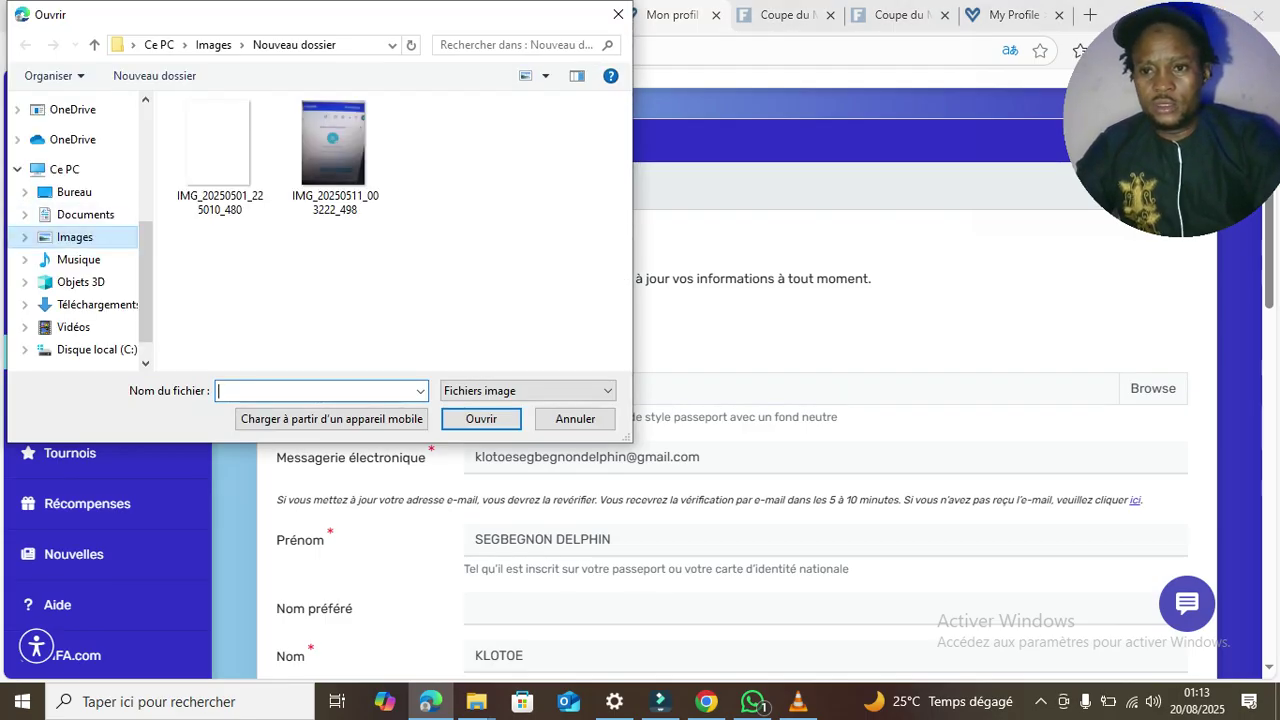
left_click(75, 237)
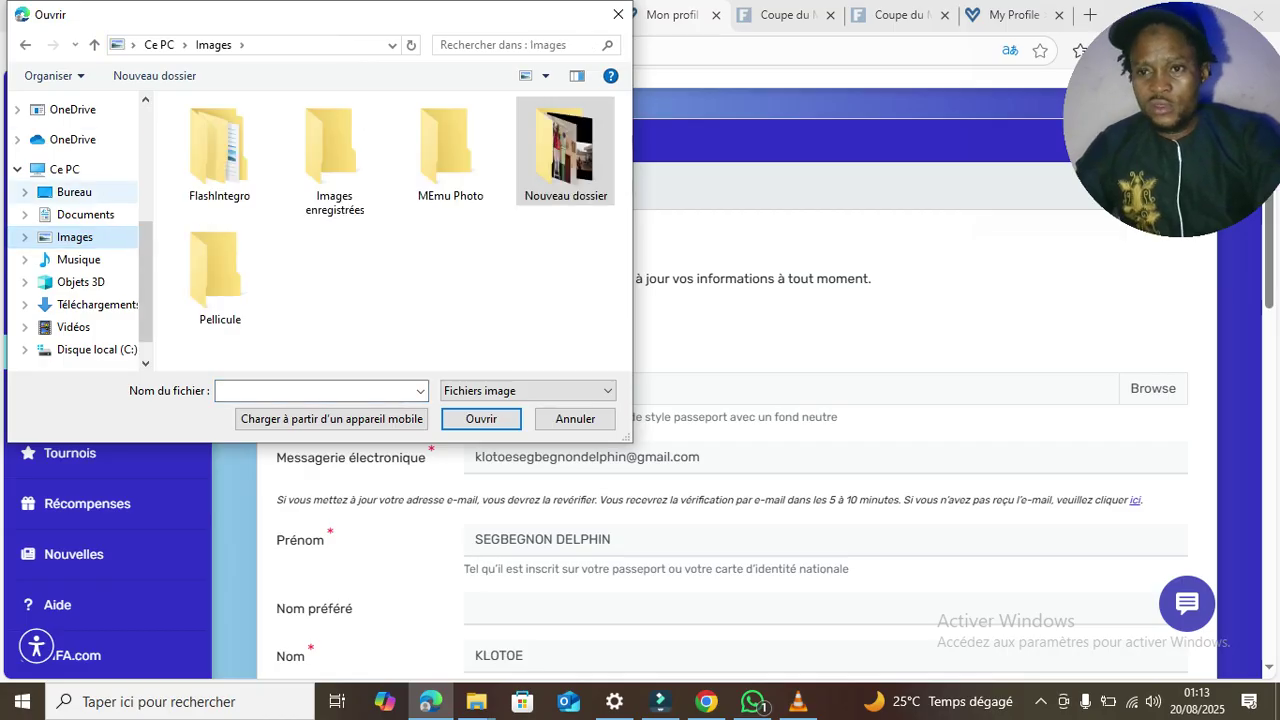
left_click(74, 192)
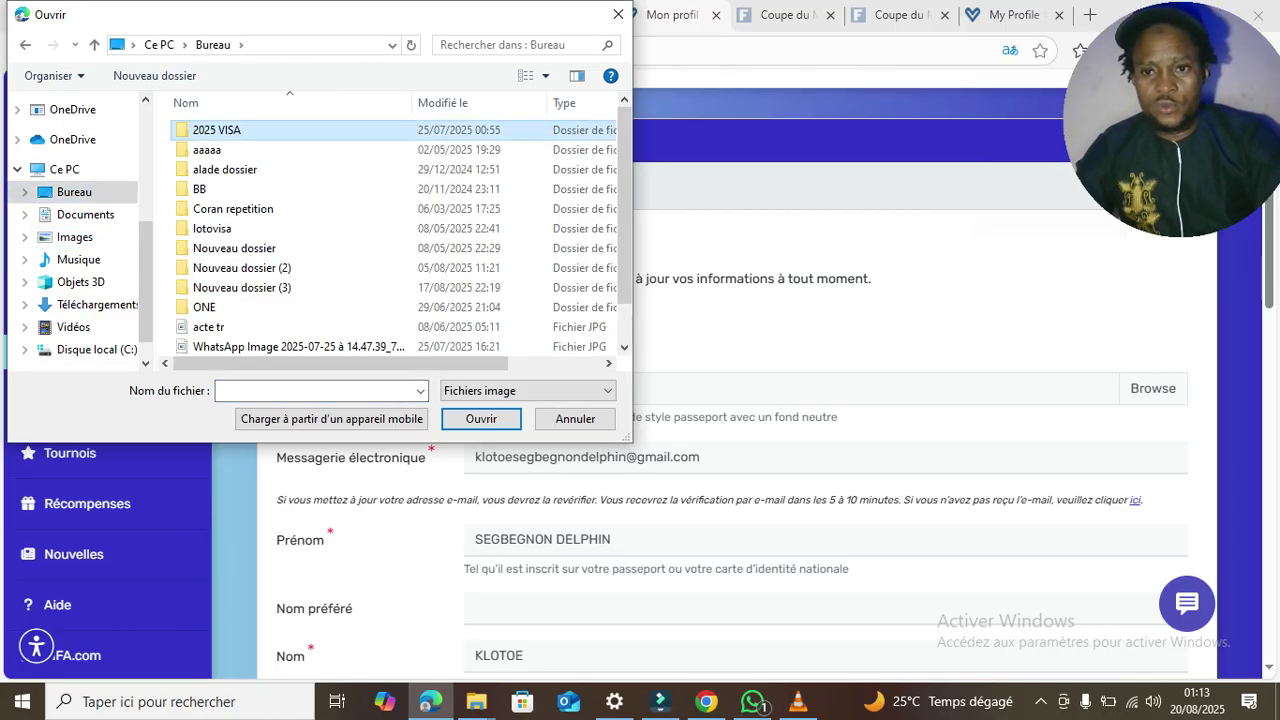
double_click(217, 130)
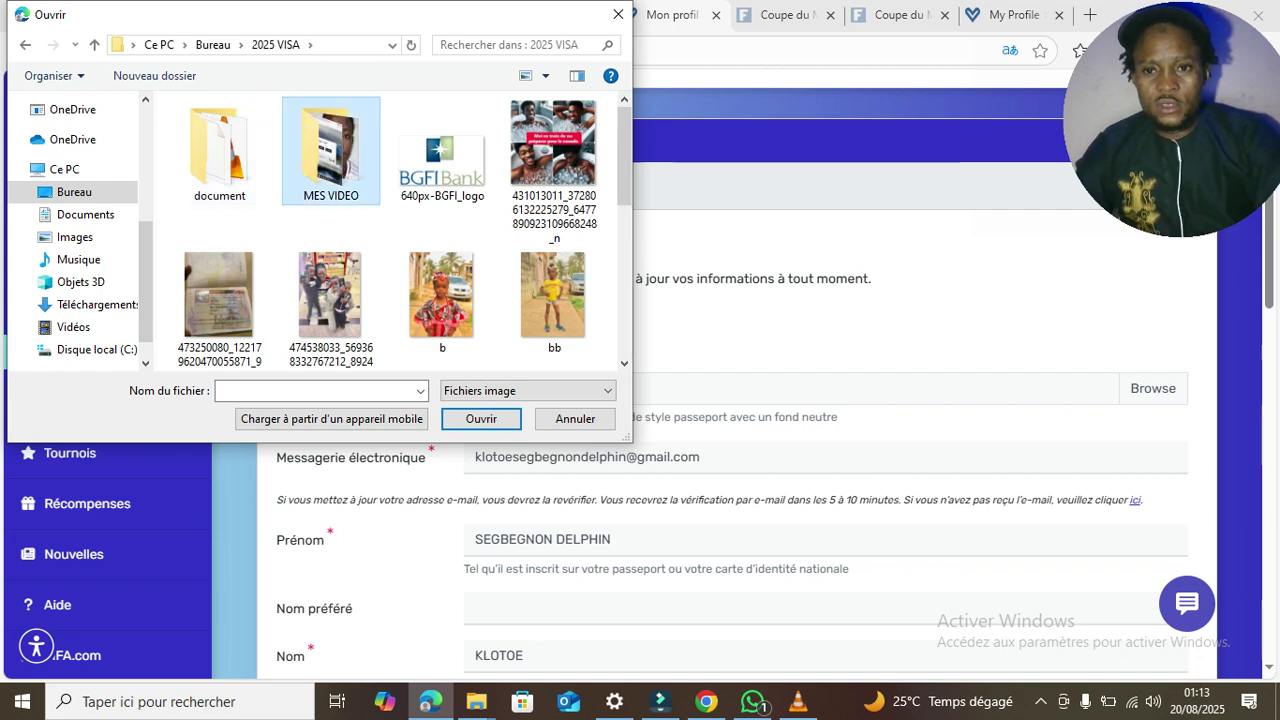
double_click(330, 150)
scroll(441, 160, "down", 5)
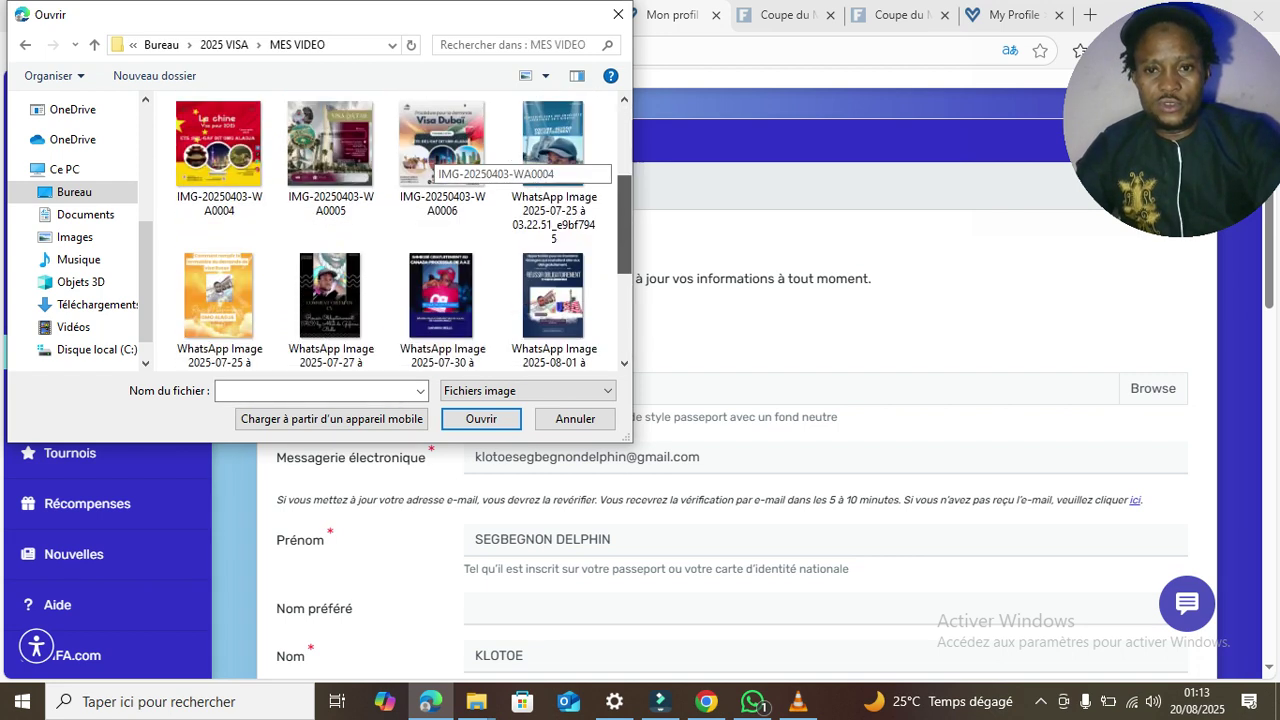
left_click(554, 290)
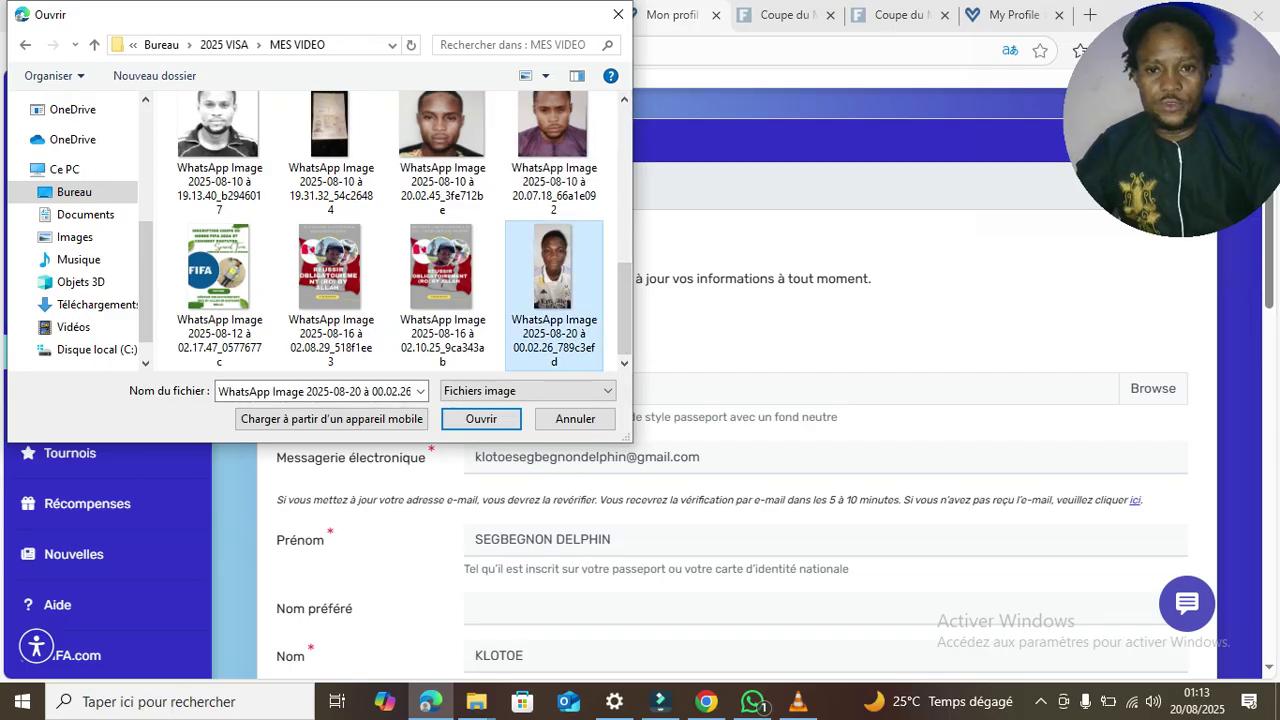
left_click(481, 419)
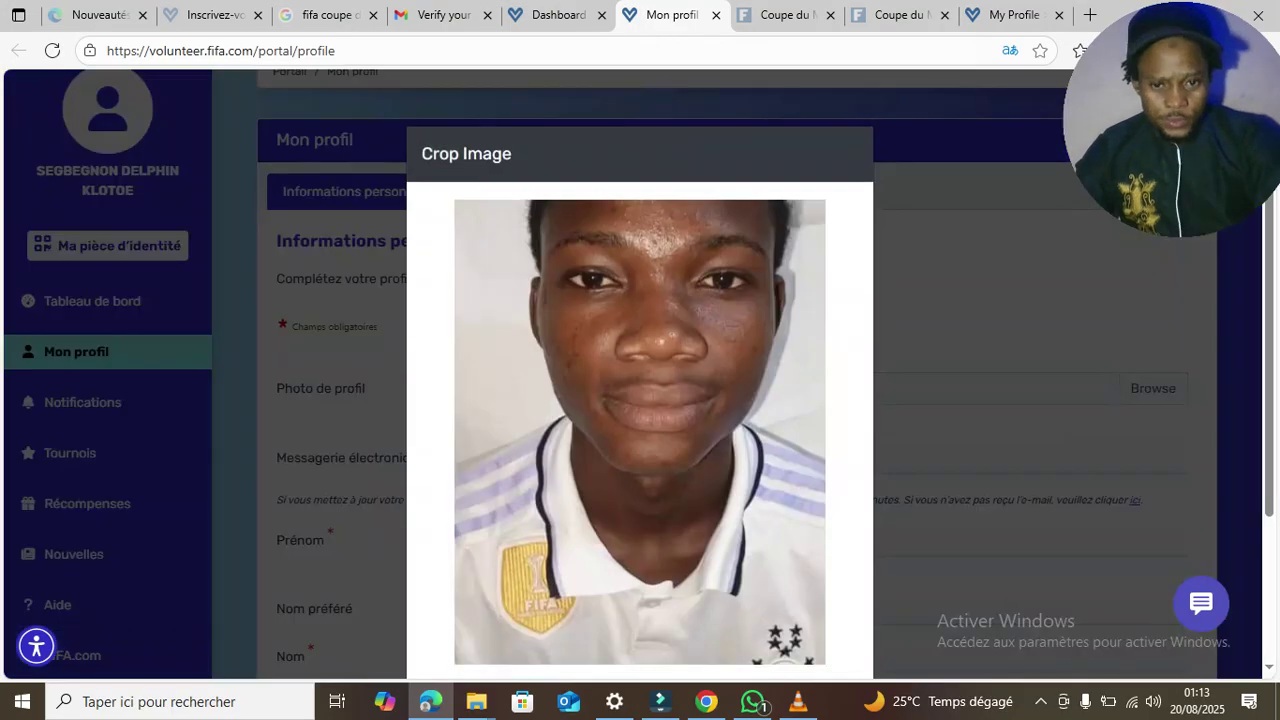
- Reposition the photo crop so the hair shows and save it with Sauvegarder
scroll(640, 400, "down", 3)
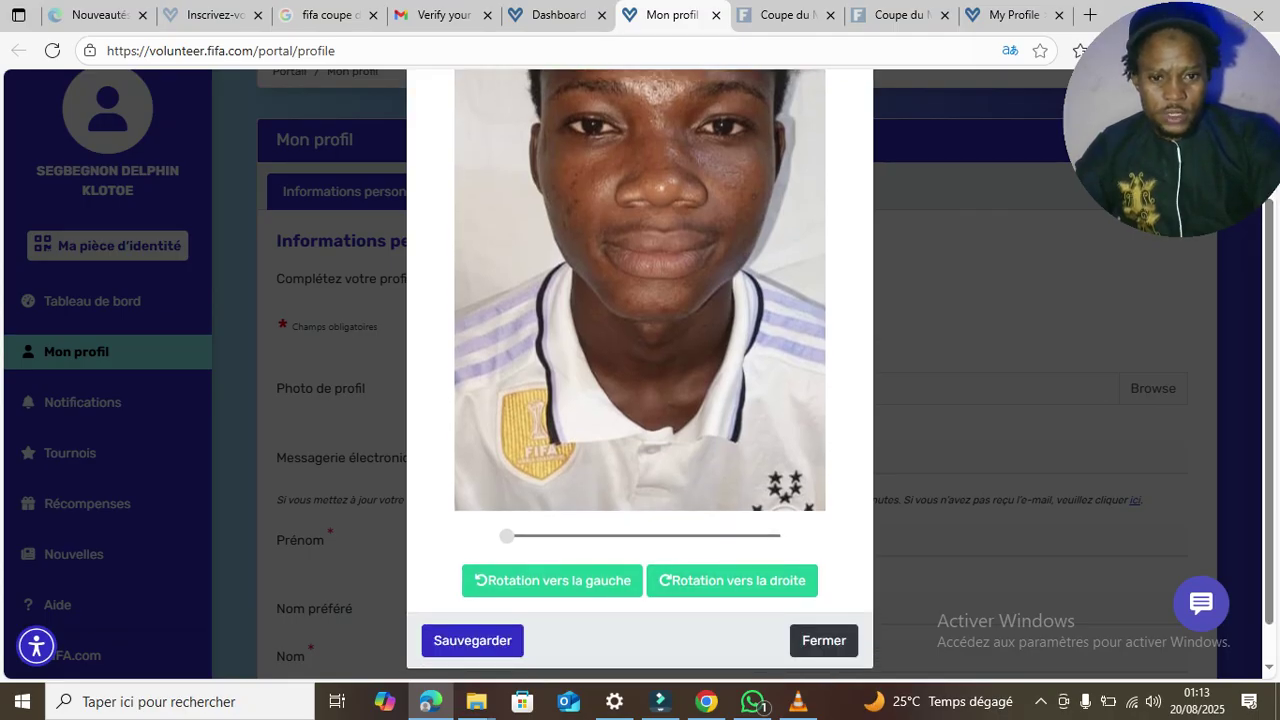
left_click_drag(640, 260, 640, 409)
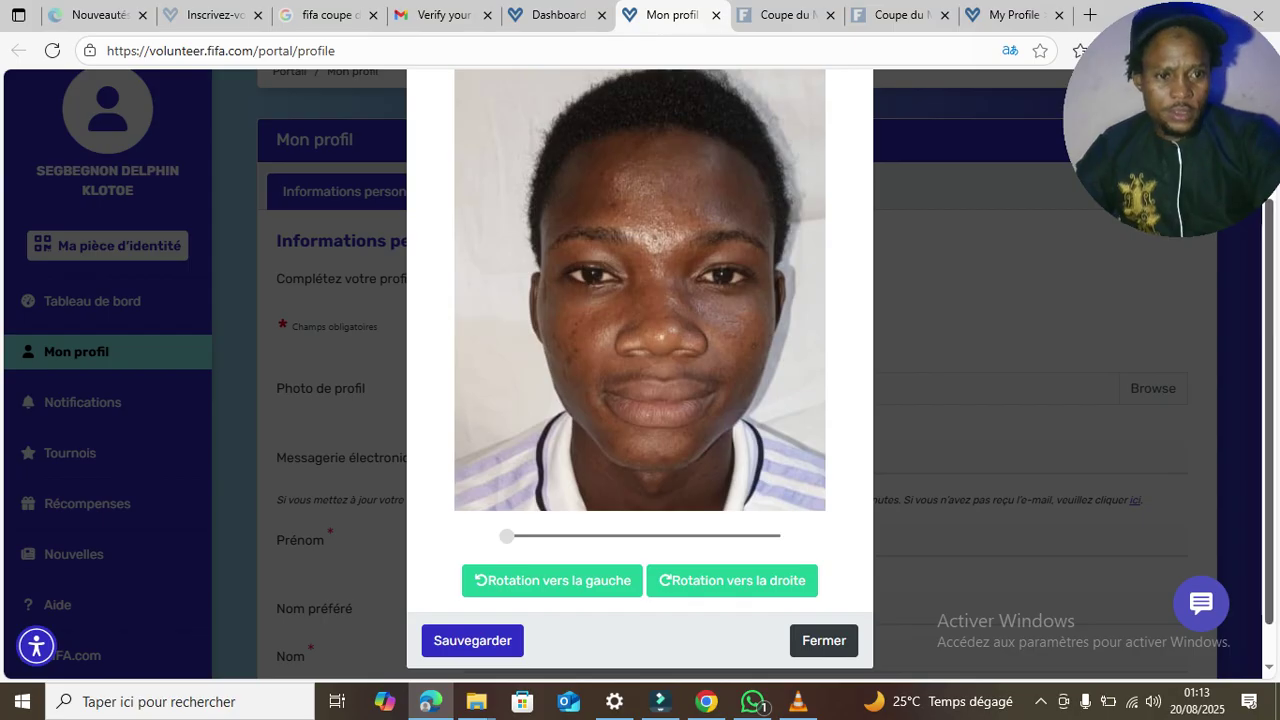
scroll(640, 370, "up", 1)
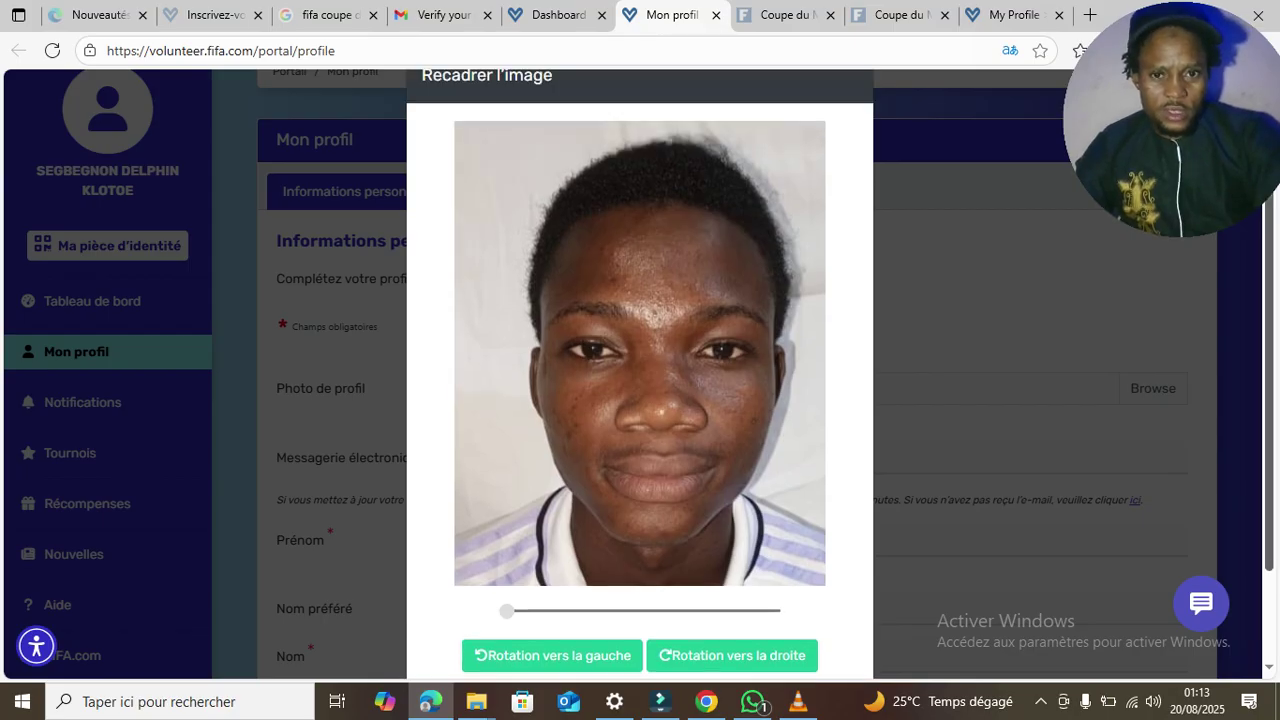
scroll(640, 370, "down", 2)
left_click(472, 594)
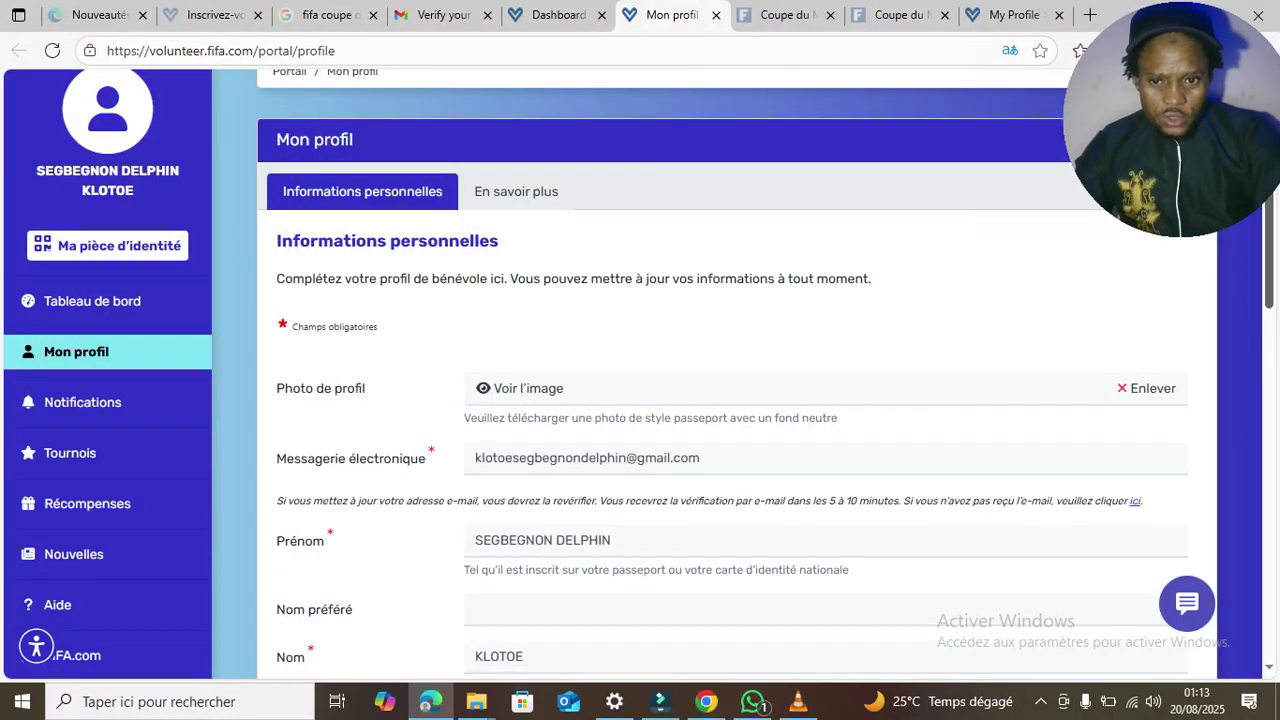
- Answer Non to the accessibility-needs question and save, which fails because Nationalité is required
scroll(640, 370, "down", 2)
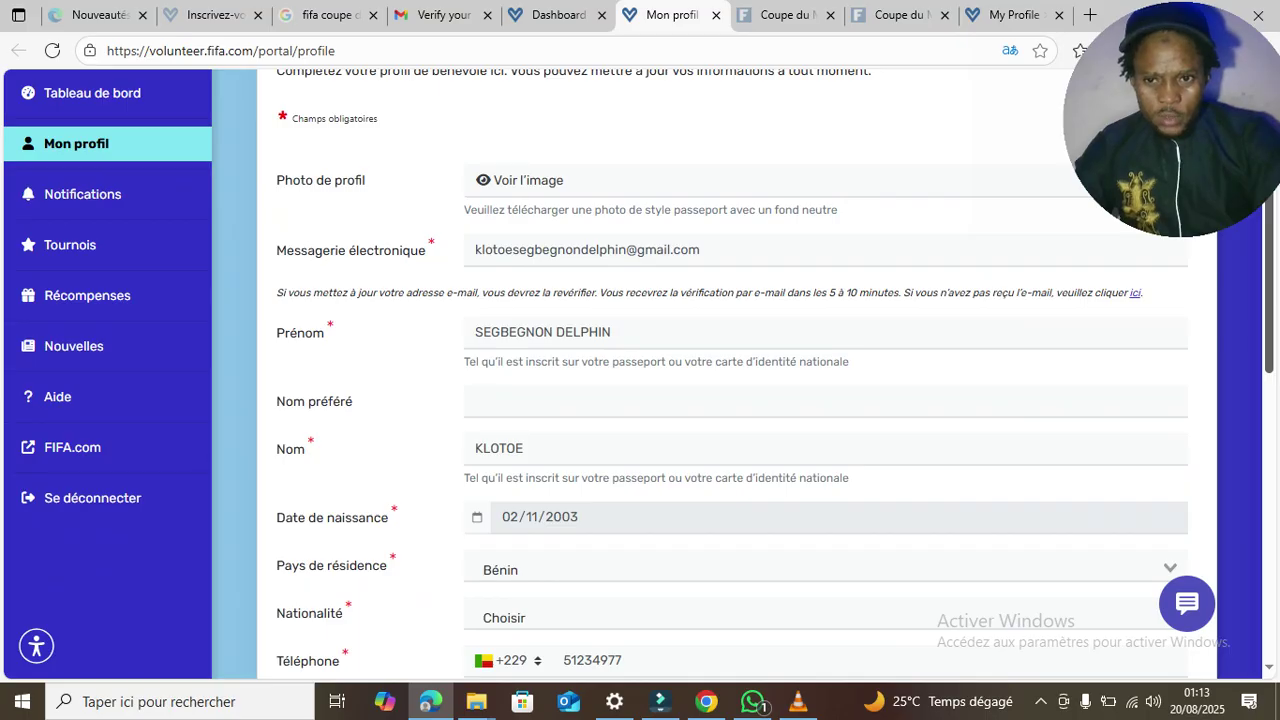
scroll(640, 370, "down", 1)
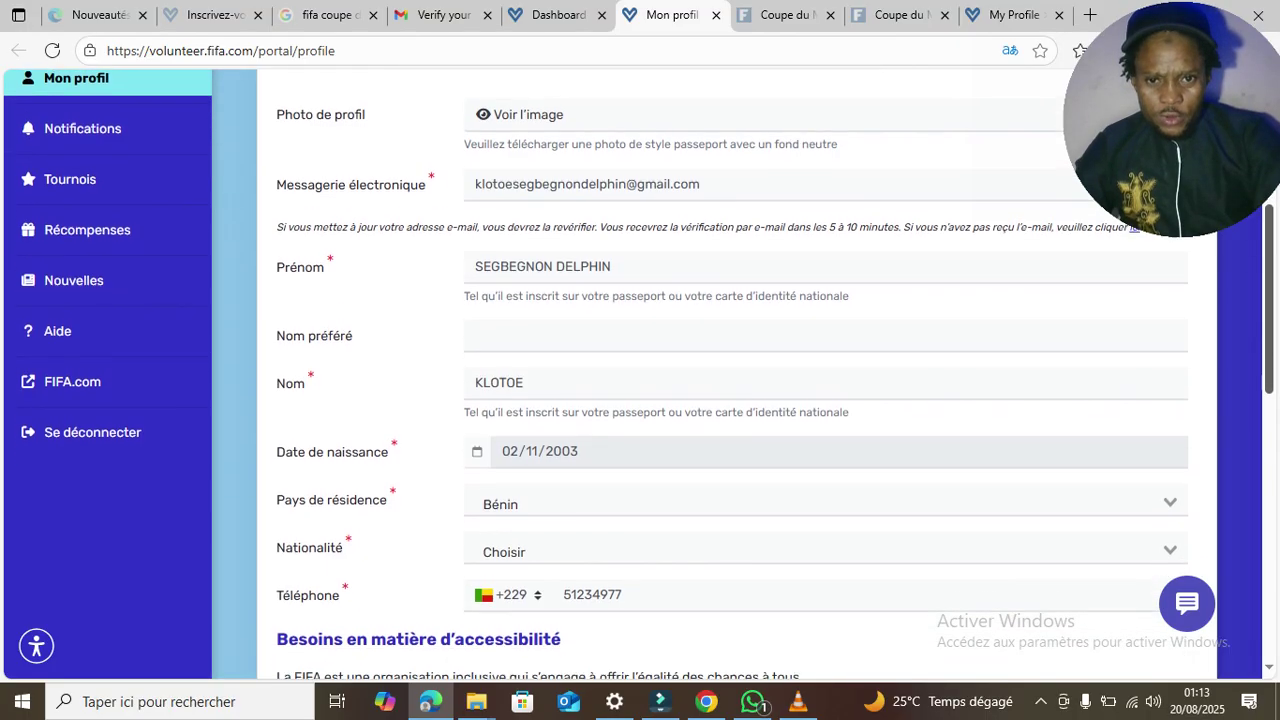
scroll(640, 370, "down", 2)
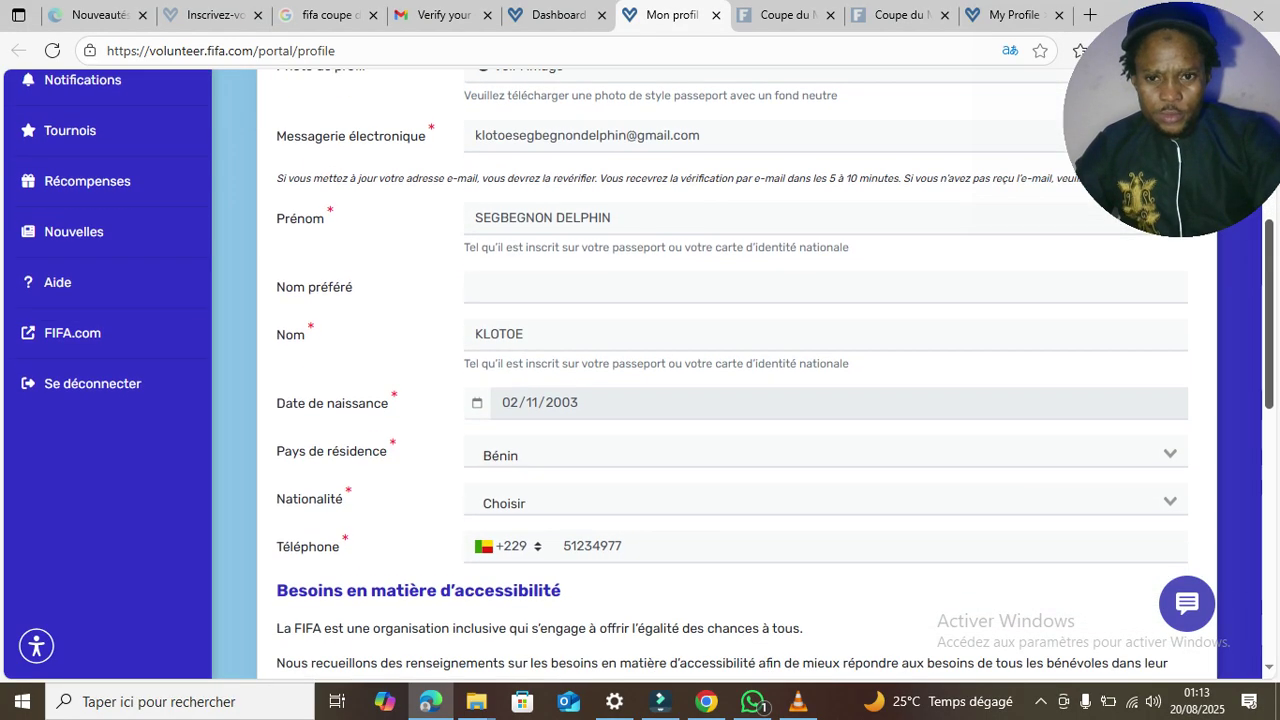
scroll(640, 370, "down", 1)
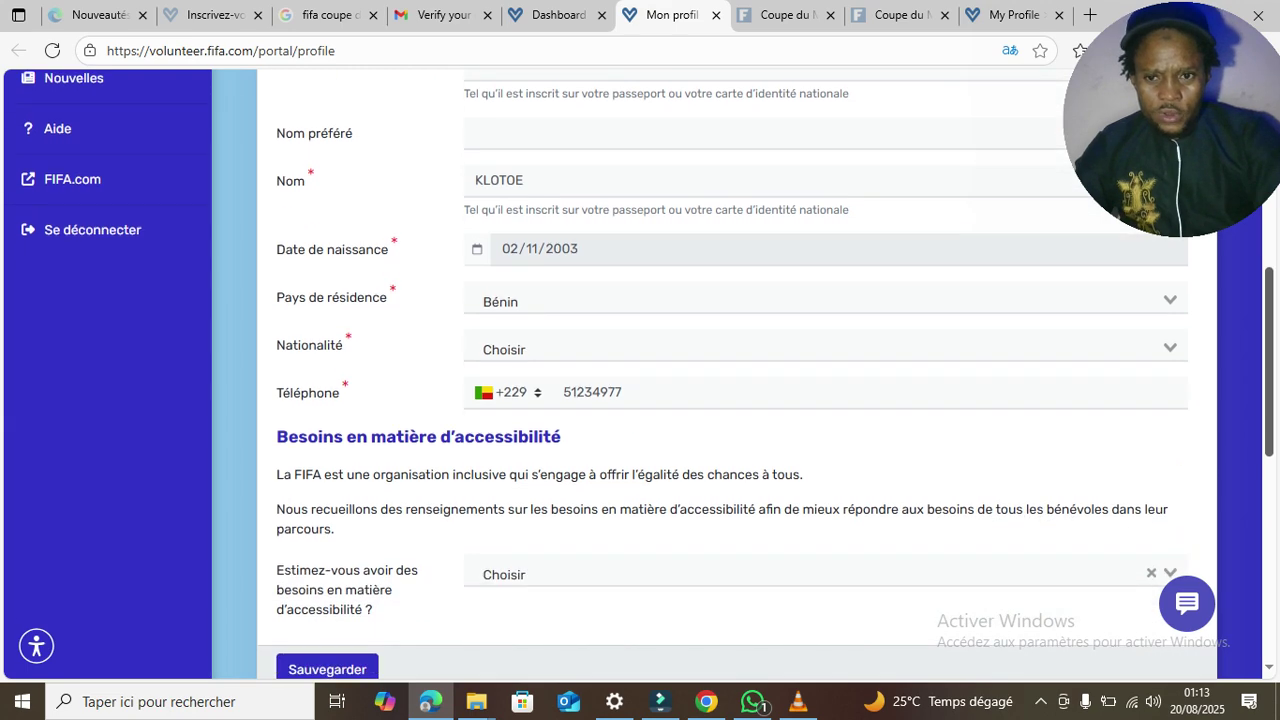
scroll(640, 370, "down", 1)
scroll(640, 370, "down", 2)
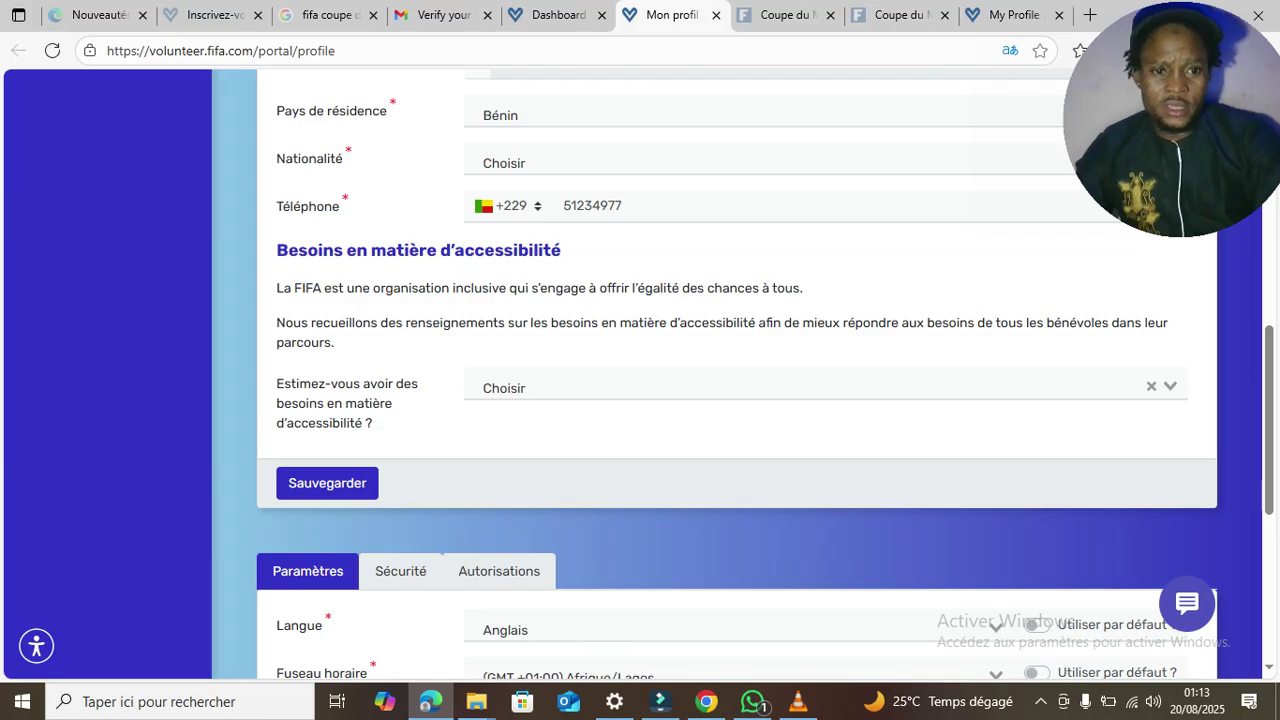
left_click(826, 387)
key("Down")
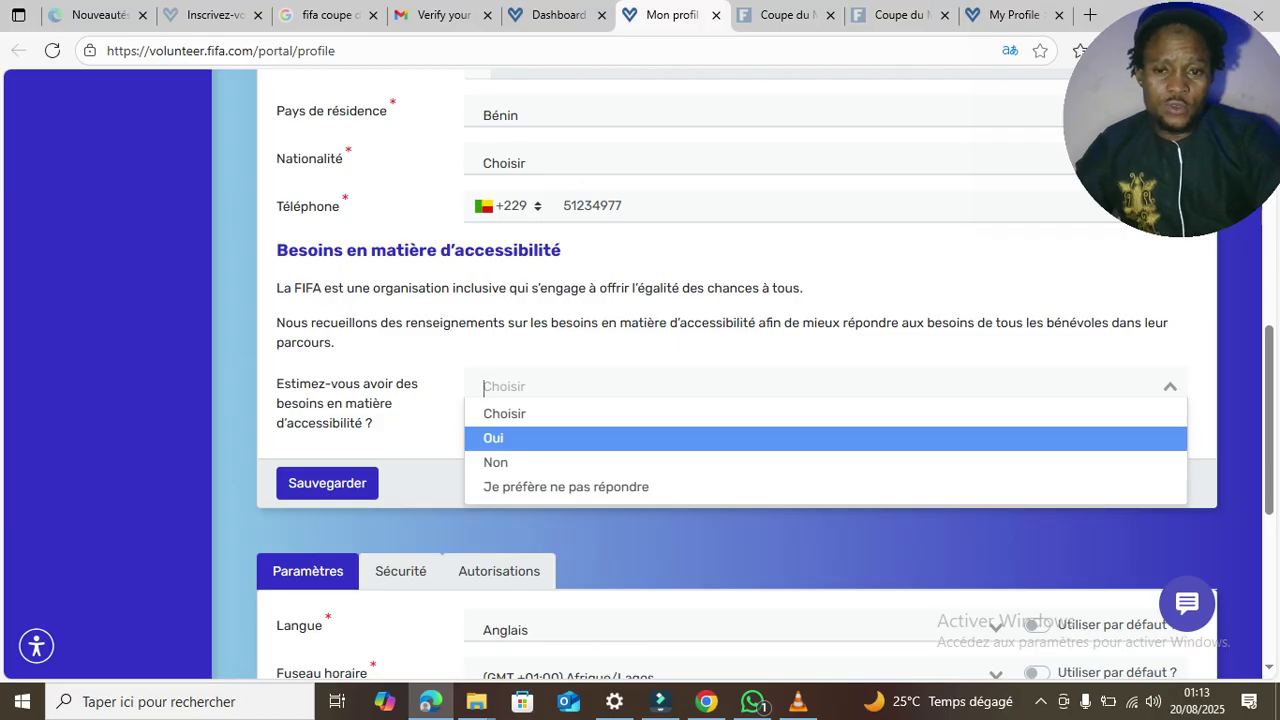
key("Down")
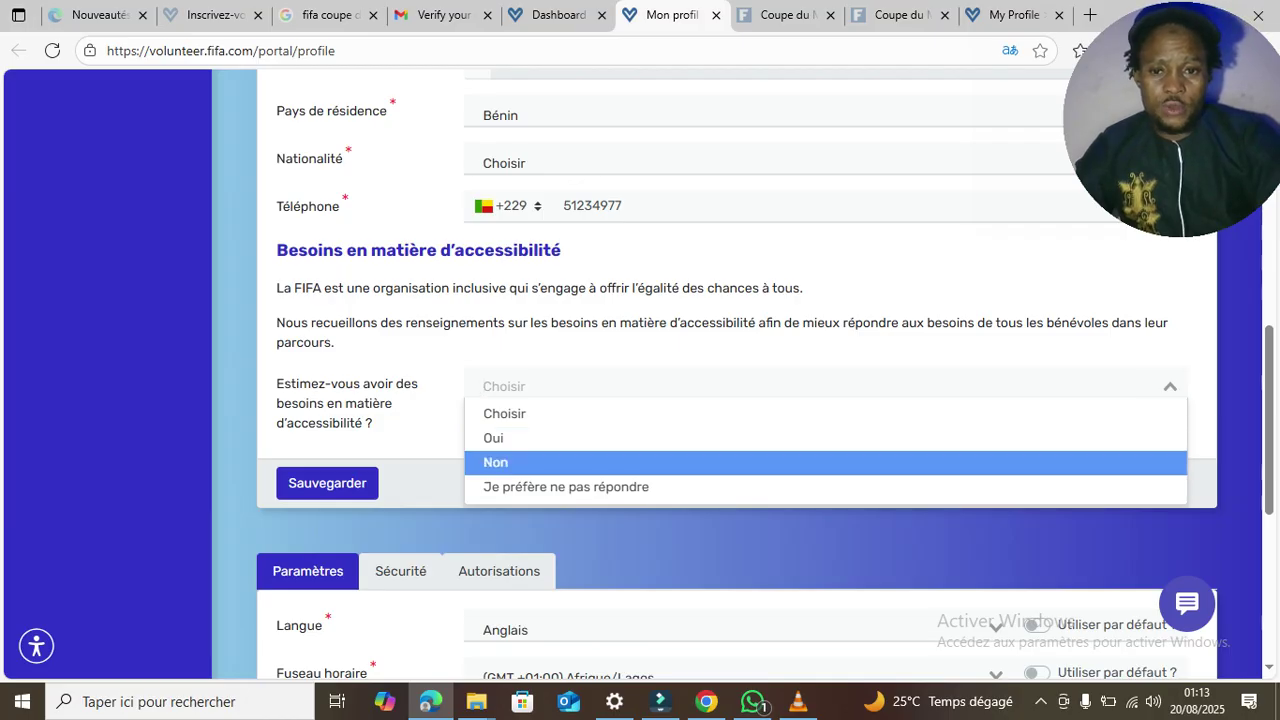
key("Return")
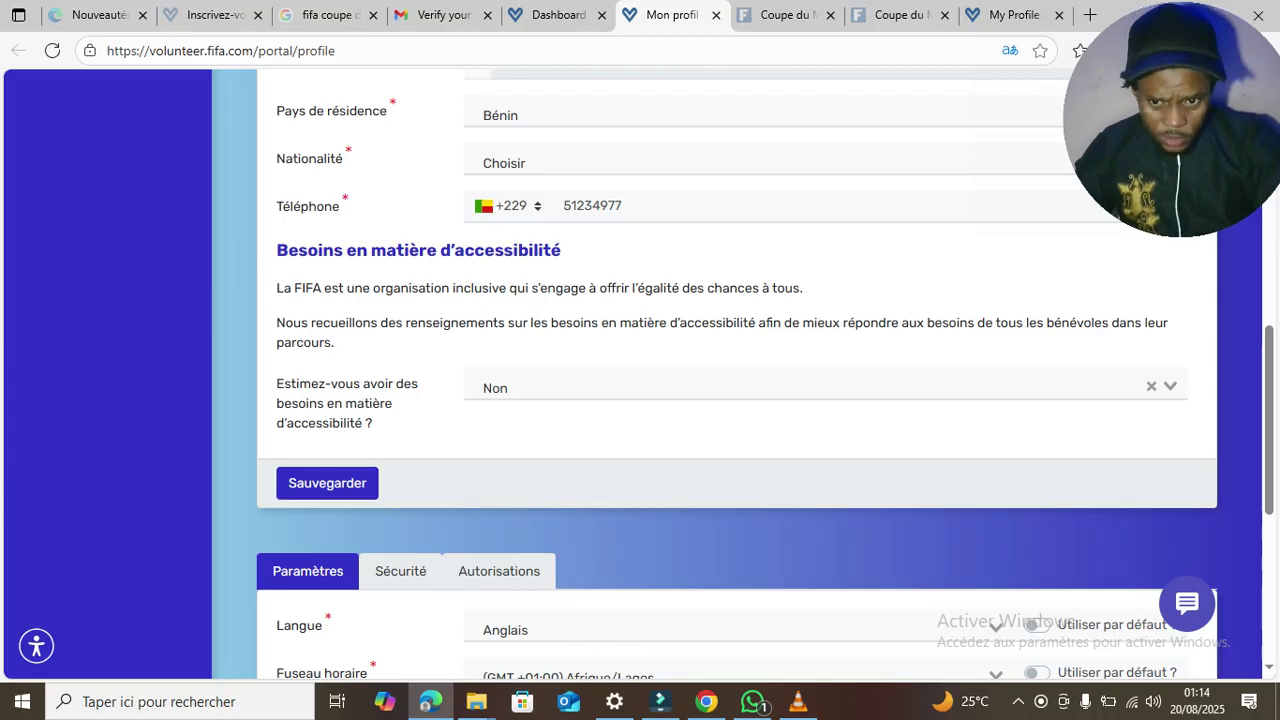
key("Tab")
key("Return")
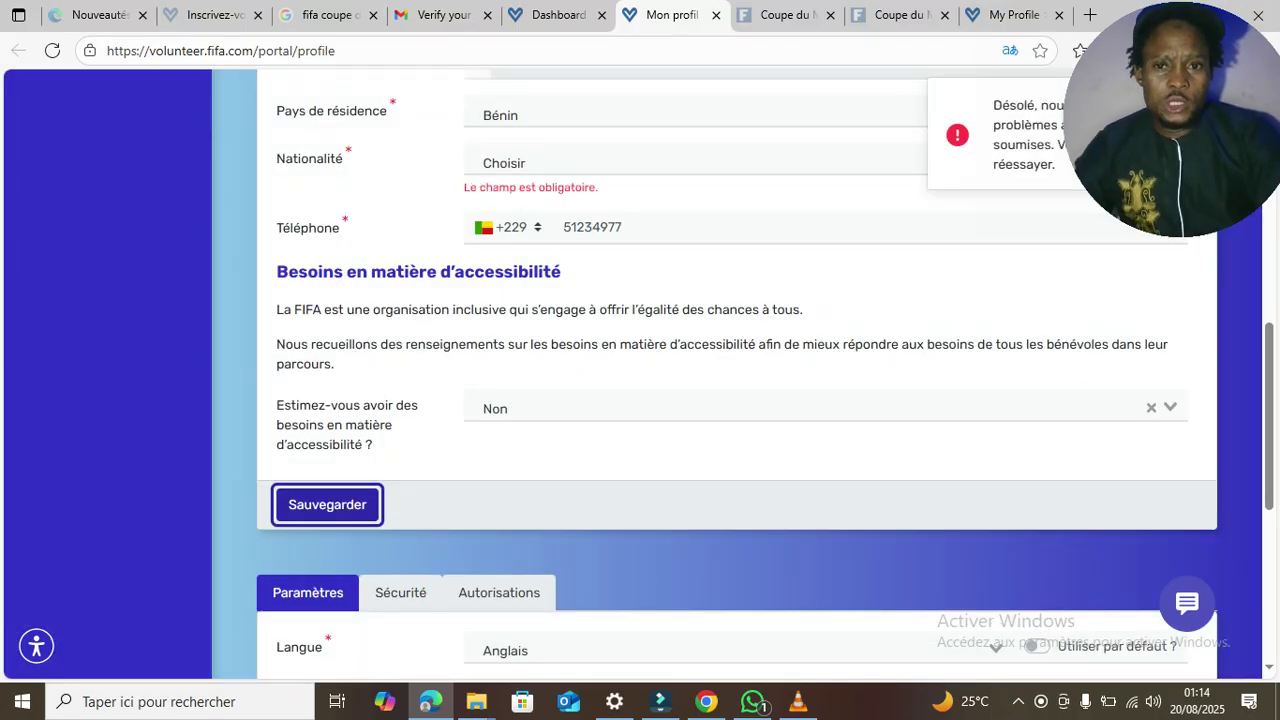
- Set Nationalité to Bénin and submit the personal information again with Sauvegarder
left_click(694, 162)
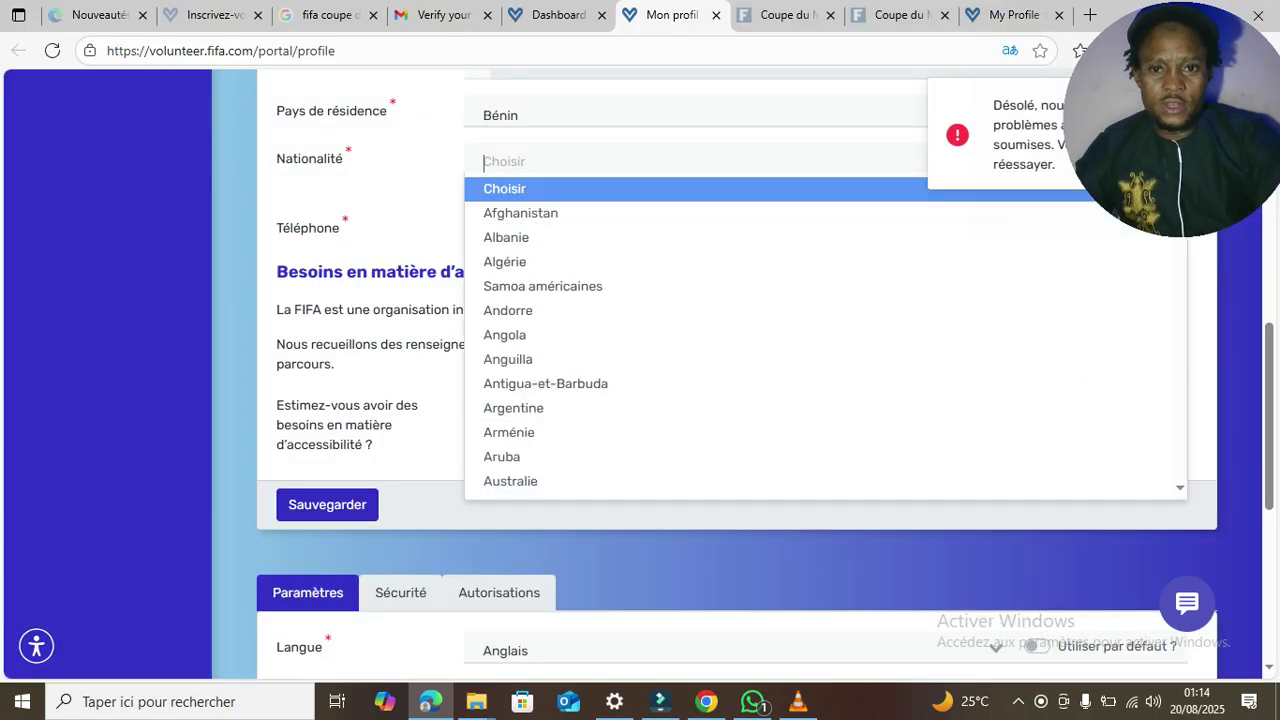
type("BE")
key("Down")
key("Down")
key("Down")
key("Return")
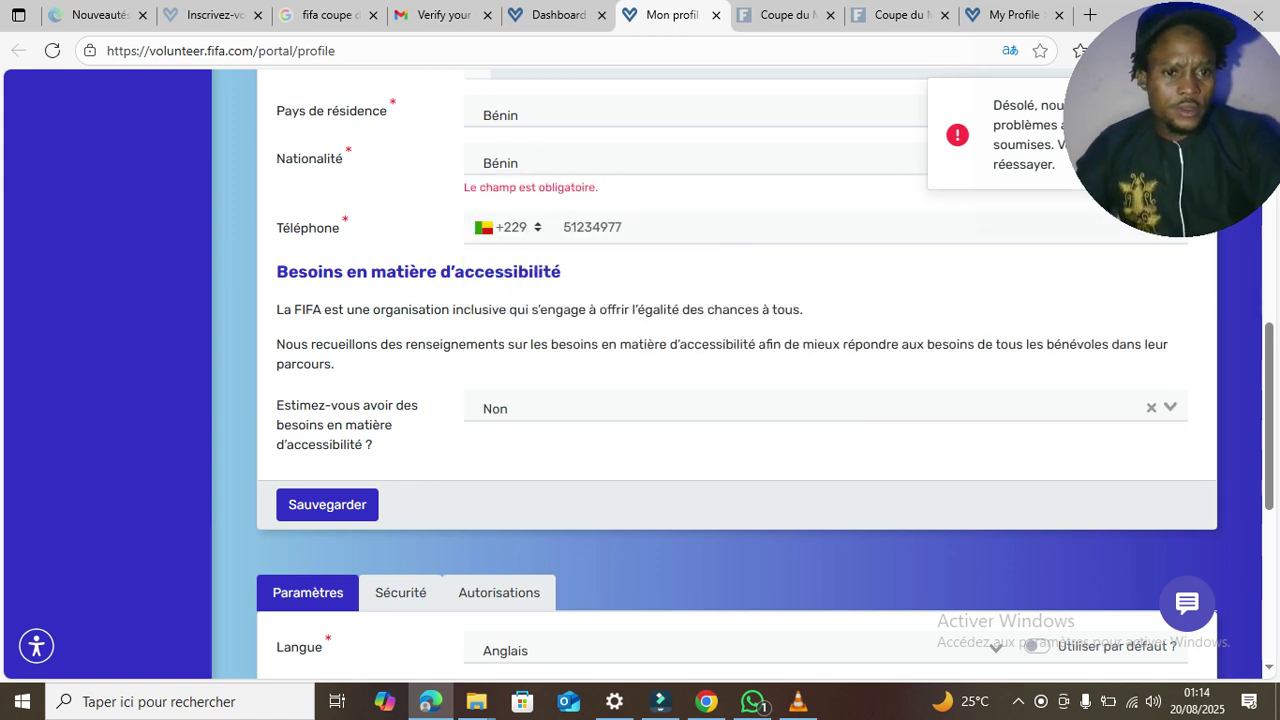
key("Tab")
key("Return")
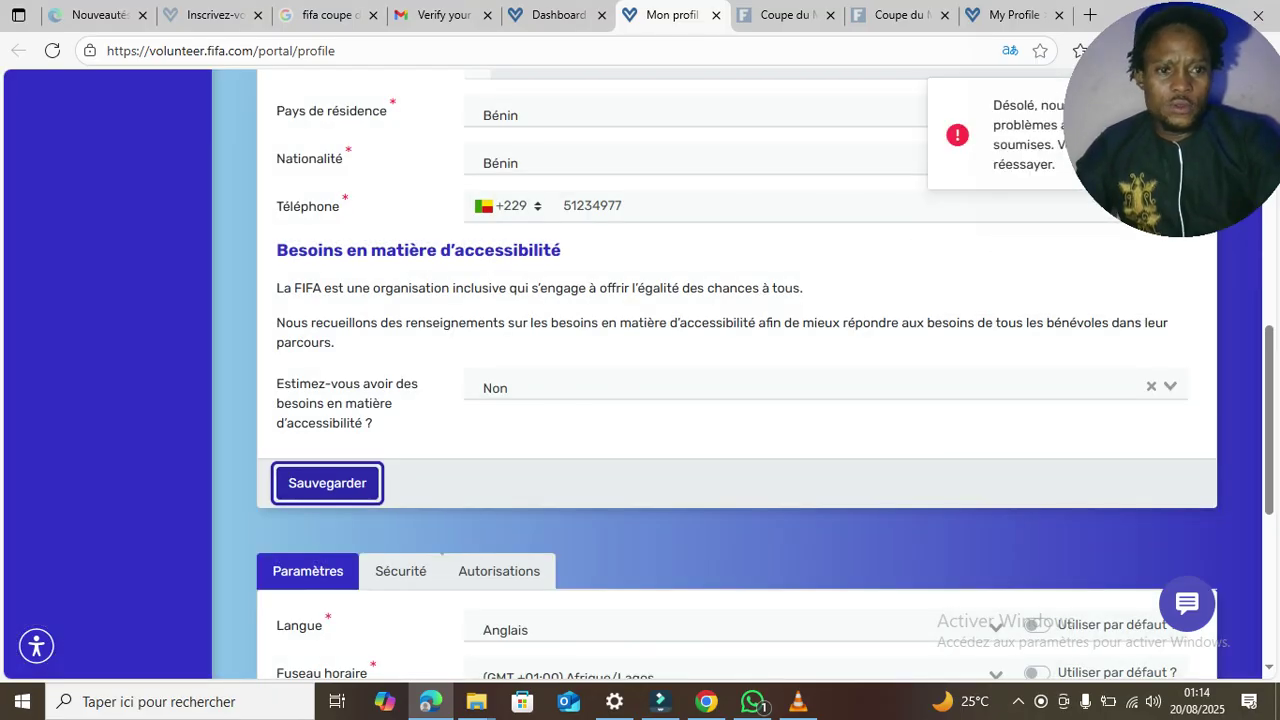
- Scroll through the profile form to check the saved Bénin nationality and the submission-problem notice
scroll(736, 380, "up", 2)
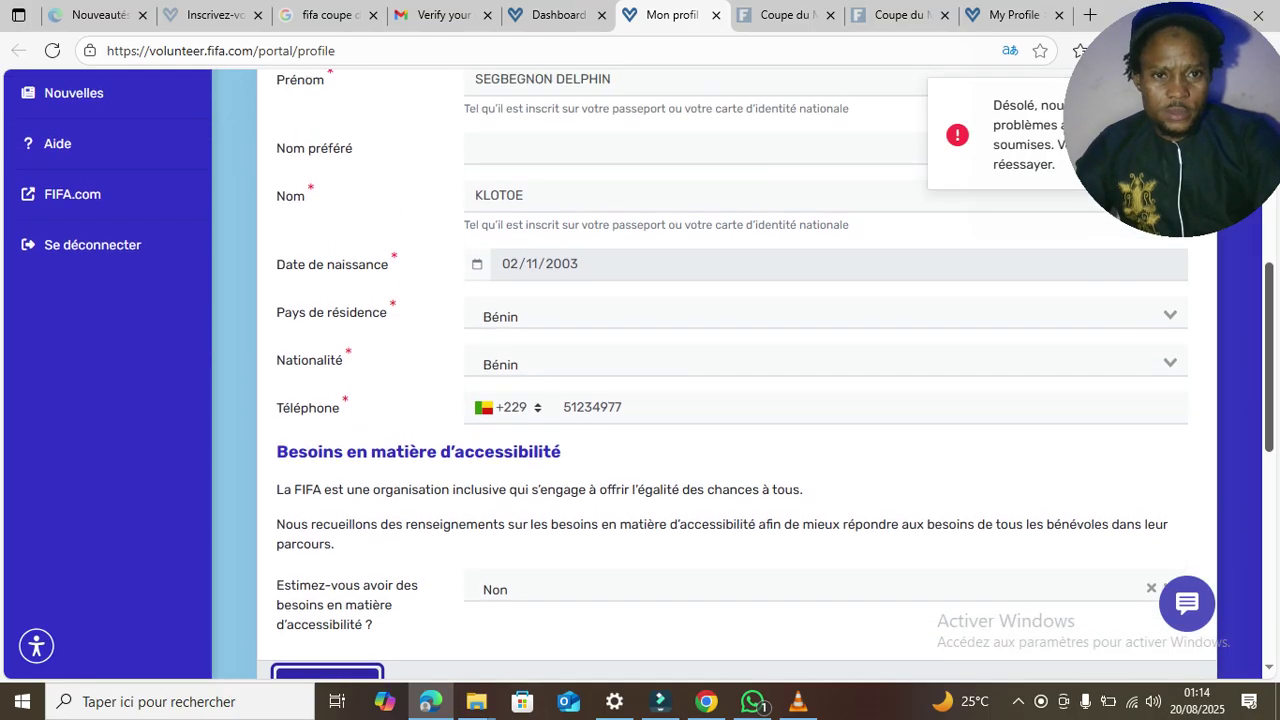
scroll(736, 380, "up", 4)
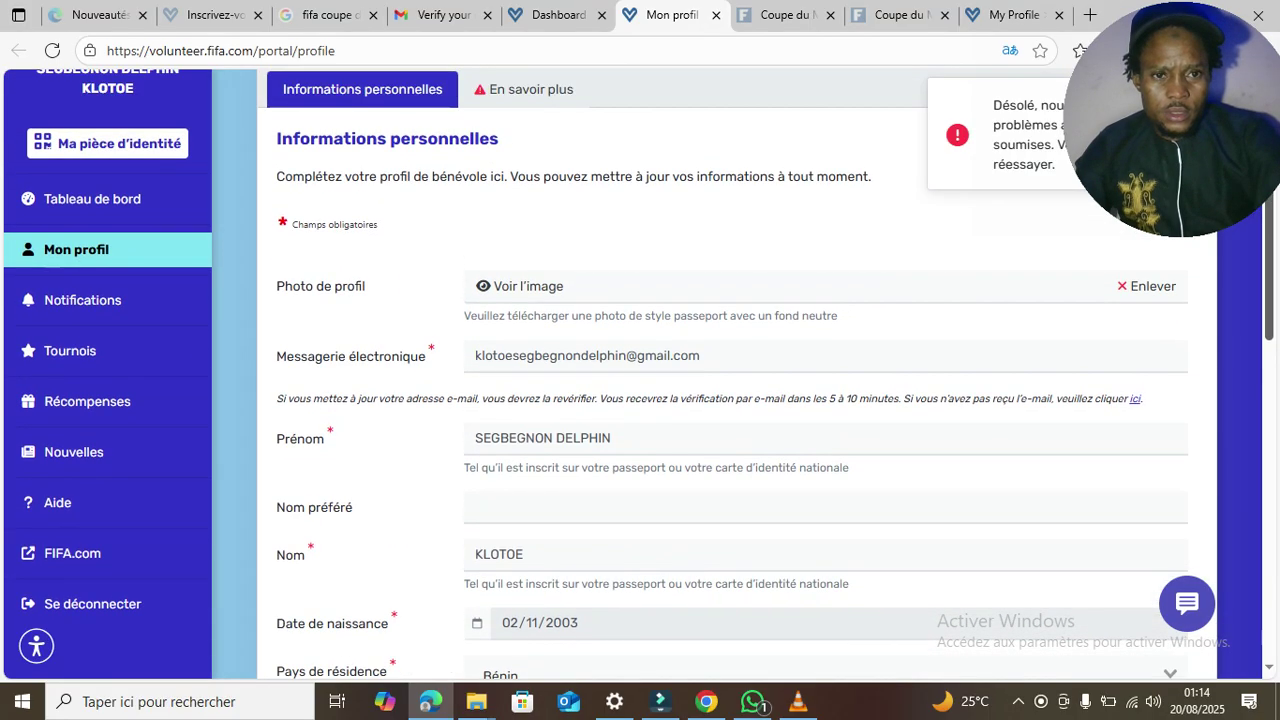
scroll(736, 380, "up", 1)
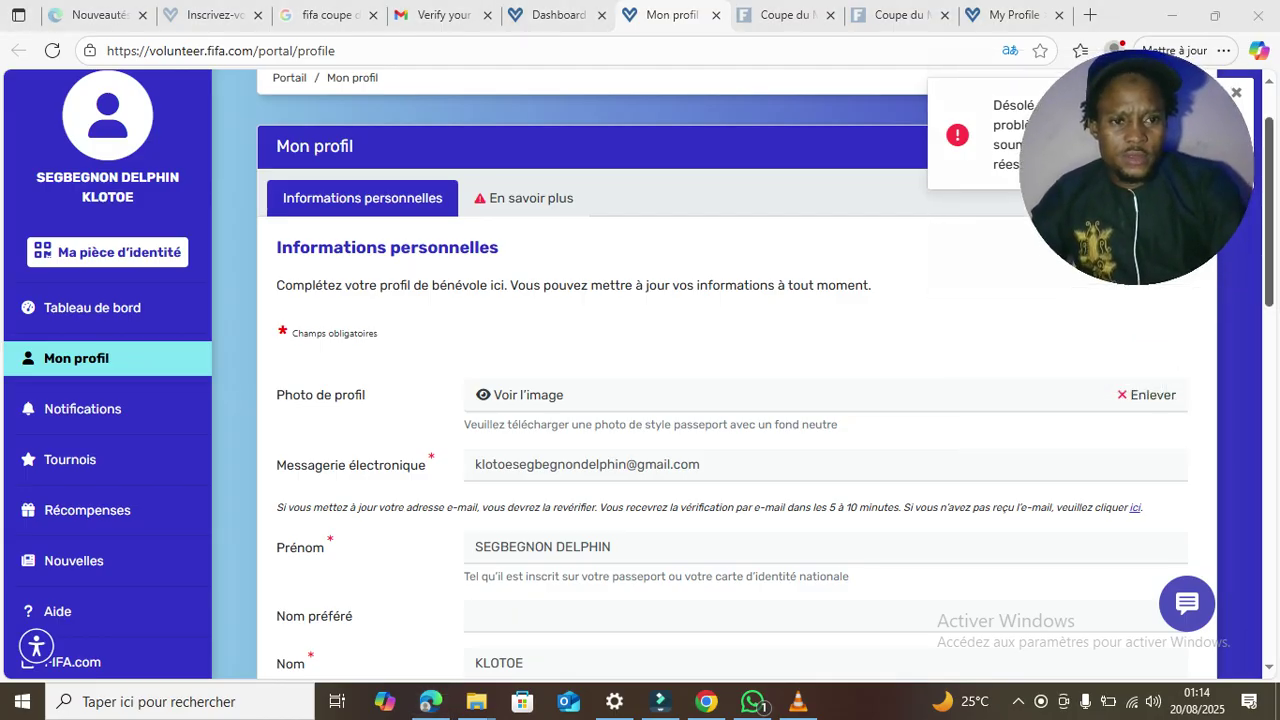
scroll(740, 400, "down", 3)
scroll(740, 400, "down", 3)
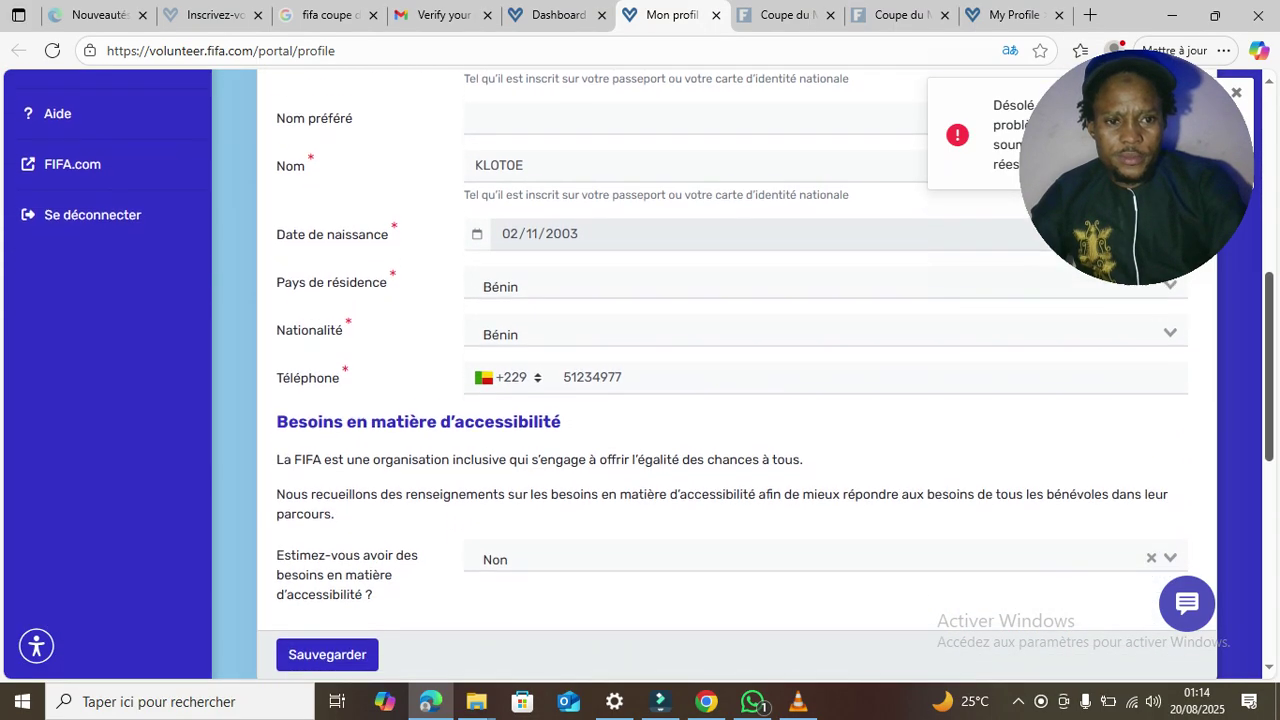
scroll(740, 400, "up", 1)
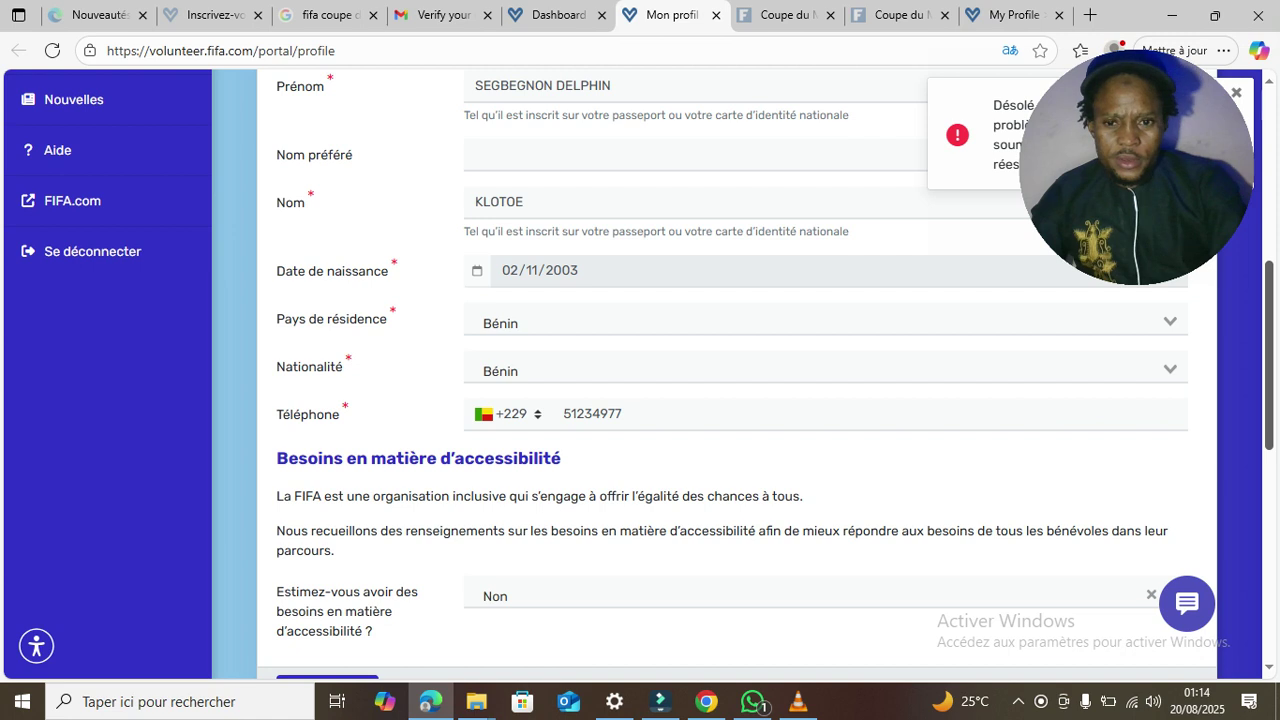
scroll(740, 400, "down", 2)
scroll(740, 400, "down", 4)
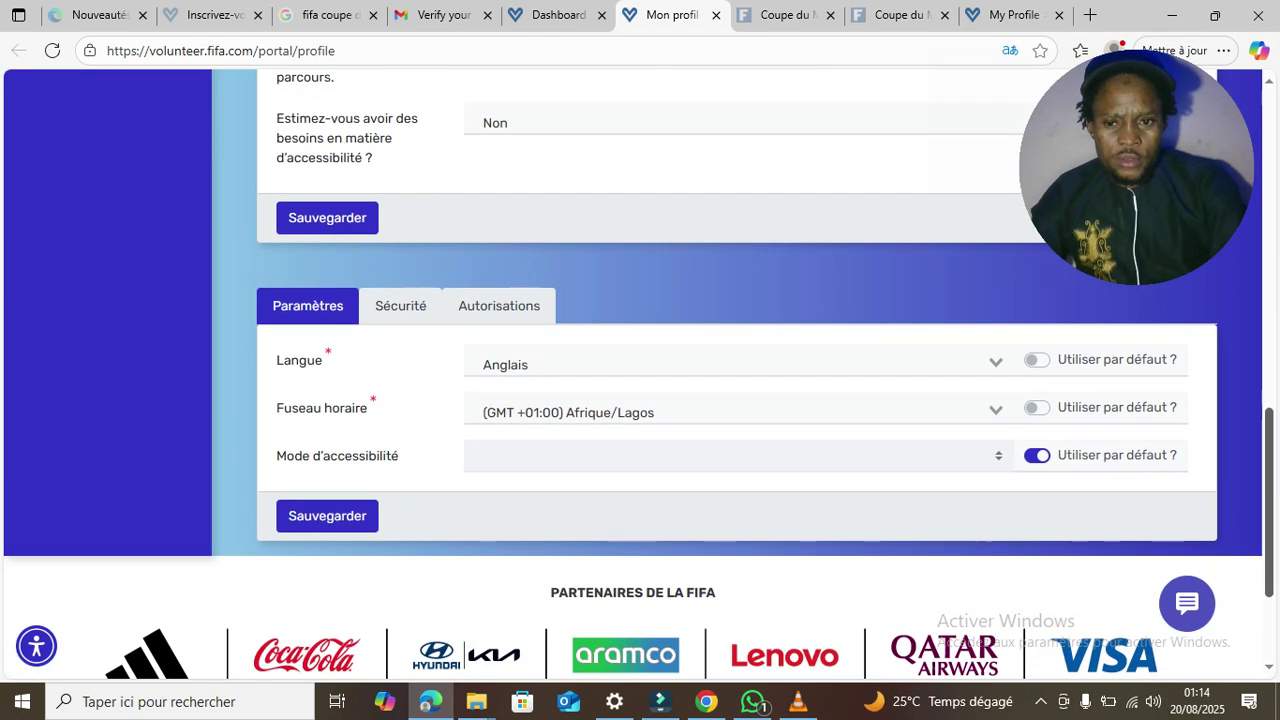
scroll(740, 400, "up", 2)
scroll(740, 400, "down", 2)
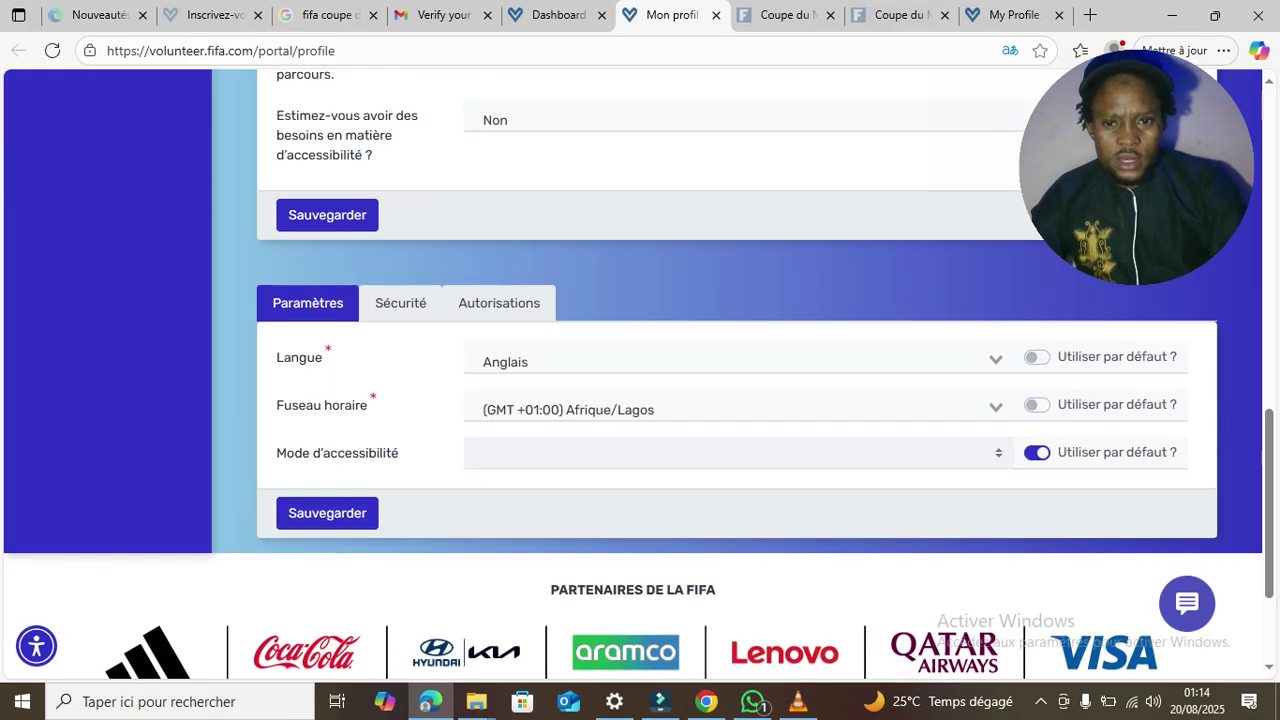
- Keep Anglais as interface language and save the Autorisations communication preferences (newsletter Oui, all options ticked)
left_click(700, 361)
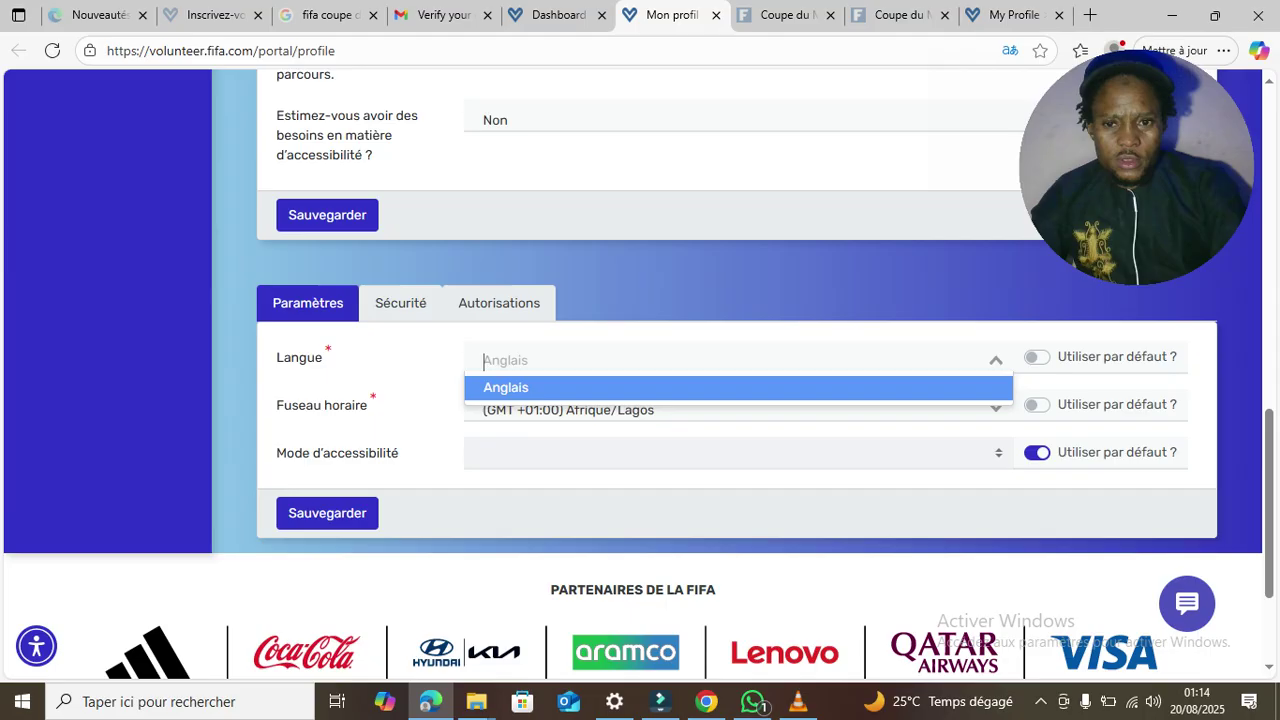
left_click(700, 387)
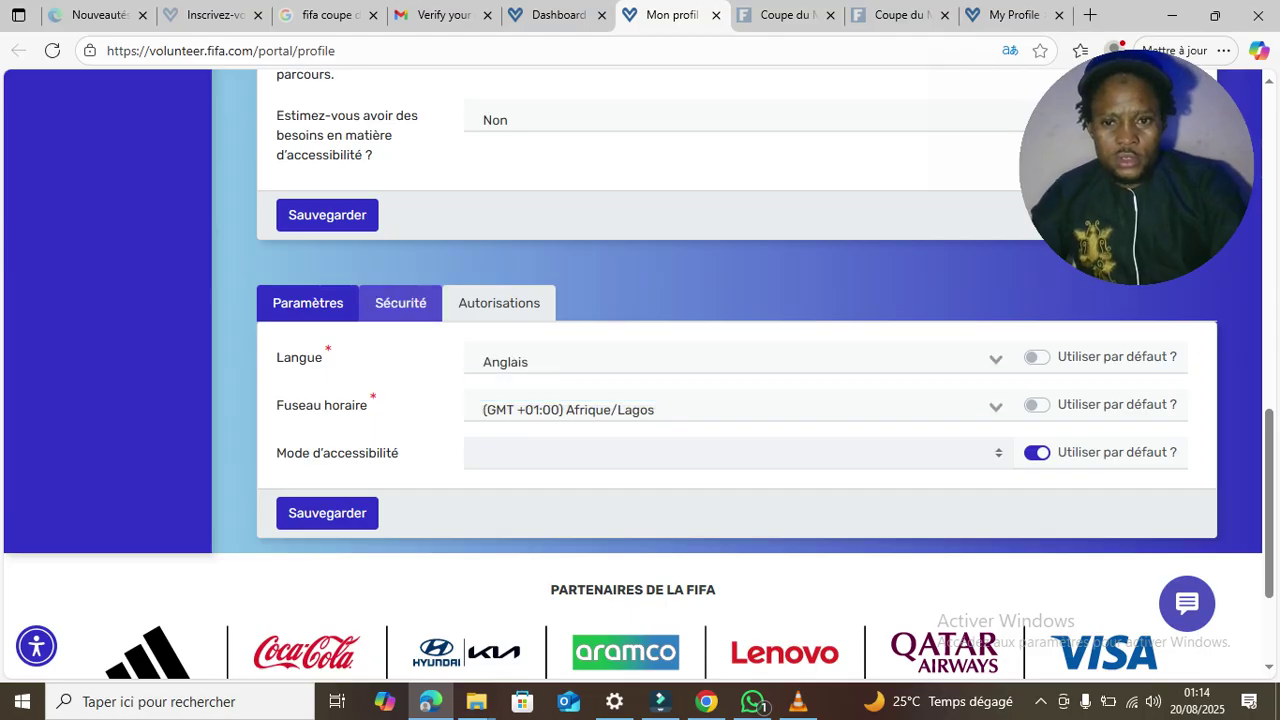
left_click(400, 303)
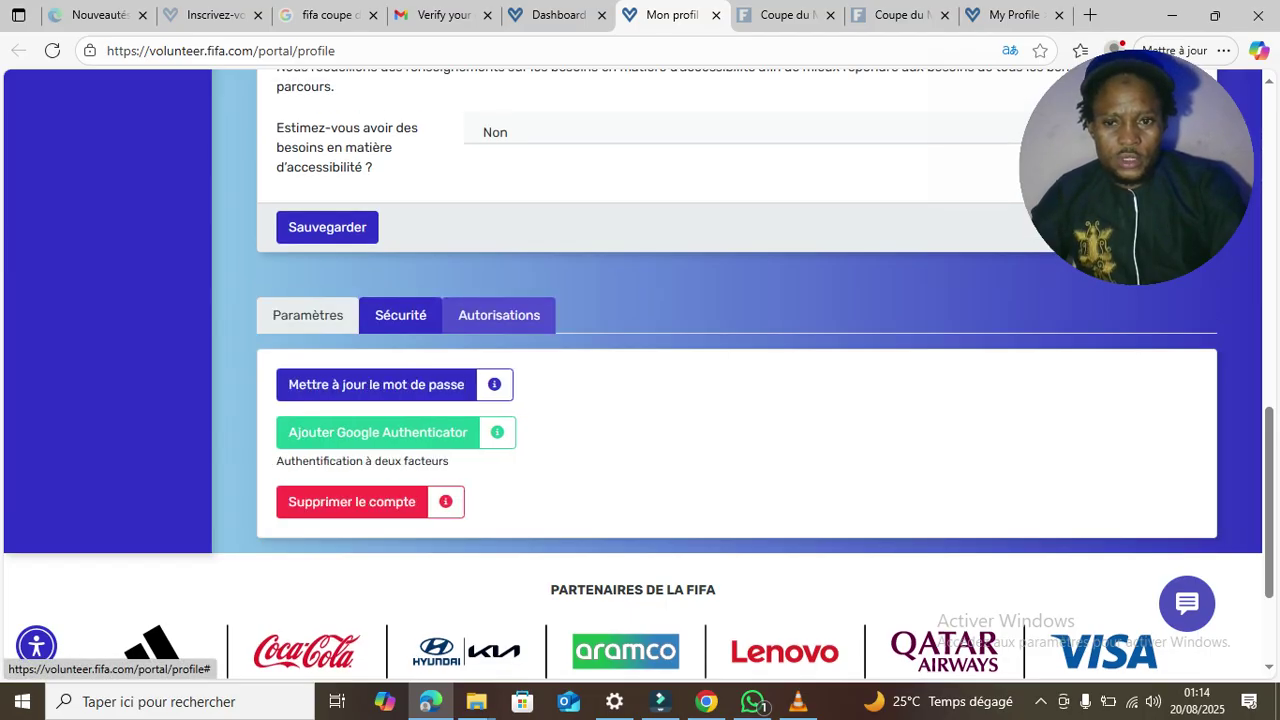
left_click(499, 315)
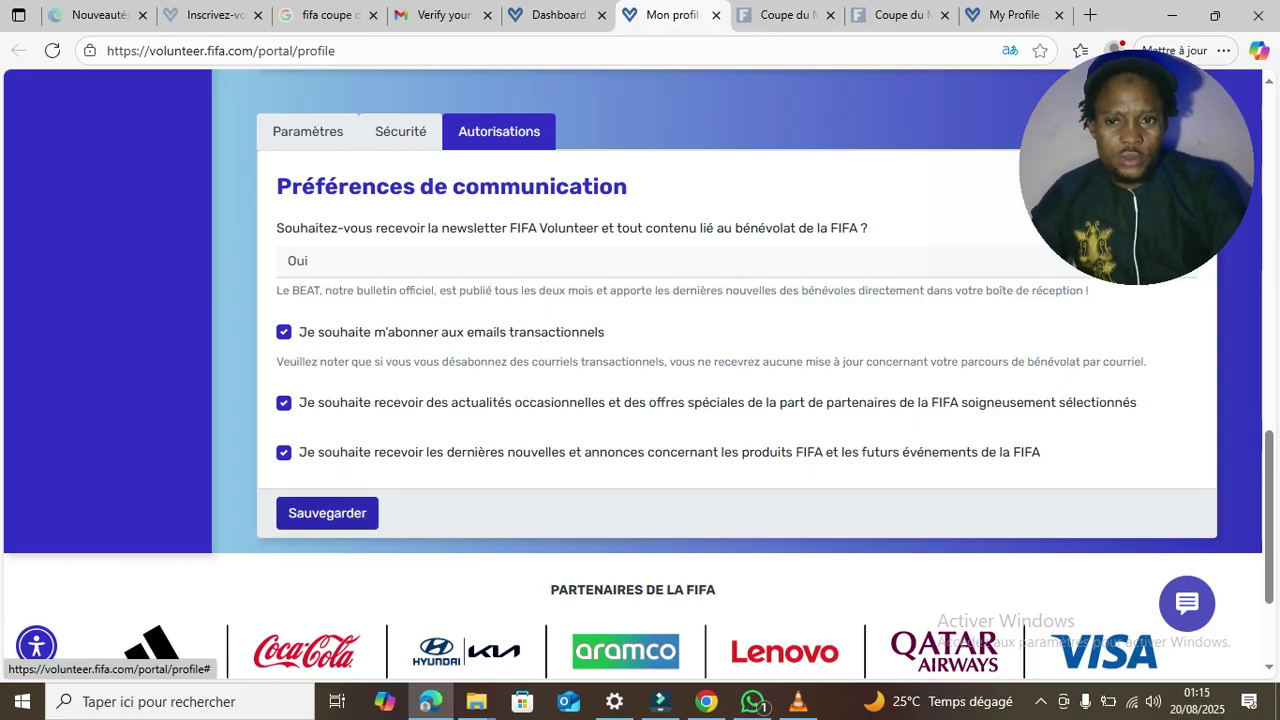
left_click(327, 513)
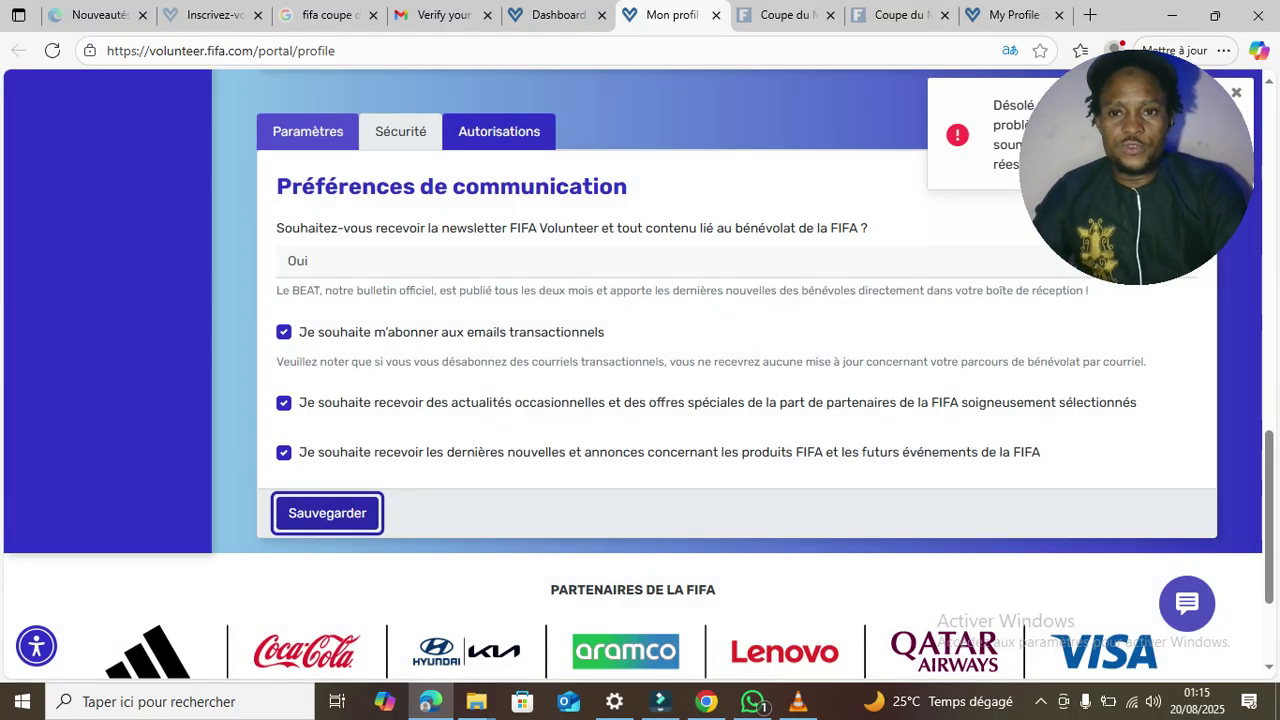
left_click(308, 131)
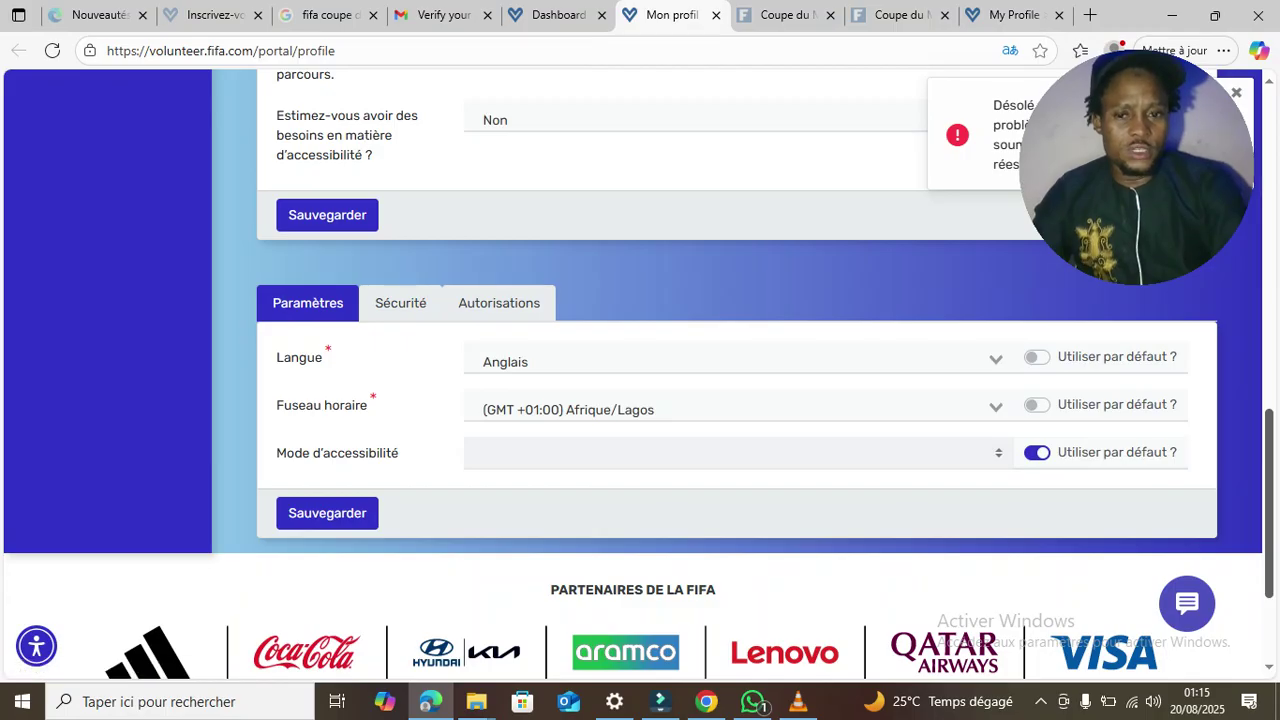
- On the En savoir plus tab, set the current situation to Employé
scroll(640, 380, "up", 5)
scroll(640, 380, "up", 4)
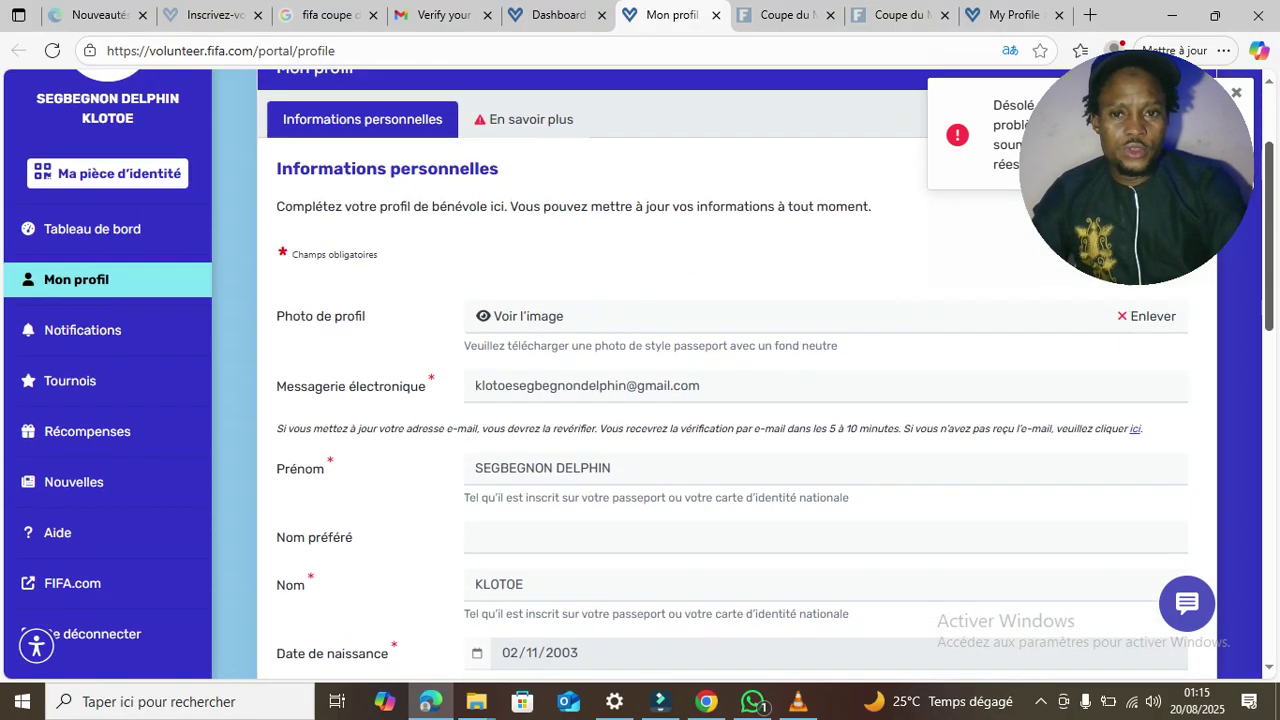
scroll(640, 380, "up", 1)
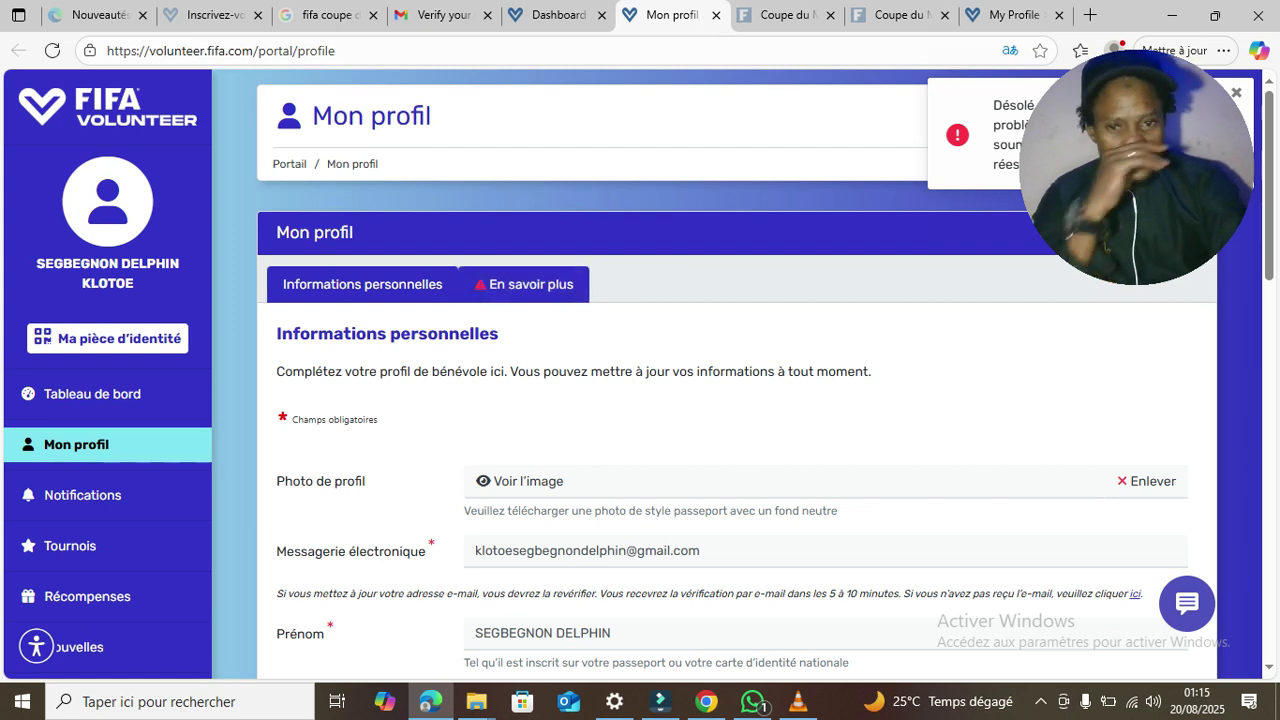
left_click(523, 284)
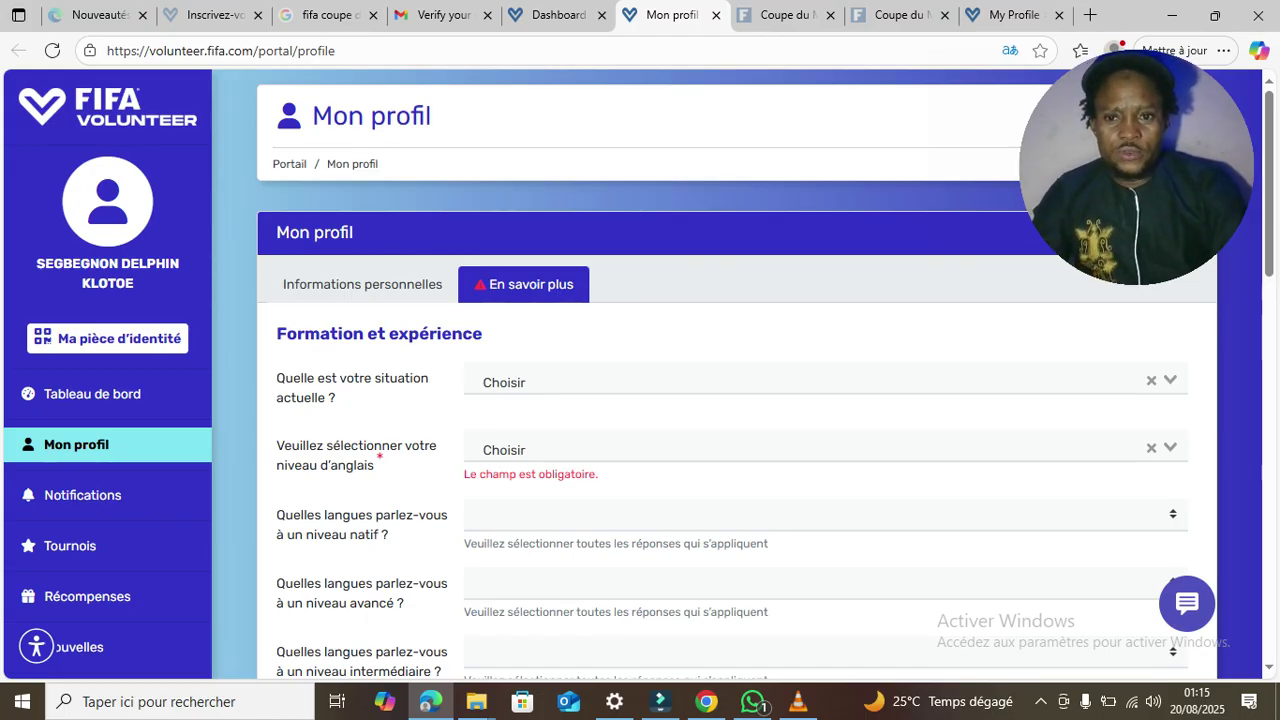
left_click(640, 381)
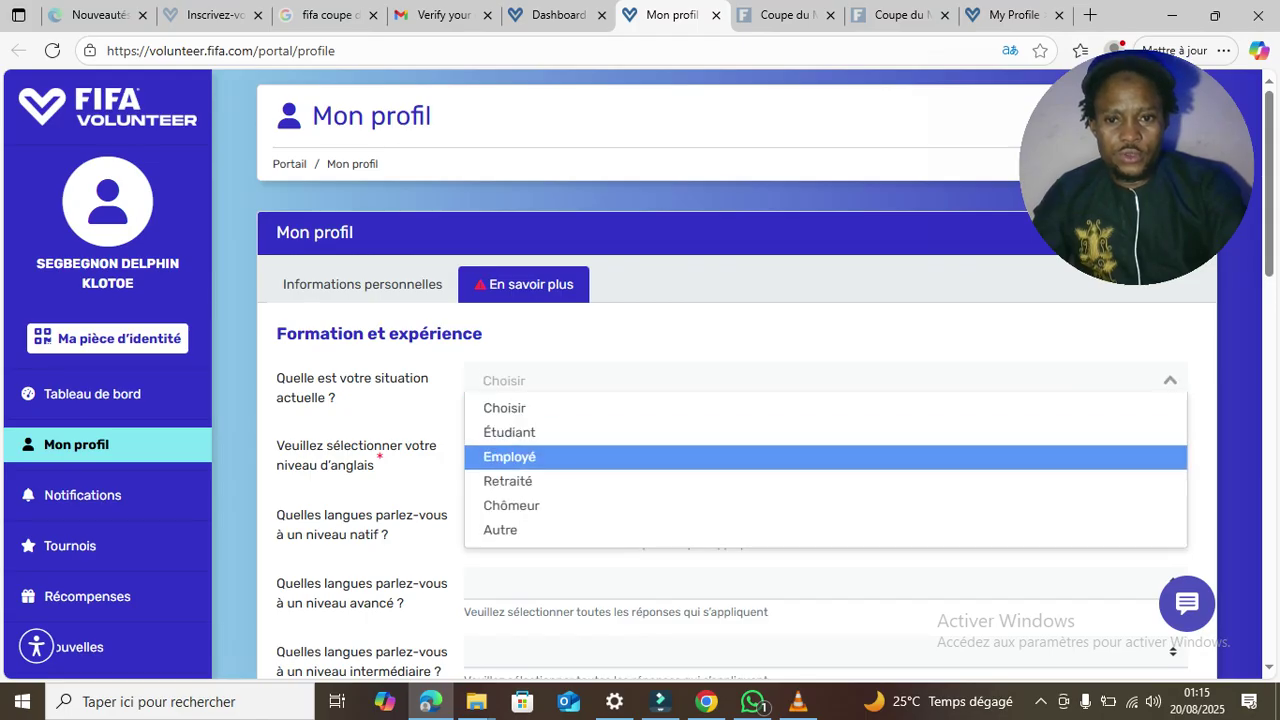
key("Down")
key("Down")
key("Up")
key("Up")
key("Up")
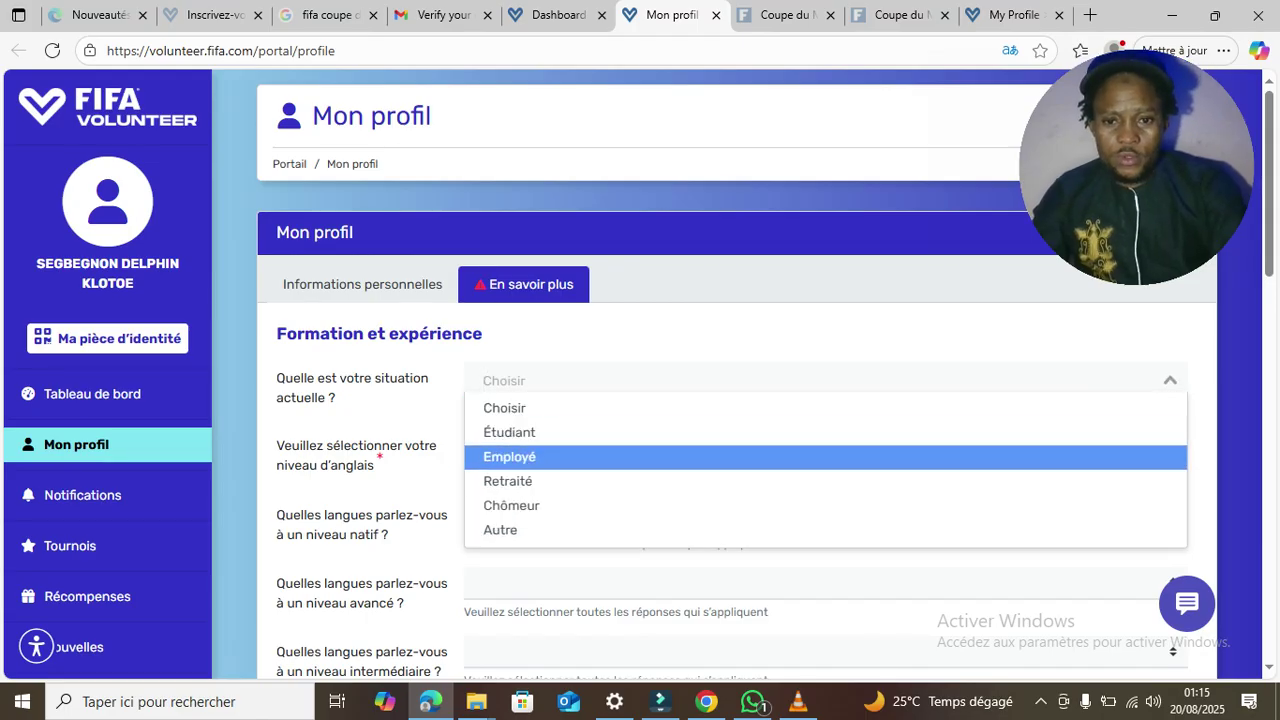
key("Return")
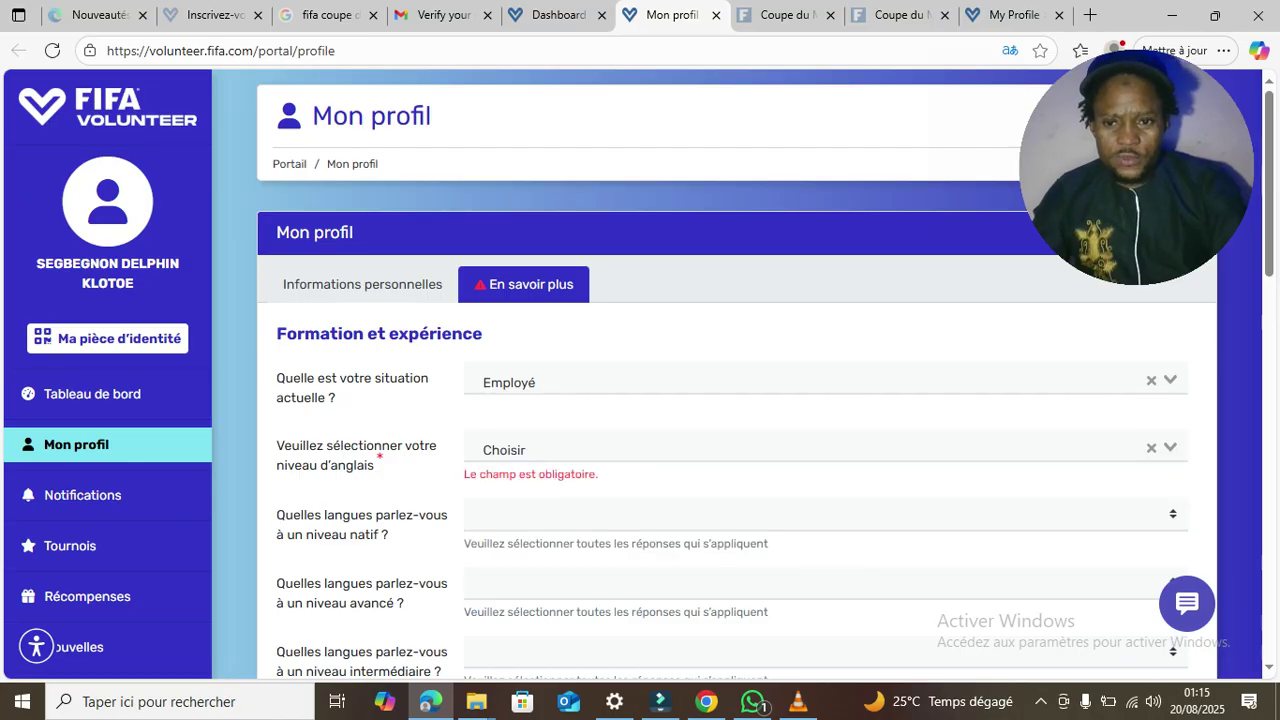
- Choose Débutant as the English level
left_click(800, 448)
key("Down")
key("Down")
key("Down")
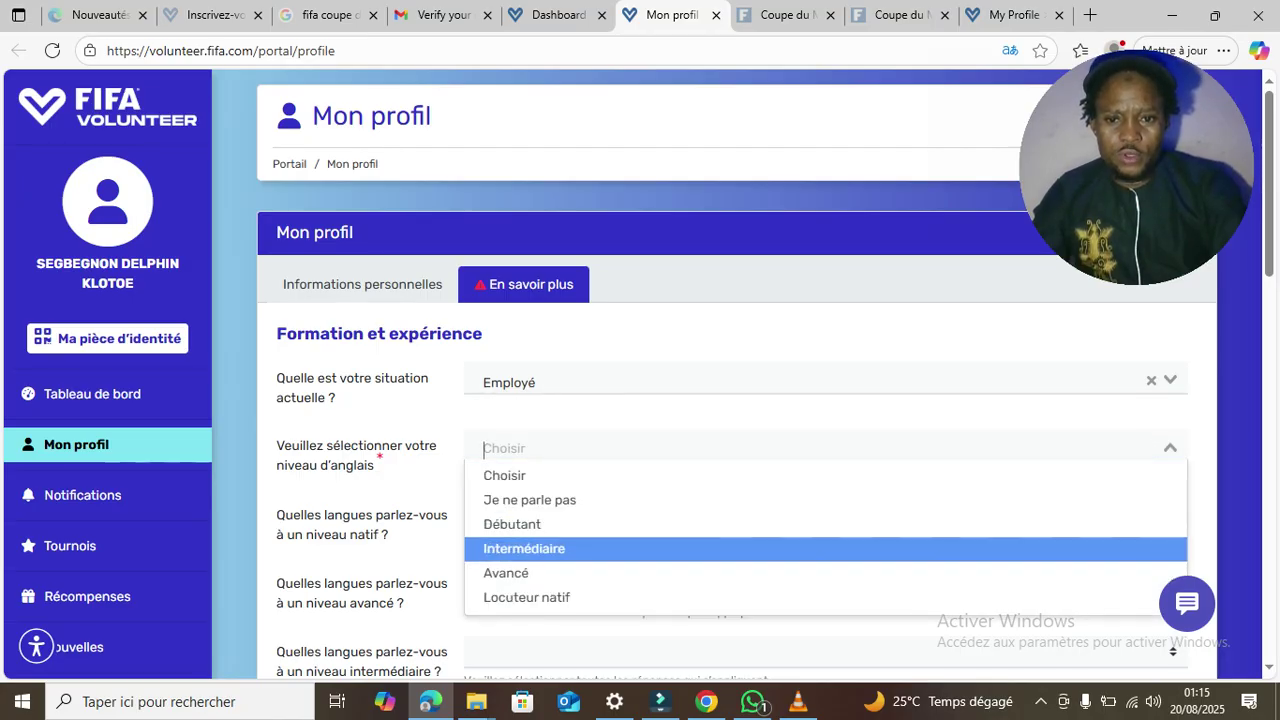
key("Up")
key("Return")
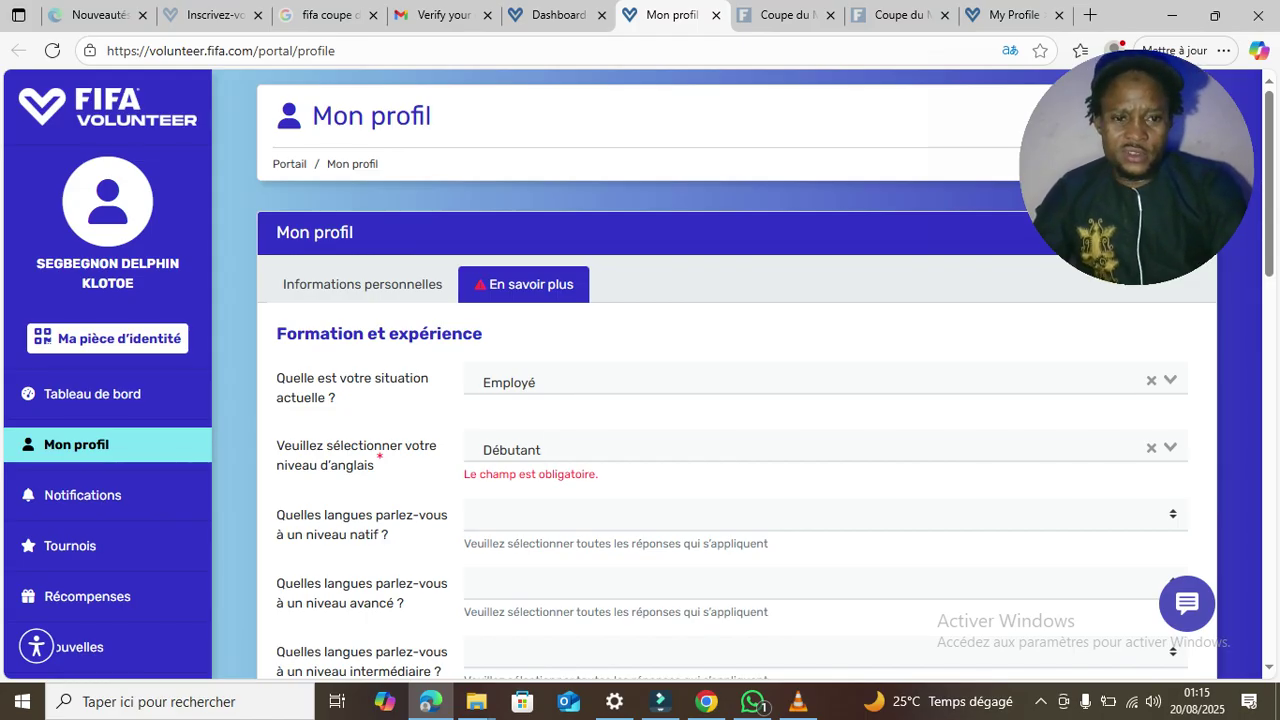
- Open the native-language dropdown, adjust the window and scroll down the form
left_click(640, 514)
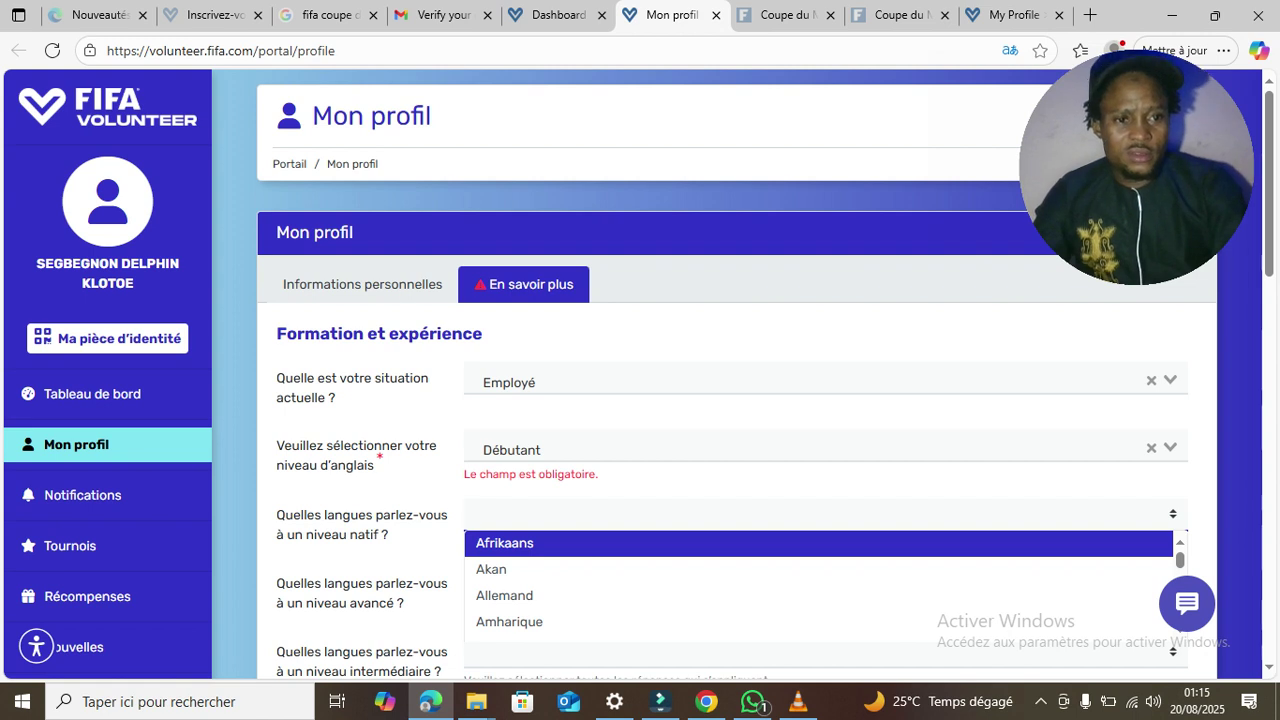
left_click(1137, 168)
left_click_drag(1137, 168, 1072, 140)
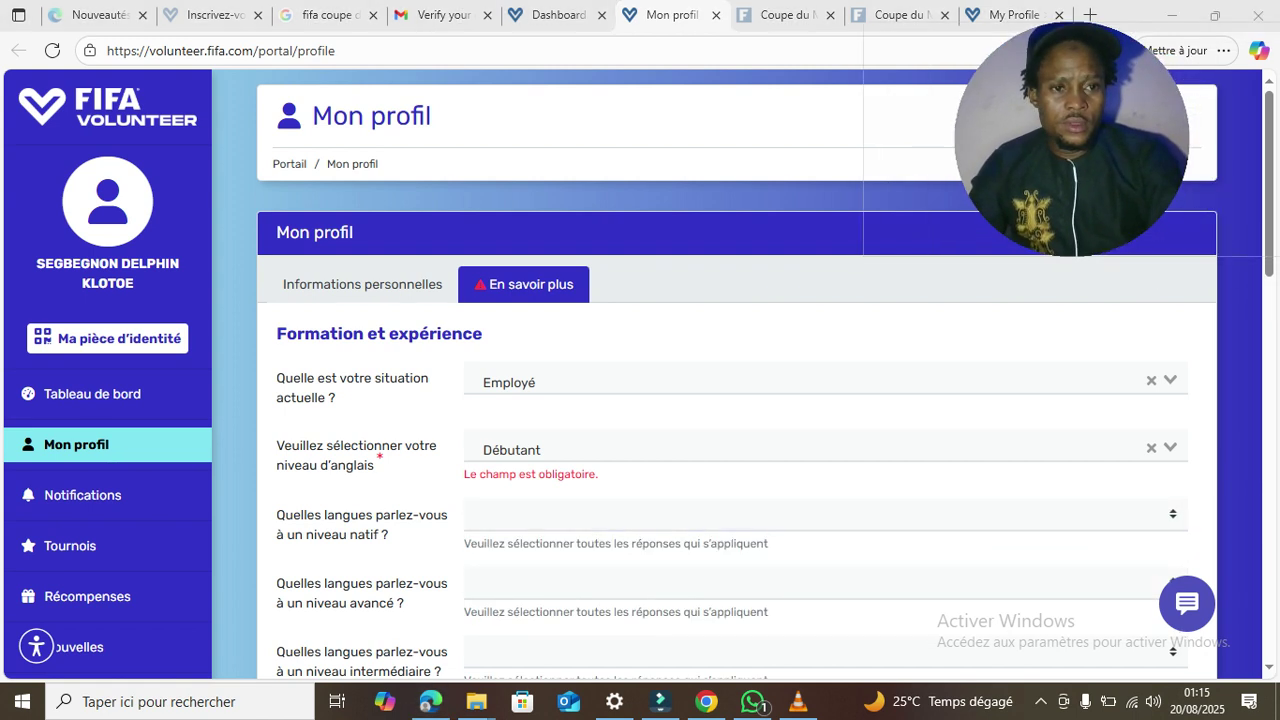
scroll(640, 400, "down", 1)
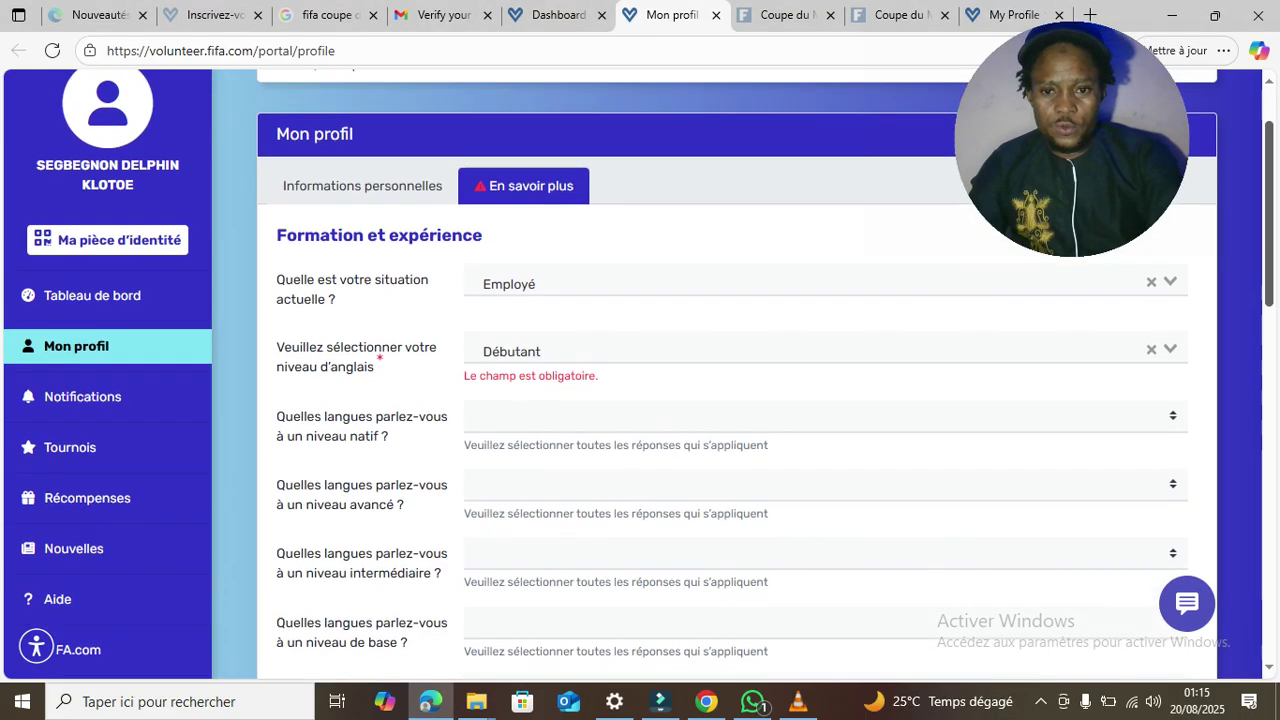
scroll(640, 400, "down", 1)
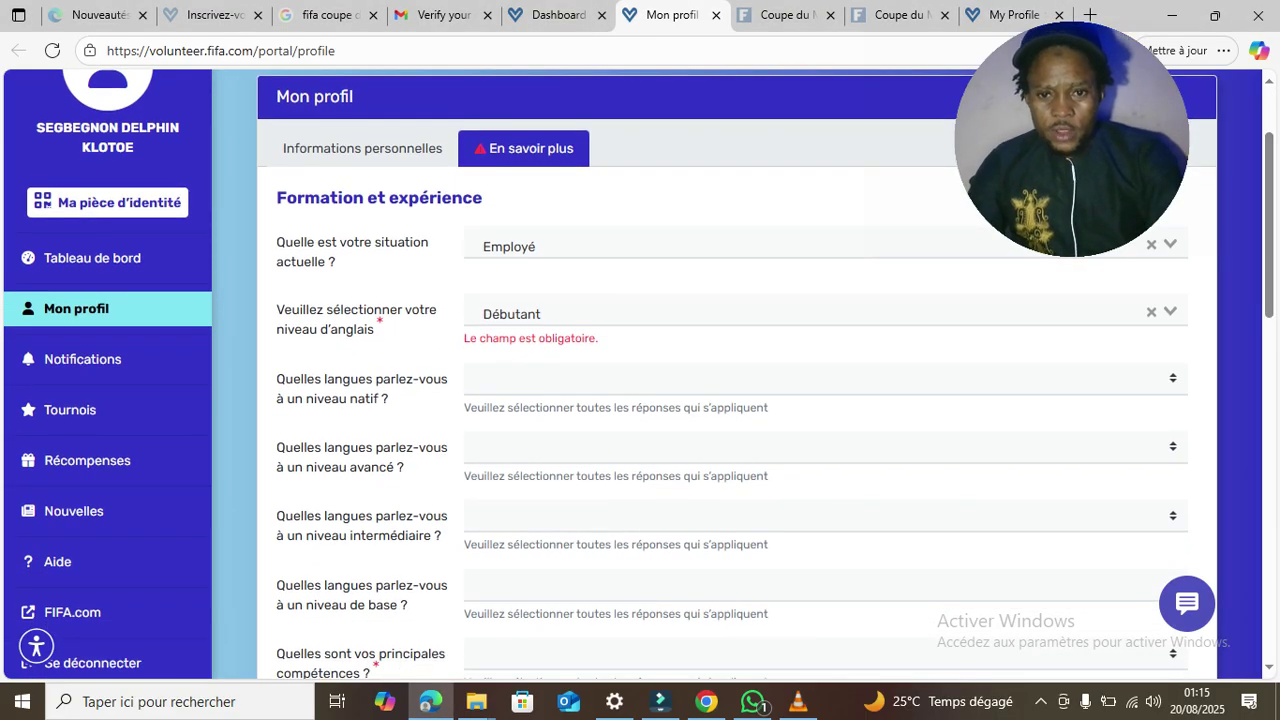
- Scroll the native-language list down to Yoruba, add it, and close the list
left_click(826, 378)
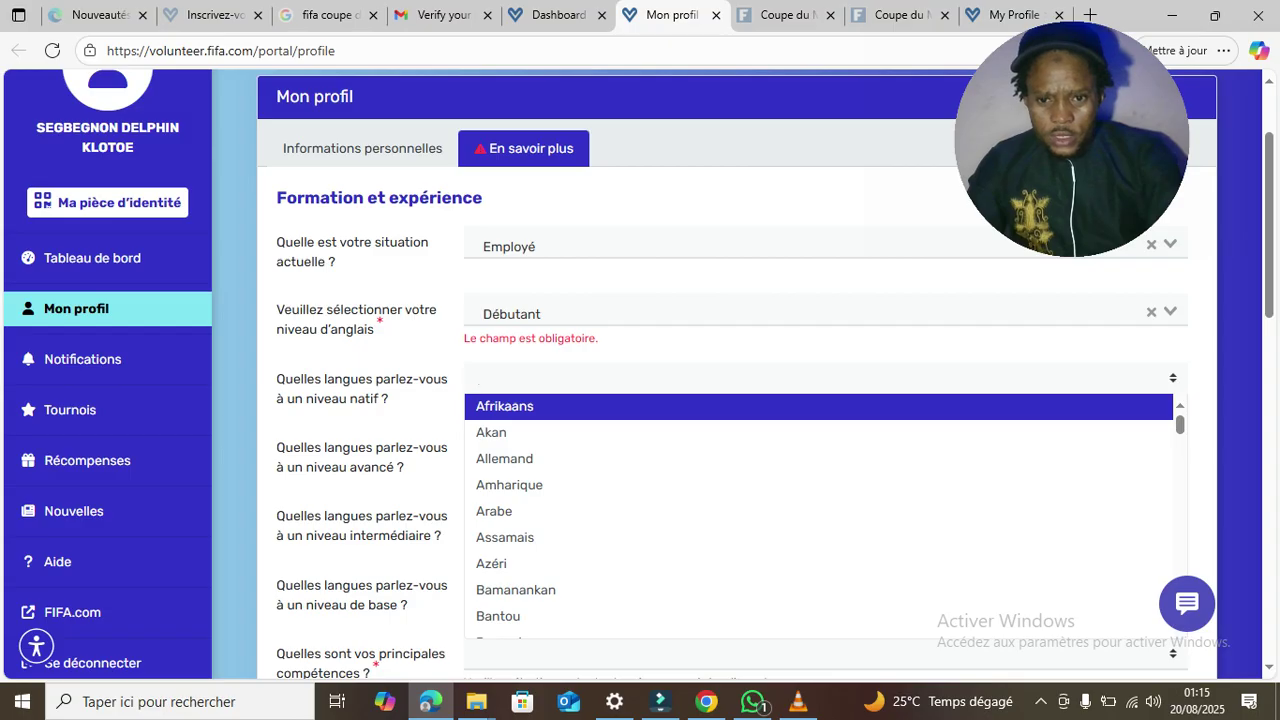
scroll(820, 515, "down", 3)
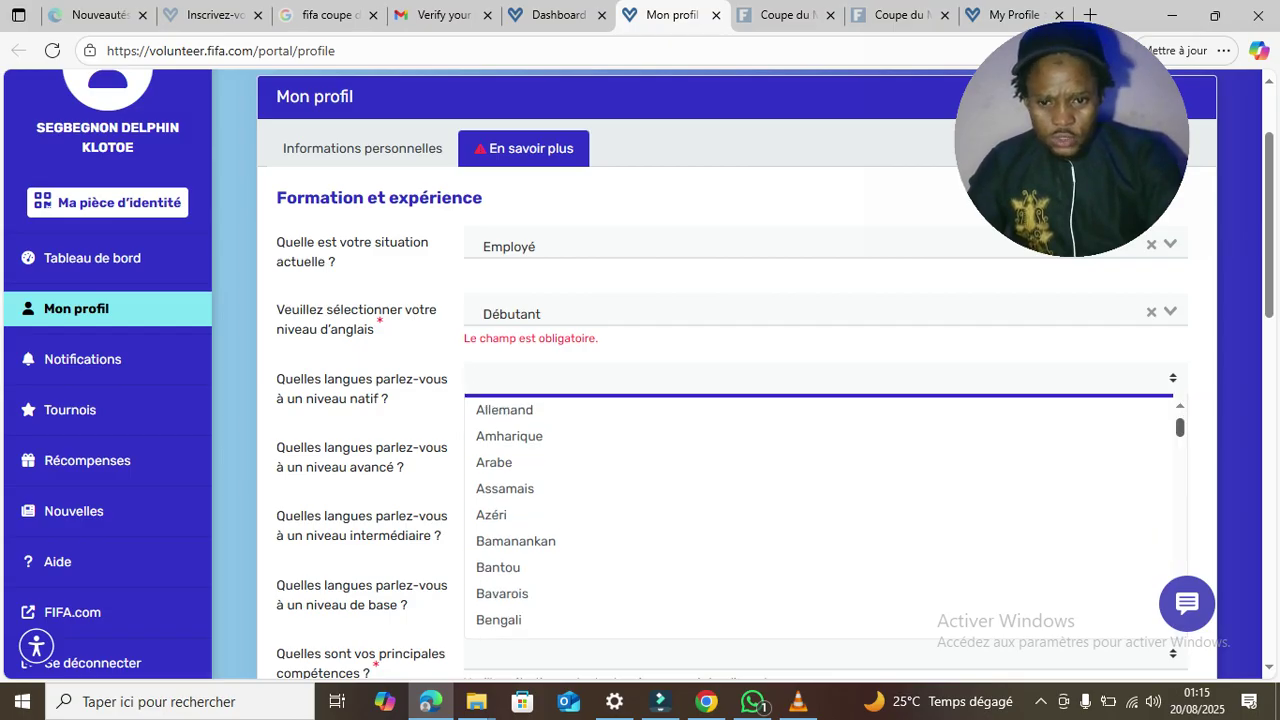
scroll(820, 515, "down", 3)
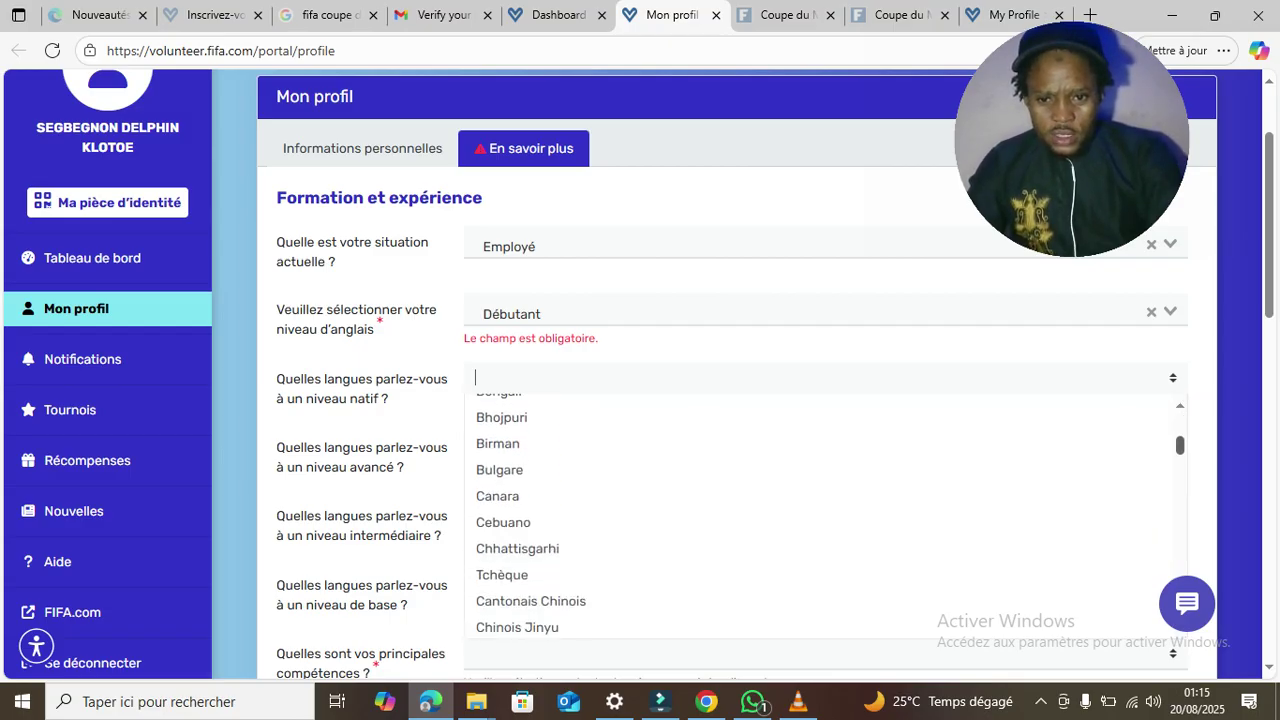
scroll(820, 515, "down", 4)
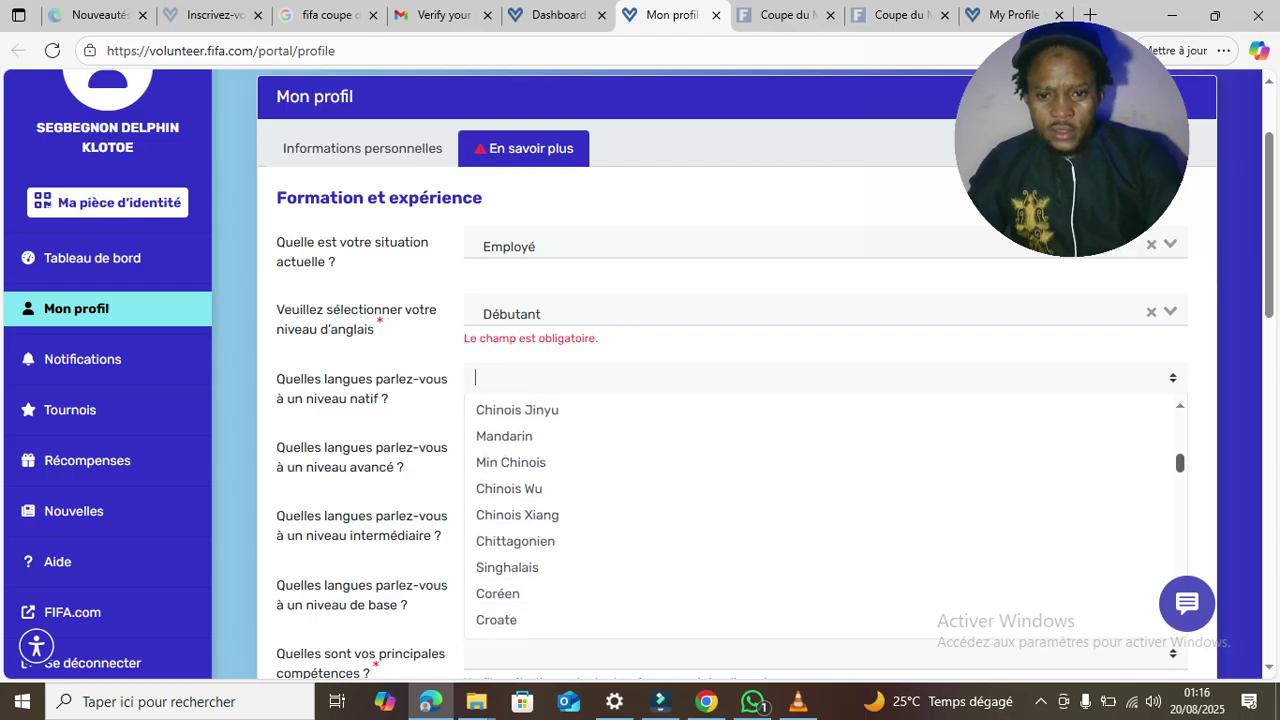
scroll(820, 515, "down", 2)
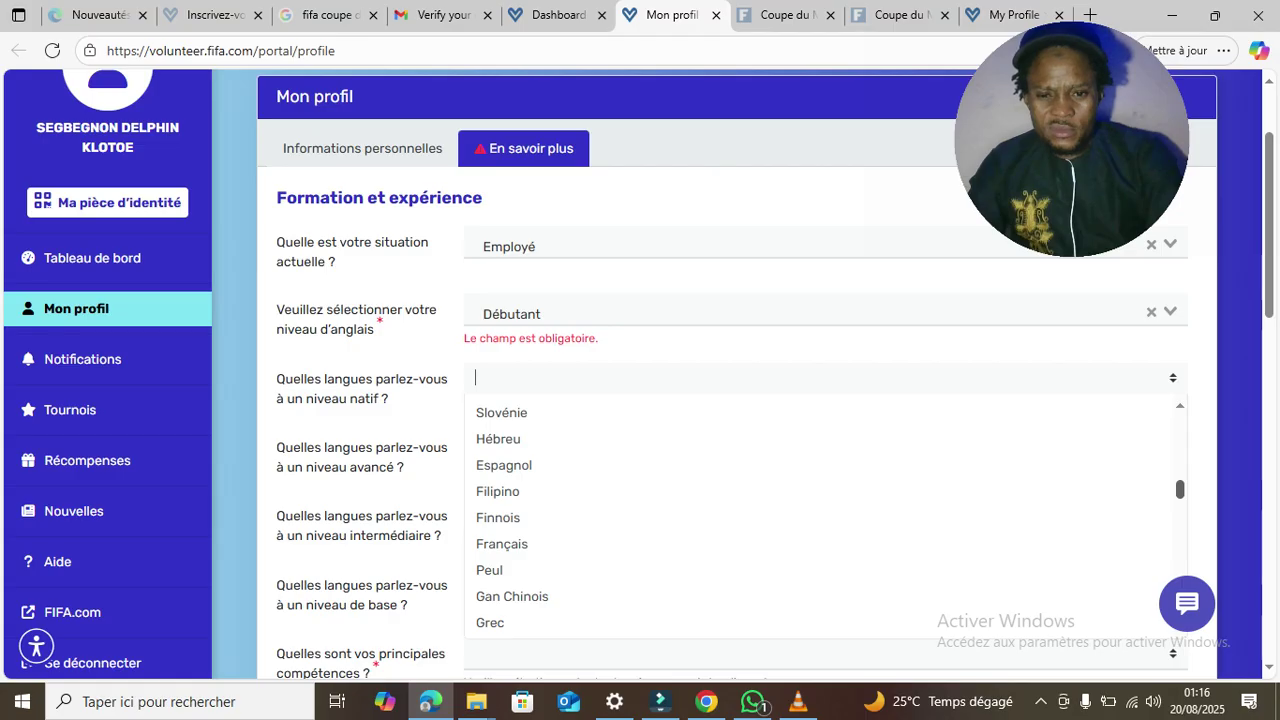
scroll(820, 515, "down", 1)
scroll(820, 515, "down", 1)
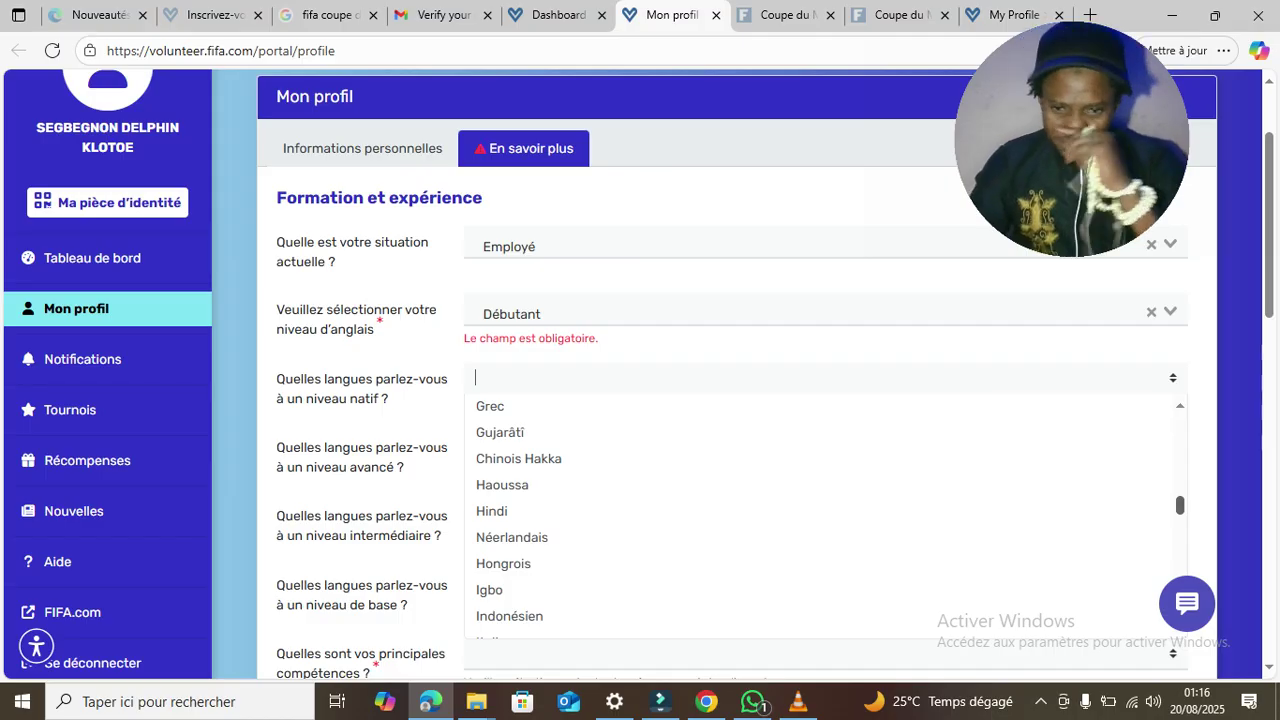
scroll(820, 515, "down", 2)
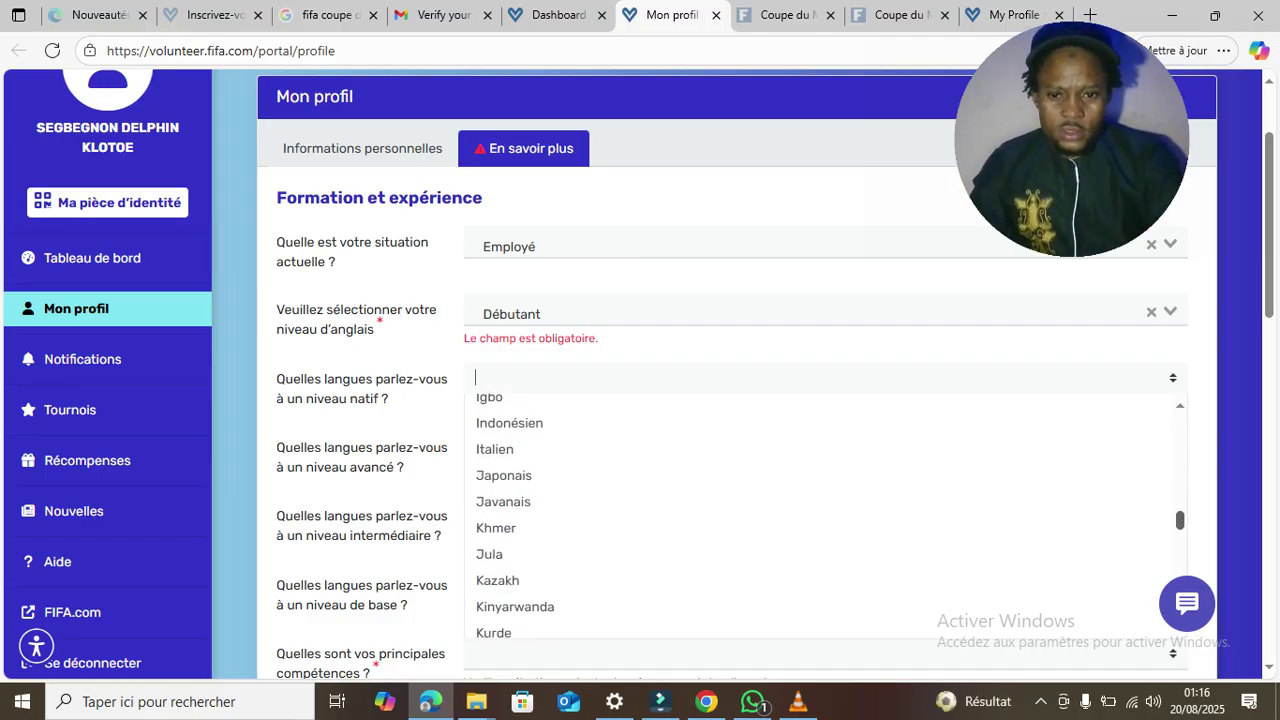
scroll(820, 515, "down", 3)
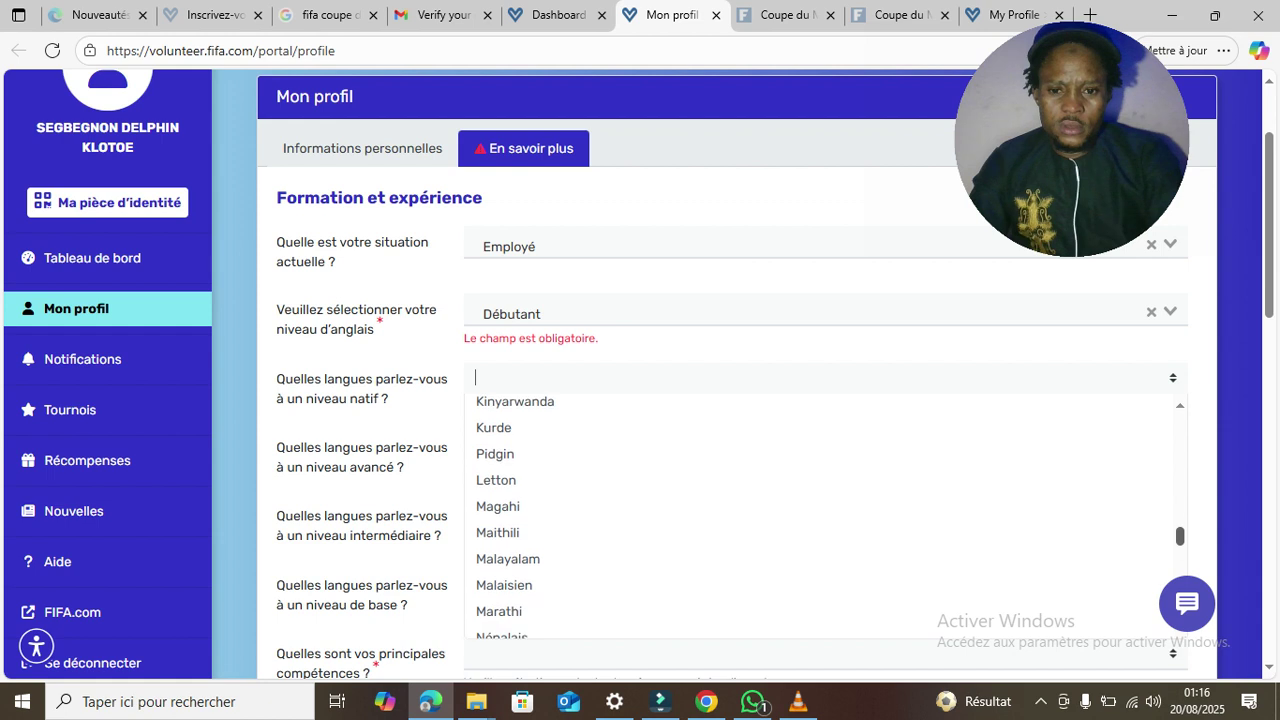
scroll(820, 515, "down", 5)
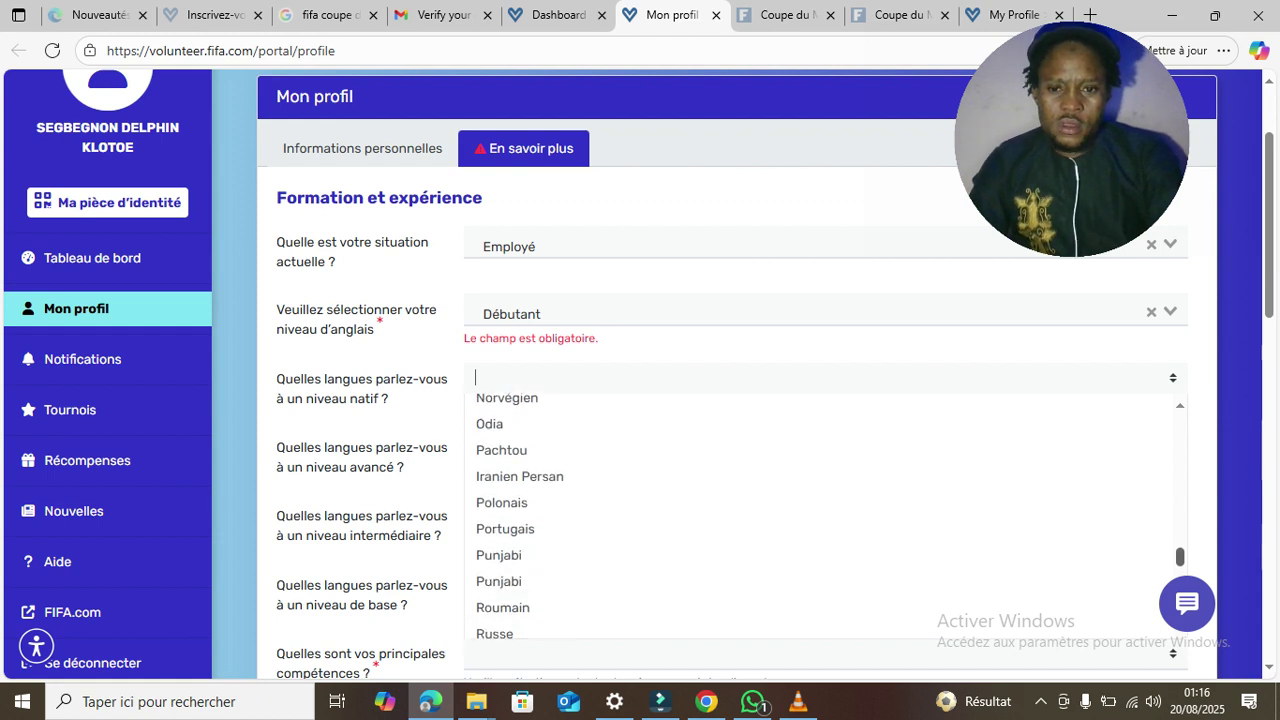
scroll(820, 515, "down", 3)
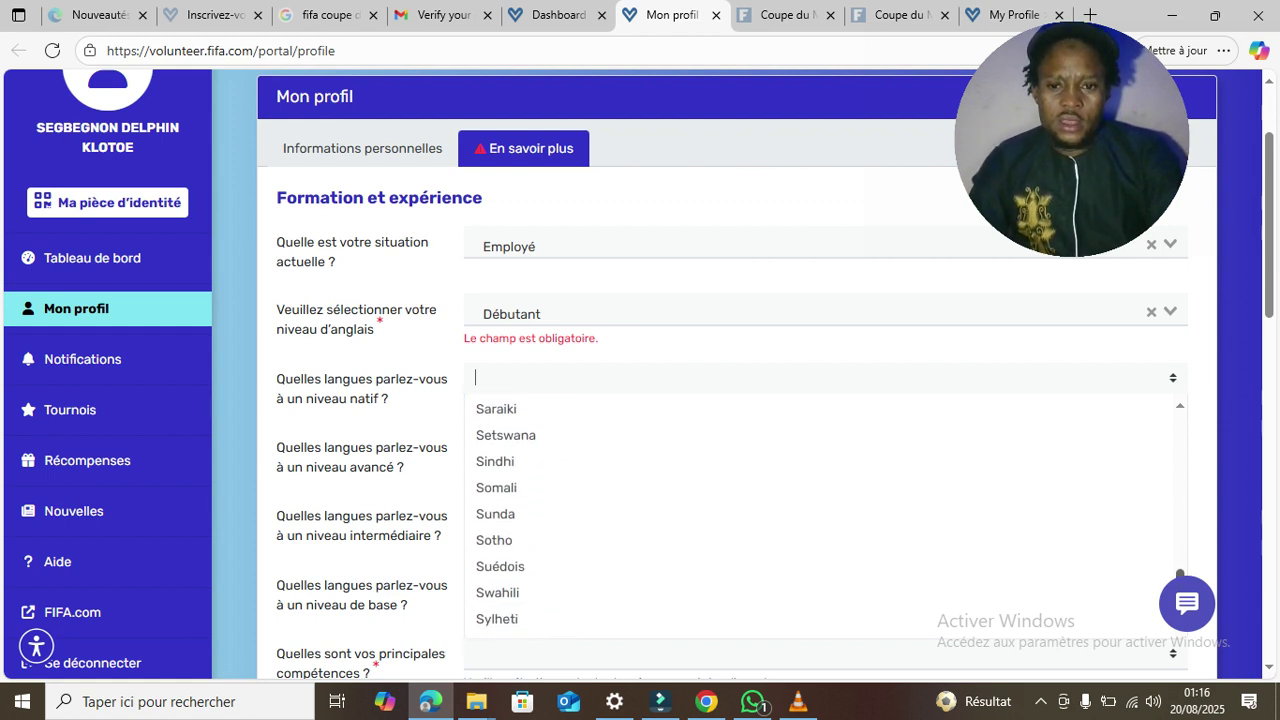
scroll(820, 515, "down", 3)
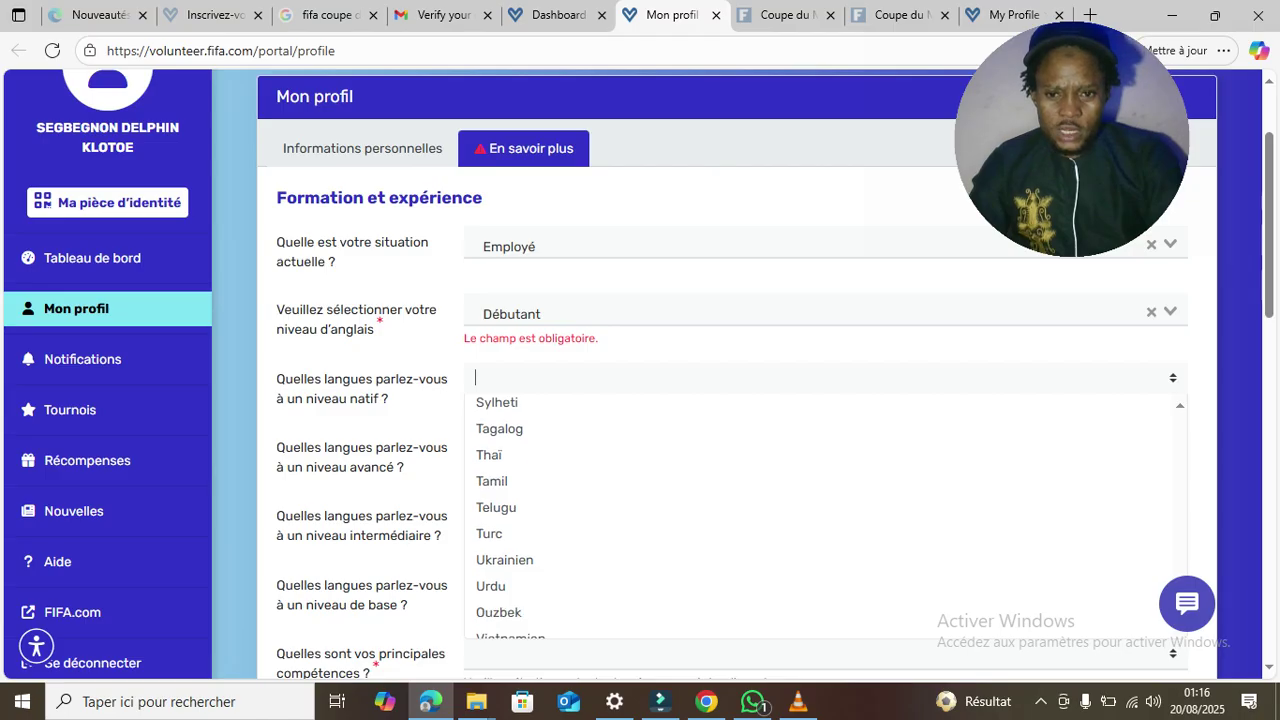
scroll(820, 515, "down", 2)
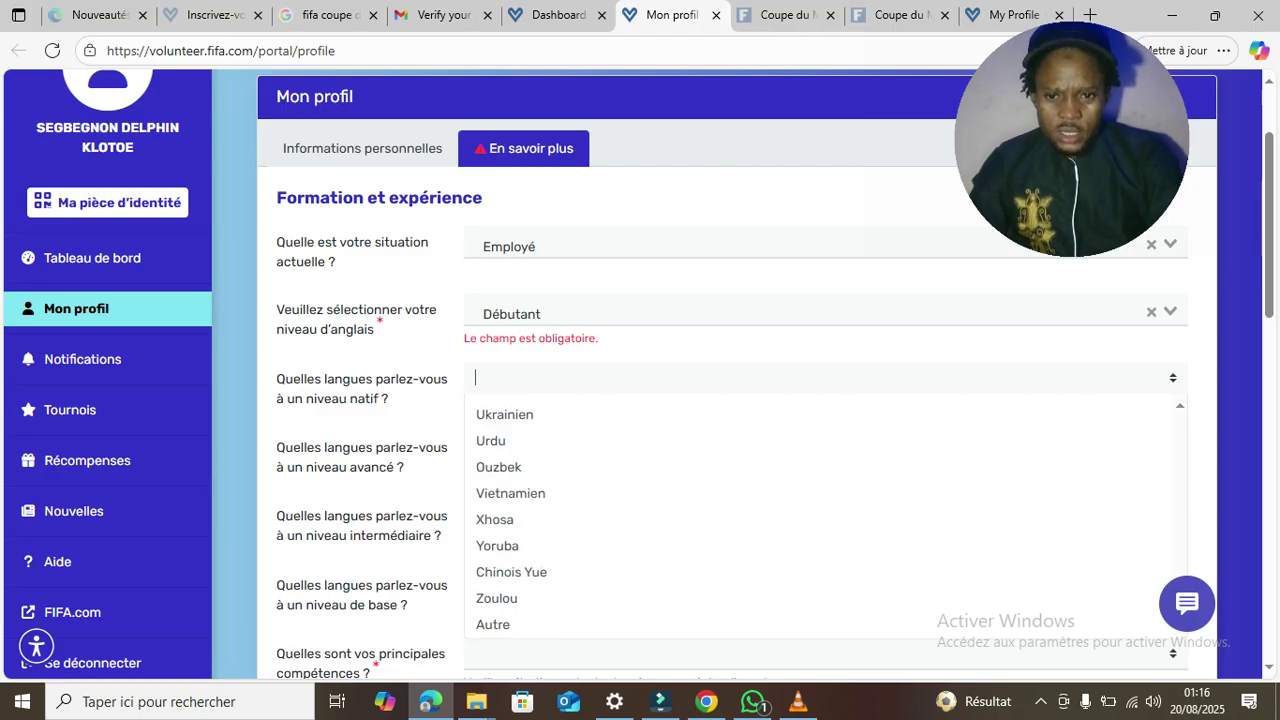
key("Up")
key("Up")
key("Up")
key("Up")
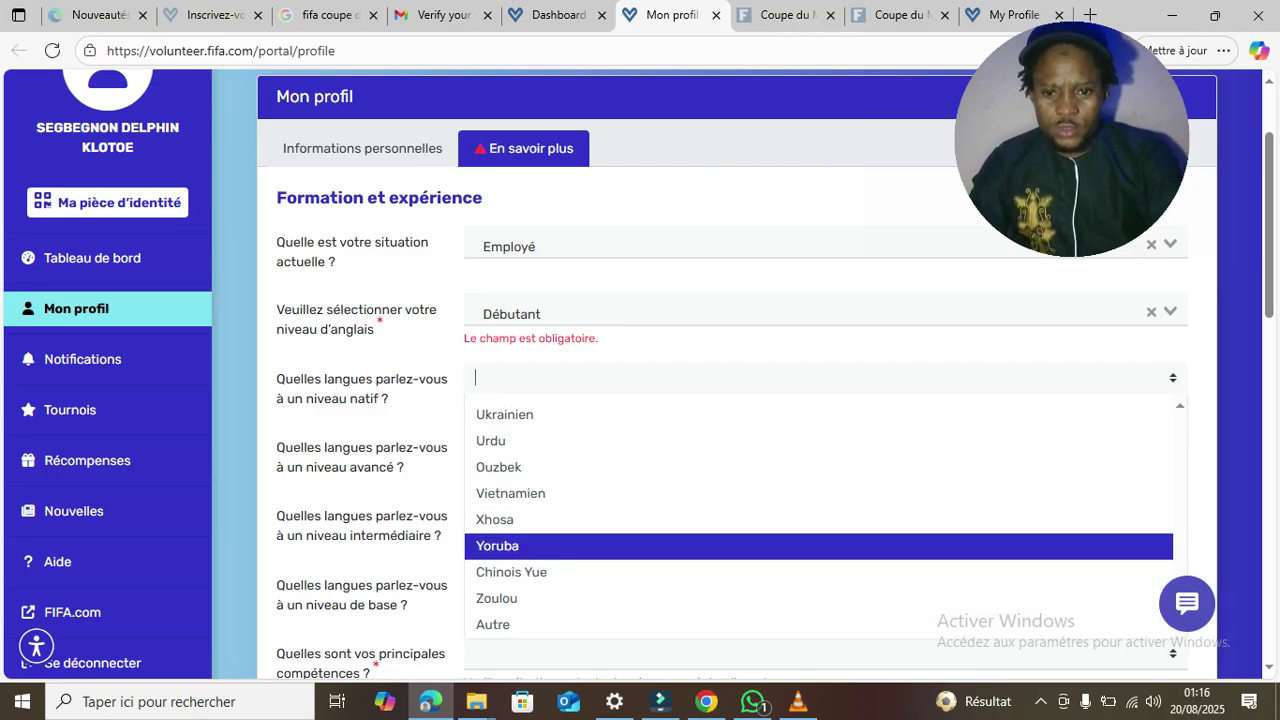
left_click(498, 546)
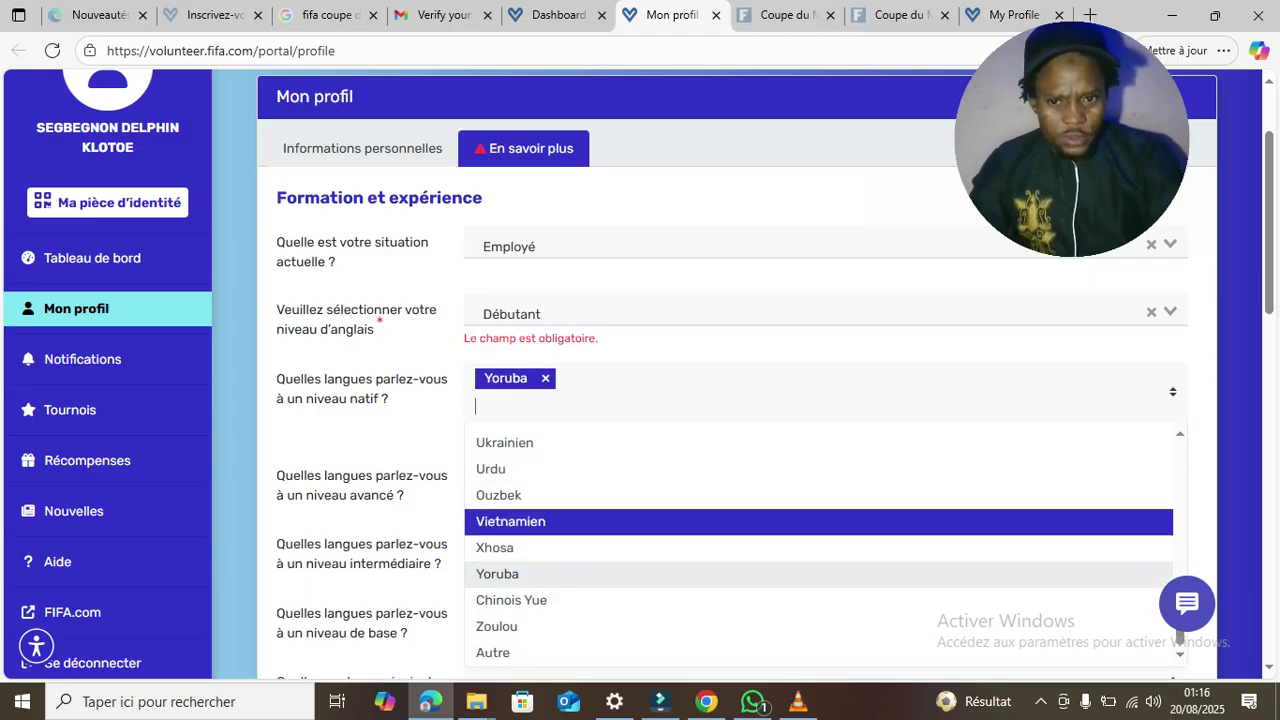
key("Escape")
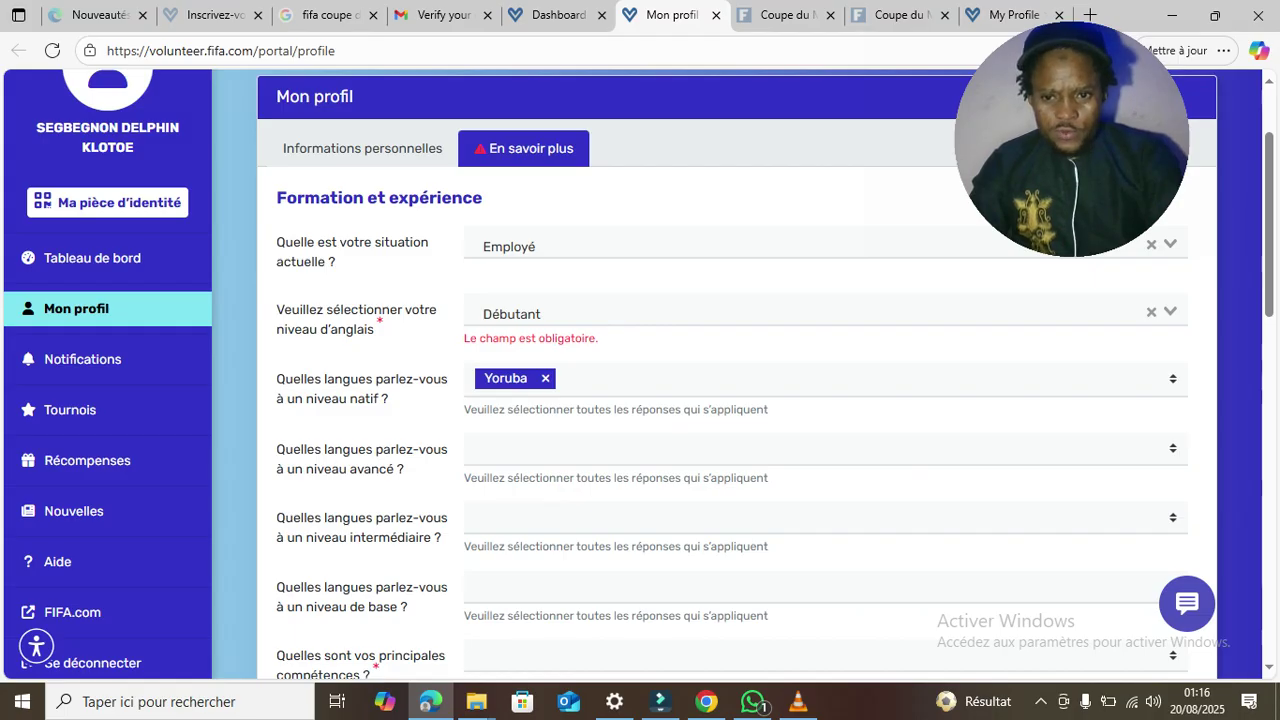
- Add Français as an advanced-level language
left_click(640, 449)
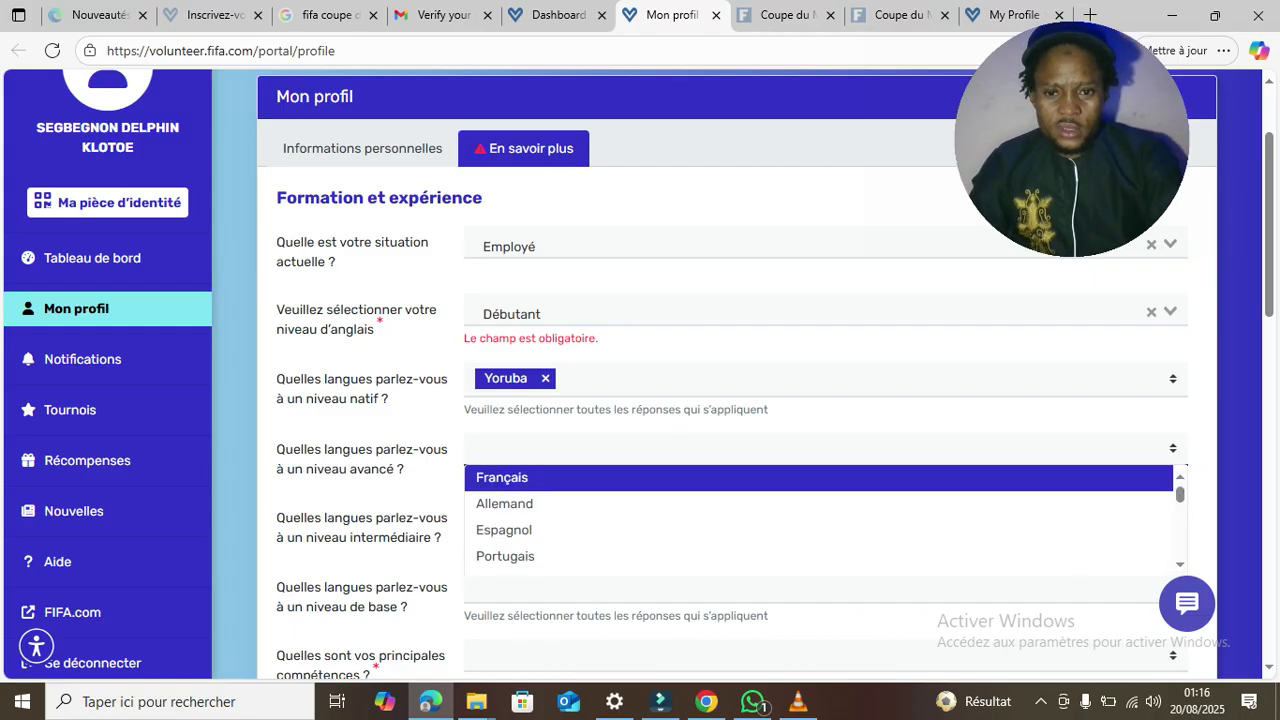
key("Down")
key("Up")
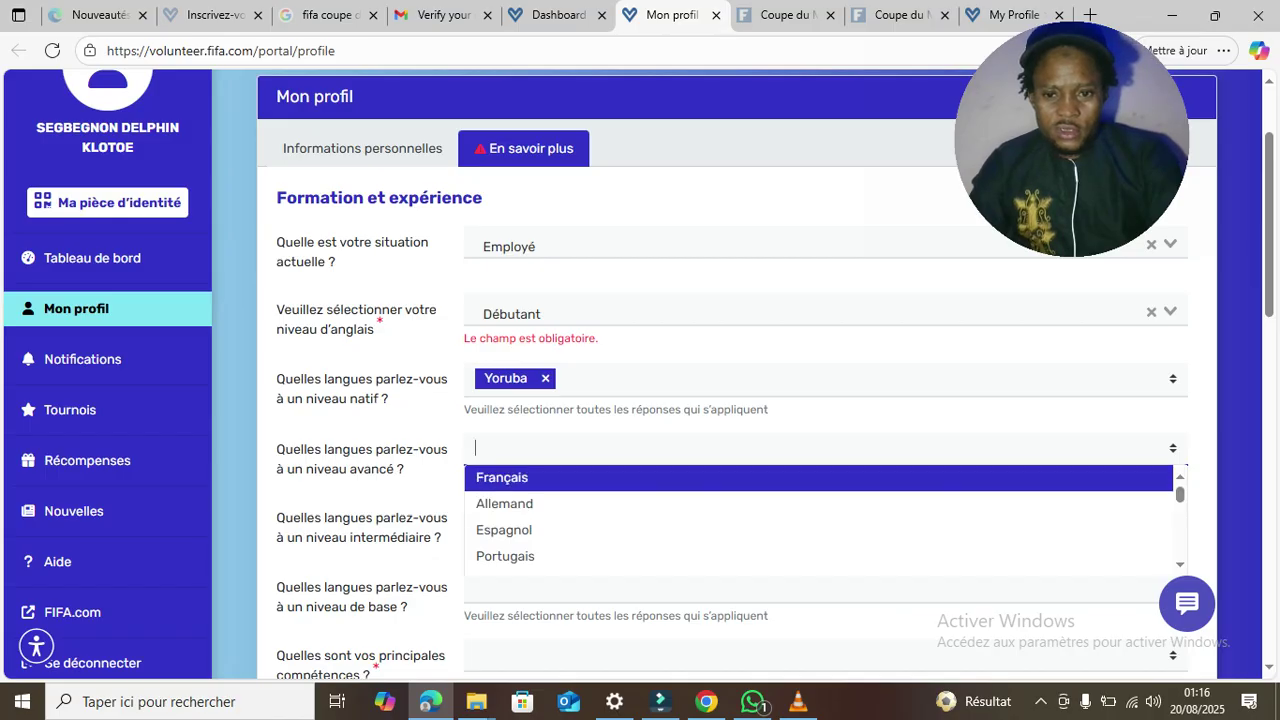
key("Return")
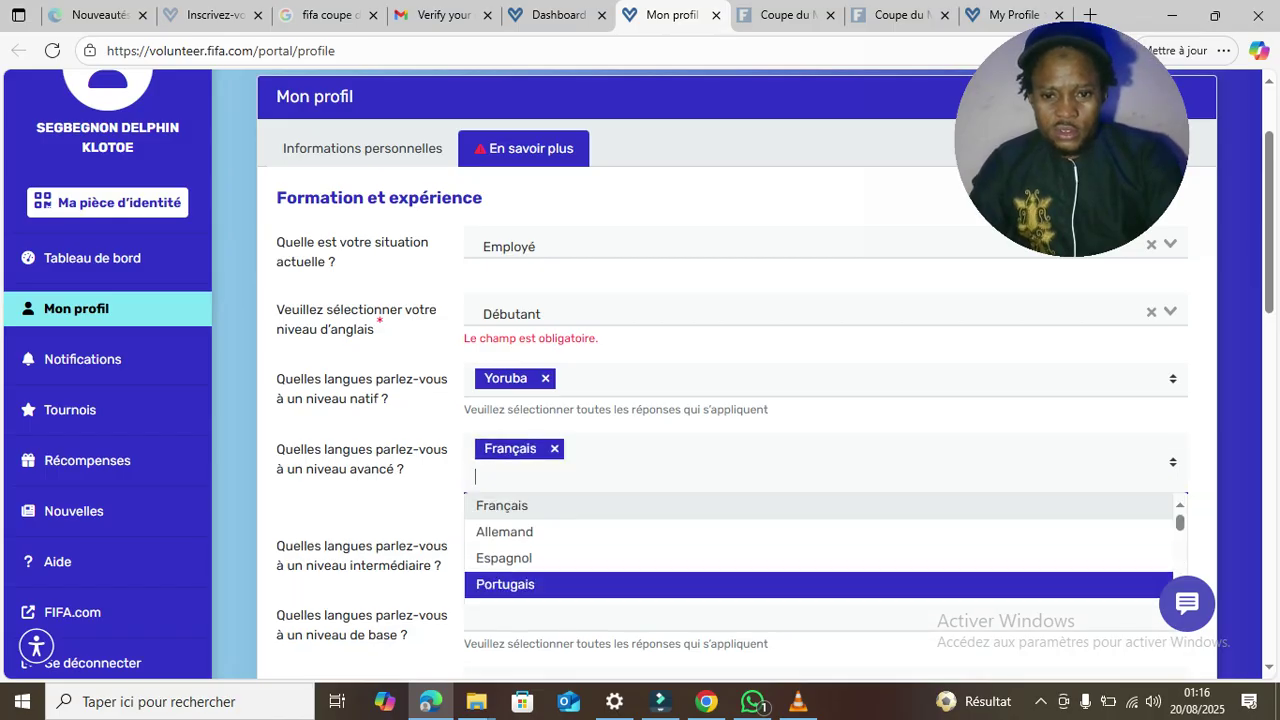
- Scroll down the language list and add Yoruba at advanced level
key("Up")
key("Up")
key("Up")
key("Down")
scroll(818, 550, "down", 5)
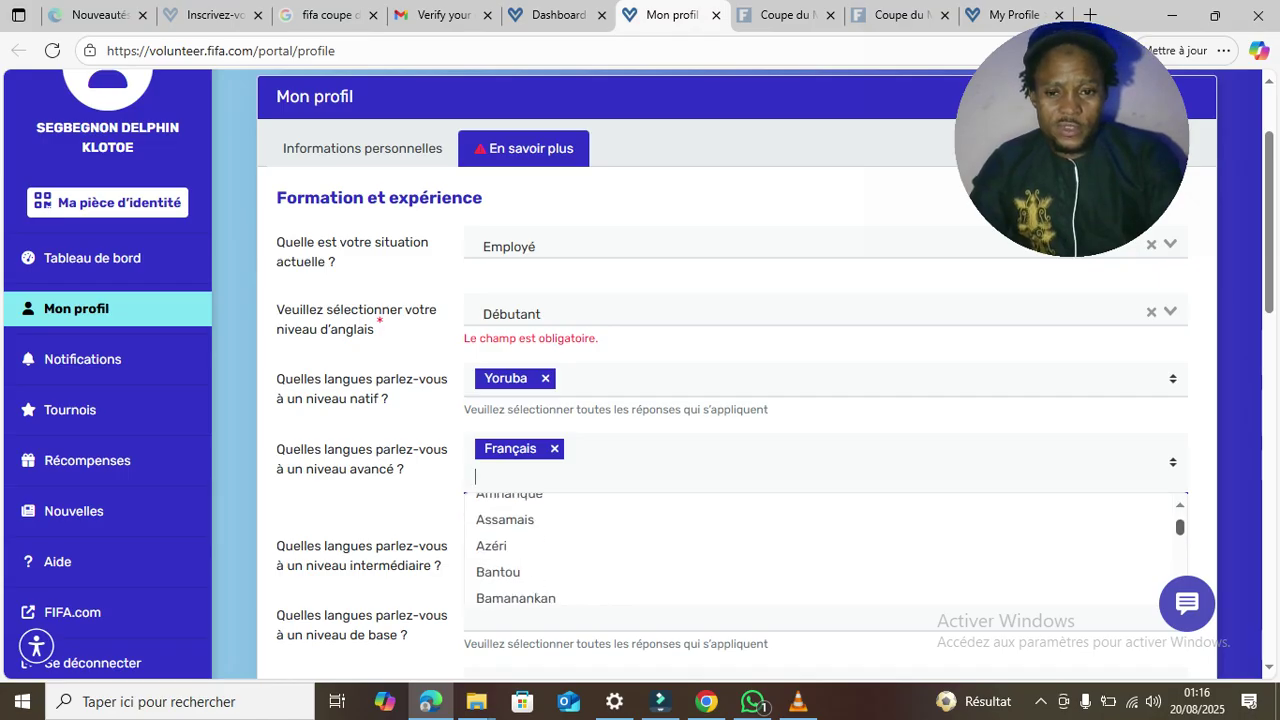
scroll(818, 550, "down", 2)
scroll(818, 550, "up", 3)
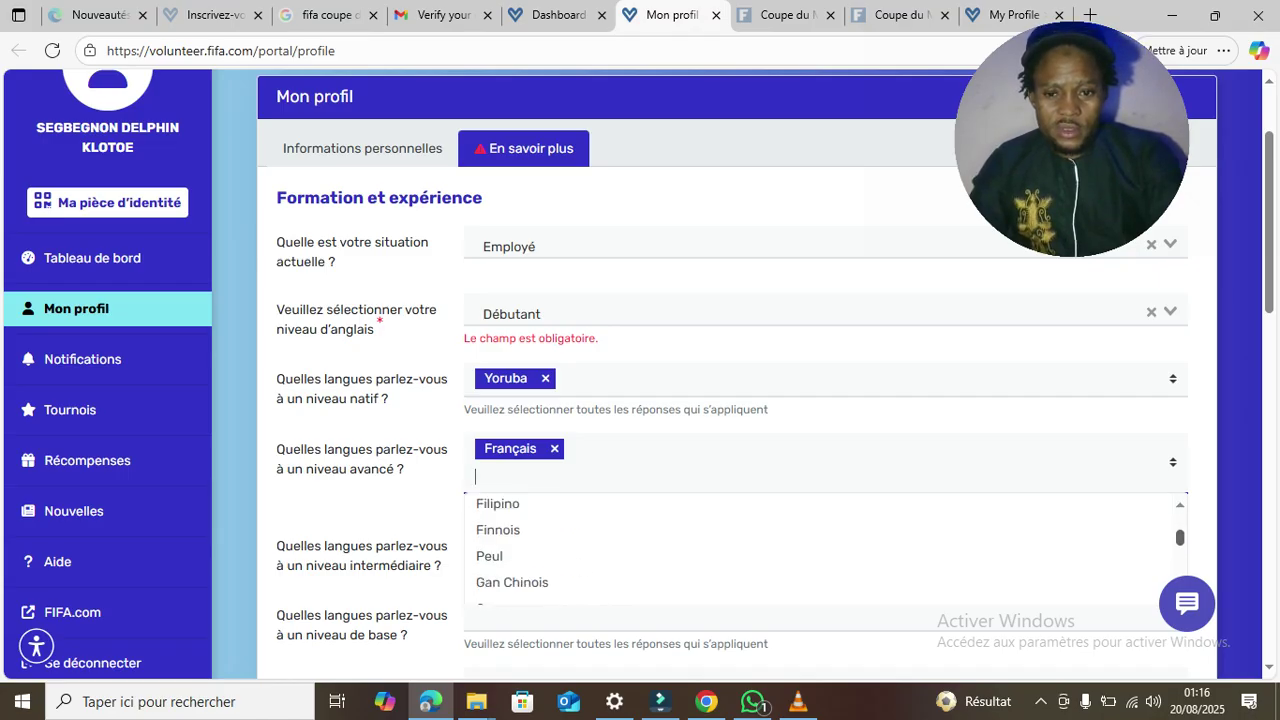
scroll(818, 550, "down", 1)
scroll(818, 550, "up", 3)
scroll(818, 550, "up", 3)
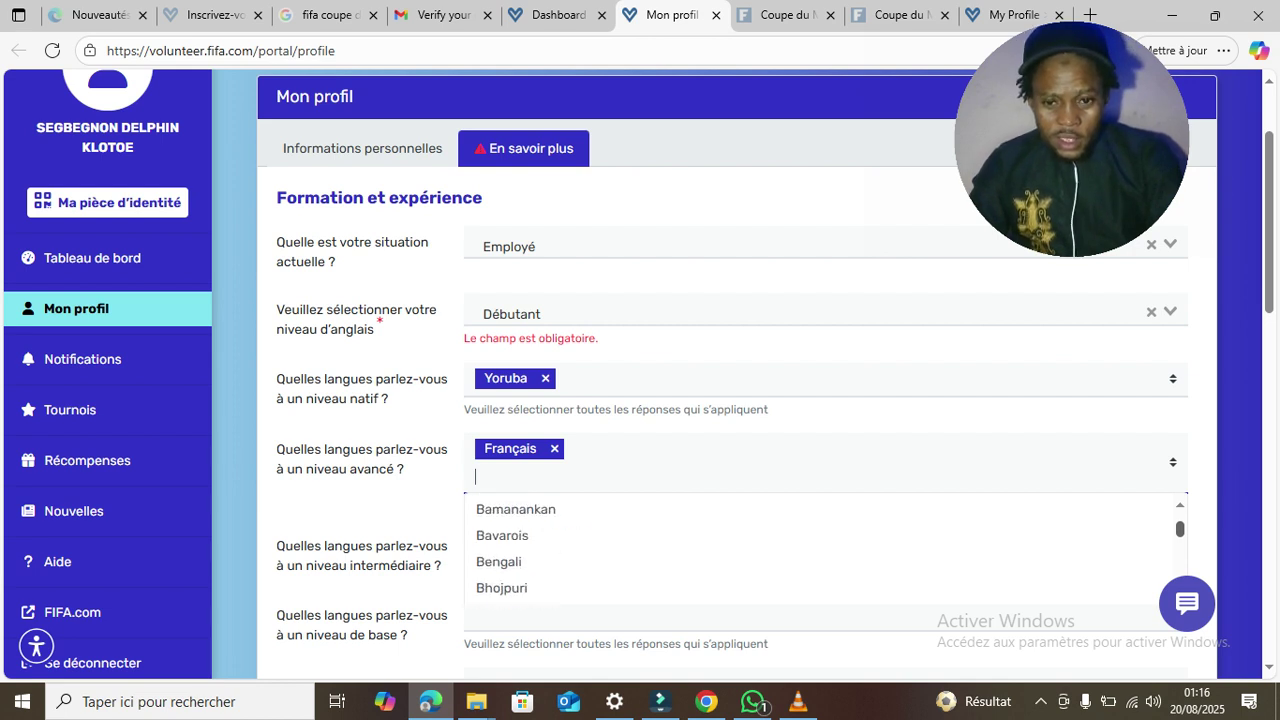
scroll(818, 550, "up", 1)
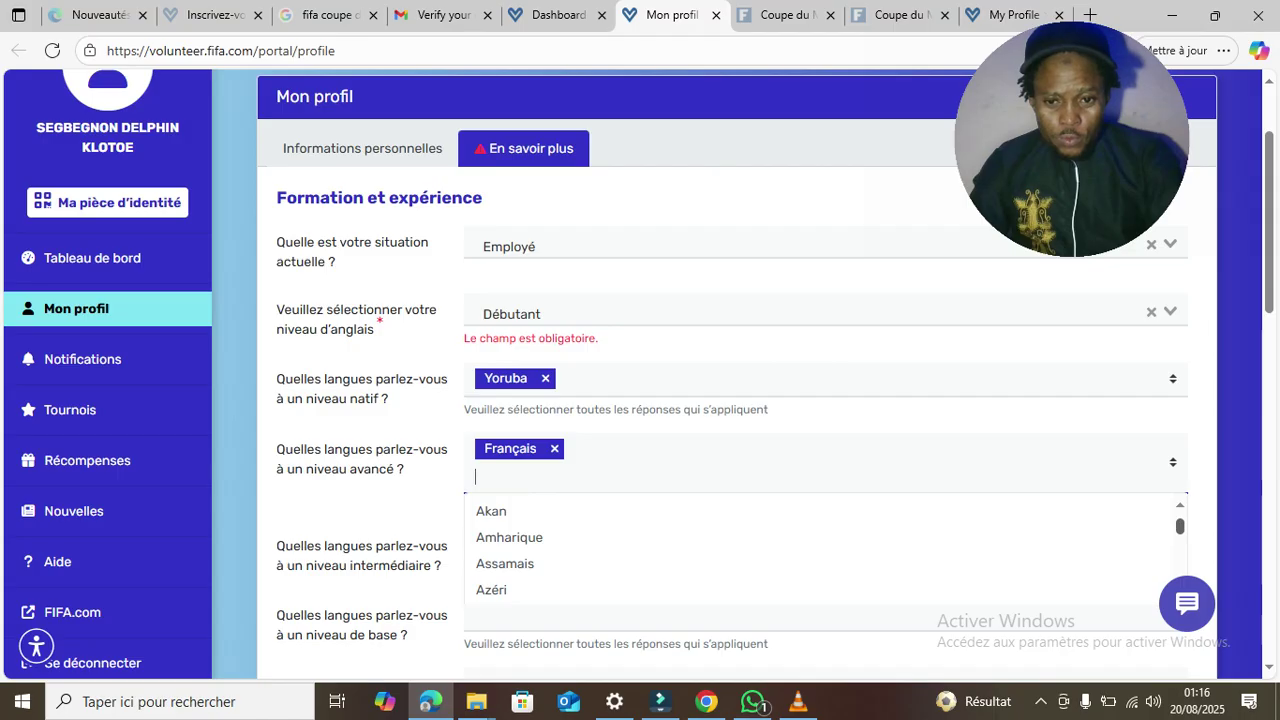
scroll(818, 550, "up", 3)
scroll(818, 550, "up", 1)
scroll(818, 550, "down", 5)
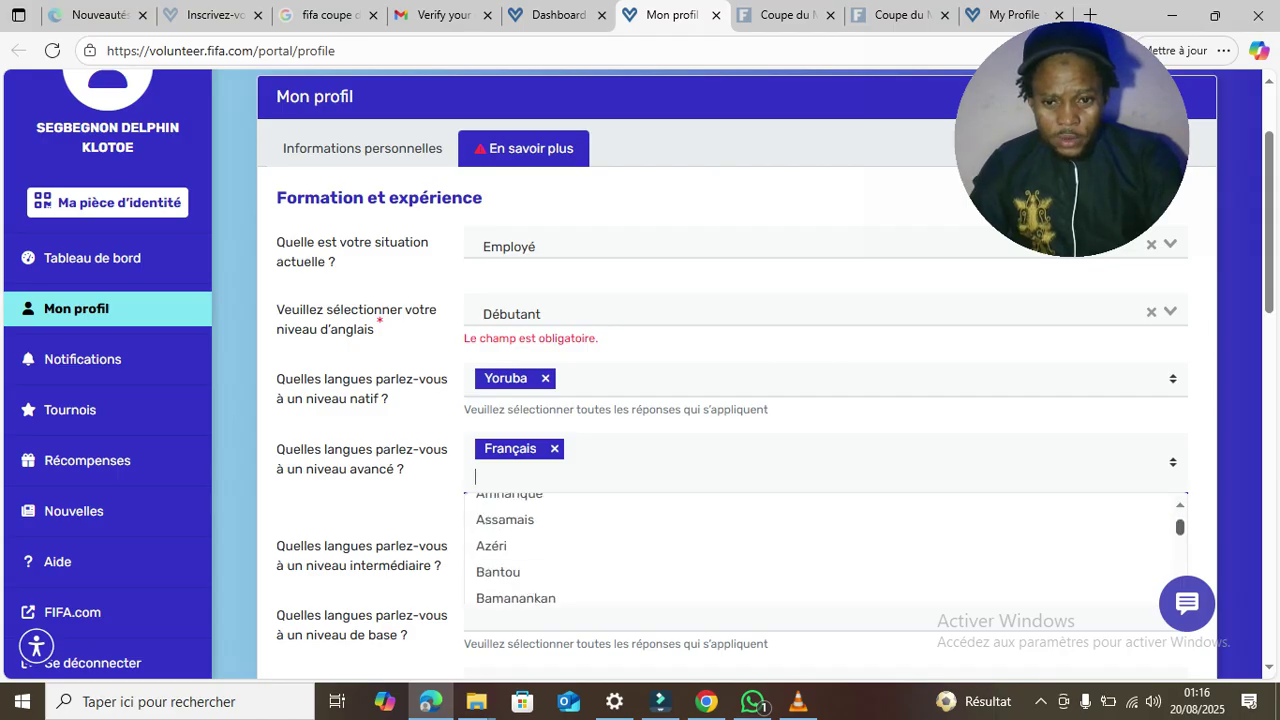
scroll(818, 550, "down", 4)
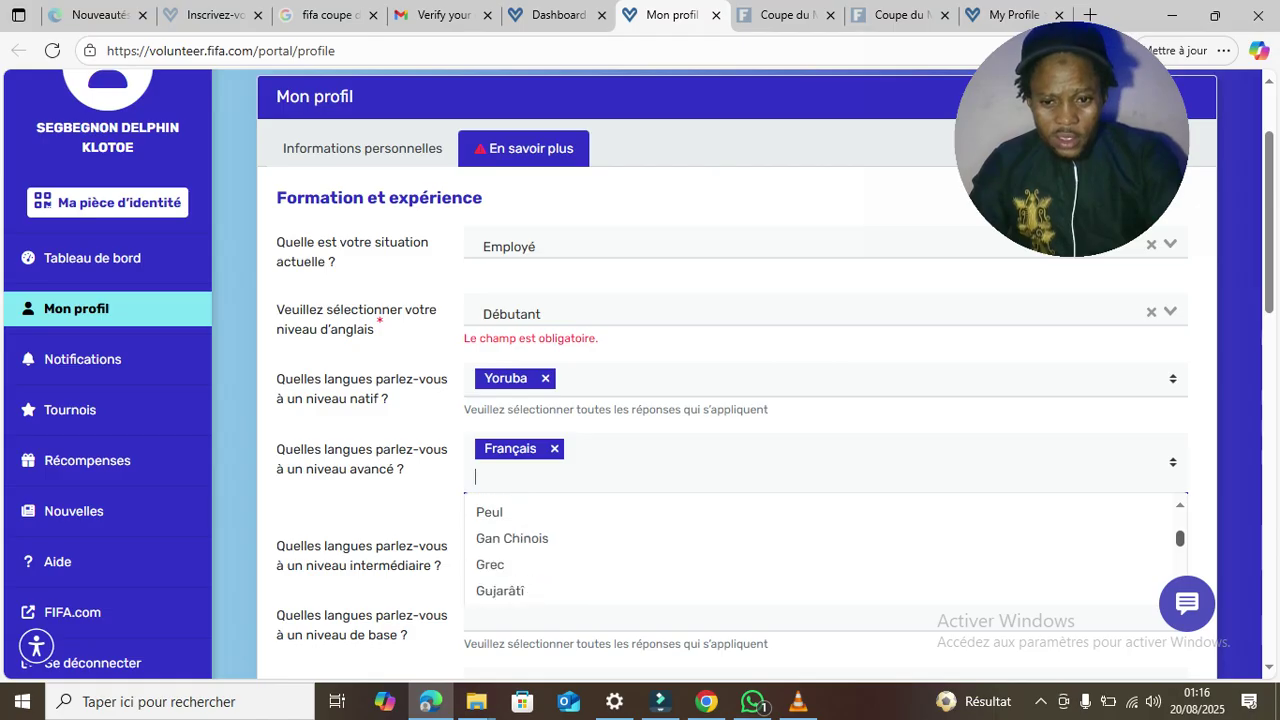
scroll(818, 550, "down", 3)
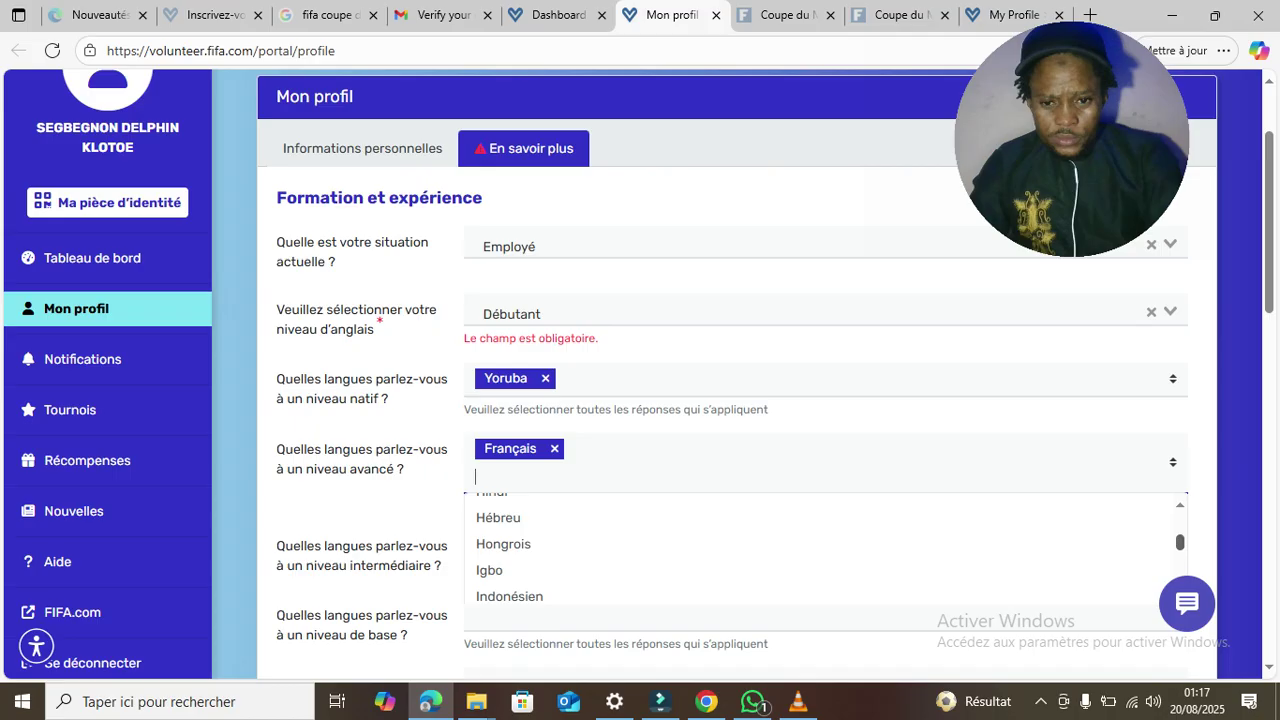
scroll(818, 550, "down", 1)
scroll(818, 550, "down", 3)
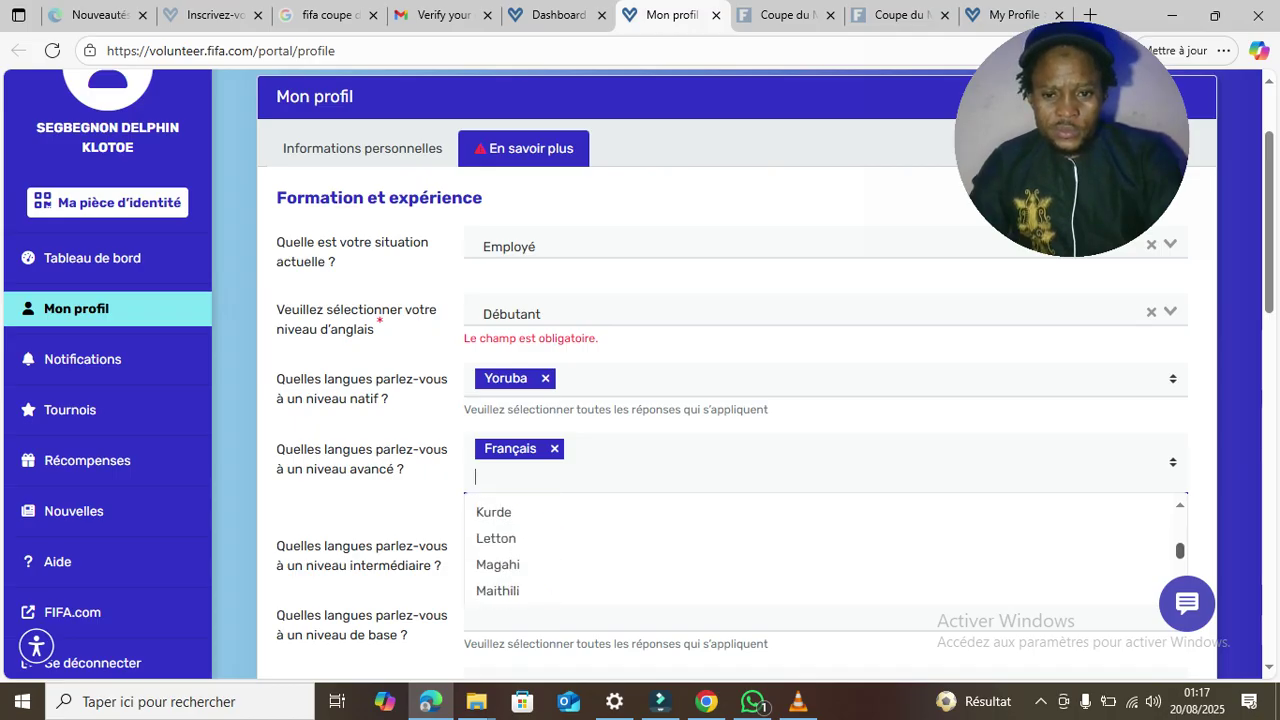
scroll(818, 550, "down", 3)
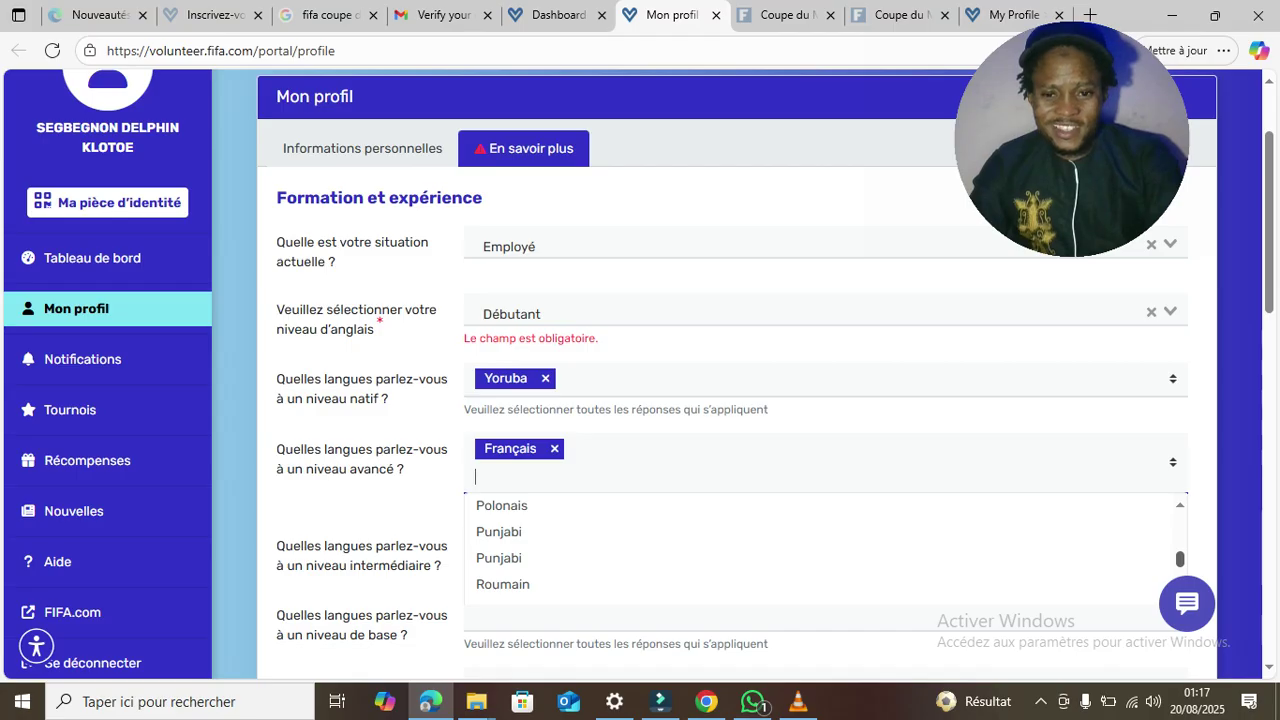
scroll(818, 550, "down", 2)
scroll(818, 550, "down", 3)
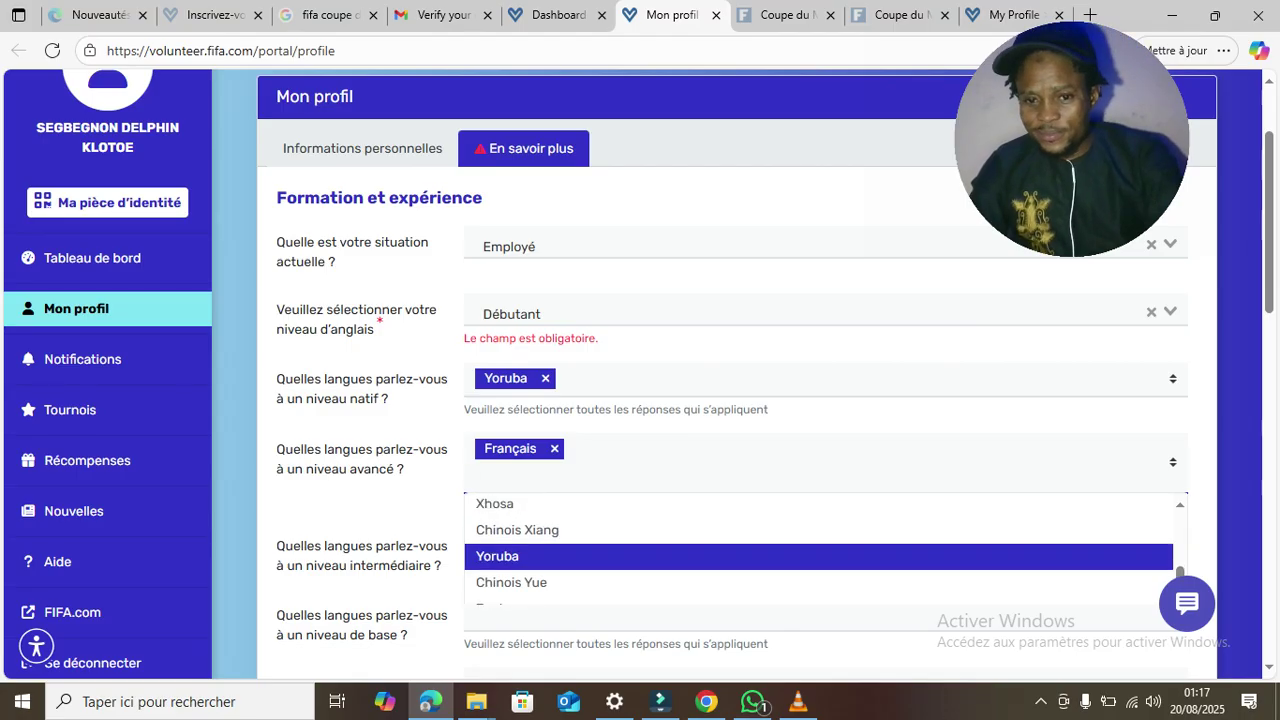
key("Return")
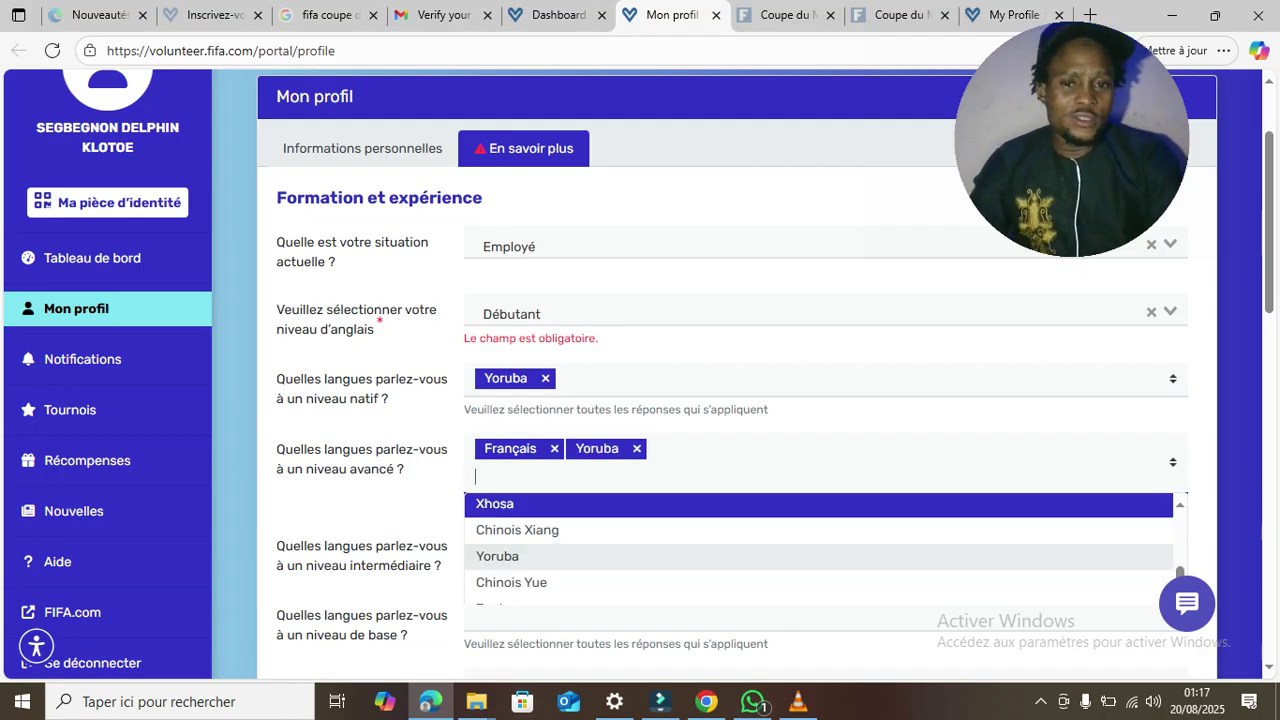
- Remove Yoruba from the advanced-level languages and close the list
left_click_drag(1269, 222, 1269, 226)
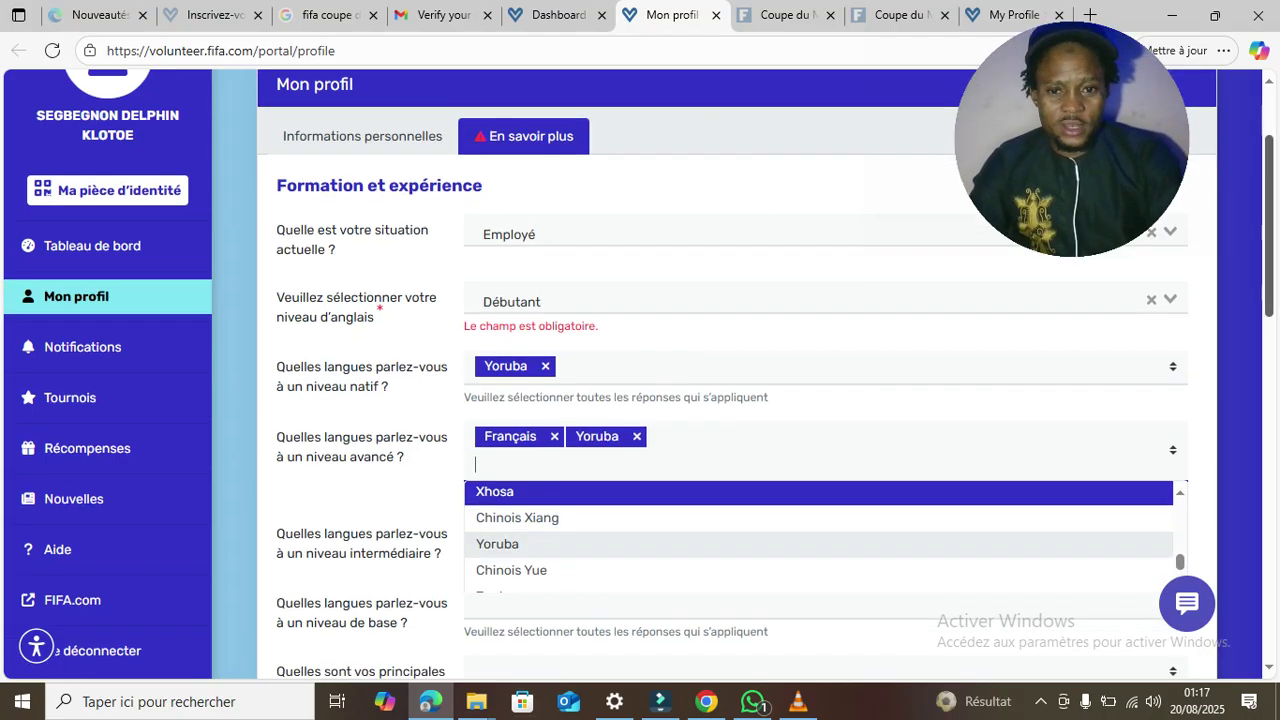
left_click(636, 436)
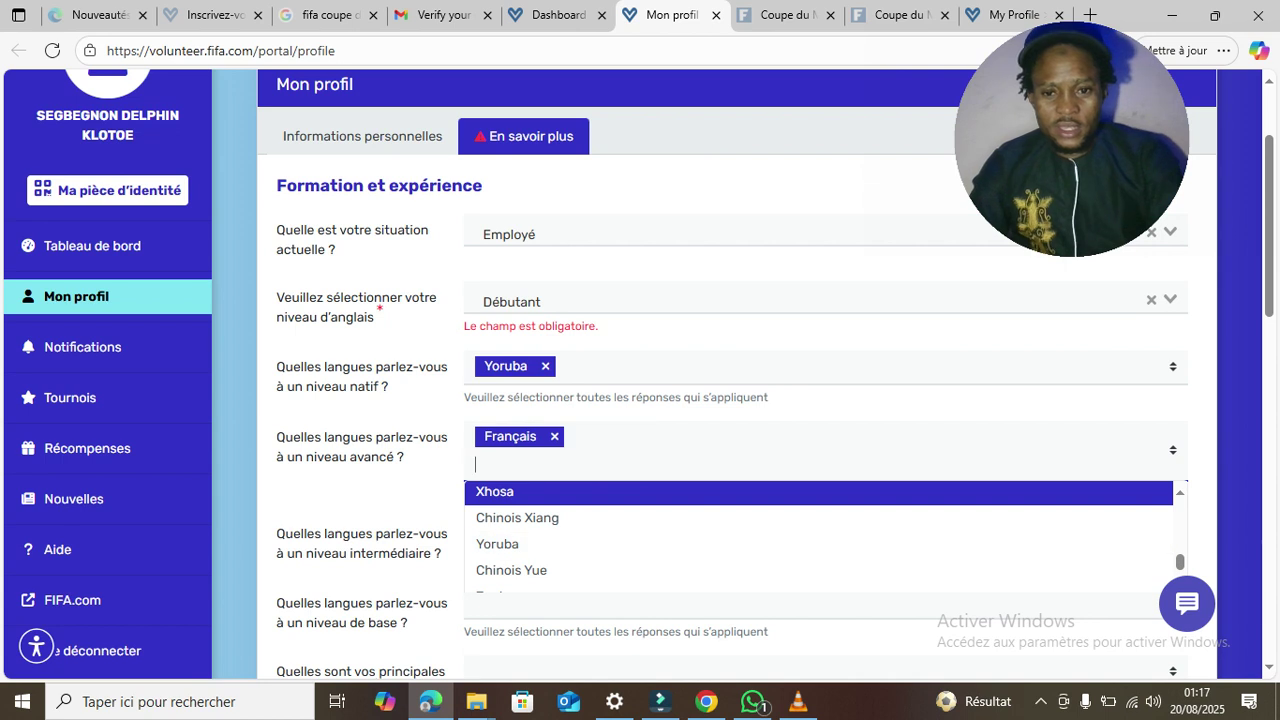
key("Escape")
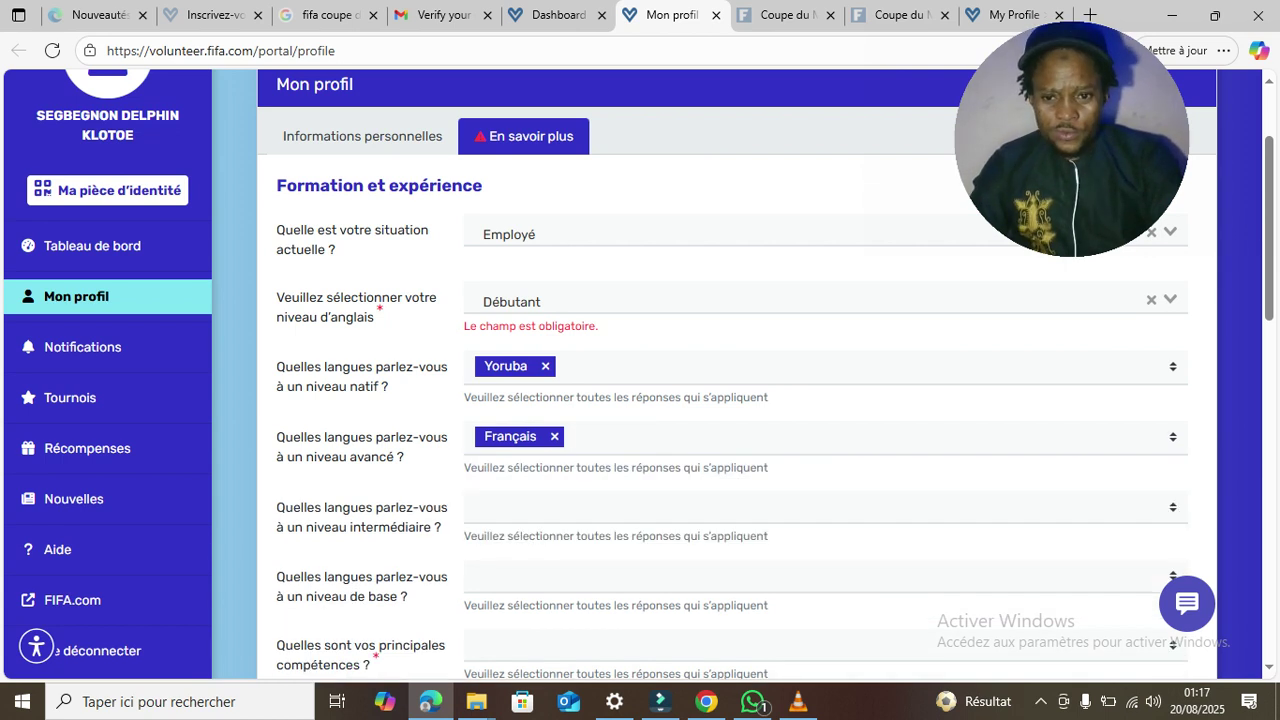
- Add Allemand and Espagnol as intermediate-level languages
left_click(640, 507)
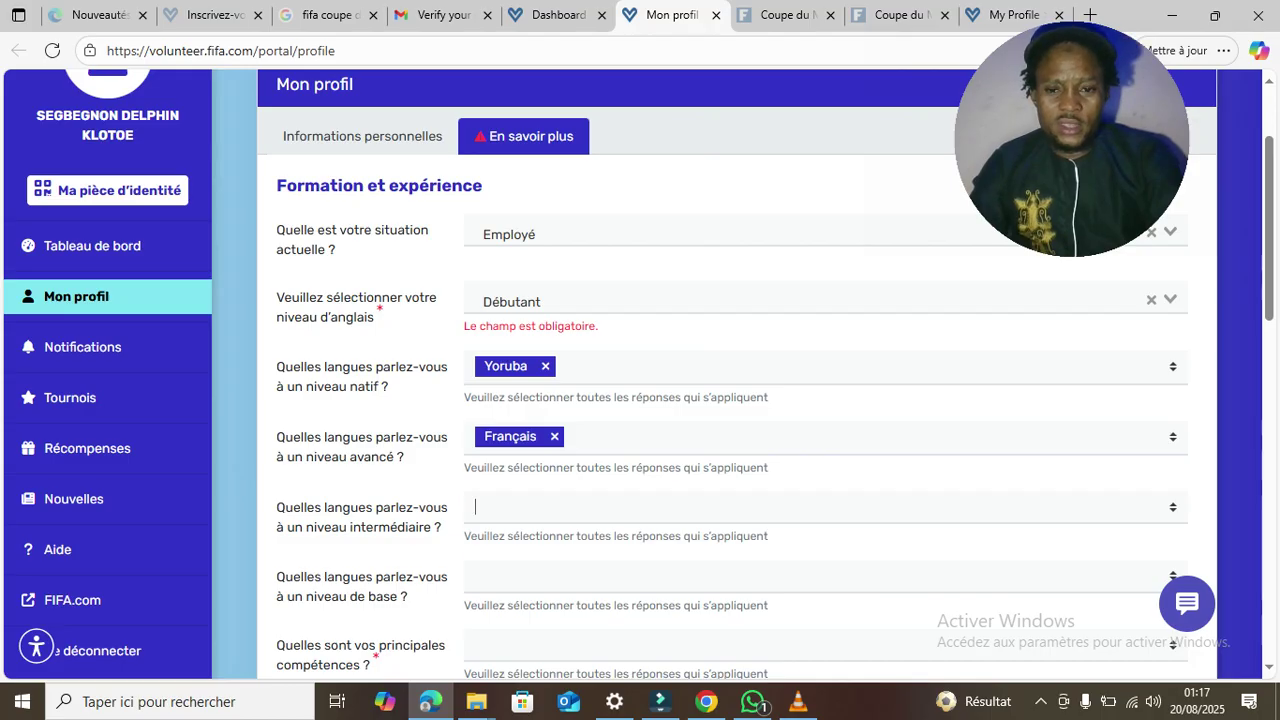
key("Return")
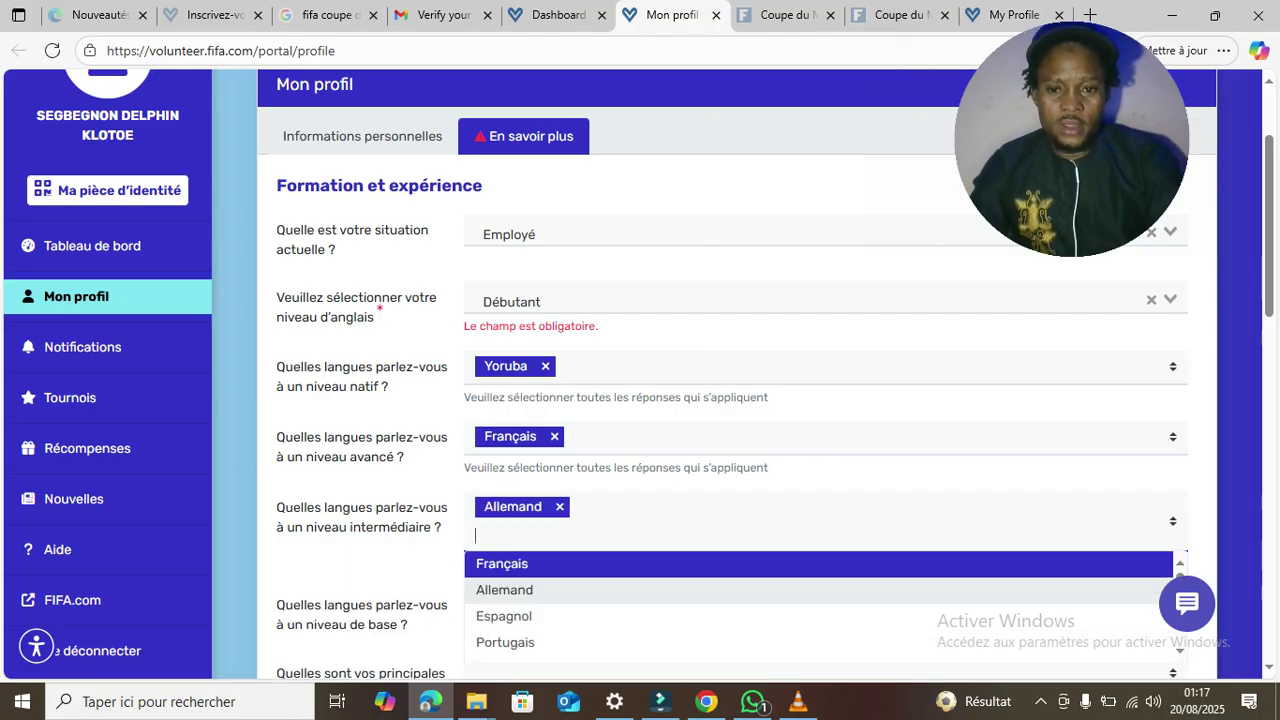
key("Down")
key("Down")
key("Return")
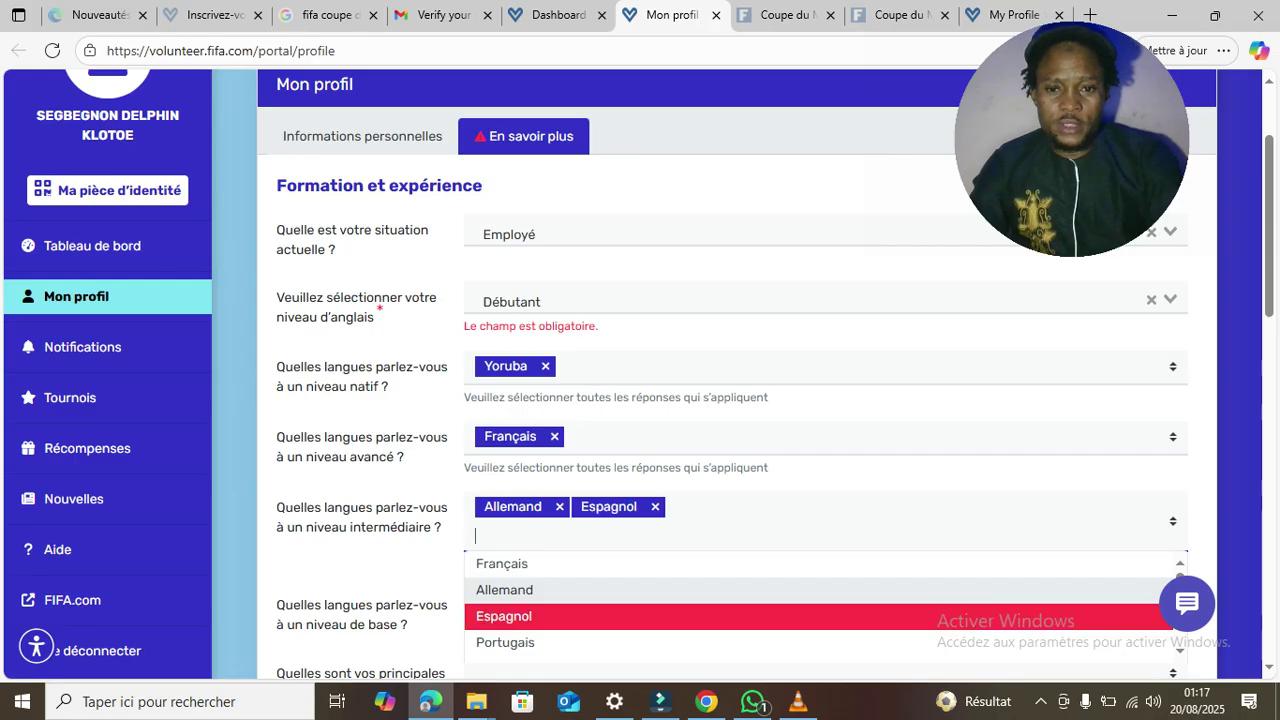
key("Down")
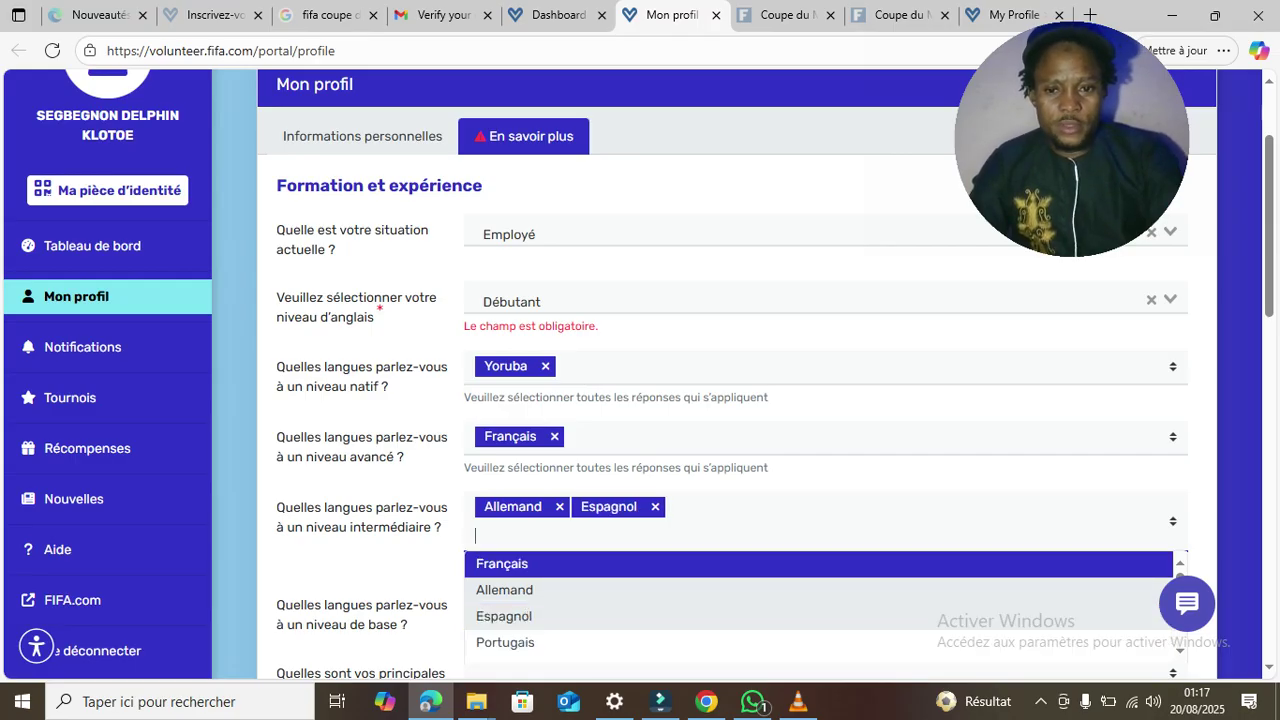
key("Escape")
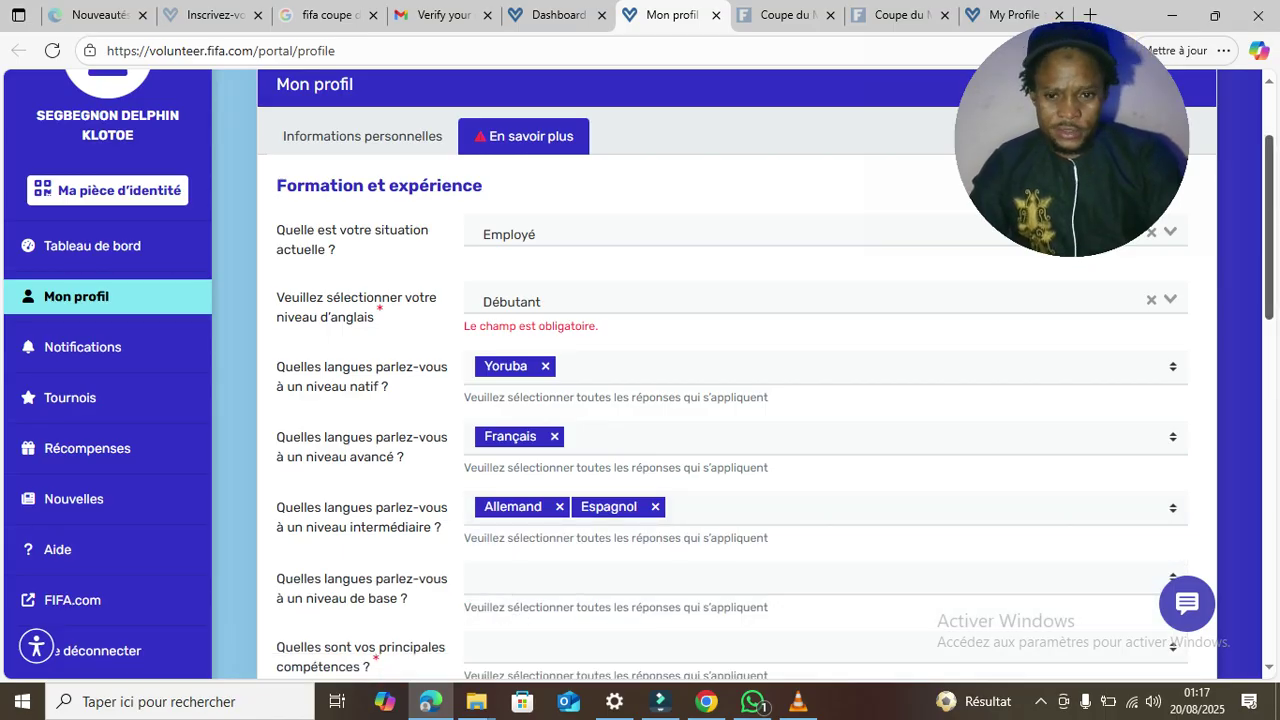
- Pick Russe and Arabe in the 'niveau de base' language list, then close it
scroll(640, 370, "down", 2)
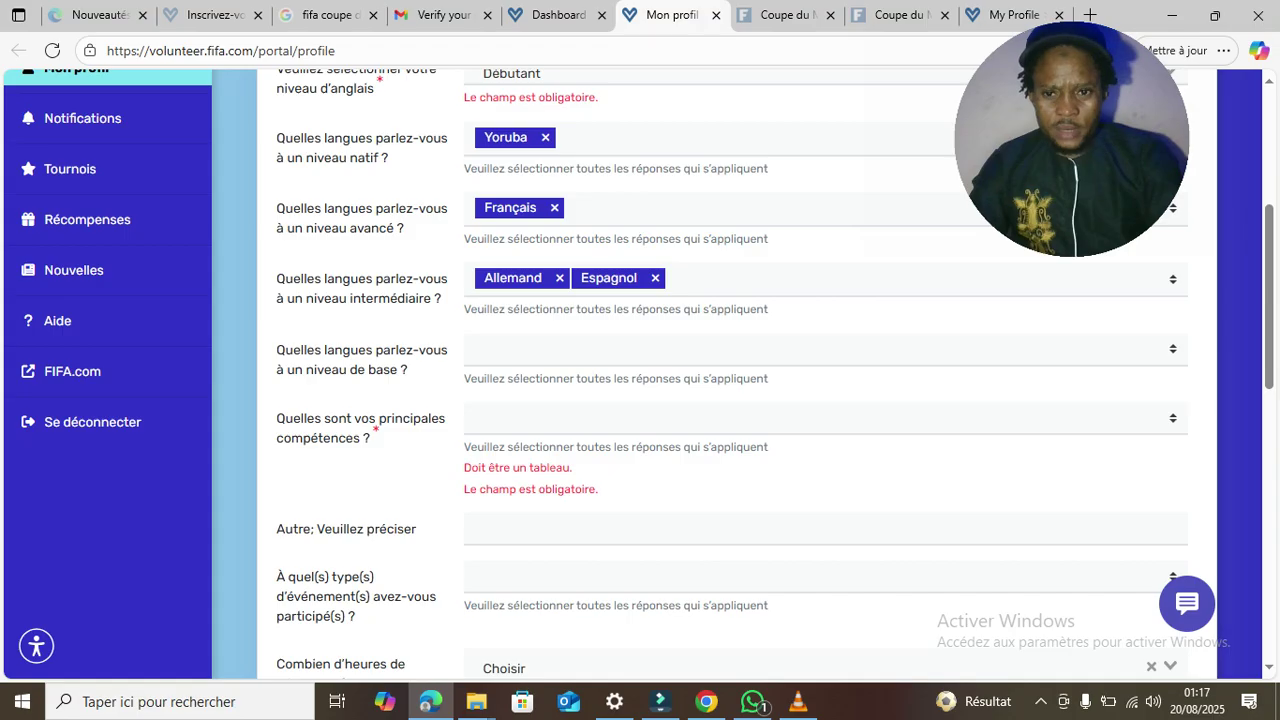
left_click(475, 348)
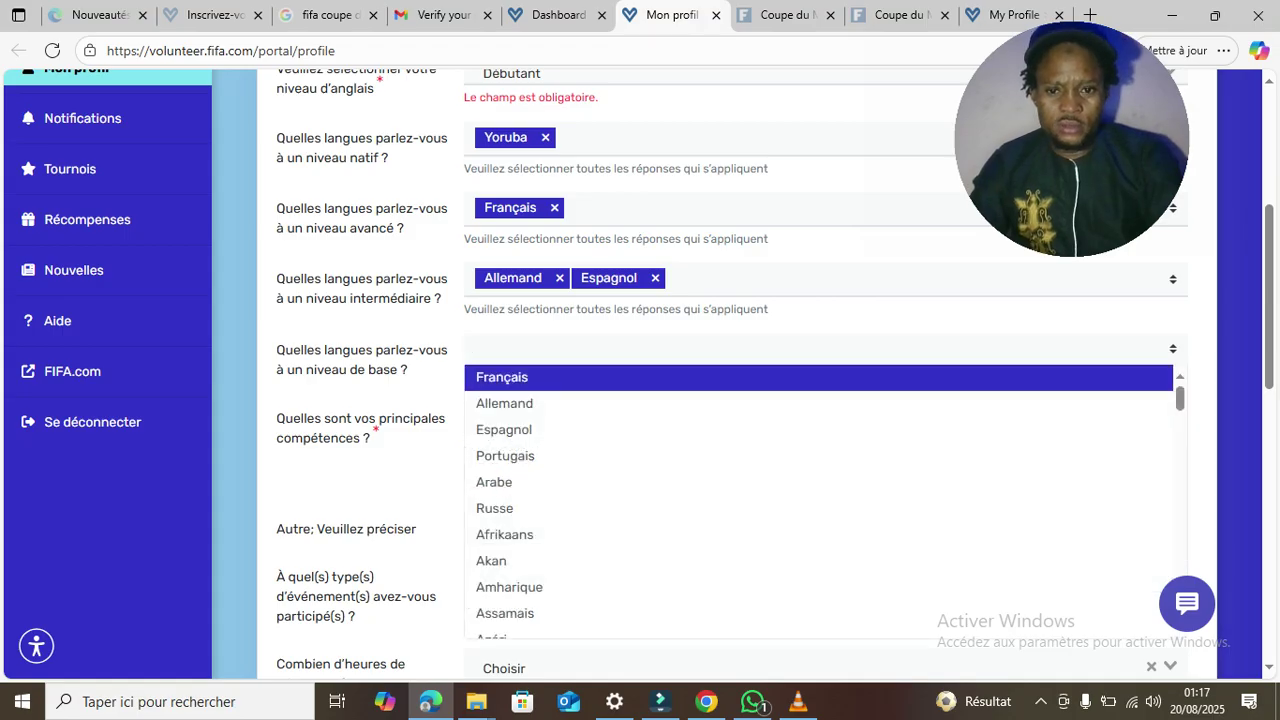
key("Down")
key("Down")
key("Down")
key("Down")
key("Down")
key("Down")
key("Up")
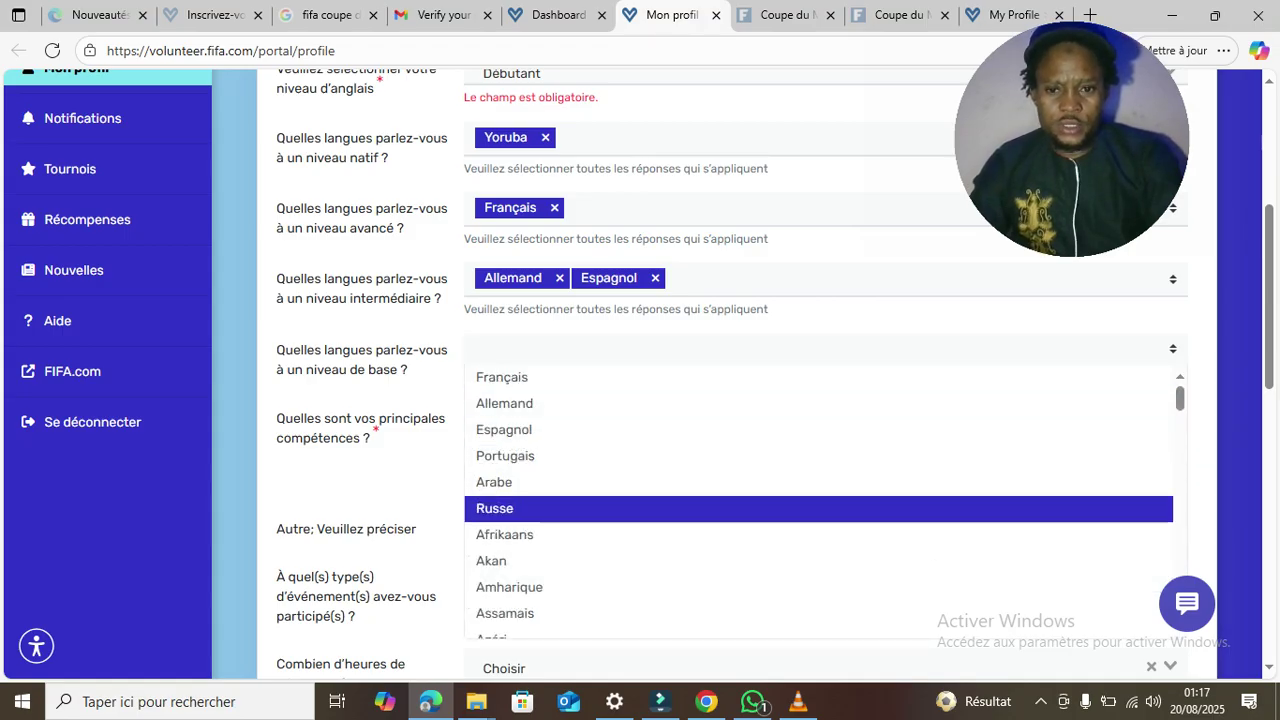
key("Return")
key("Down")
key("Down")
key("Down")
key("Down")
key("Down")
key("Down")
key("Down")
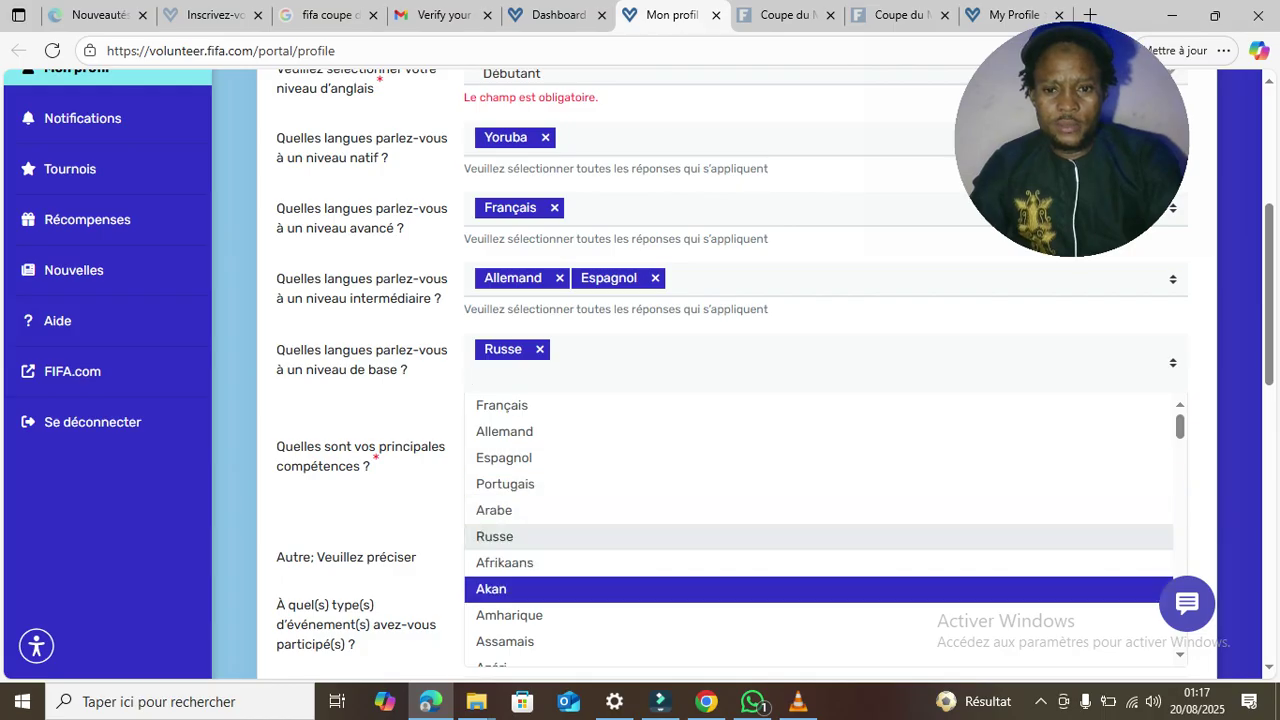
key("Down")
key("Up")
key("Up")
key("Up")
key("Up")
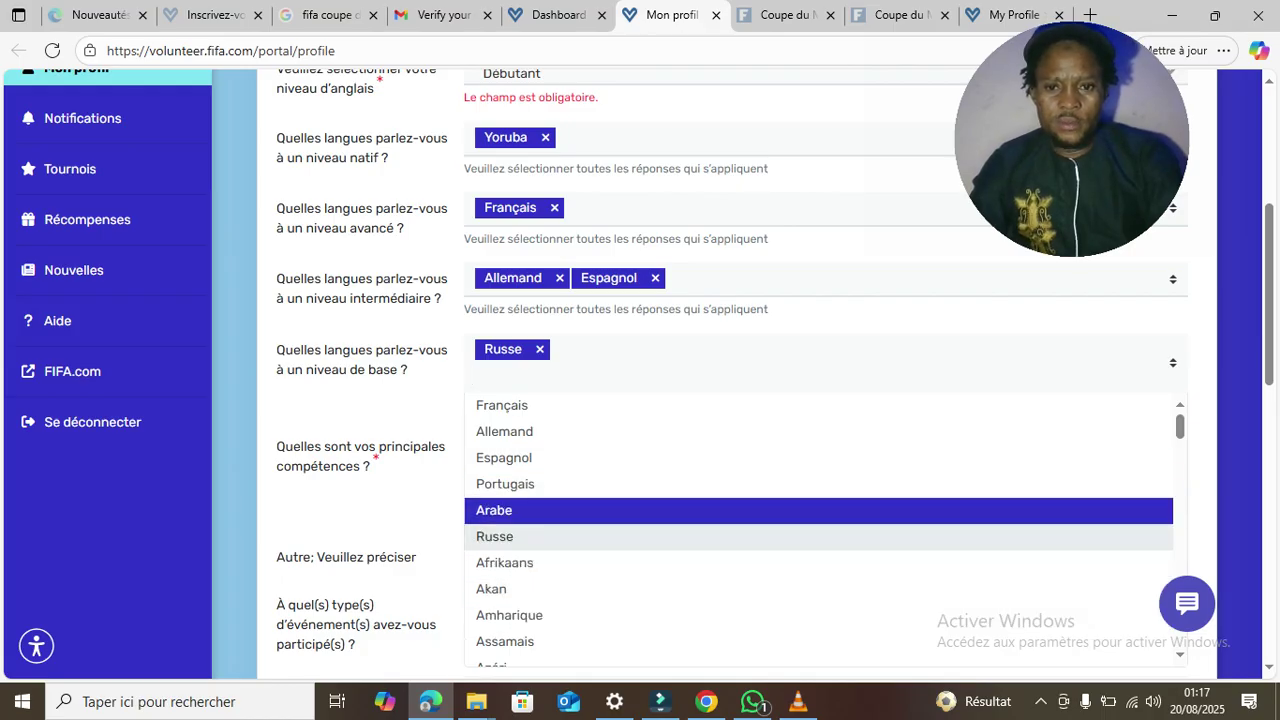
key("Return")
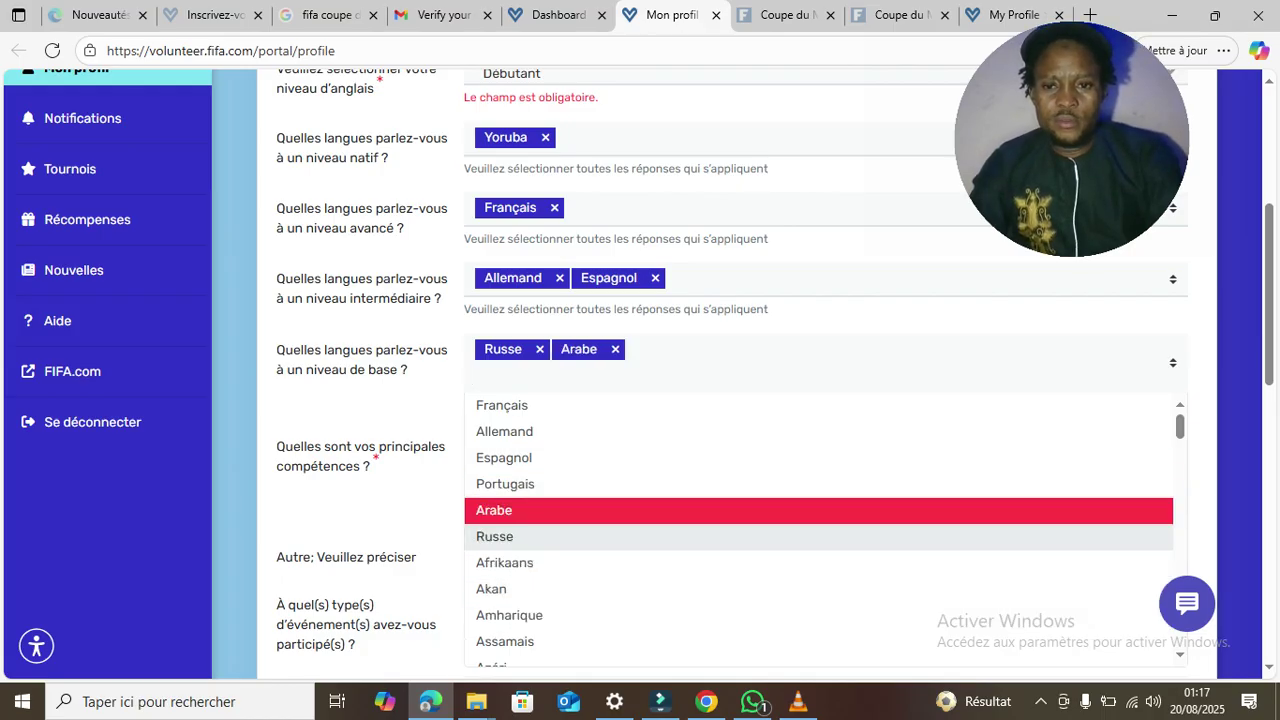
key("Up")
key("Up")
key("Up")
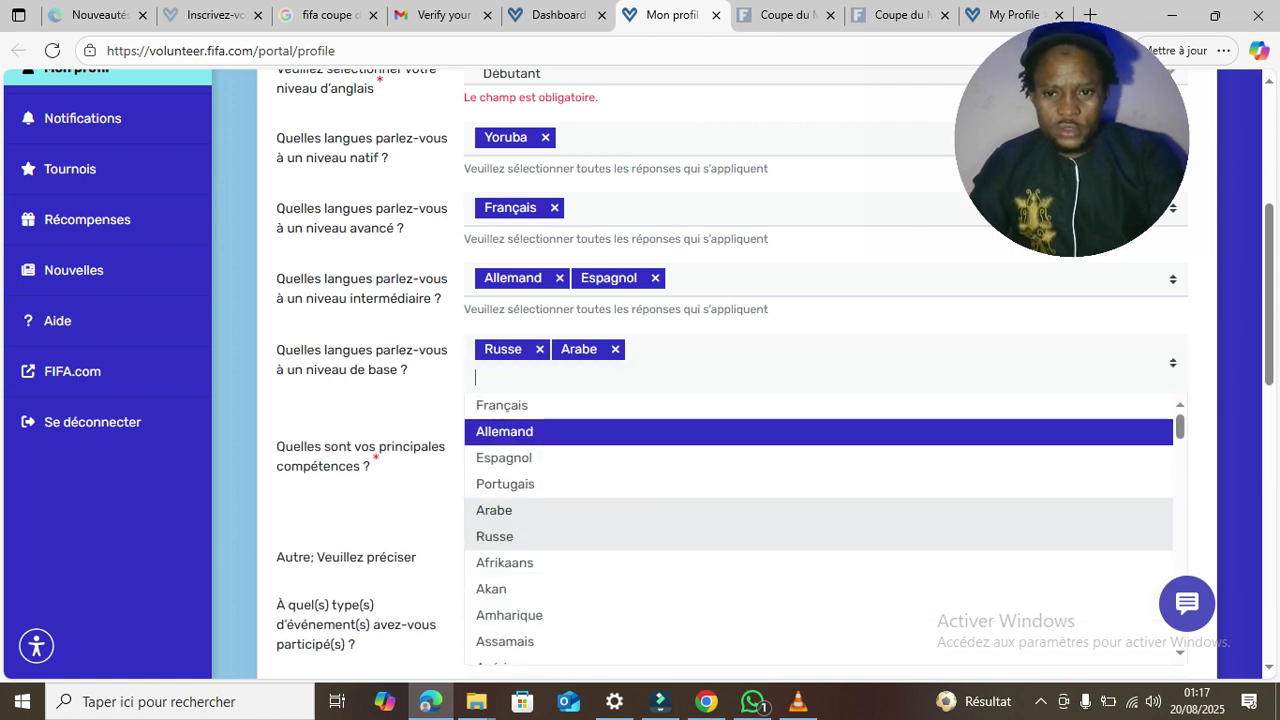
key("Escape")
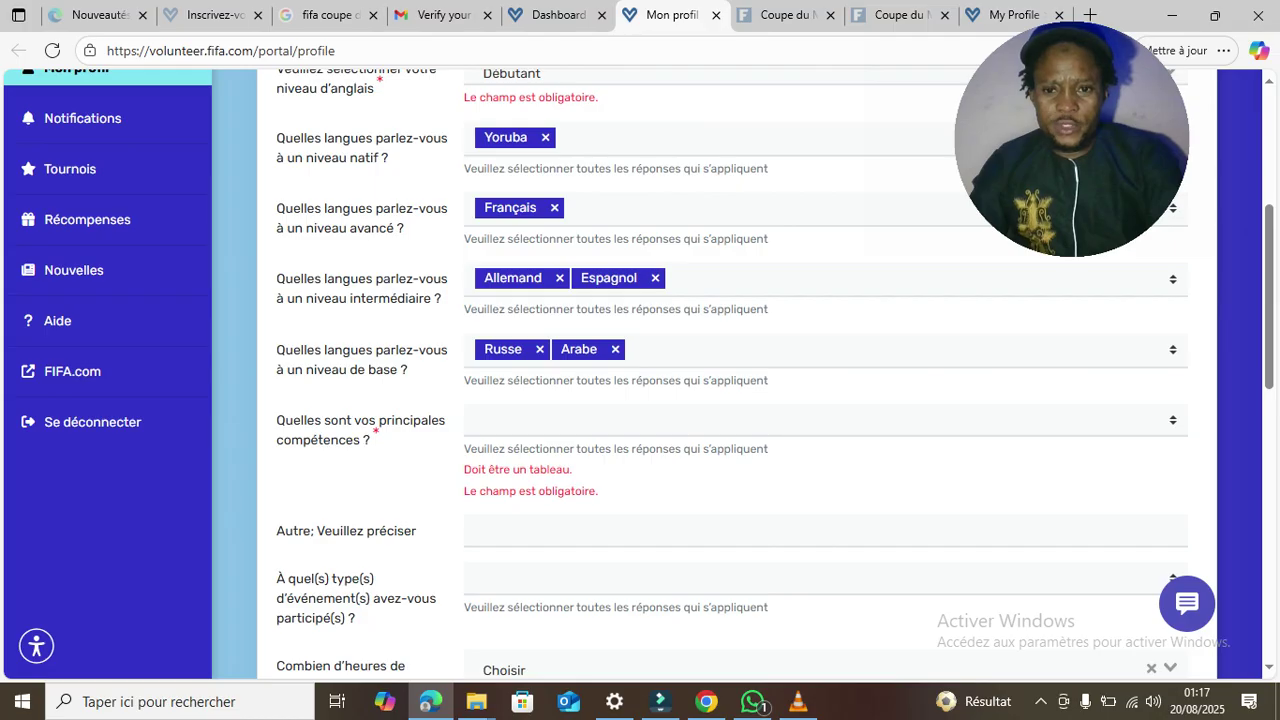
key("Tab")
- Add Service à la clientèle and Connaissances en informatique to the main skills
key("Down")
key("Down")
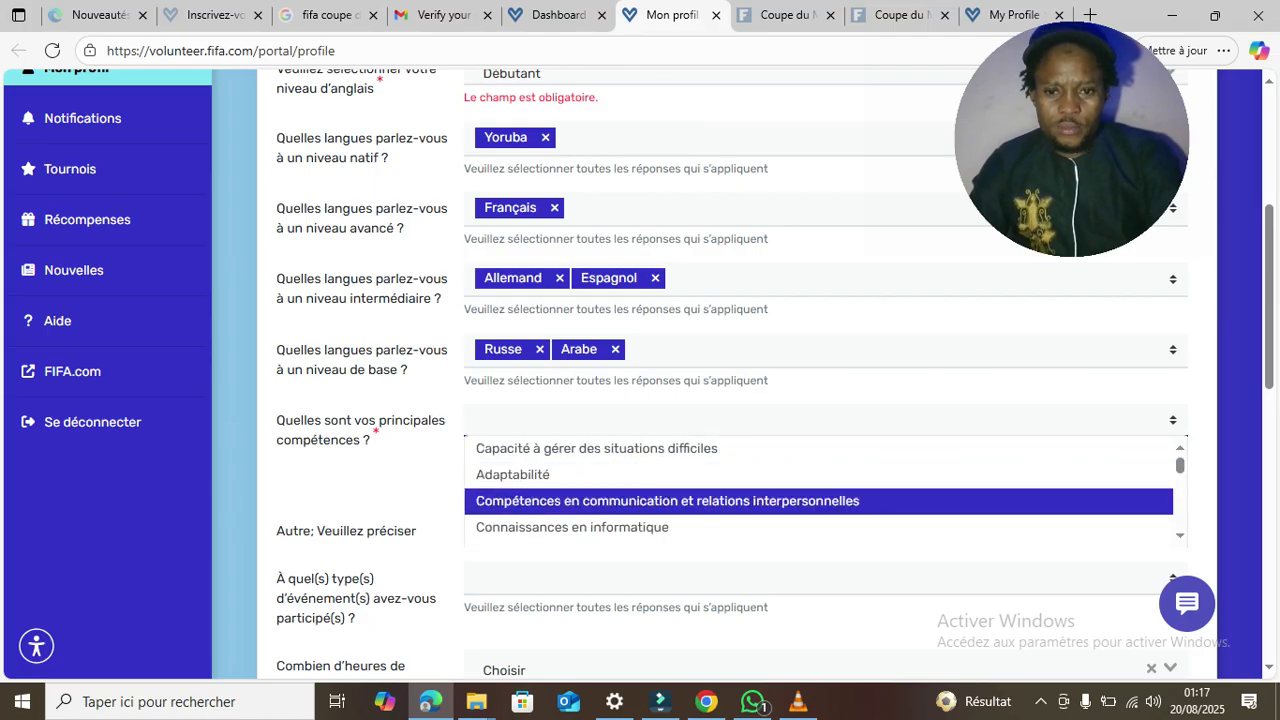
key("Down")
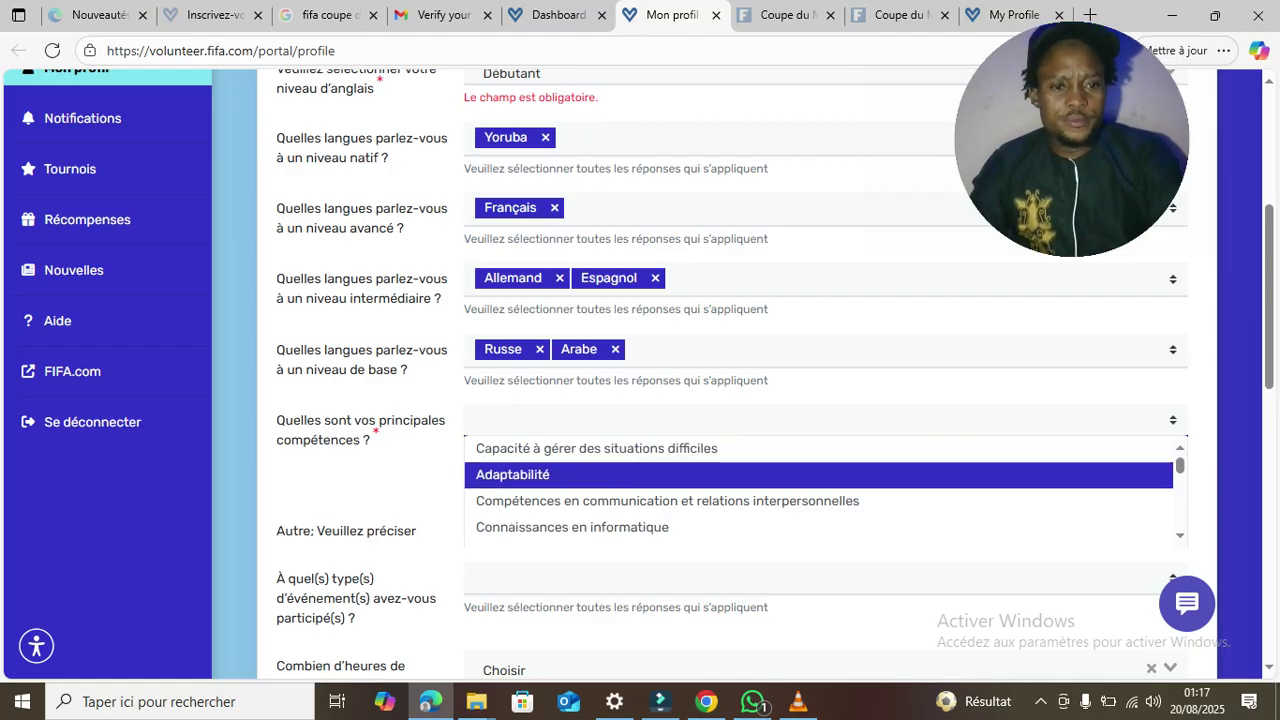
scroll(820, 476, "down", 1)
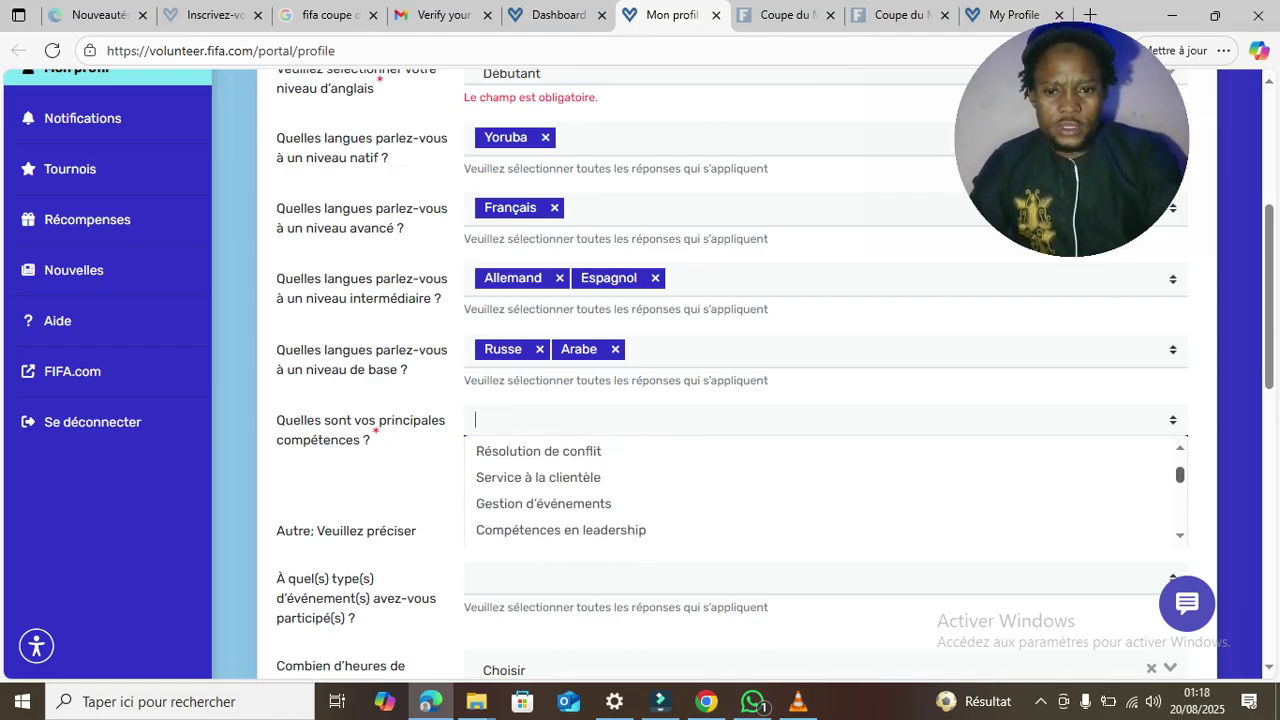
scroll(820, 490, "down", 1)
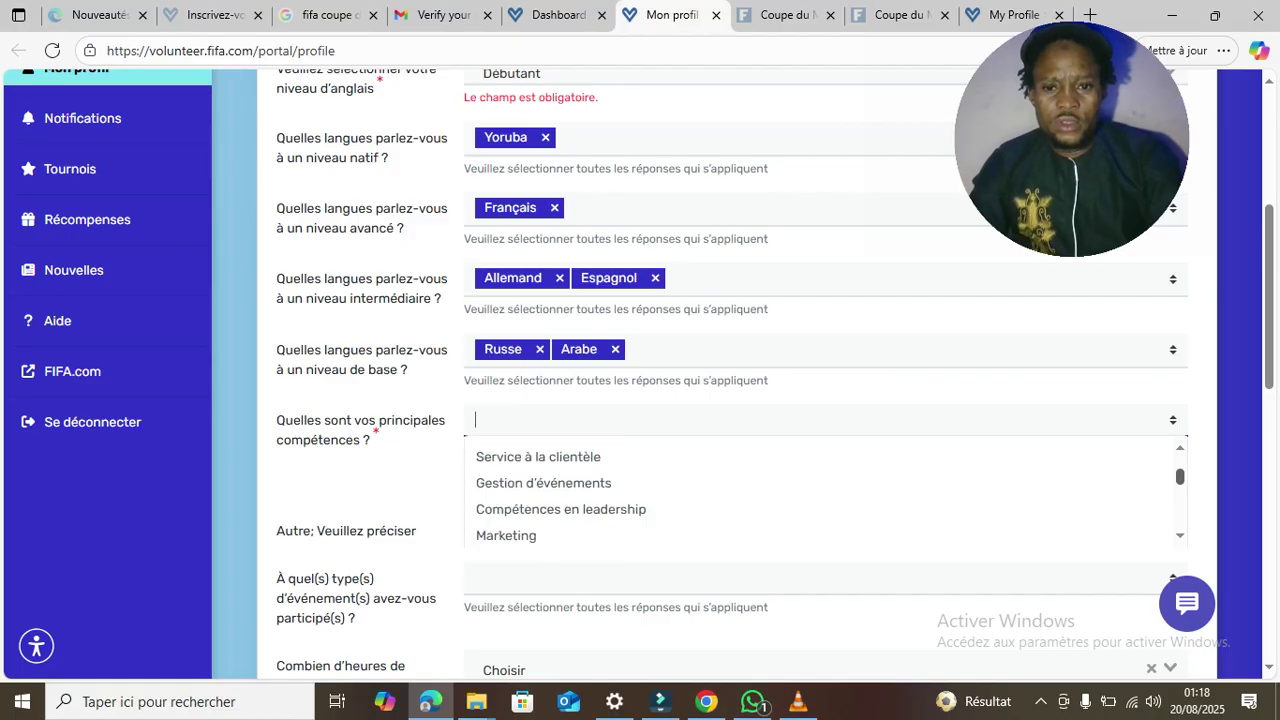
scroll(820, 490, "up", 2)
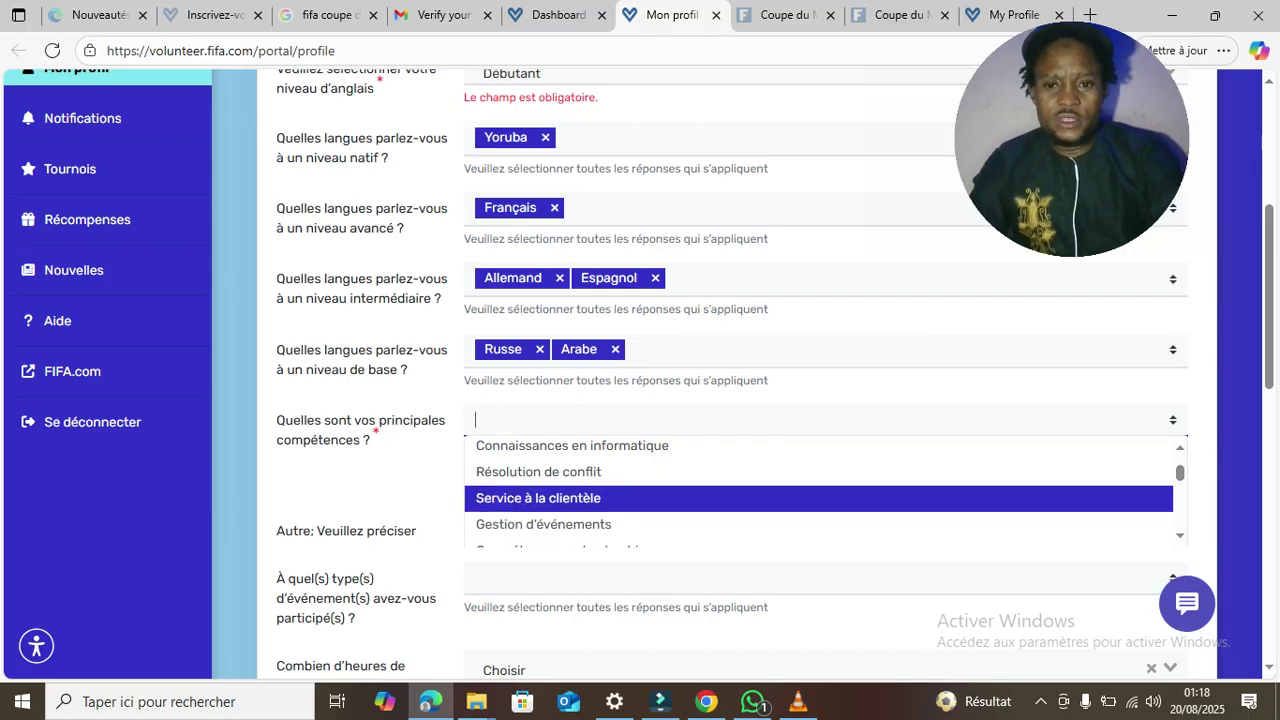
key("Return")
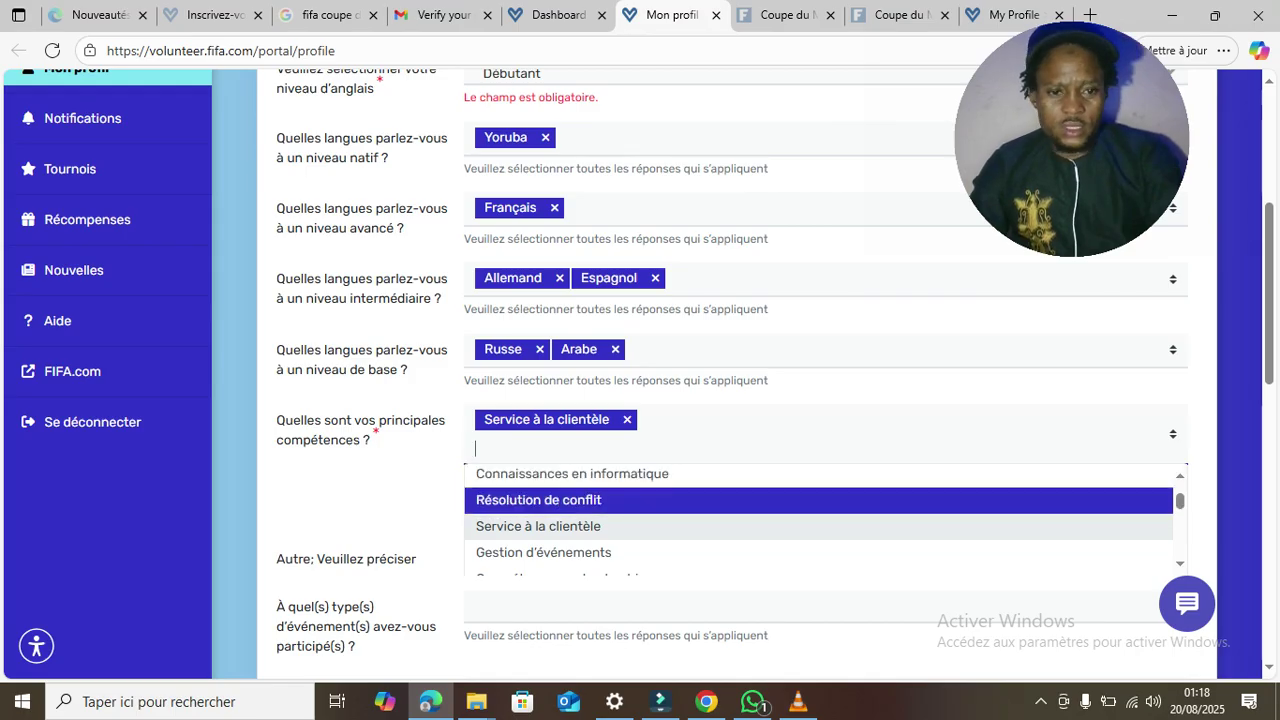
key("Return")
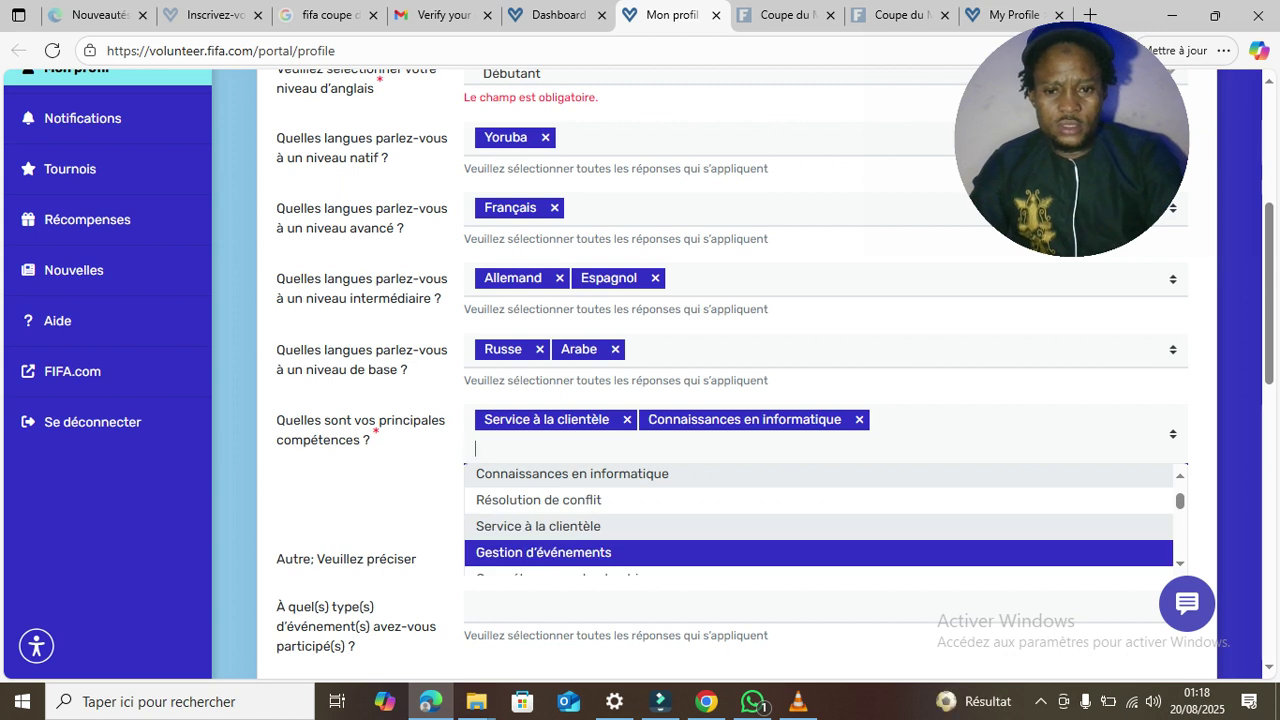
- Browse the remaining skills without adding more, close the list, and go to 'Autre; Veuillez préciser'
key("Up")
key("Up")
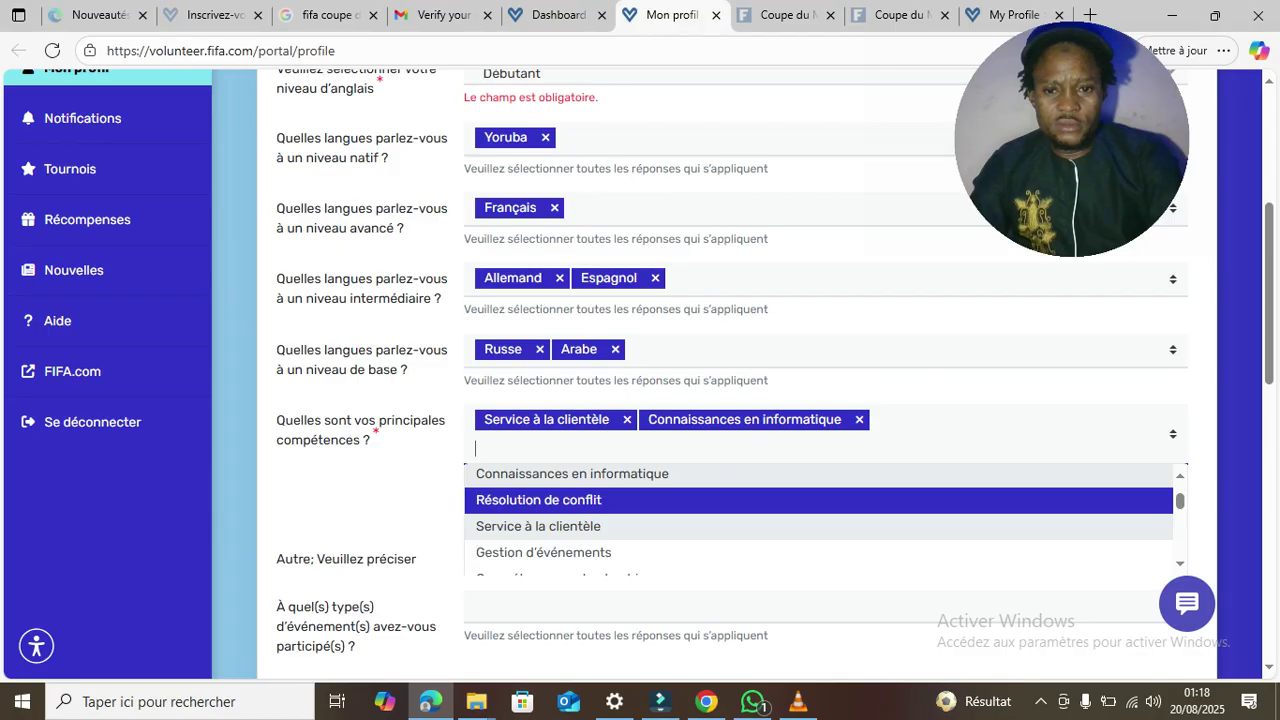
key("Up")
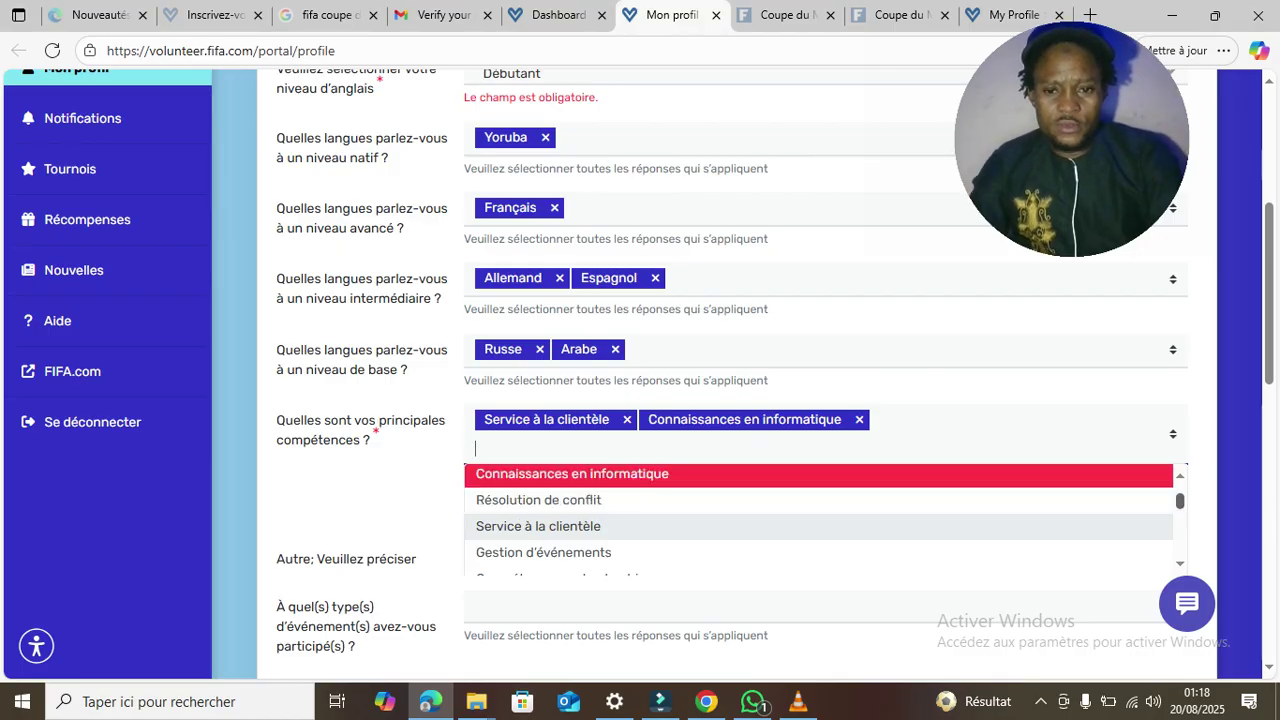
scroll(818, 518, "down", 2)
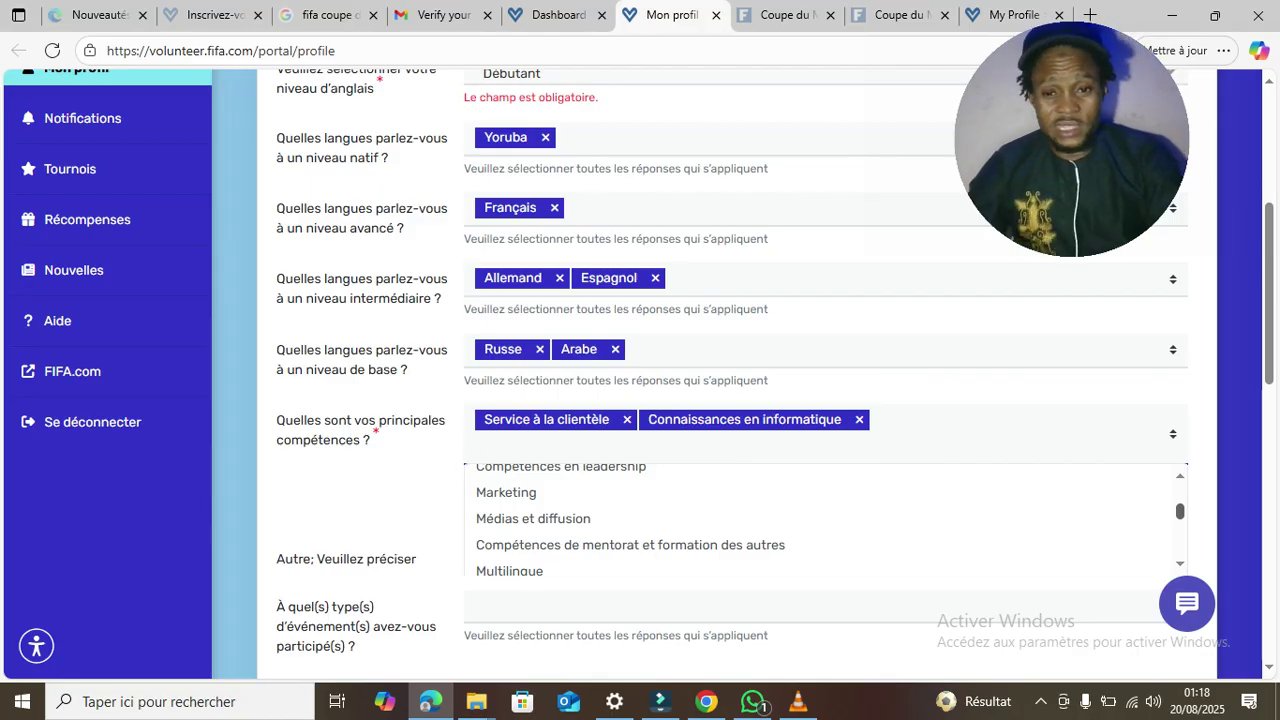
key("Down")
key("Down")
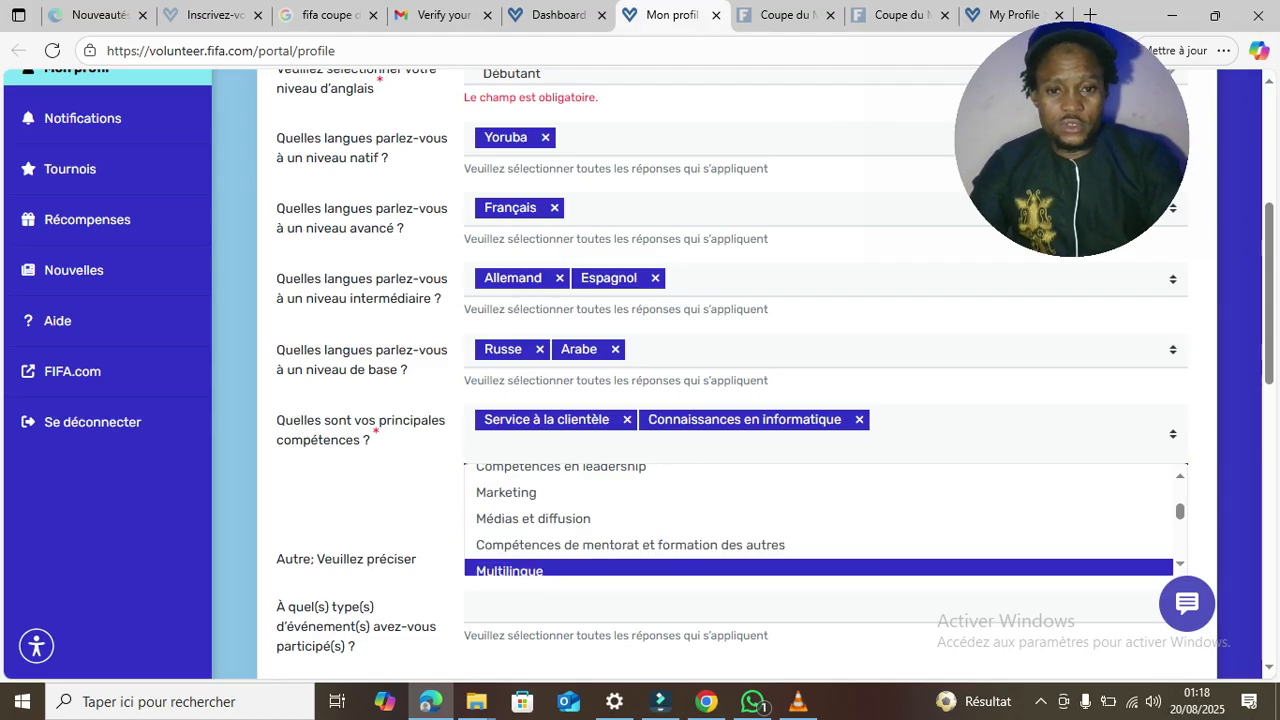
key("Up")
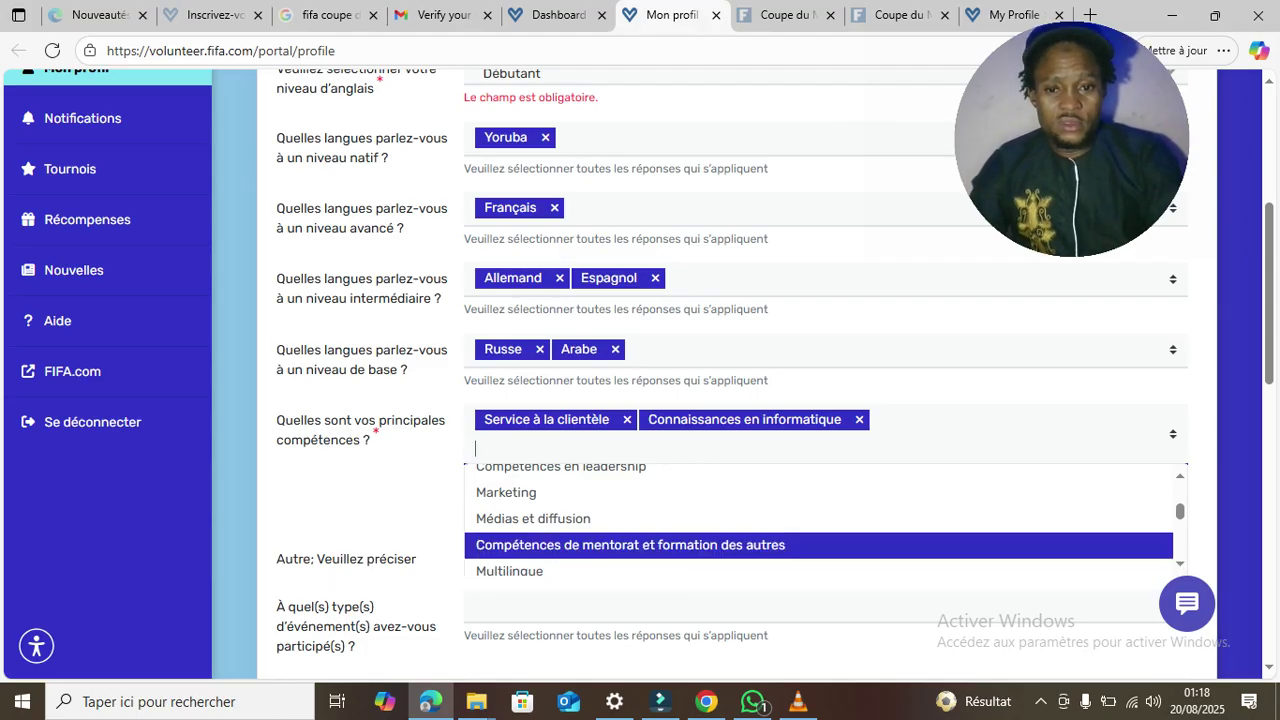
key("Up")
key("Up")
key("Down")
key("Down")
key("Up")
key("Escape")
key("Down")
key("Down")
key("Down")
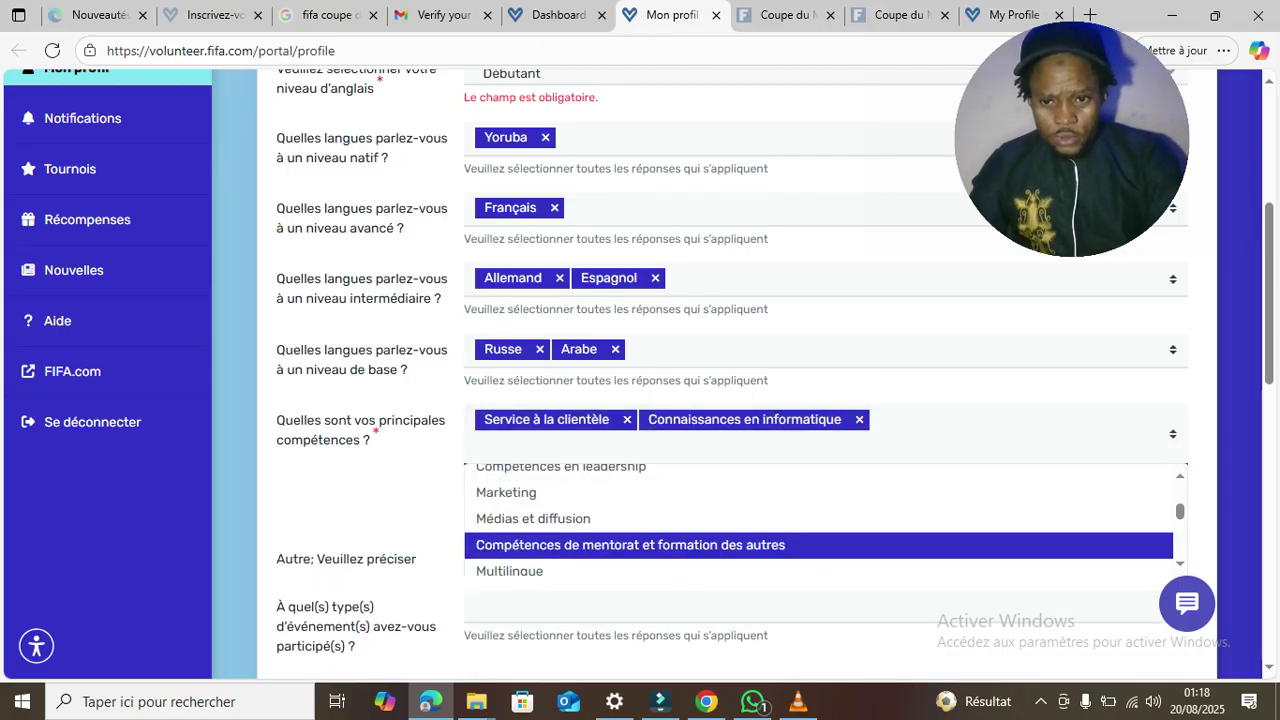
key("Escape")
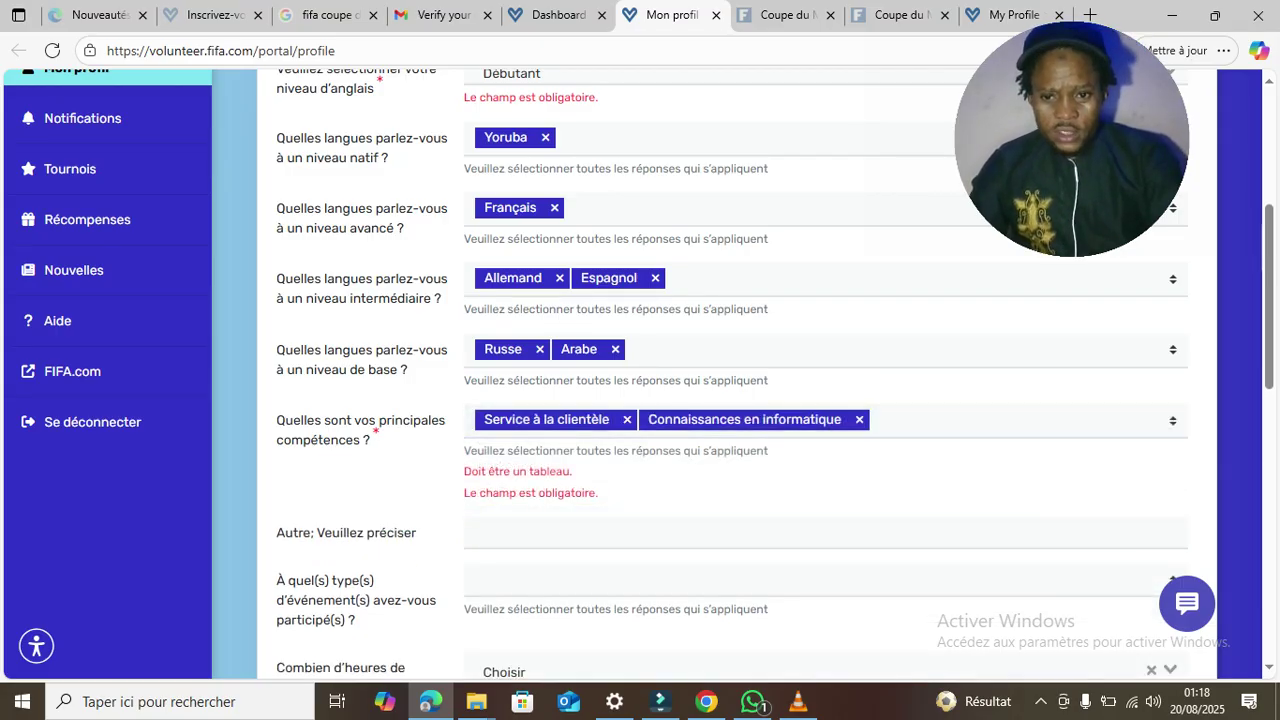
left_click(476, 532)
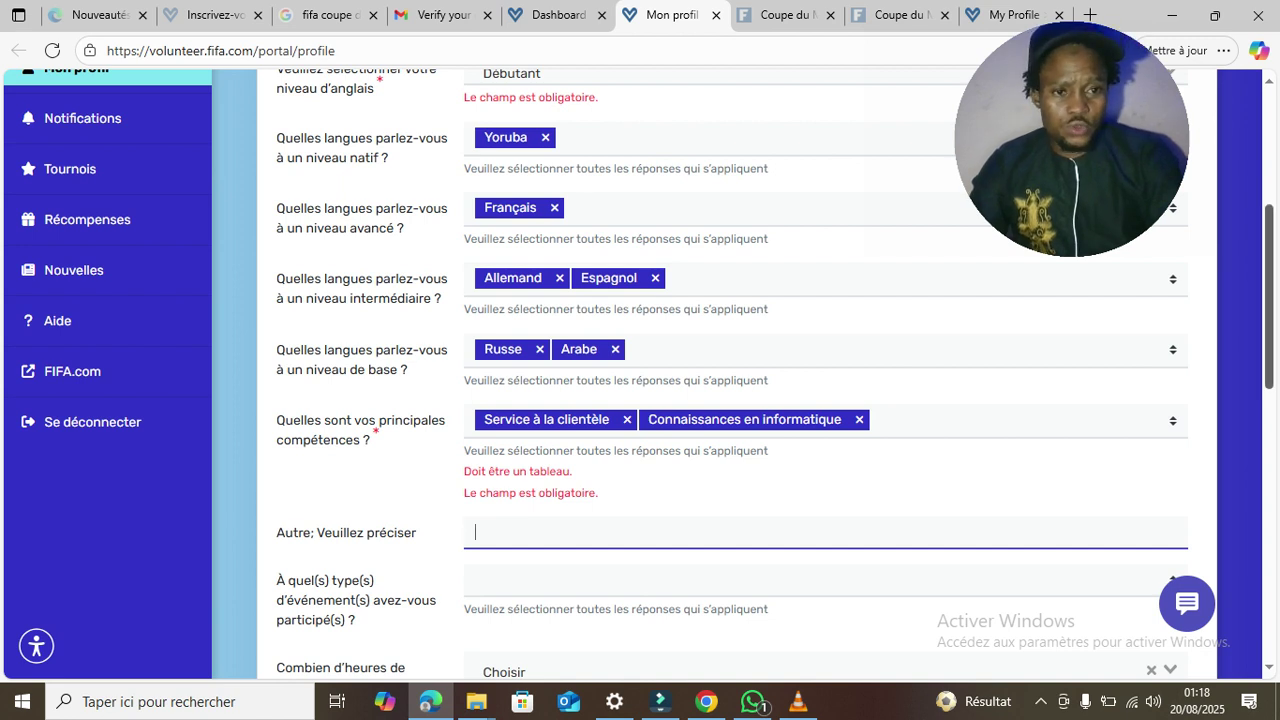
- Choose Autrui as the event type attended, close the list, and save with Sauvegarder
scroll(640, 375, "down", 3)
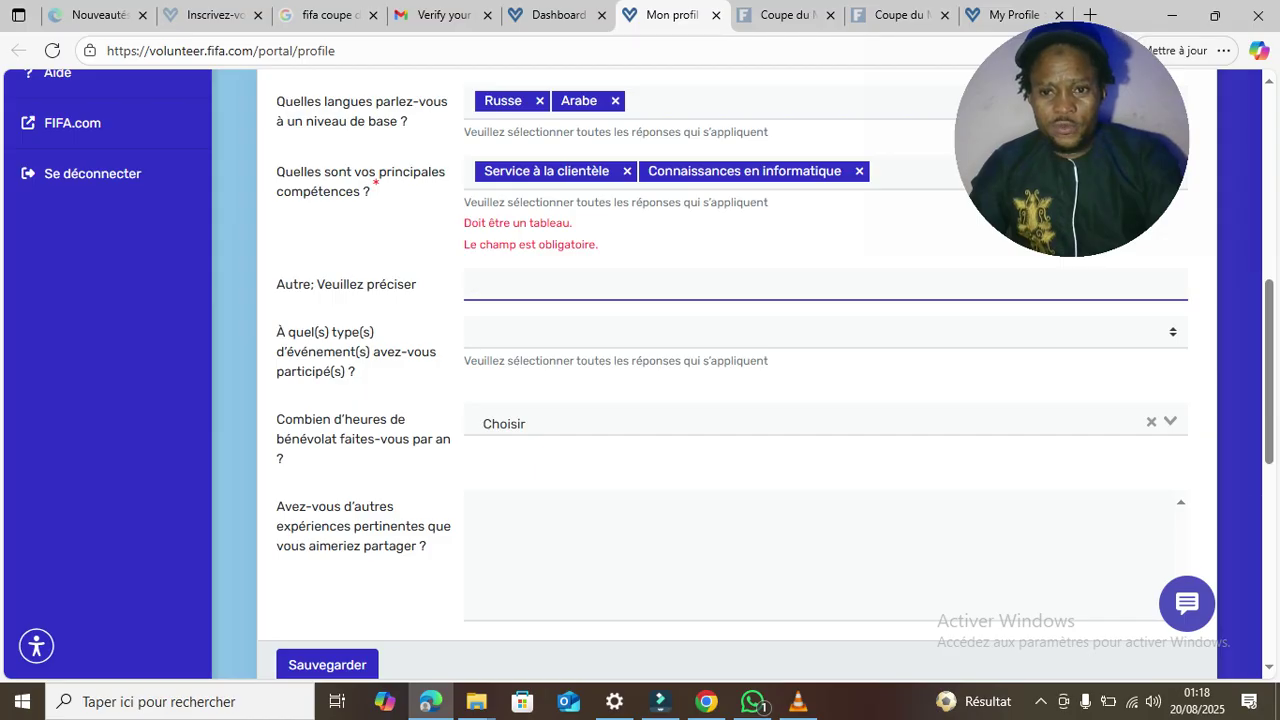
left_click(640, 332)
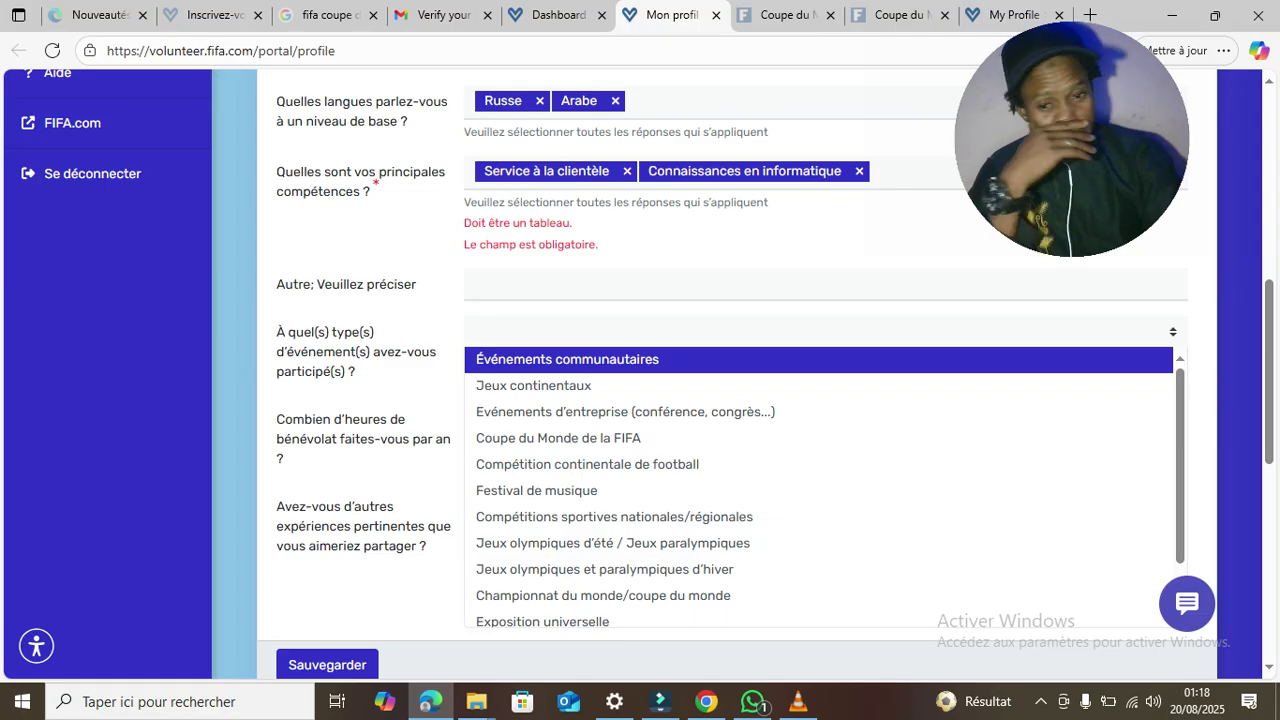
key("Down")
key("Down")
key("Down")
key("Down")
key("Down")
key("Down")
key("Down")
key("Down")
key("Down")
key("Down")
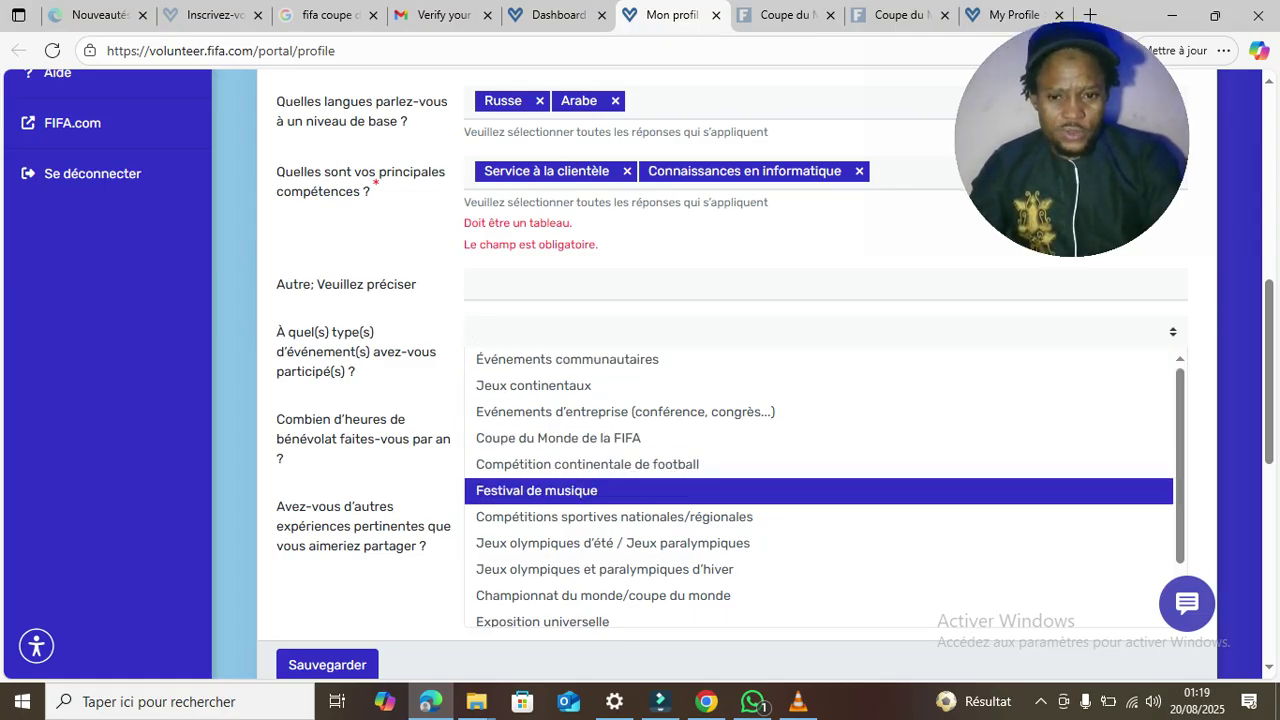
key("Up")
key("Up")
key("Up")
key("Up")
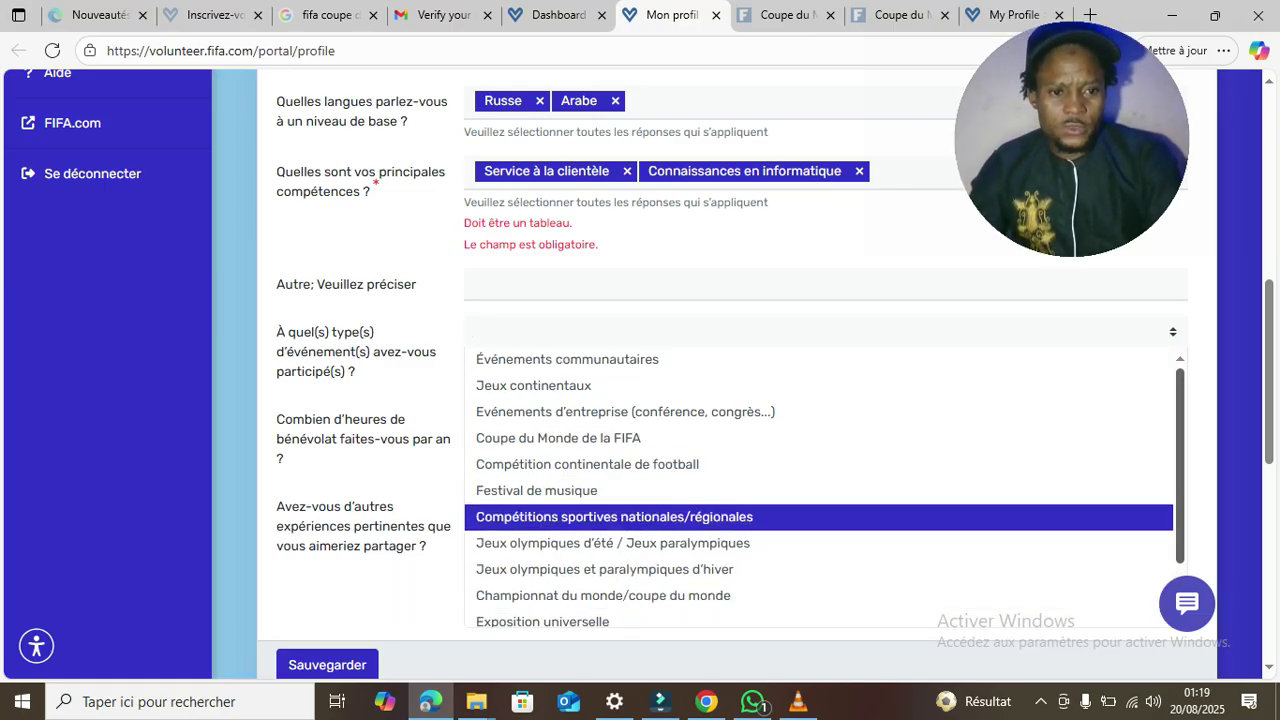
scroll(818, 490, "down", 2)
key("Down")
key("Down")
key("Down")
key("Down")
key("Down")
key("Down")
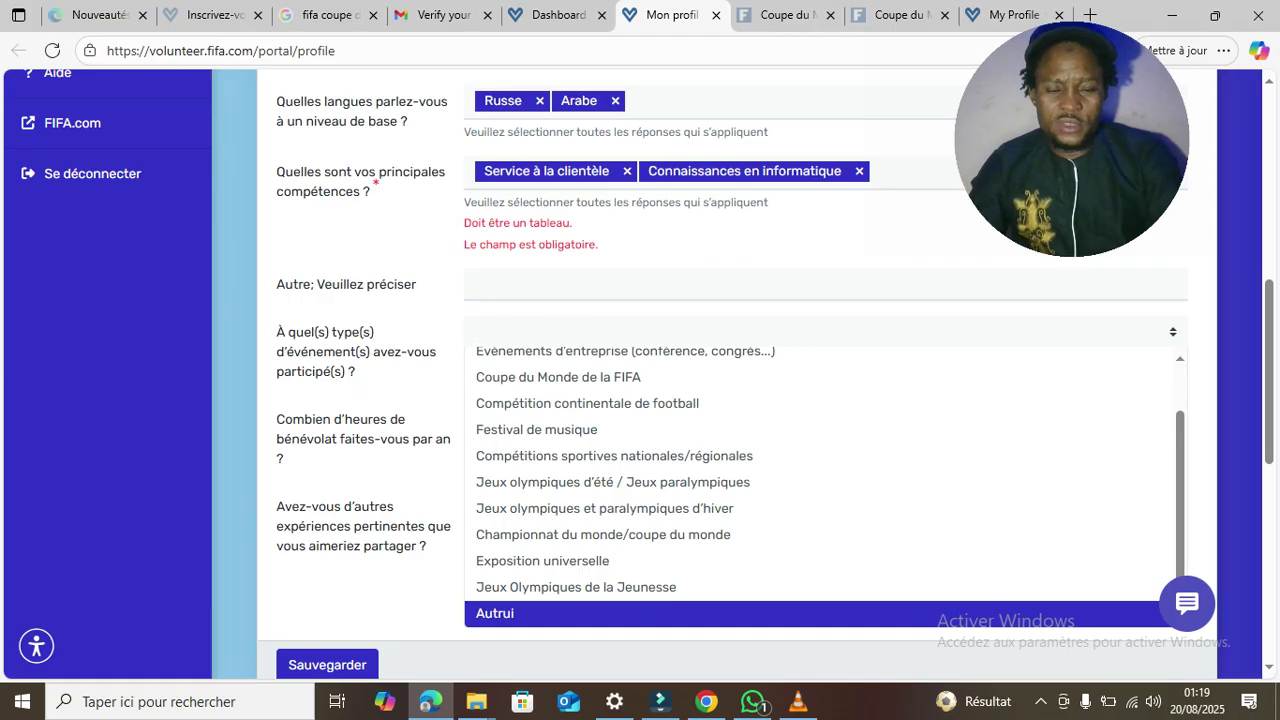
key("Return")
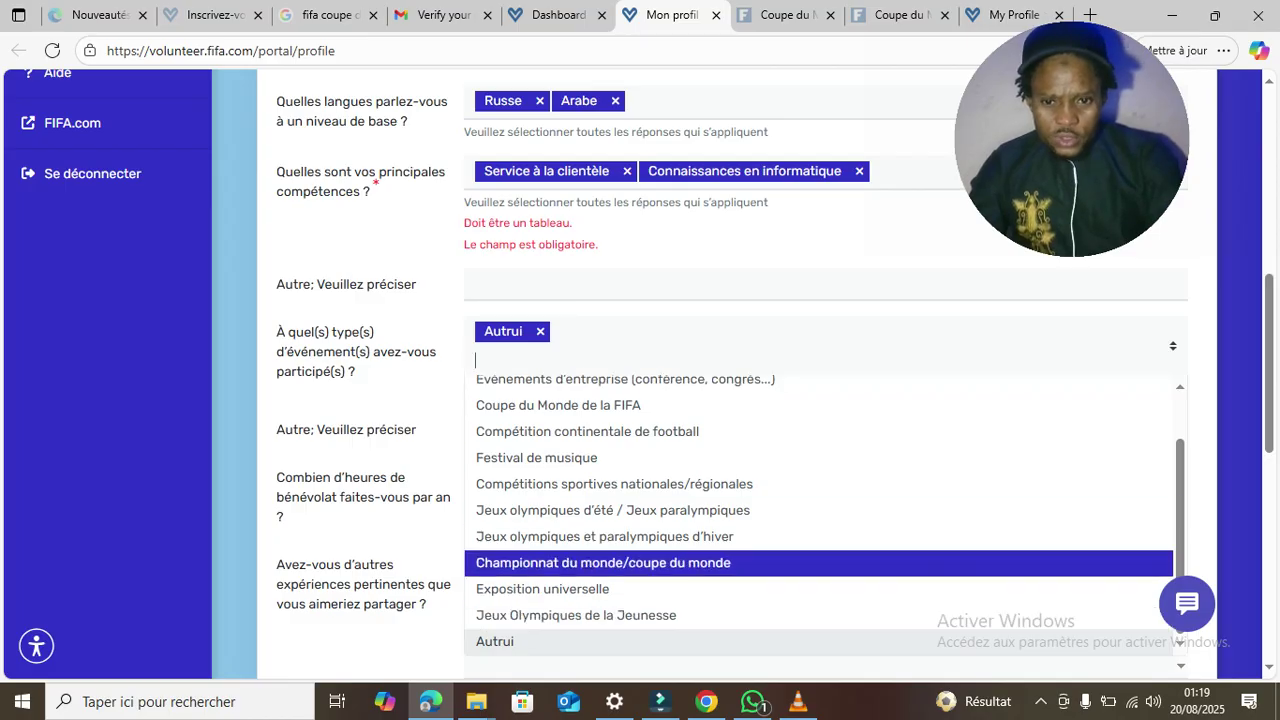
key("Escape")
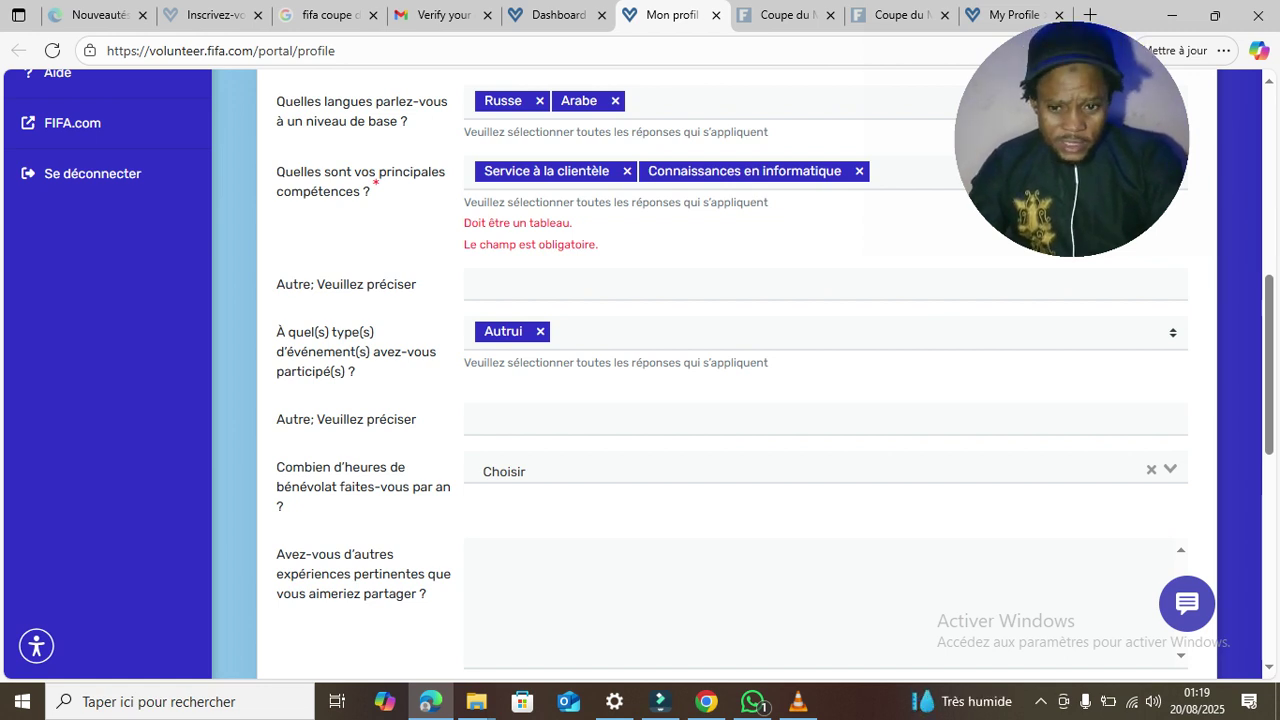
scroll(736, 400, "down", 3)
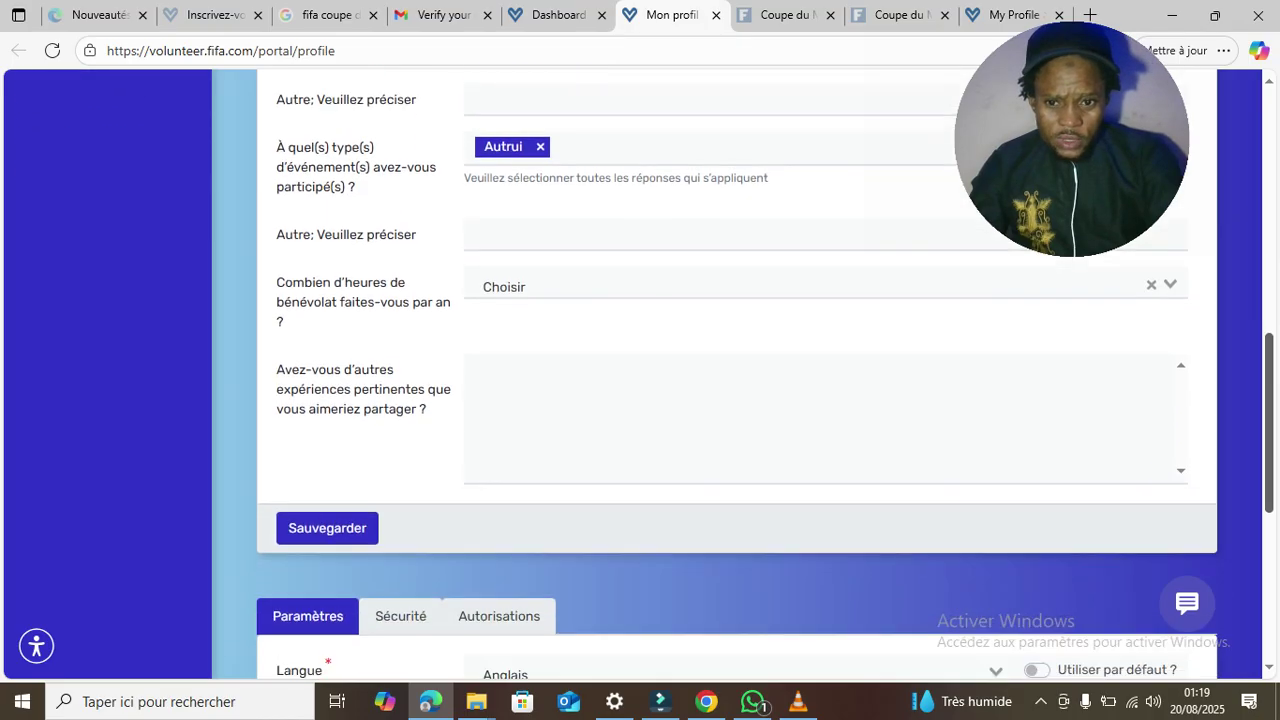
left_click(327, 420)
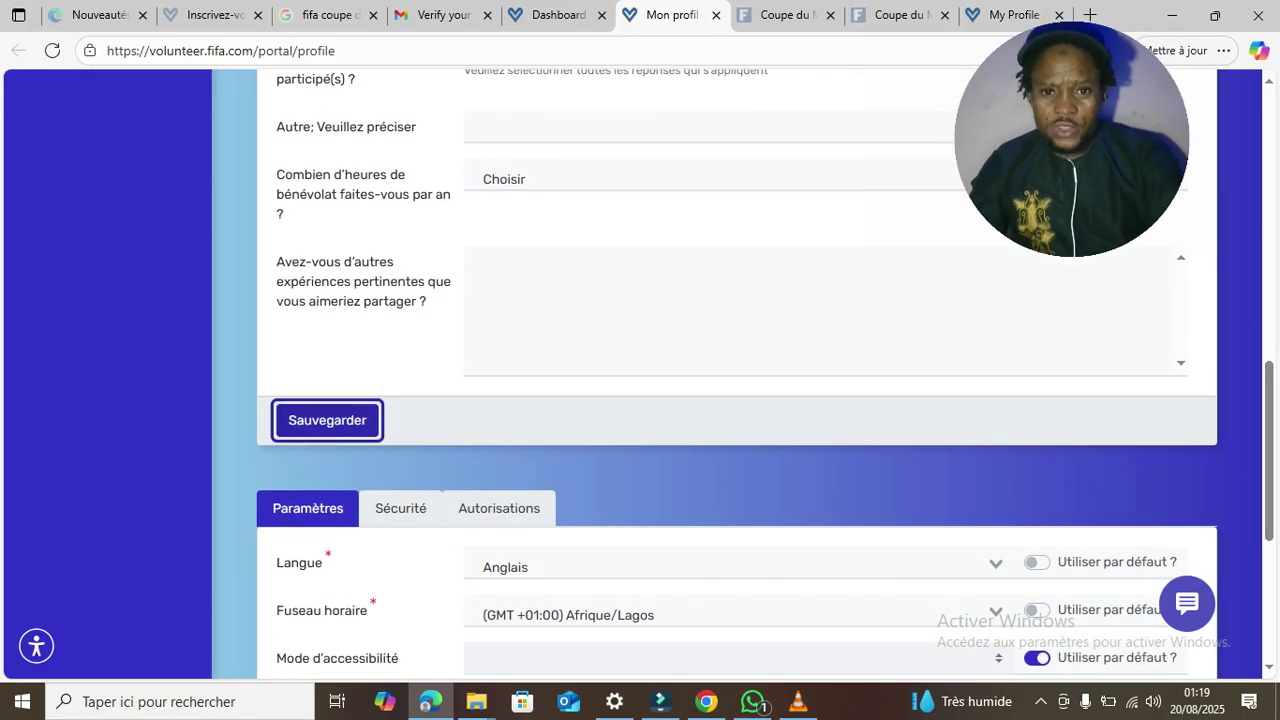
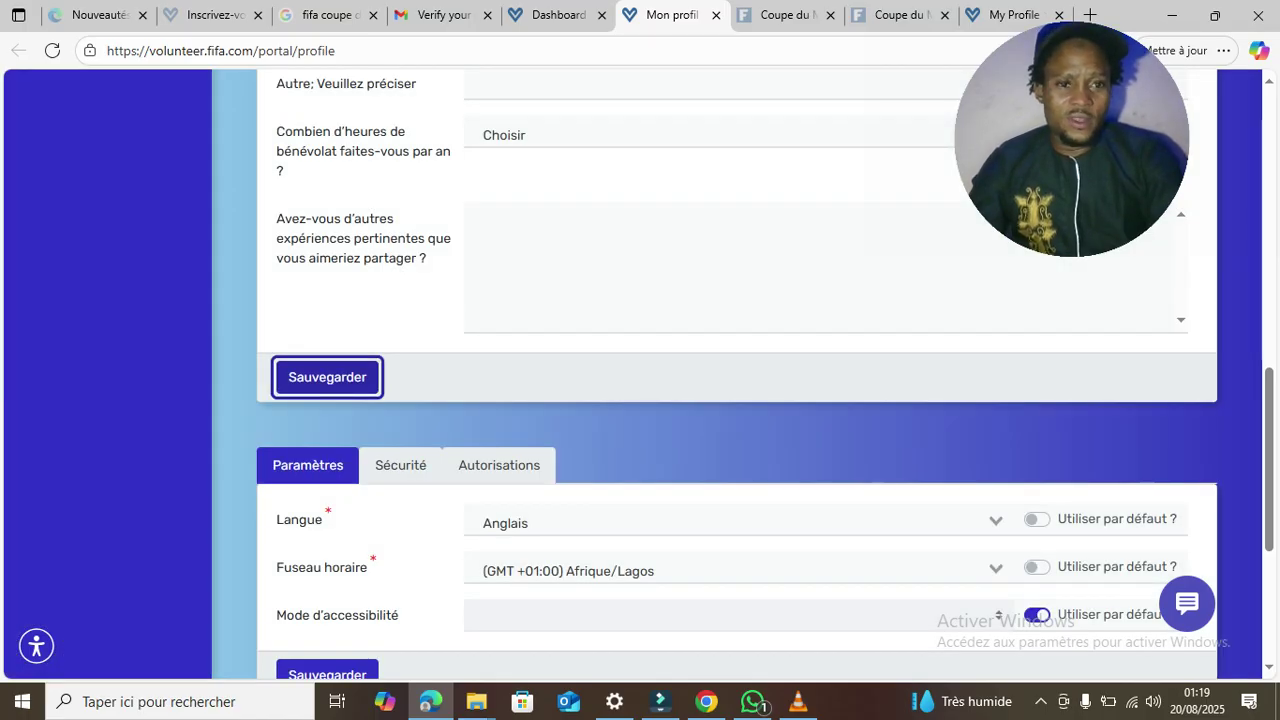
- Save the Formation et expérience answers, acknowledge 'Sauvé avec succès', and review the completed form
left_click(327, 377)
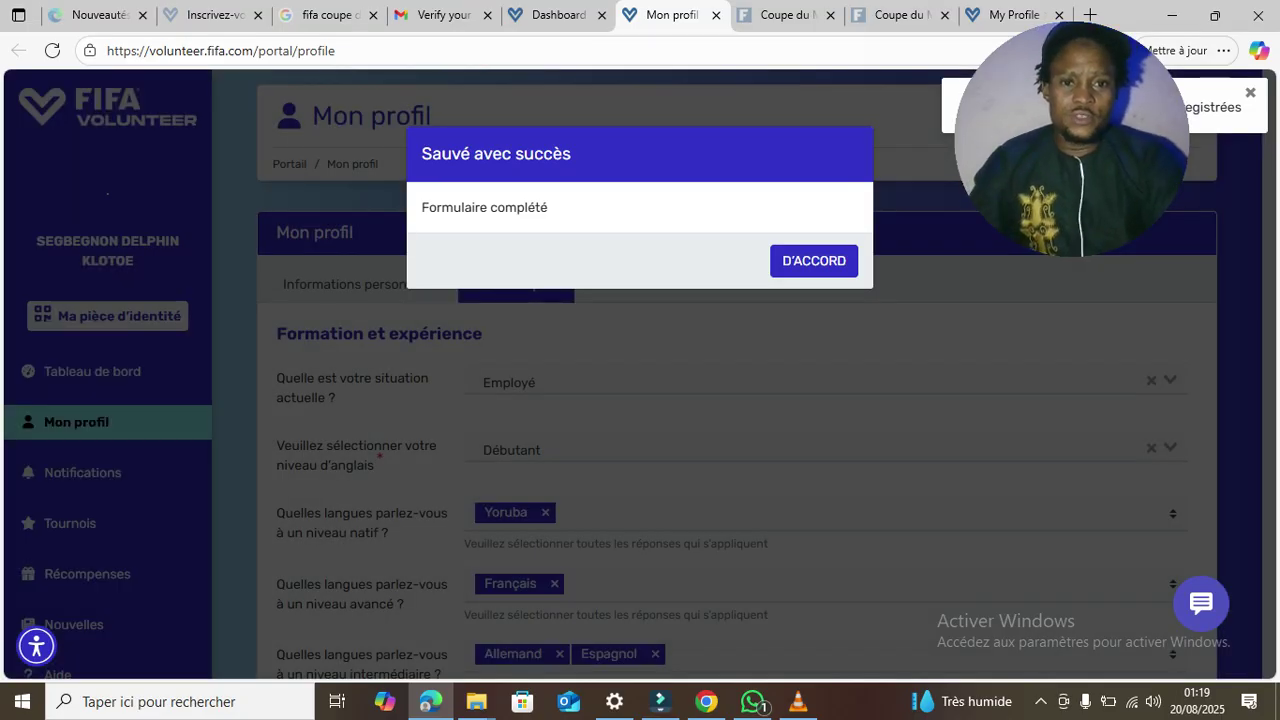
left_click(814, 261)
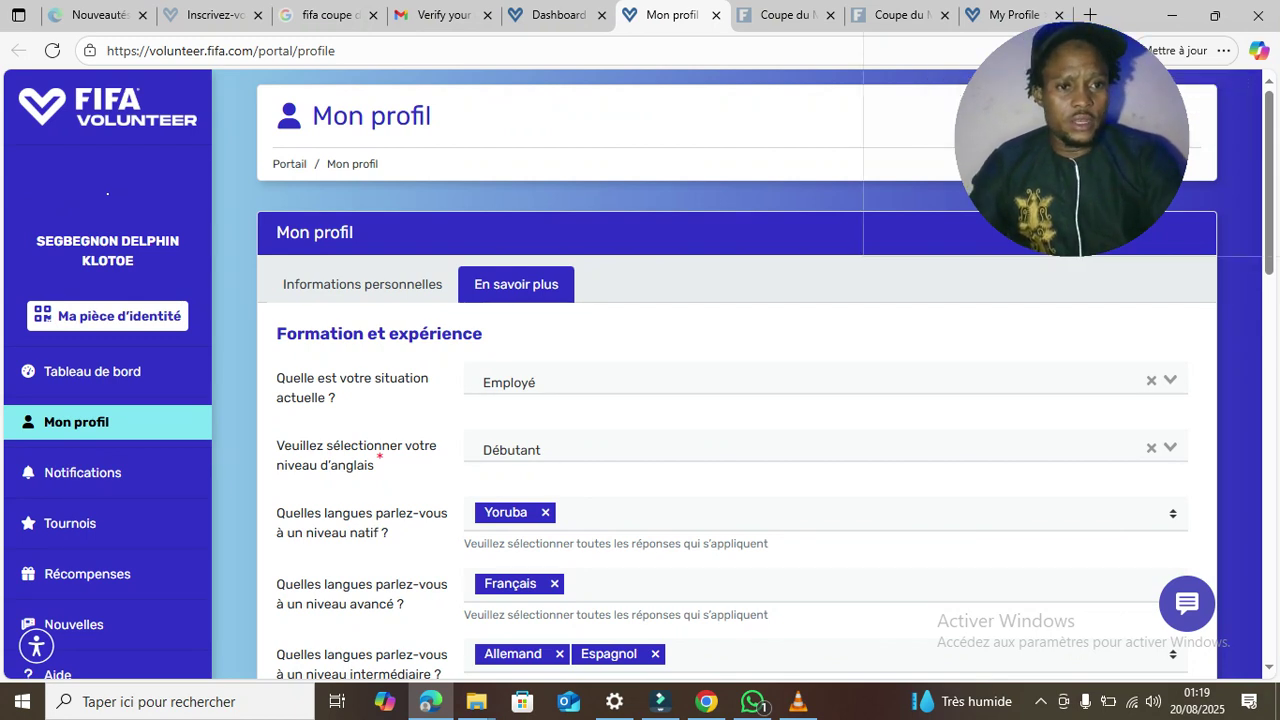
scroll(736, 400, "down", 3)
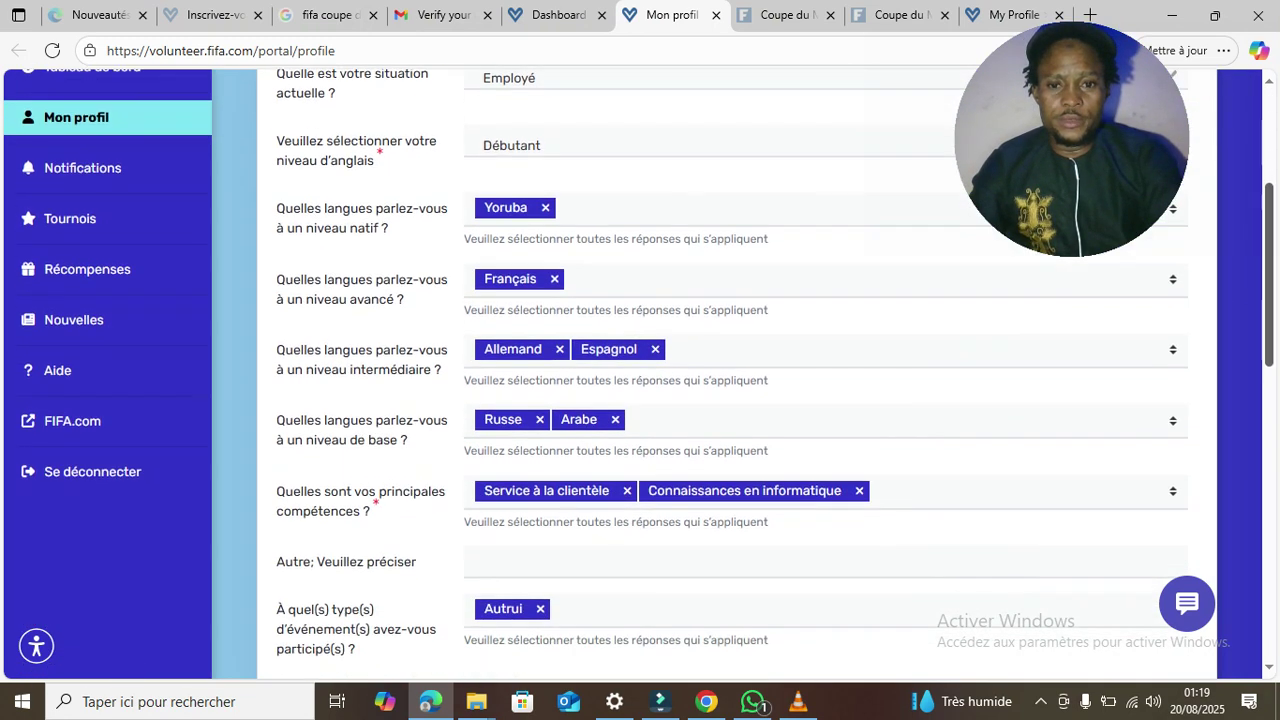
scroll(736, 400, "down", 8)
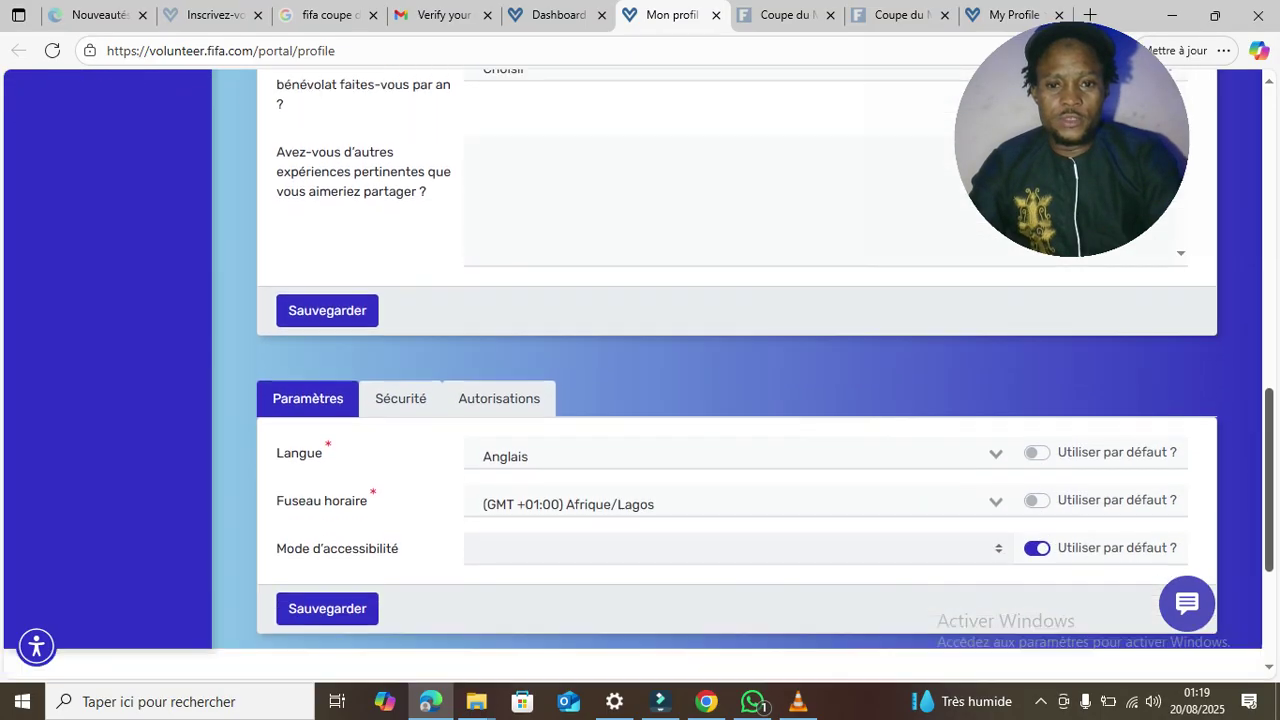
scroll(736, 400, "down", 3)
scroll(736, 400, "up", 5)
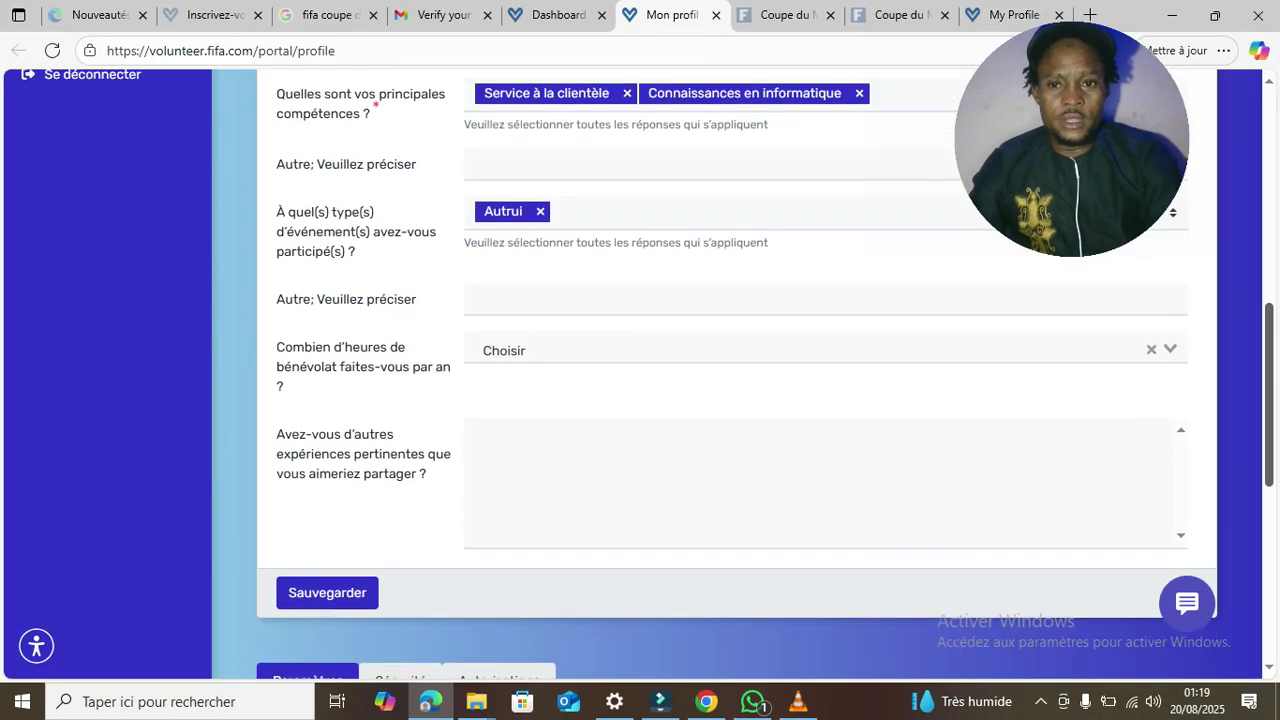
scroll(736, 400, "up", 8)
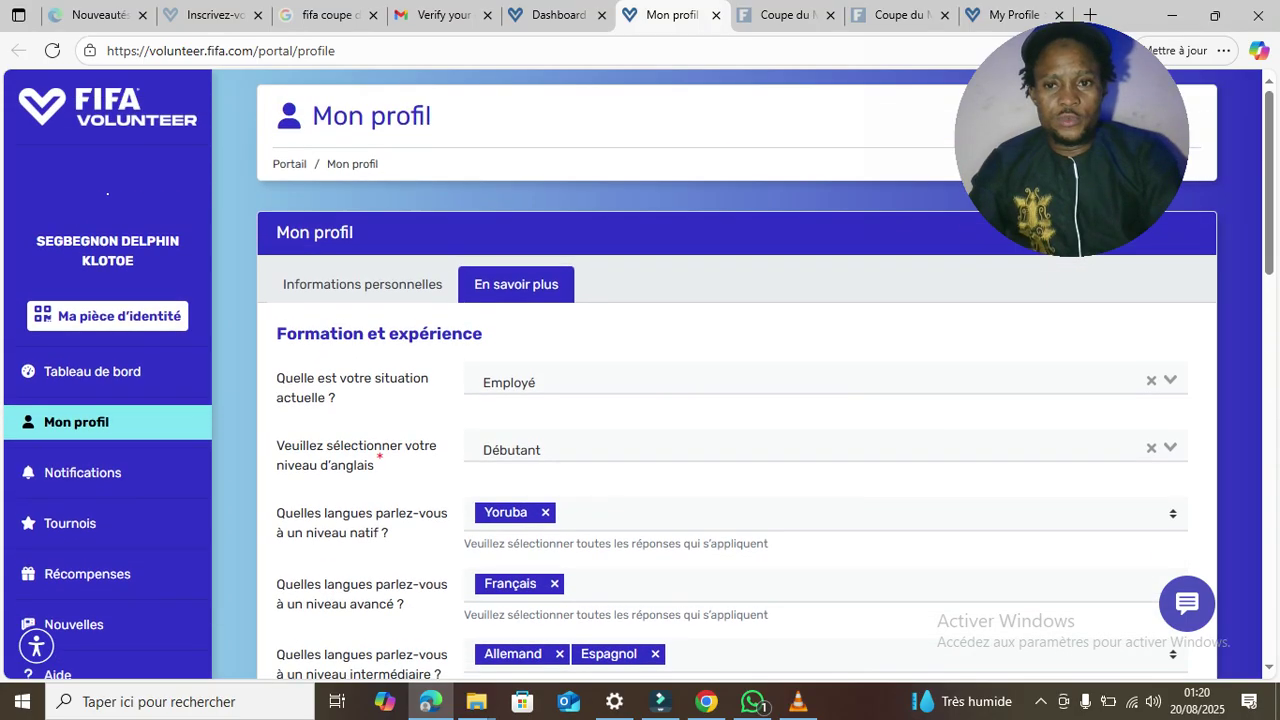
- Review the Informations personnelles fields, then switch to the Gmail 'Verify your email' tab
left_click(362, 284)
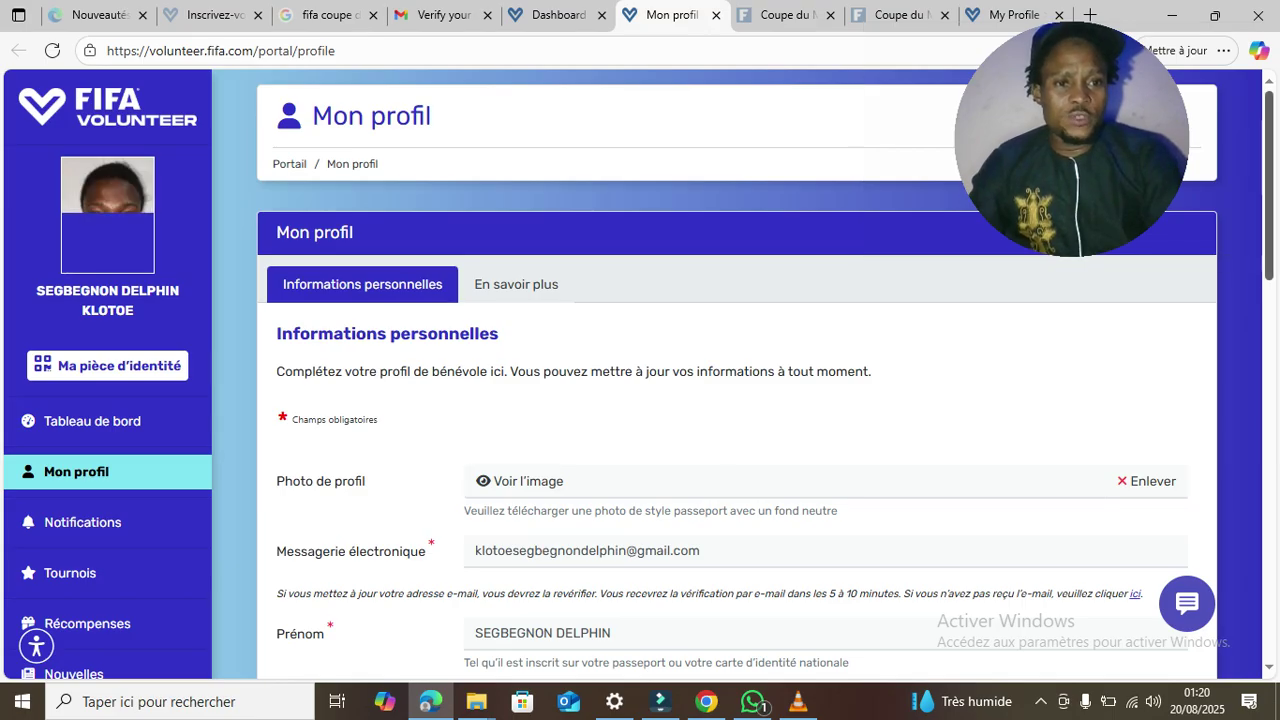
scroll(640, 400, "down", 4)
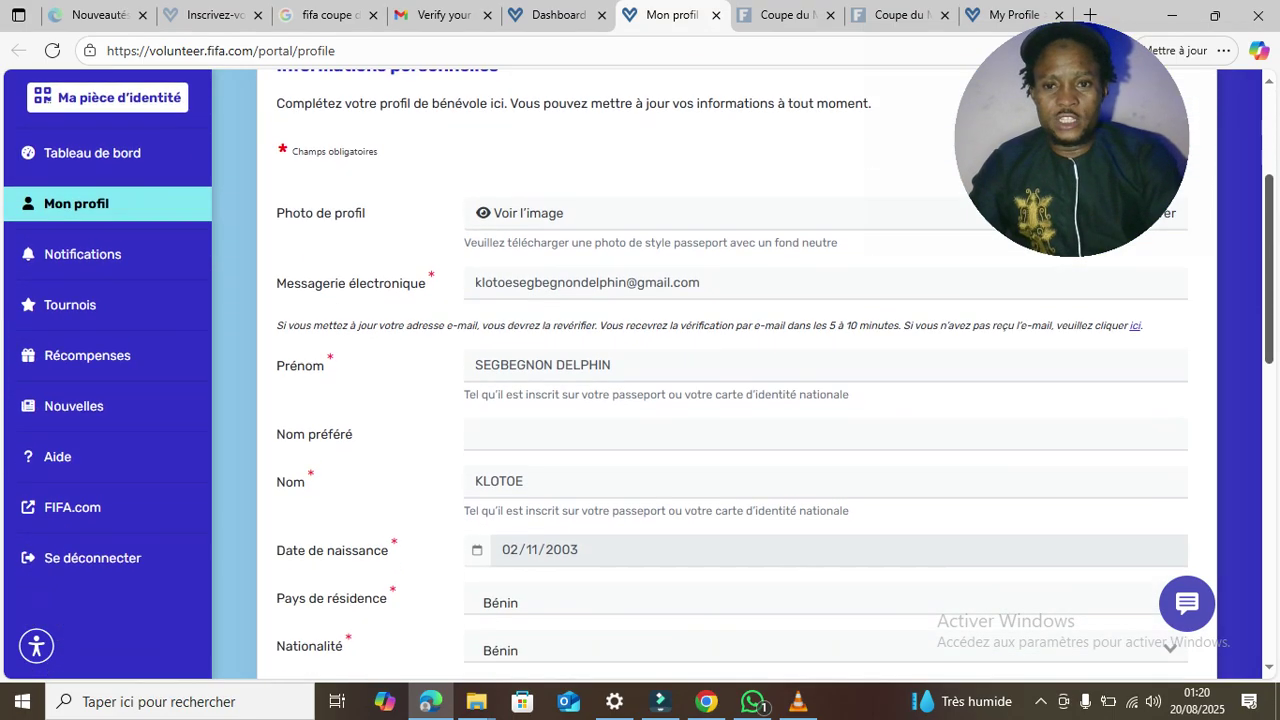
scroll(640, 400, "down", 7)
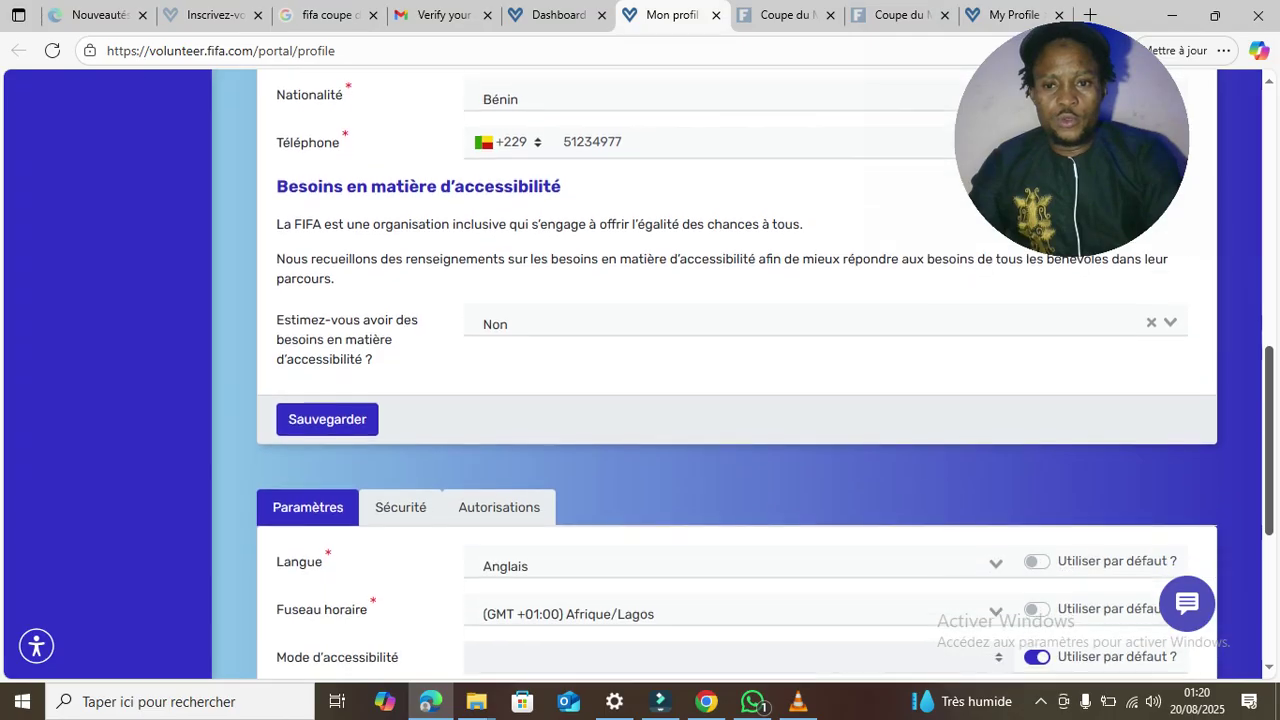
scroll(640, 400, "down", 1)
scroll(640, 400, "up", 9)
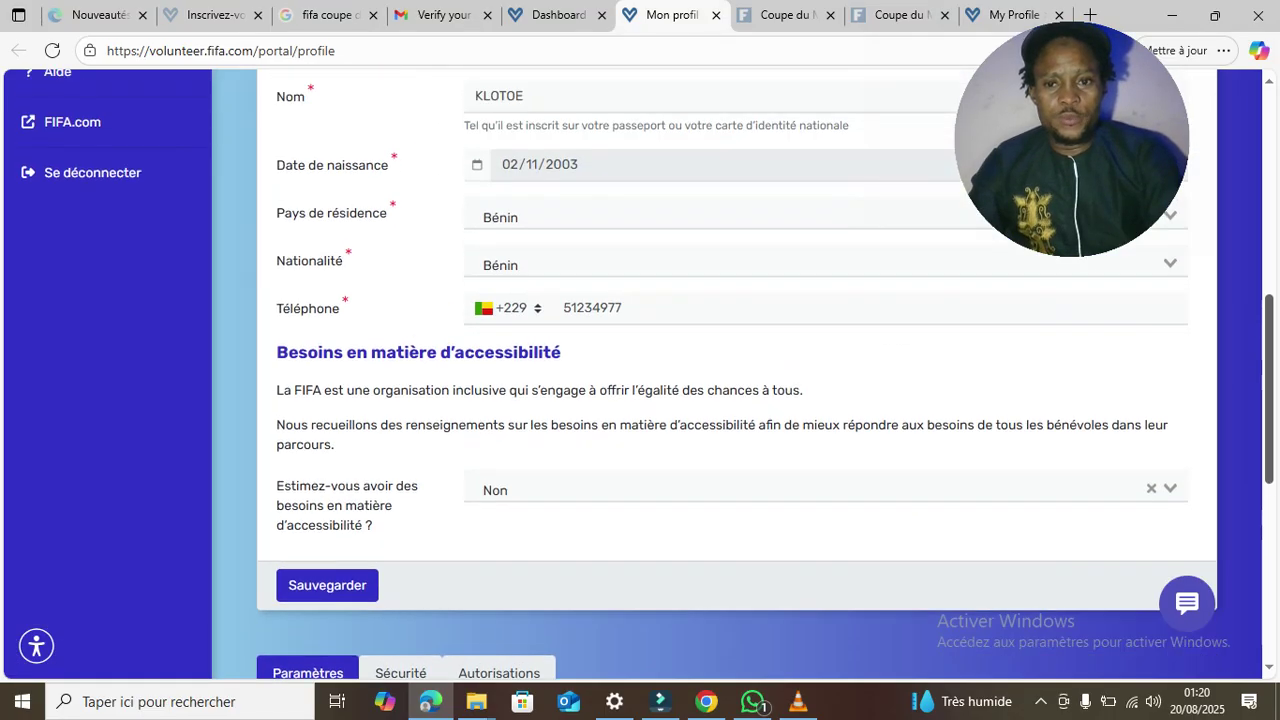
scroll(640, 400, "up", 2)
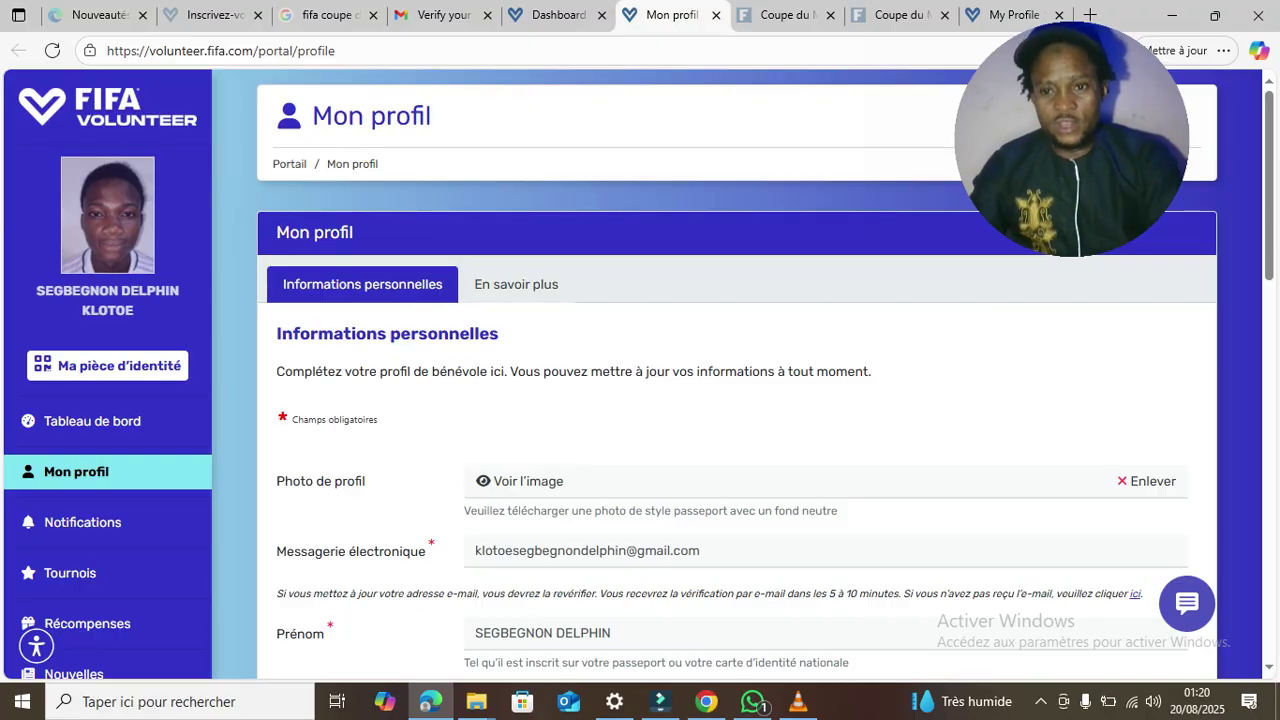
left_click(443, 15)
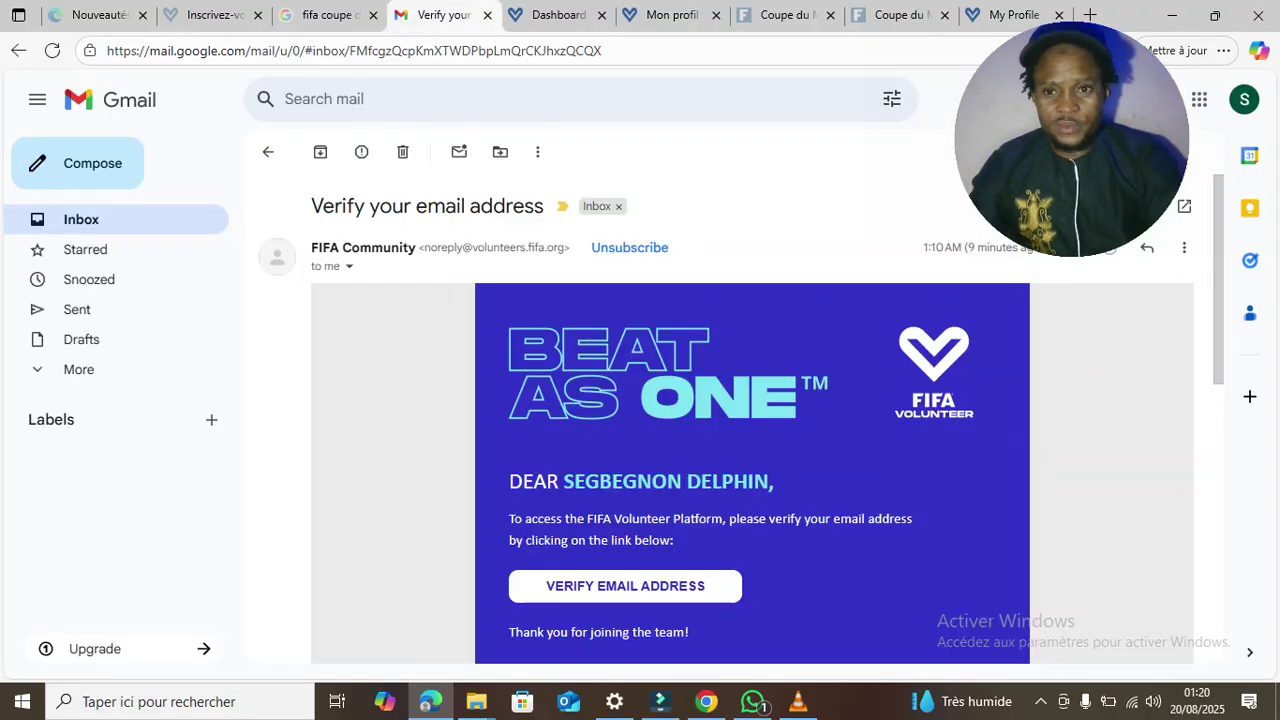
- Open the 'Welcome to the FIFA Volunteer Community' email from the inbox and skim it
left_click(120, 219)
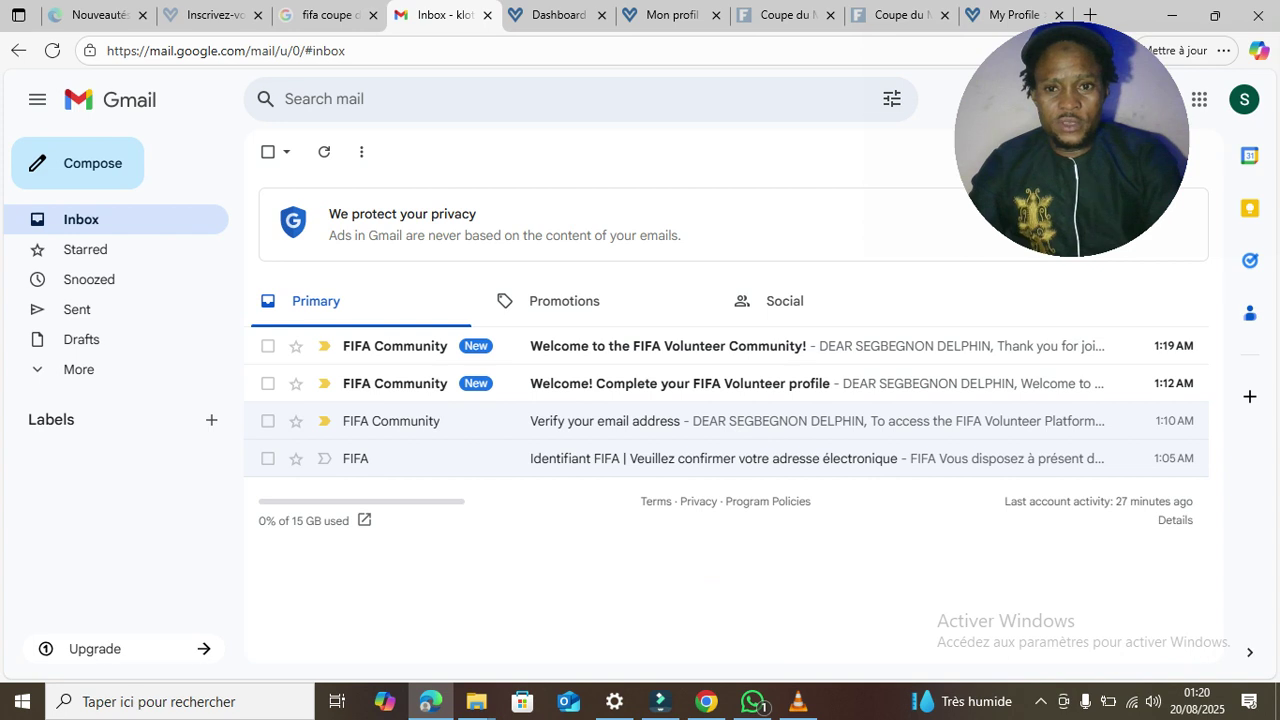
left_click(668, 346)
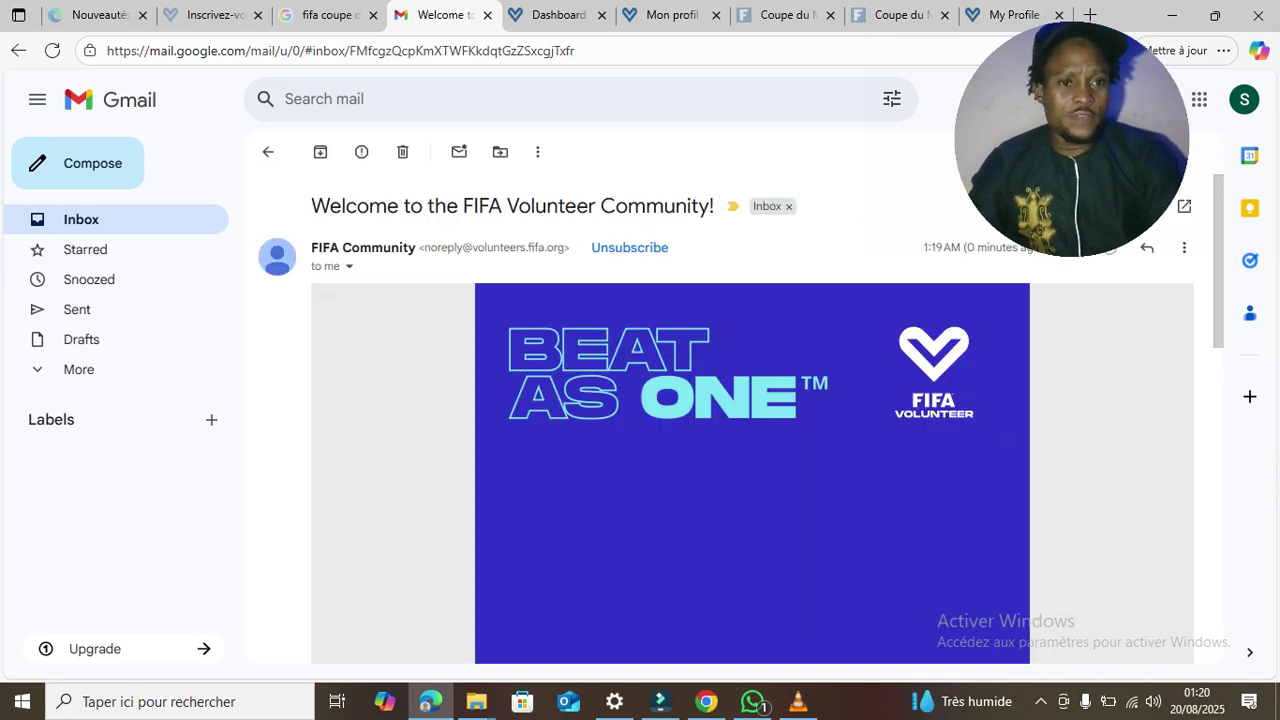
scroll(750, 420, "down", 2)
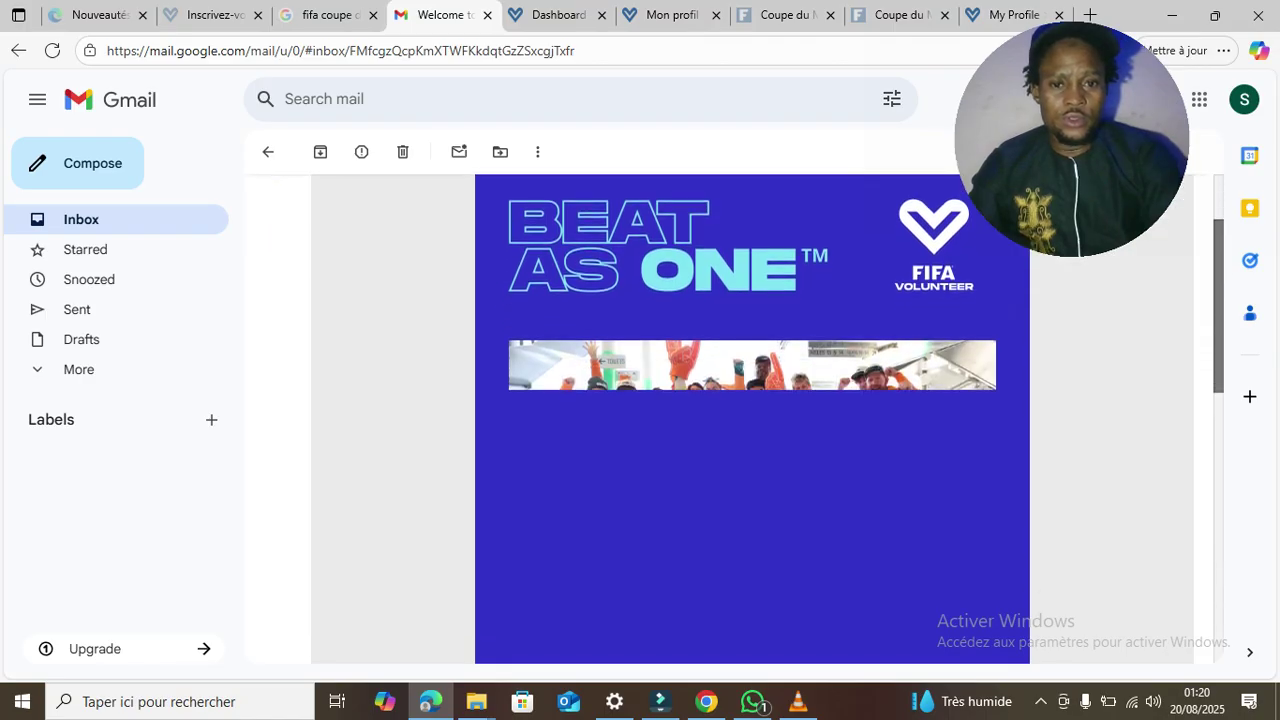
scroll(750, 420, "down", 4)
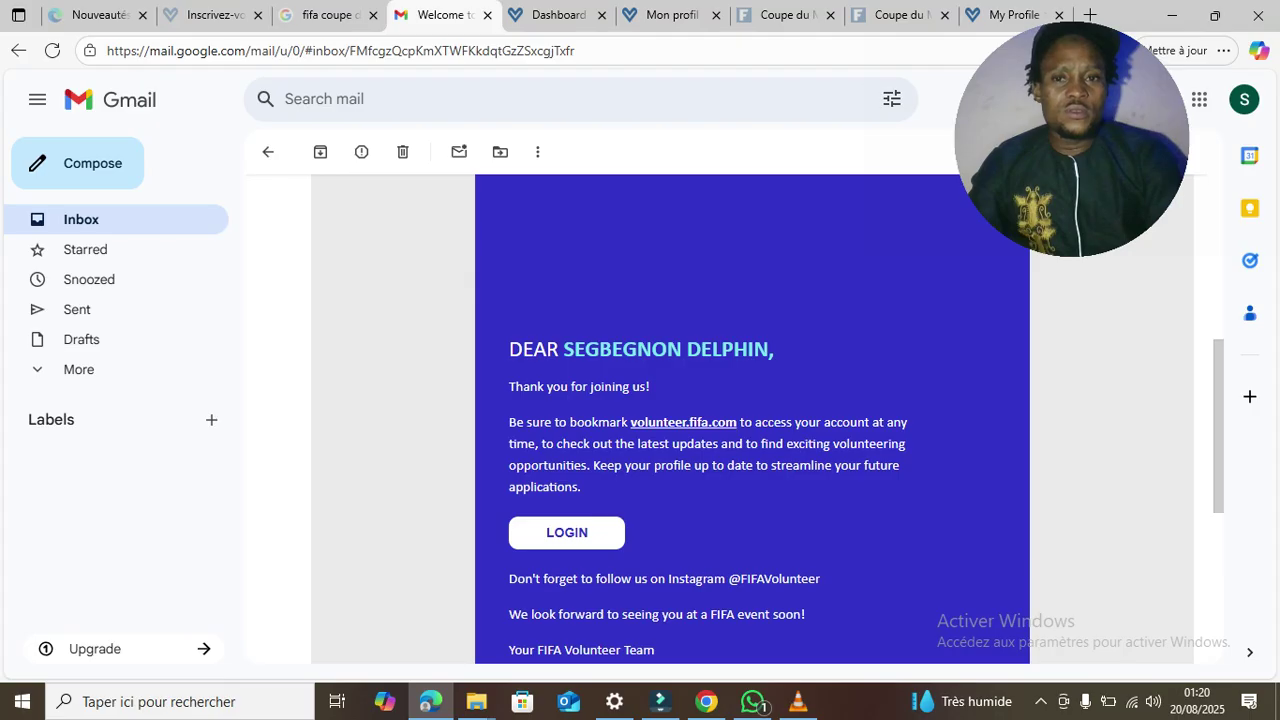
scroll(750, 420, "up", 4)
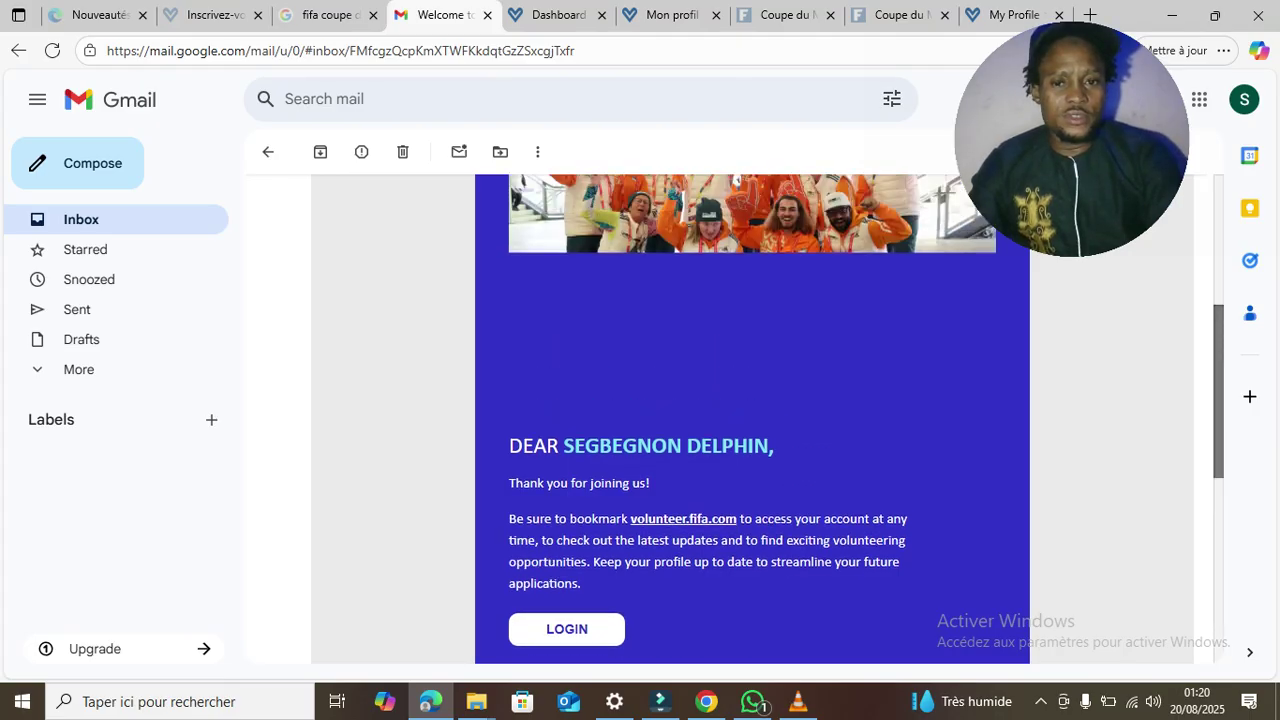
scroll(750, 420, "up", 2)
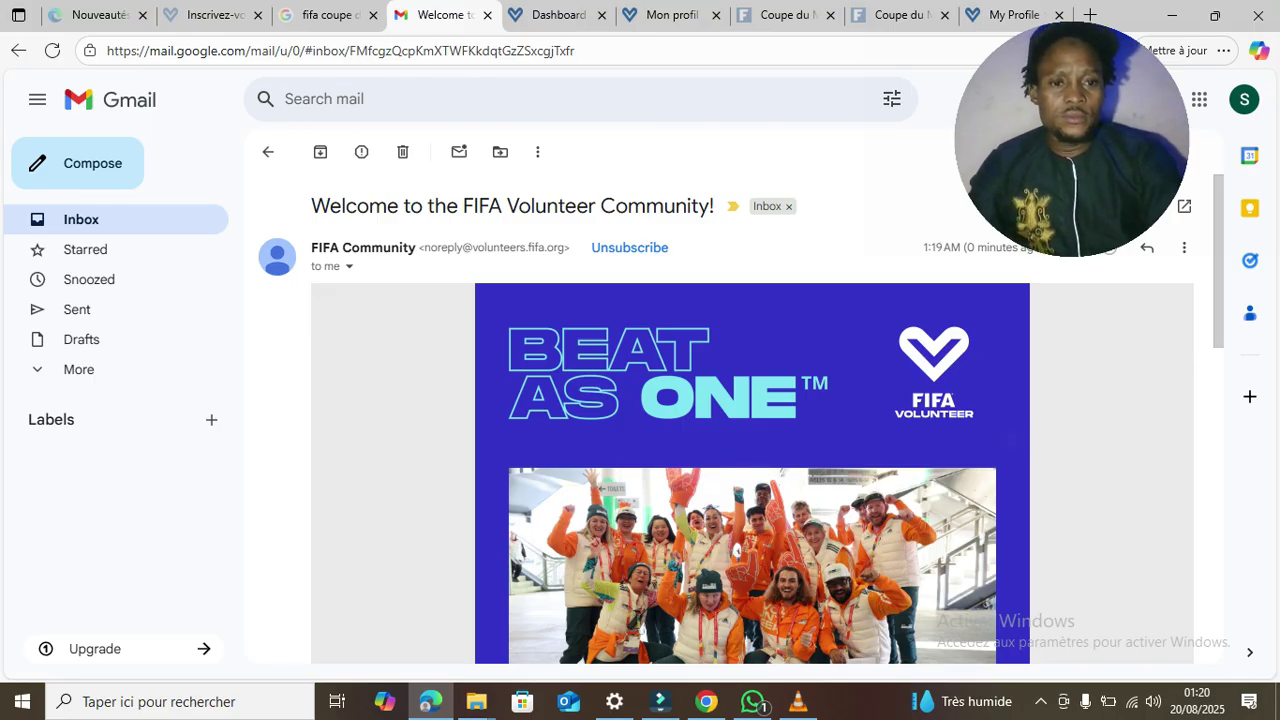
- Translate the welcome email into French and scroll down to its sign-in link
right_click(1112, 384)
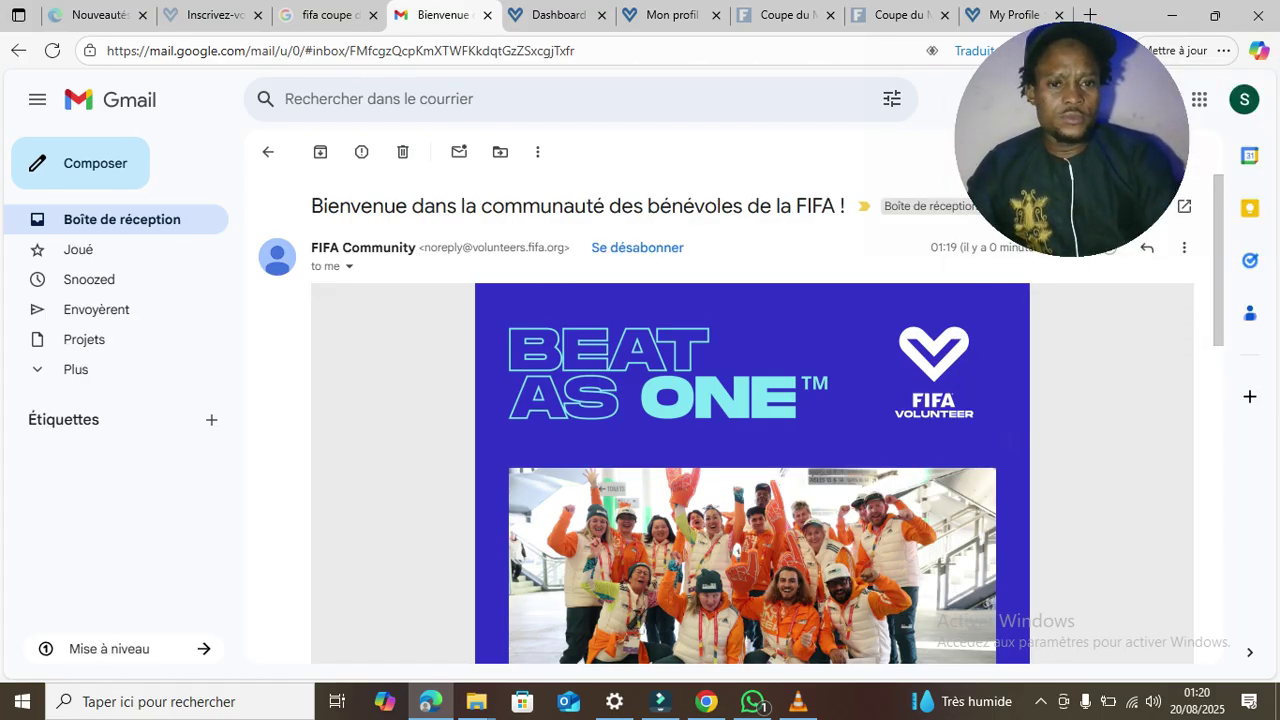
scroll(752, 420, "down", 4)
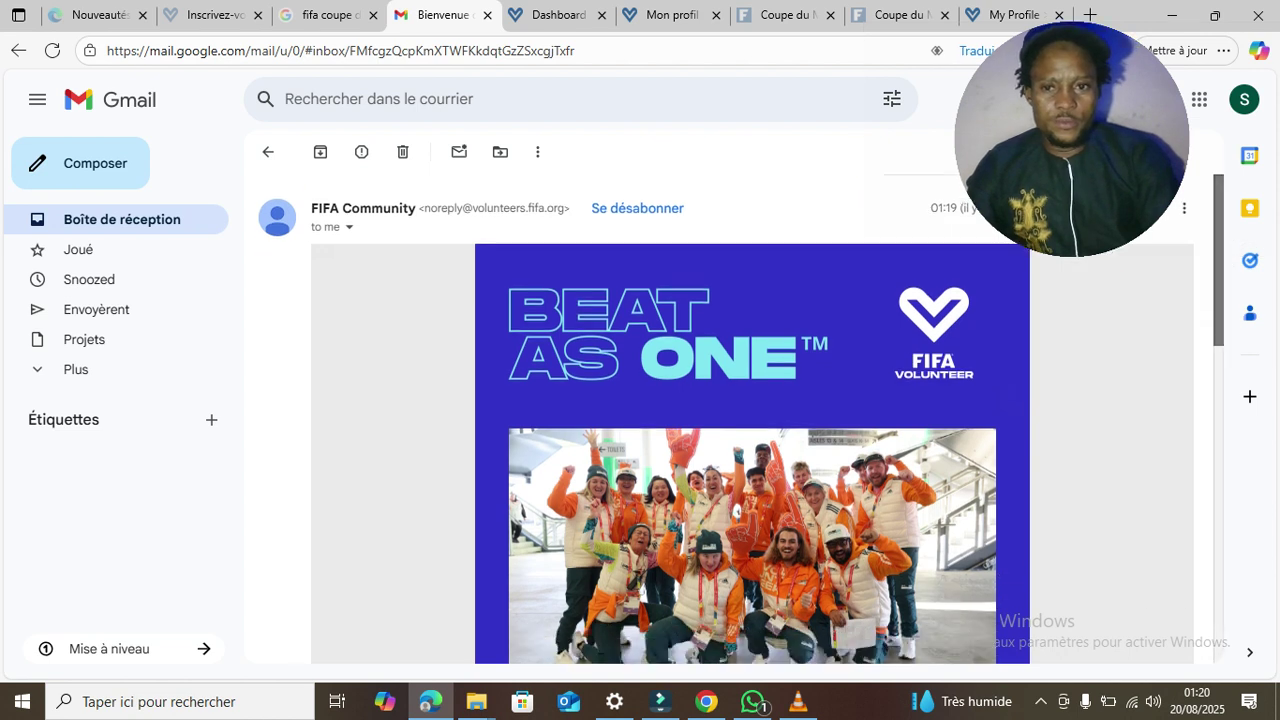
scroll(752, 420, "down", 1)
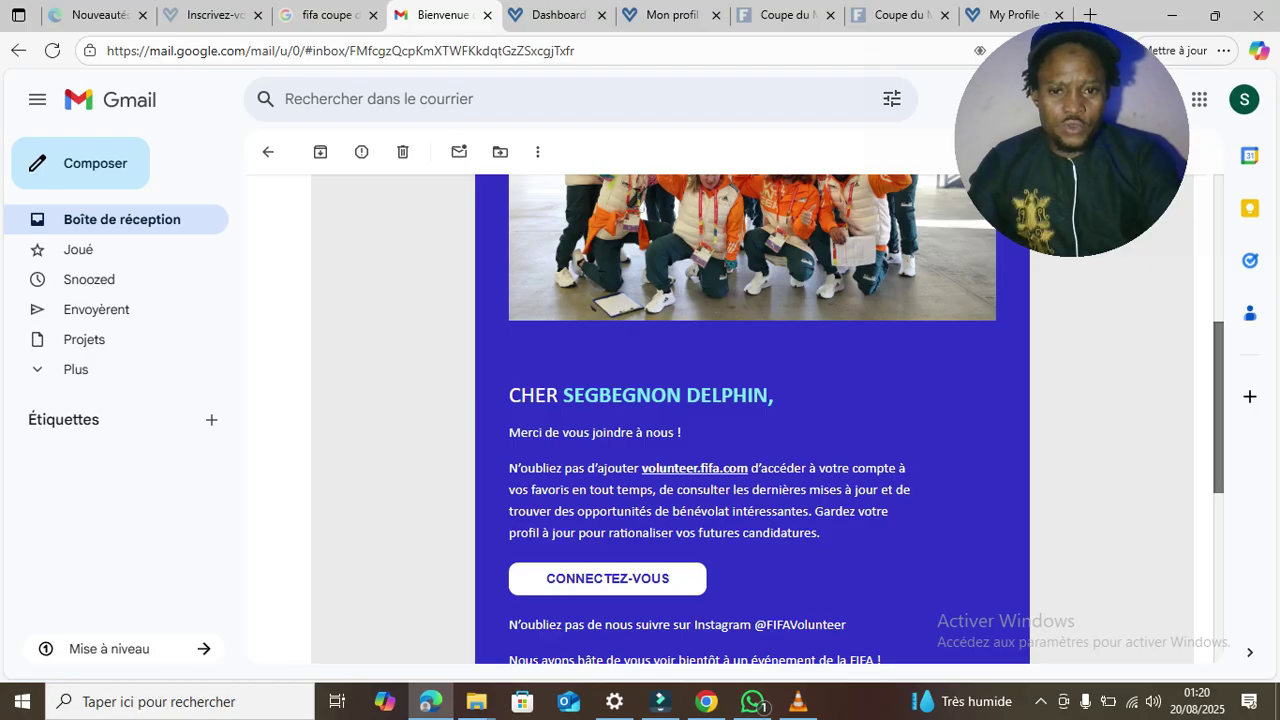
scroll(752, 420, "down", 2)
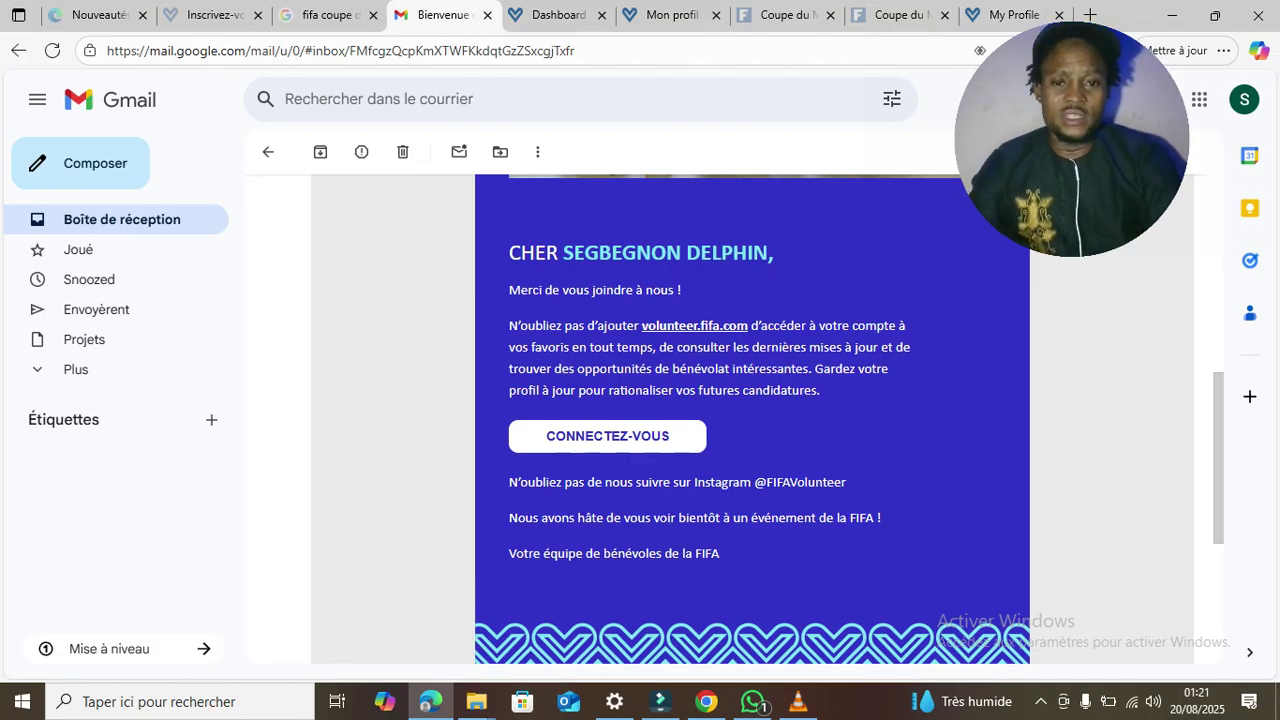
- Follow the email's CONNECTEZ-VOUS link to the portal and return to the Gmail inbox
left_click(607, 436)
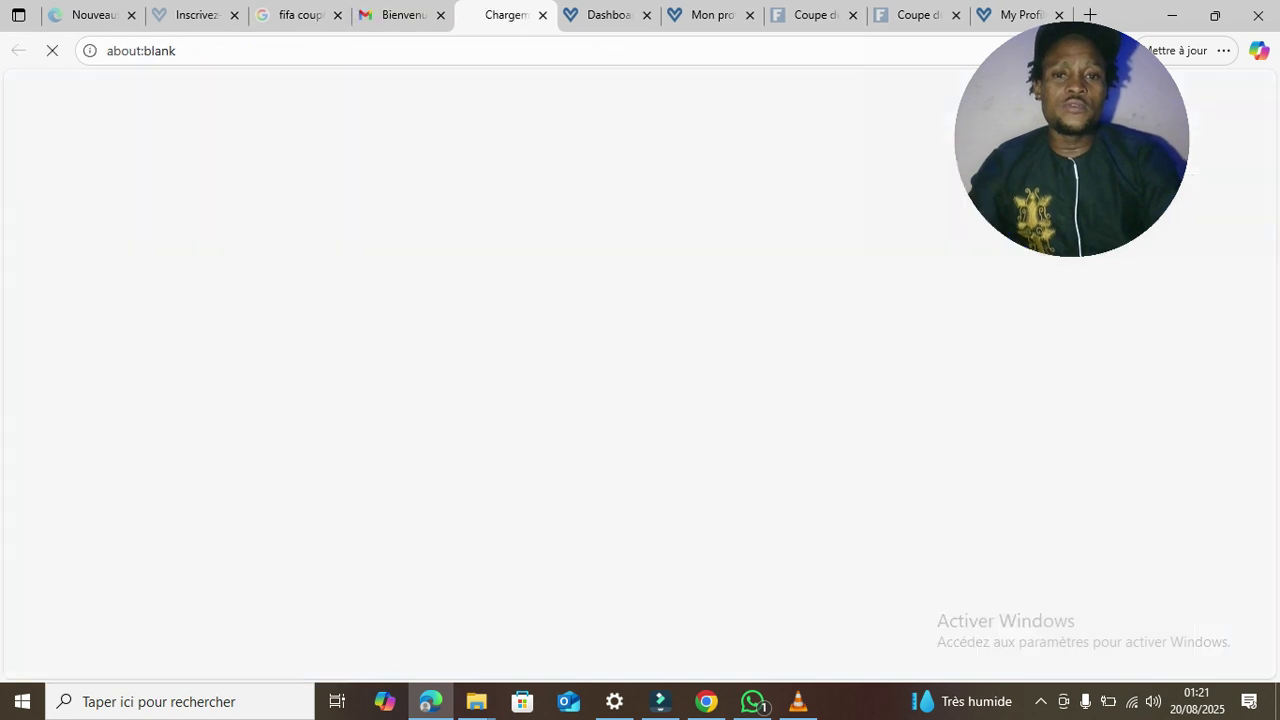
left_click(403, 15)
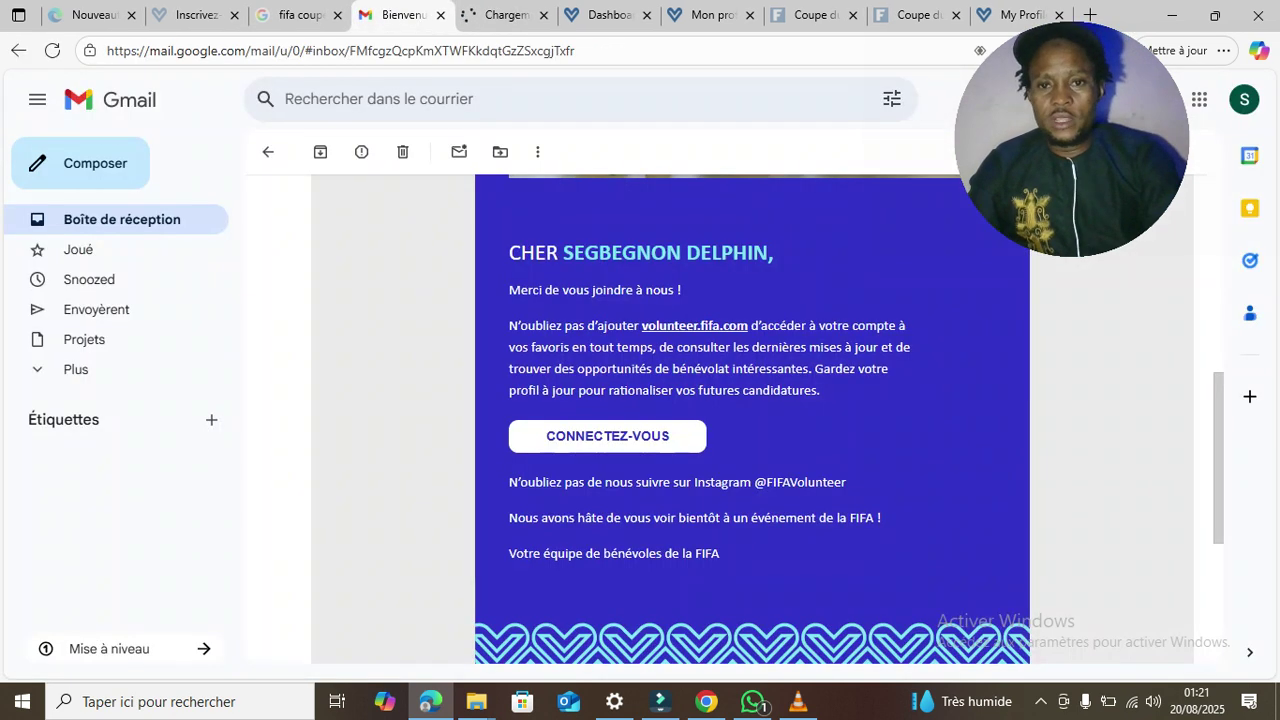
left_click(121, 219)
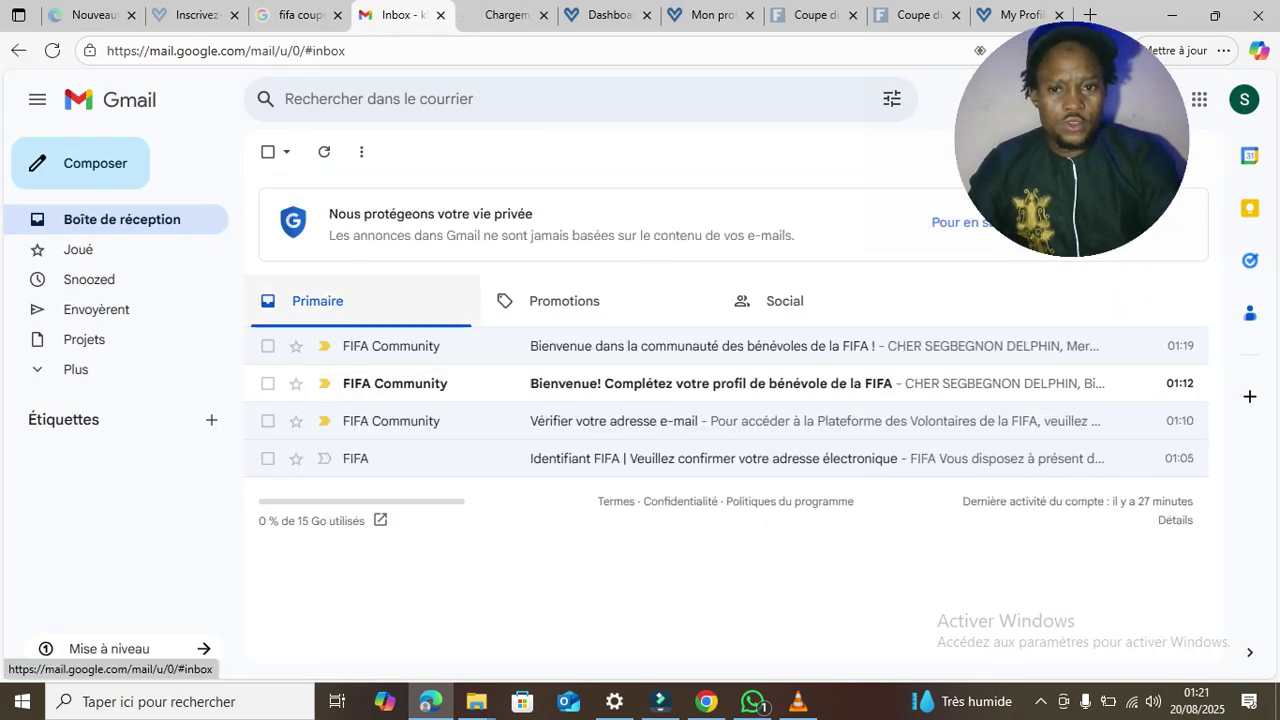
- Glance at the 'Complétez votre profil' email, then switch to the newly opened portal tab
left_click(610, 384)
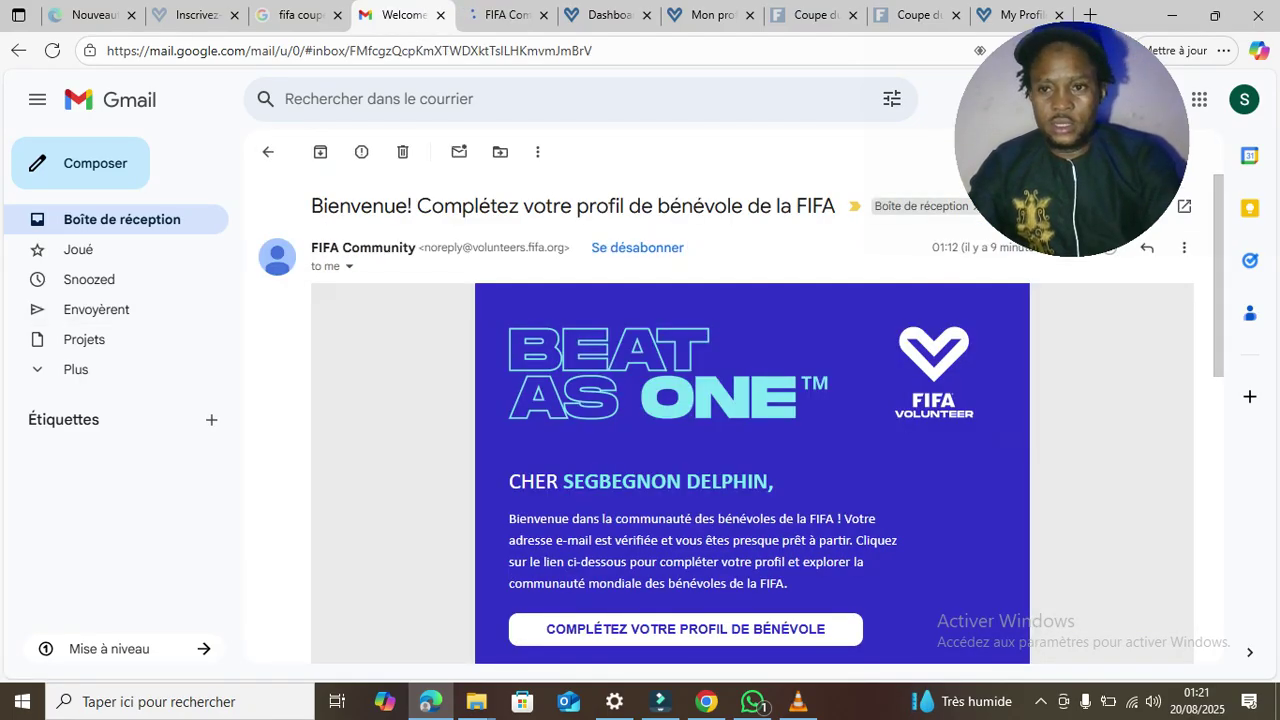
left_click(120, 219)
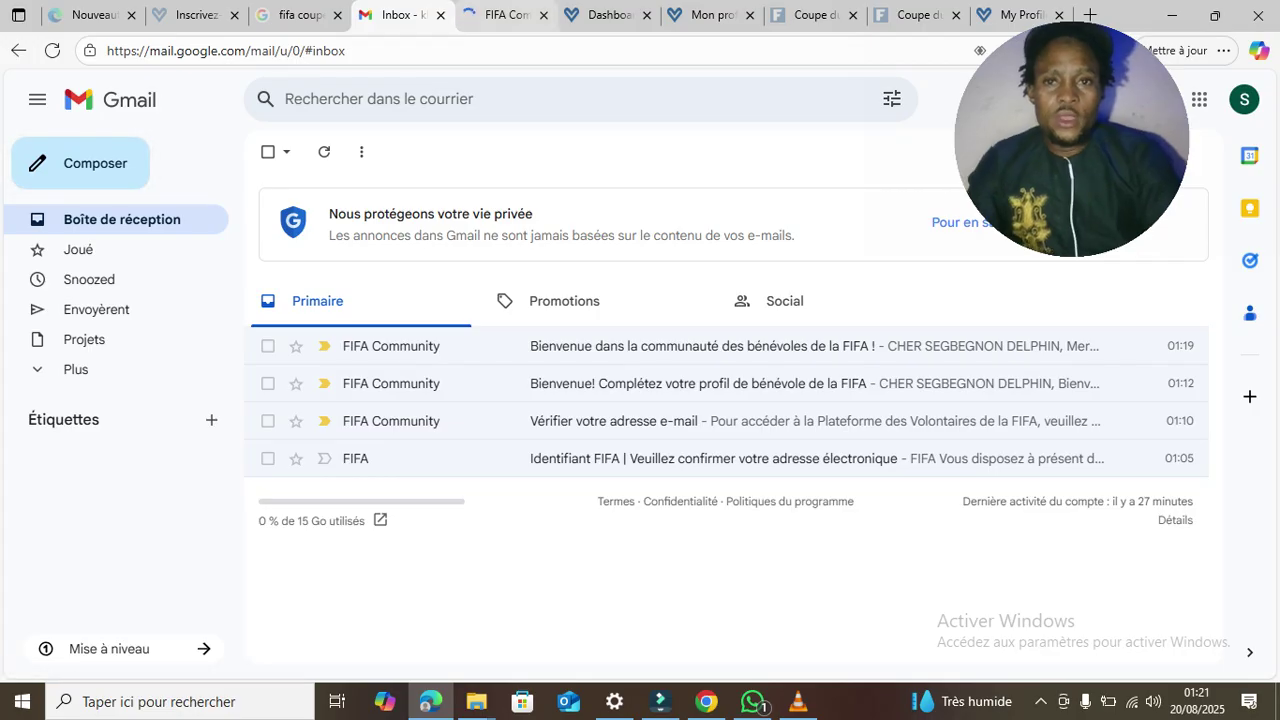
left_click(505, 15)
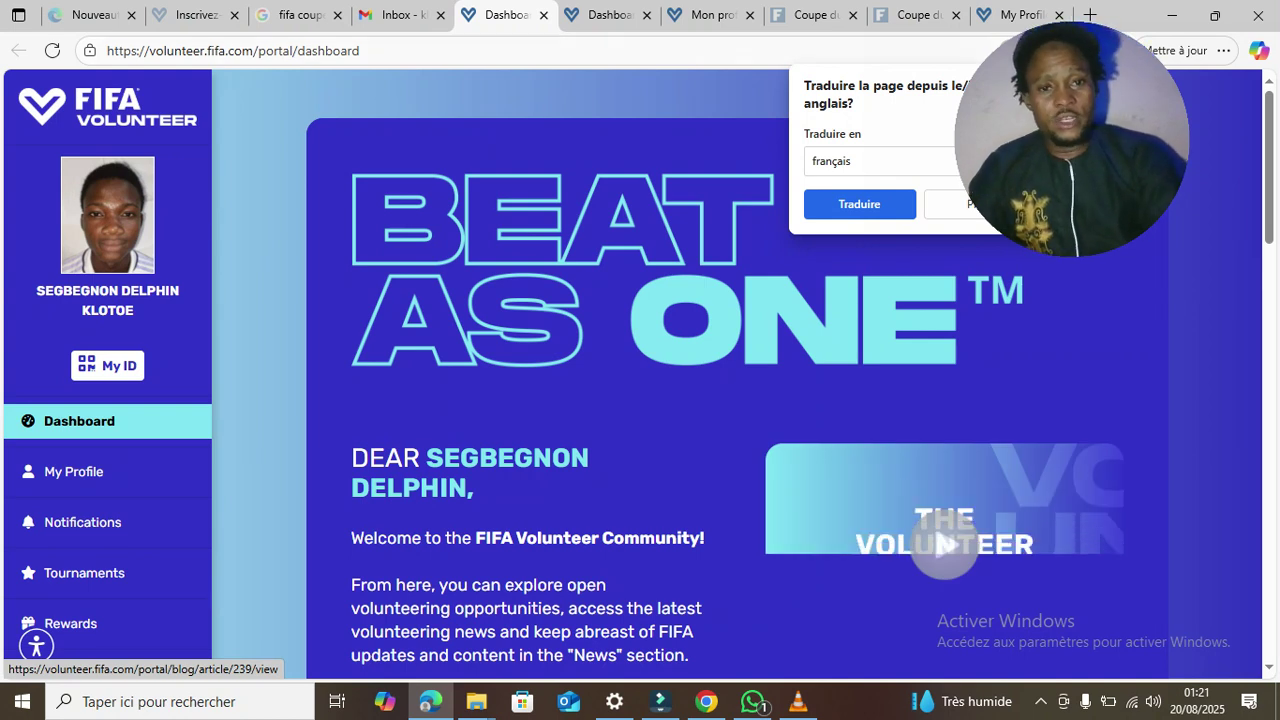
- Translate the volunteer dashboard into French and scroll through its welcome text
left_click(859, 204)
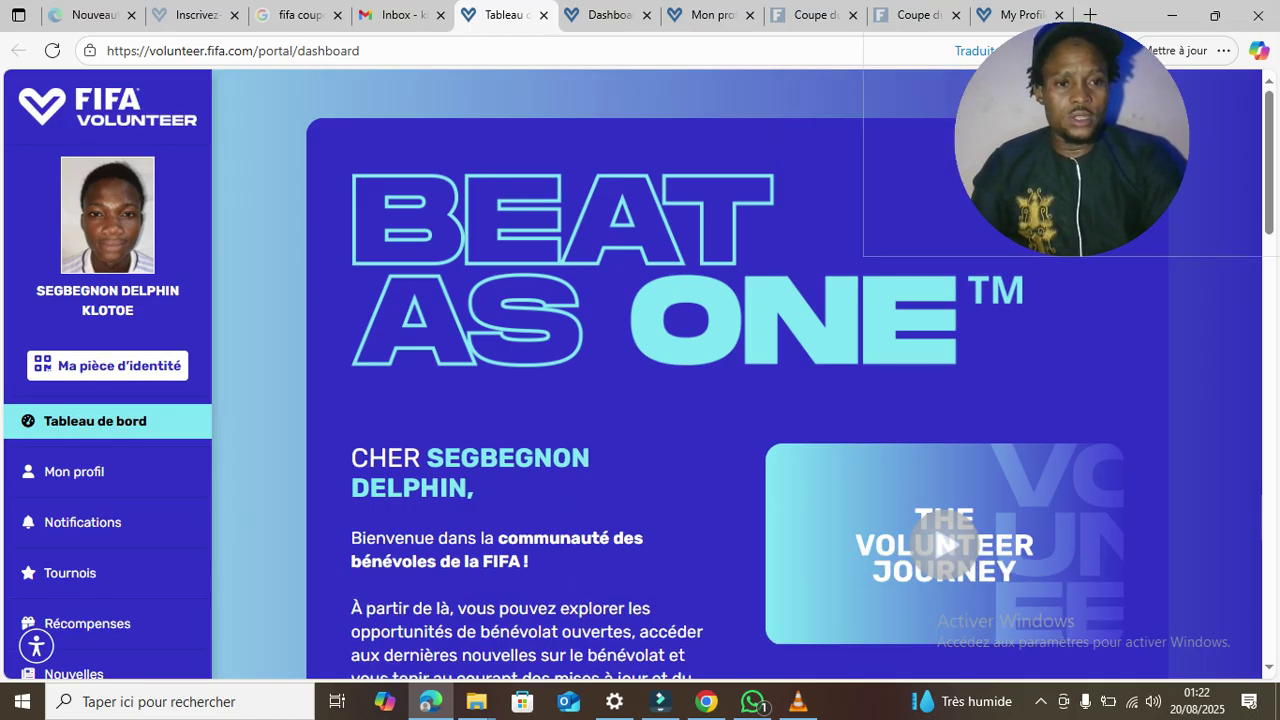
scroll(736, 400, "down", 5)
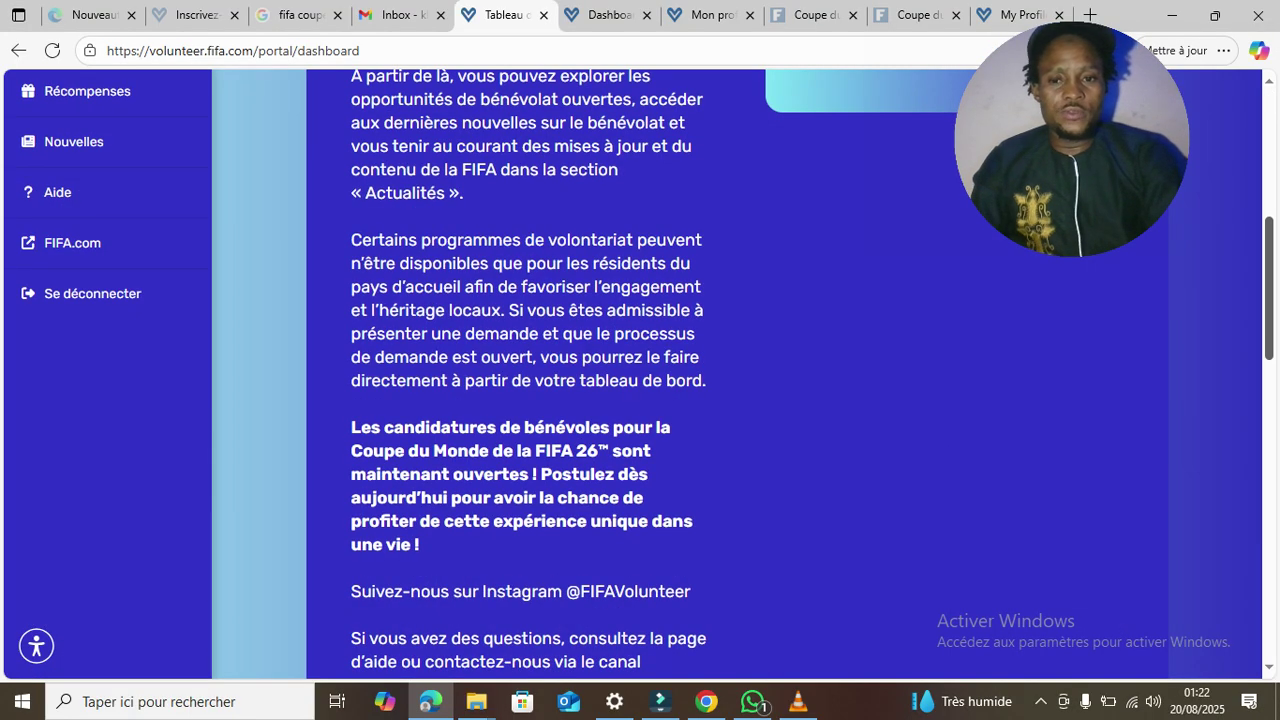
scroll(736, 400, "up", 2)
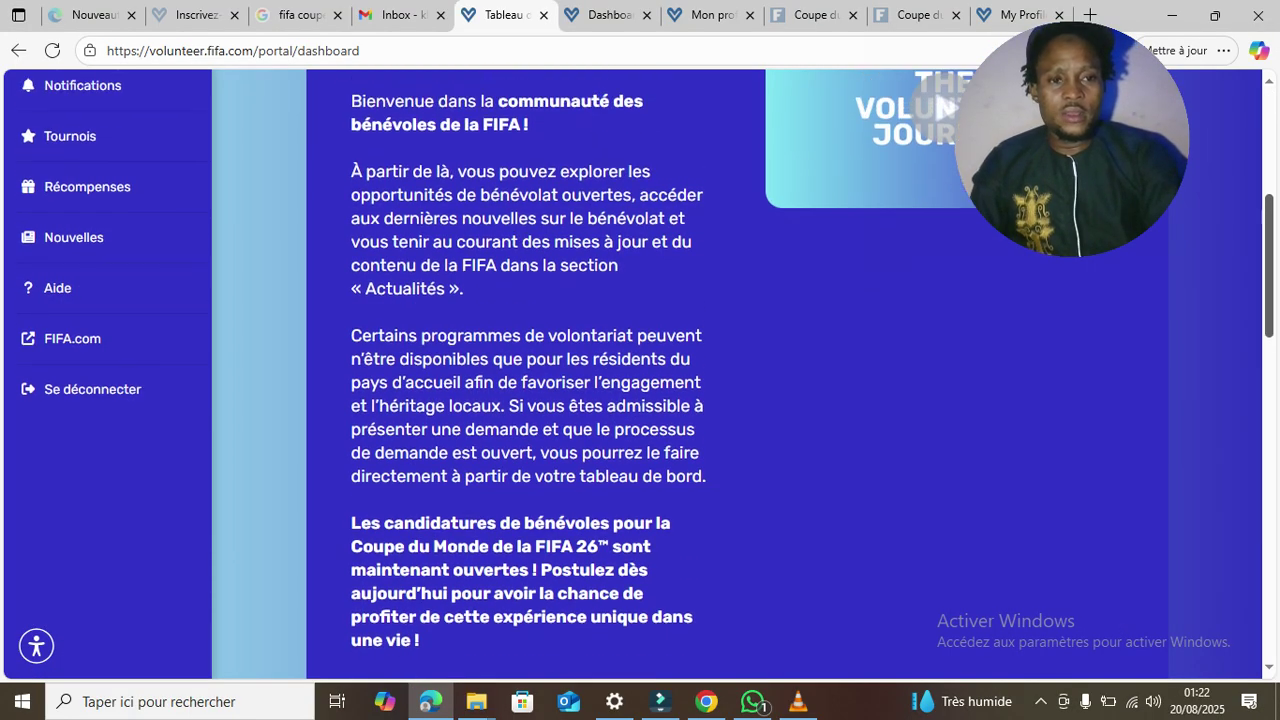
scroll(736, 400, "up", 1)
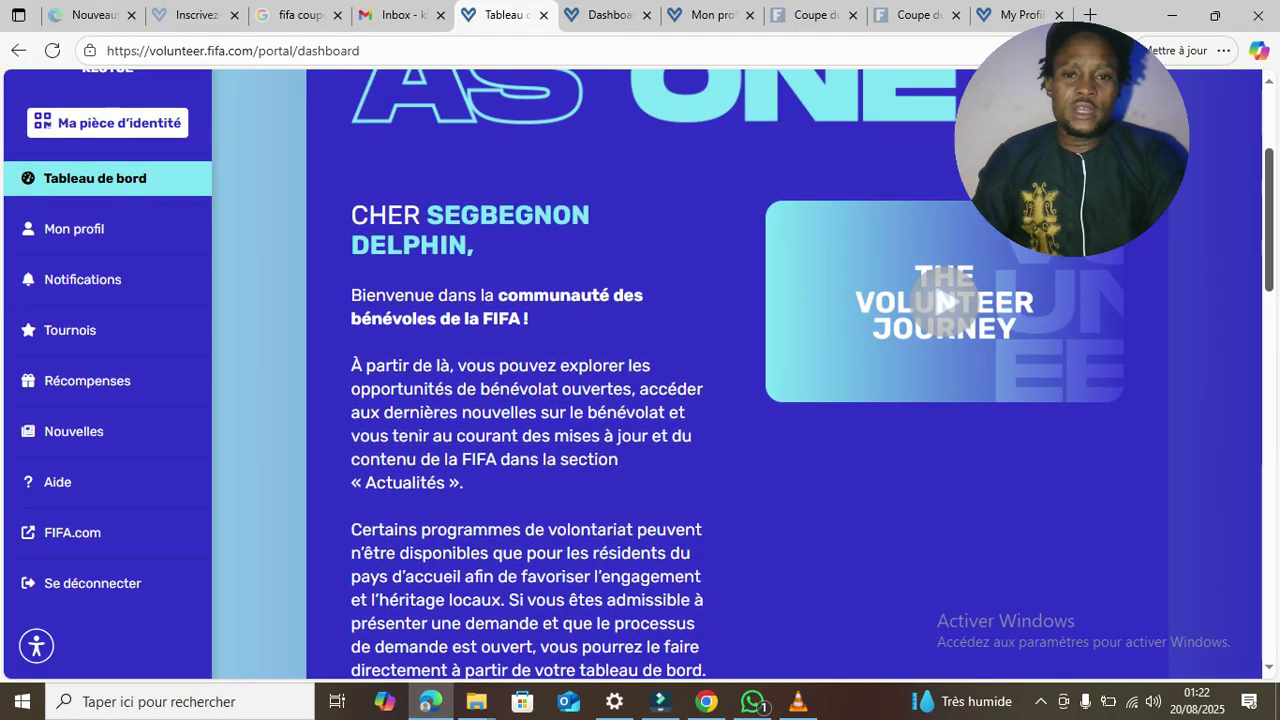
scroll(736, 400, "down", 1)
scroll(736, 400, "down", 1)
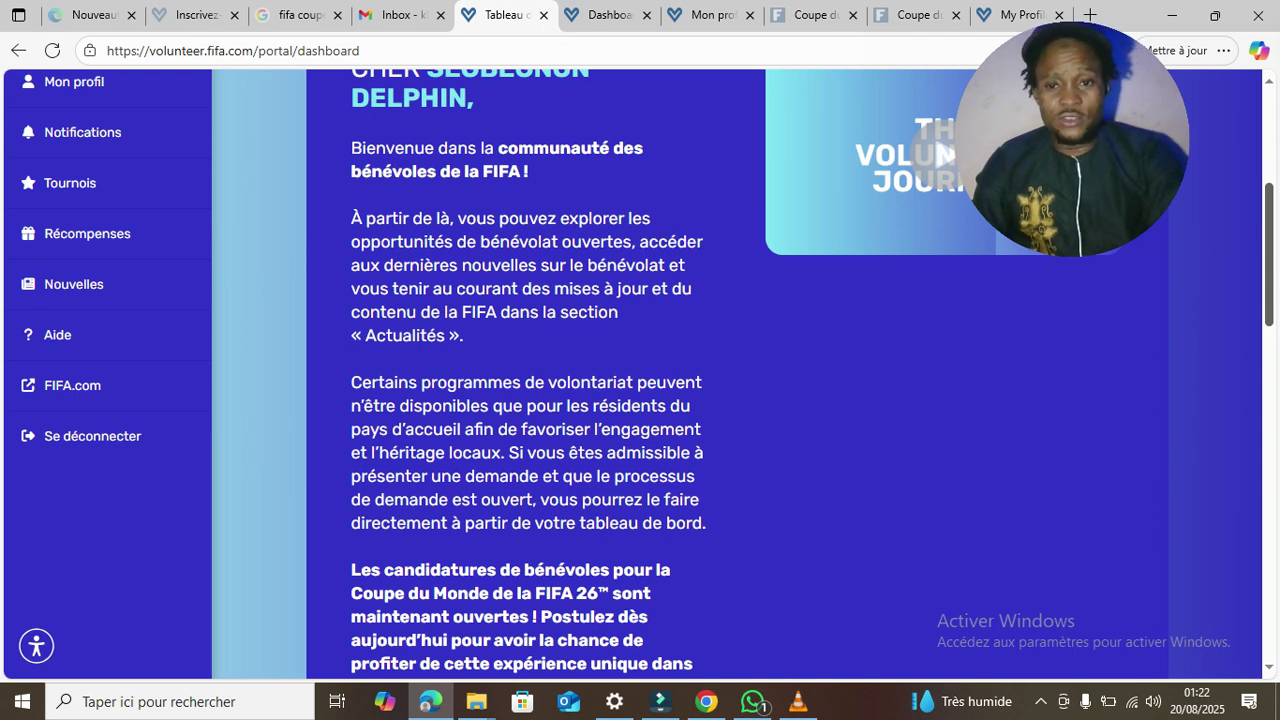
- Read the FIFA World Cup 26 applications-open notice, then switch to the Gmail inbox
scroll(640, 374, "down", 2)
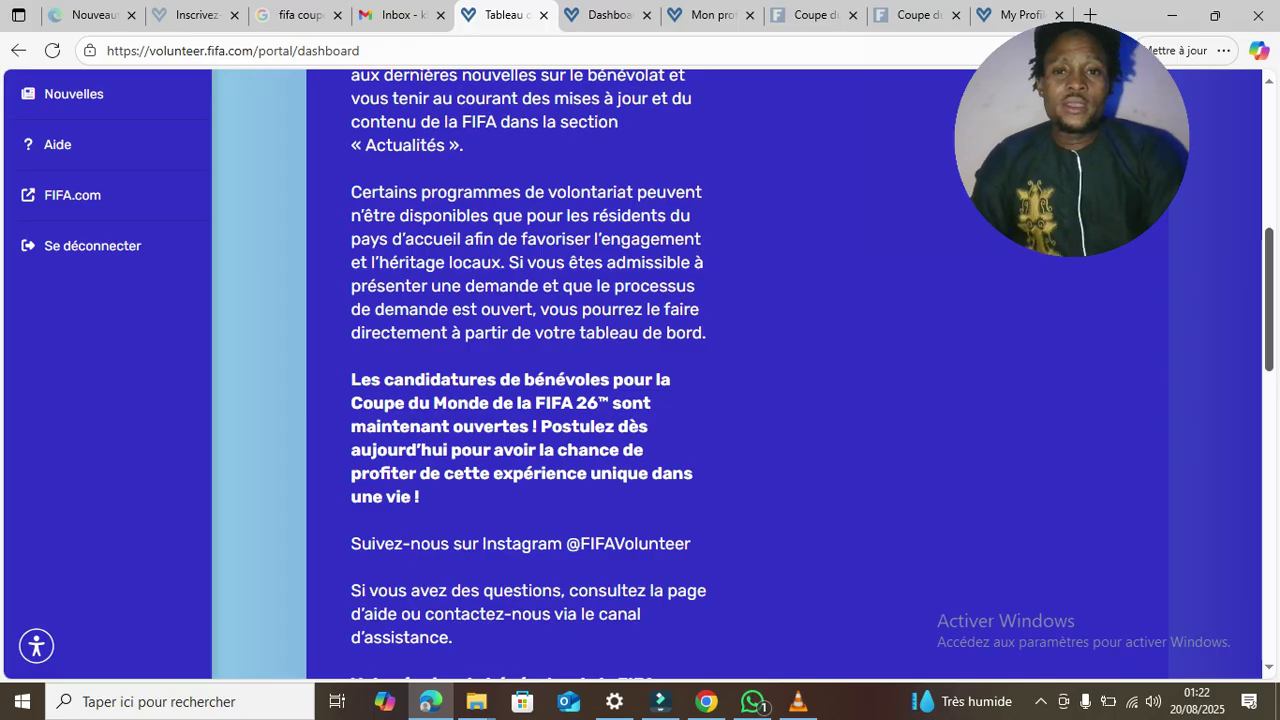
scroll(640, 374, "down", 1)
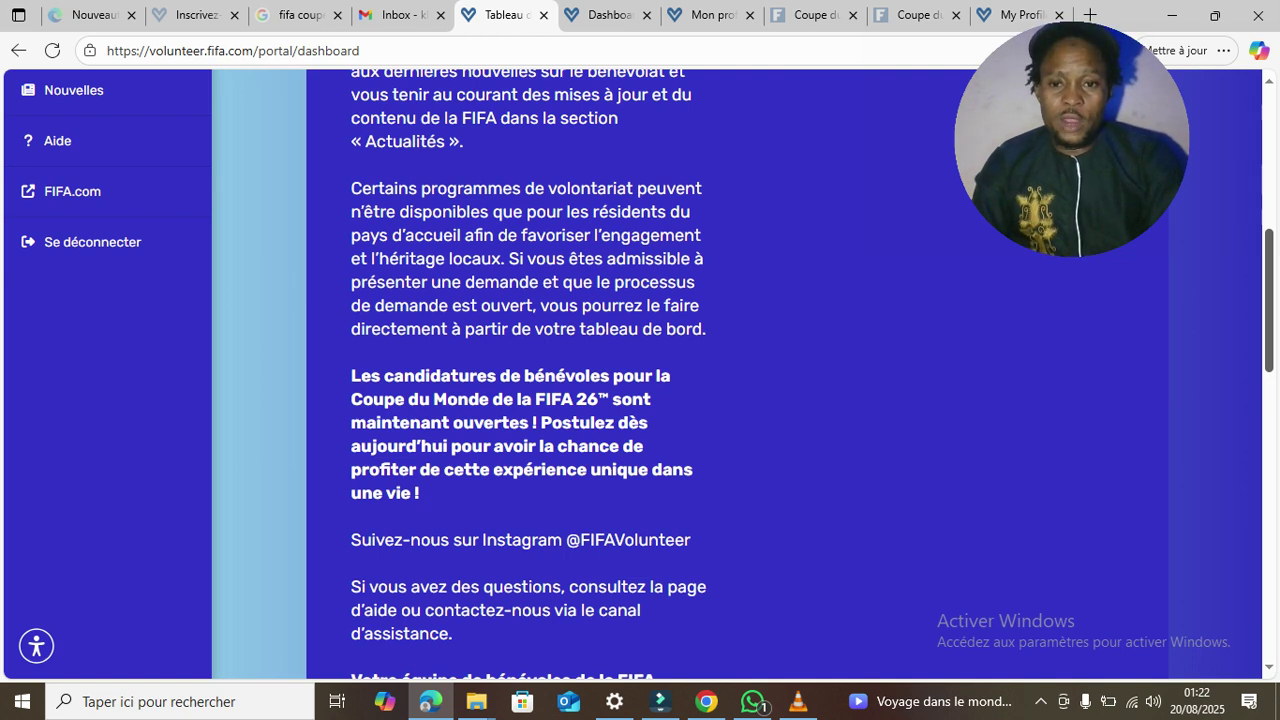
scroll(640, 374, "down", 2)
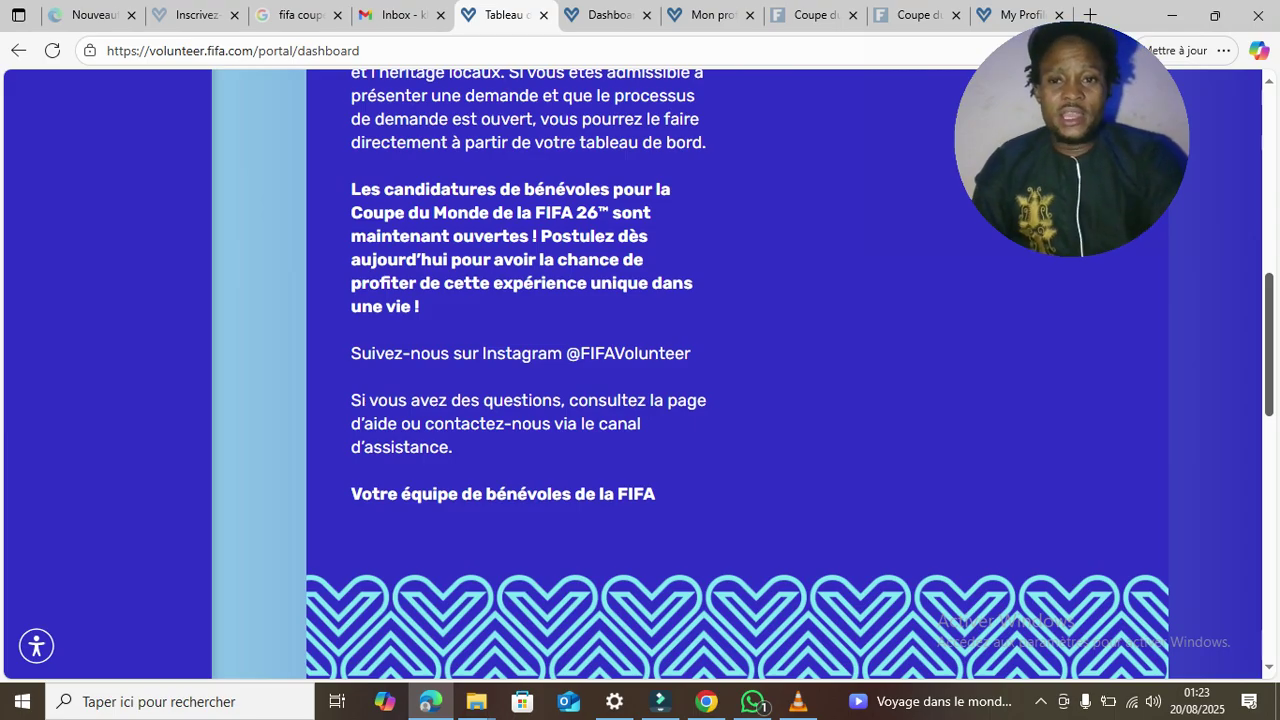
scroll(740, 375, "down", 2)
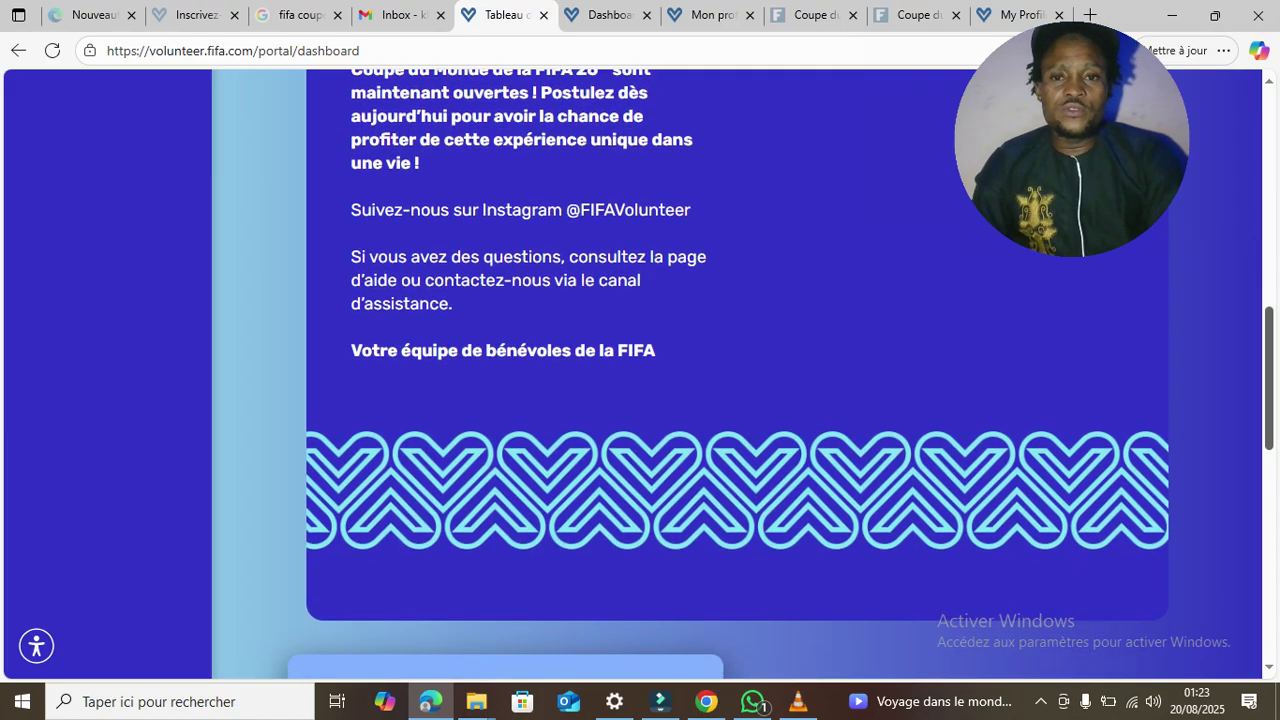
scroll(740, 375, "down", 1)
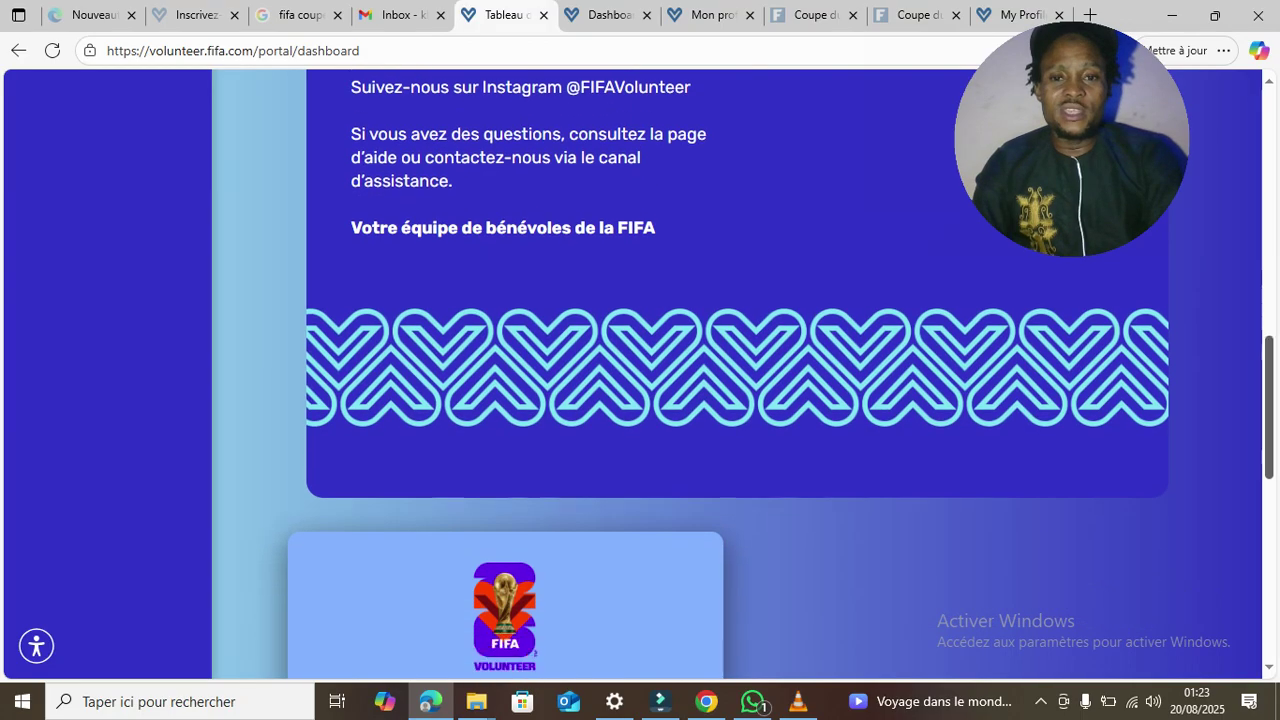
scroll(740, 375, "down", 4)
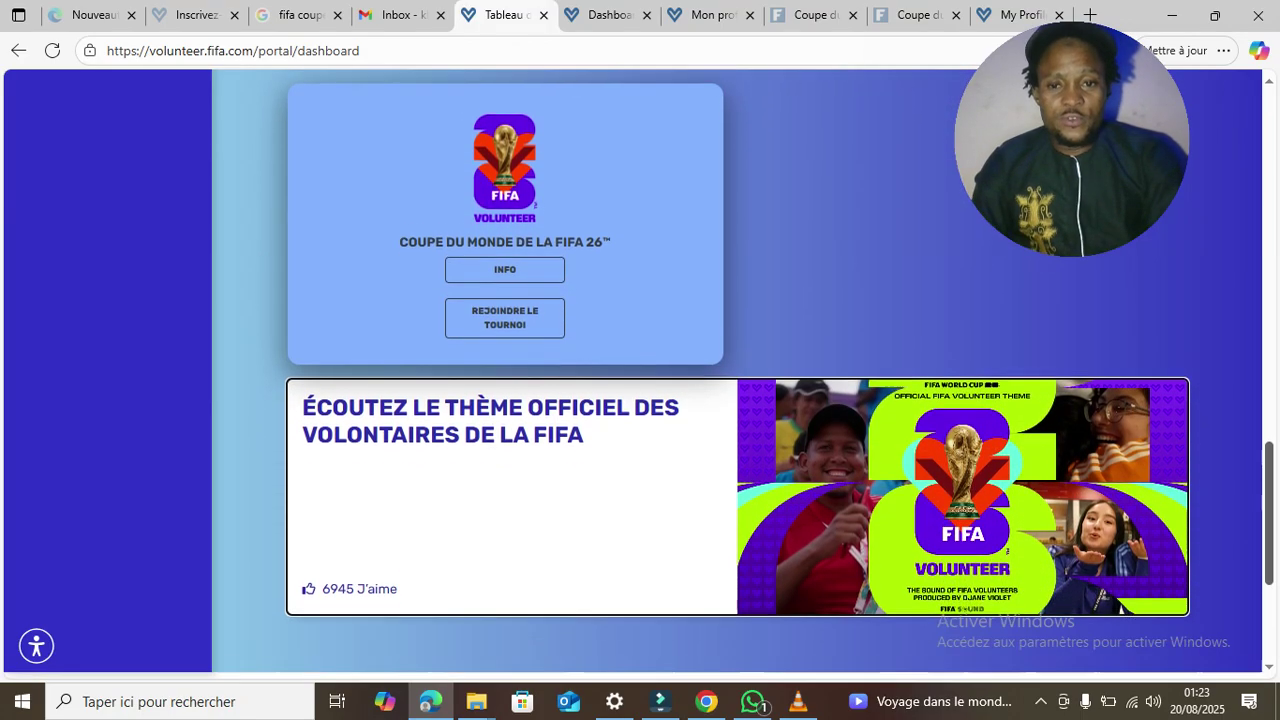
scroll(740, 375, "down", 1)
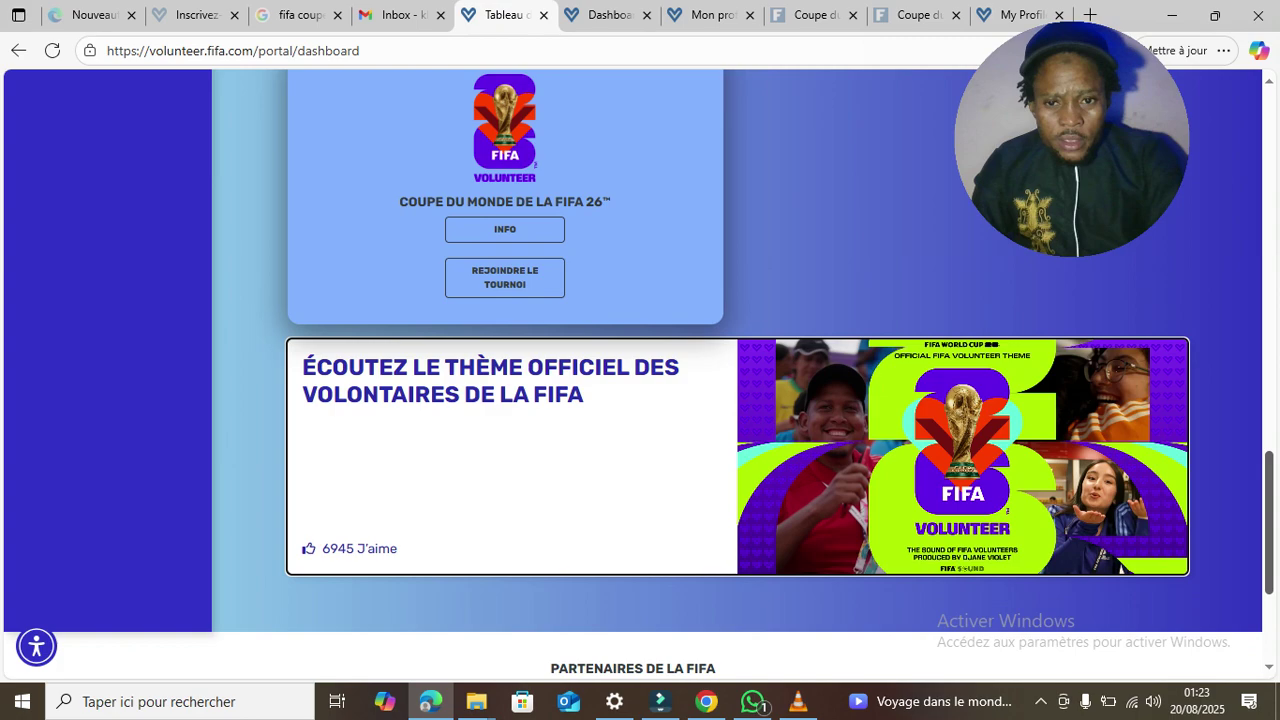
scroll(740, 375, "down", 3)
scroll(740, 375, "up", 6)
scroll(740, 375, "up", 10)
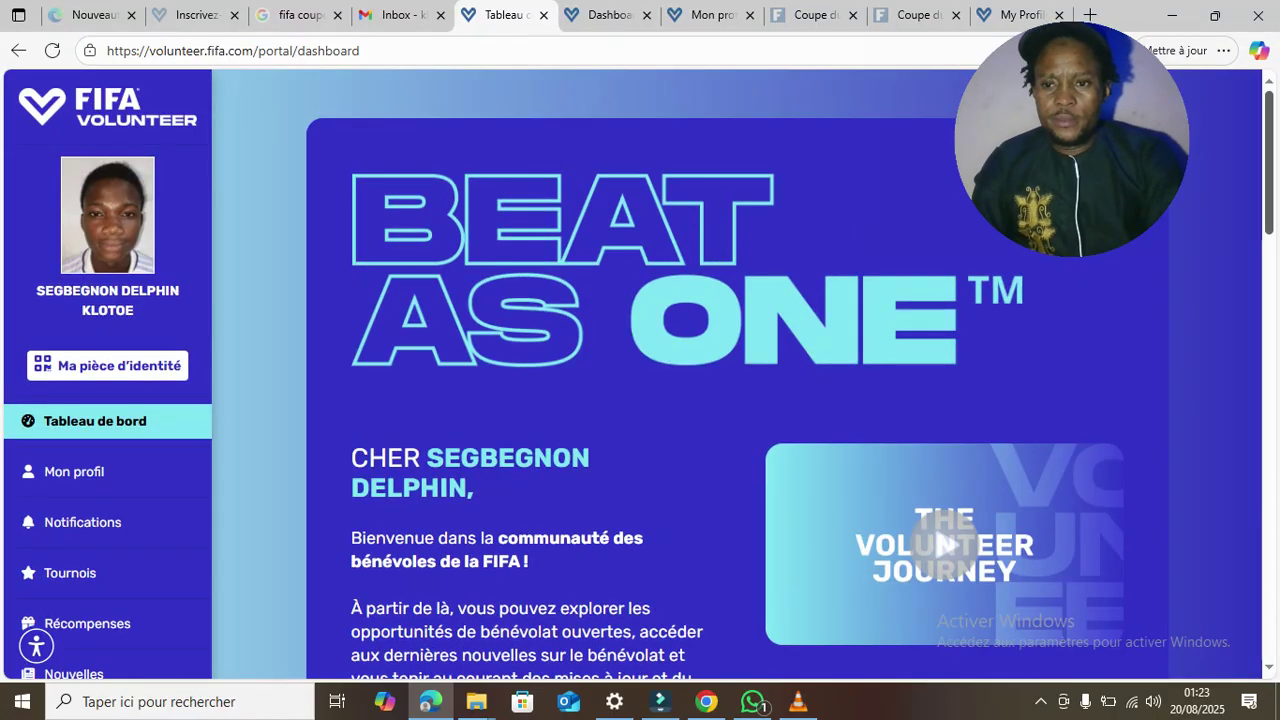
scroll(740, 375, "down", 2)
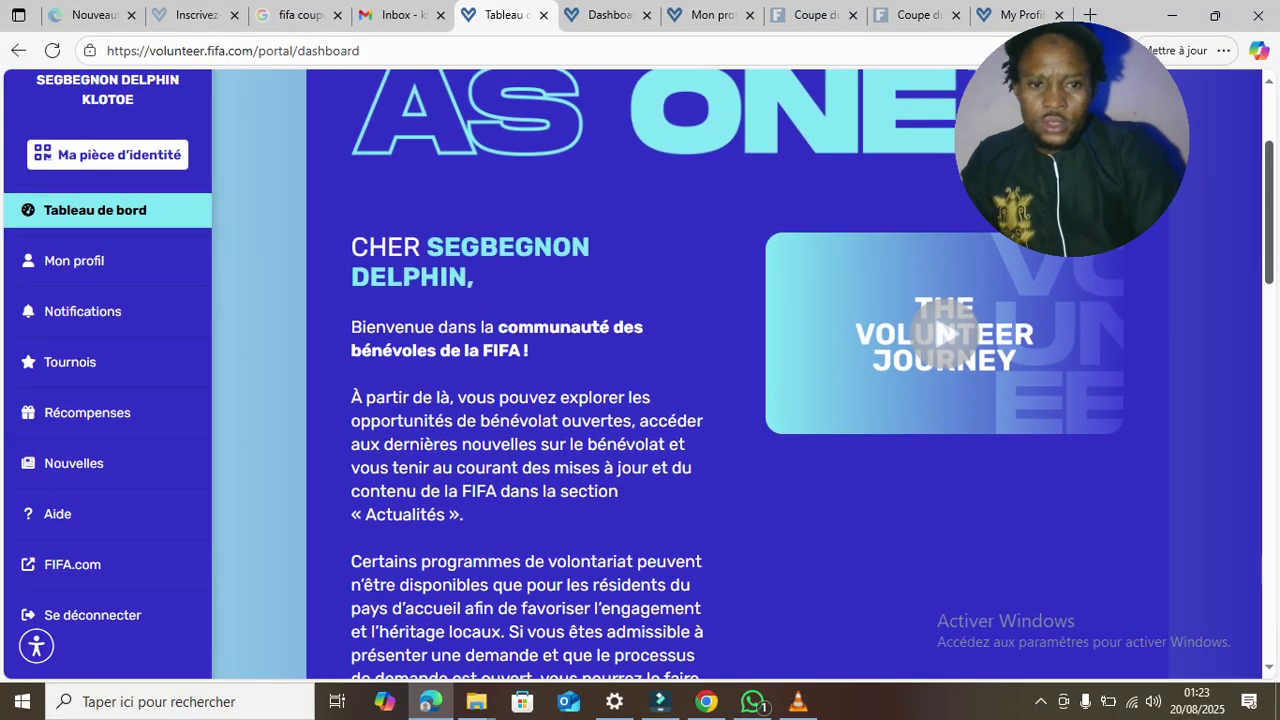
scroll(740, 375, "down", 3)
scroll(740, 375, "up", 5)
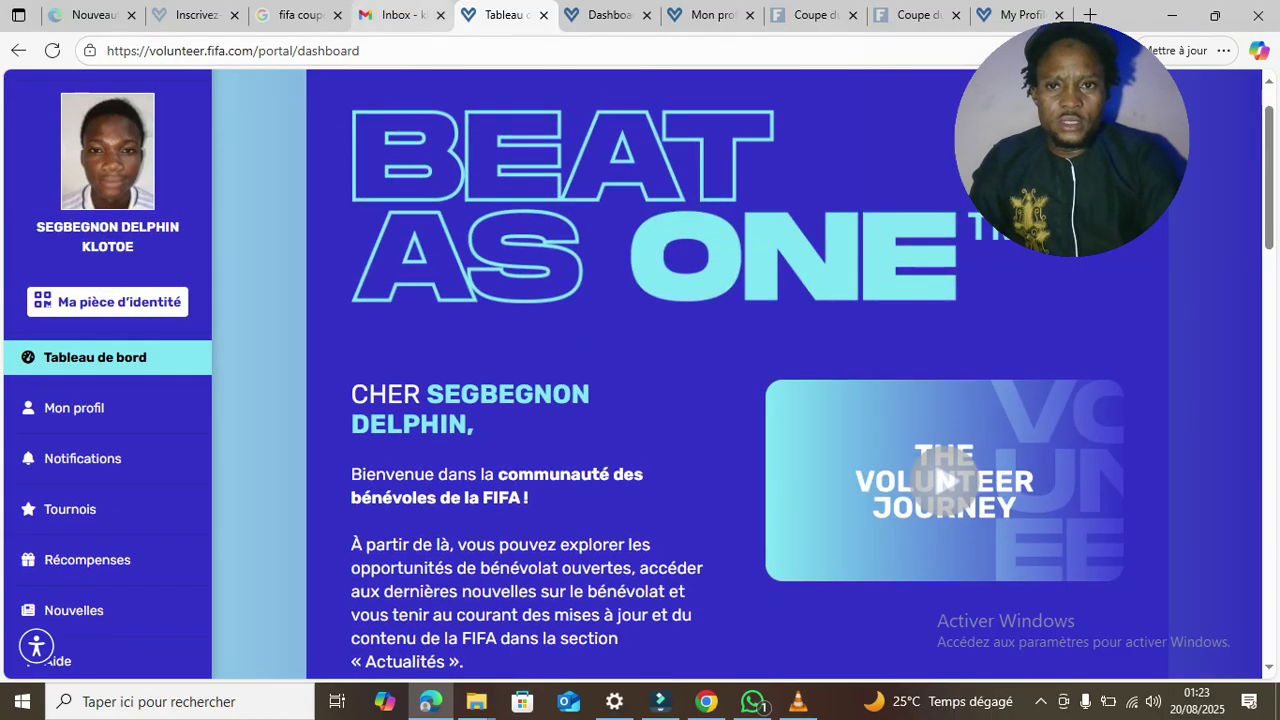
left_click(395, 15)
- Read the 'Complétez votre profil' email and return to the inbox
left_click(700, 383)
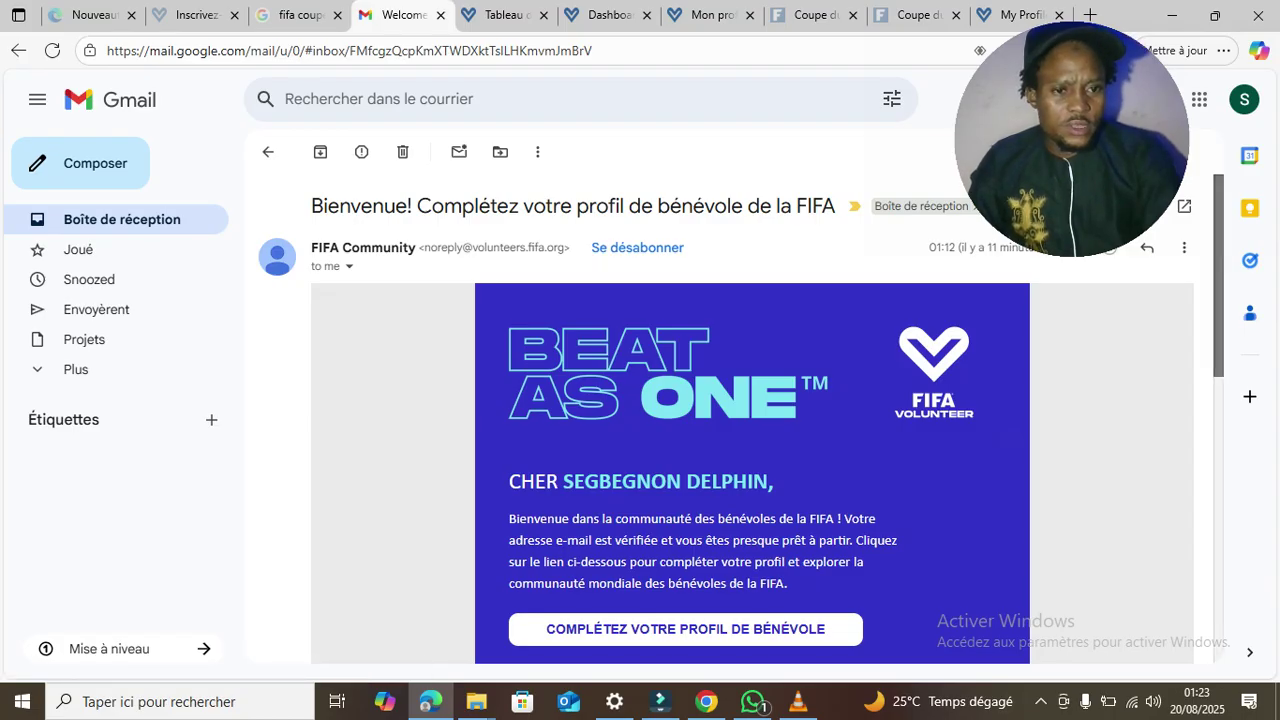
scroll(750, 420, "down", 4)
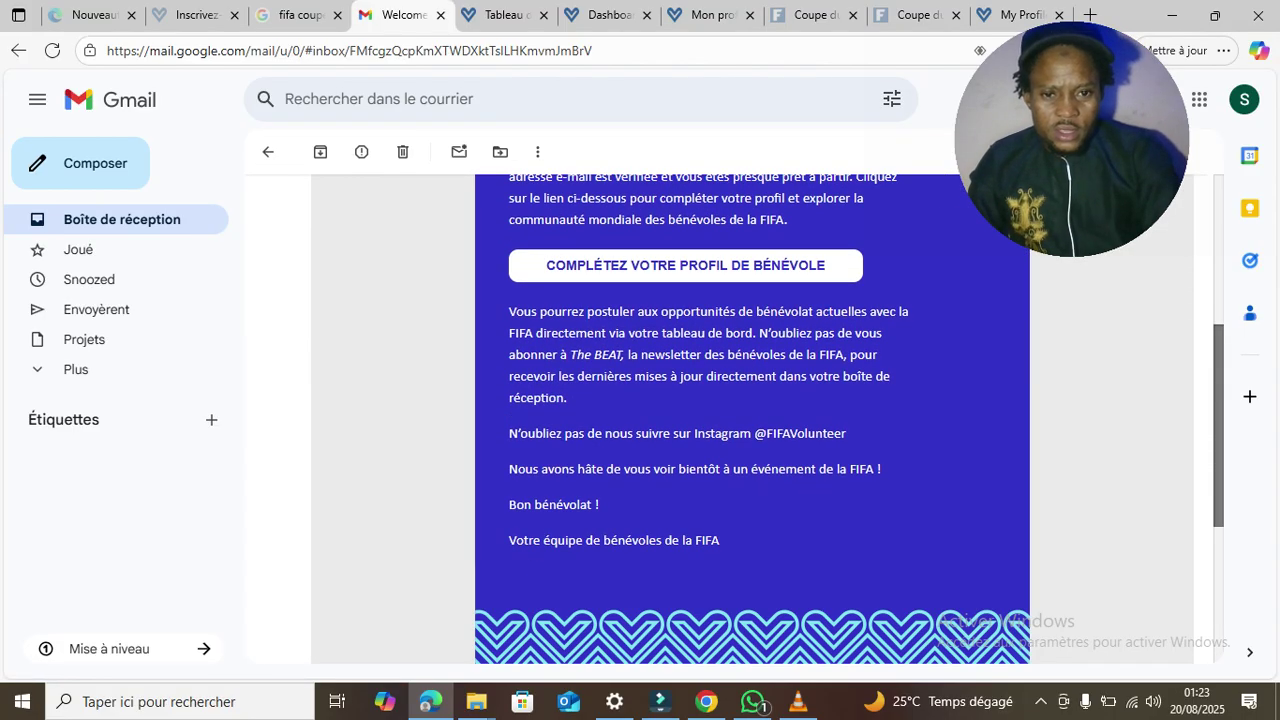
scroll(750, 420, "up", 4)
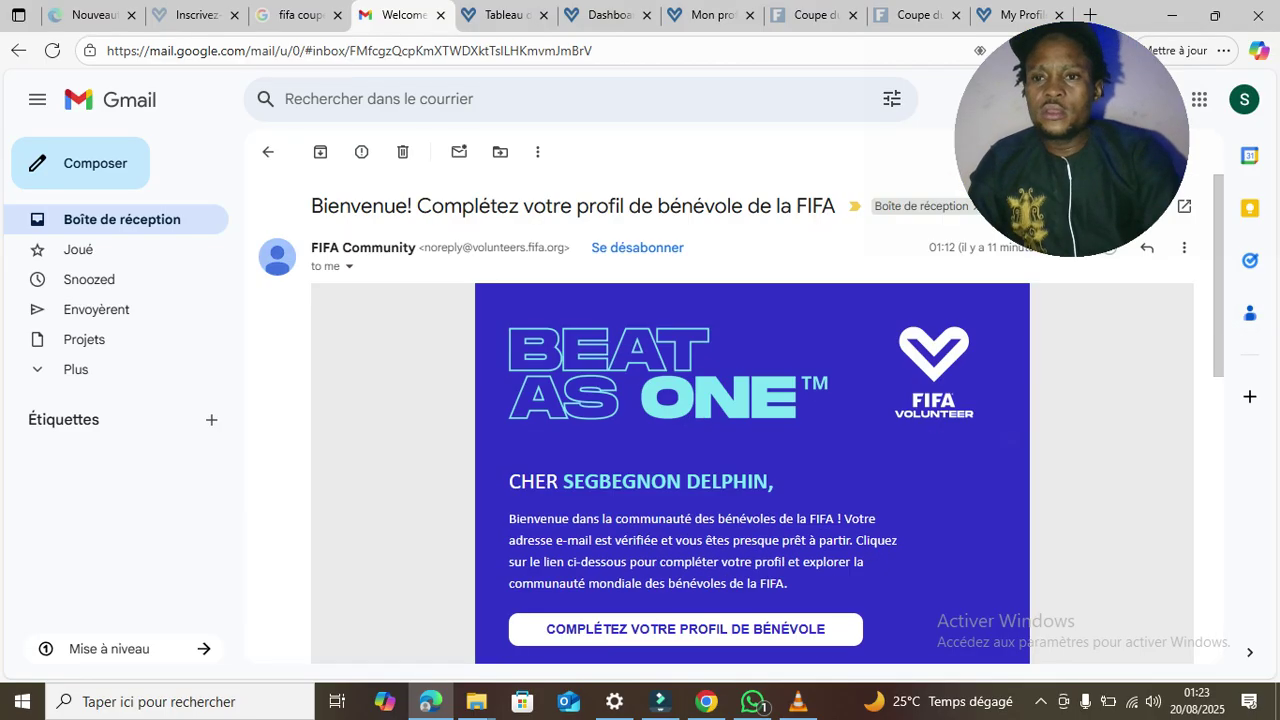
left_click(120, 219)
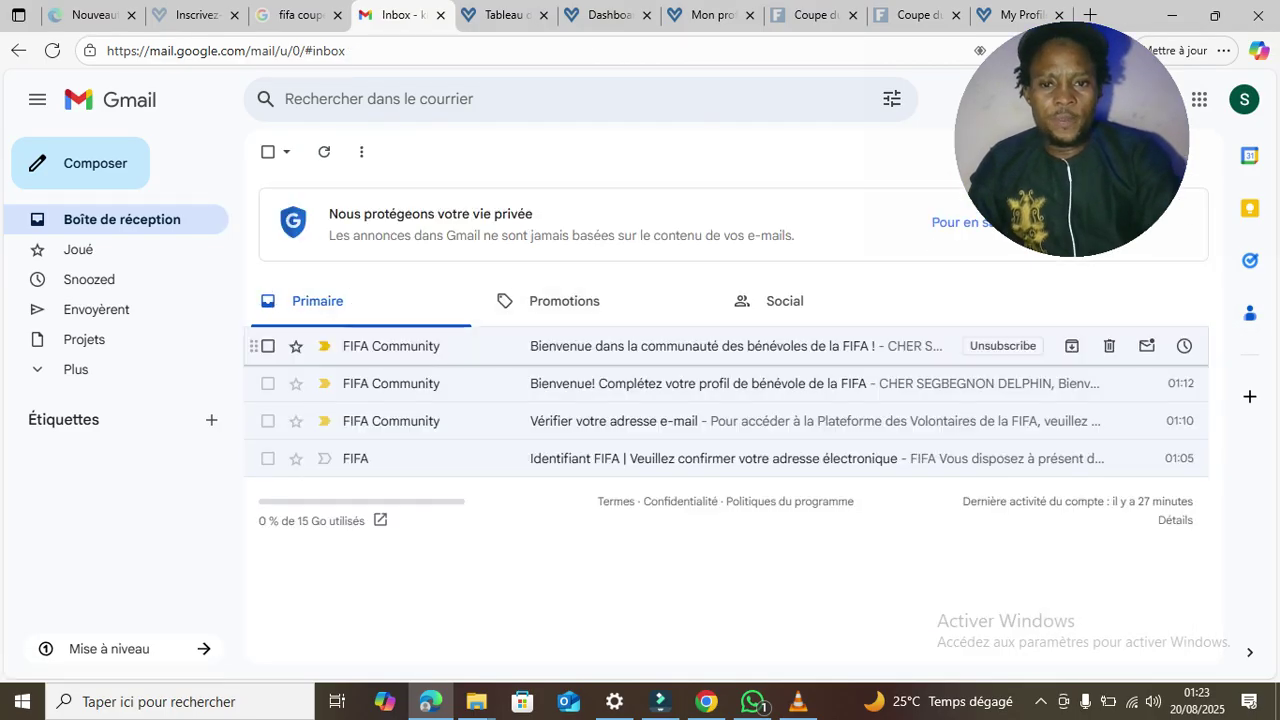
- Read the 'Bienvenue dans la communauté' email, then return to the Tableau de bord tab
left_click(650, 346)
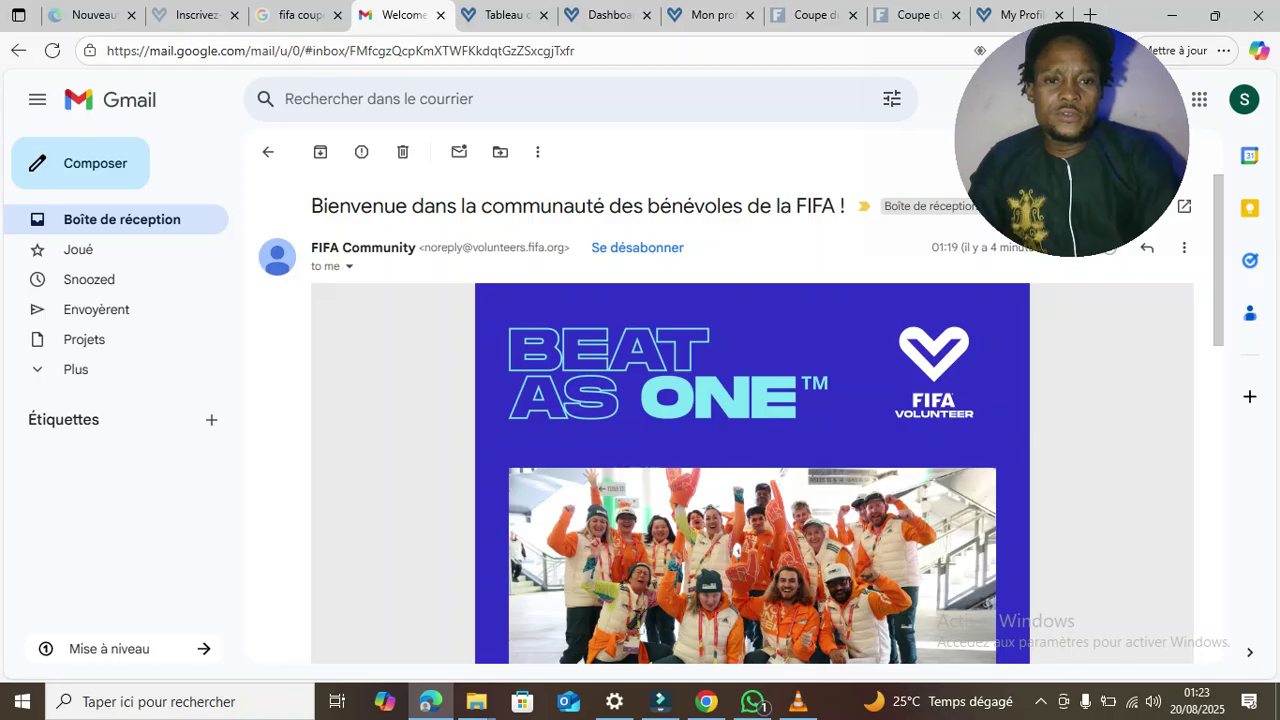
scroll(750, 420, "down", 3)
scroll(750, 420, "down", 2)
scroll(750, 420, "down", 2)
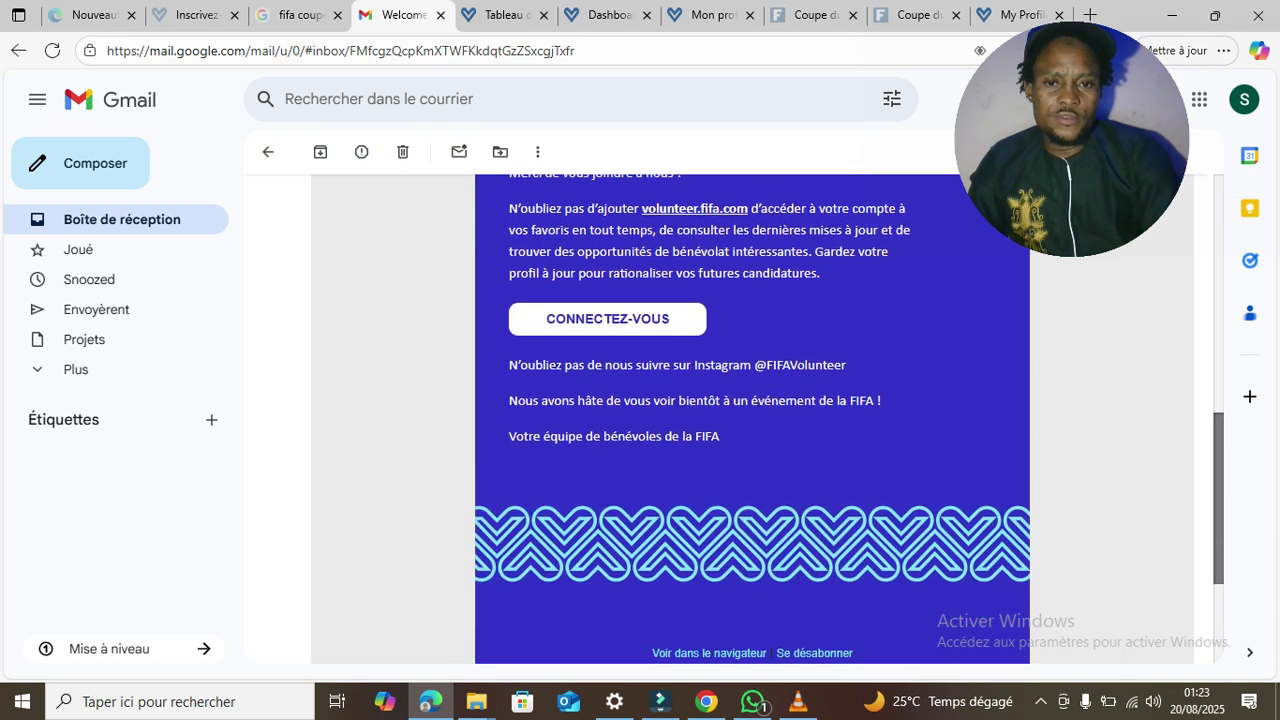
scroll(750, 420, "down", 2)
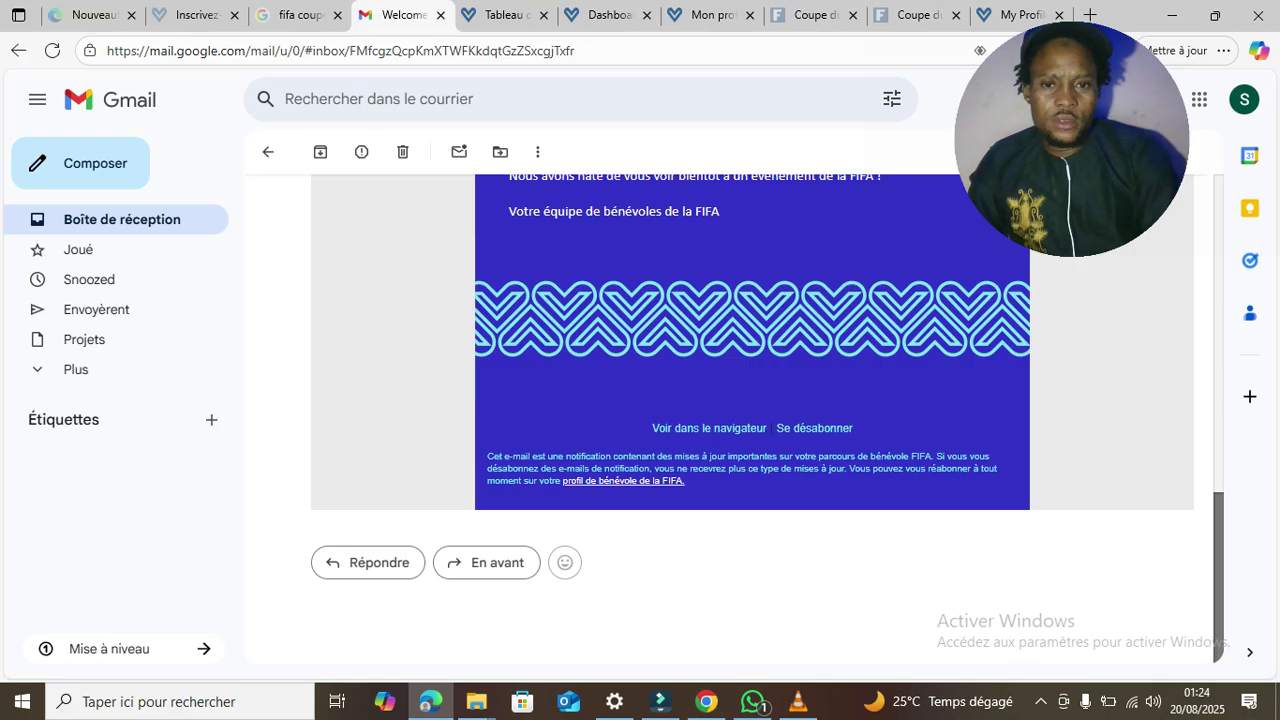
scroll(750, 420, "up", 4)
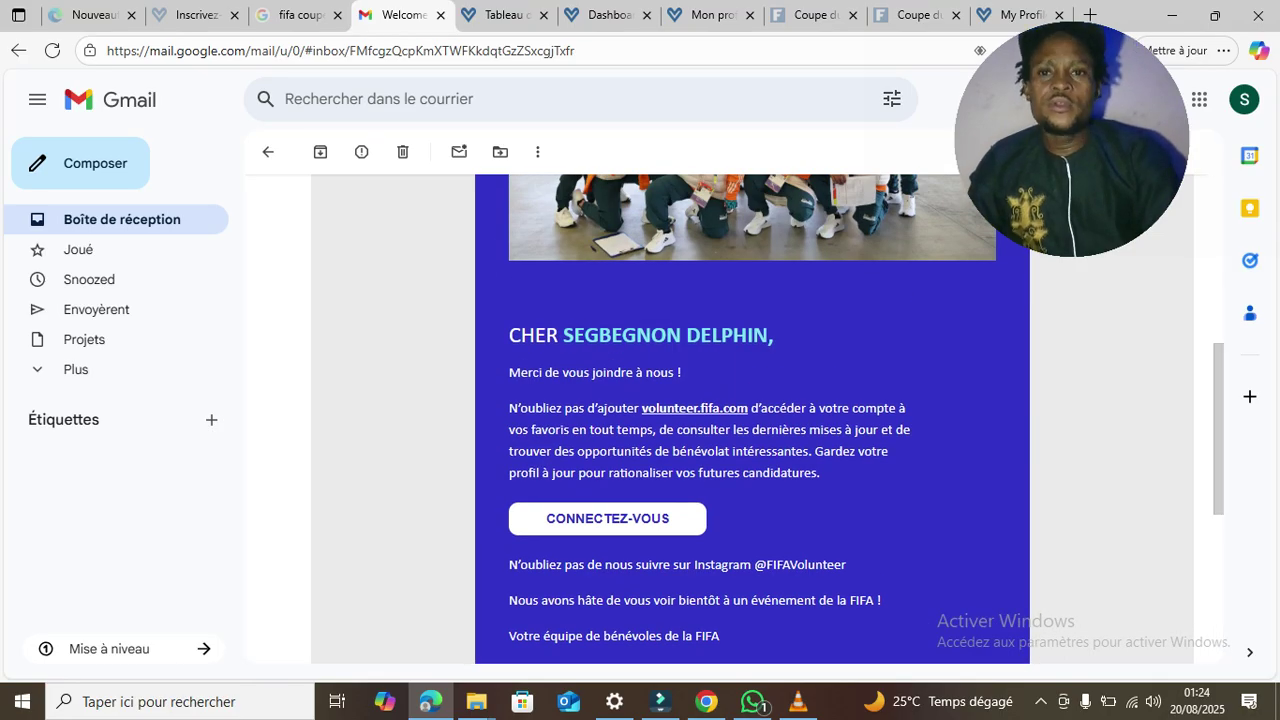
left_click(505, 15)
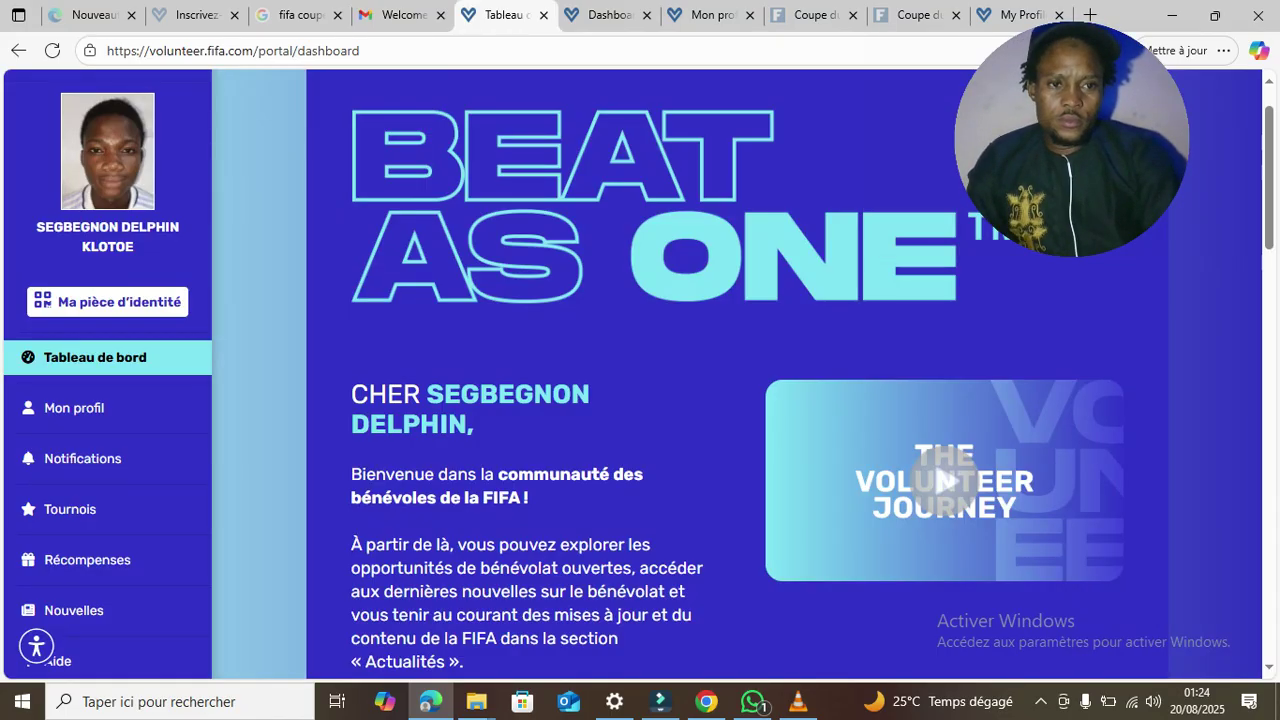
- Open Mon profil, then go back to Tableau de bord, leaving the profile without saving
scroll(640, 374, "down", 5)
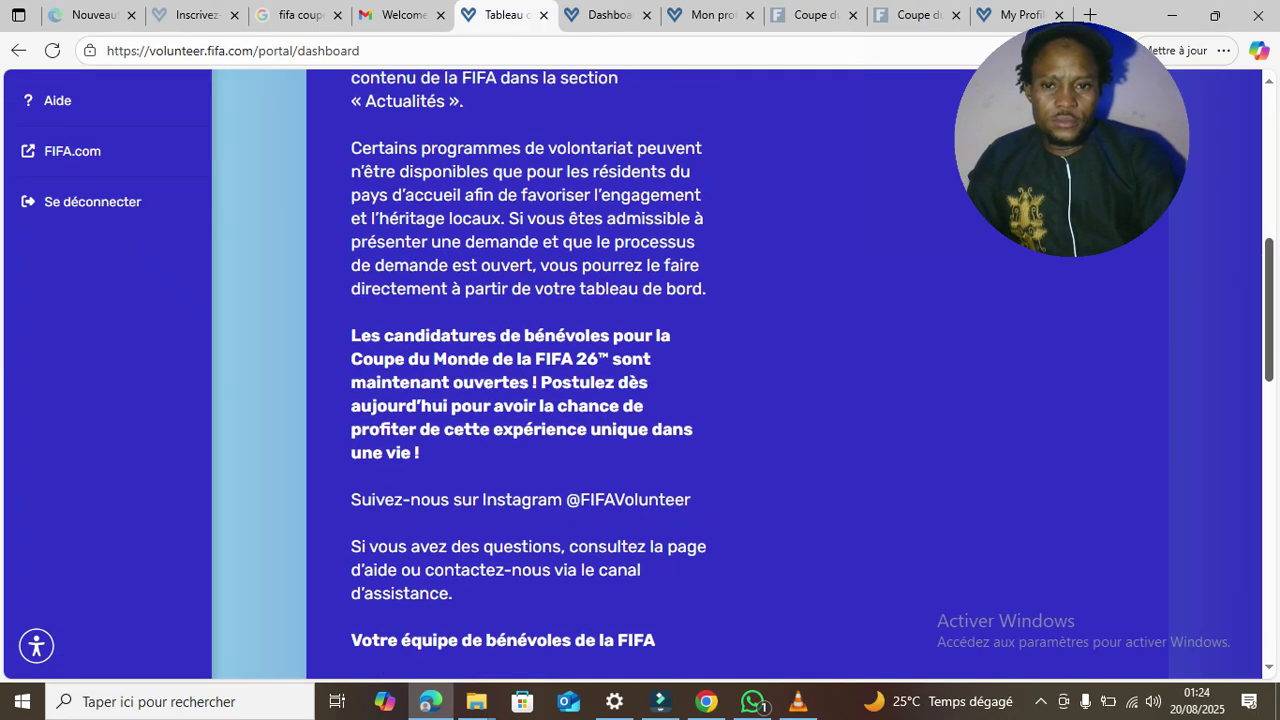
scroll(640, 374, "up", 3)
scroll(640, 374, "up", 4)
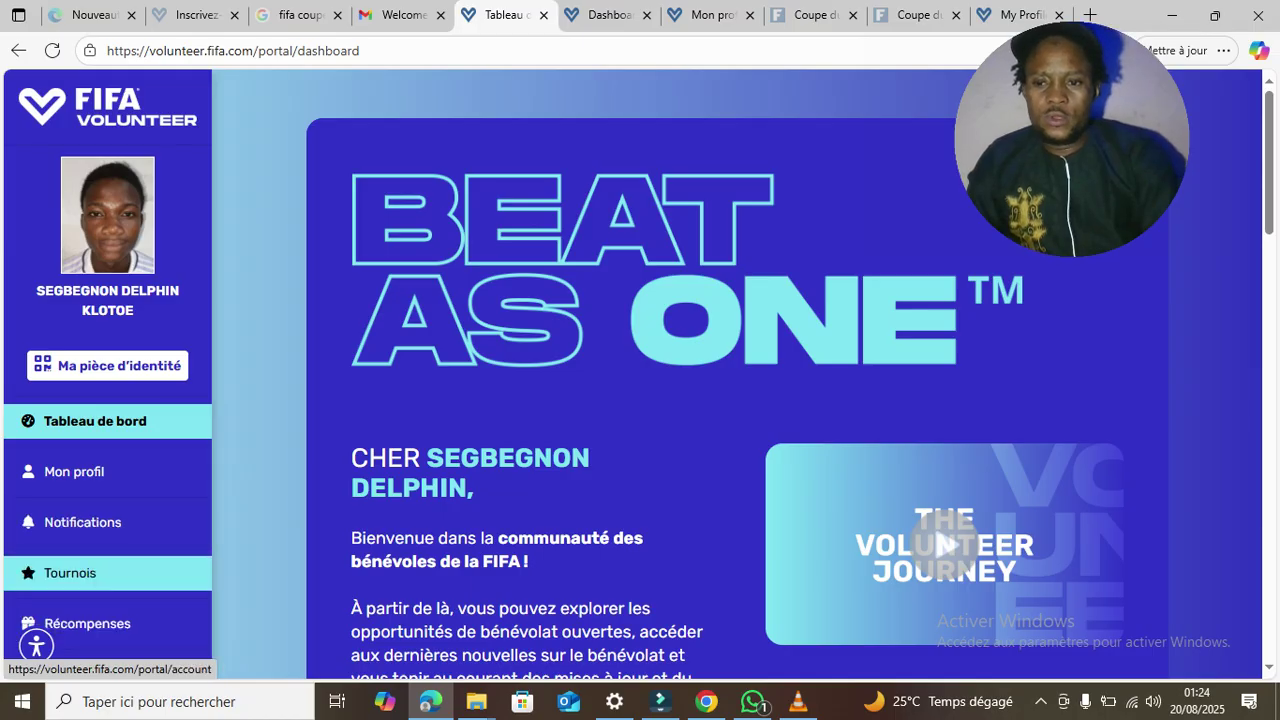
left_click(74, 471)
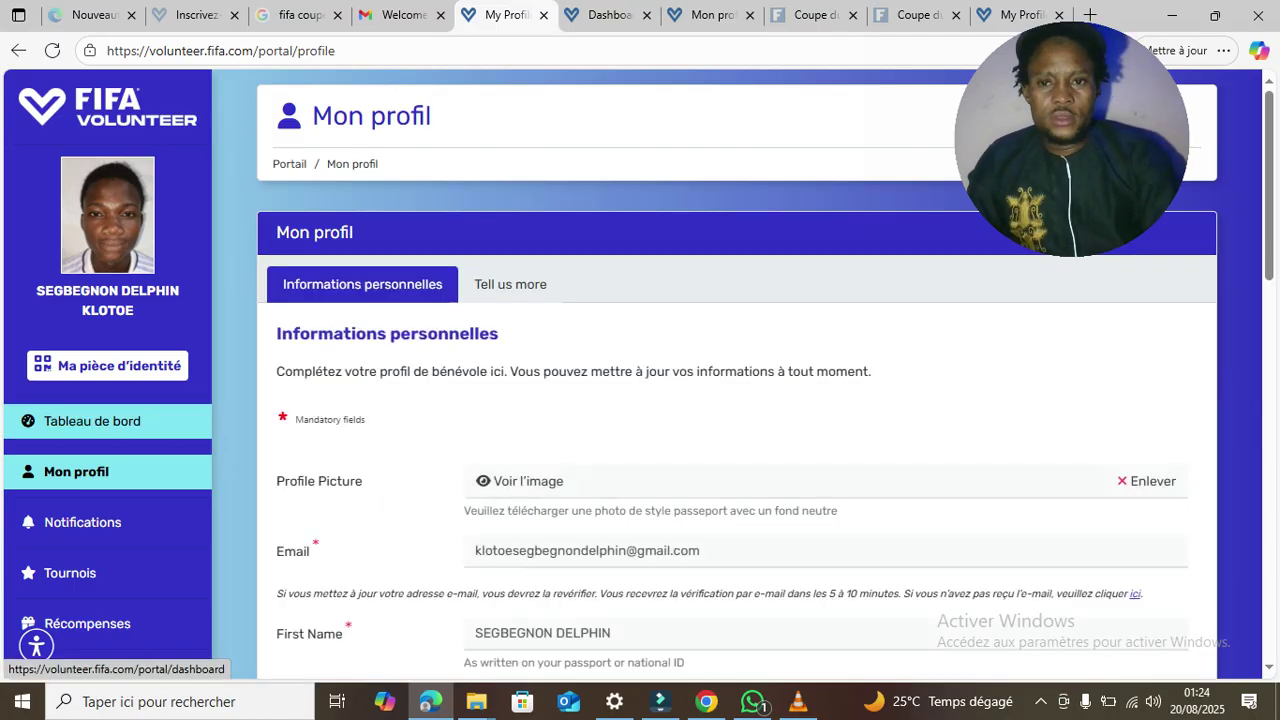
left_click(92, 421)
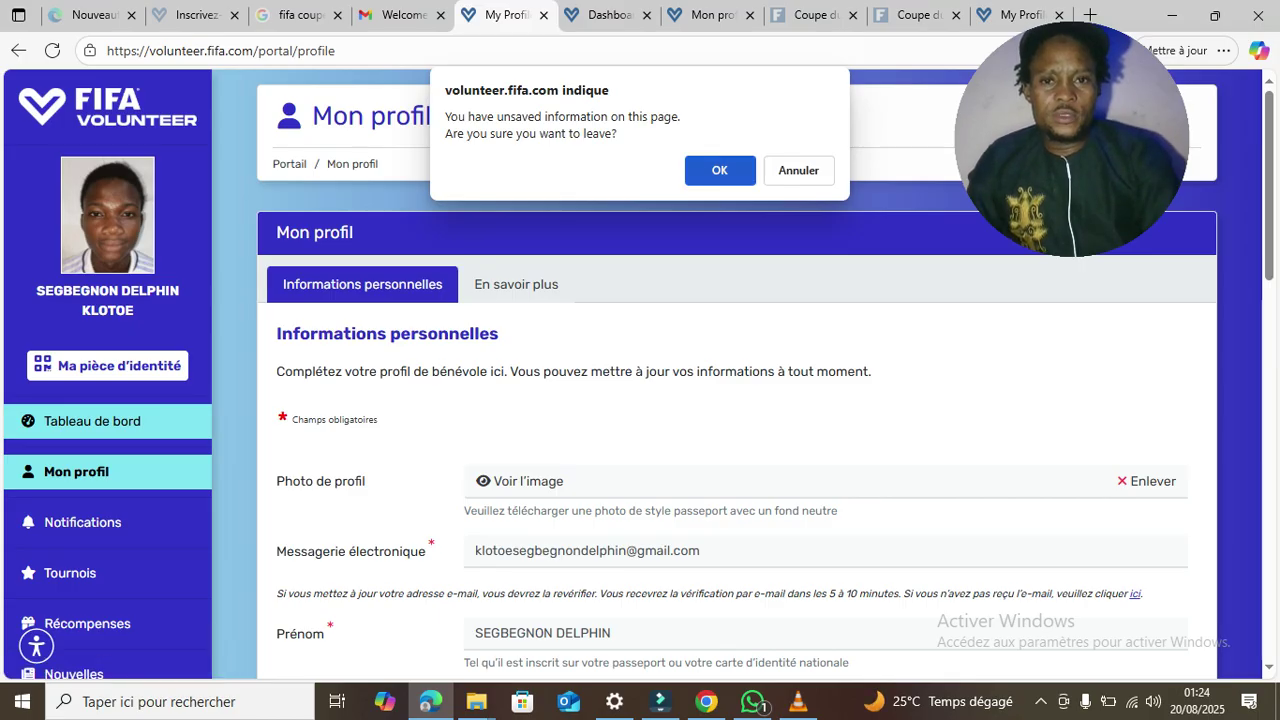
left_click(692, 172)
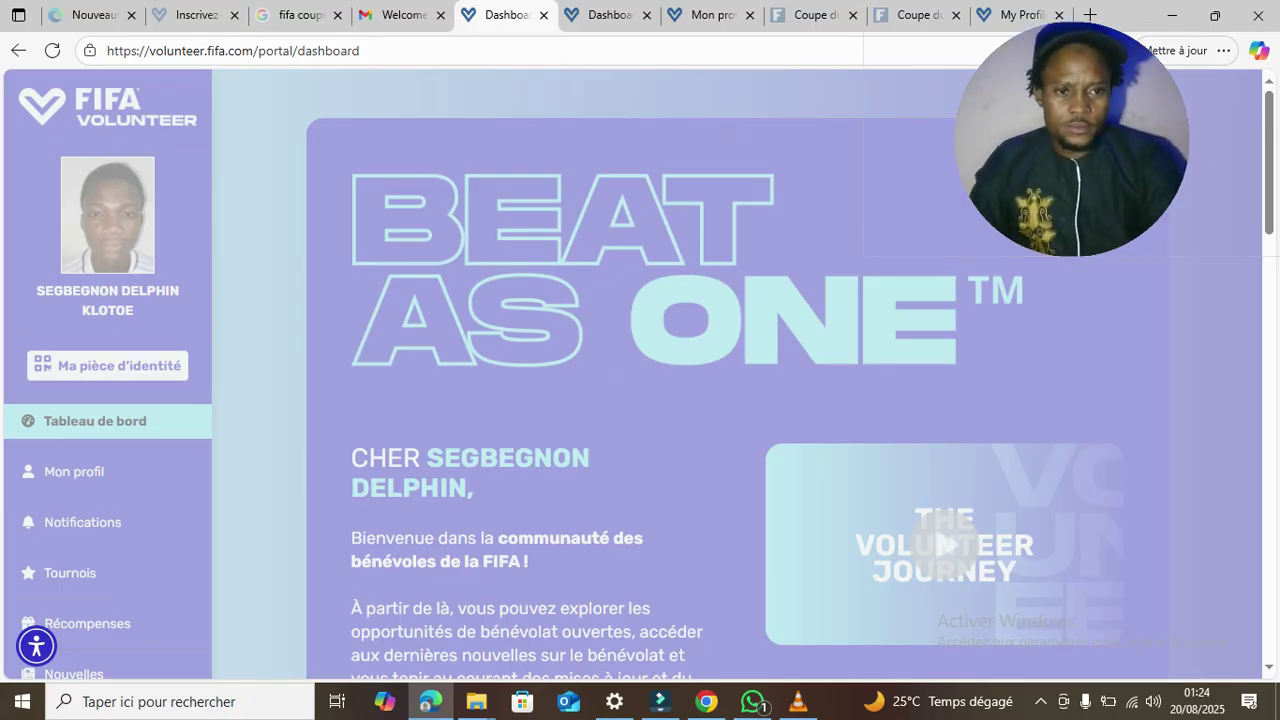
- Look over the profile page again, return to the dashboard, and move to the next dashboard tab
scroll(640, 400, "down", 5)
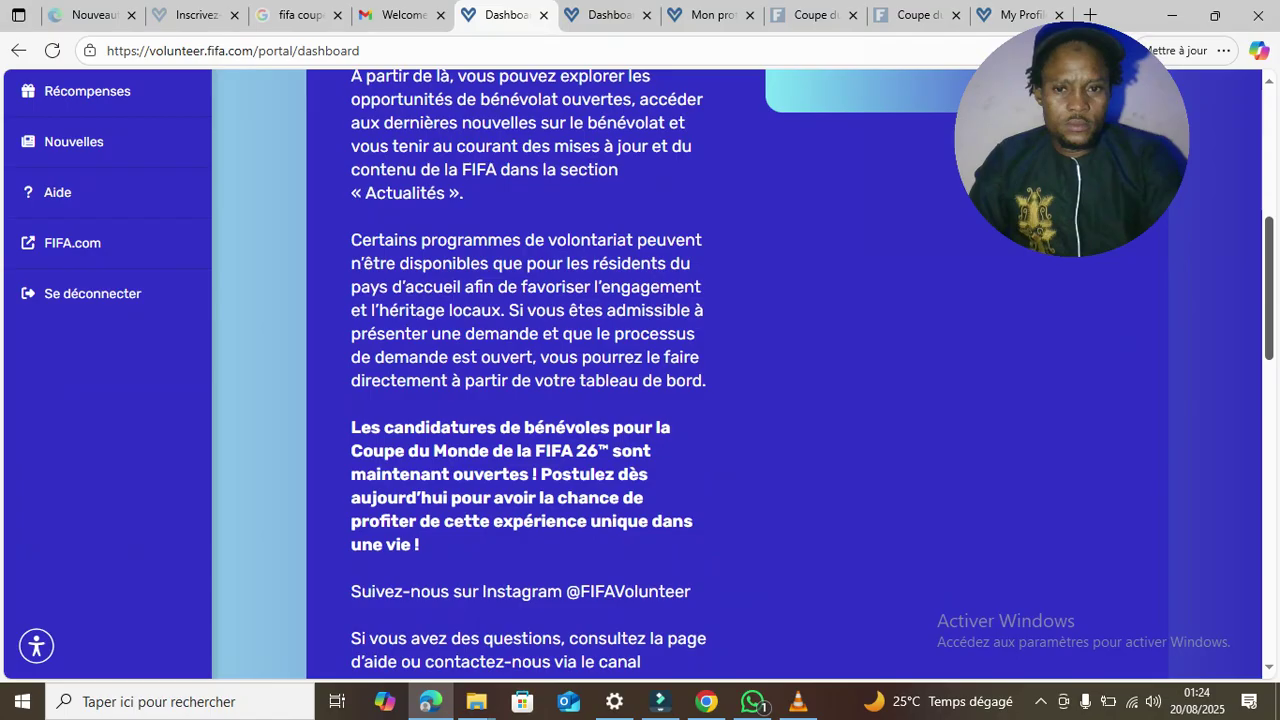
scroll(640, 400, "up", 6)
scroll(640, 400, "down", 1)
scroll(640, 400, "down", 2)
scroll(640, 400, "up", 3)
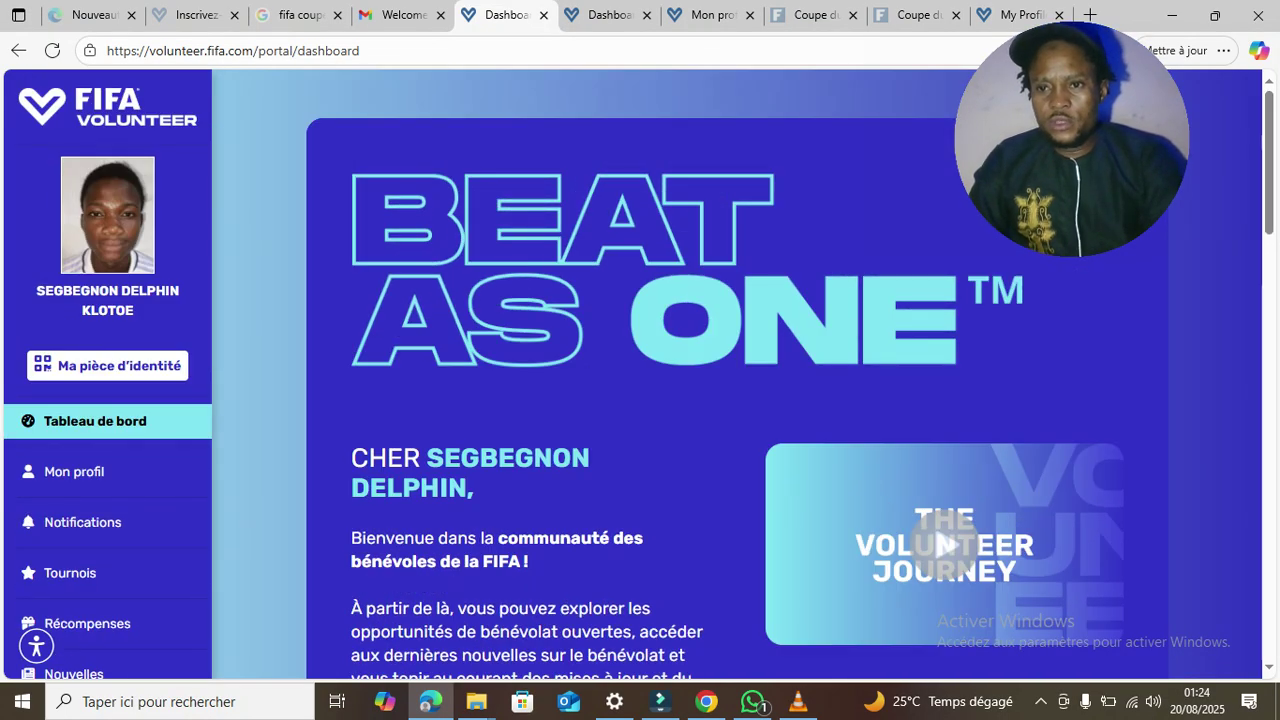
left_click(74, 471)
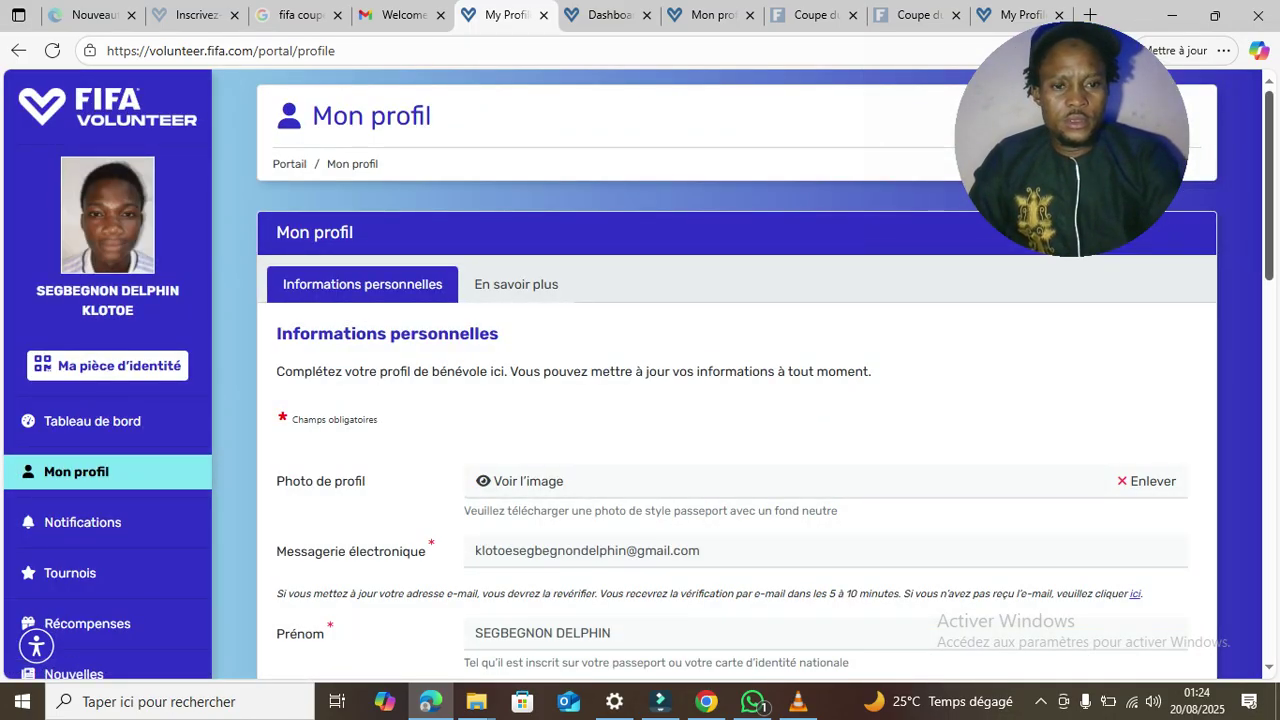
scroll(640, 400, "down", 10)
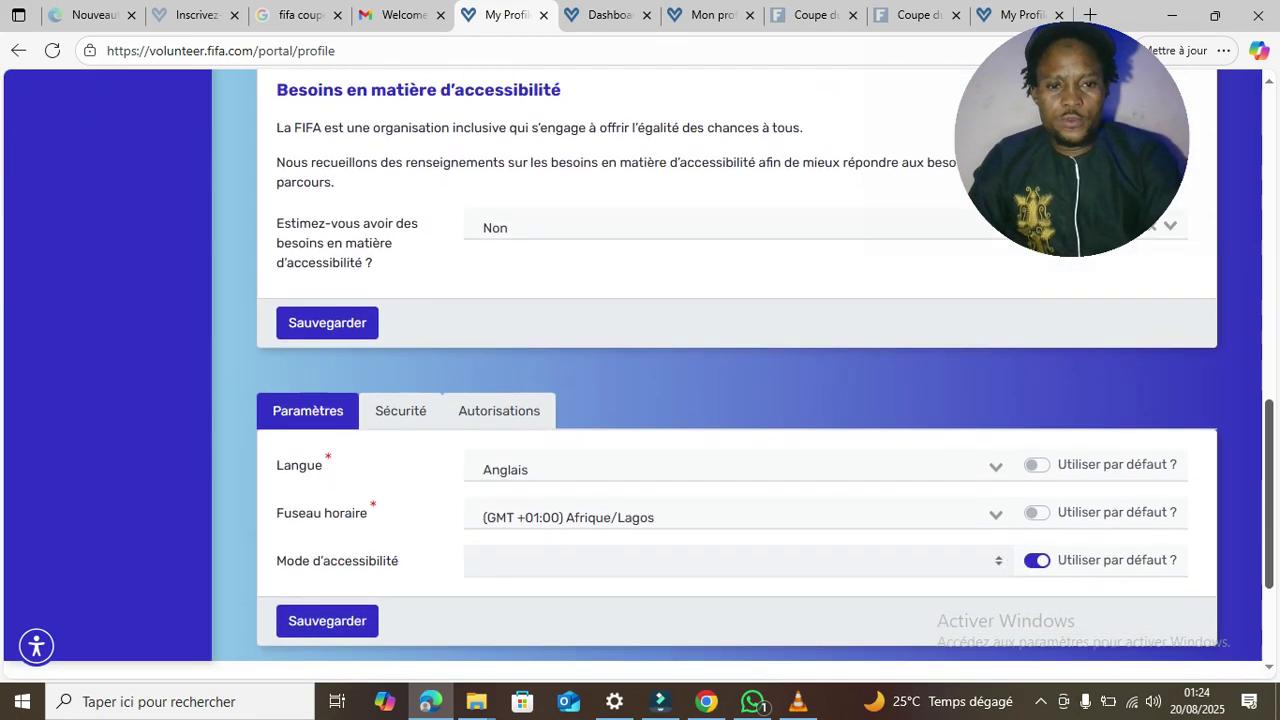
scroll(640, 400, "down", 3)
scroll(640, 400, "up", 7)
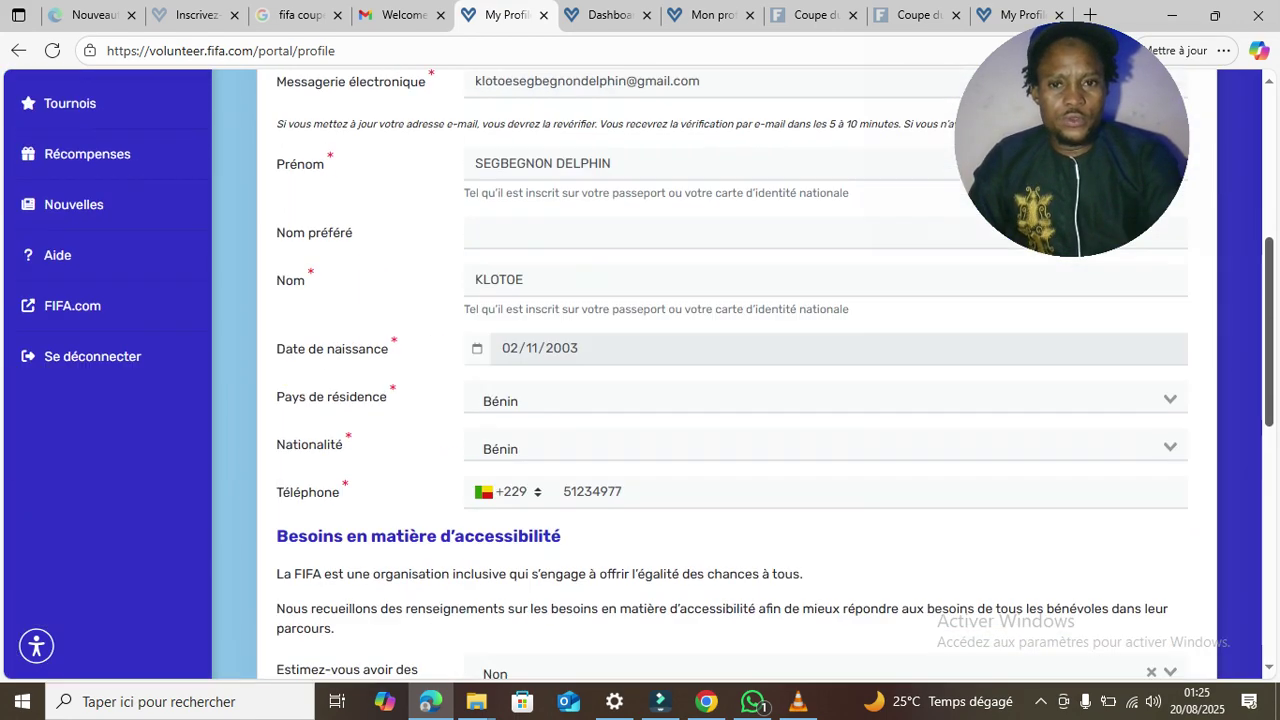
scroll(640, 400, "up", 5)
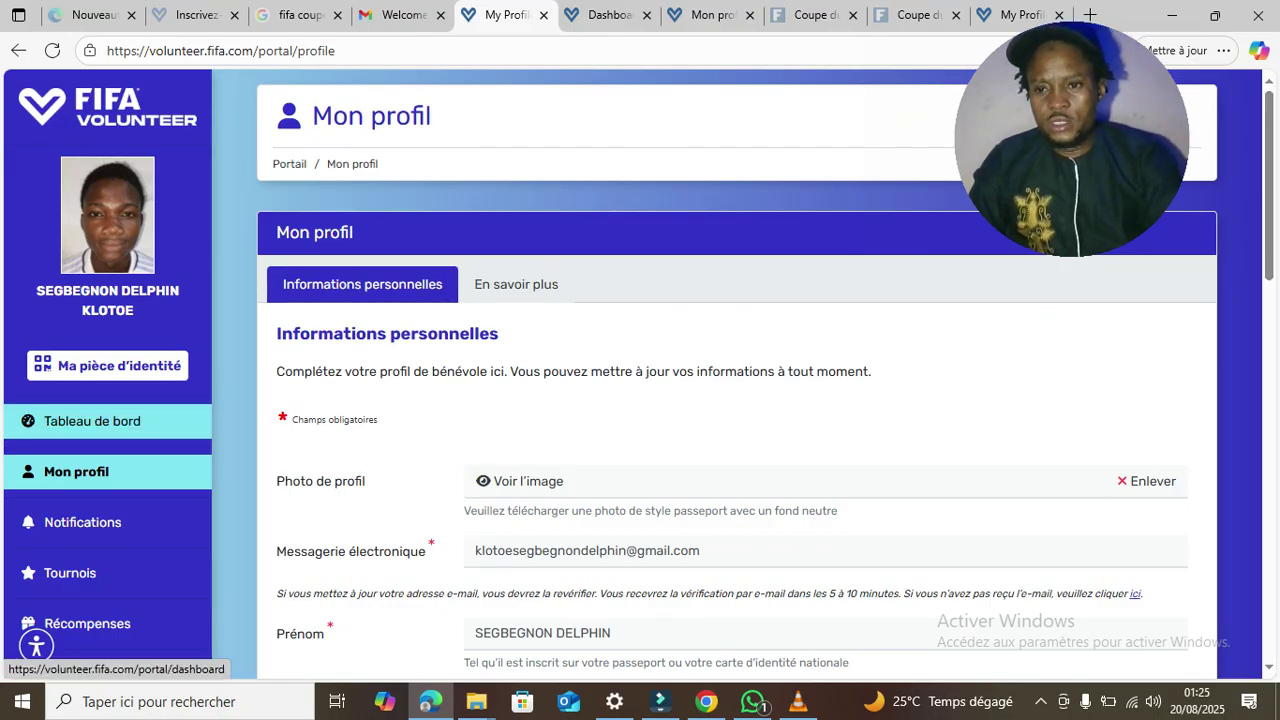
left_click(92, 421)
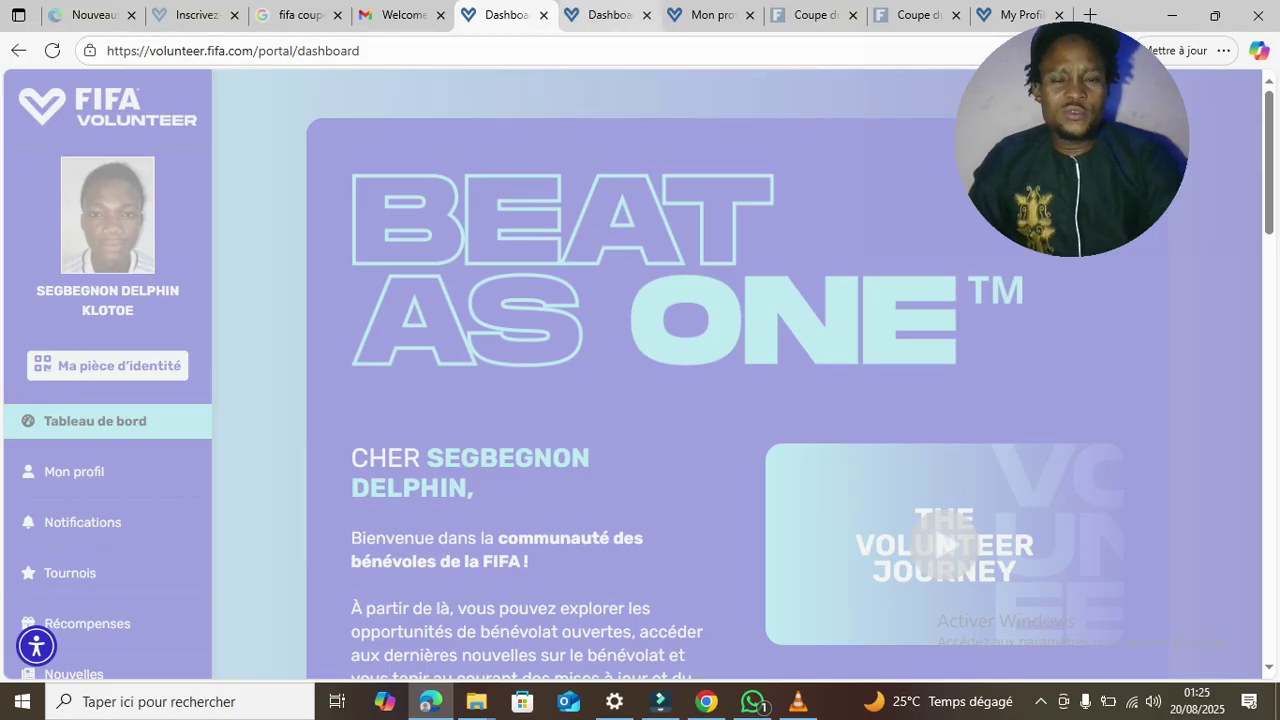
key("ctrl+Tab")
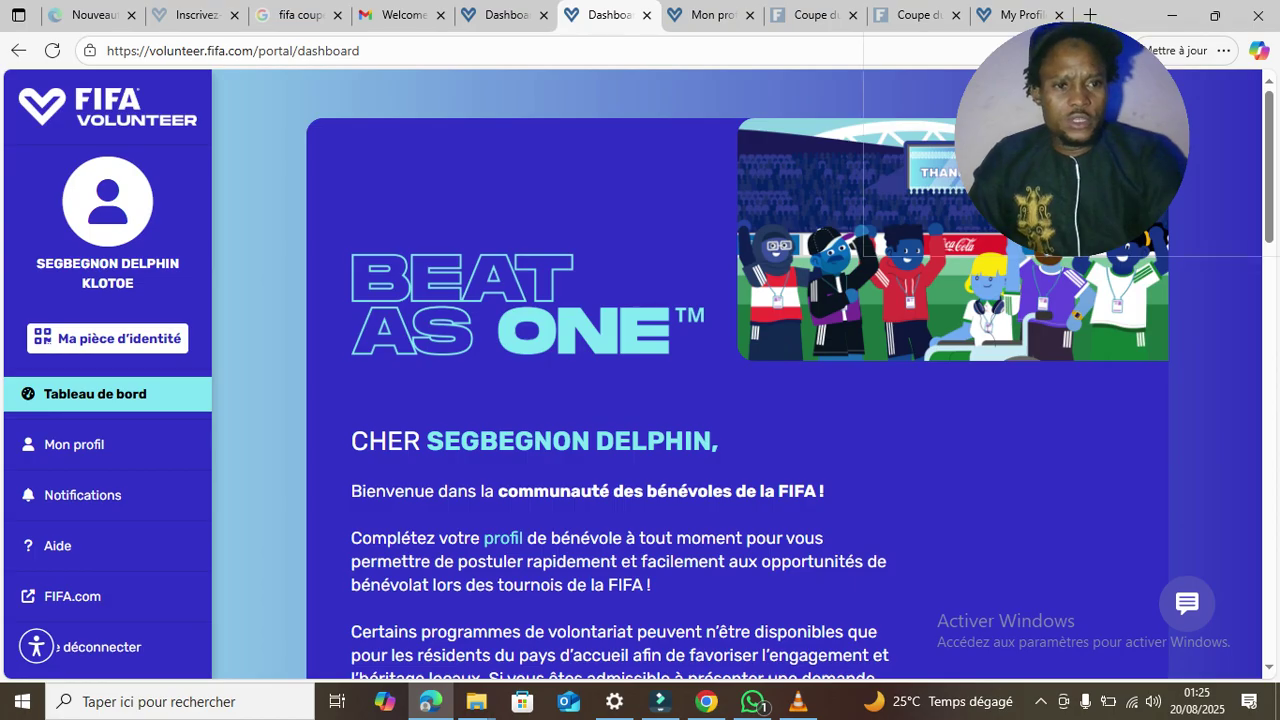
- Start the World Cup 26 application with Postulez maintenant and translate the loading page into French
scroll(640, 370, "down", 5)
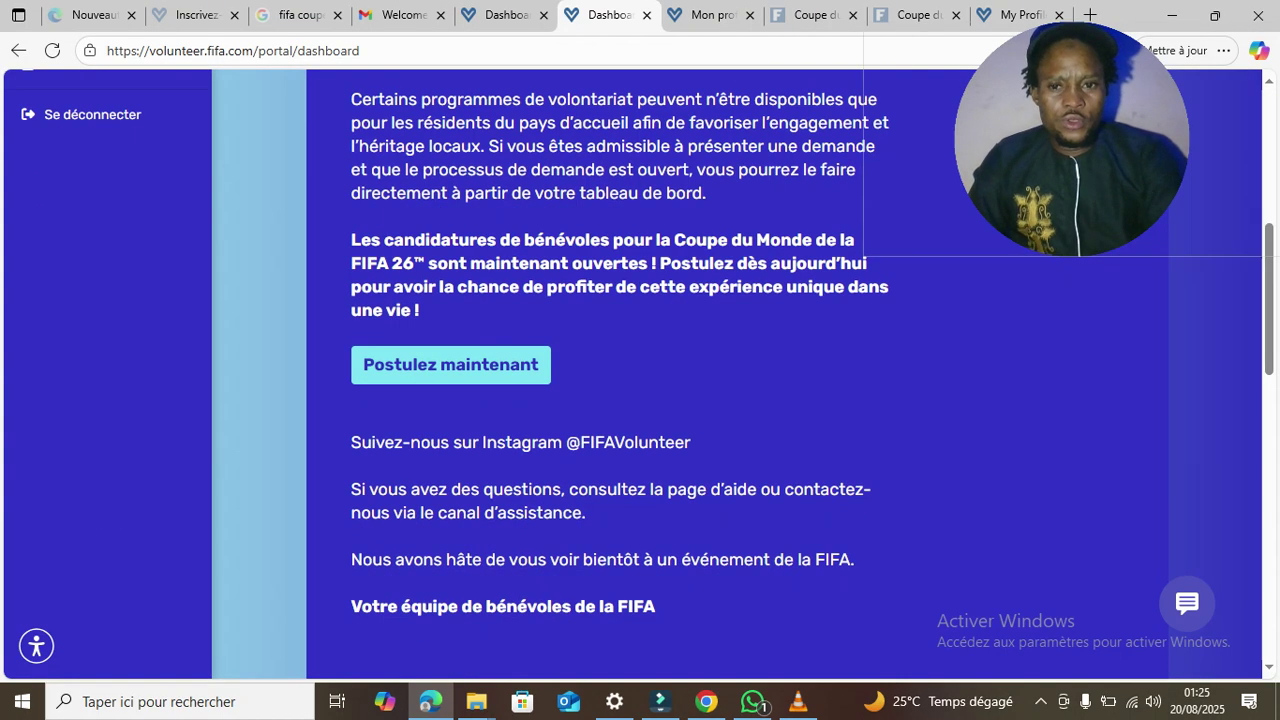
left_click(450, 365)
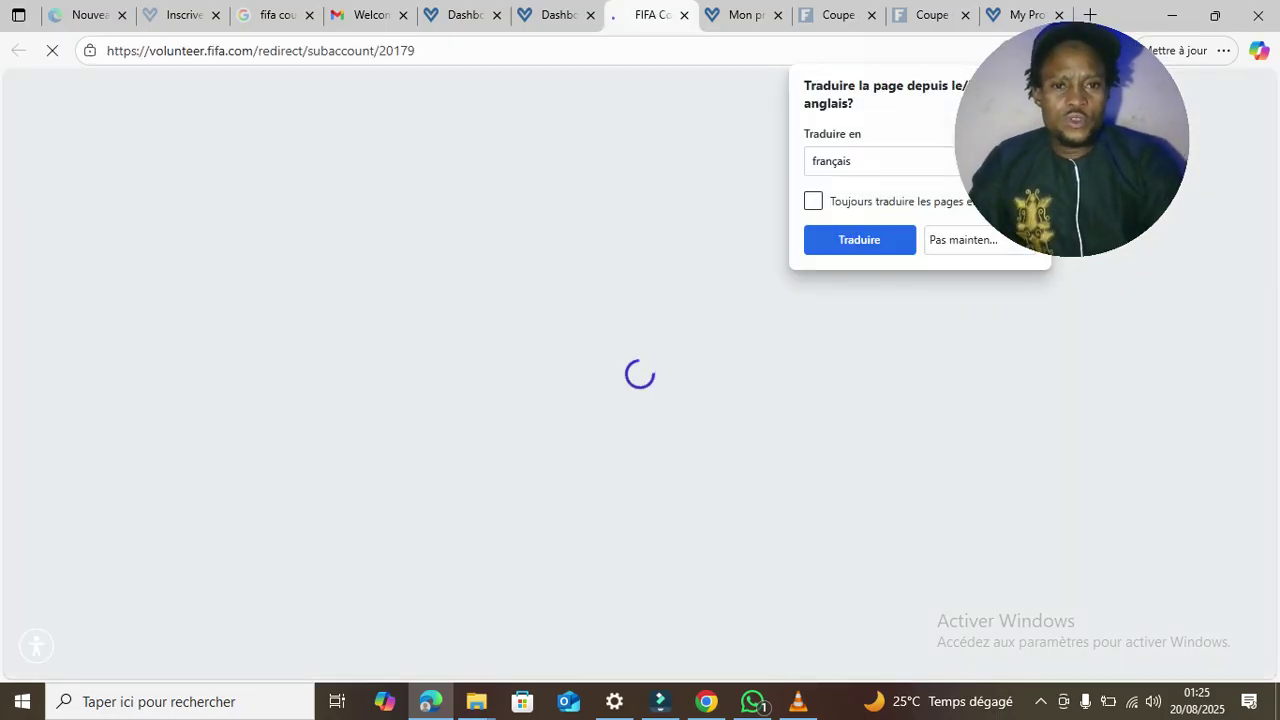
left_click(859, 240)
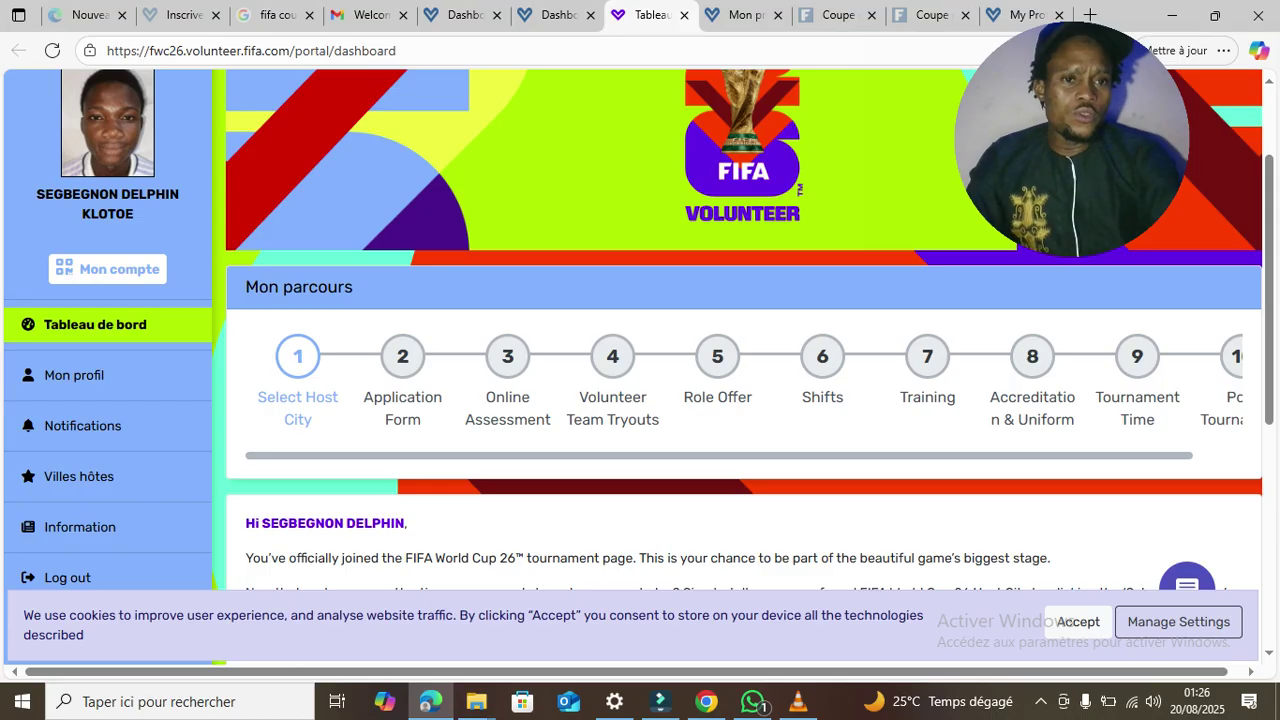
- Translate the World Cup 26 dashboard into French with Traduire en français
right_click(678, 291)
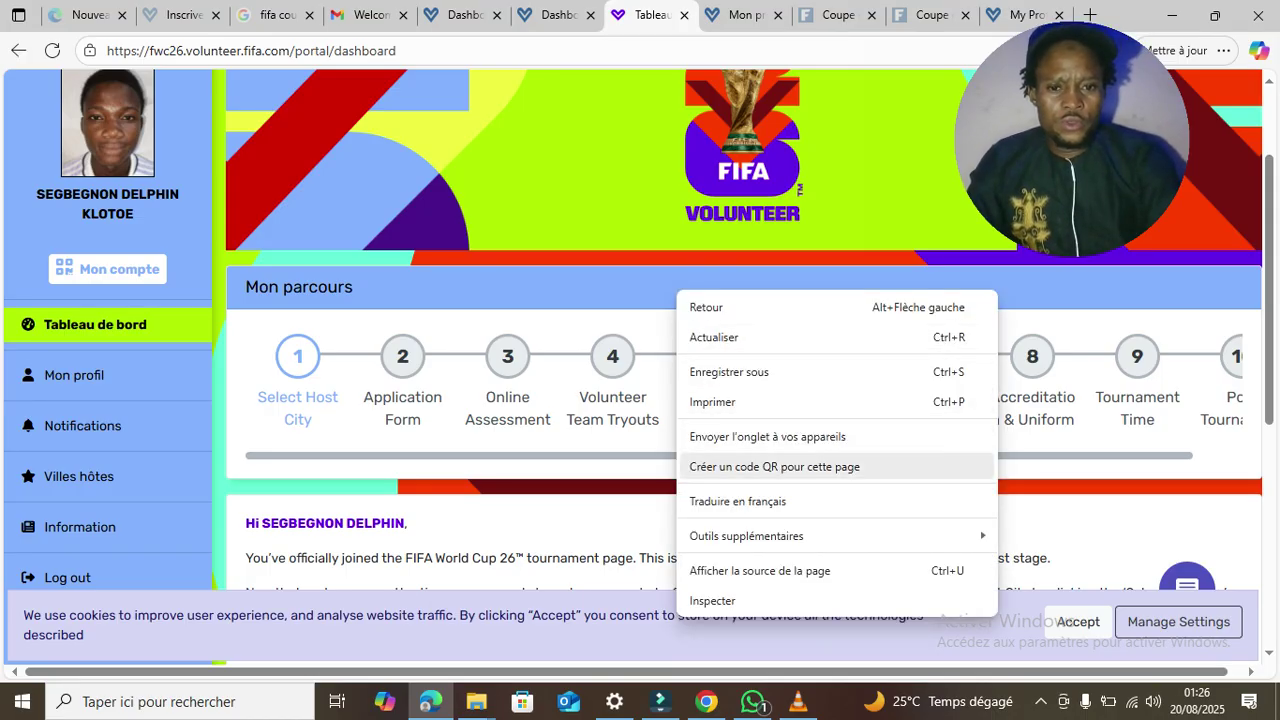
left_click(737, 501)
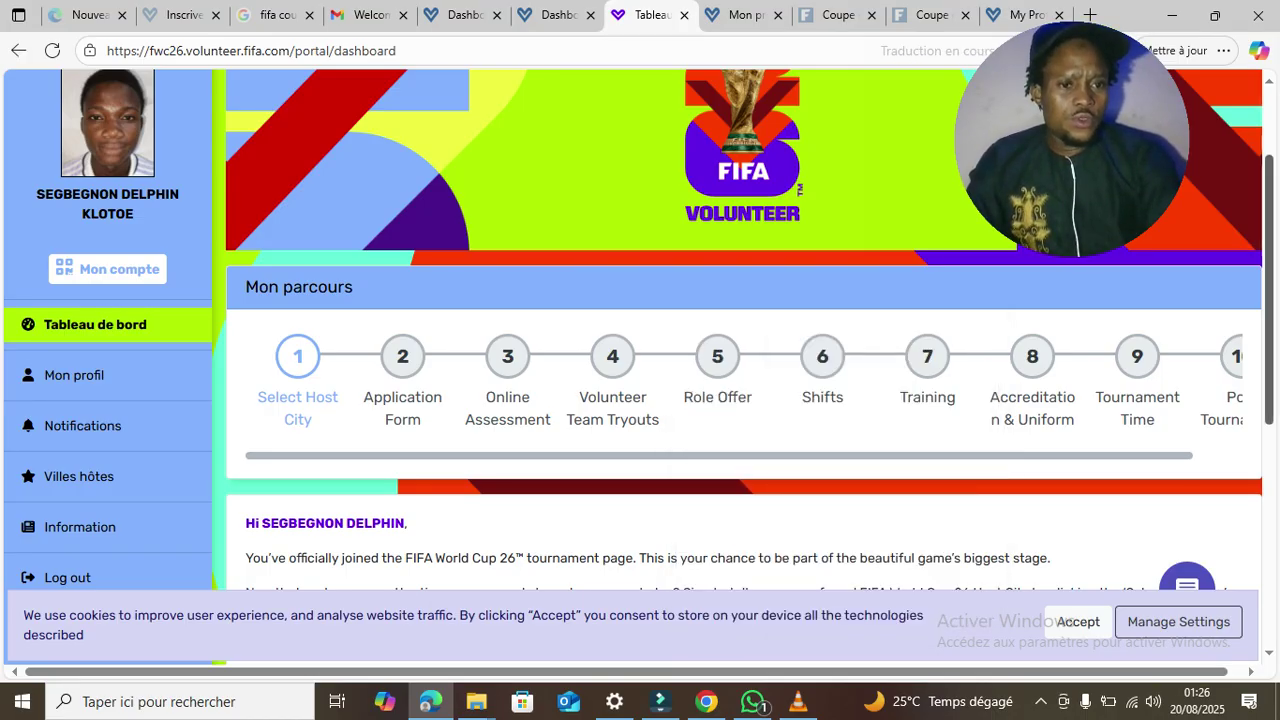
scroll(1047, 500, "down", 2)
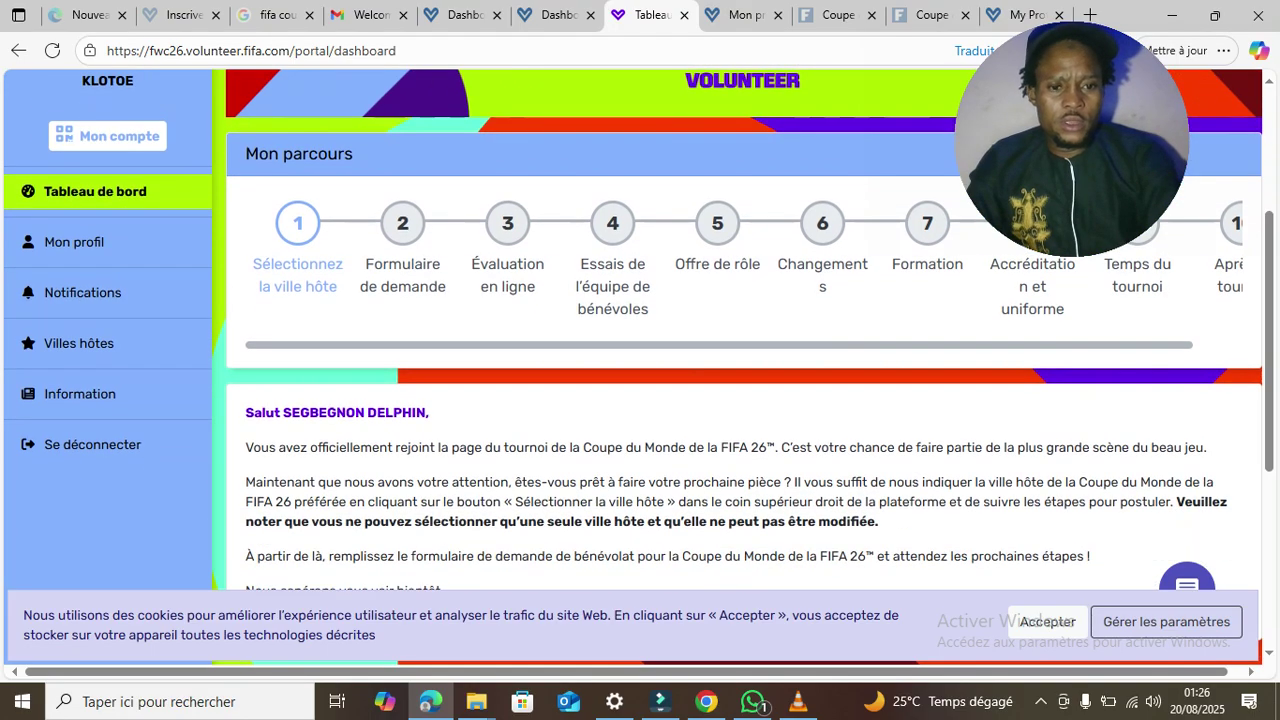
- Accept the site's cookies and read the one-host-city welcome note
left_click(1047, 621)
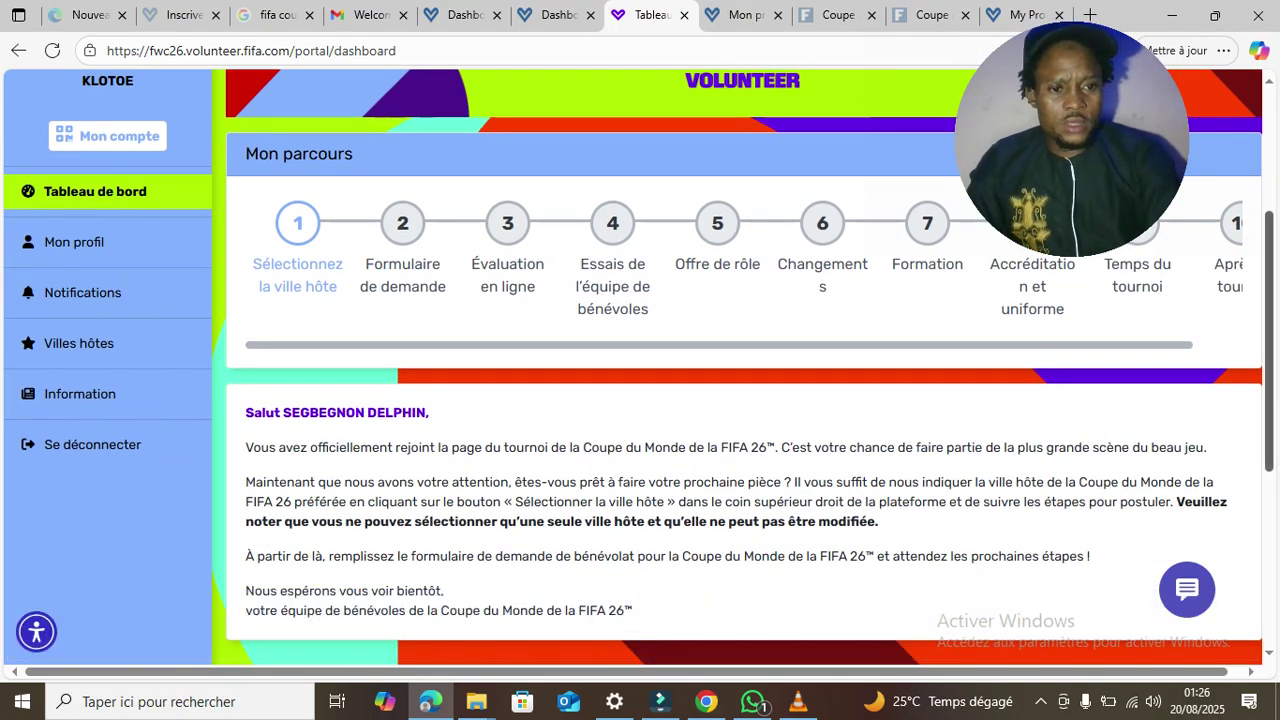
scroll(735, 400, "down", 2)
scroll(640, 340, "up", 1)
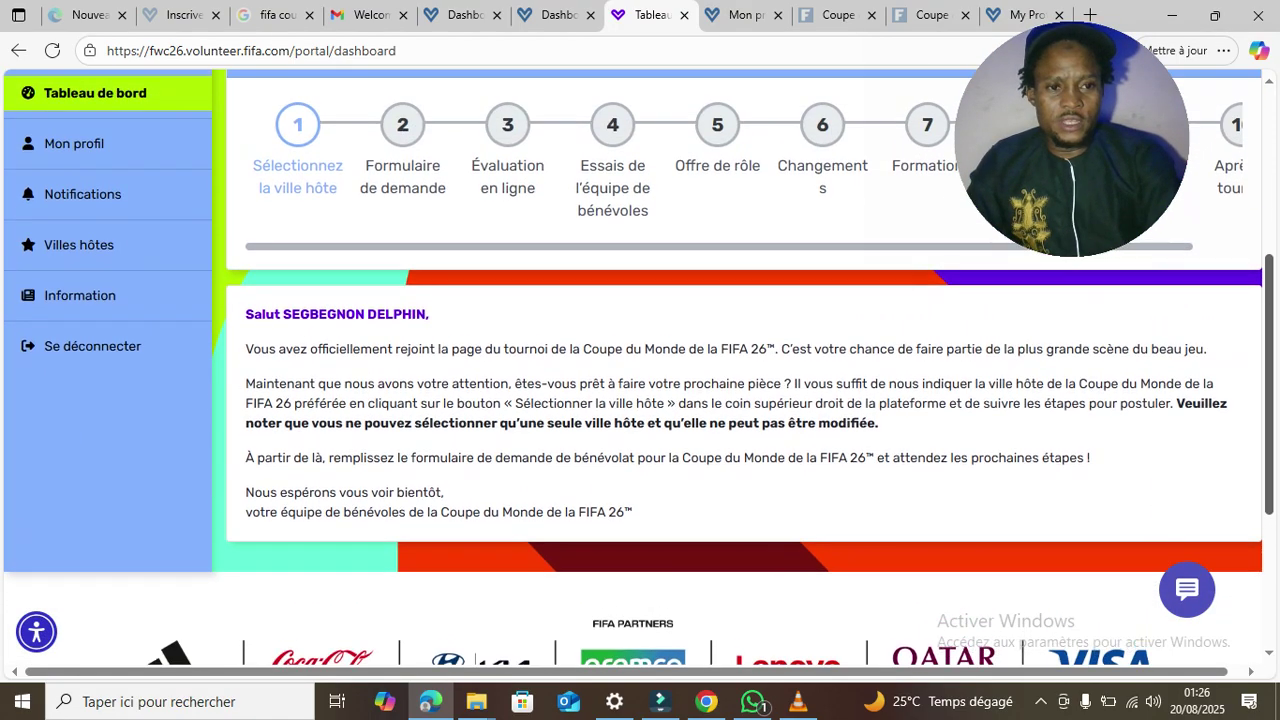
scroll(740, 370, "up", 3)
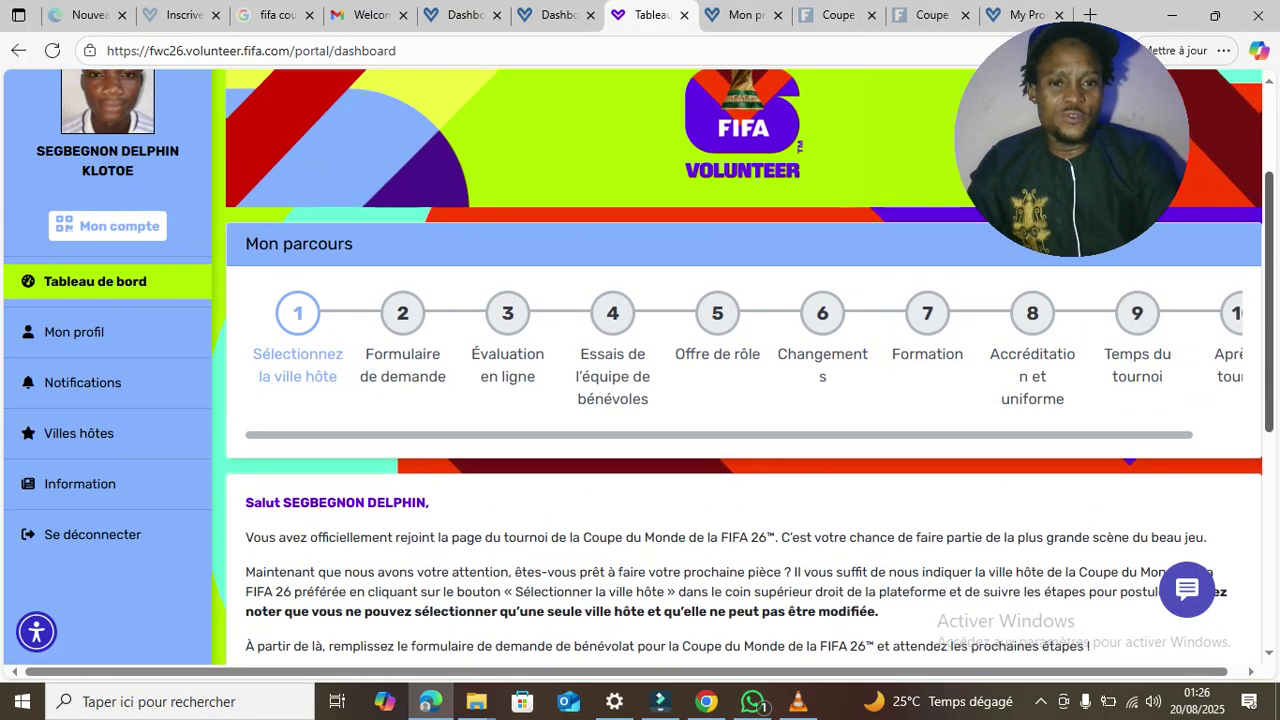
scroll(740, 370, "up", 1)
scroll(740, 370, "down", 1)
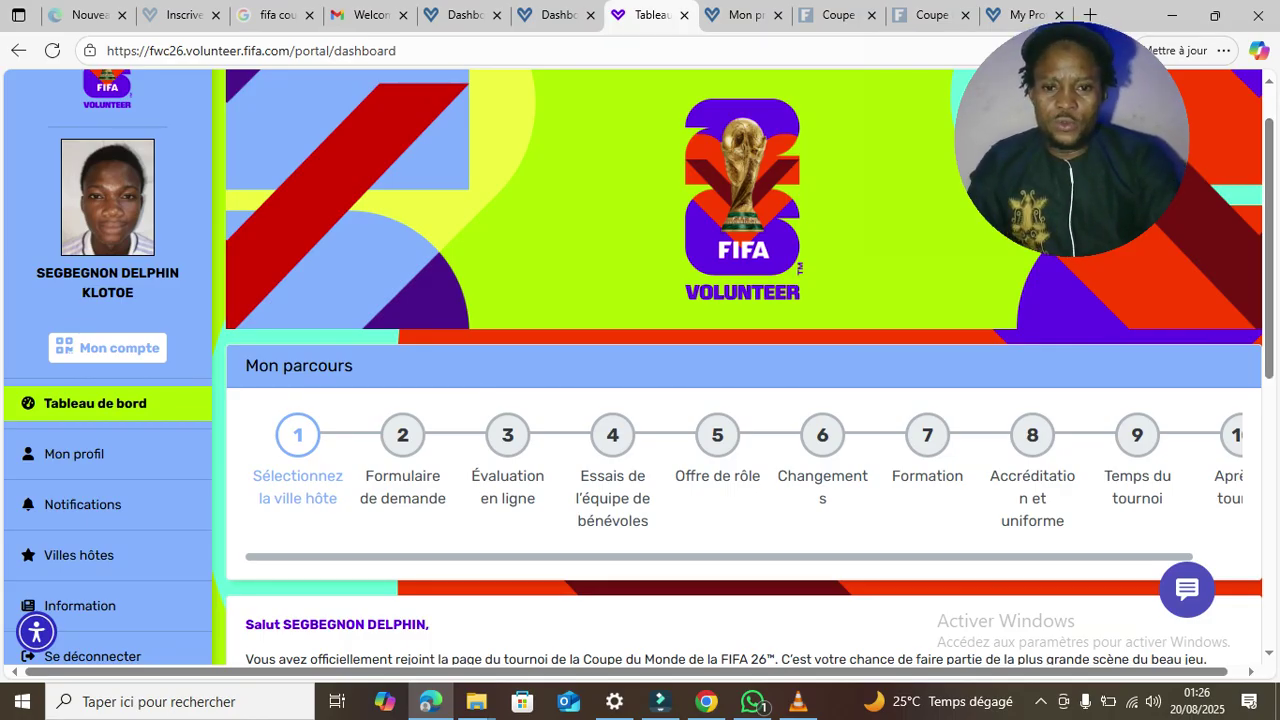
scroll(740, 370, "down", 4)
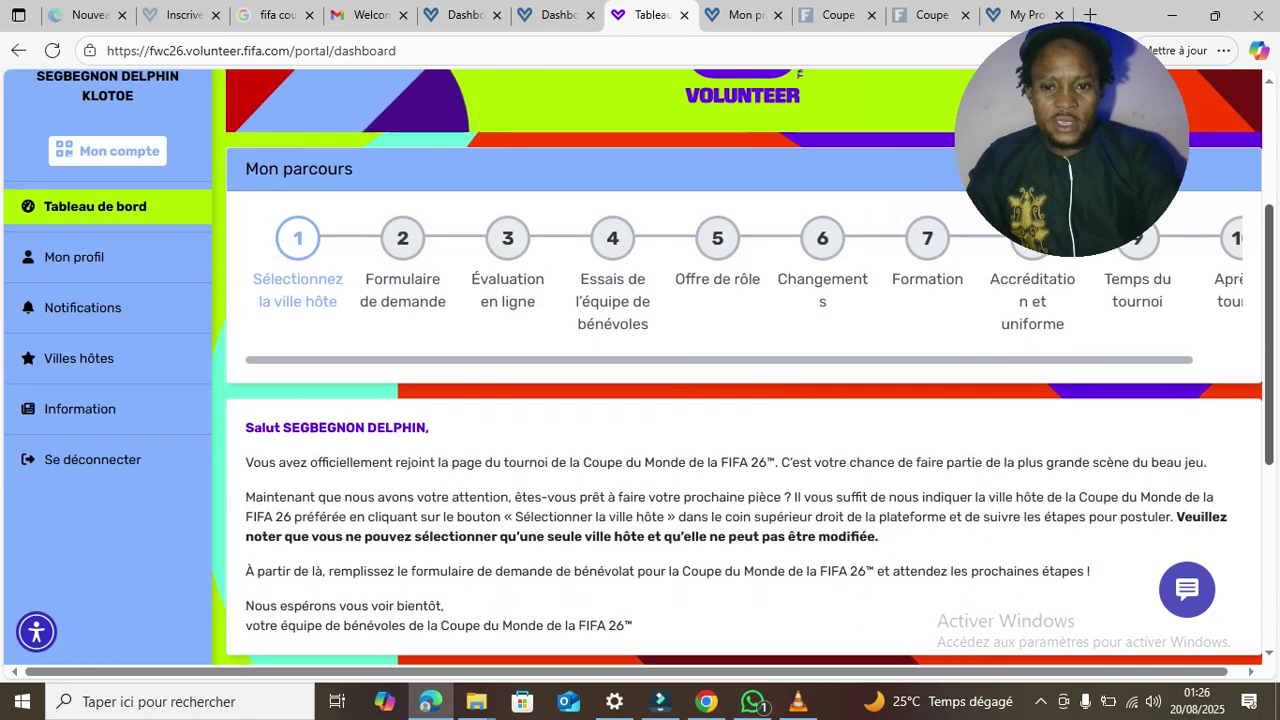
scroll(740, 370, "down", 1)
scroll(740, 370, "up", 1)
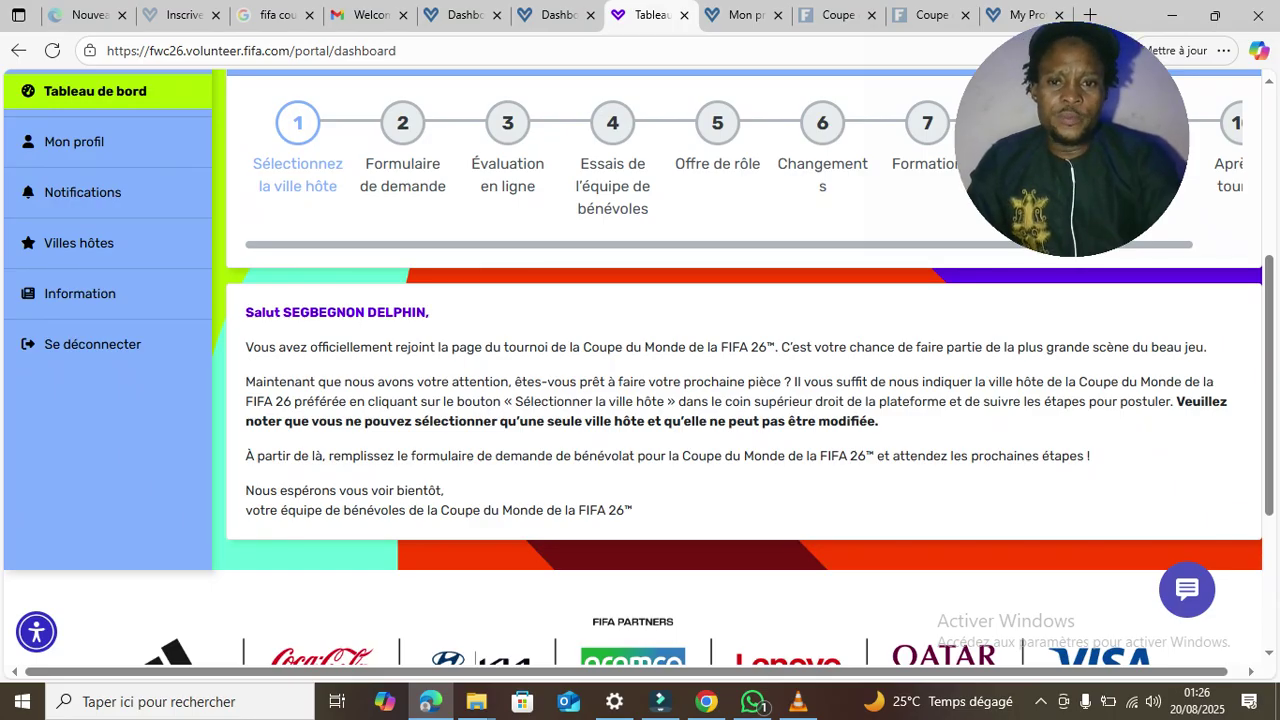
- Highlight the welcome message through its one-host-city warning and sign-off, then clear the selection
left_click_drag(246, 347, 399, 382)
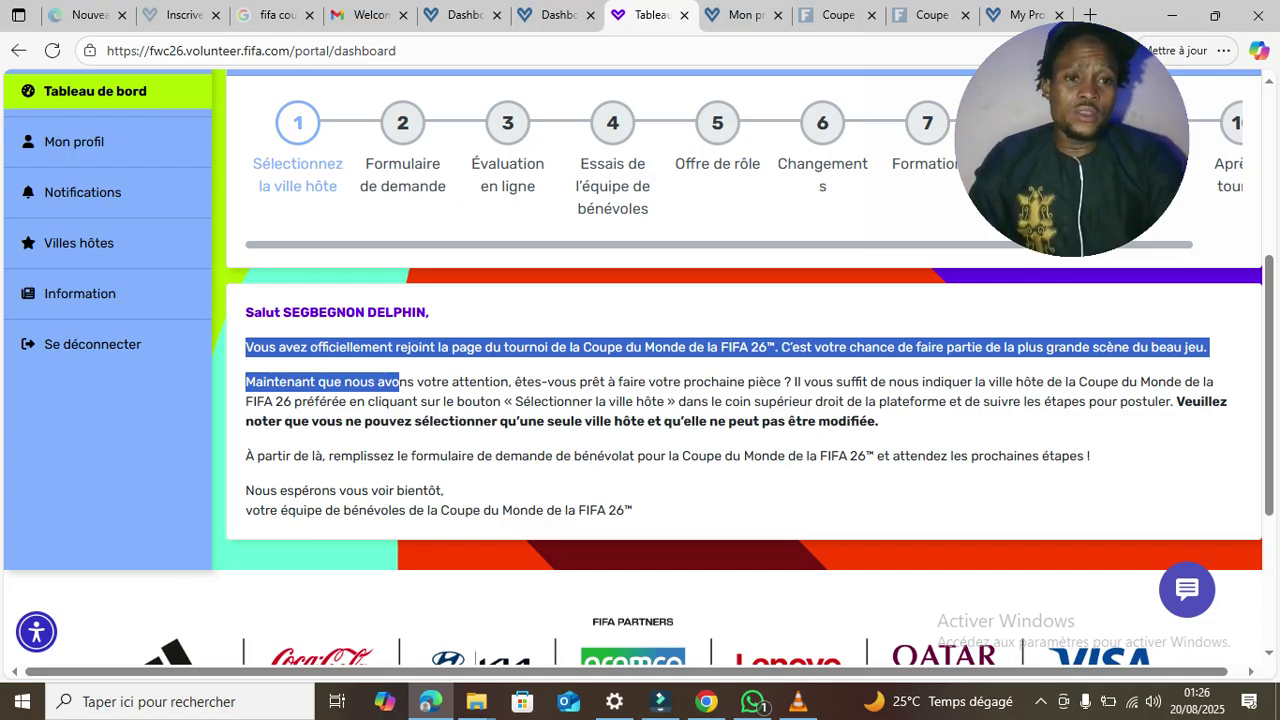
left_click_drag(399, 382, 457, 401)
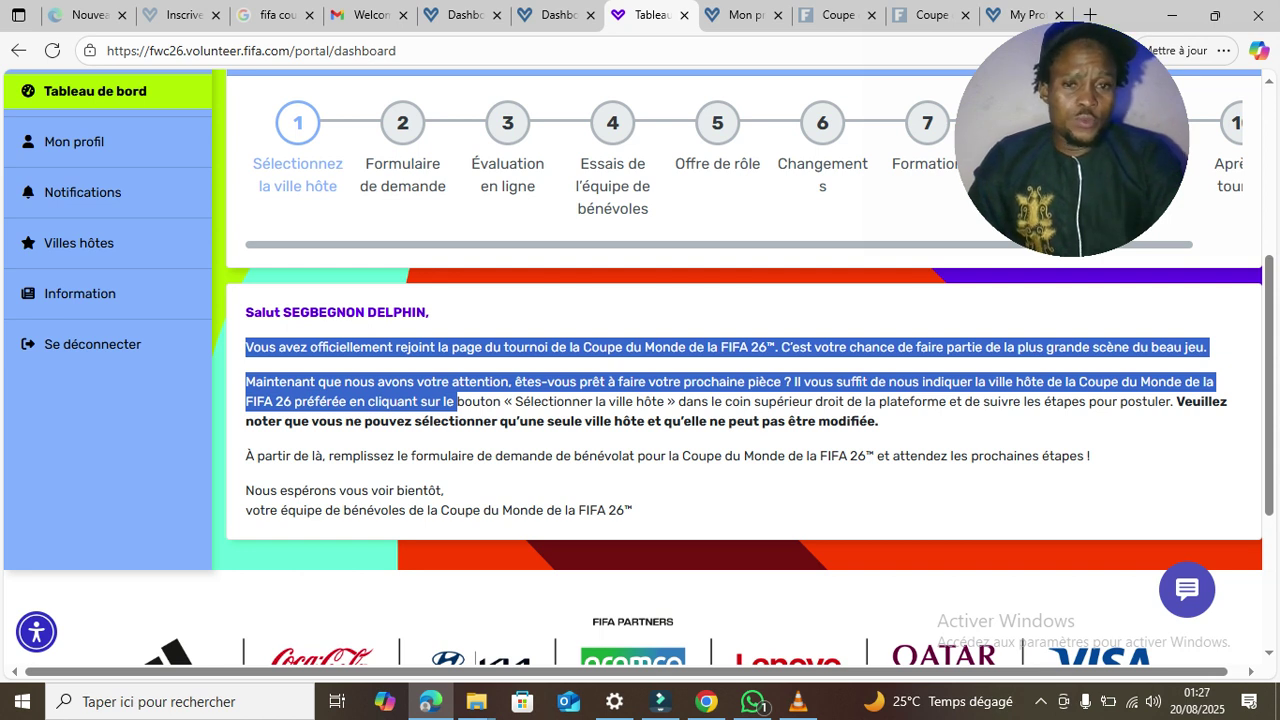
left_click_drag(456, 401, 658, 401)
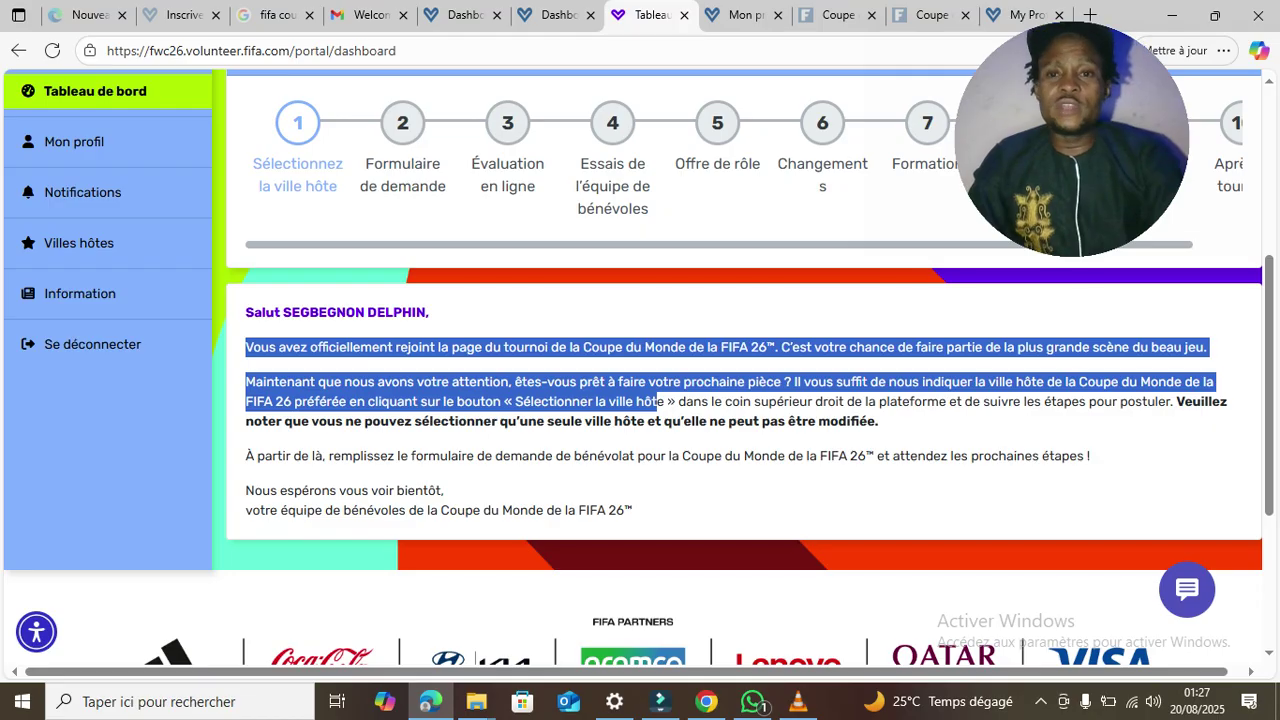
left_click_drag(658, 401, 718, 421)
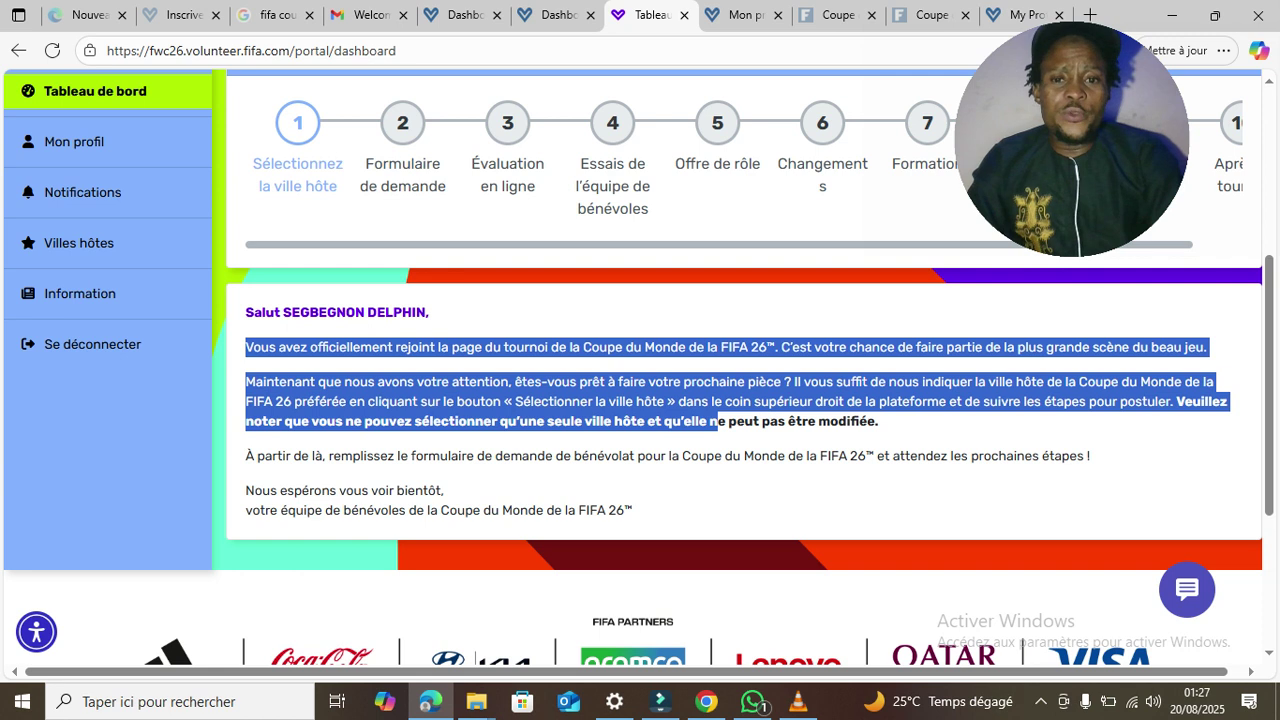
left_click_drag(716, 421, 880, 421)
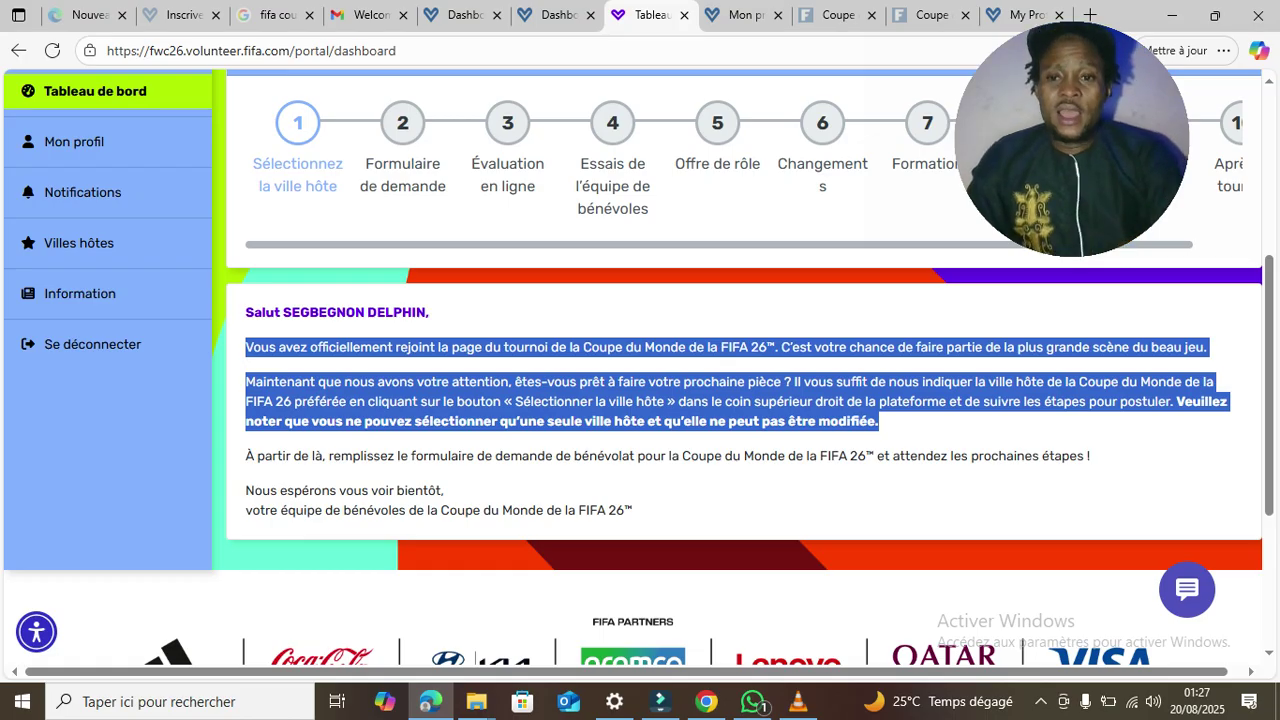
left_click_drag(880, 421, 917, 456)
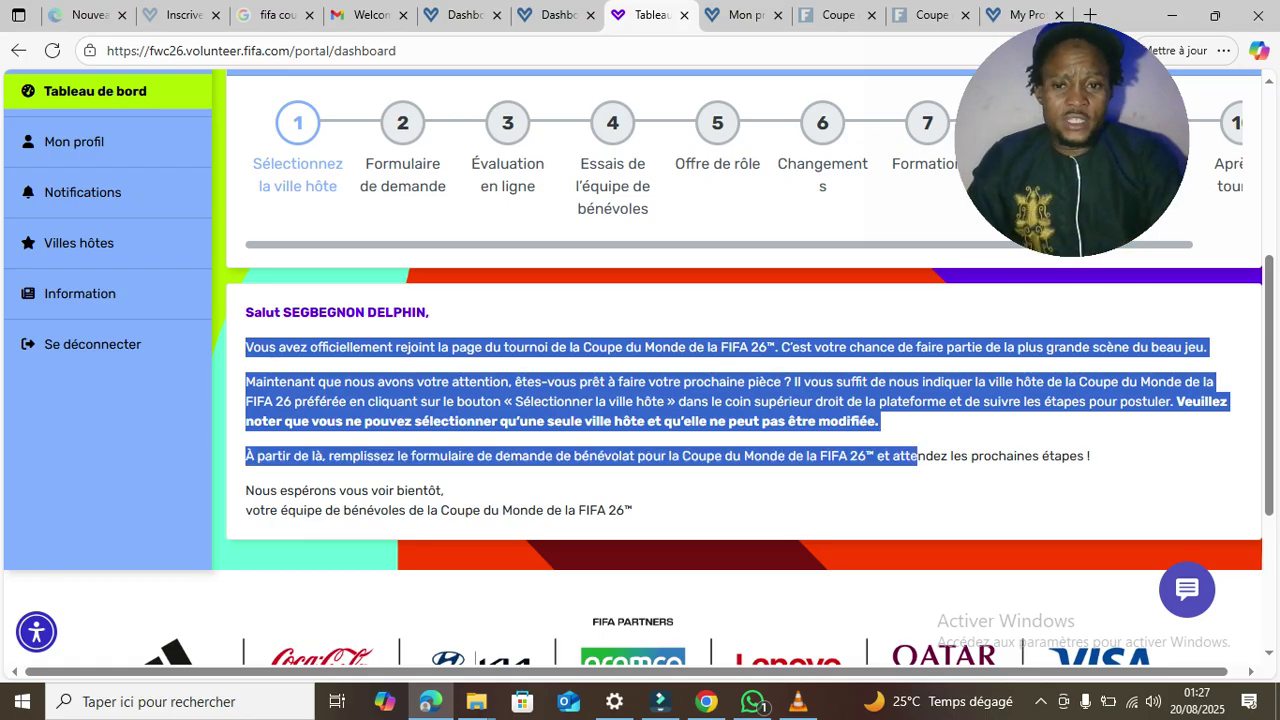
left_click_drag(917, 456, 1090, 456)
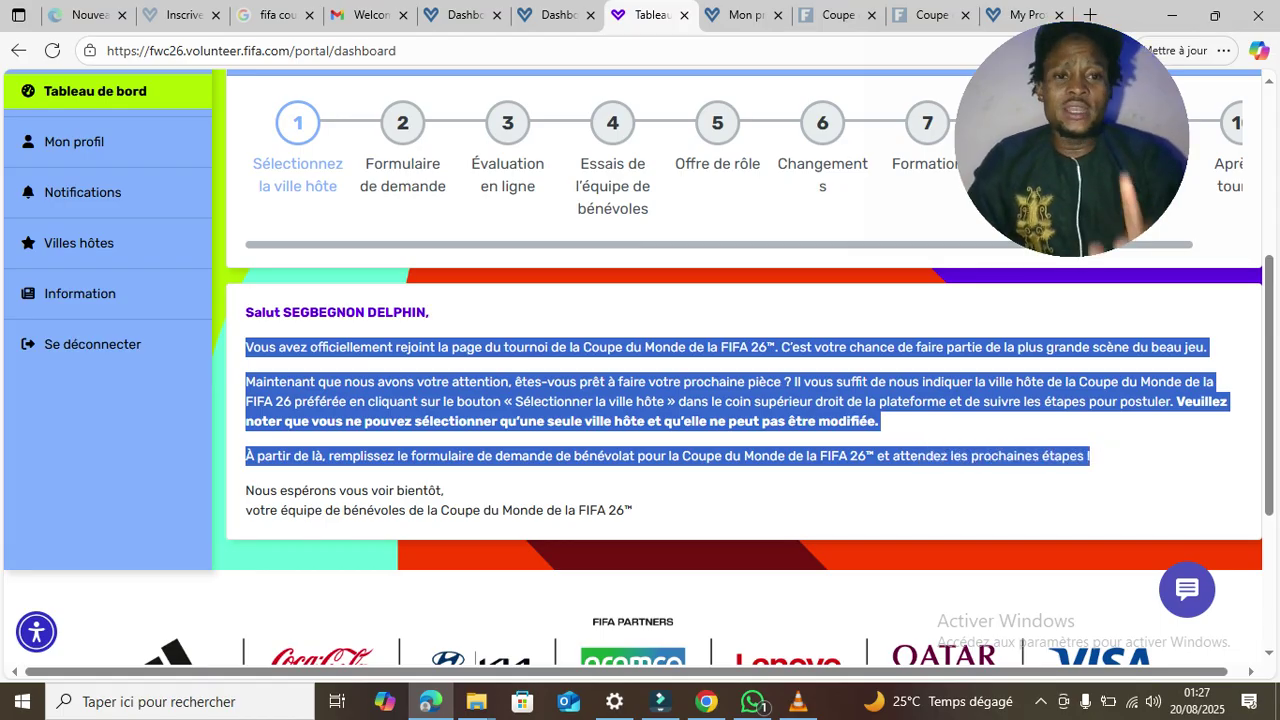
left_click_drag(1090, 456, 632, 511)
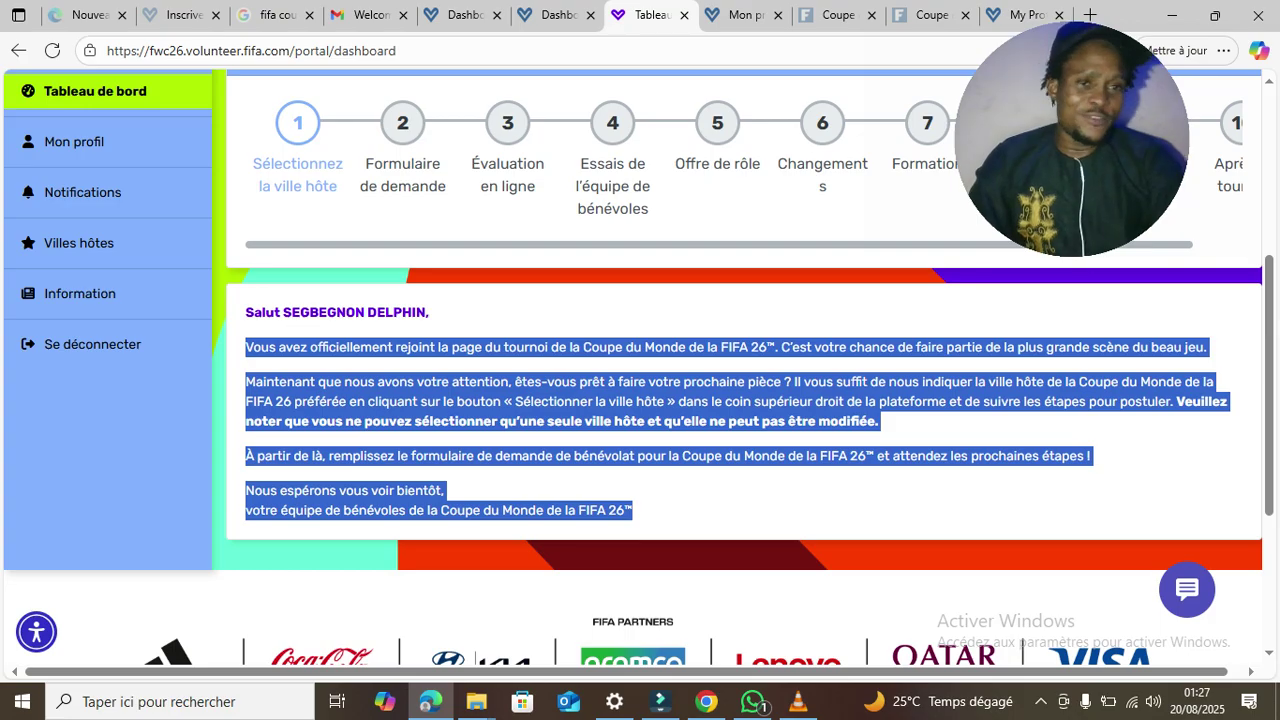
left_click(1040, 498)
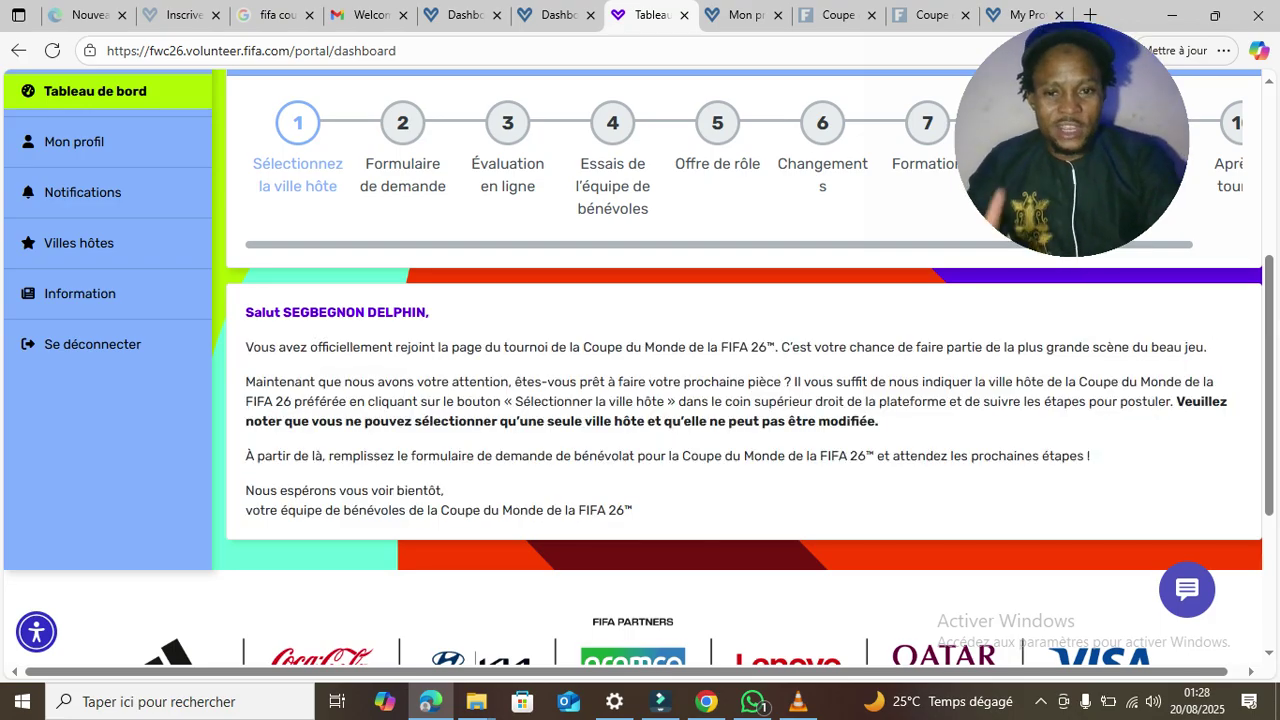
- Highlight the 'Sélectionner la ville hôte' step in the Mon parcours journey
scroll(1268, 380, "up", 5)
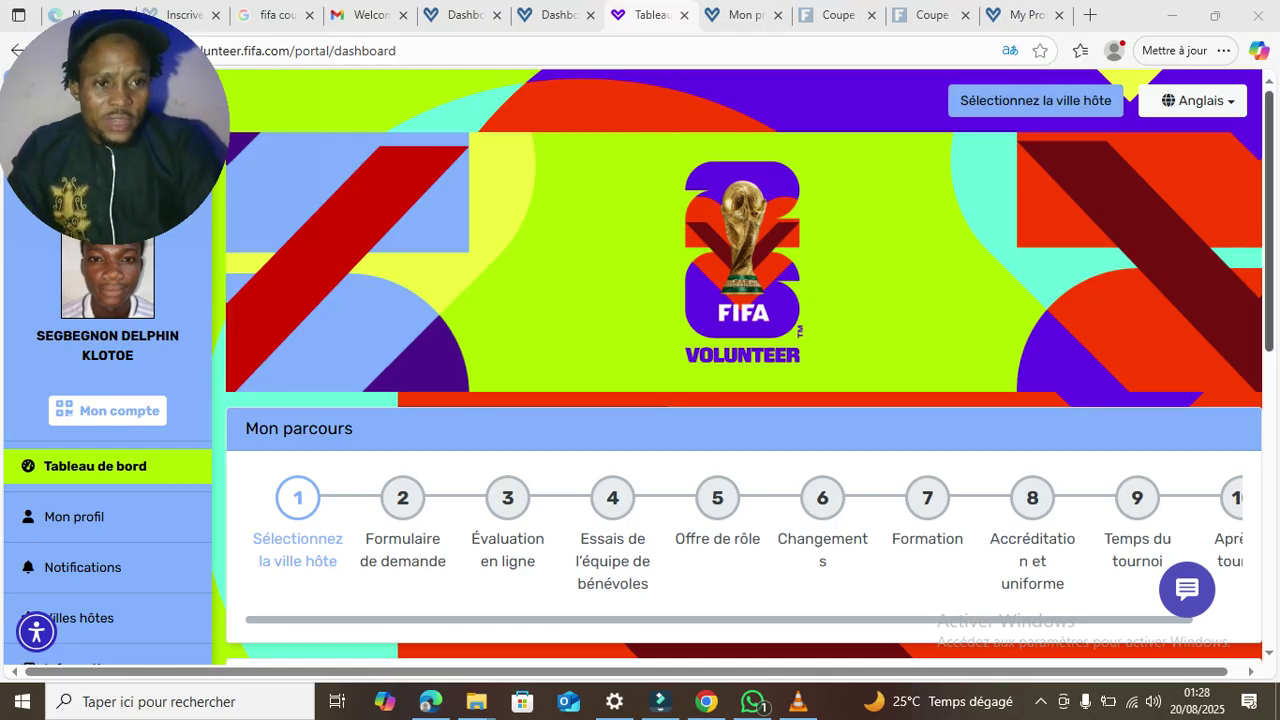
scroll(640, 367, "down", 4)
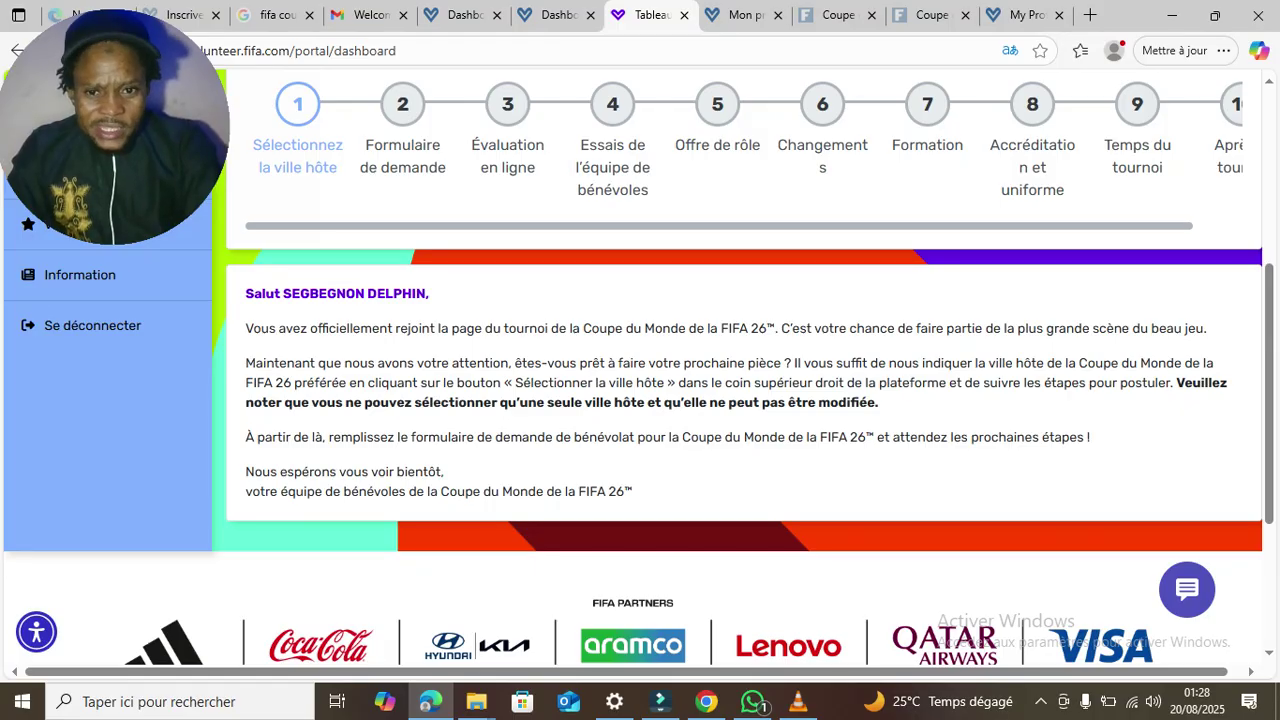
left_click_drag(515, 383, 947, 383)
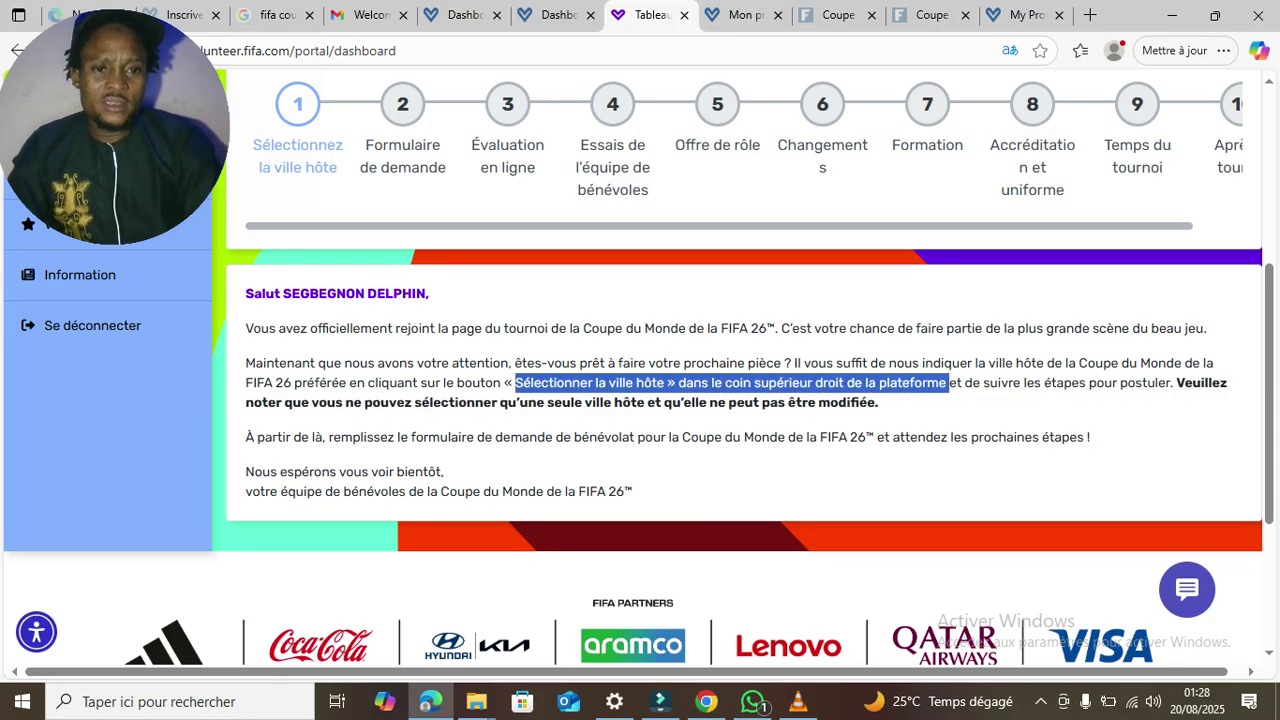
left_click_drag(1269, 386, 1269, 210)
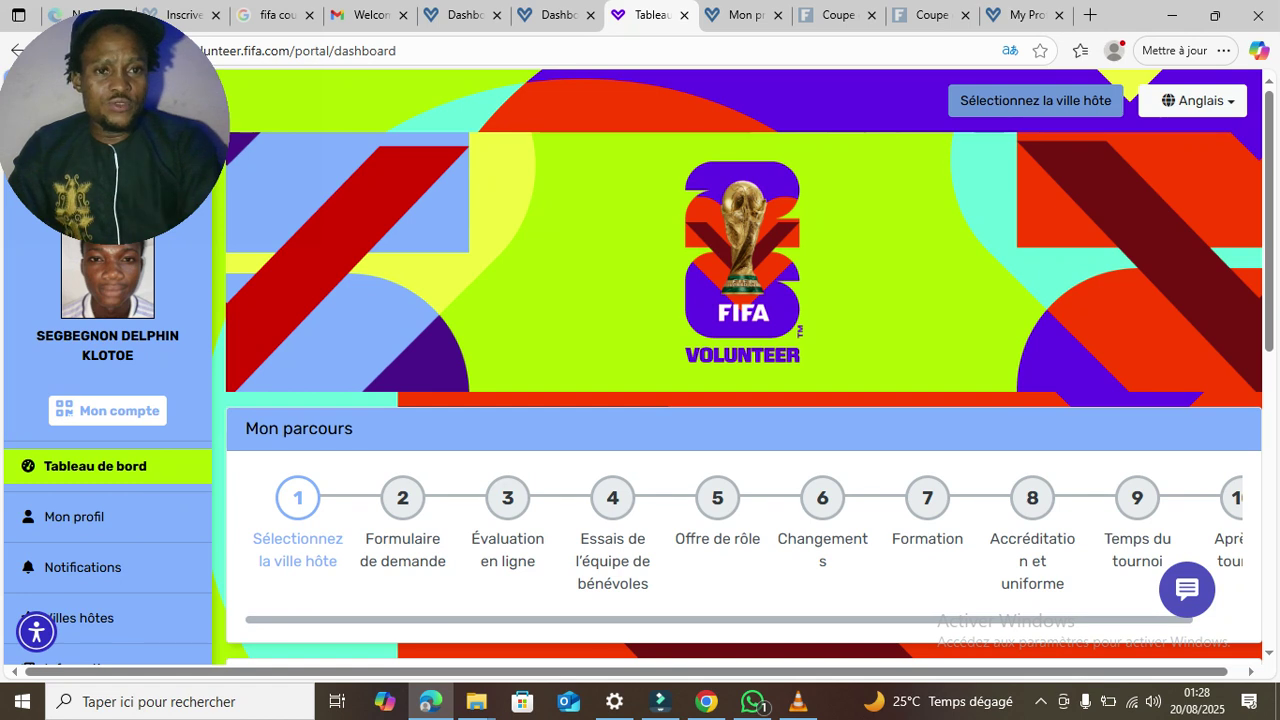
- Pick New York, New Jersey from the United States host cities and join it
left_click(1035, 100)
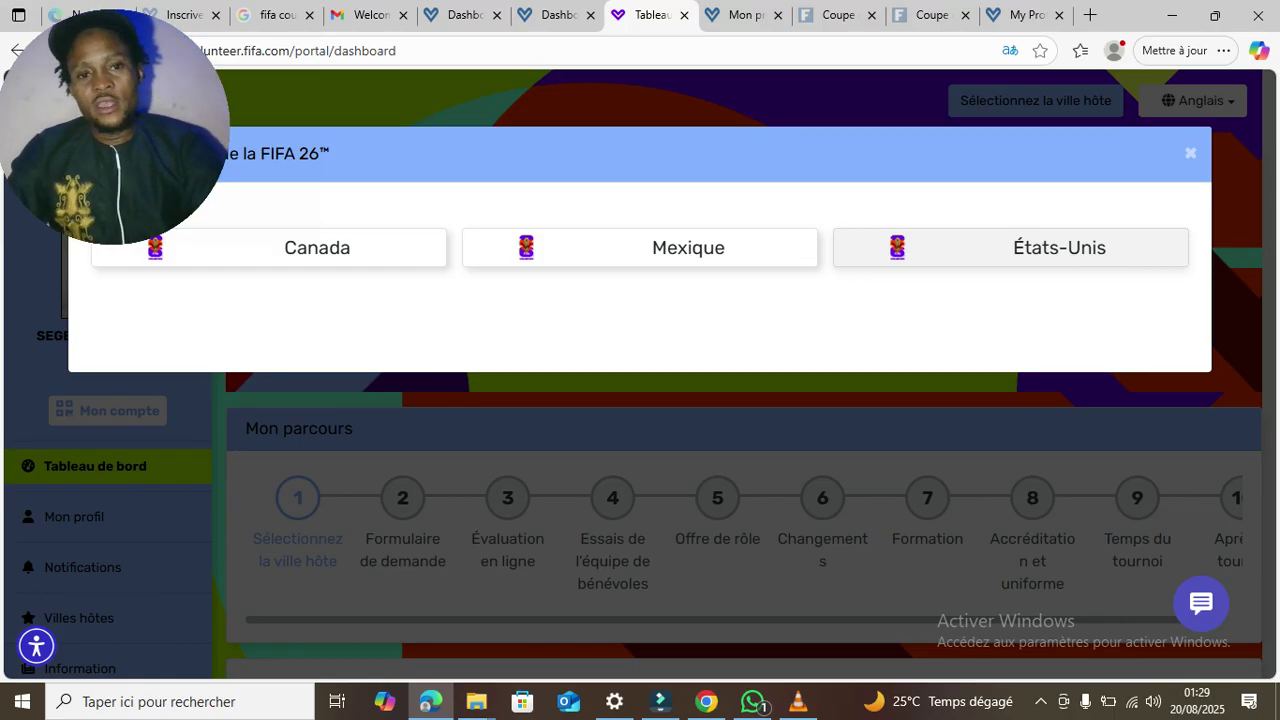
left_click(1011, 248)
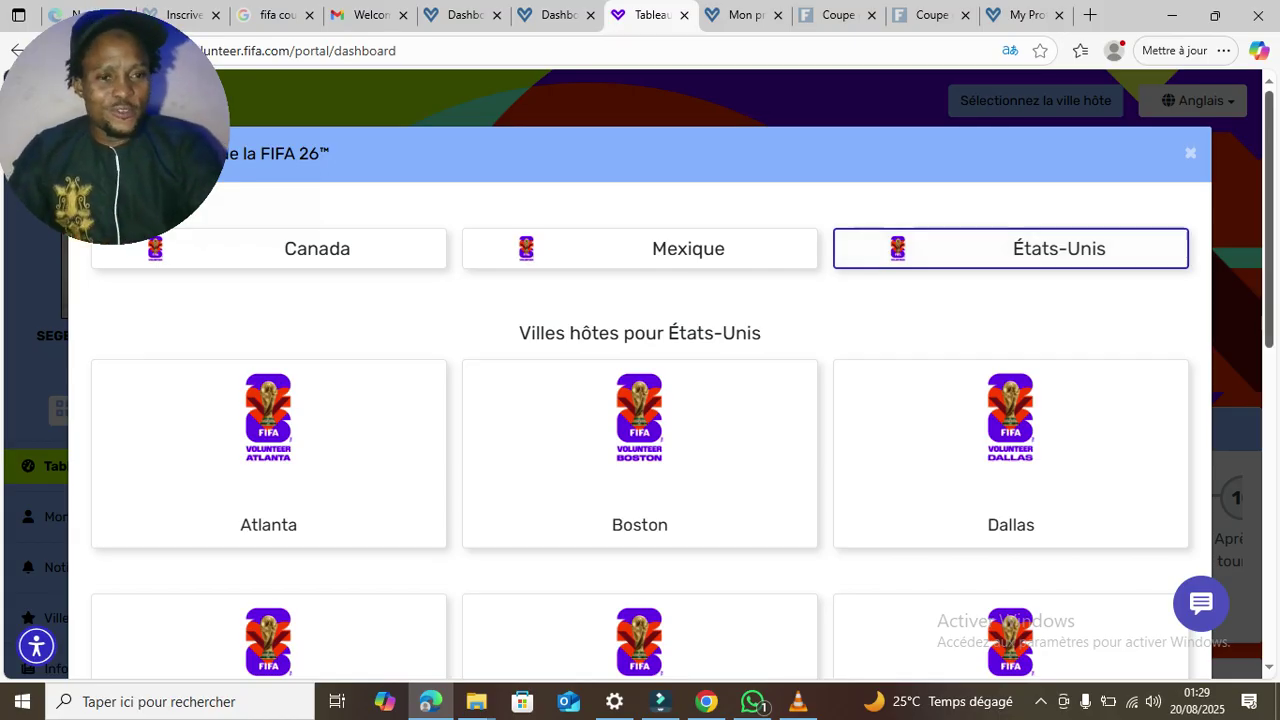
scroll(640, 400, "down", 6)
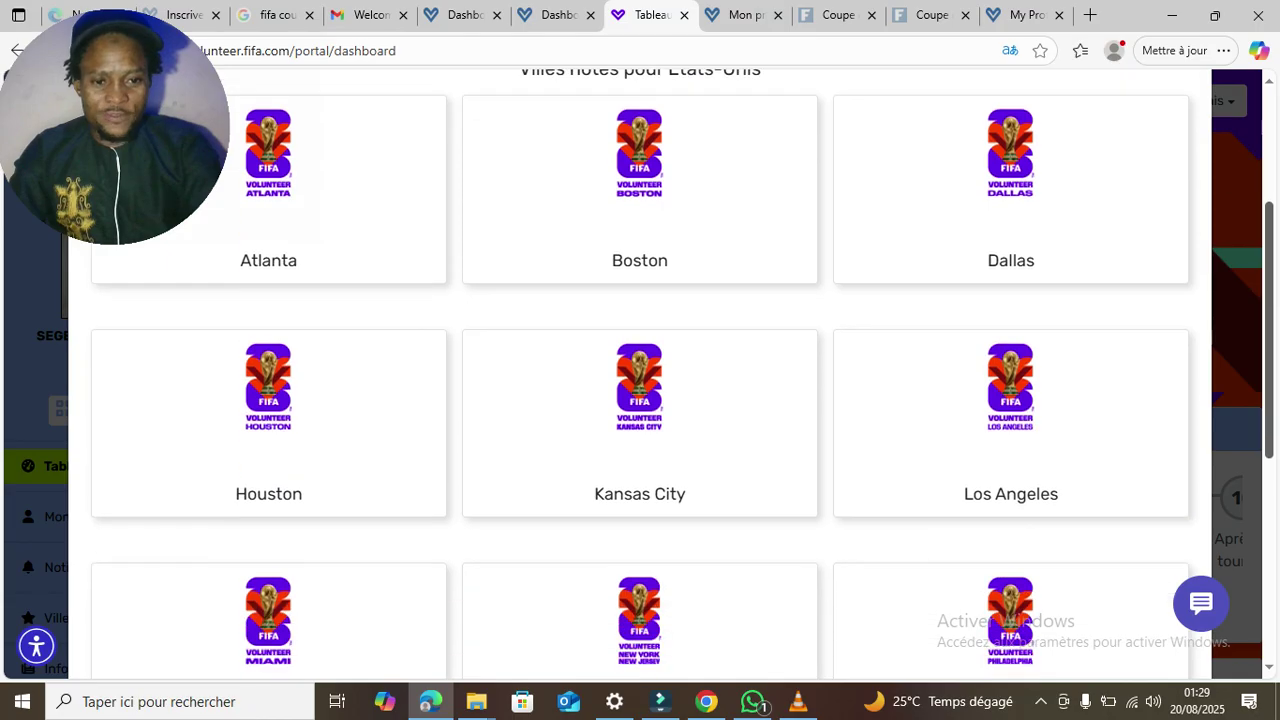
scroll(640, 400, "down", 2)
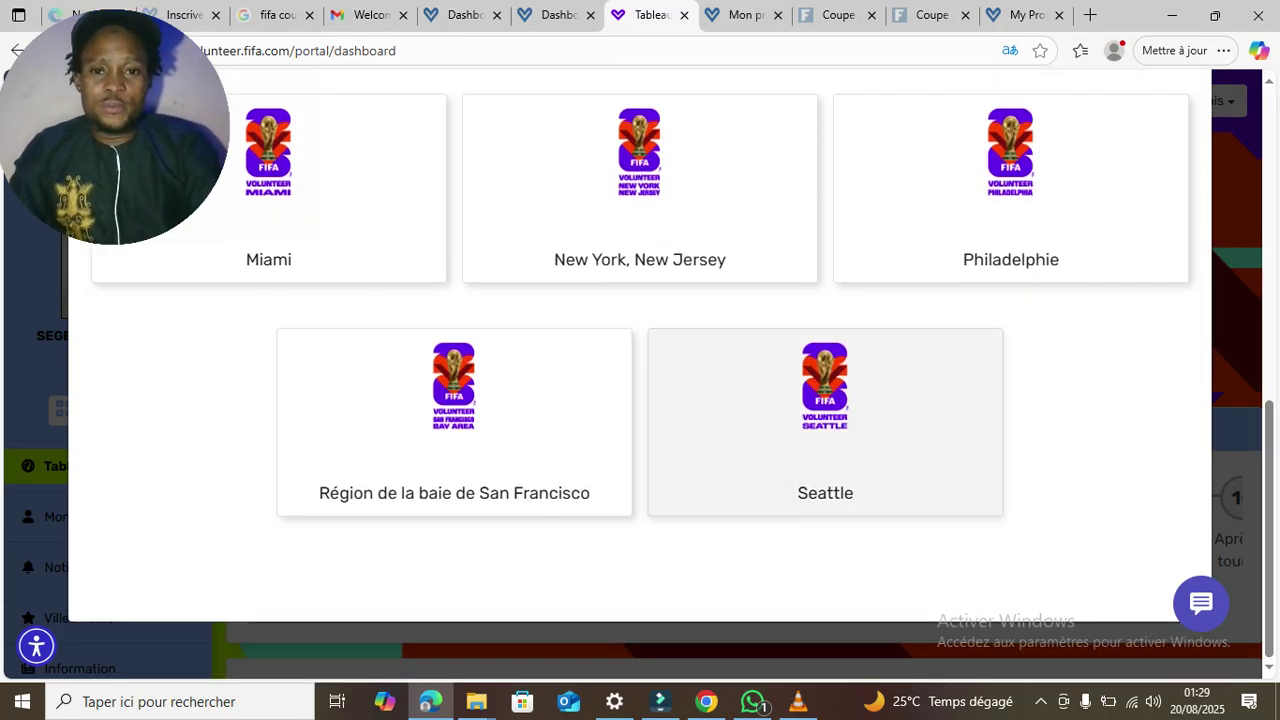
left_click(640, 200)
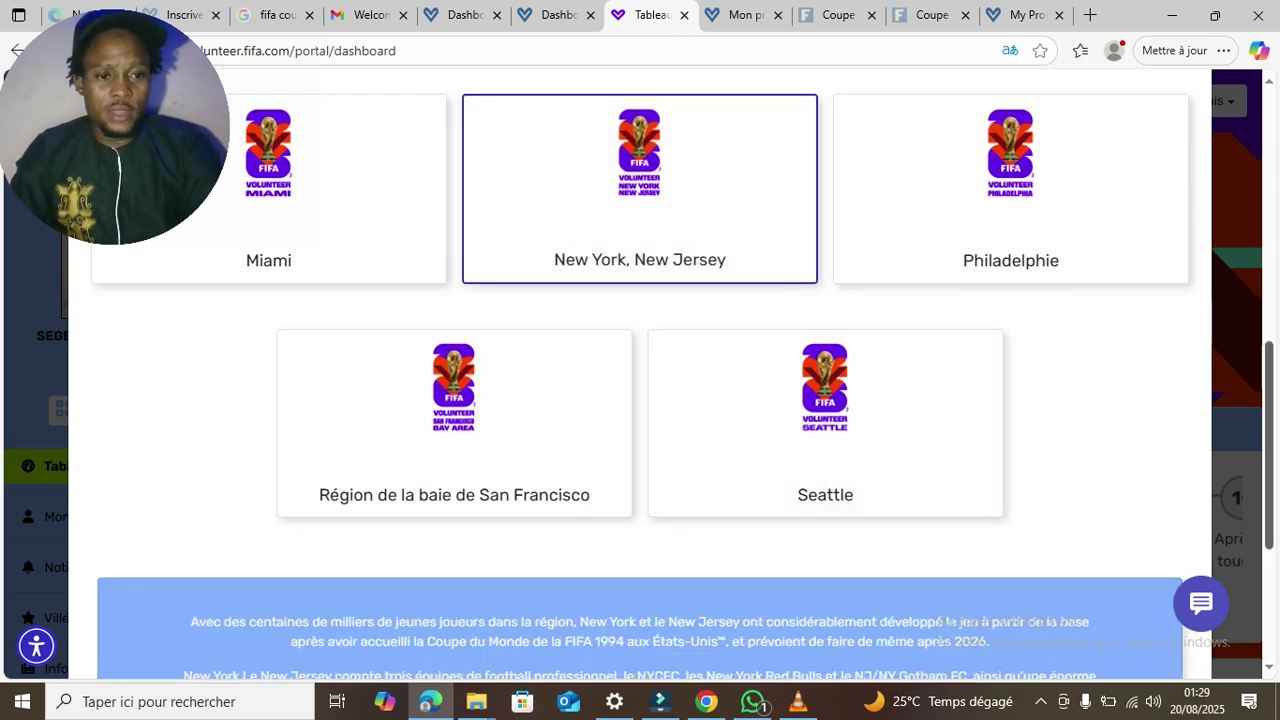
scroll(825, 430, "down", 3)
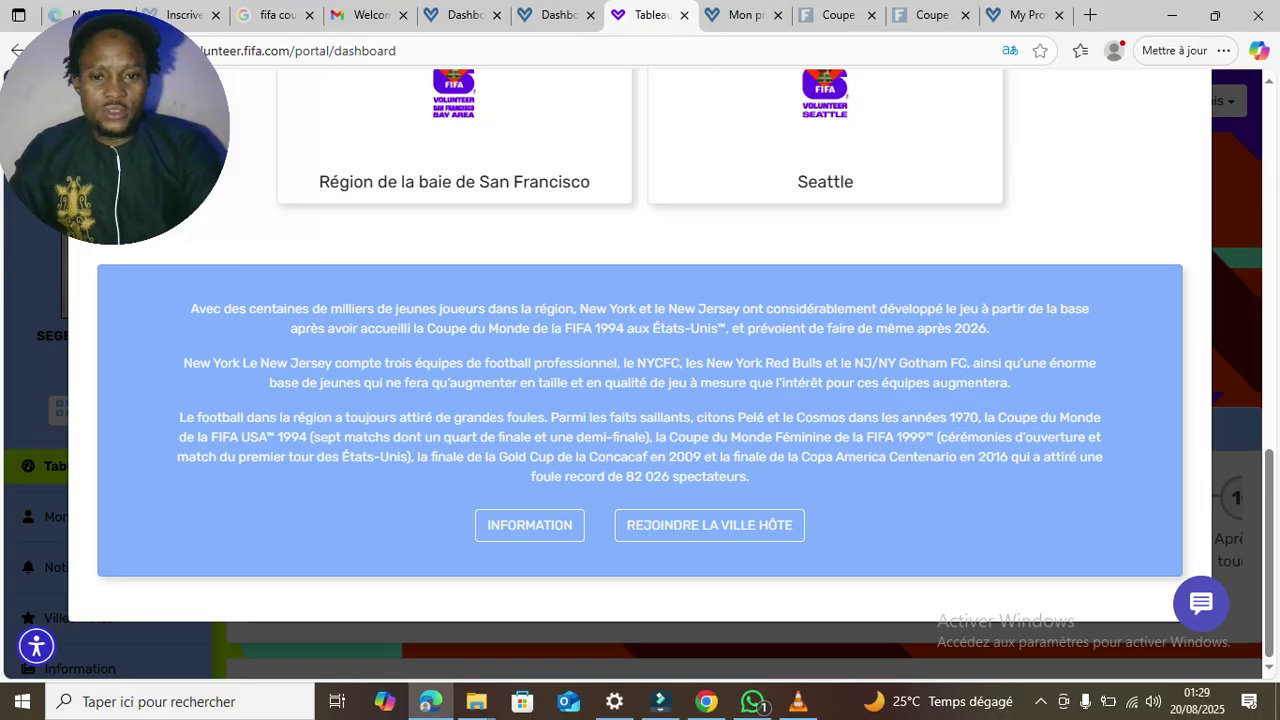
left_click(709, 525)
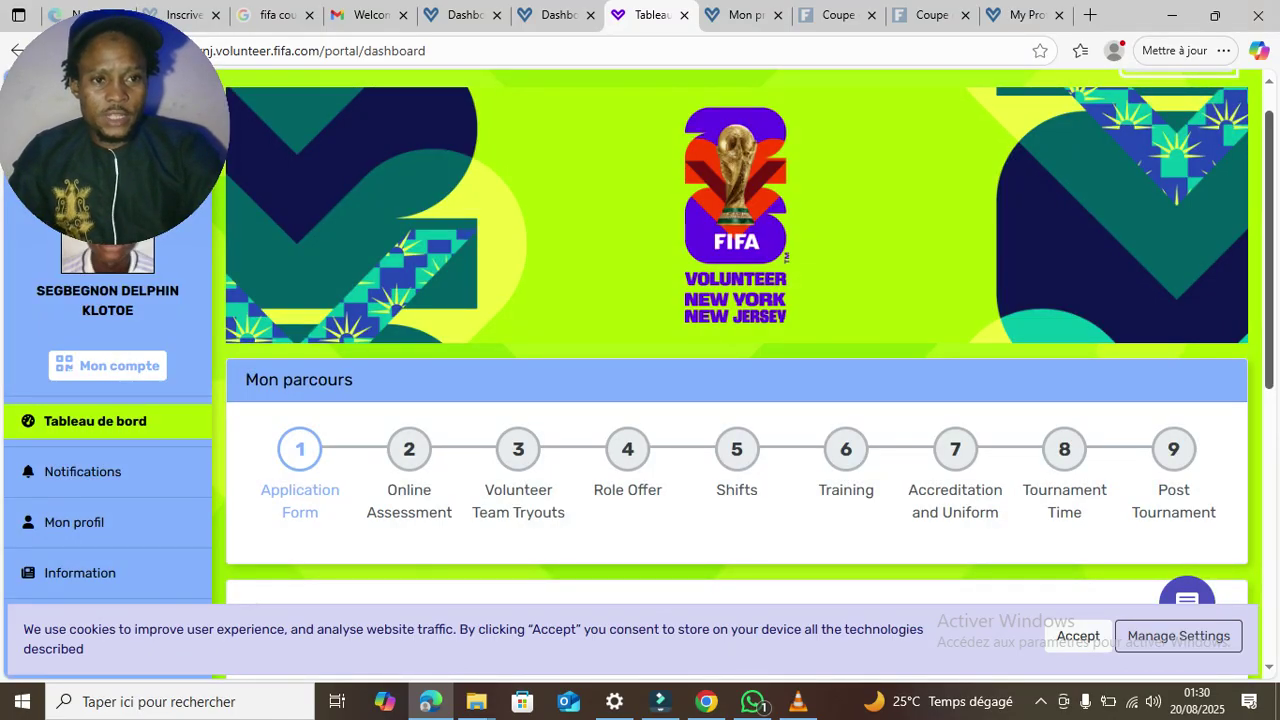
- Start the FIFA World Cup 26 application form and scroll down to its consent checkboxes
scroll(740, 330, "down", 3)
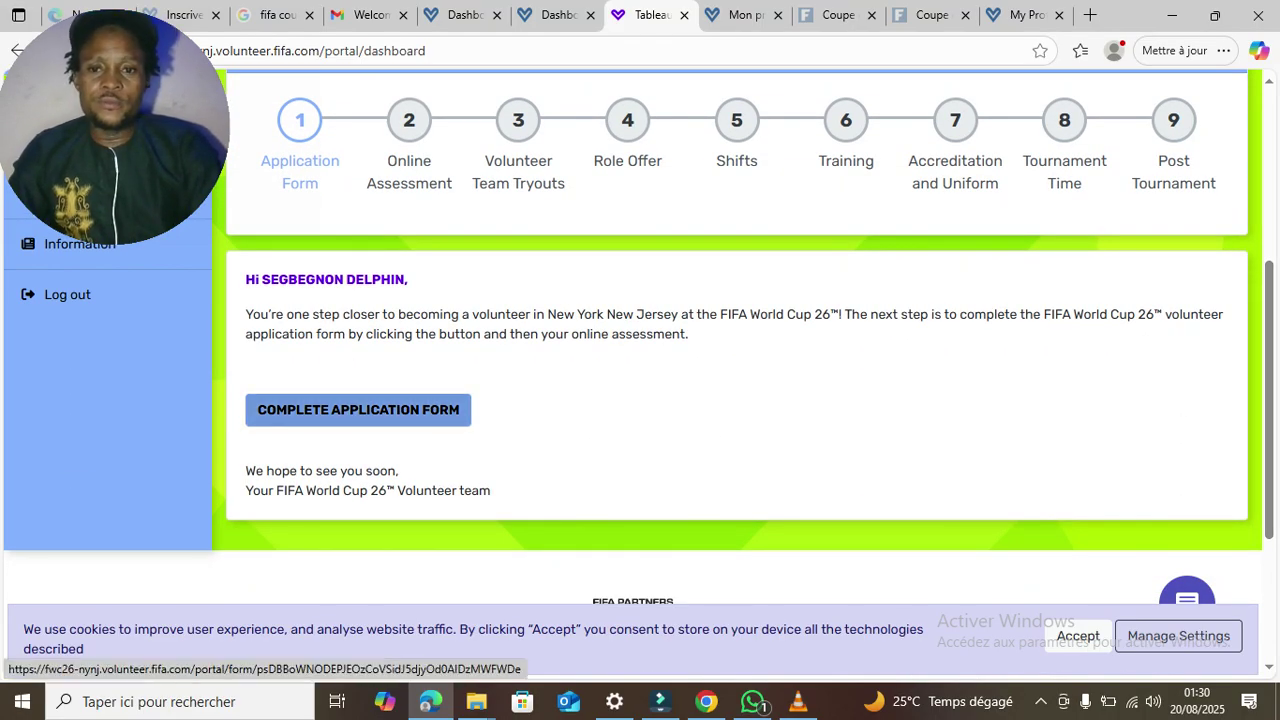
left_click(358, 410)
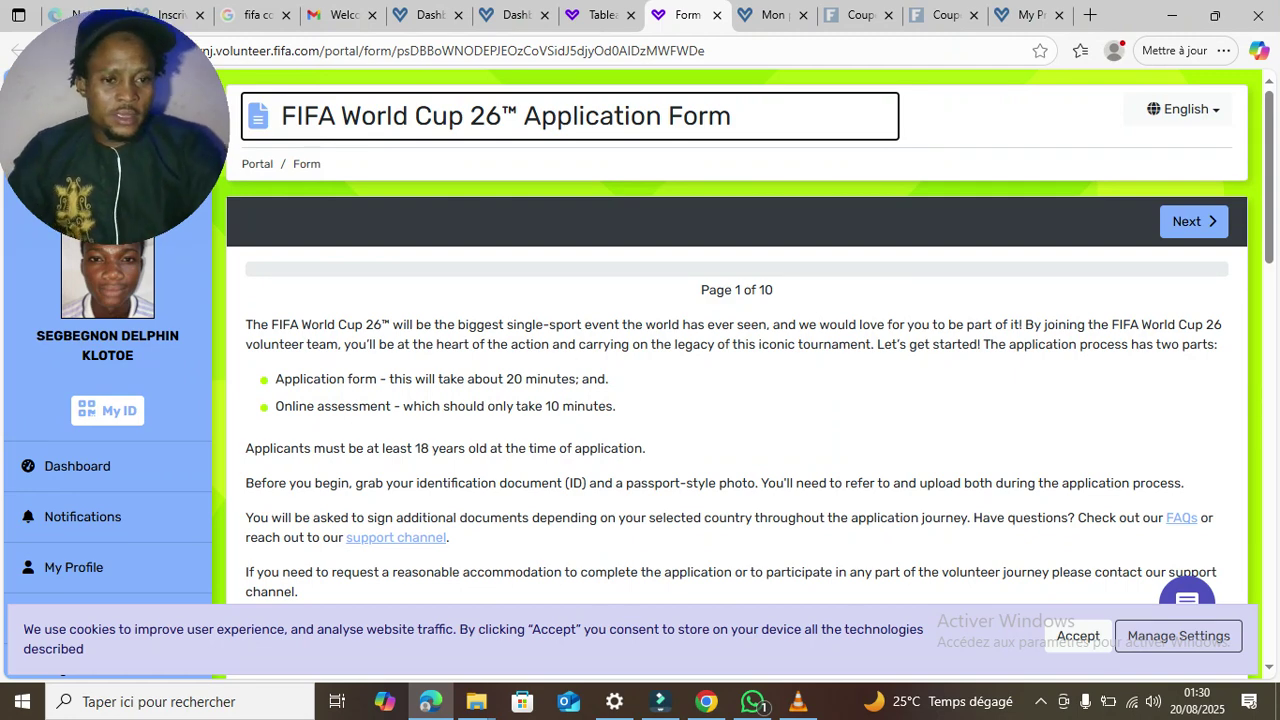
scroll(737, 380, "down", 5)
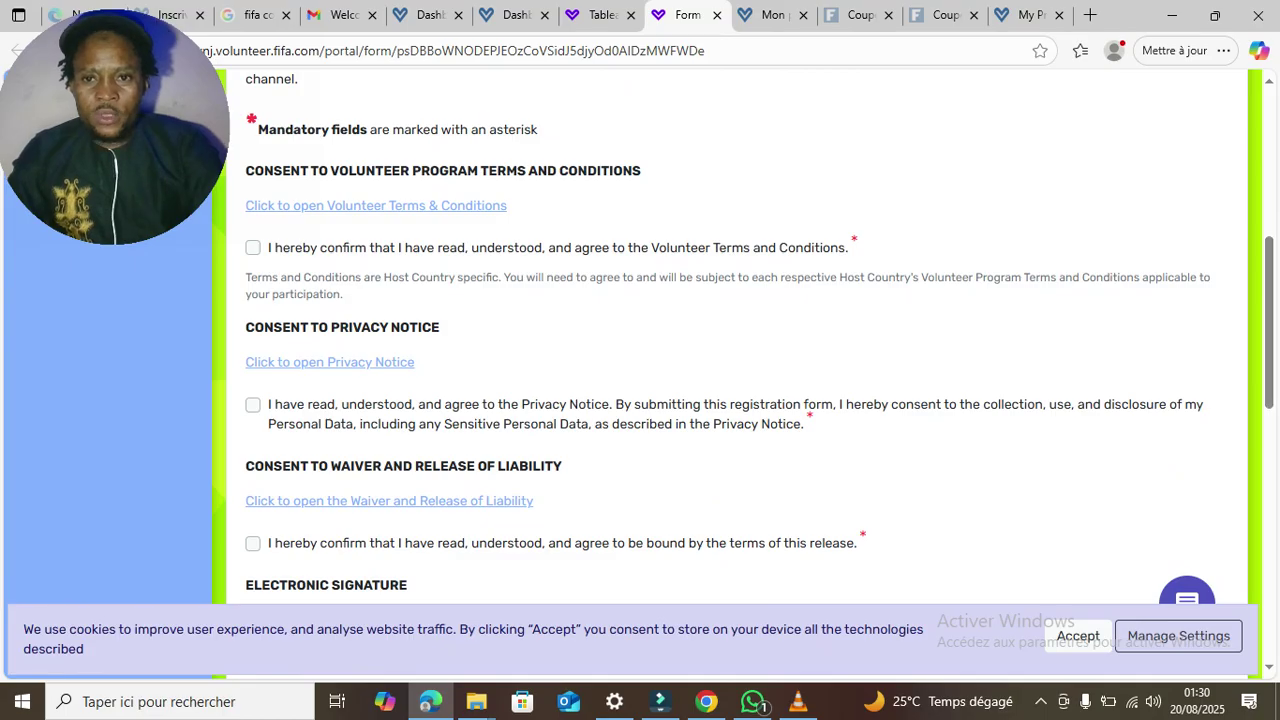
- Translate the form into French and tick the general conditions, privacy notice and liability waiver consents
right_click(904, 160)
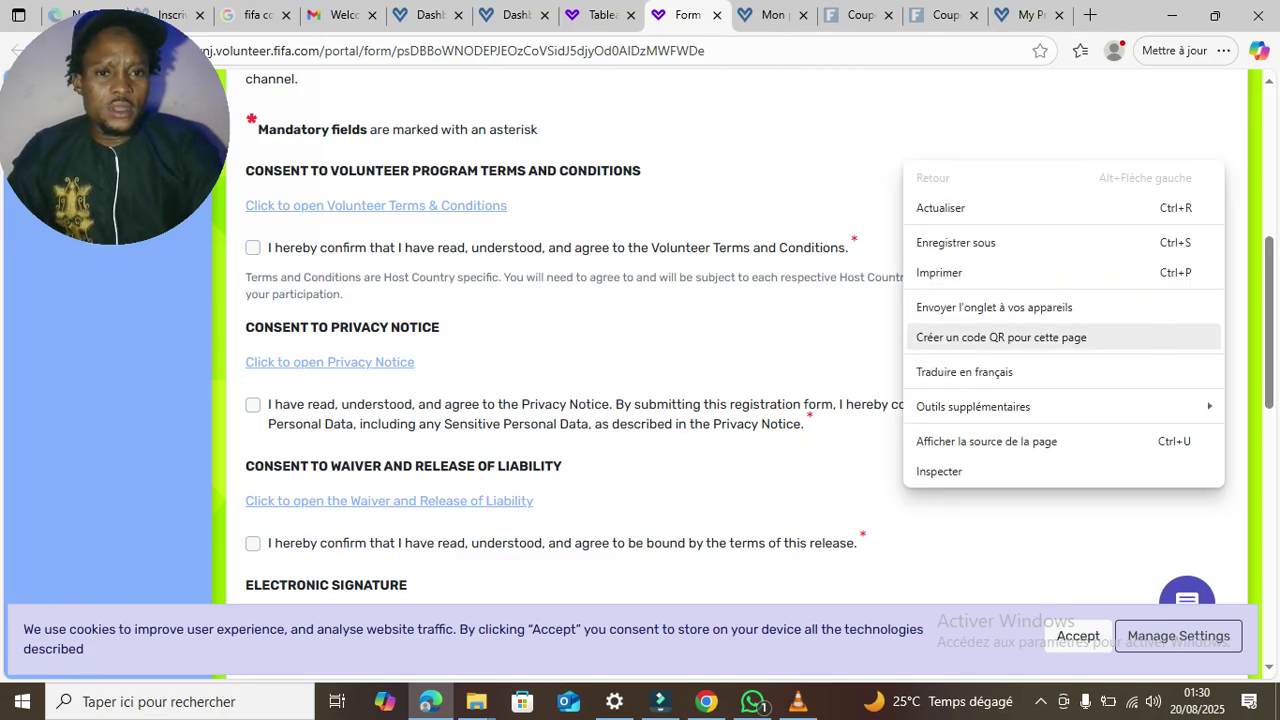
left_click(966, 371)
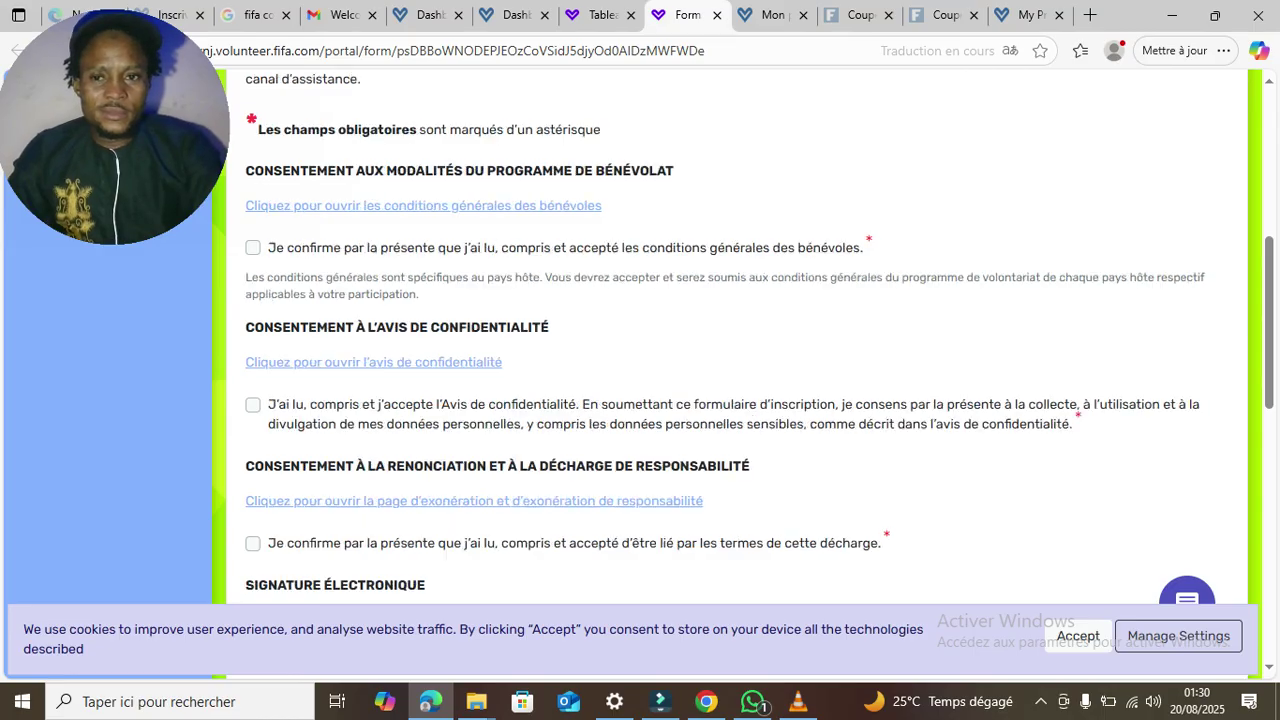
left_click(253, 248)
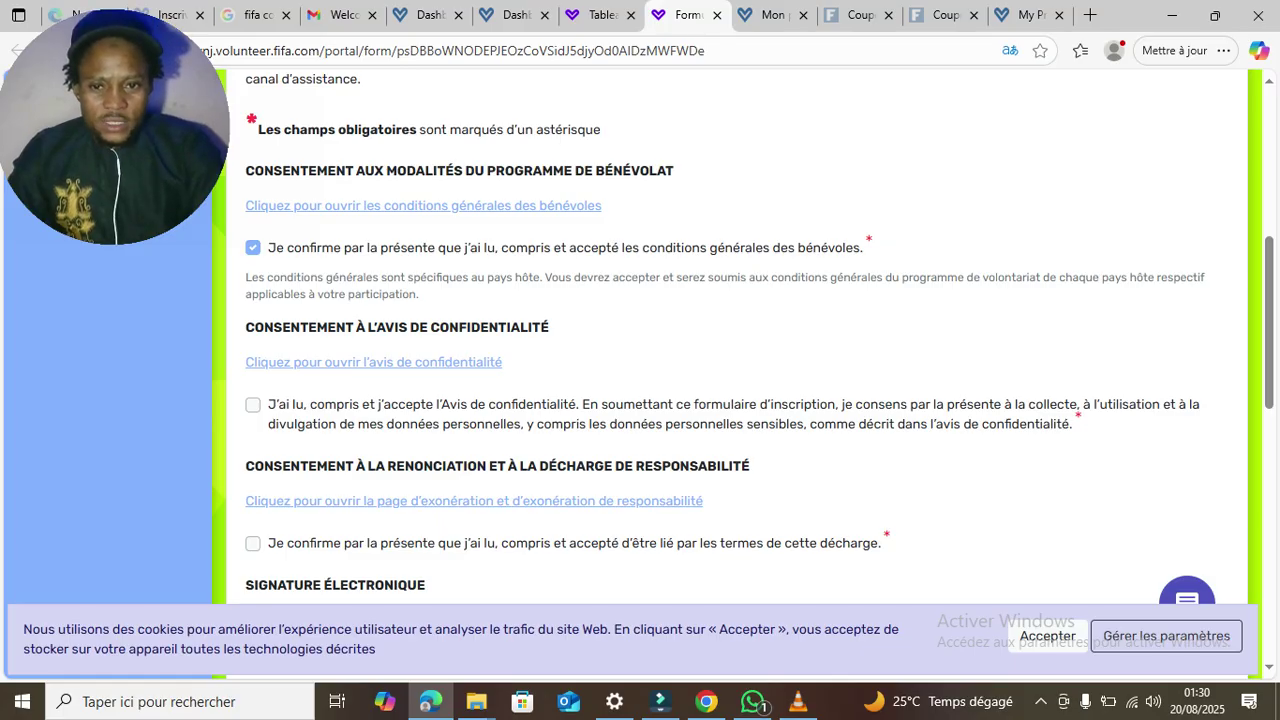
left_click(253, 405)
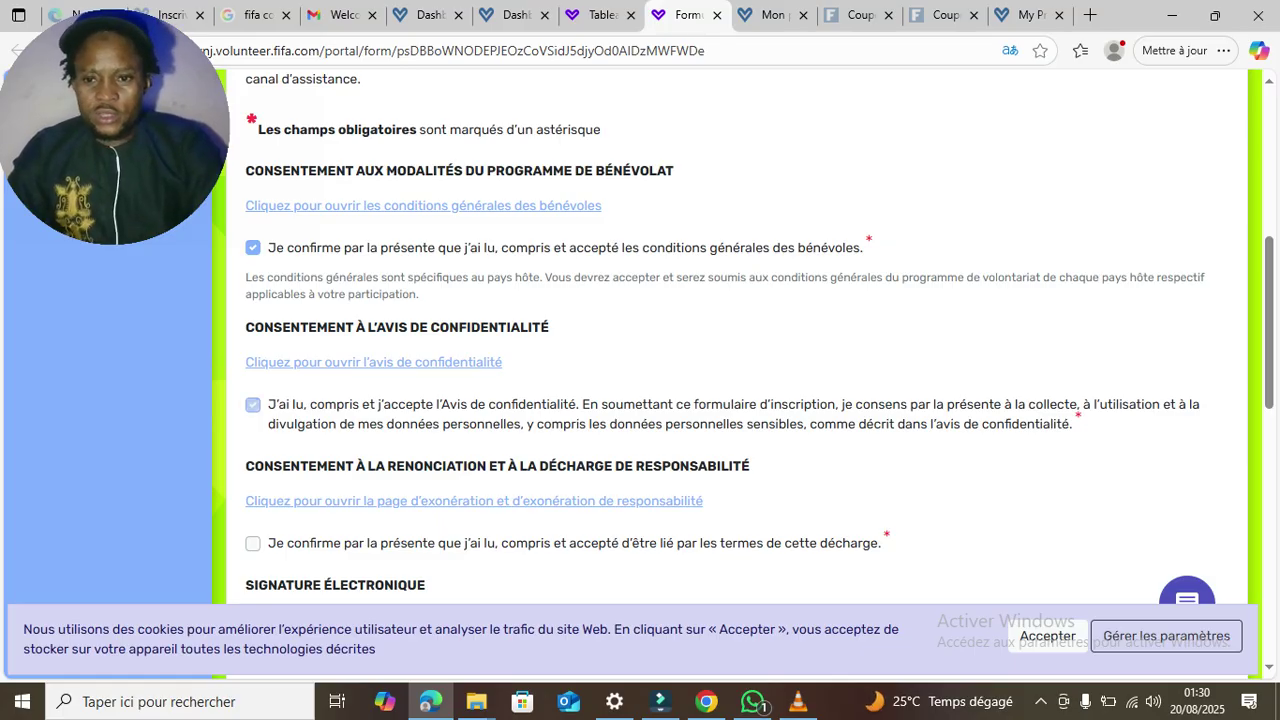
left_click(253, 543)
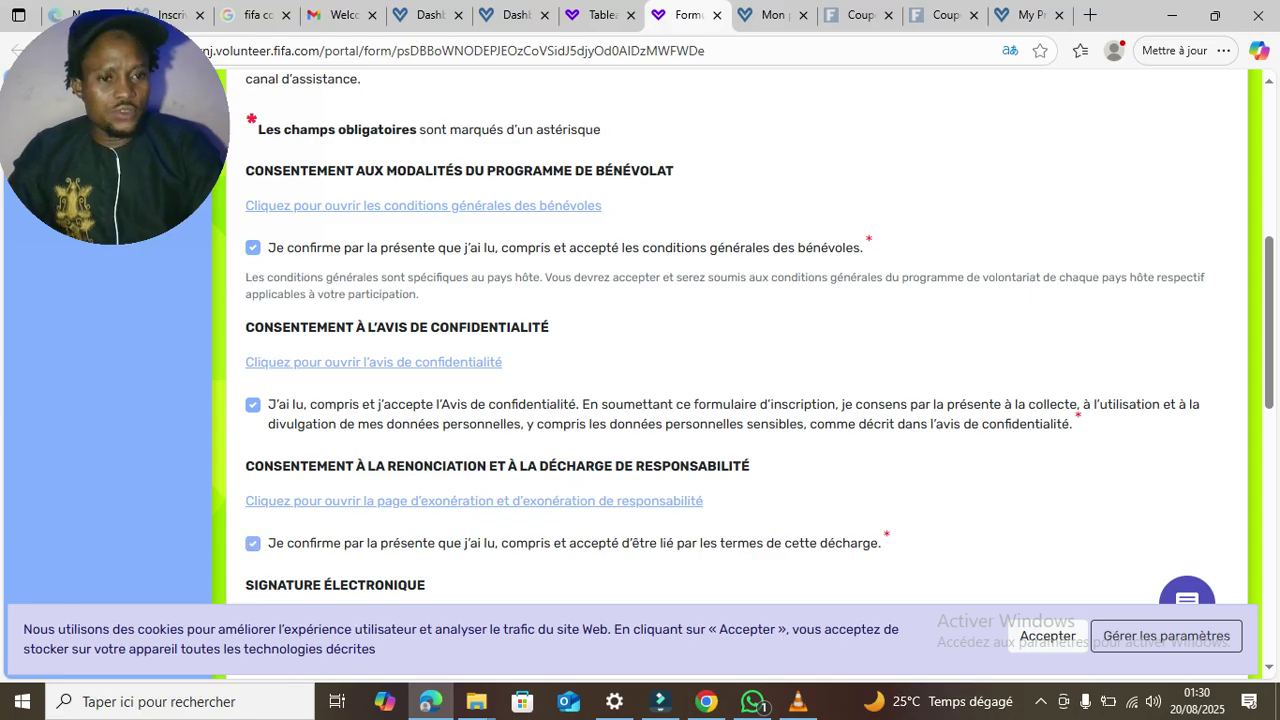
scroll(740, 370, "down", 4)
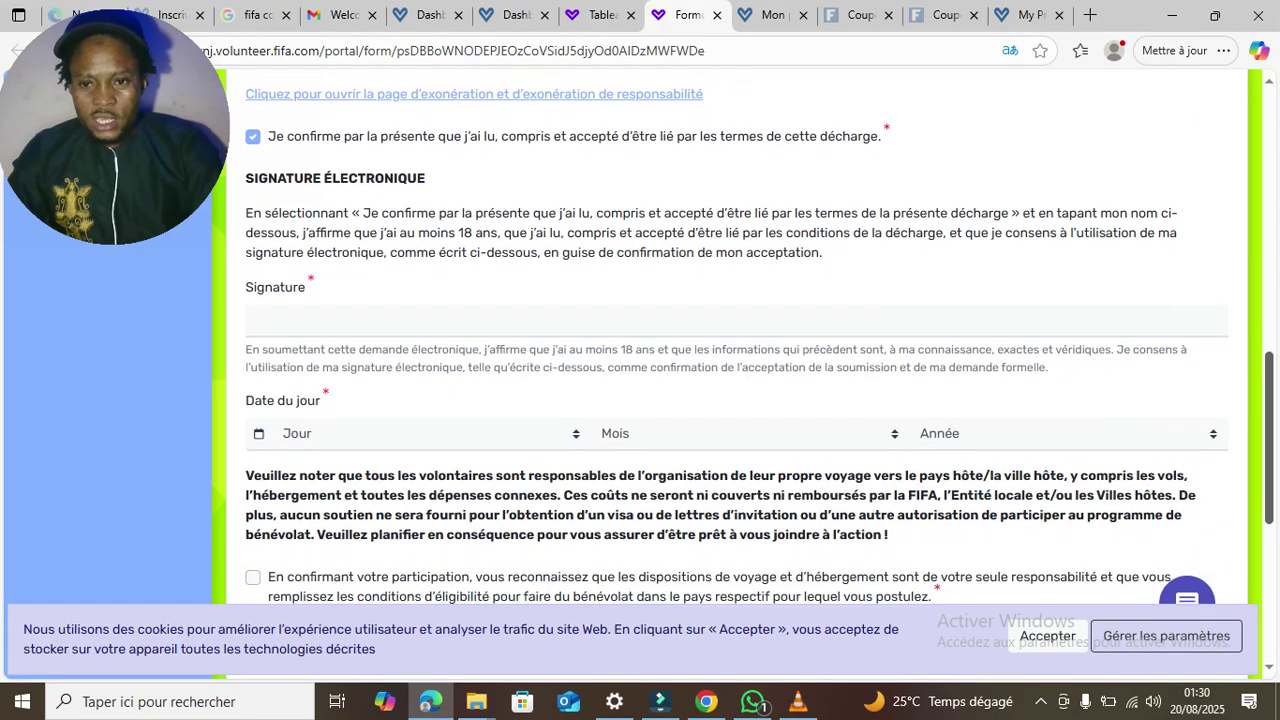
scroll(435, 285, "down", 1)
- Type the applicant's full name into the Signature field
left_click(435, 284)
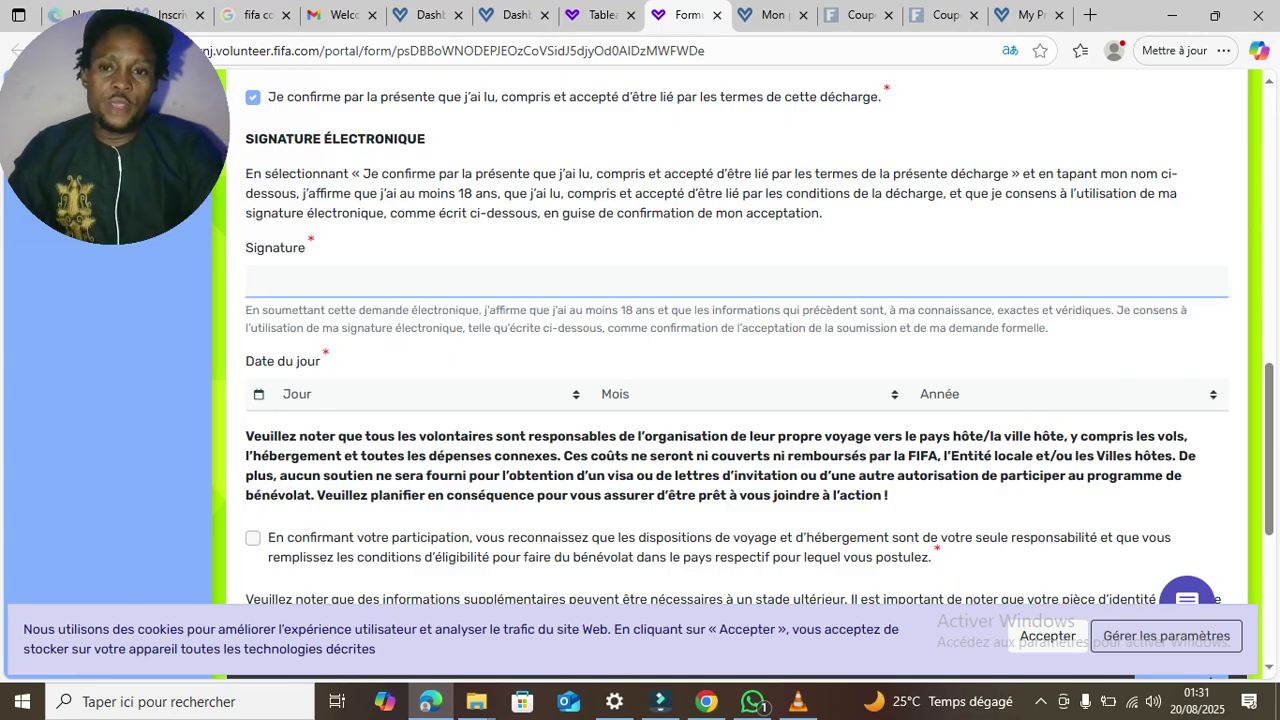
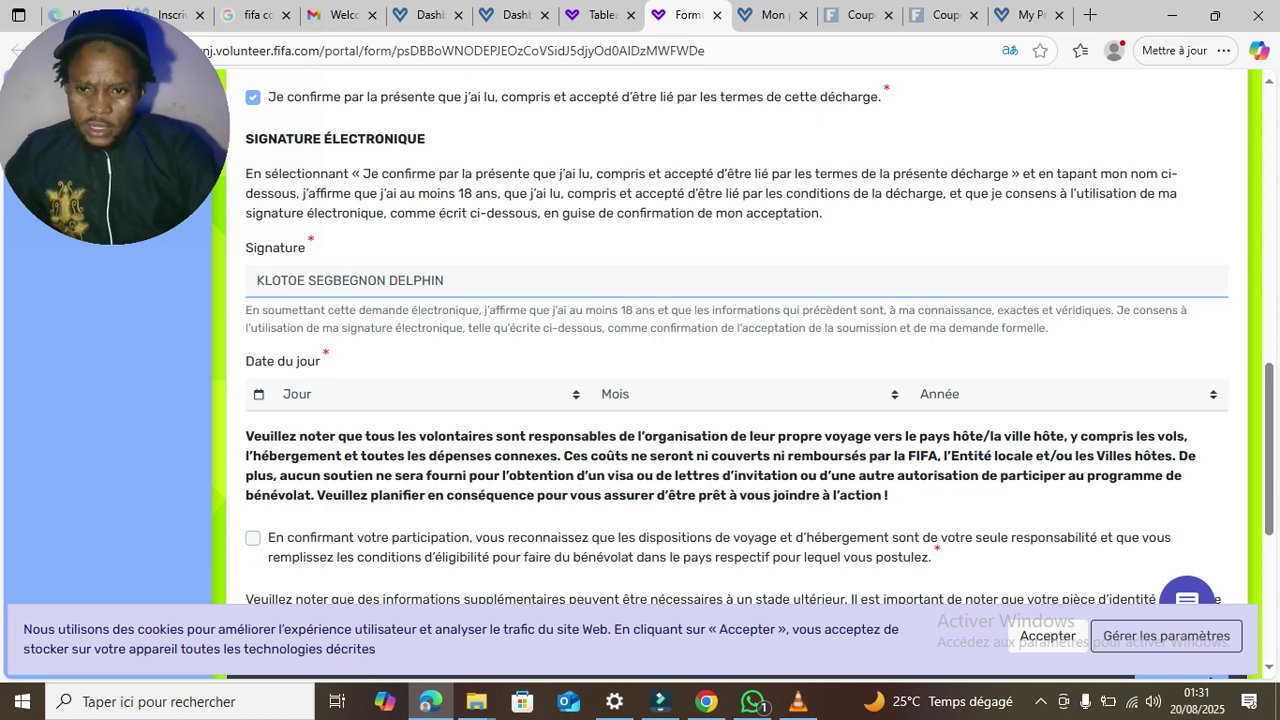
- Set today's date to 2 Novembre 2003
left_click(430, 394)
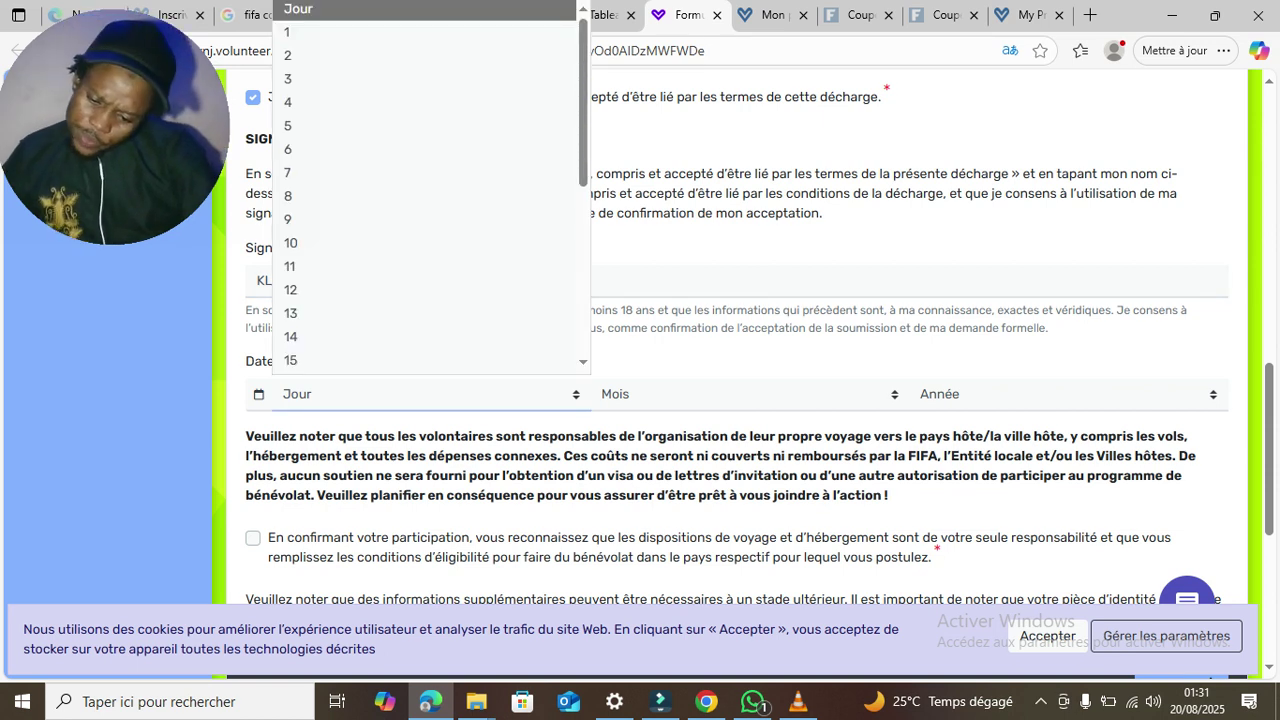
left_click(290, 55)
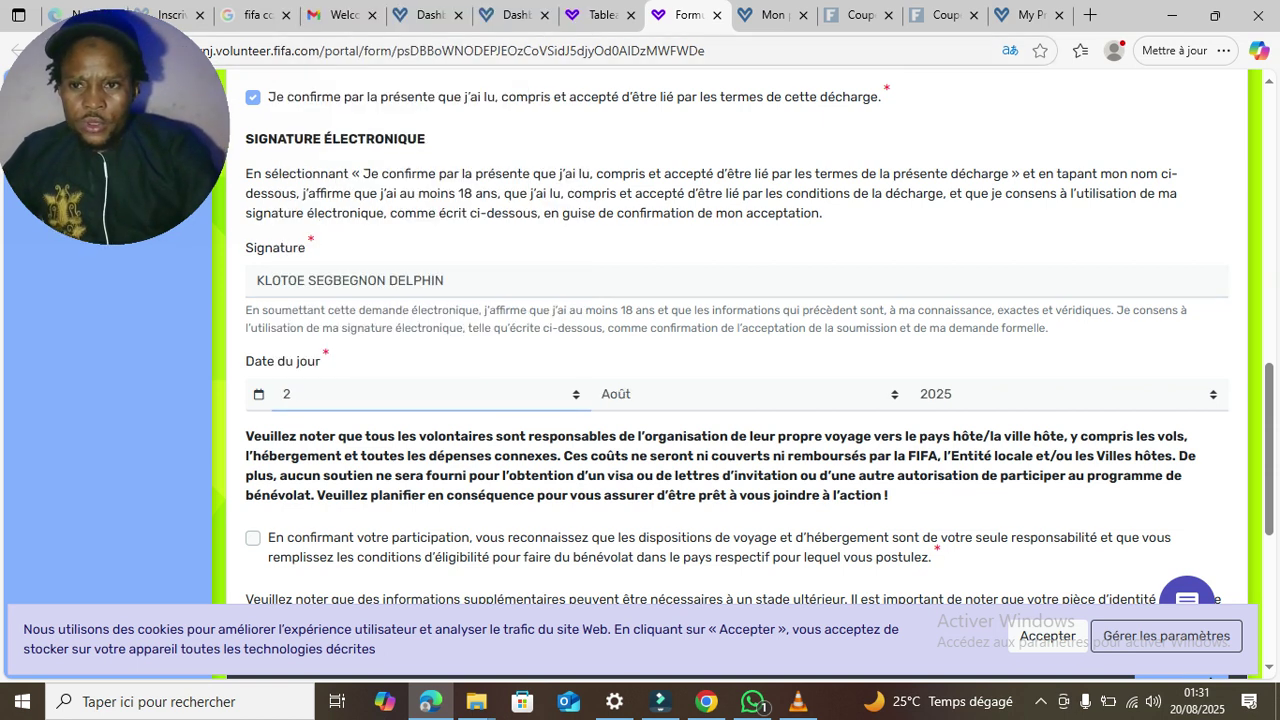
left_click(650, 394)
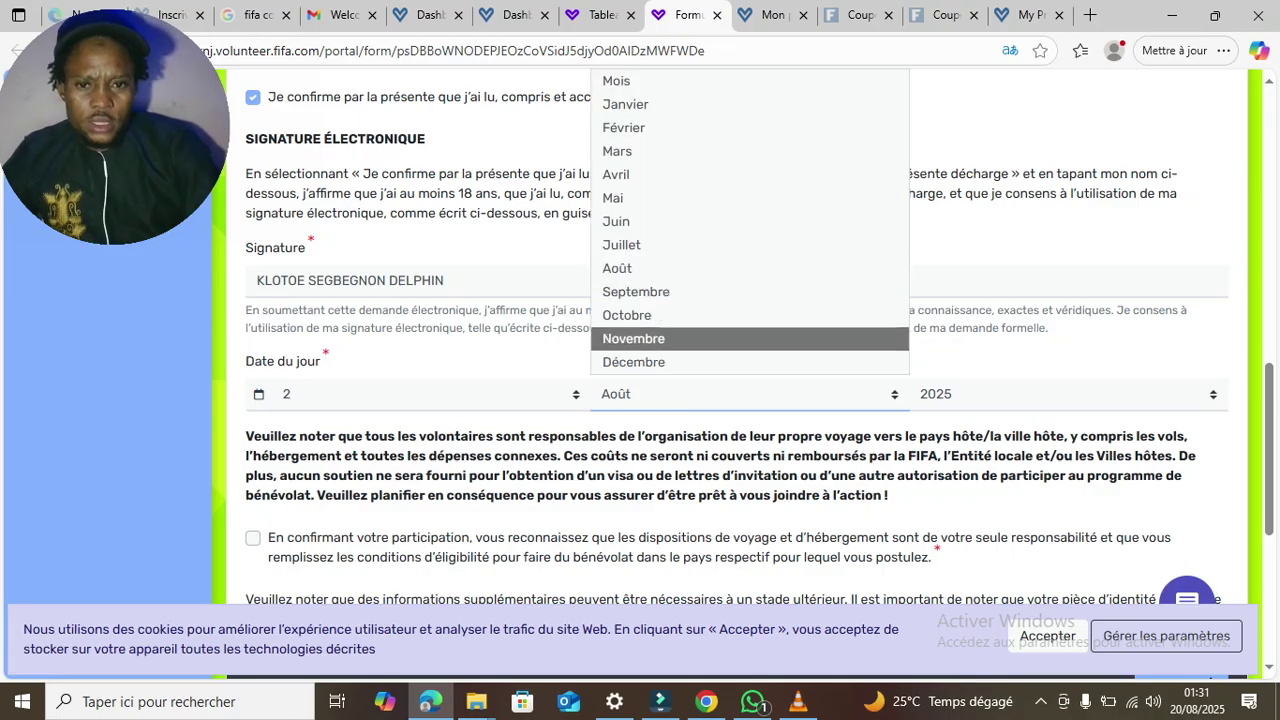
left_click(650, 337)
left_click(1065, 394)
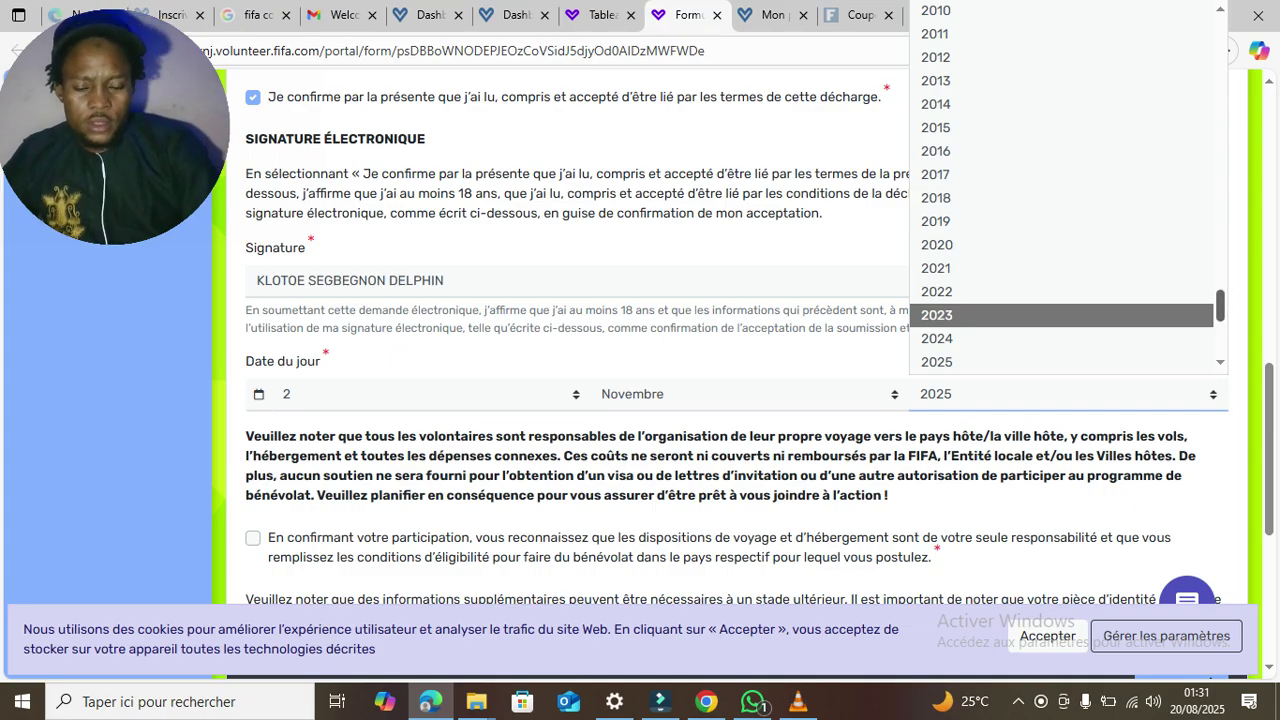
scroll(1065, 190, "up", 5)
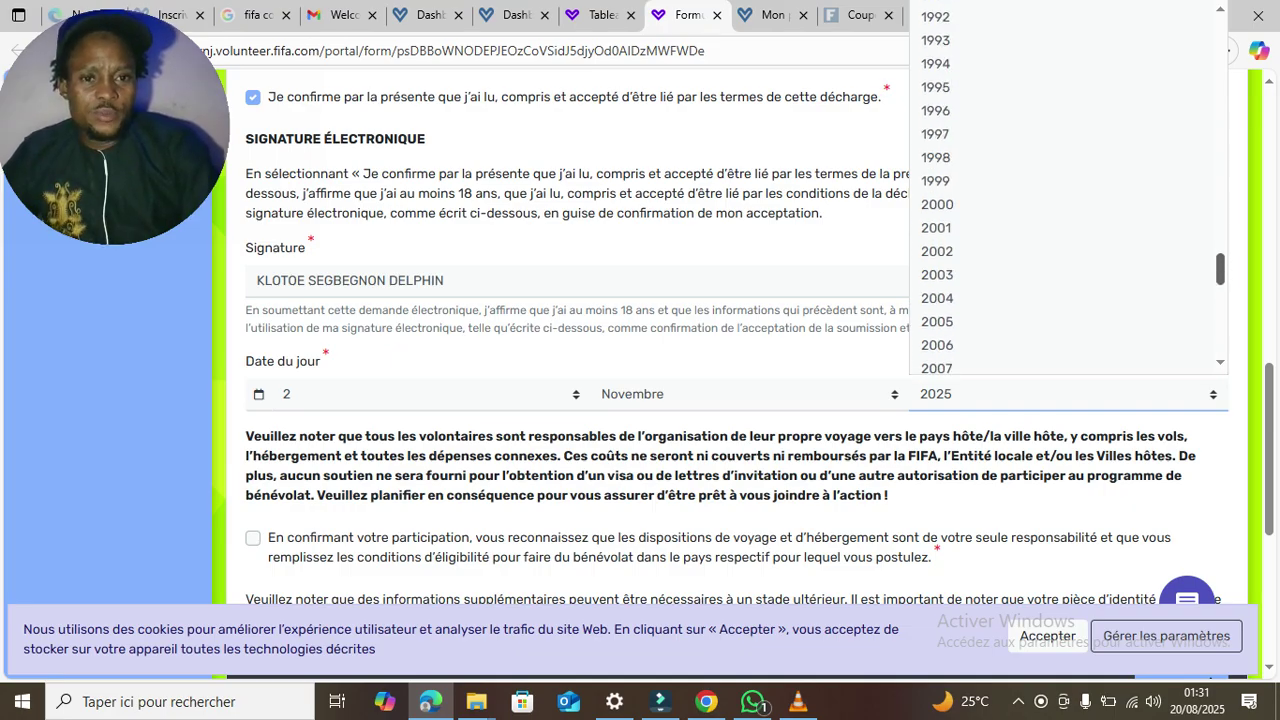
left_click(937, 274)
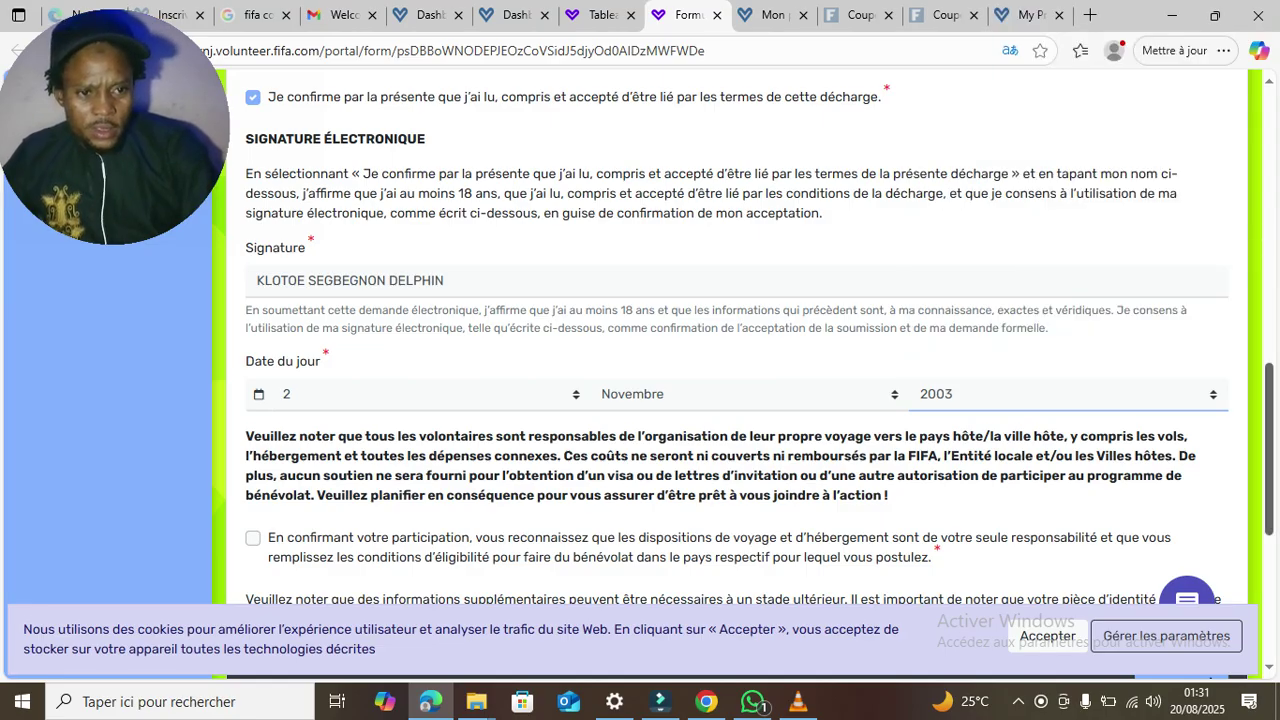
- Accept the travel and accommodation responsibility statement and submit page 1
scroll(640, 380, "down", 2)
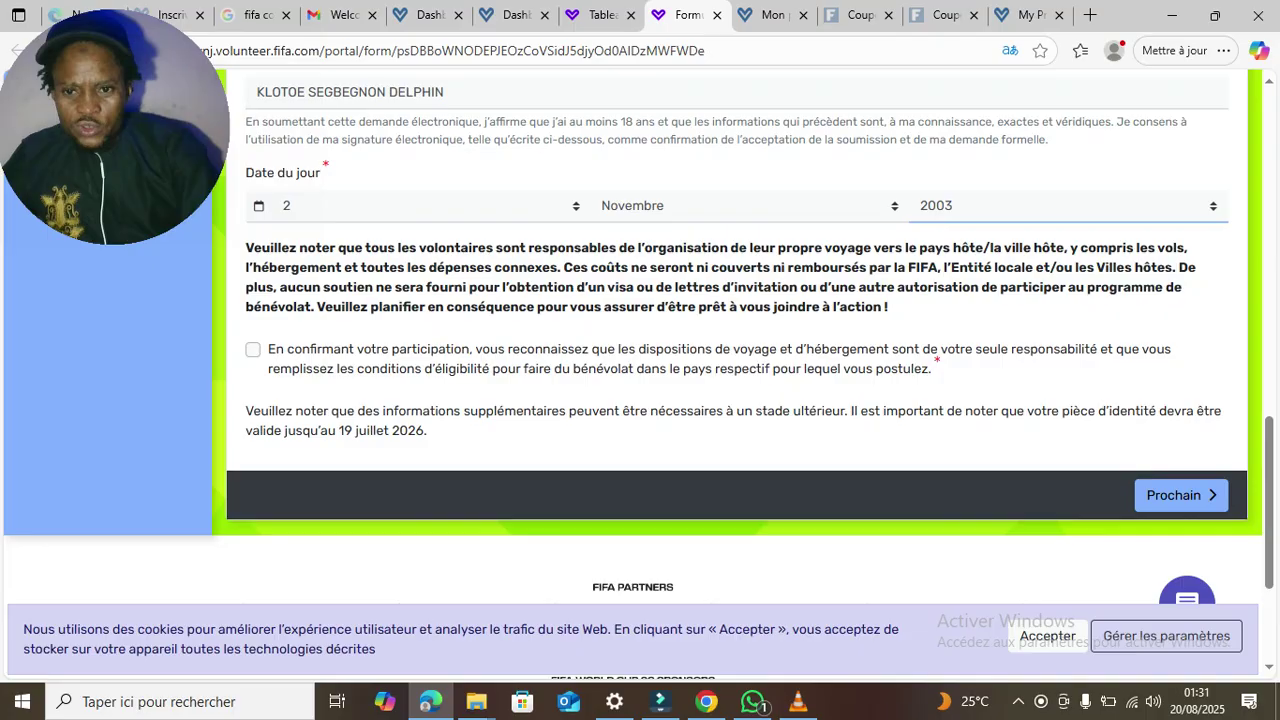
left_click(253, 350)
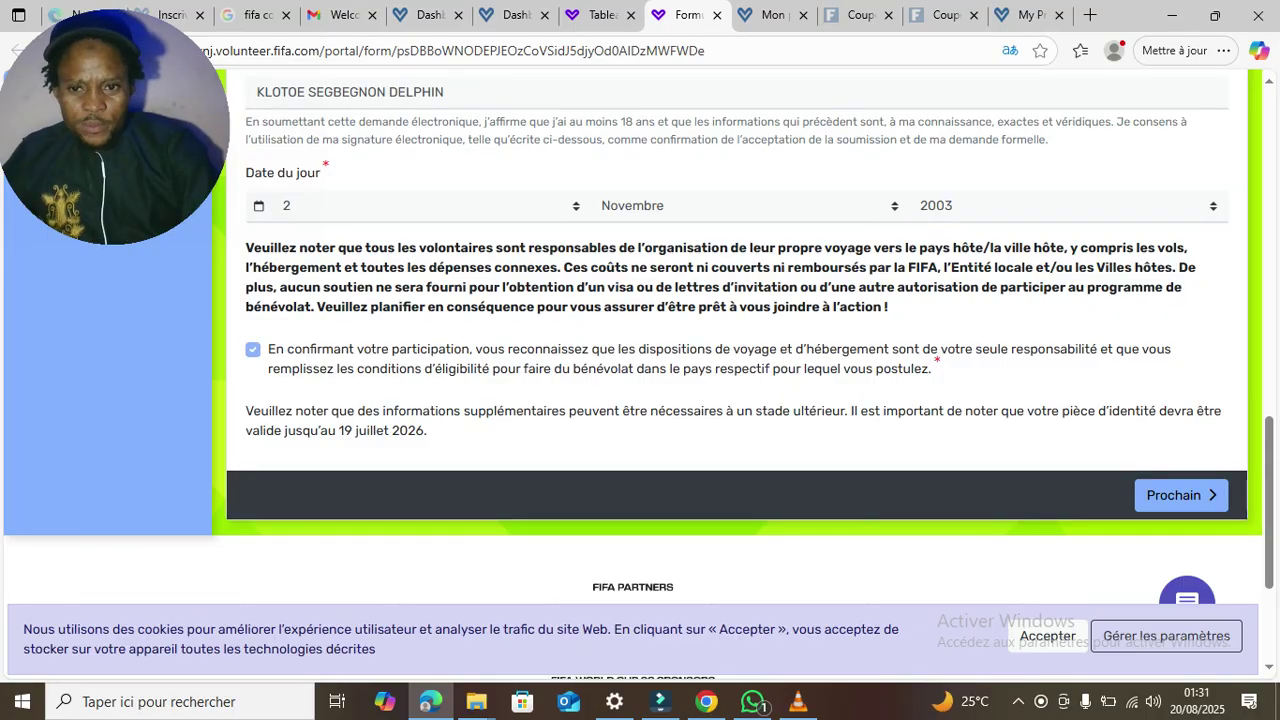
left_click(1181, 495)
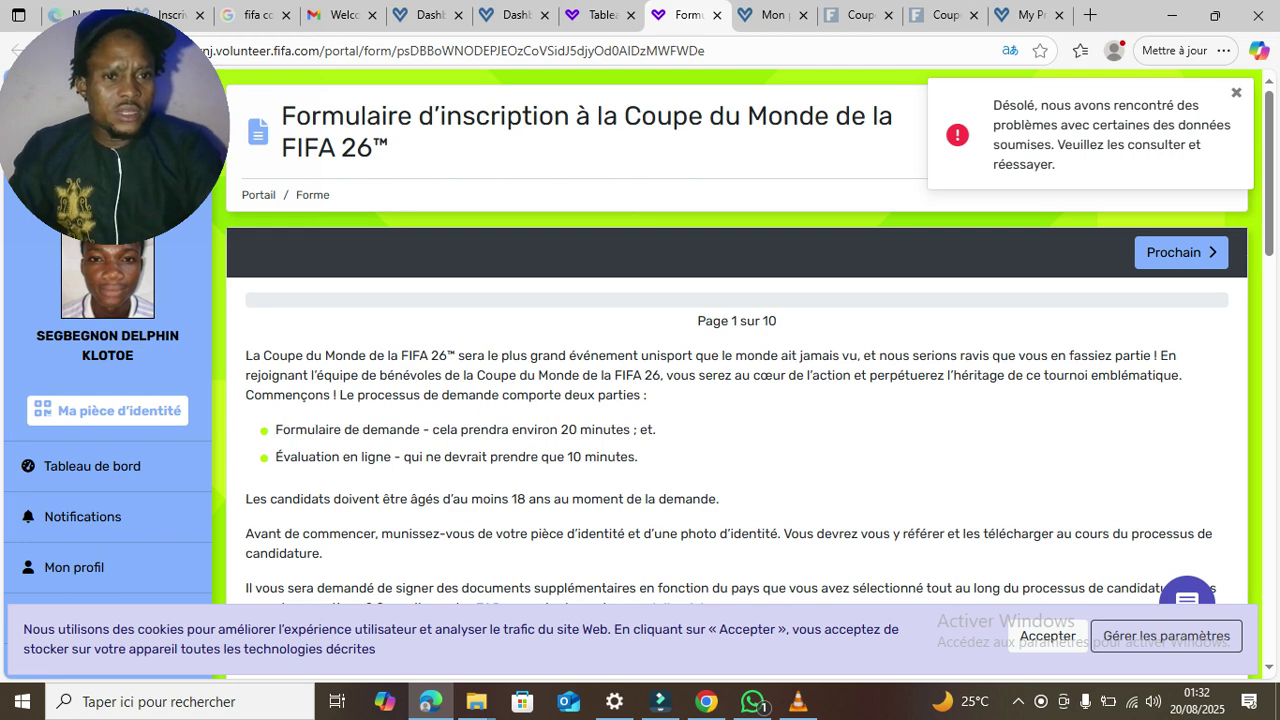
- Change the day and month of Date du jour to 20 Août
scroll(640, 373, "down", 5)
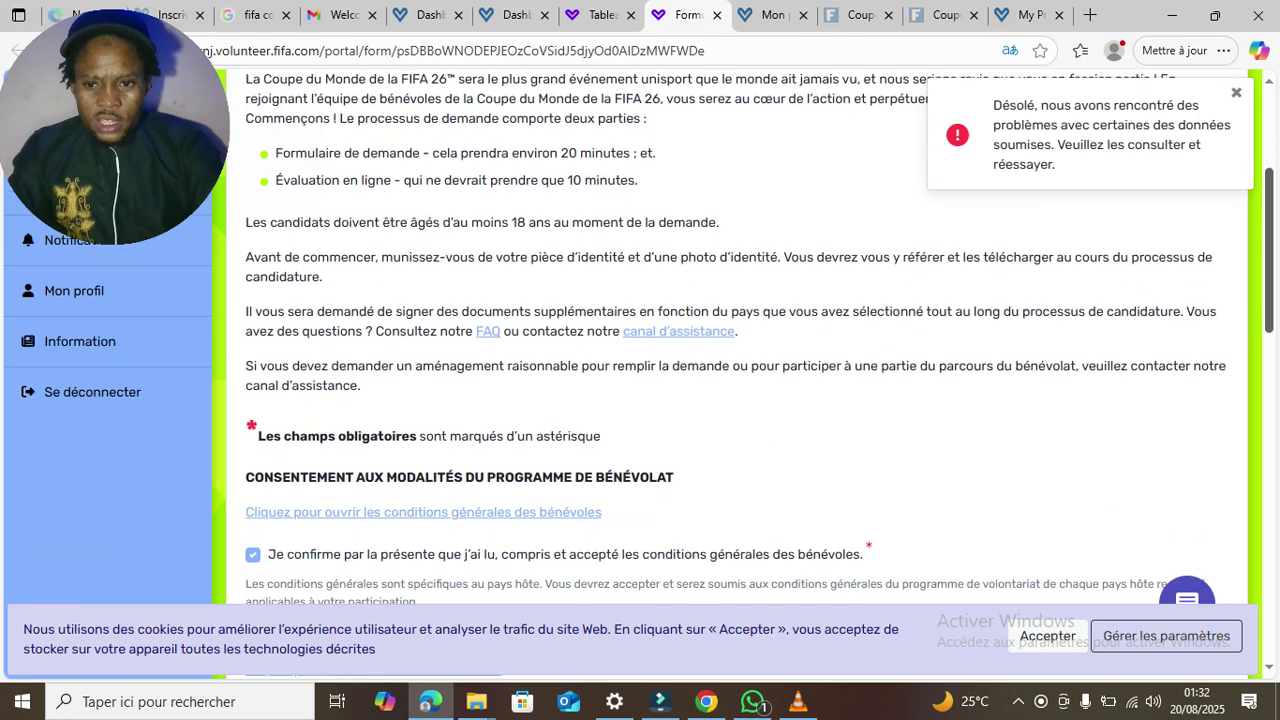
scroll(700, 373, "down", 3)
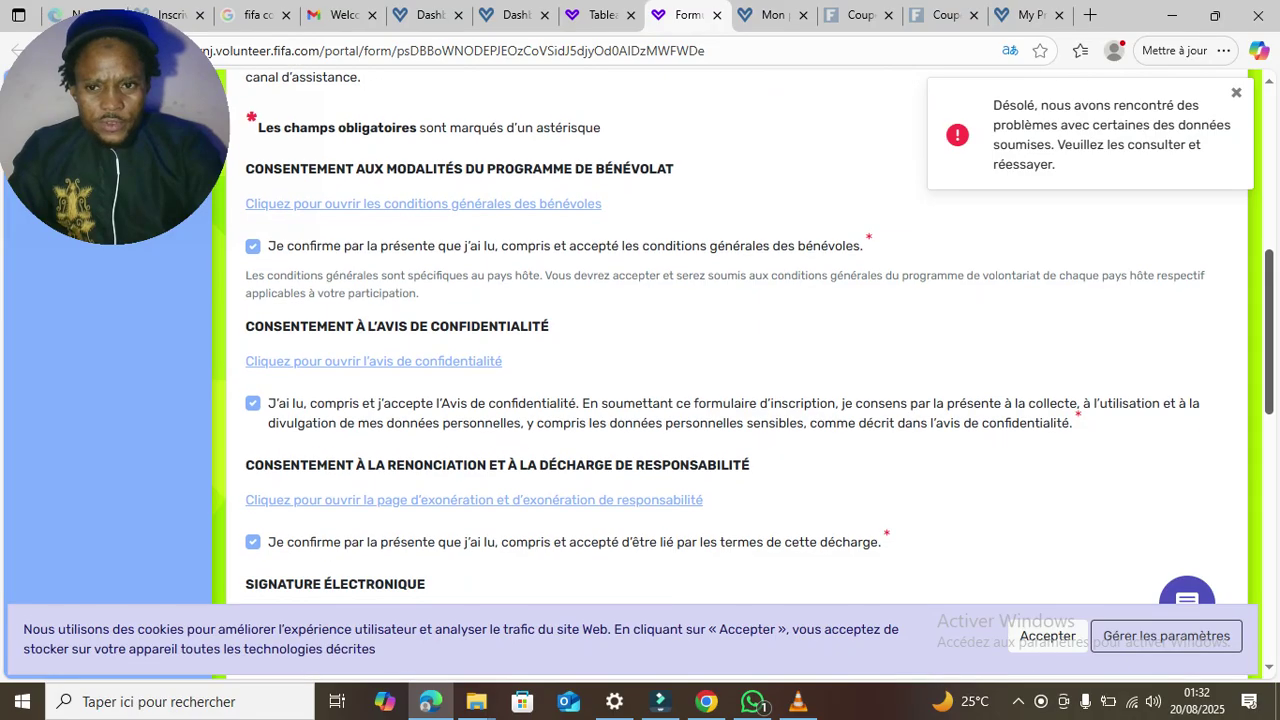
scroll(700, 373, "down", 2)
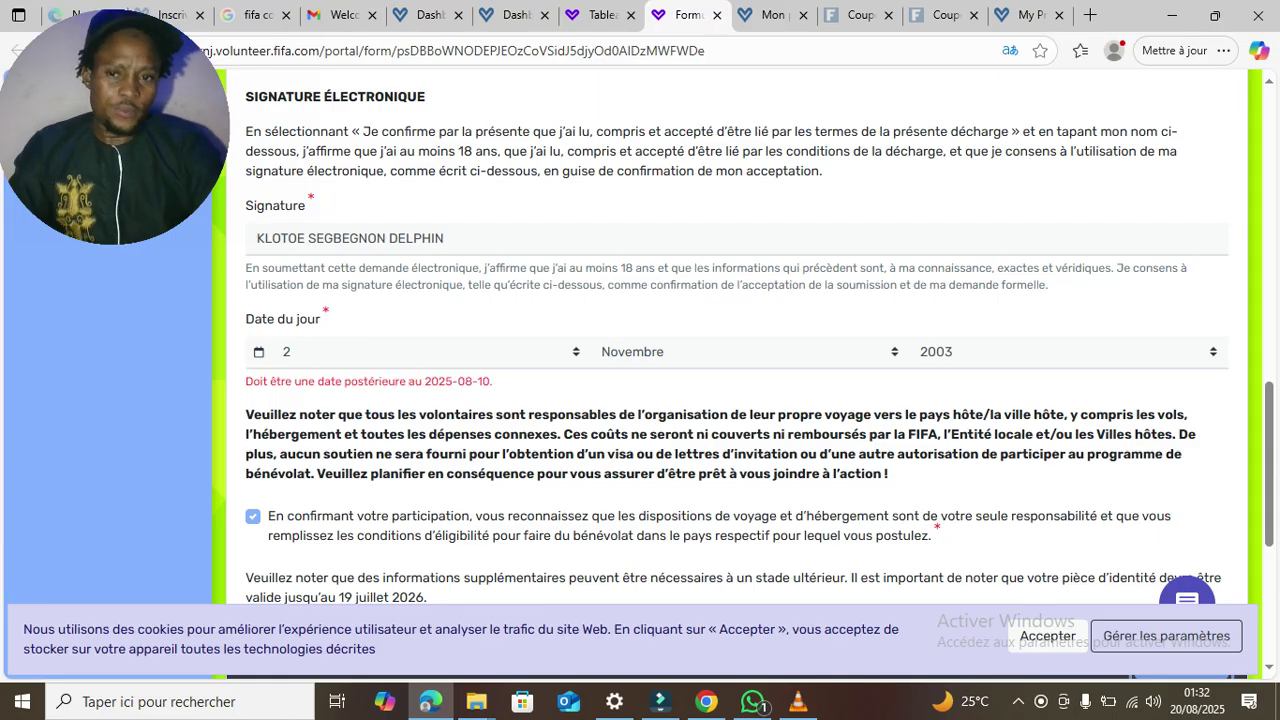
left_click(362, 352)
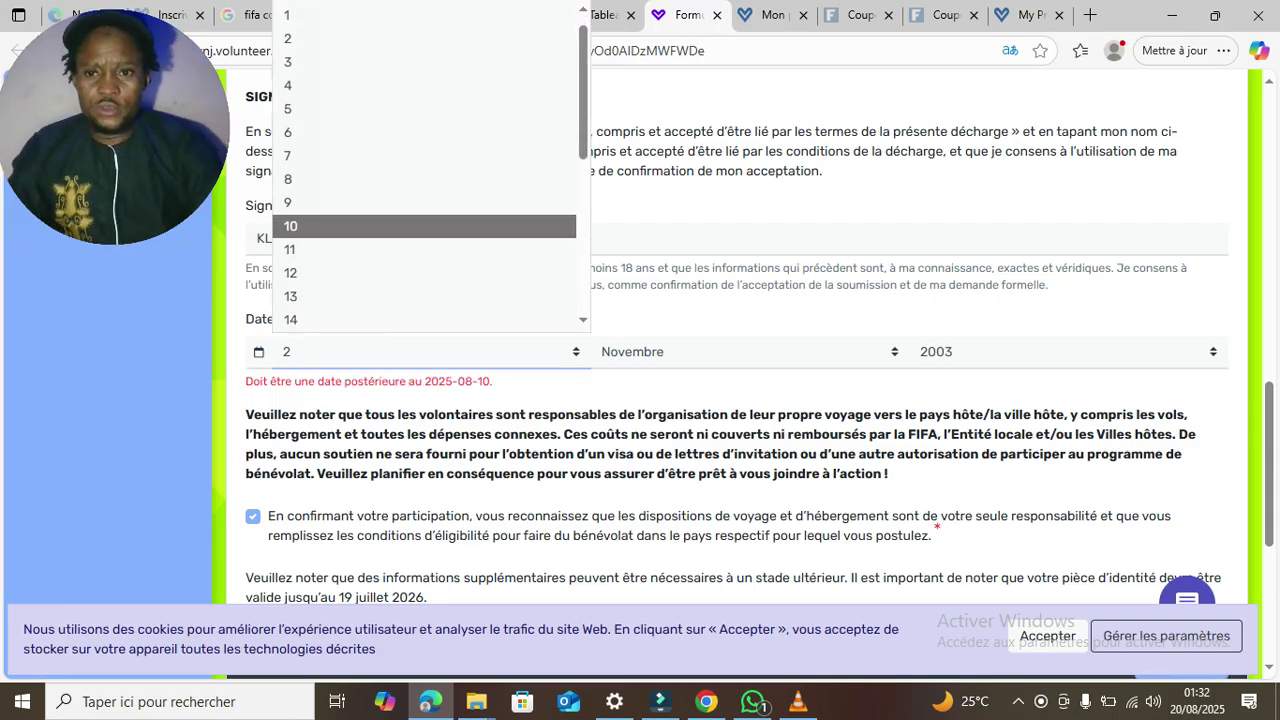
scroll(424, 270, "down", 3)
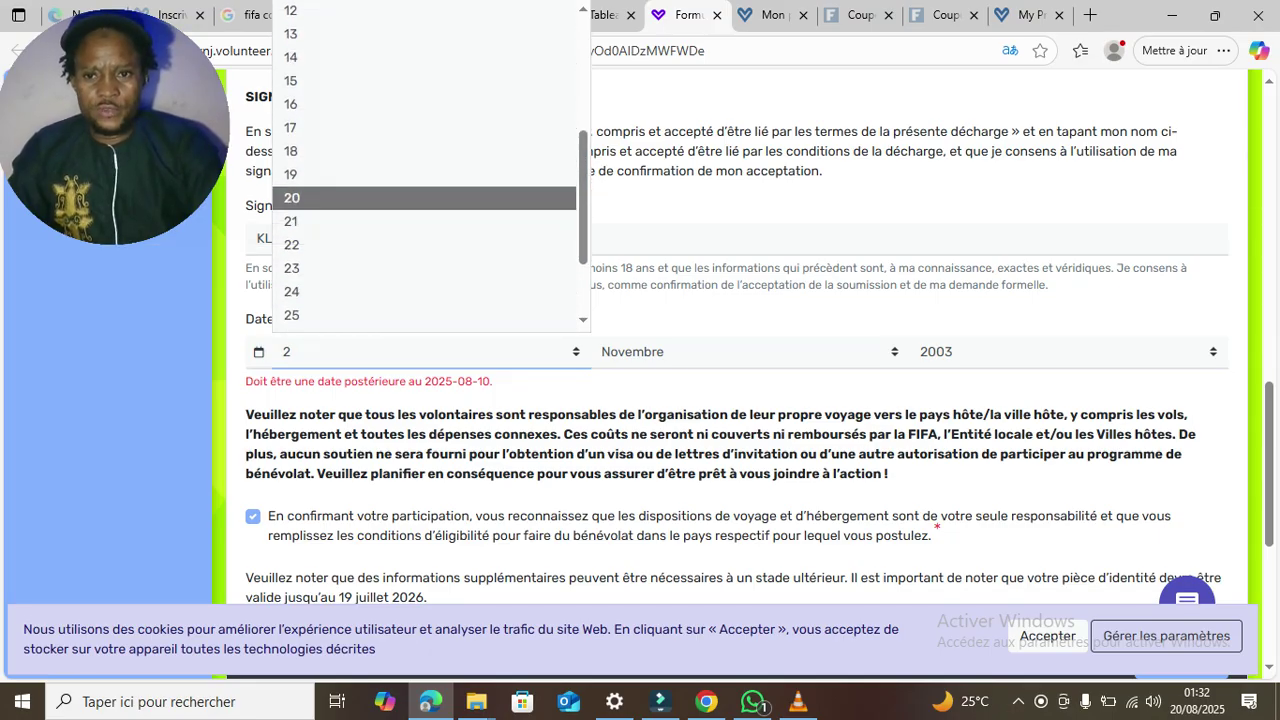
left_click(424, 197)
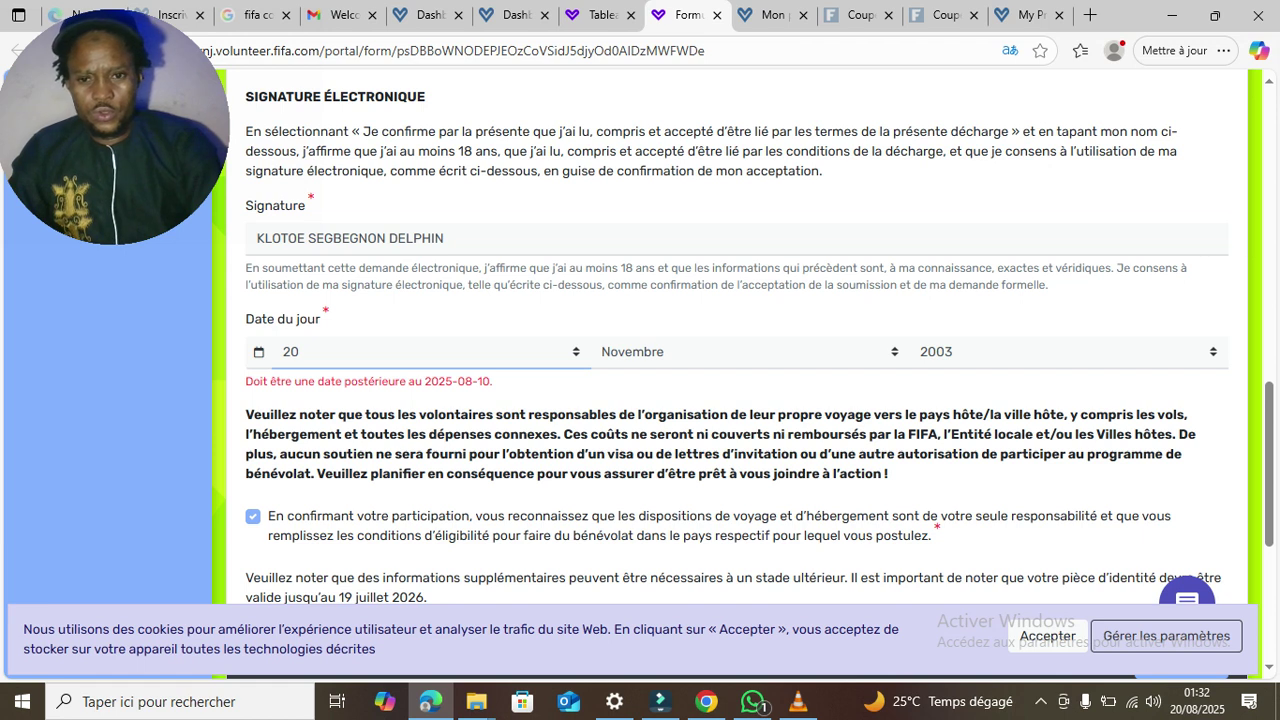
left_click(749, 352)
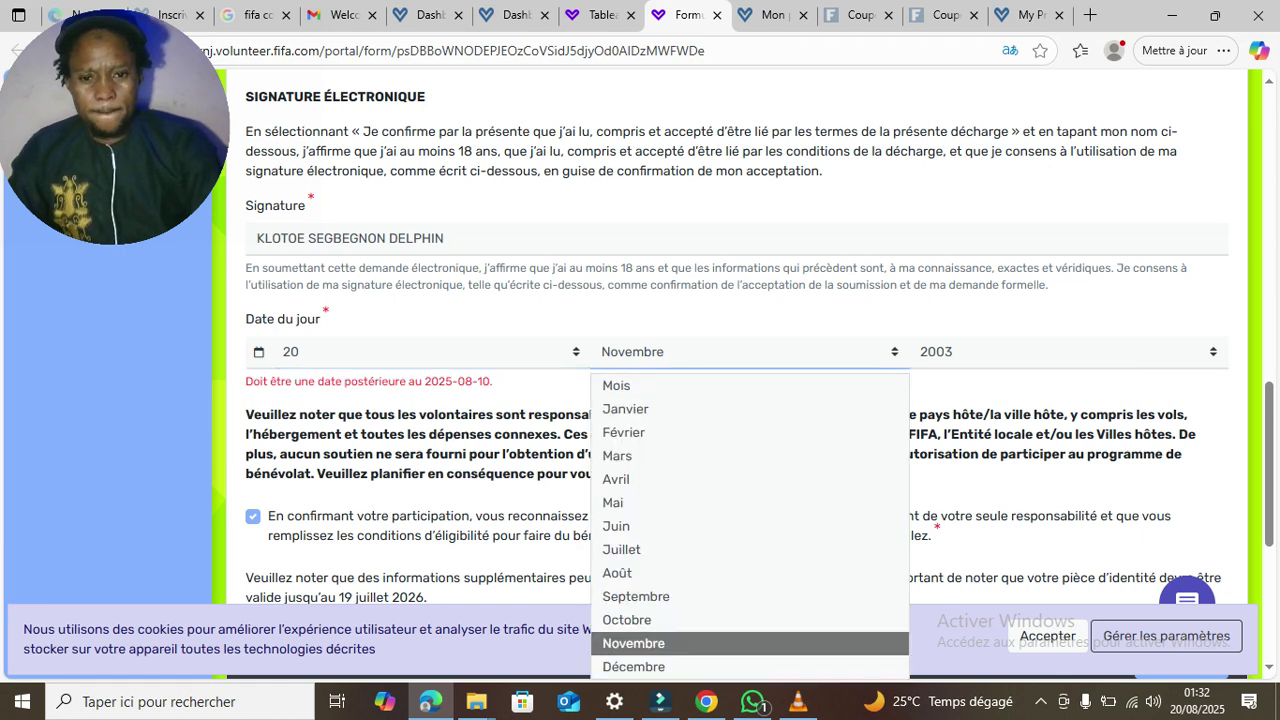
left_click(640, 572)
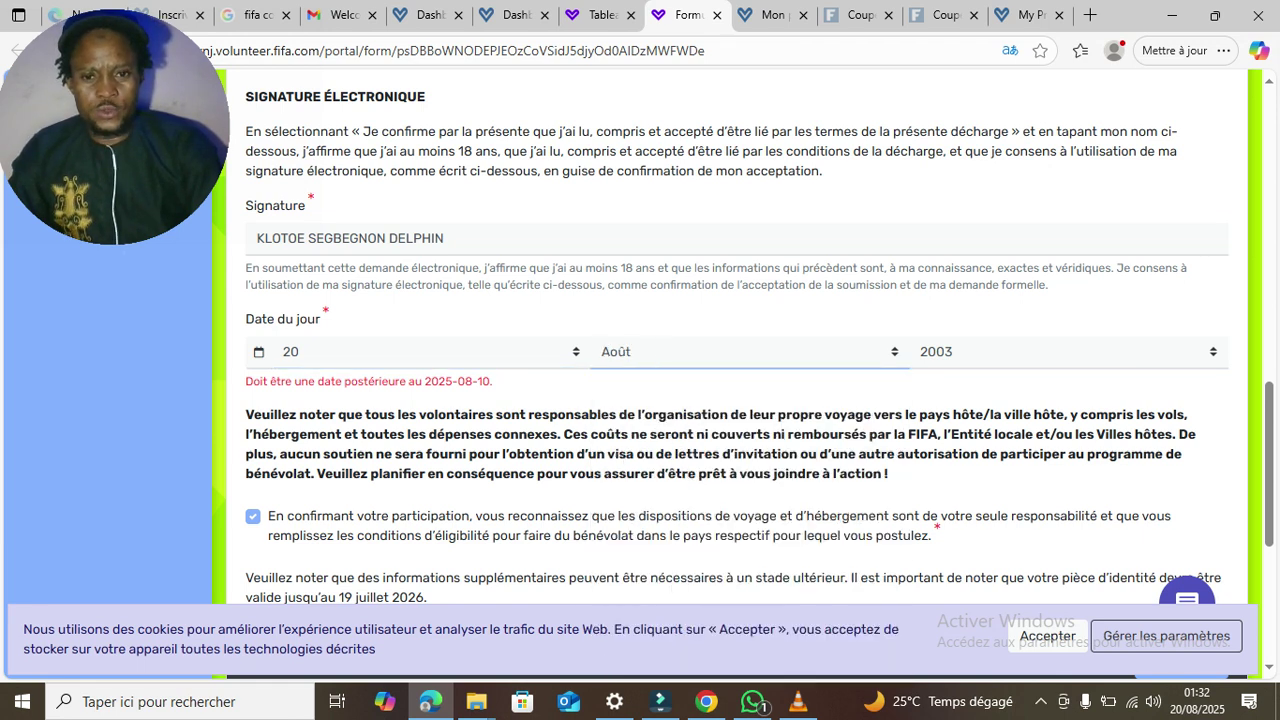
- Set the year to 2025 and resubmit page 1
left_click(1068, 352)
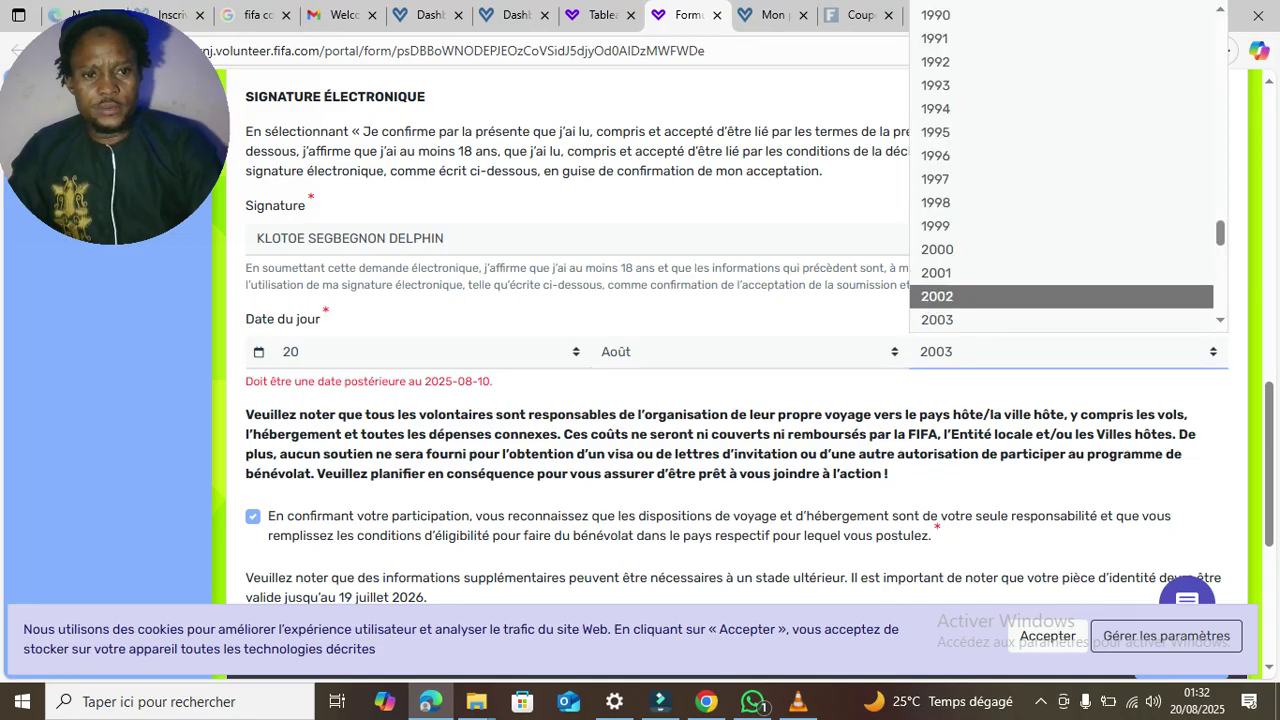
scroll(1060, 316, "down", 1)
scroll(1068, 165, "down", 4)
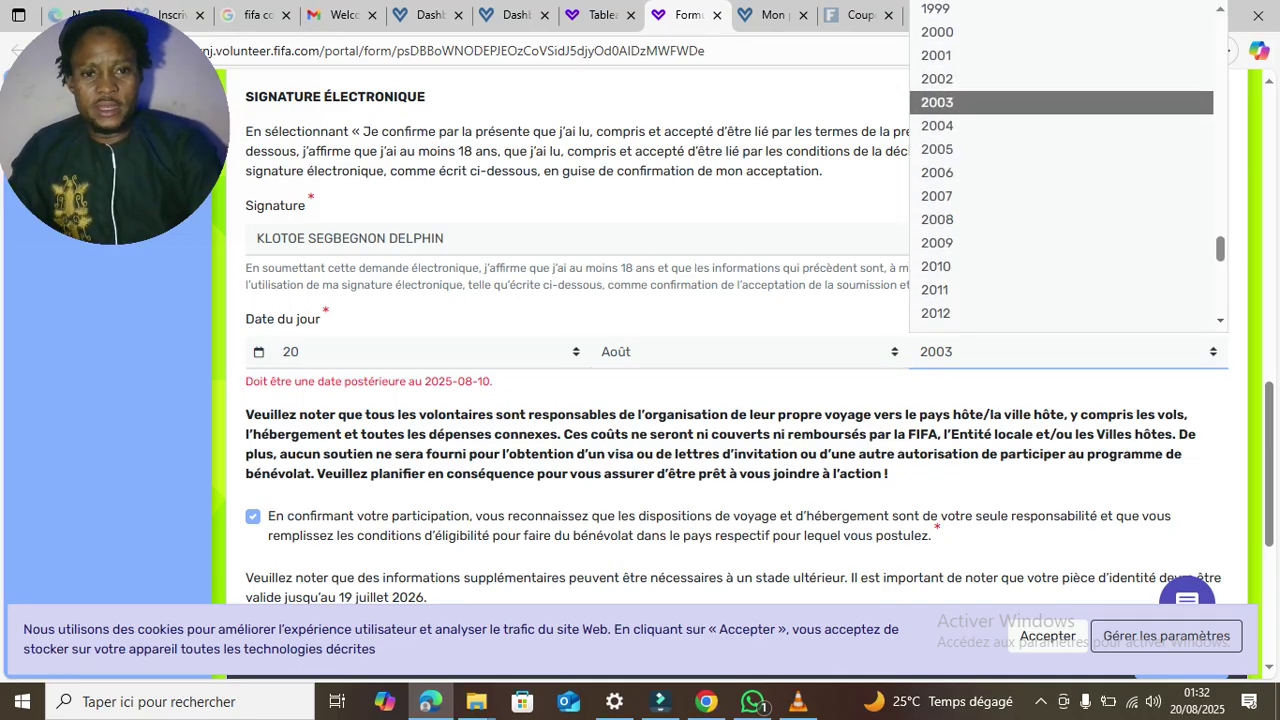
scroll(1068, 165, "down", 1)
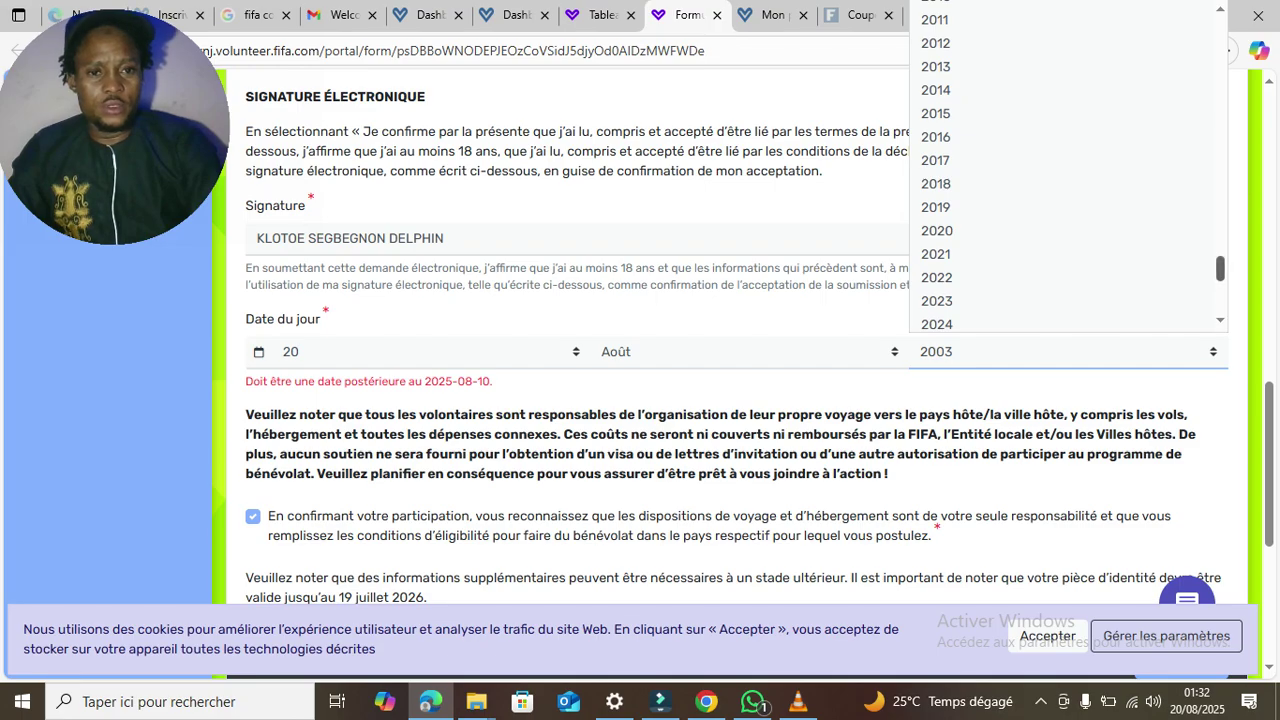
scroll(1068, 200, "down", 1)
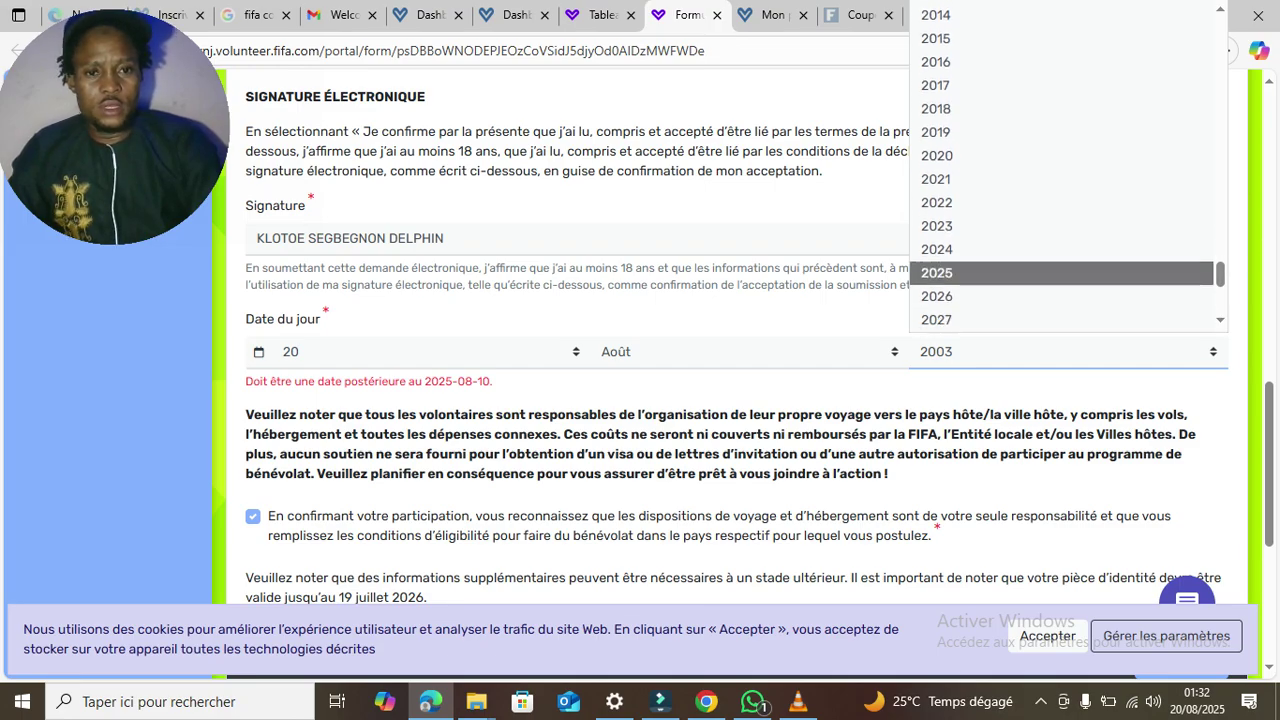
left_click(1068, 272)
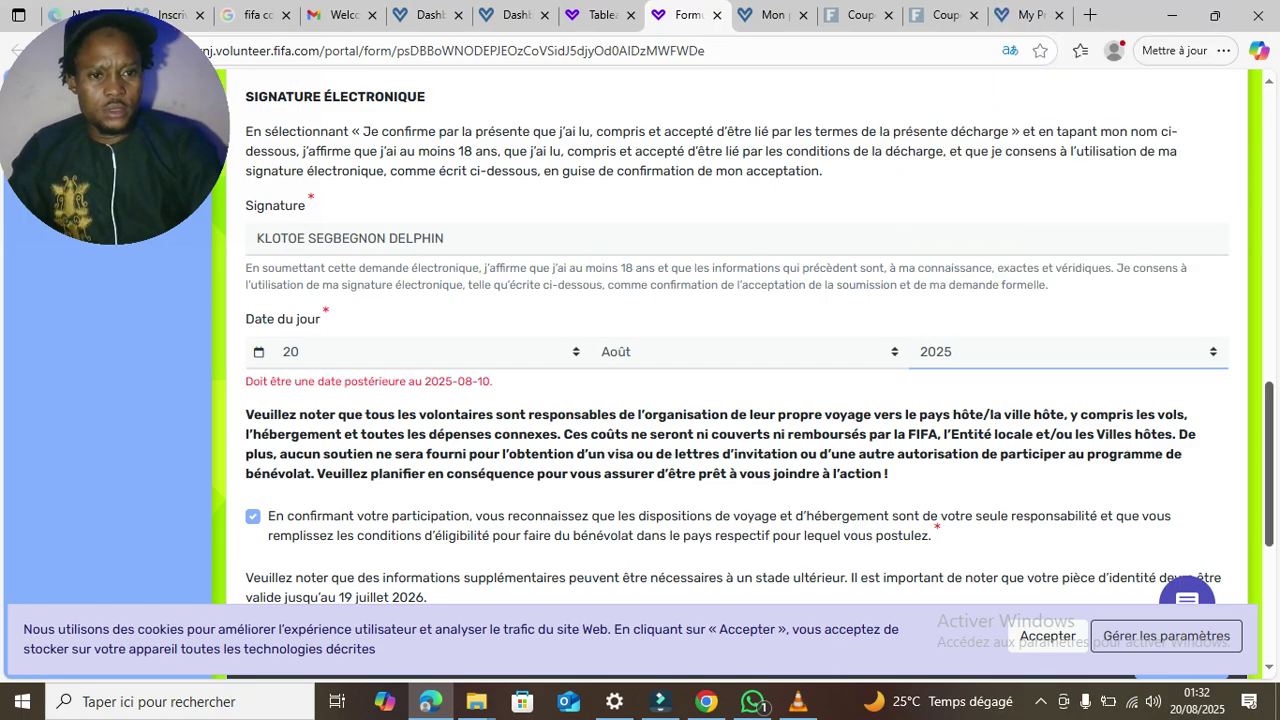
left_click_drag(1269, 464, 1269, 577)
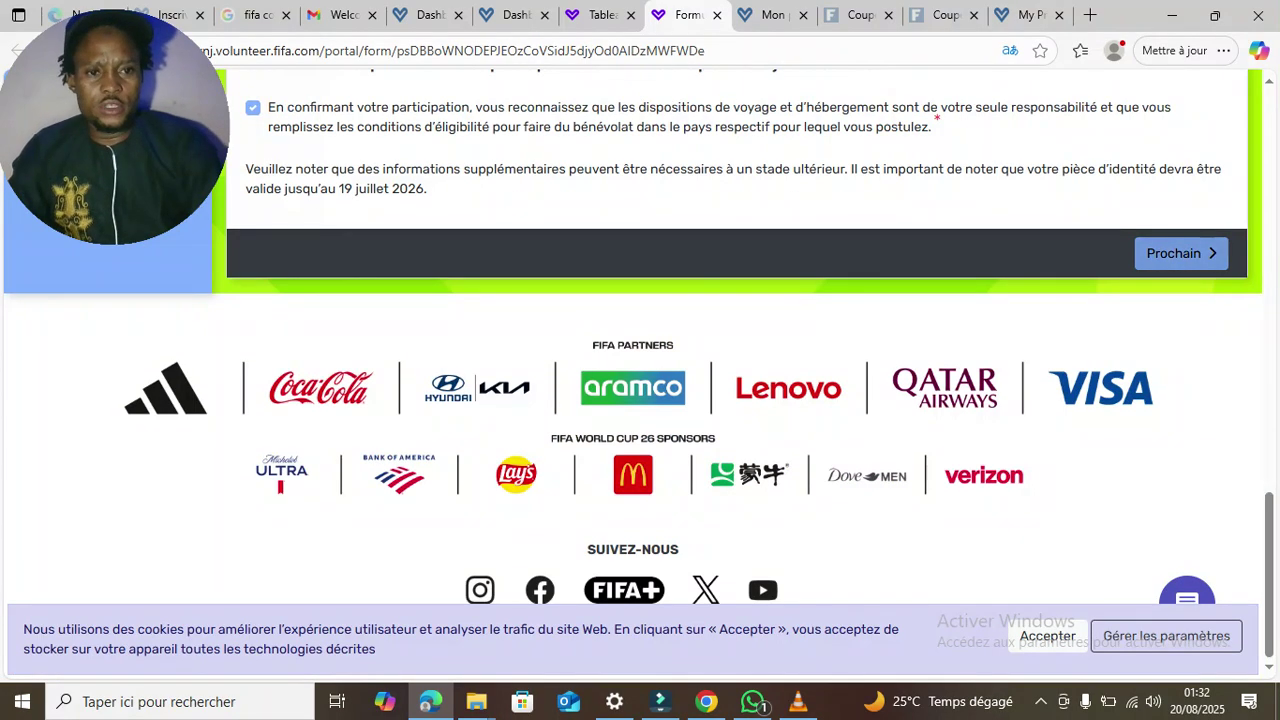
left_click(1180, 253)
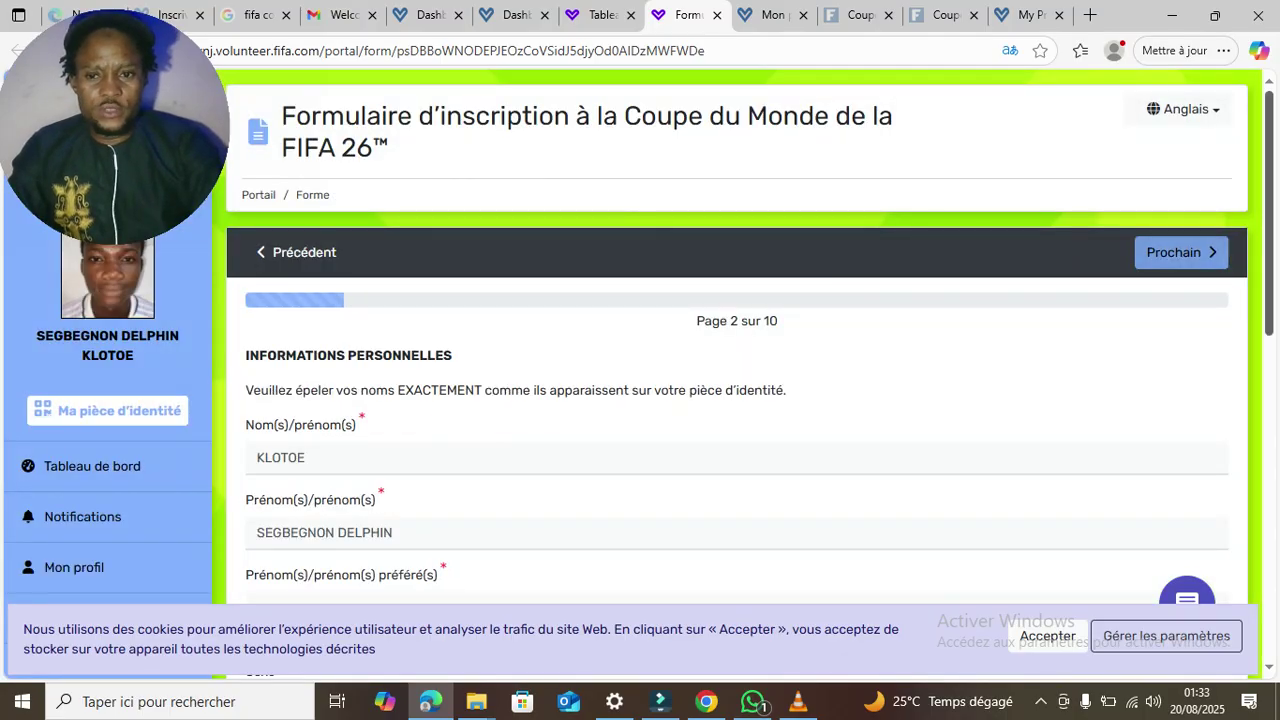
- Copy the first names into Prénom(s) préféré(s) and choose Mâle as the sex
scroll(737, 400, "down", 3)
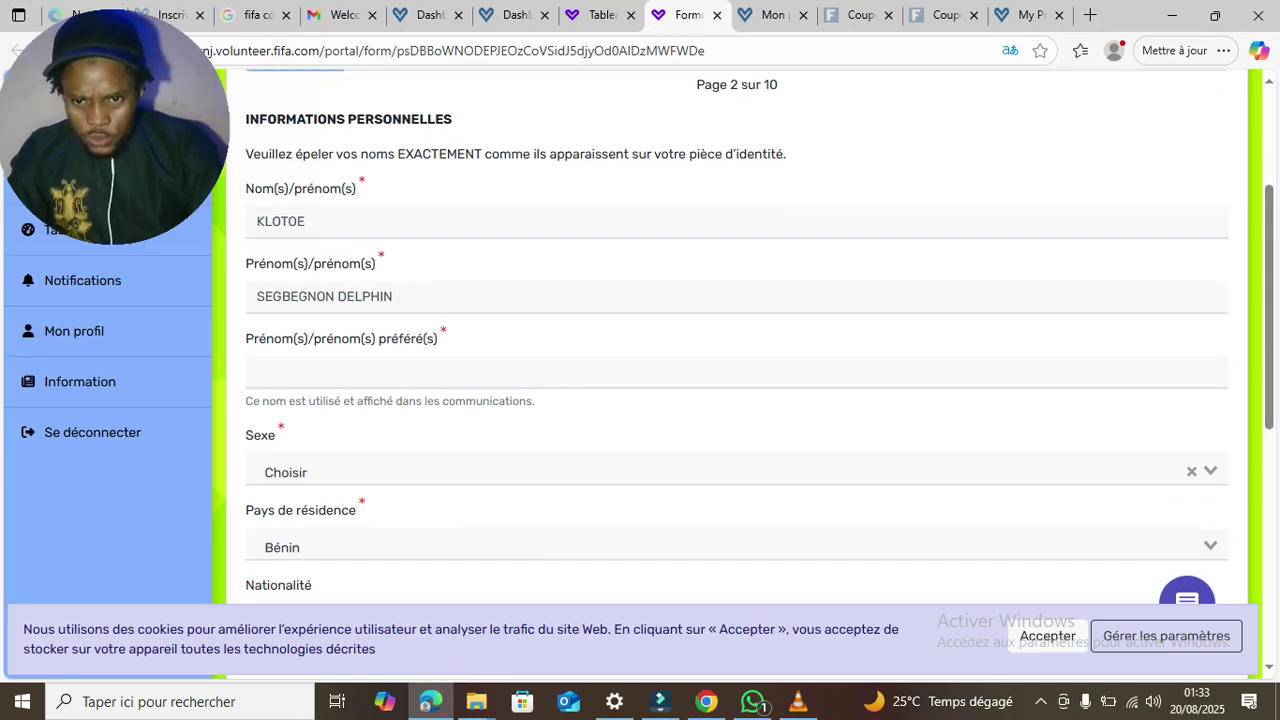
left_click_drag(395, 297, 256, 297)
key("ctrl+c")
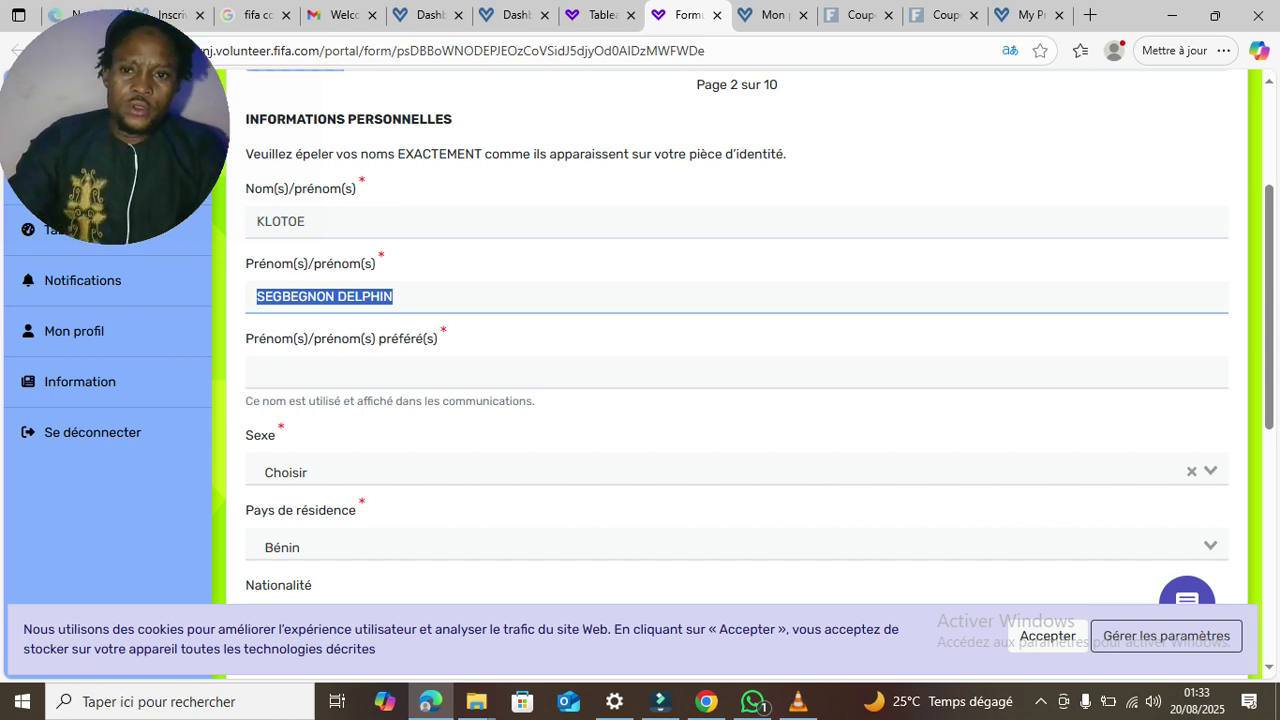
left_click(262, 372)
key("ctrl+v")
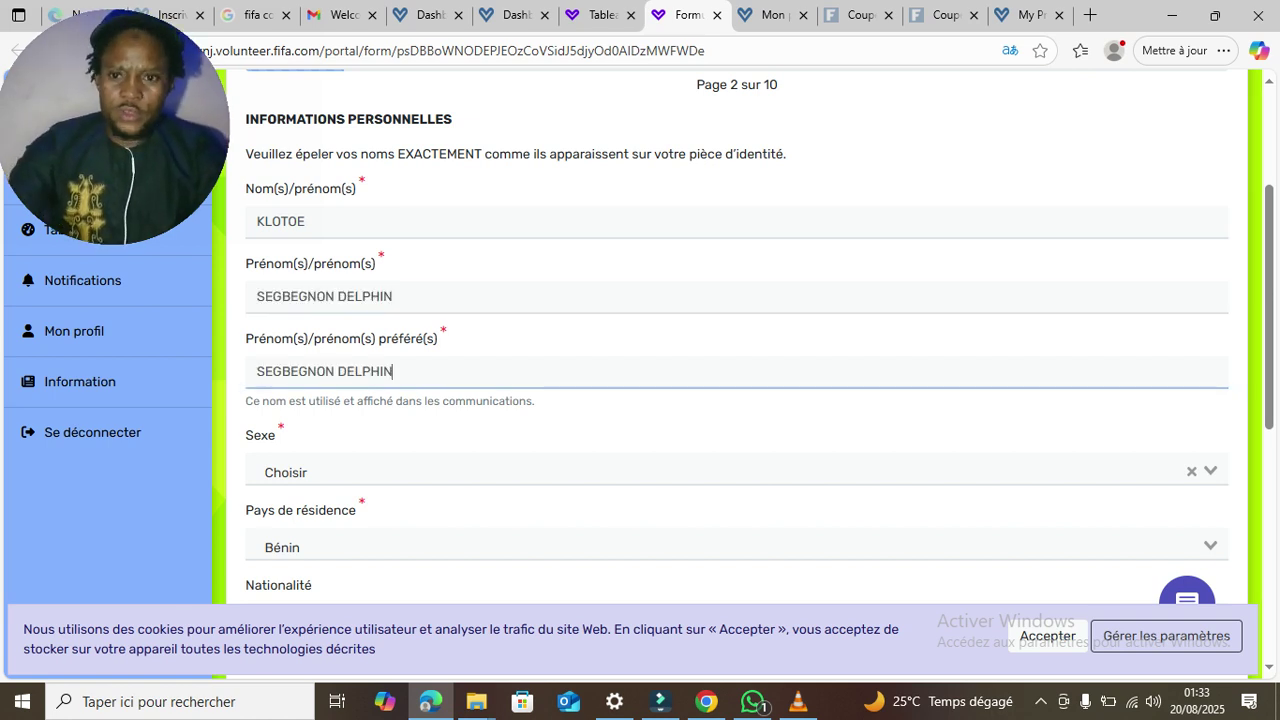
key("Tab")
key("Down")
key("Down")
key("Down")
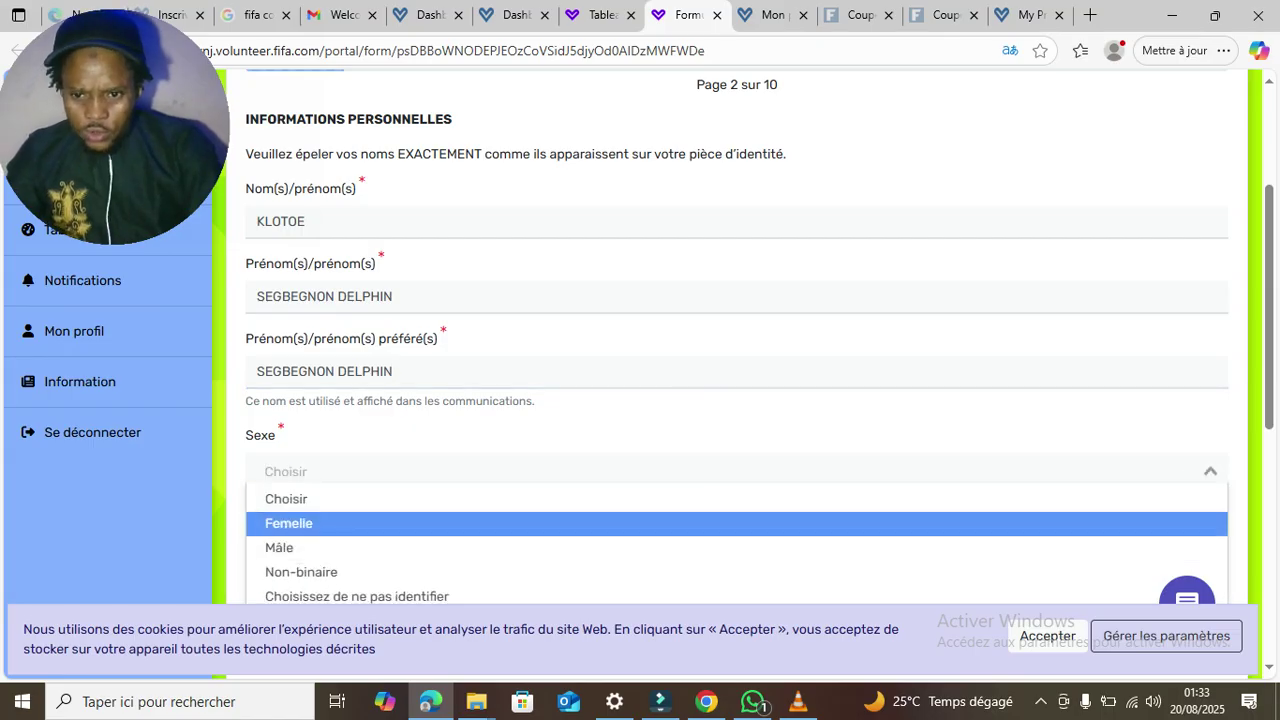
key("Return")
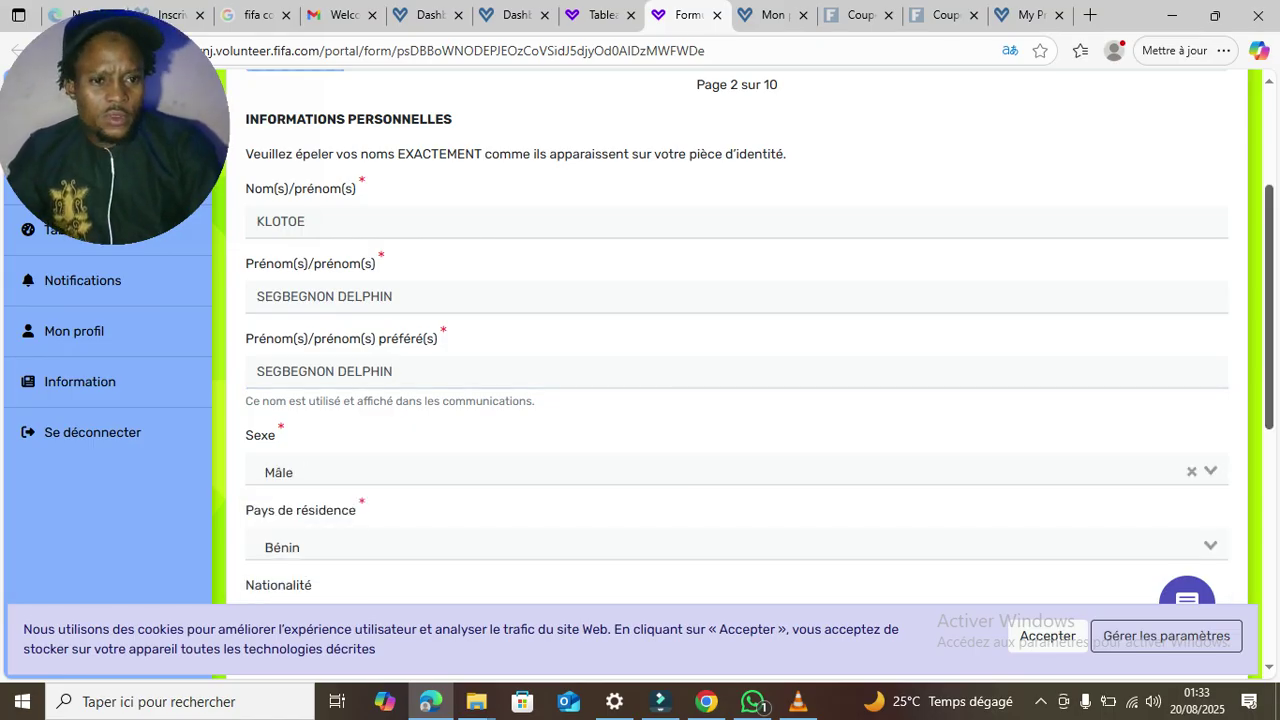
- Set nationality to Bénin and ethnicity to 'Noir, Afro-Américain ou afro-descendant', then go to page 3
scroll(640, 366, "down", 2)
scroll(640, 366, "down", 1)
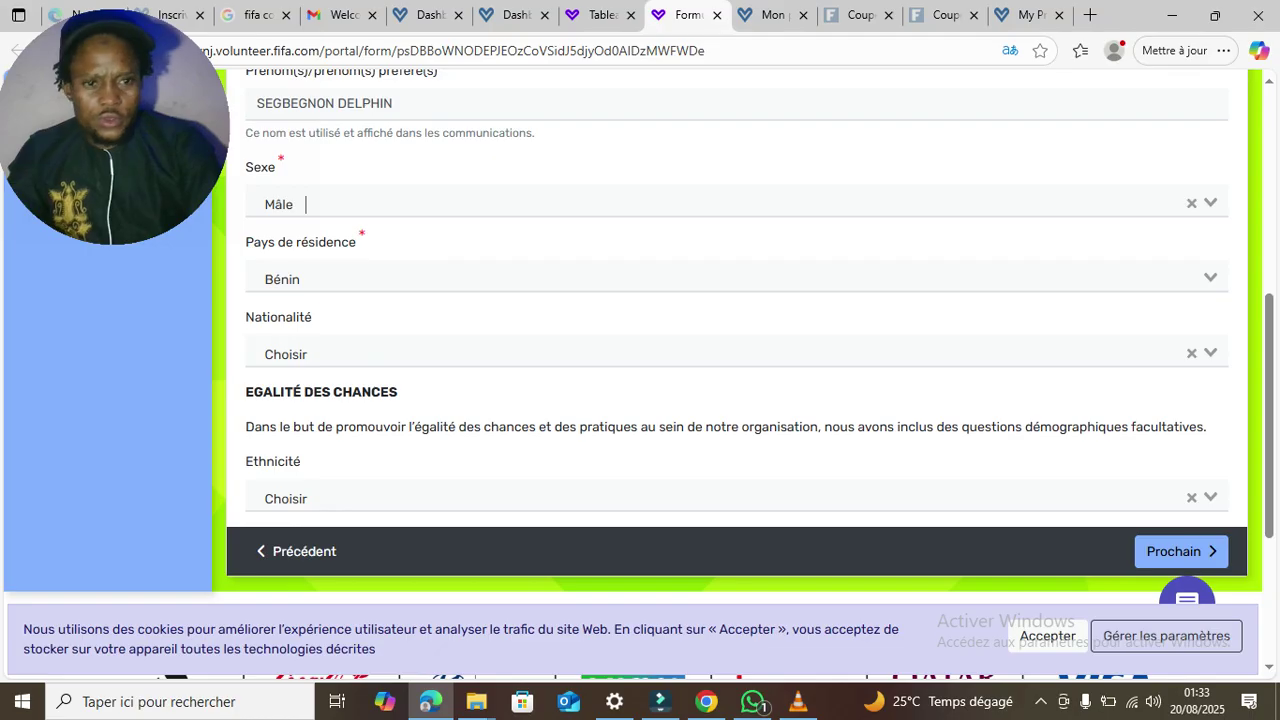
left_click(736, 354)
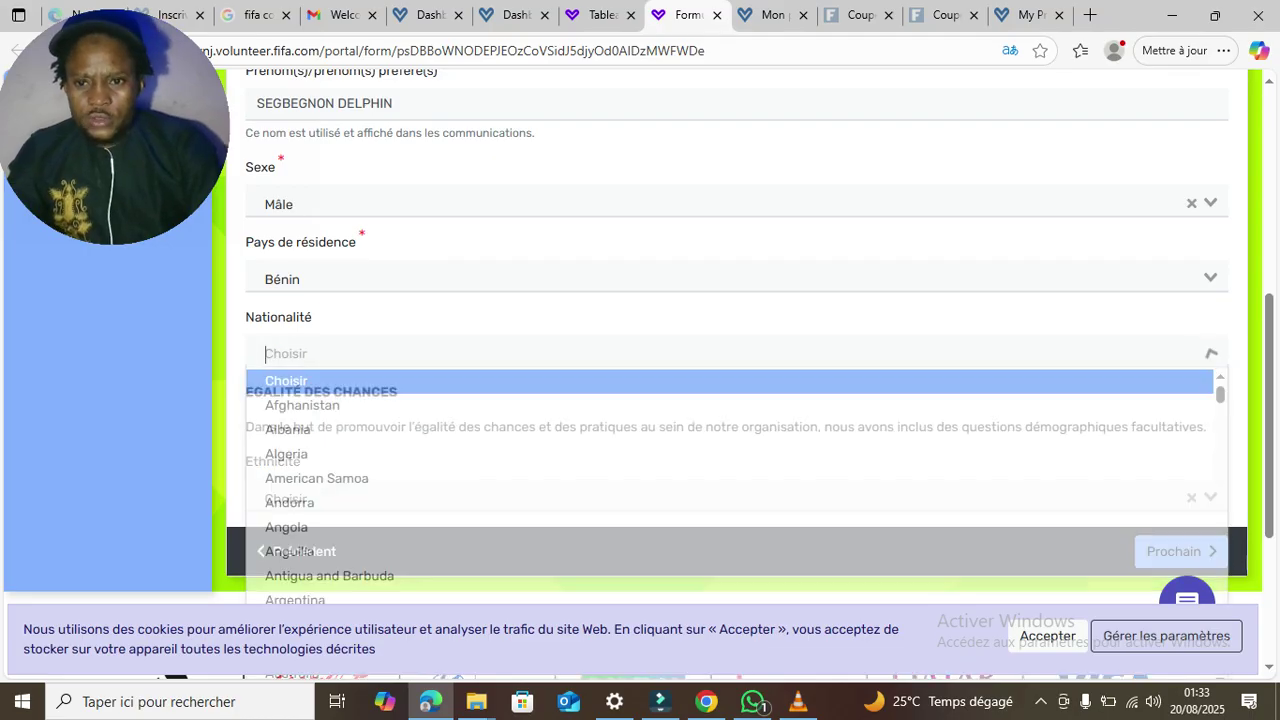
type("BE")
key("Down")
key("Down")
key("Down")
key("Down")
key("Up")
key("Return")
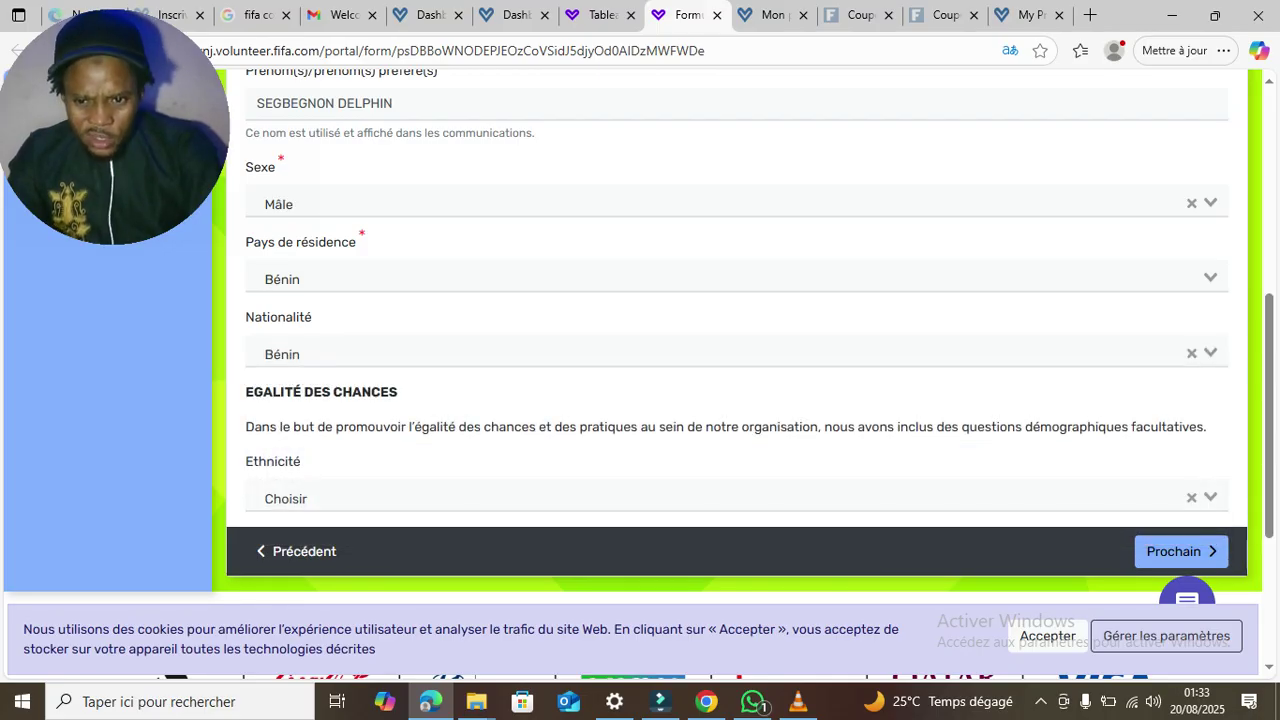
left_click(736, 498)
key("Down")
key("Down")
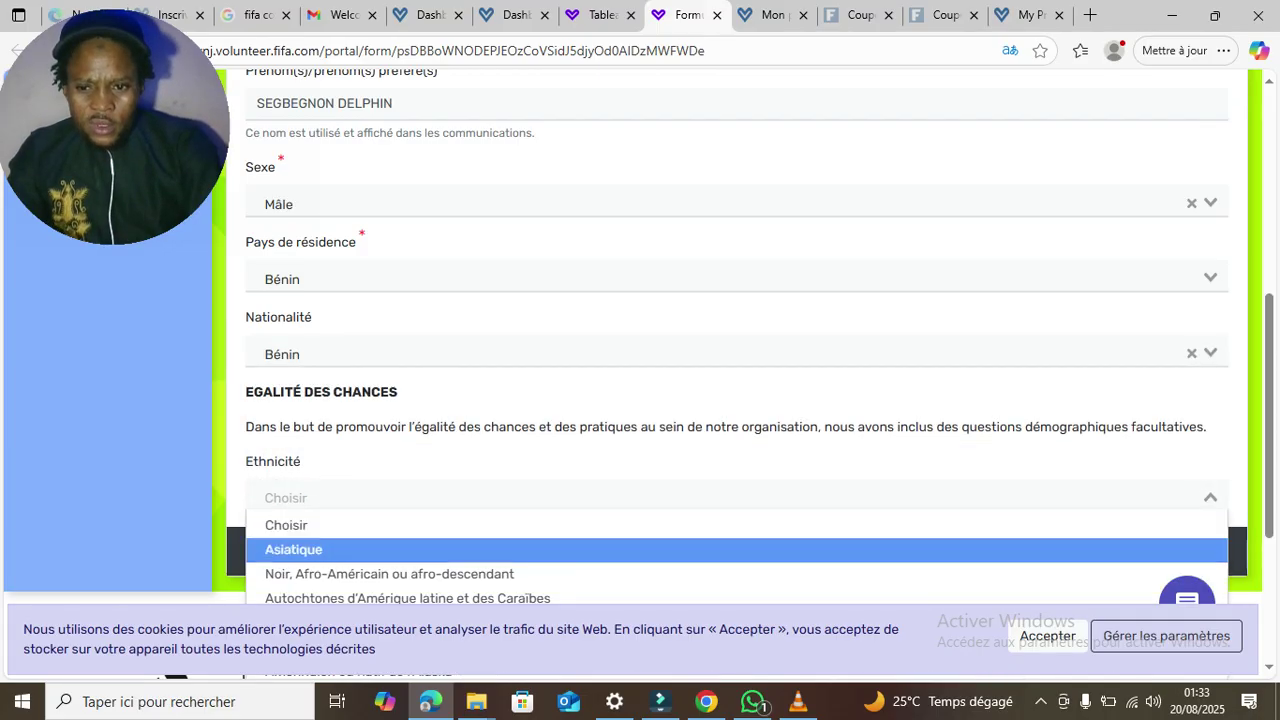
key("Return")
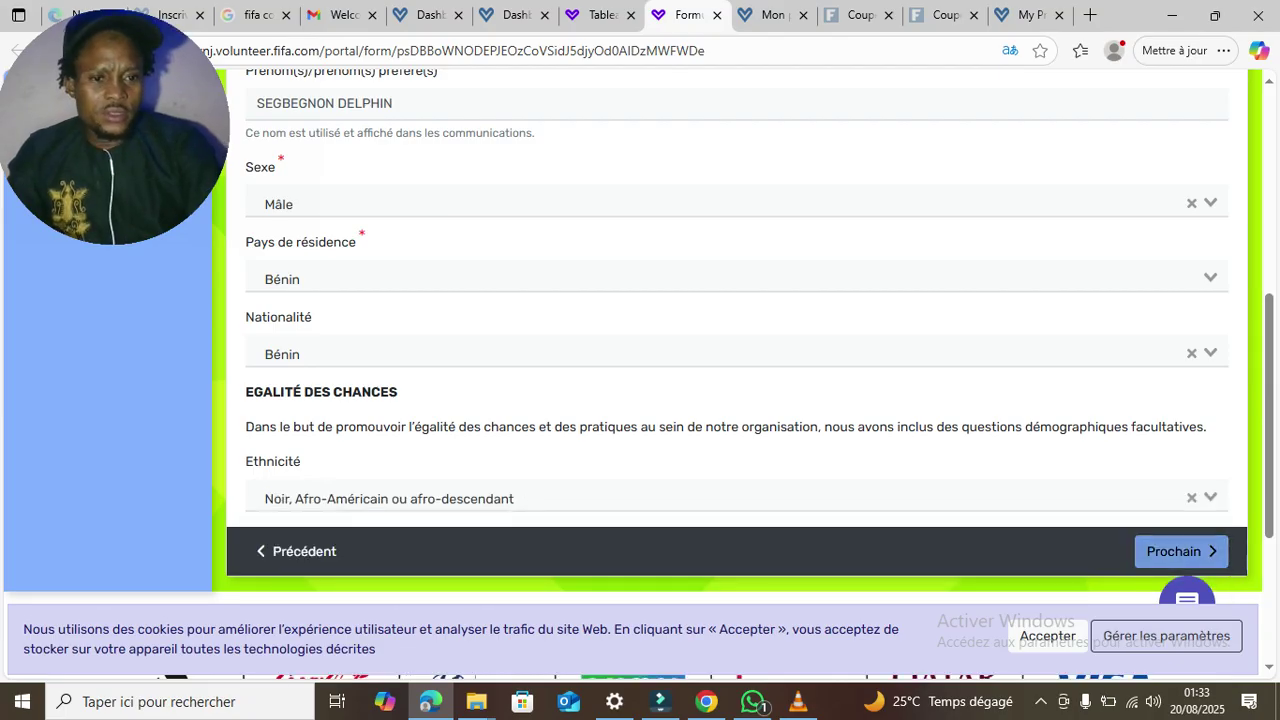
left_click(1181, 551)
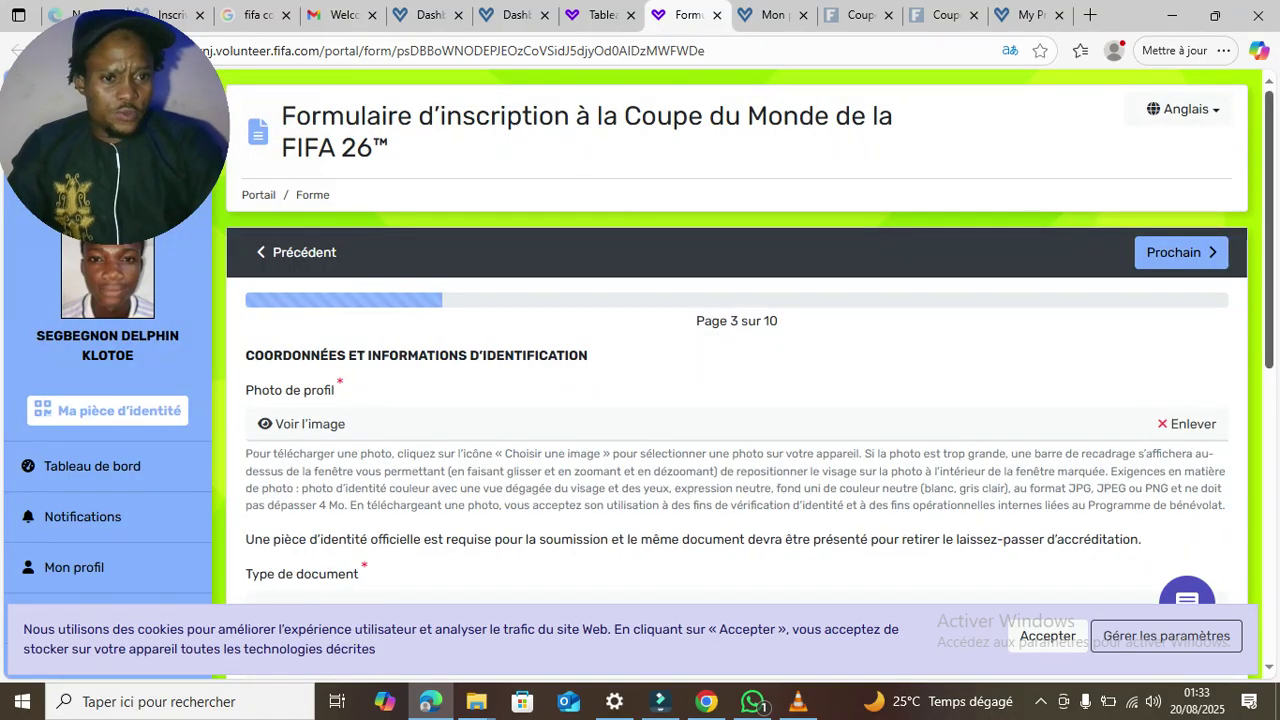
- Preview the uploaded profile photo, then close the preview
scroll(640, 337, "down", 1)
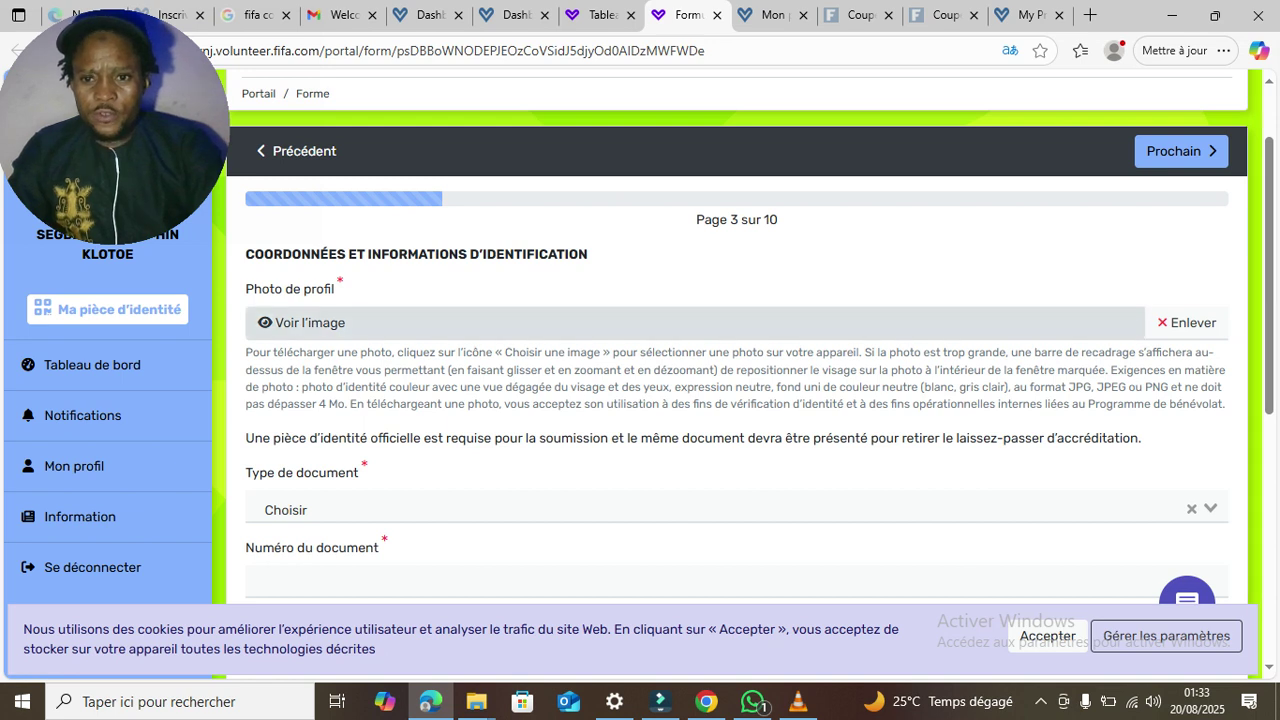
left_click(310, 323)
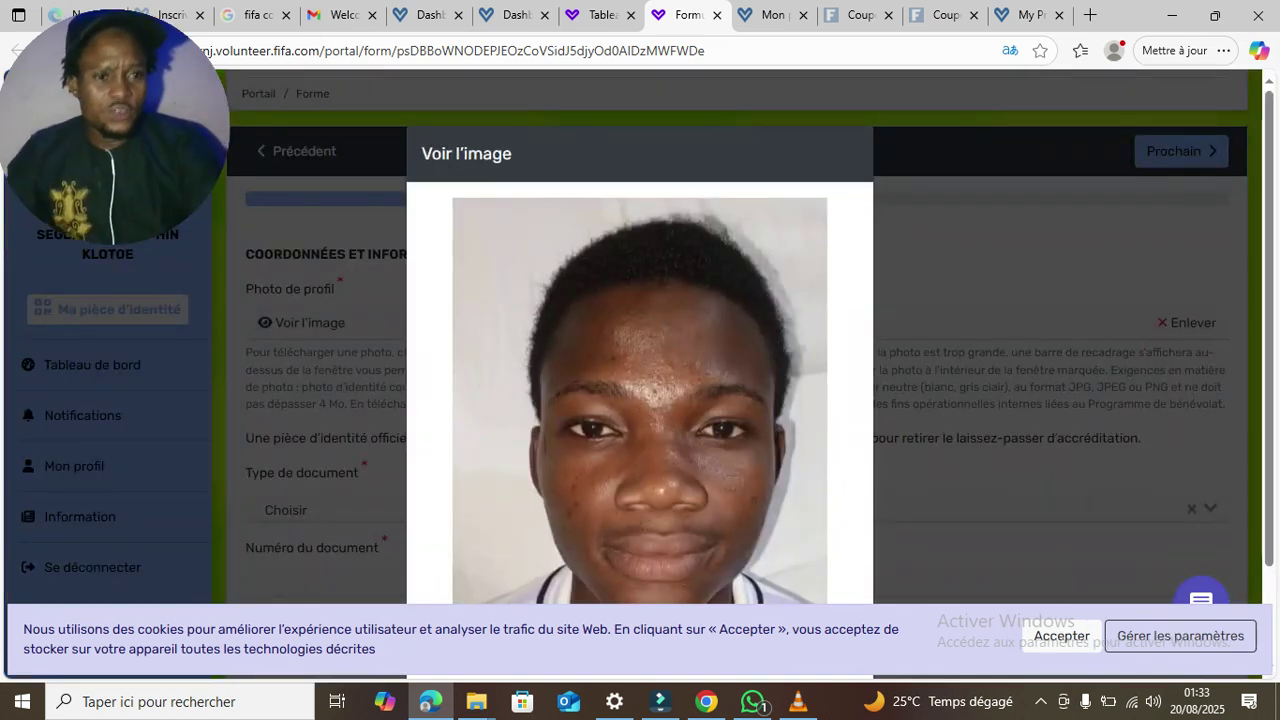
scroll(640, 380, "down", 2)
left_click(824, 593)
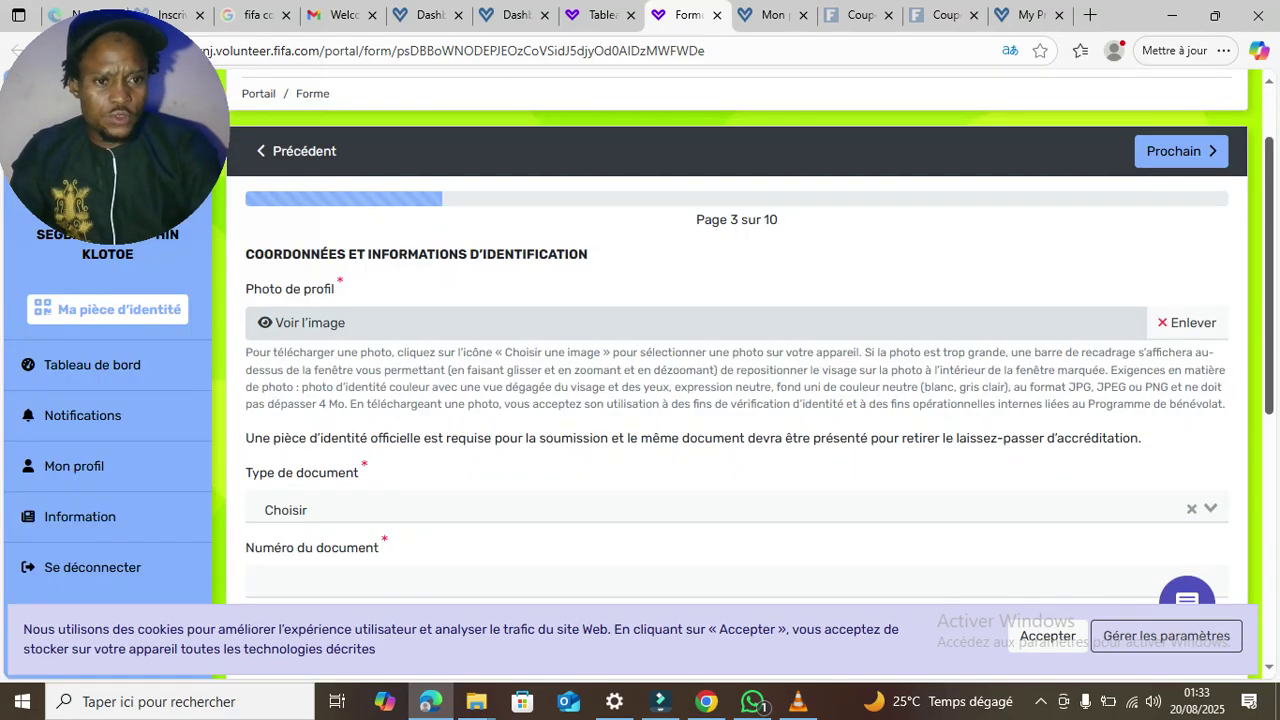
- Browse the Type de document options and highlight Passeport
scroll(737, 380, "down", 2)
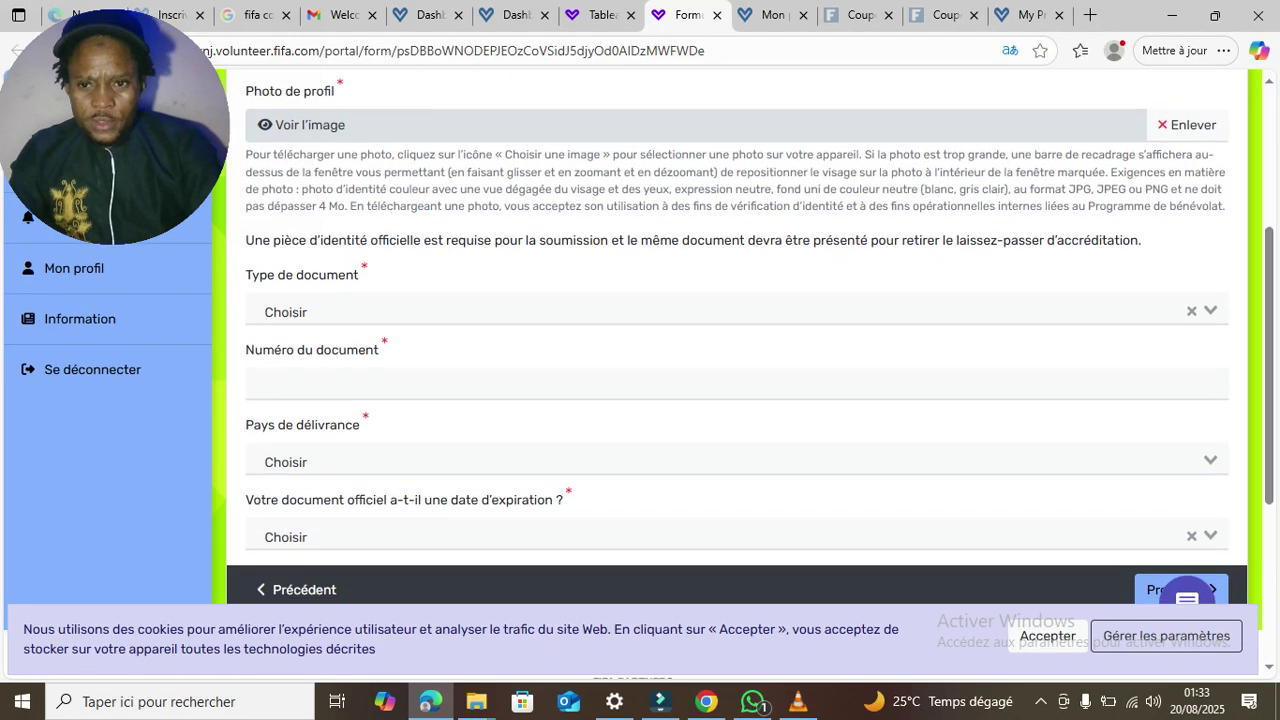
left_click(345, 311)
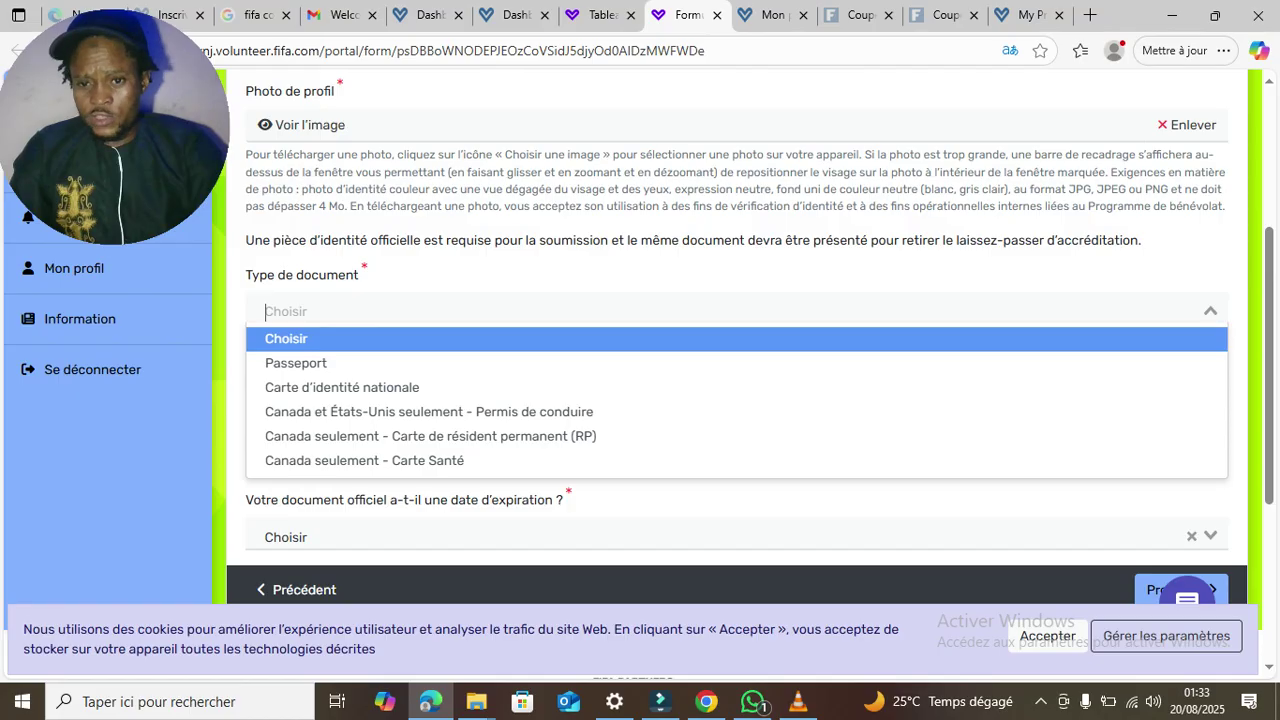
key("Down")
key("Down")
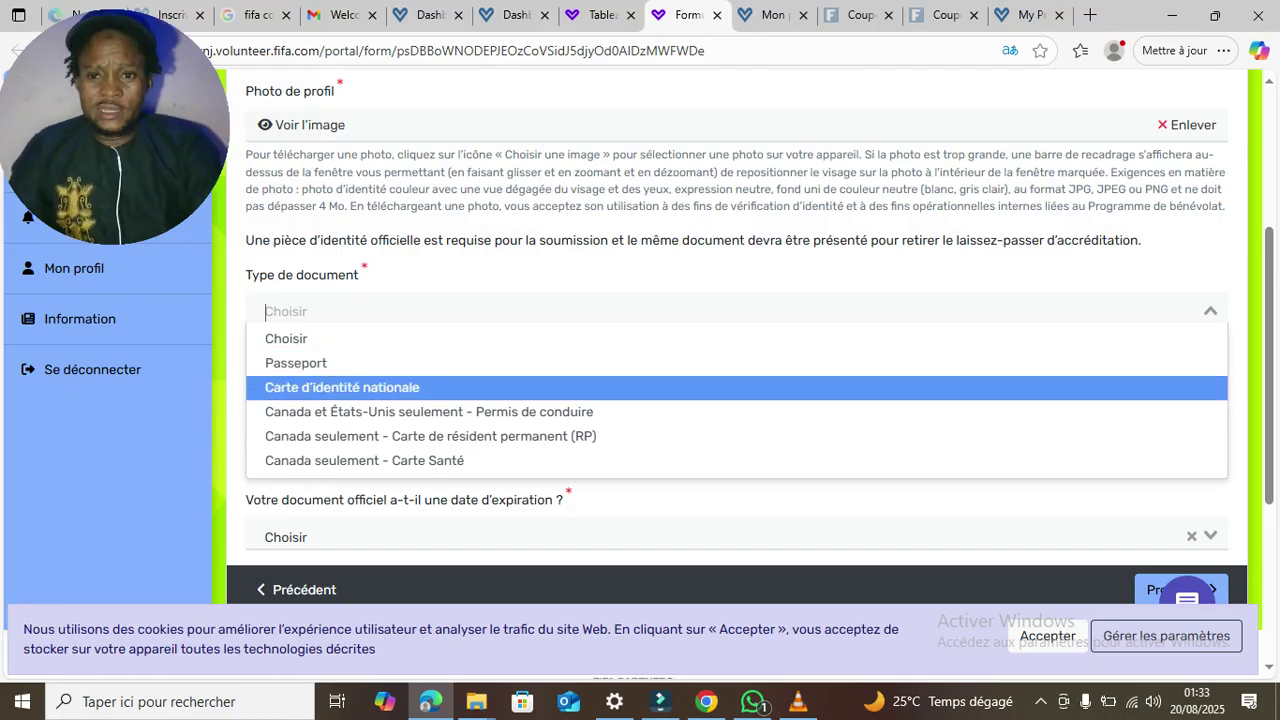
key("Down")
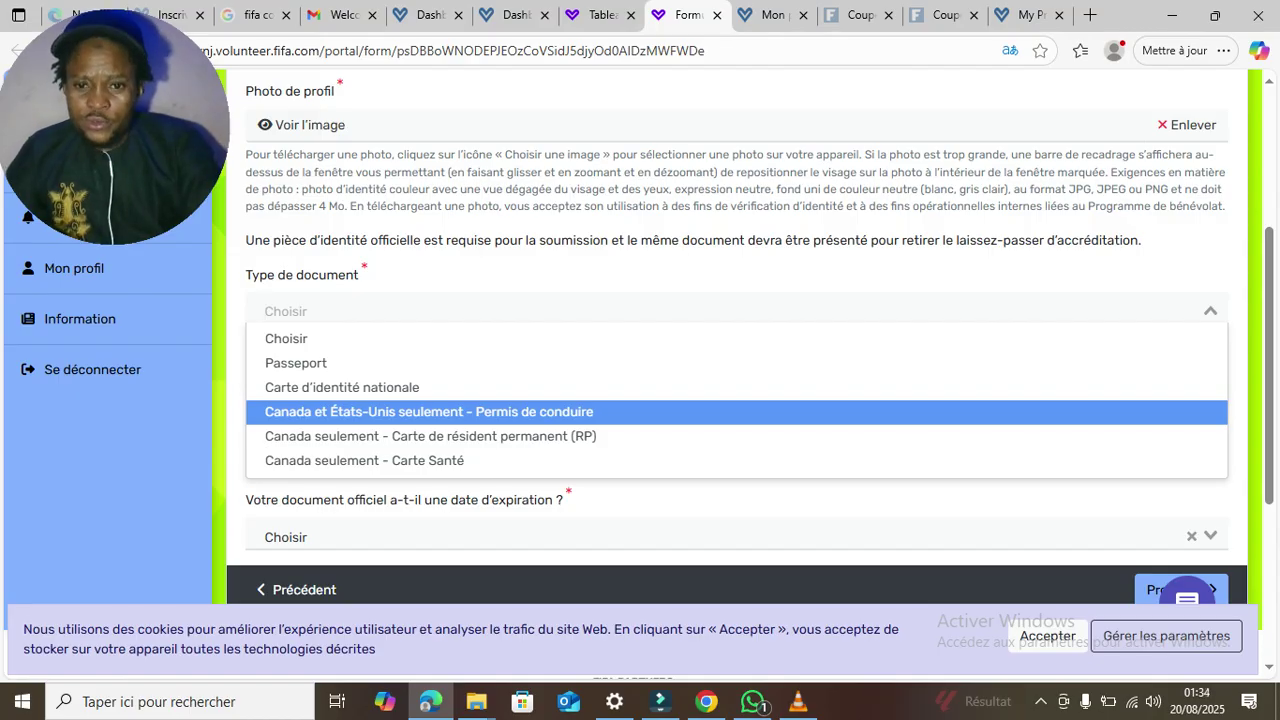
key("Down")
key("Down")
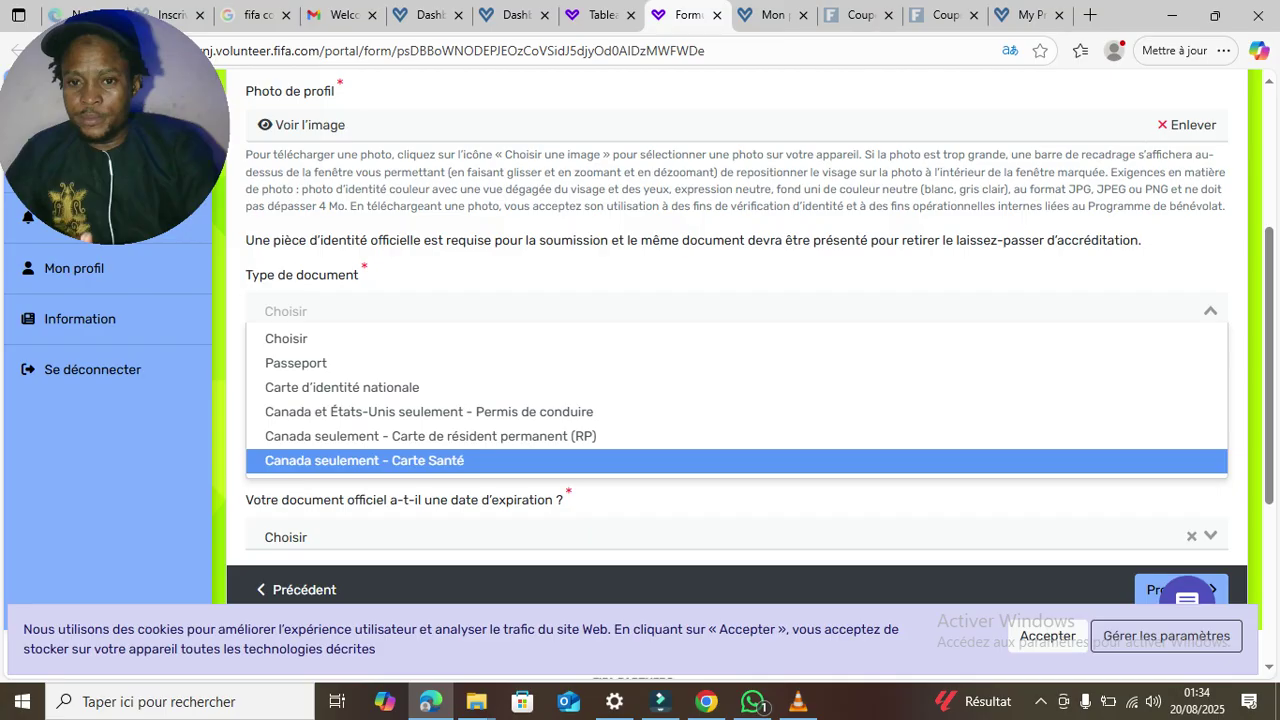
key("Up")
key("Up")
key("Up")
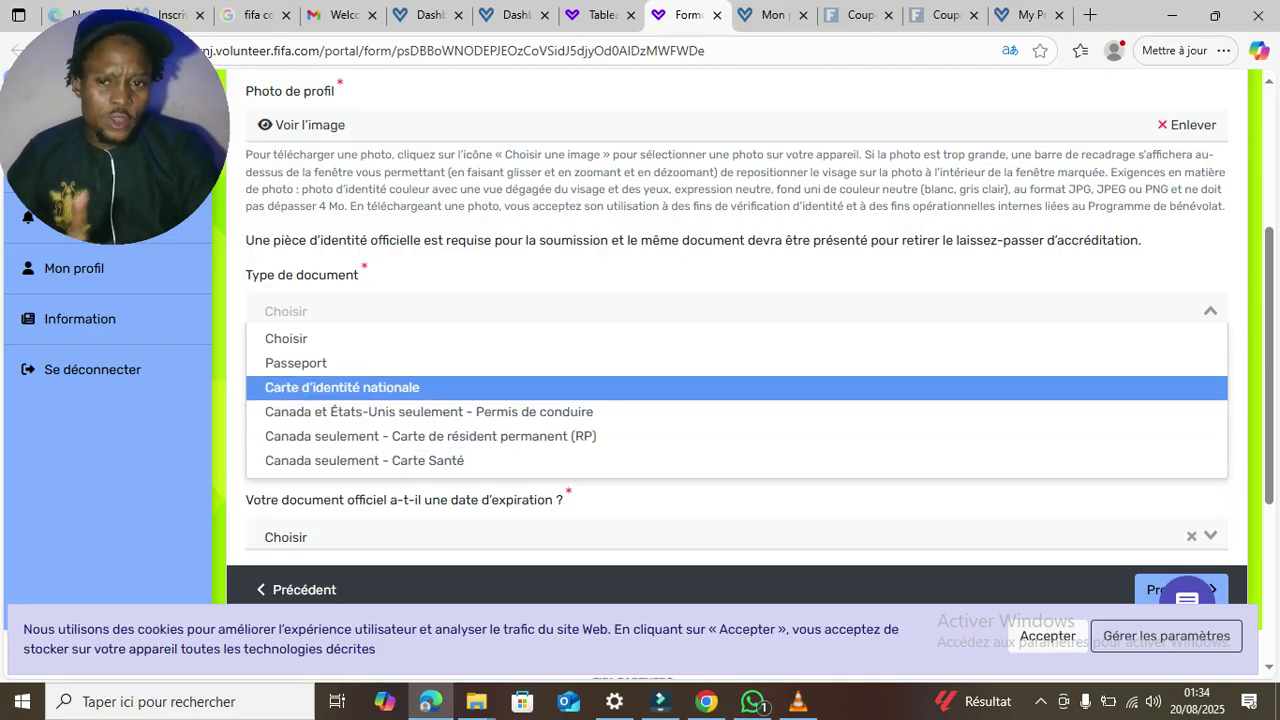
key("Up")
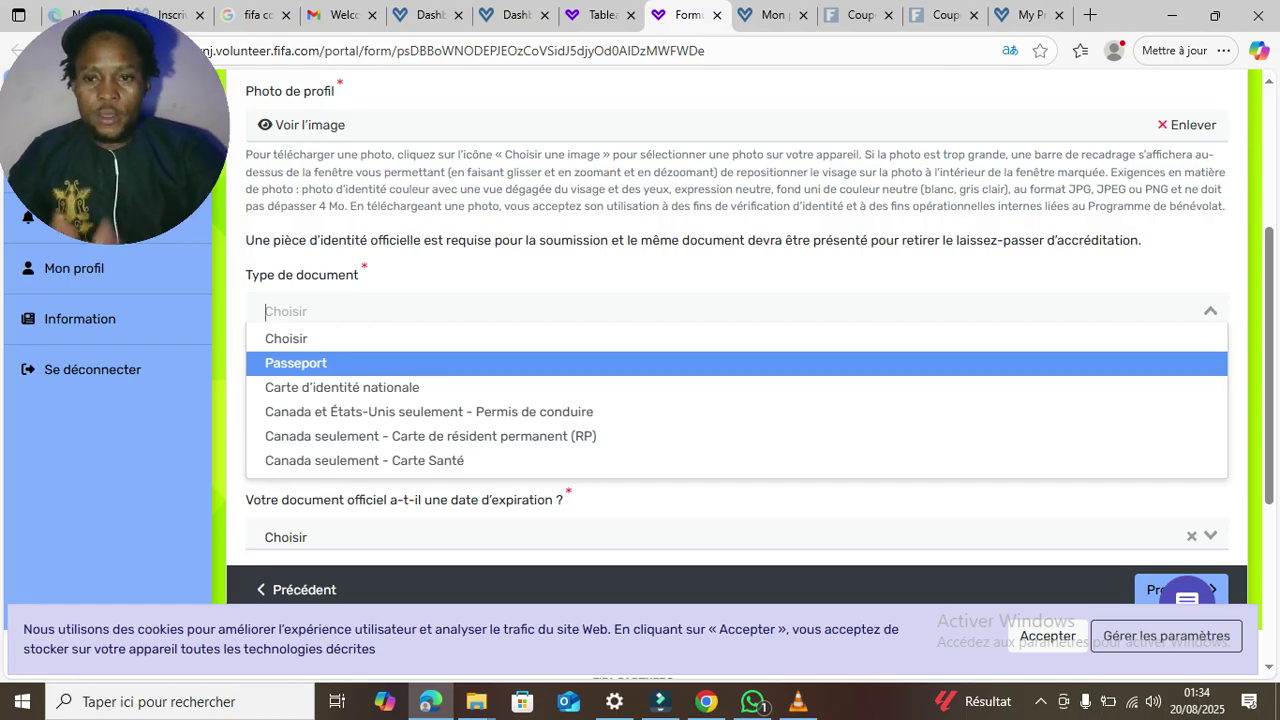
- Choose Passeport, enter the passport number, and set the issuing country to Bénin
key("Return")
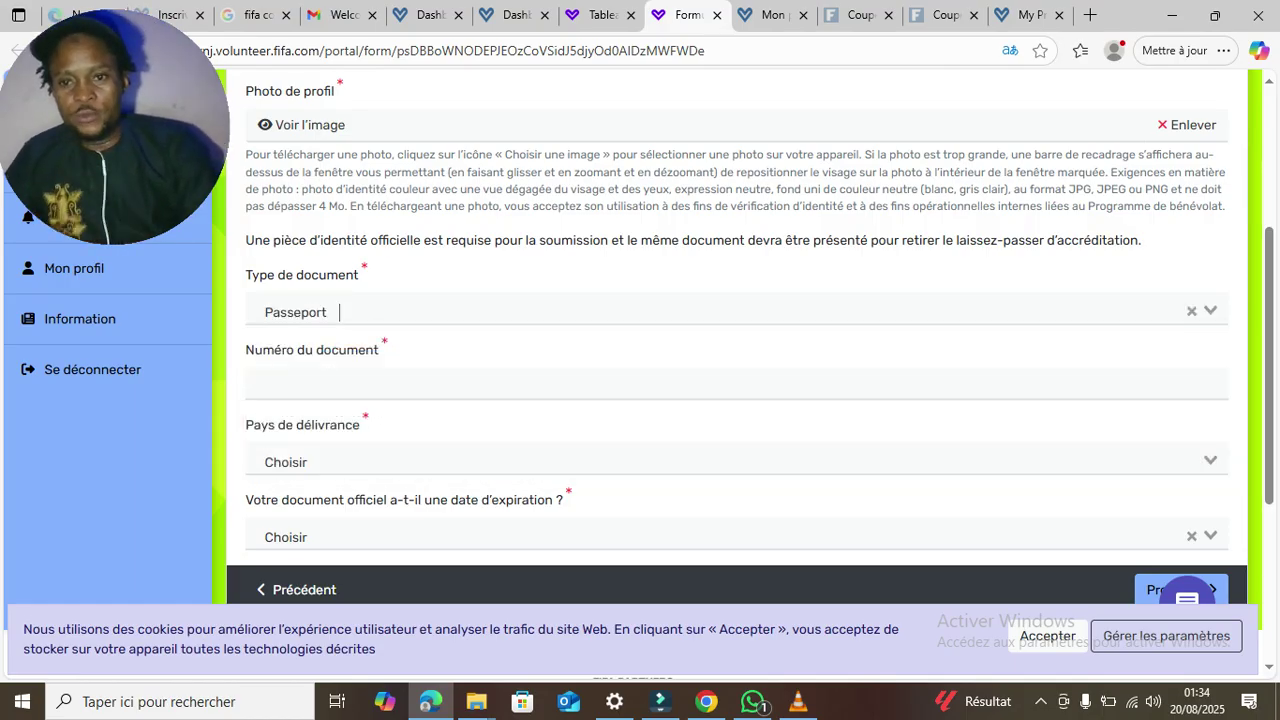
left_click(737, 382)
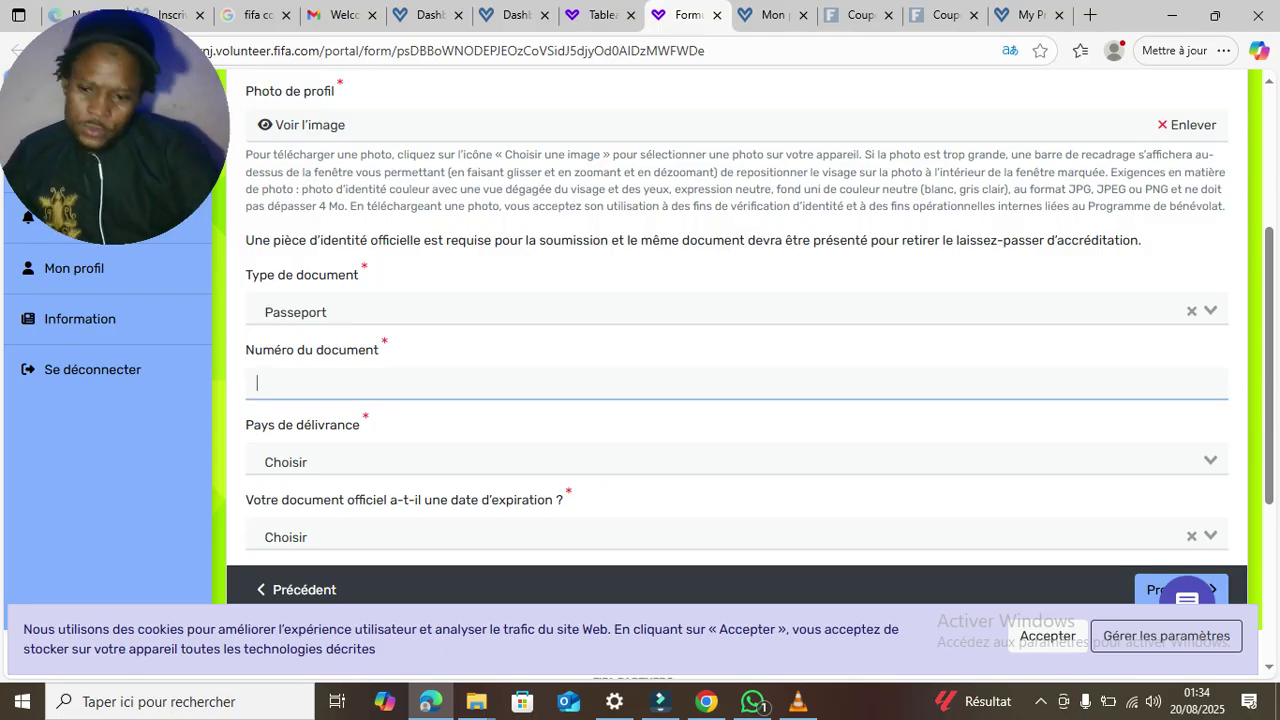
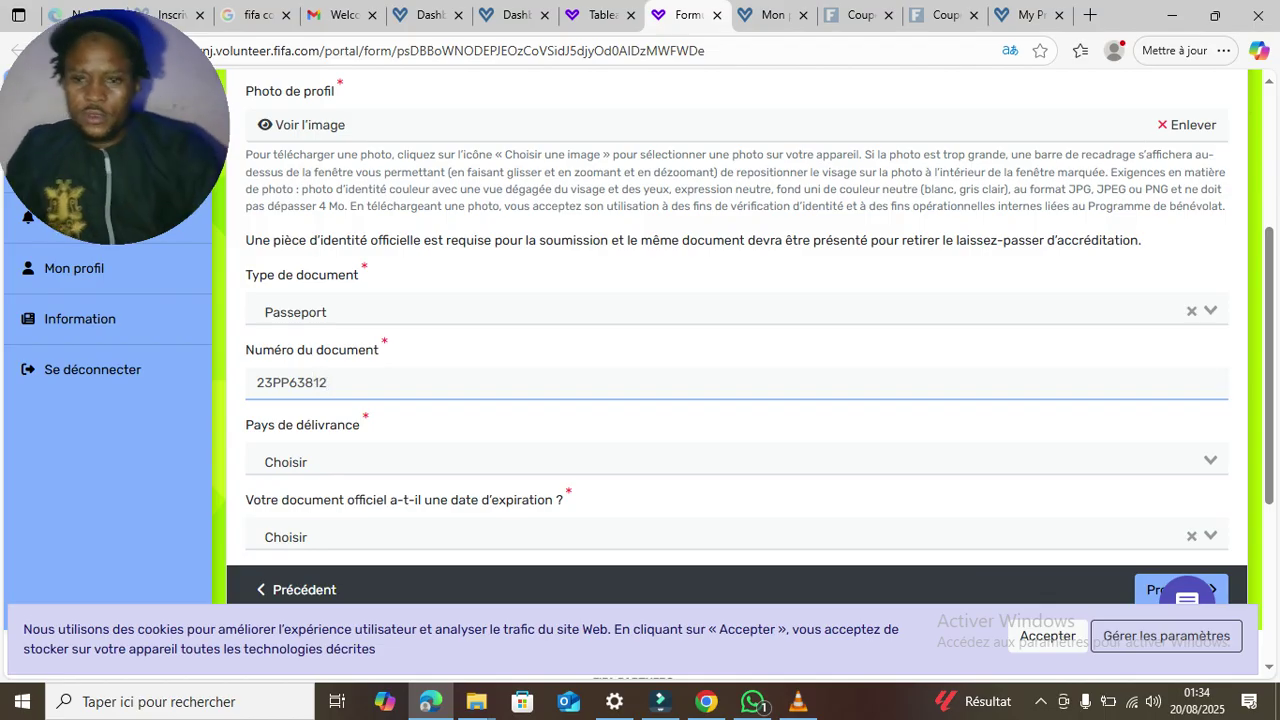
key("Tab")
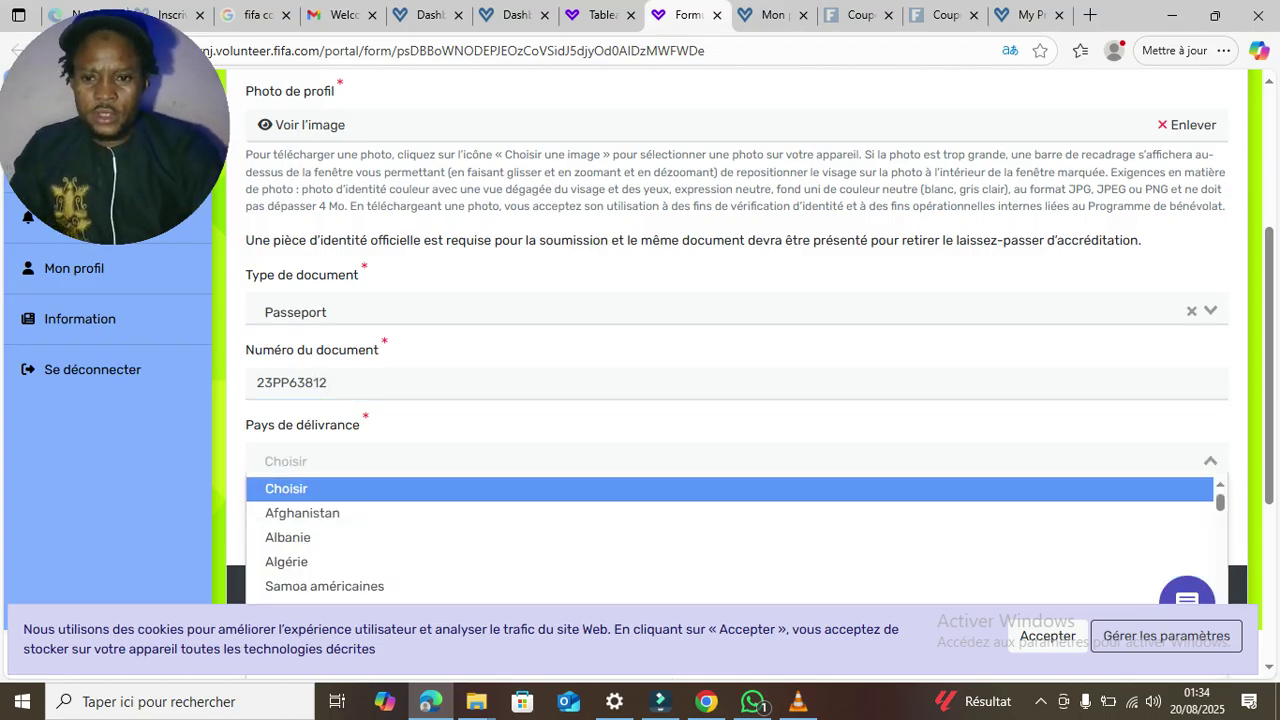
type("BE")
key("Down")
key("Down")
key("Down")
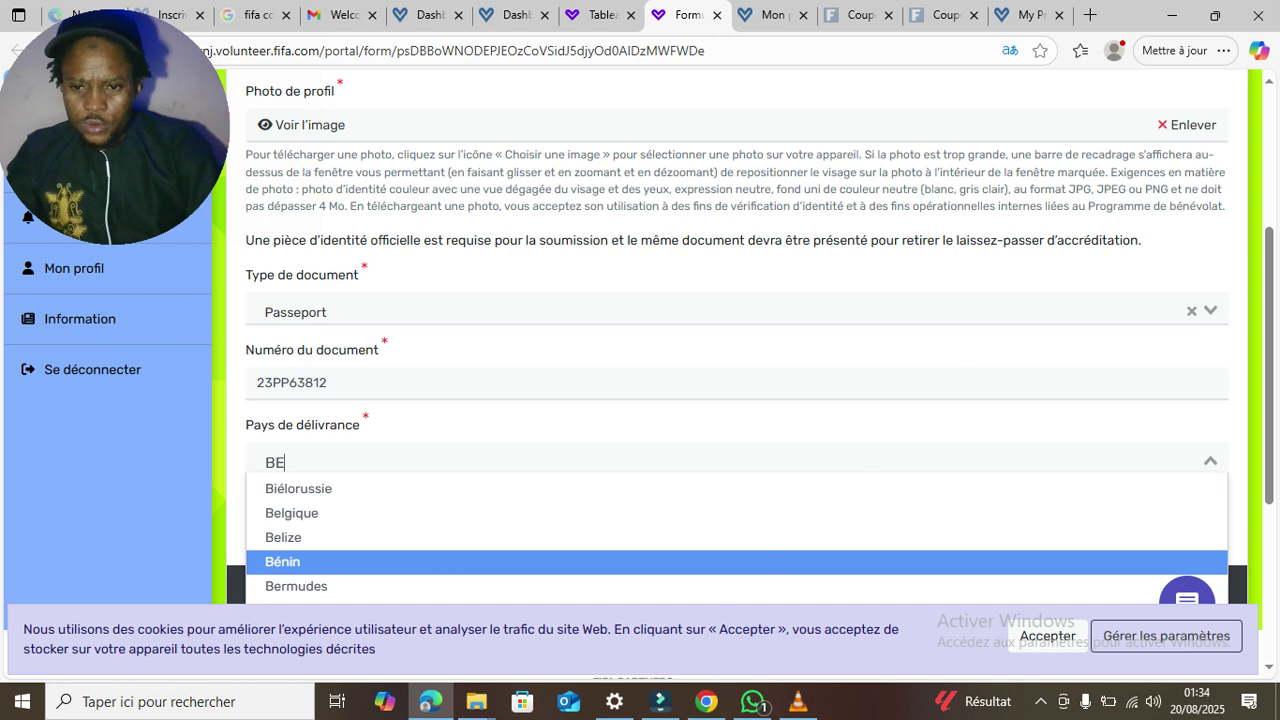
key("Return")
scroll(640, 400, "down", 2)
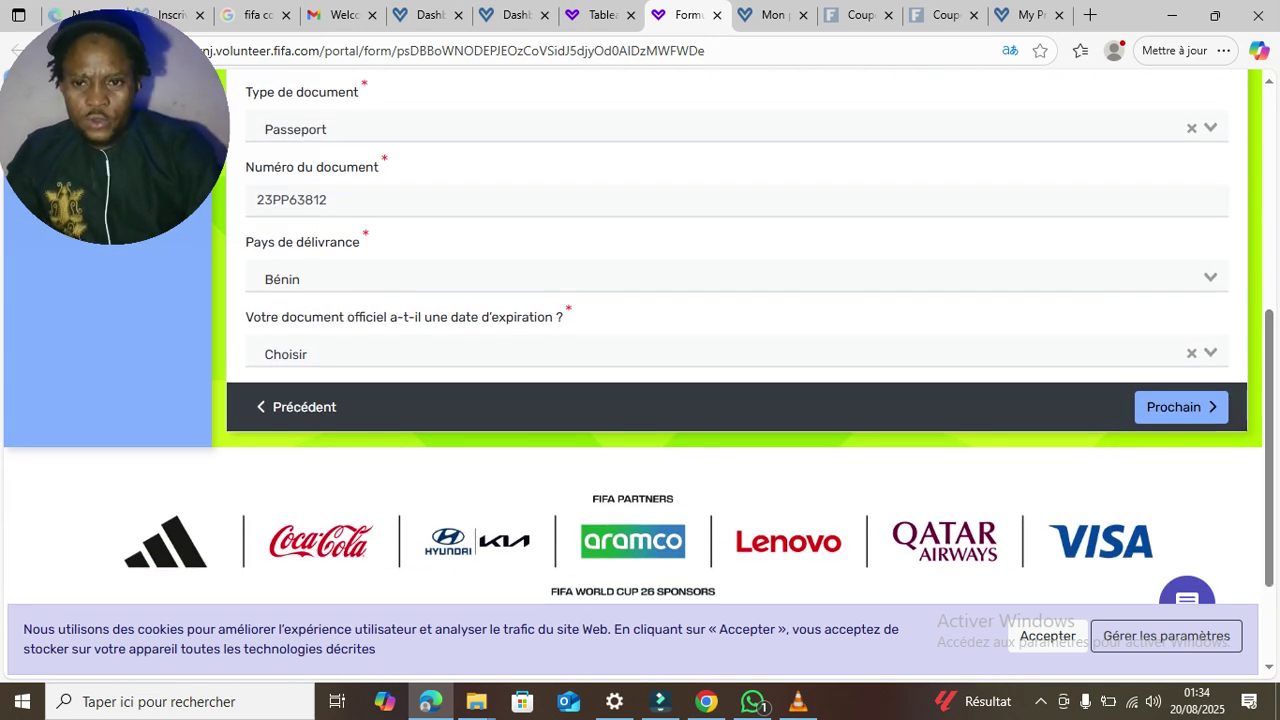
- Answer Oui to whether the passport has an expiry date
key("Tab")
key("Up")
key("Up")
key("Return")
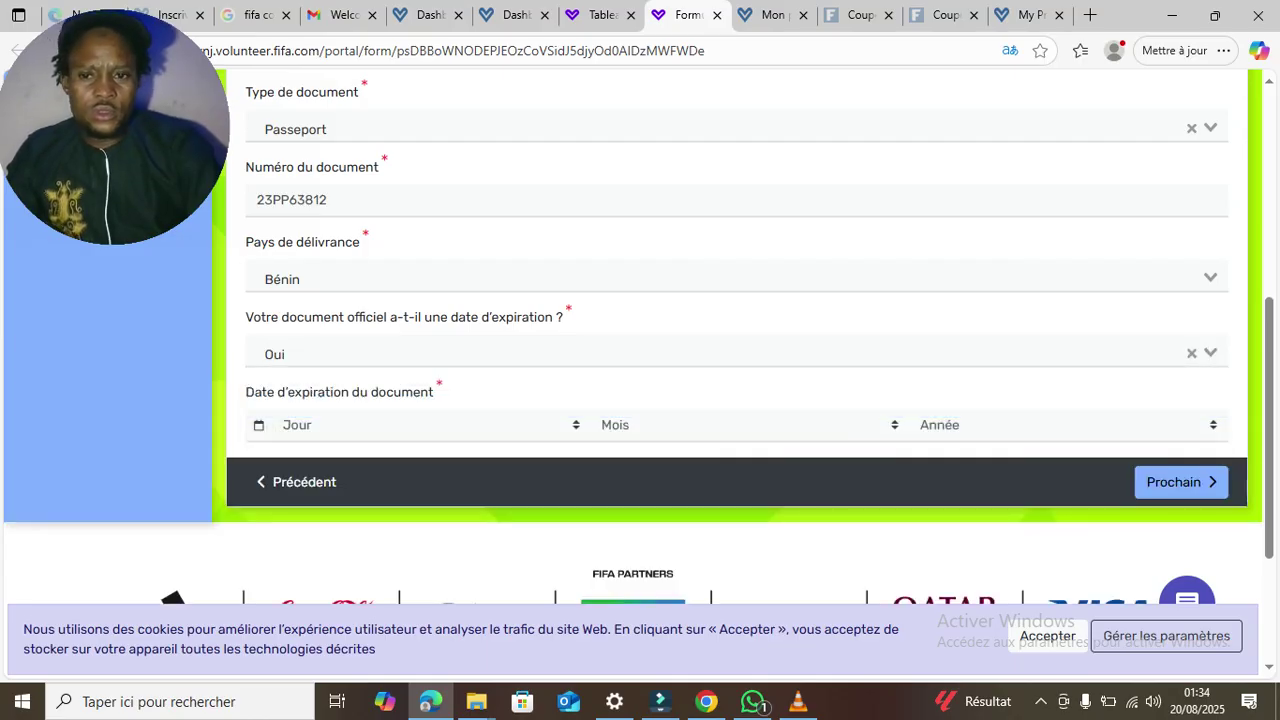
scroll(640, 350, "down", 2)
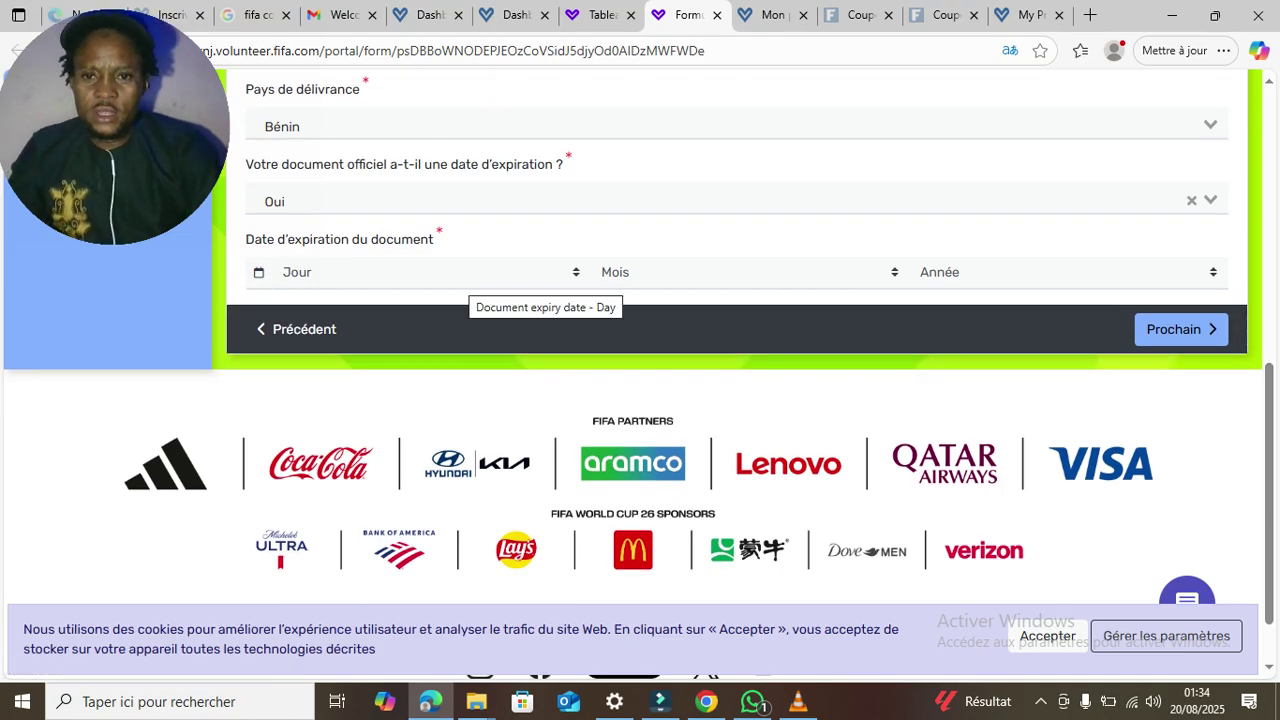
- Set the expiry date to 19 Septembre 2029 and continue to the next page
left_click(460, 272)
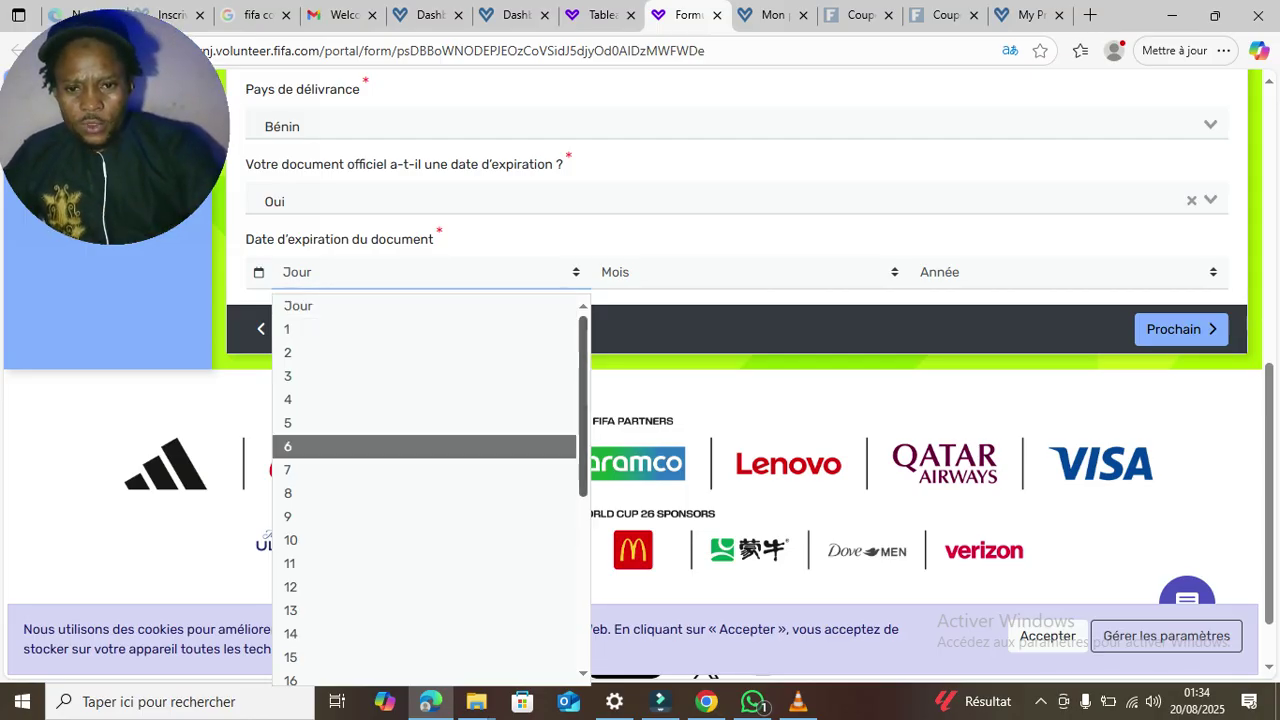
scroll(424, 446, "down", 3)
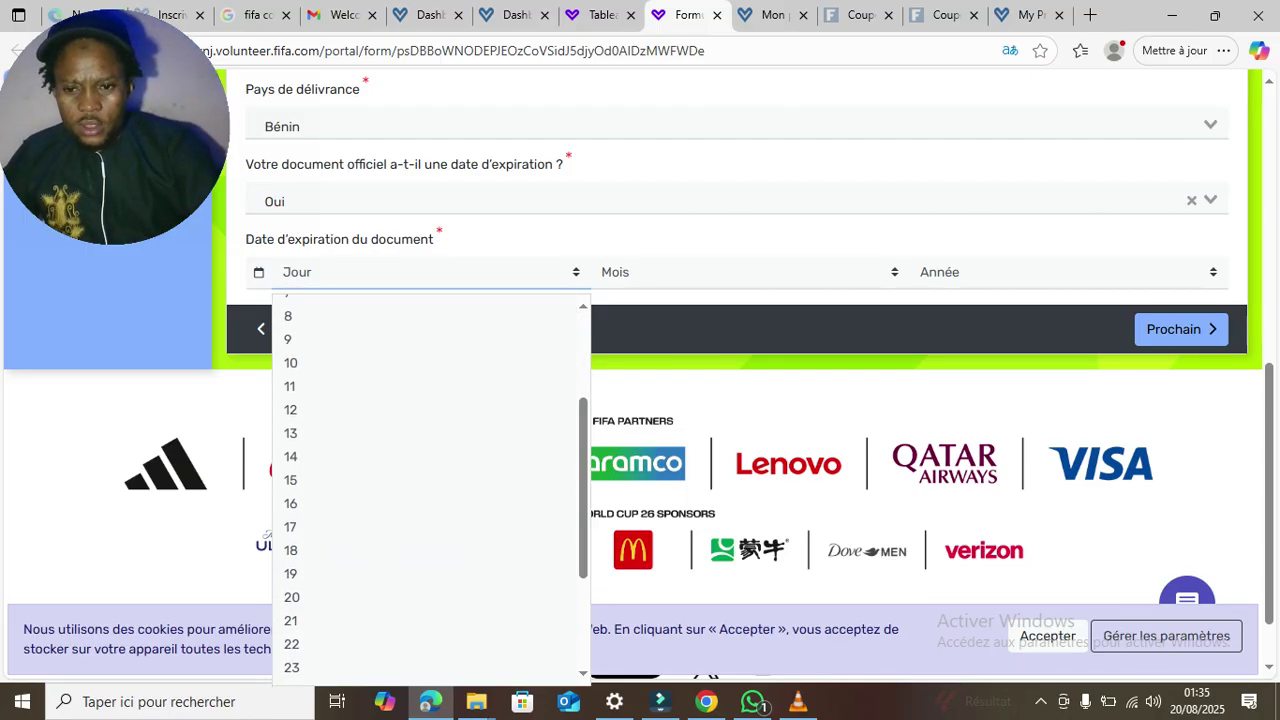
left_click(291, 573)
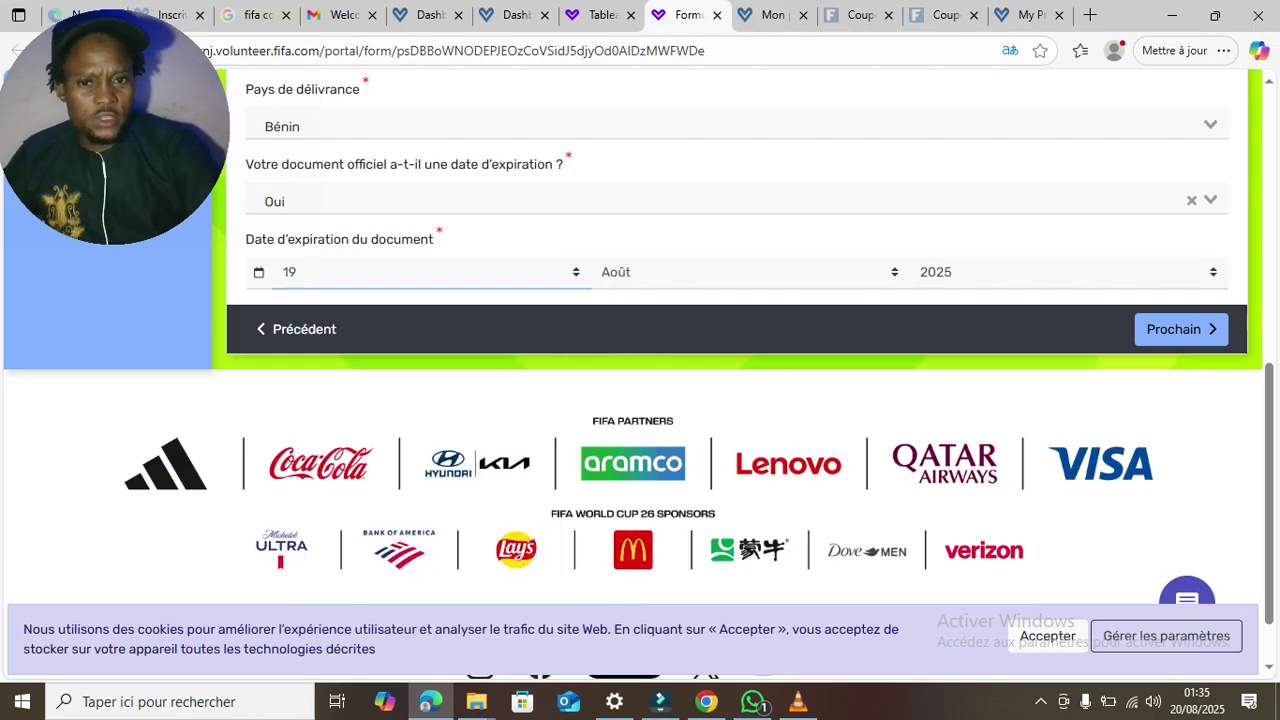
left_click(806, 274)
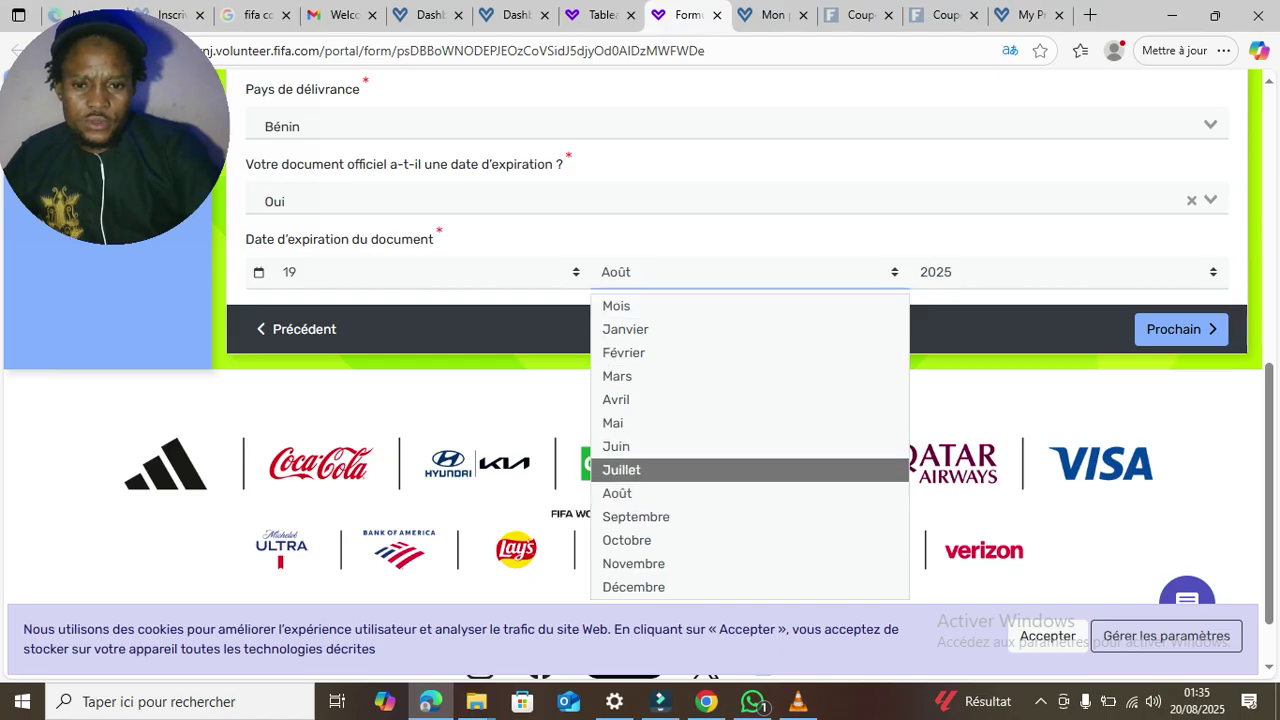
left_click(636, 516)
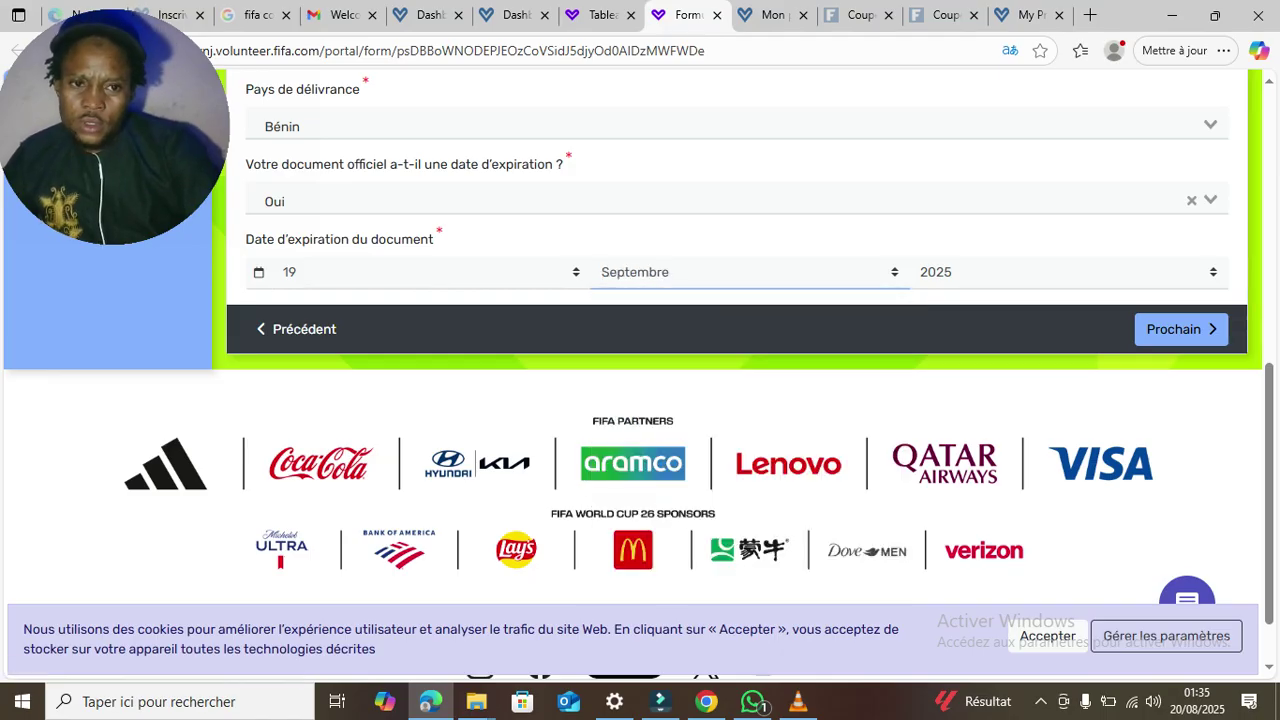
left_click(1068, 273)
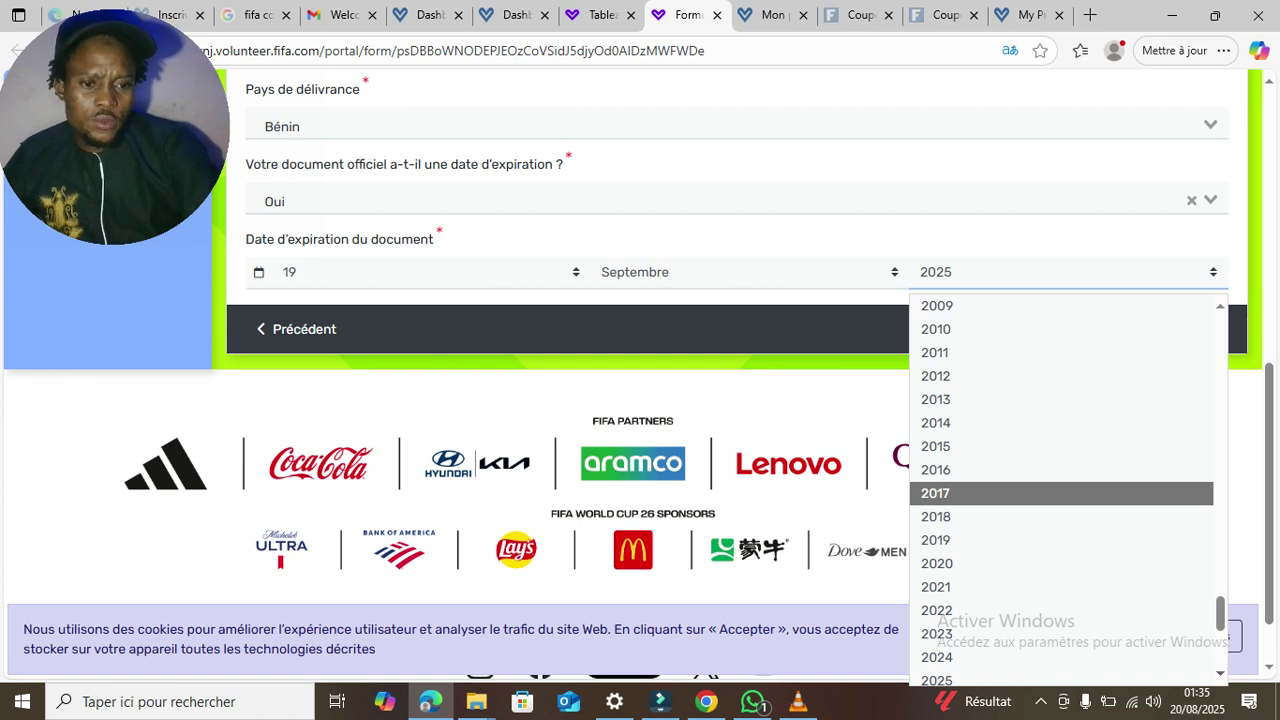
scroll(1062, 493, "down", 2)
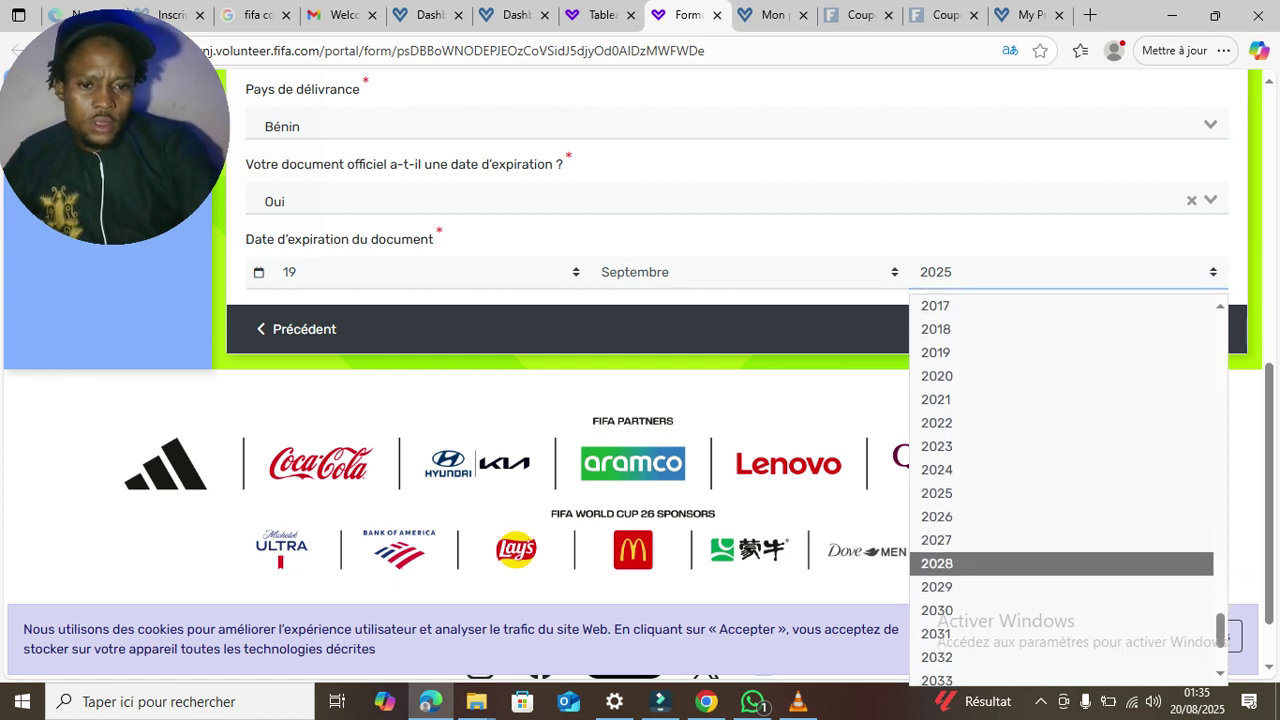
left_click(1060, 587)
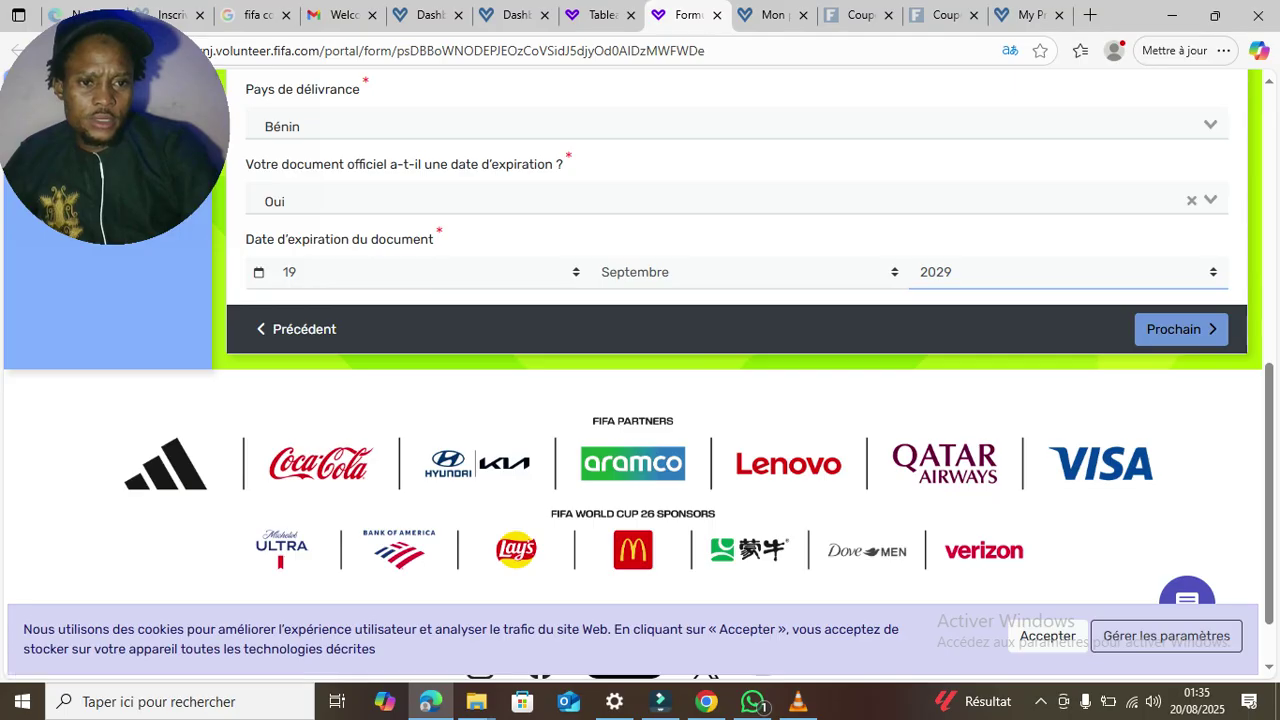
left_click(1178, 329)
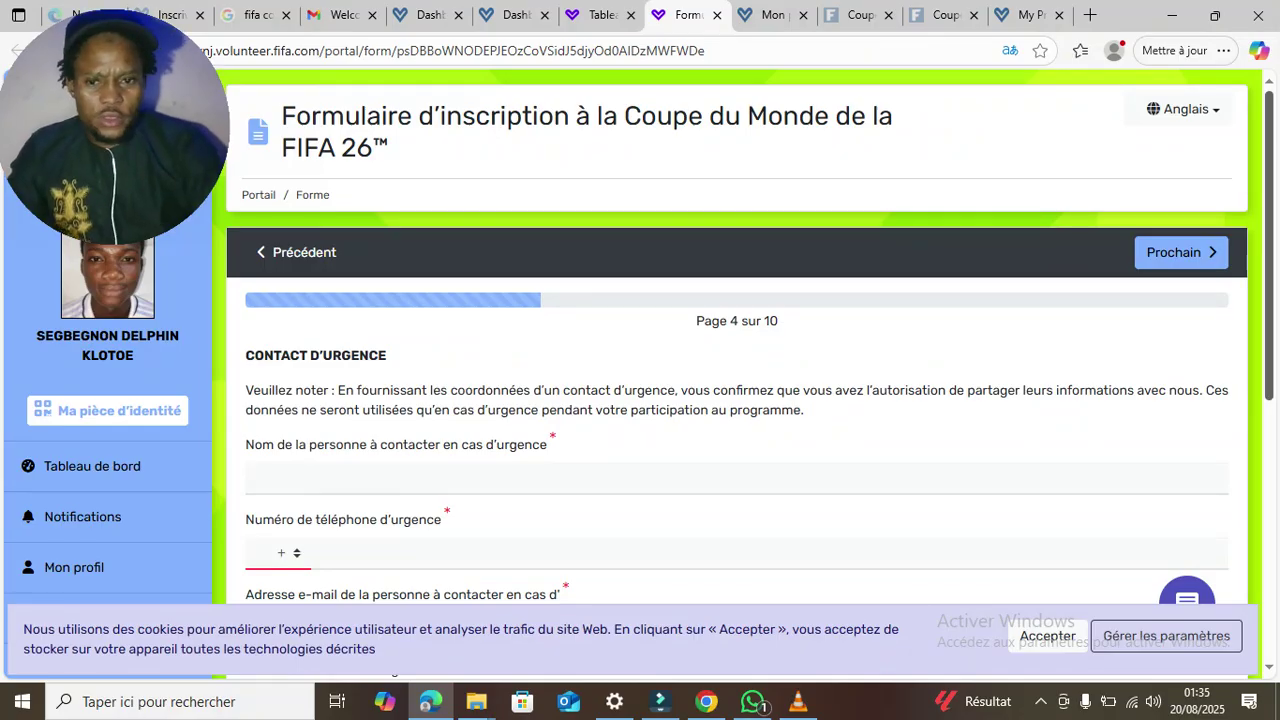
- Enter the emergency contact's full name in the 'Nom de la personne…' field
scroll(737, 400, "down", 2)
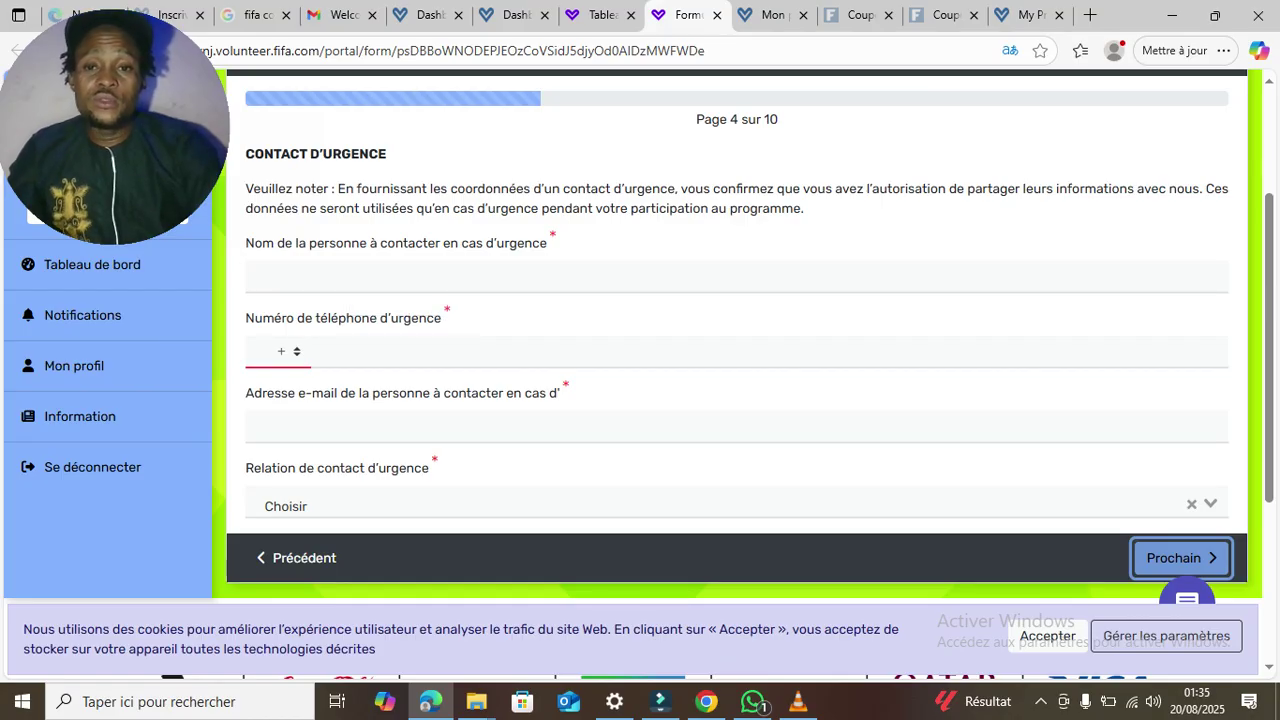
left_click(360, 277)
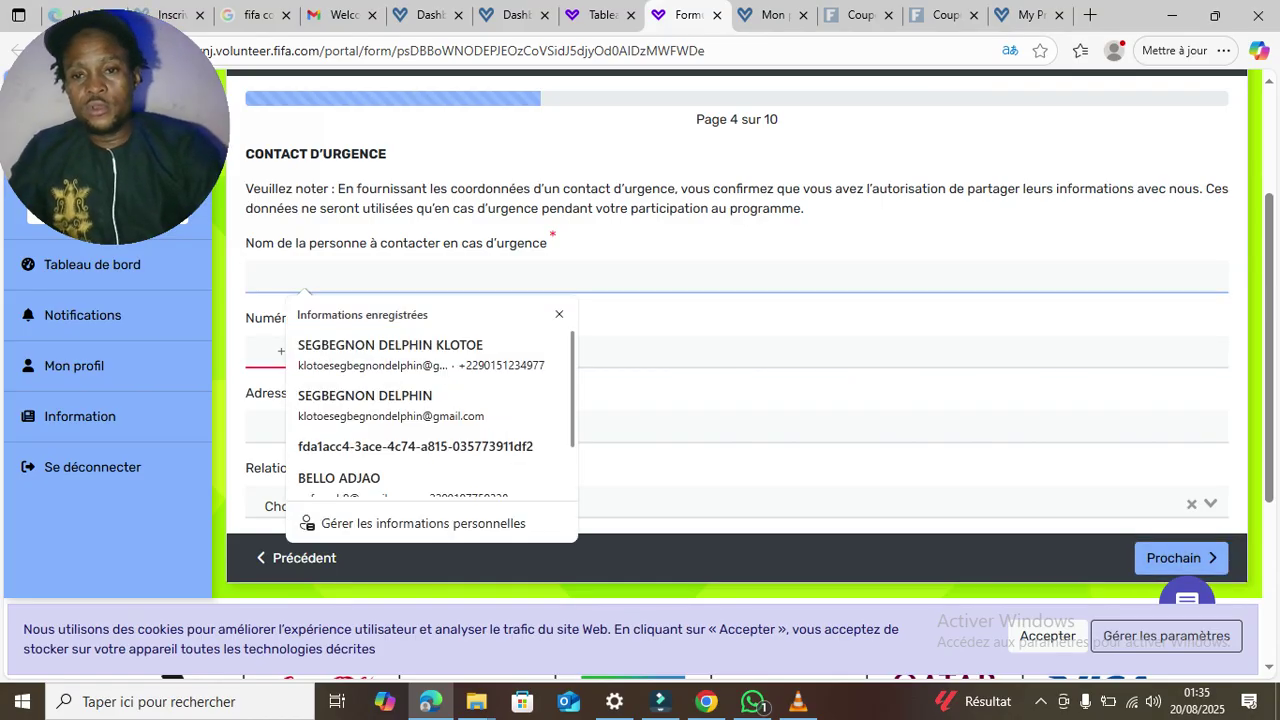
key("Escape")
left_click(620, 351)
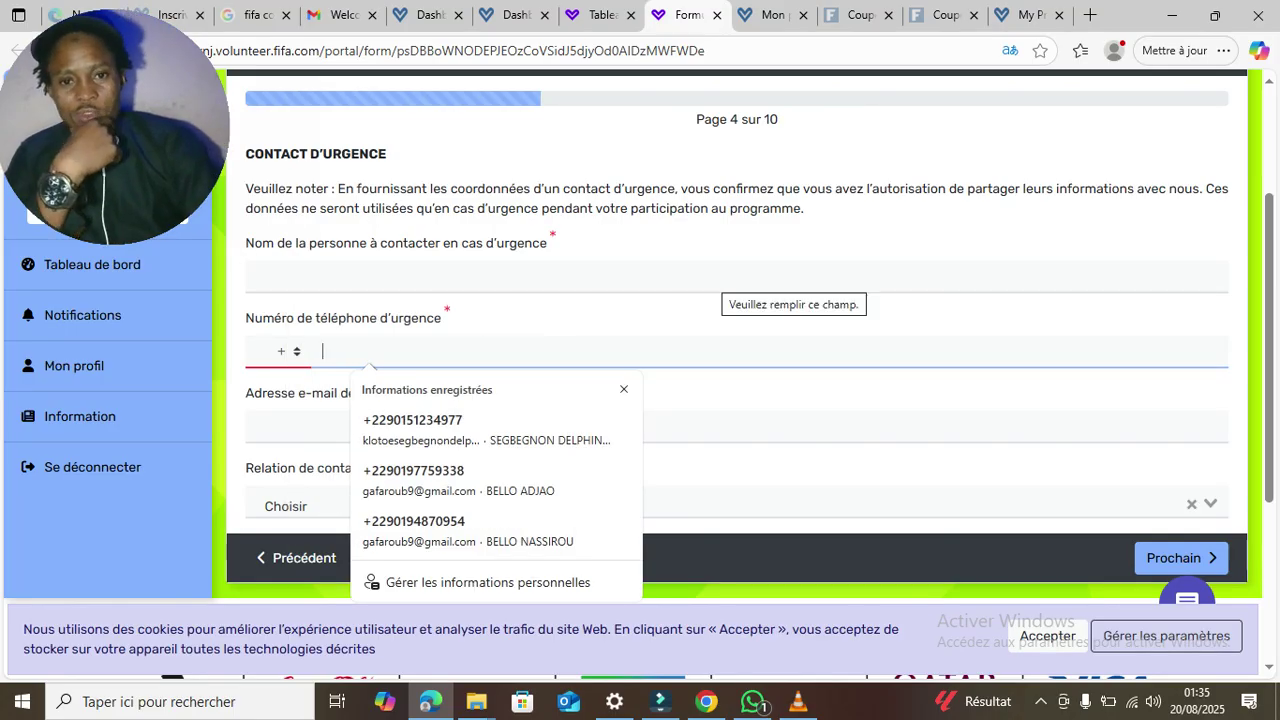
left_click(722, 277)
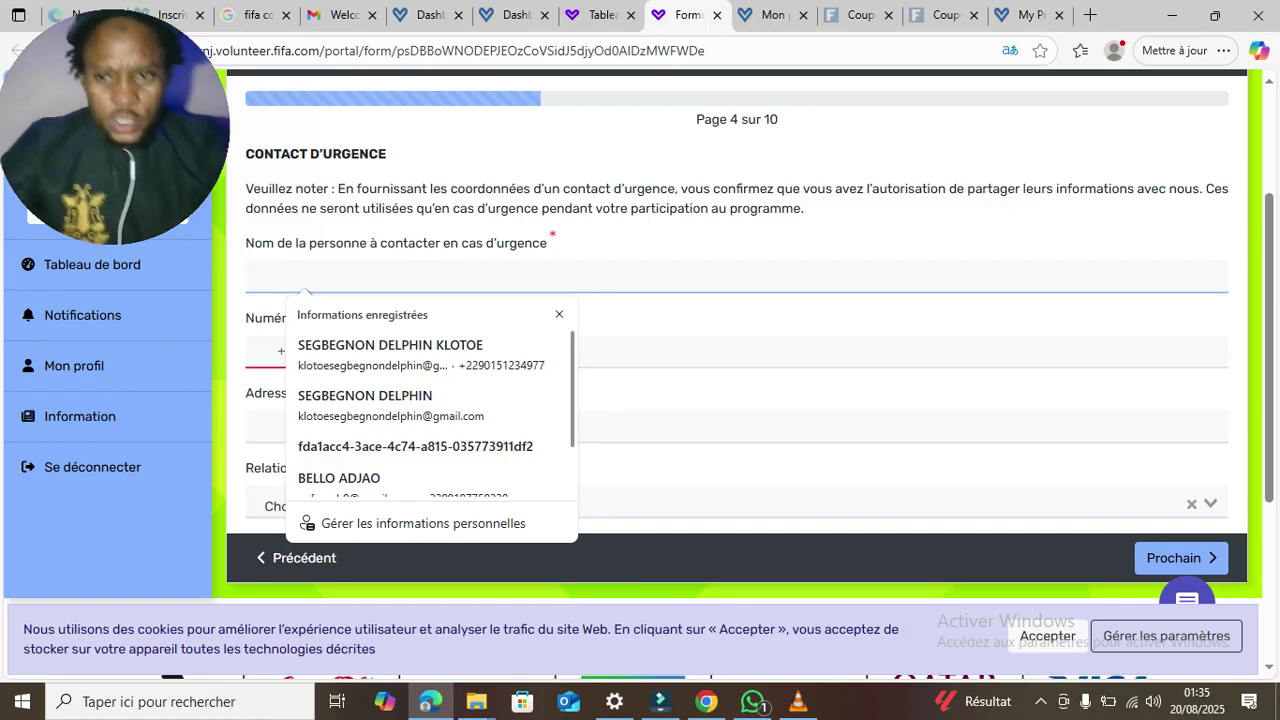
type("N")
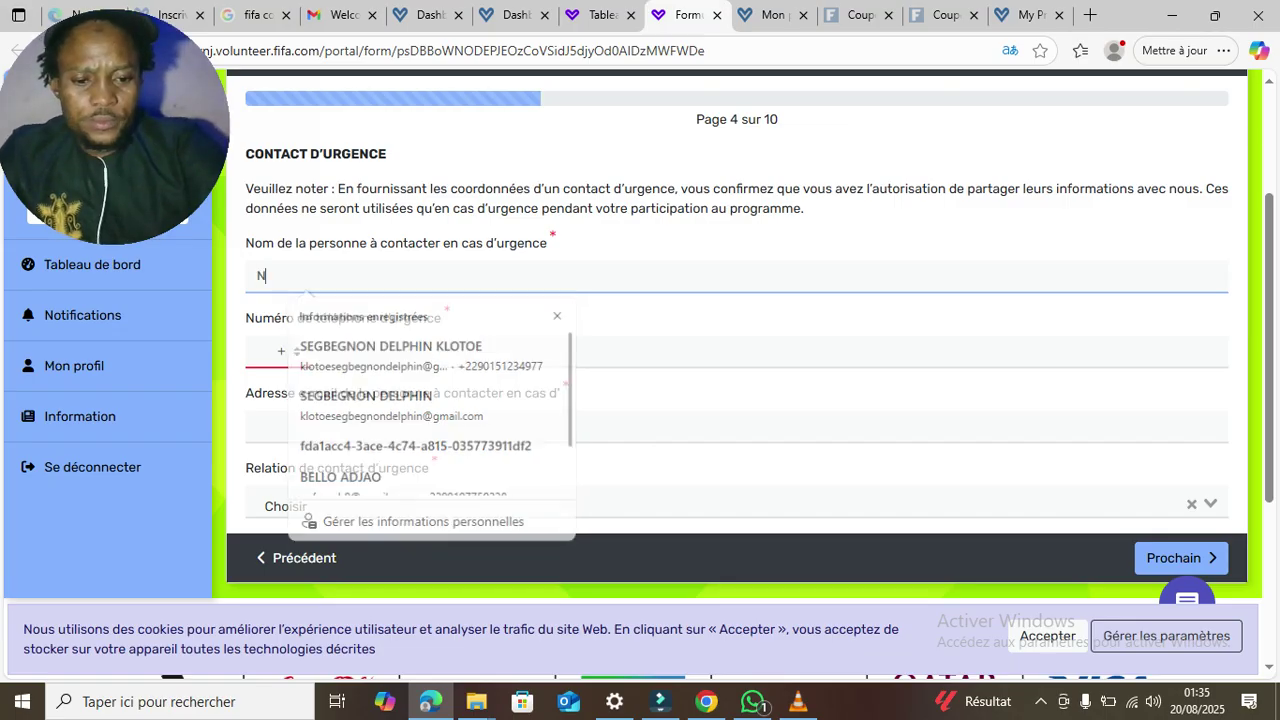
key("BackSpace")
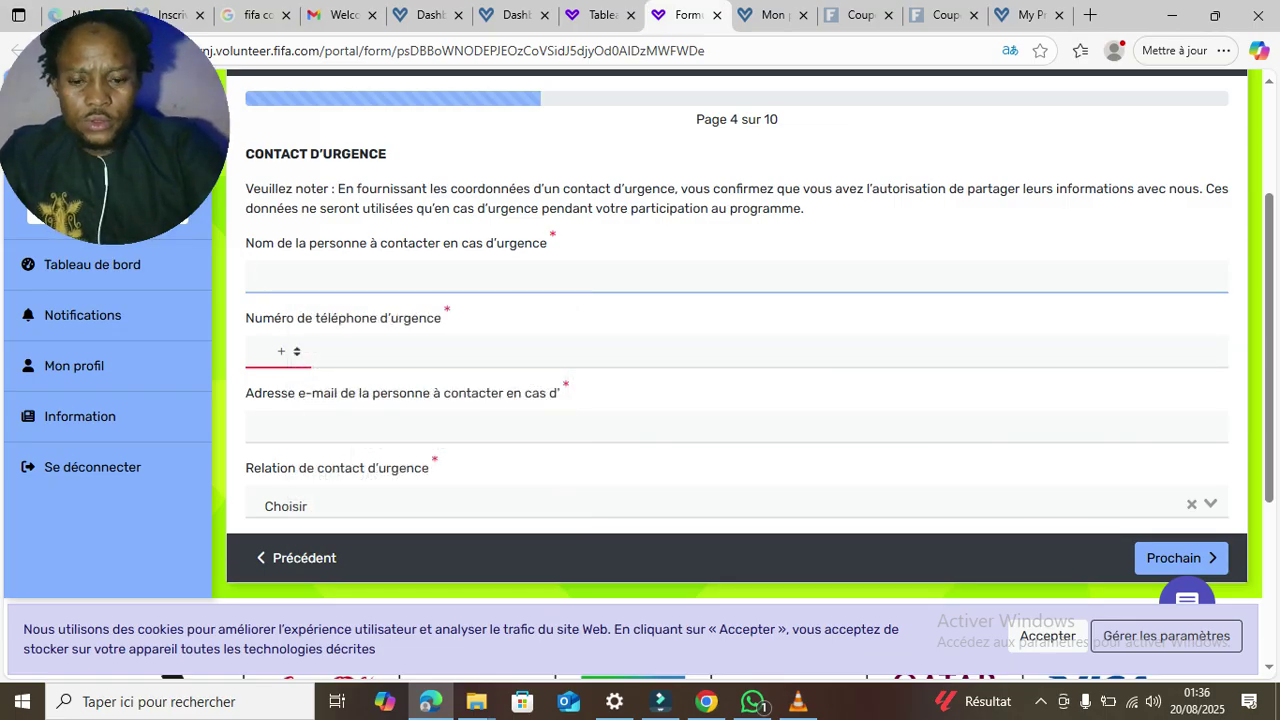
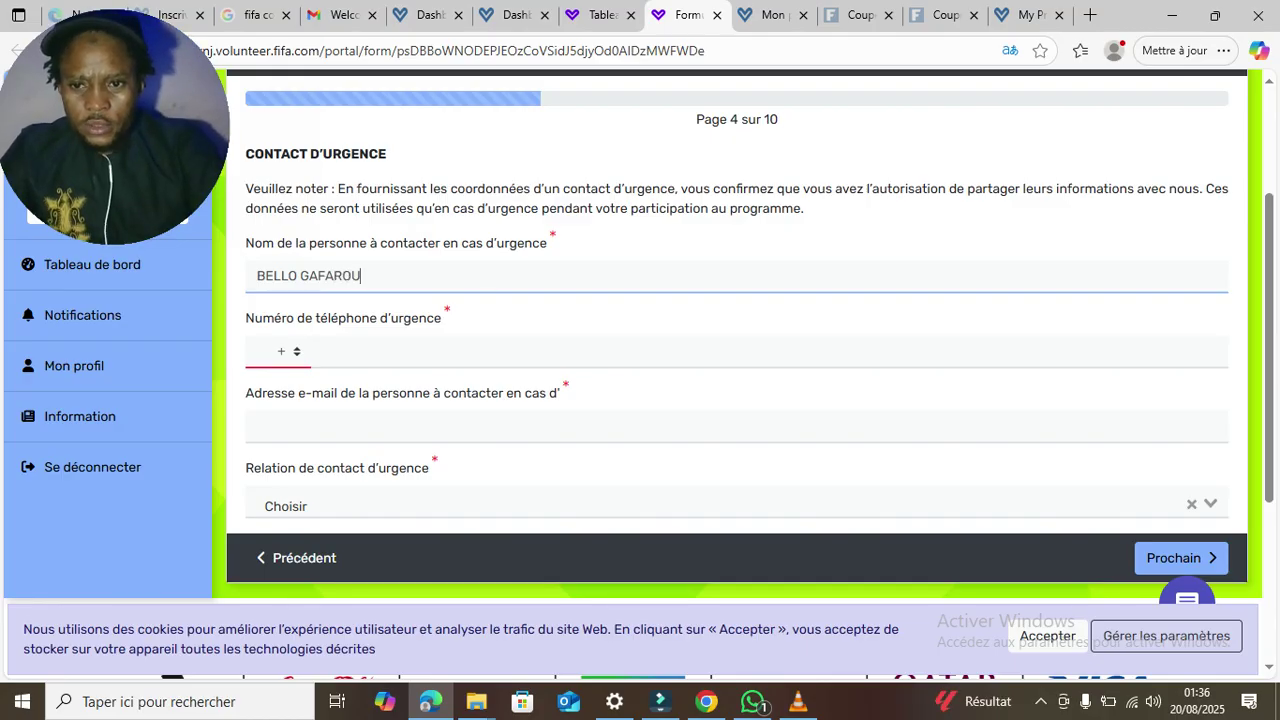
- Choose Bénin (+229) as the country code and enter the contact's phone number
left_click(288, 352)
type("ben")
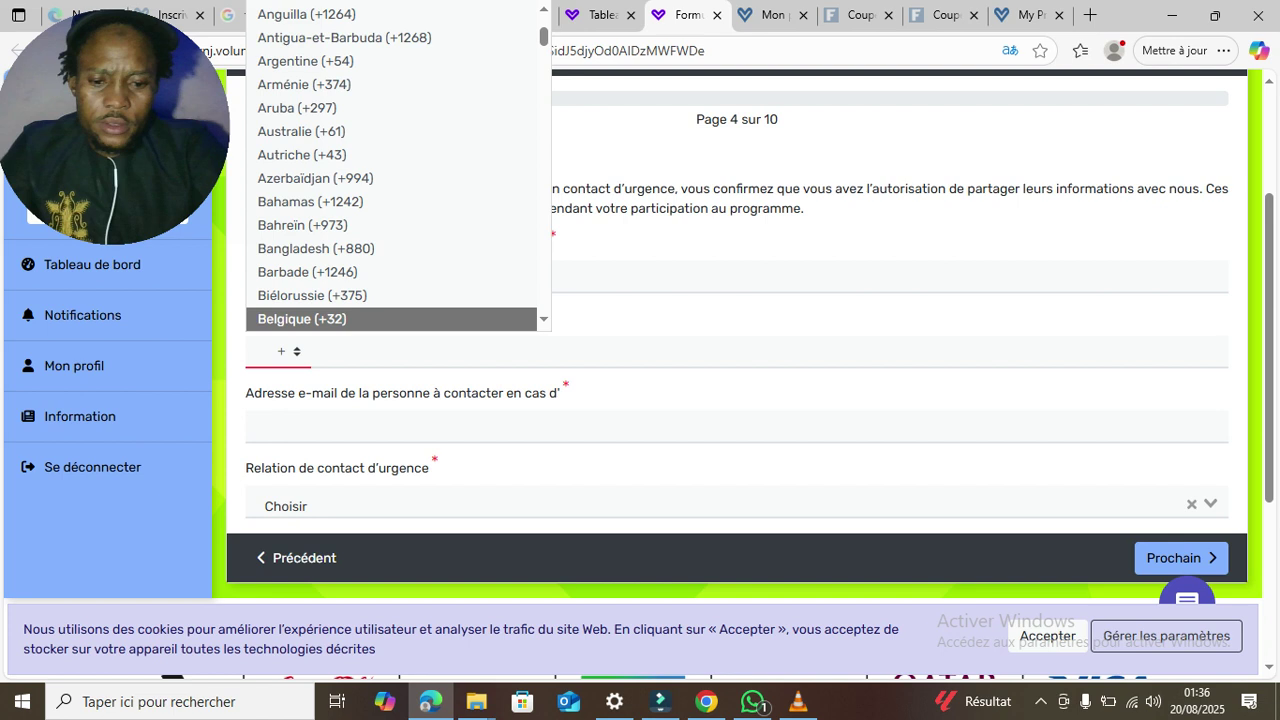
key("Up")
key("Up")
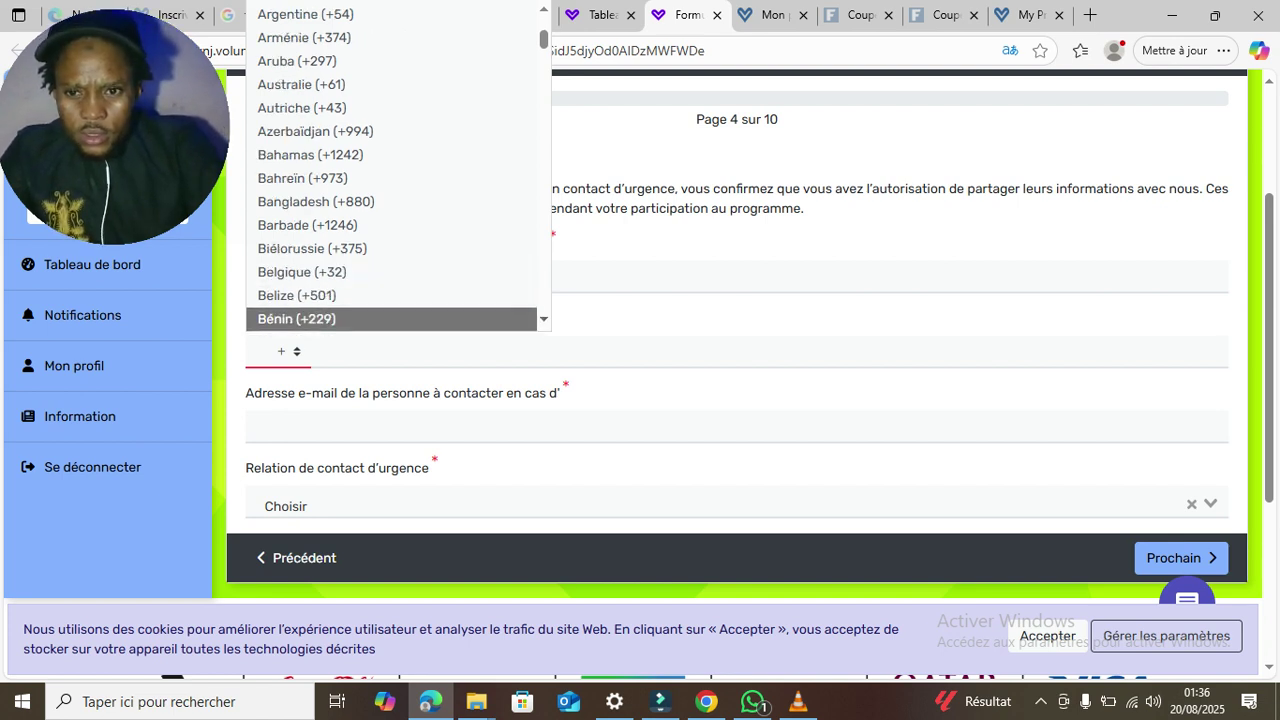
scroll(297, 319, "down", 1)
key("Return")
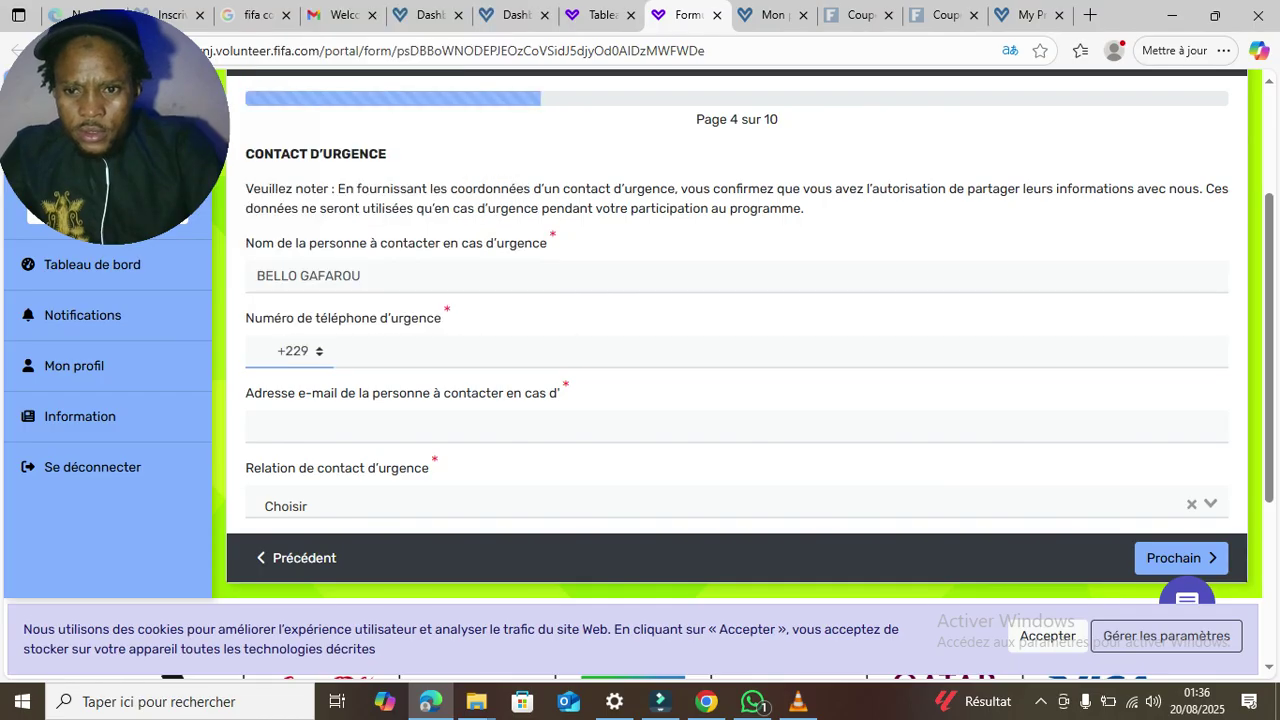
left_click(346, 351)
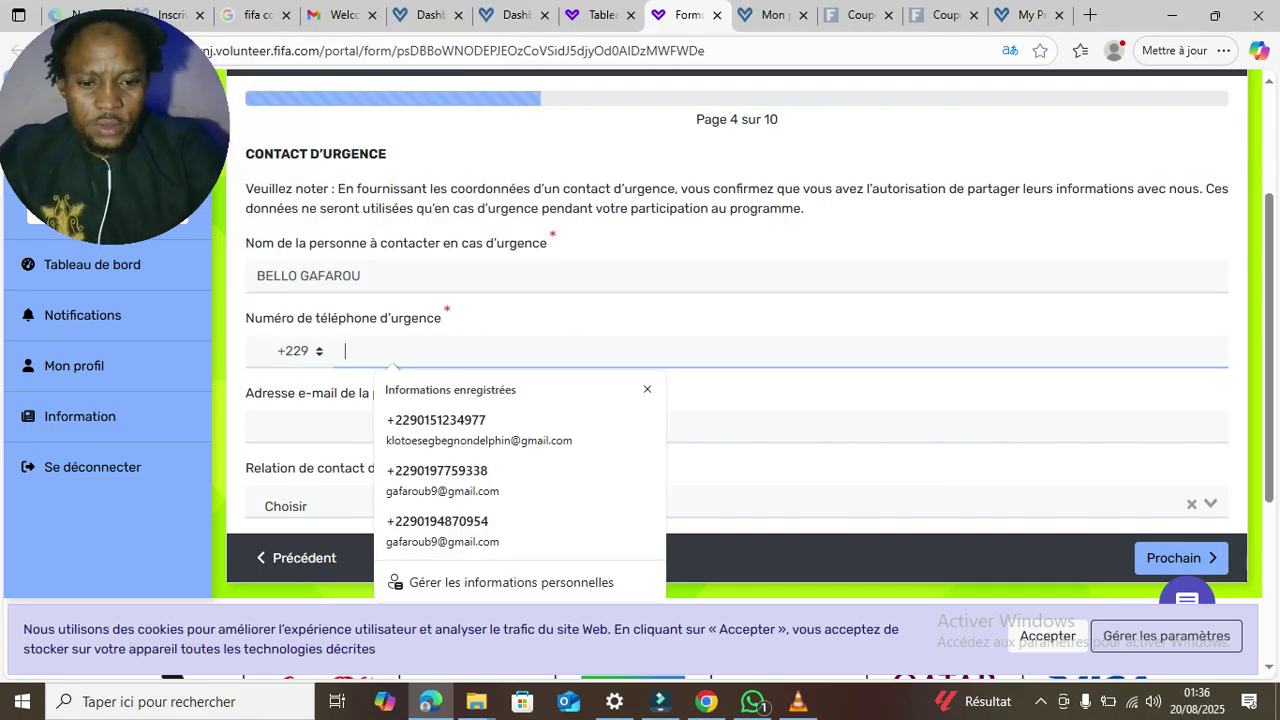
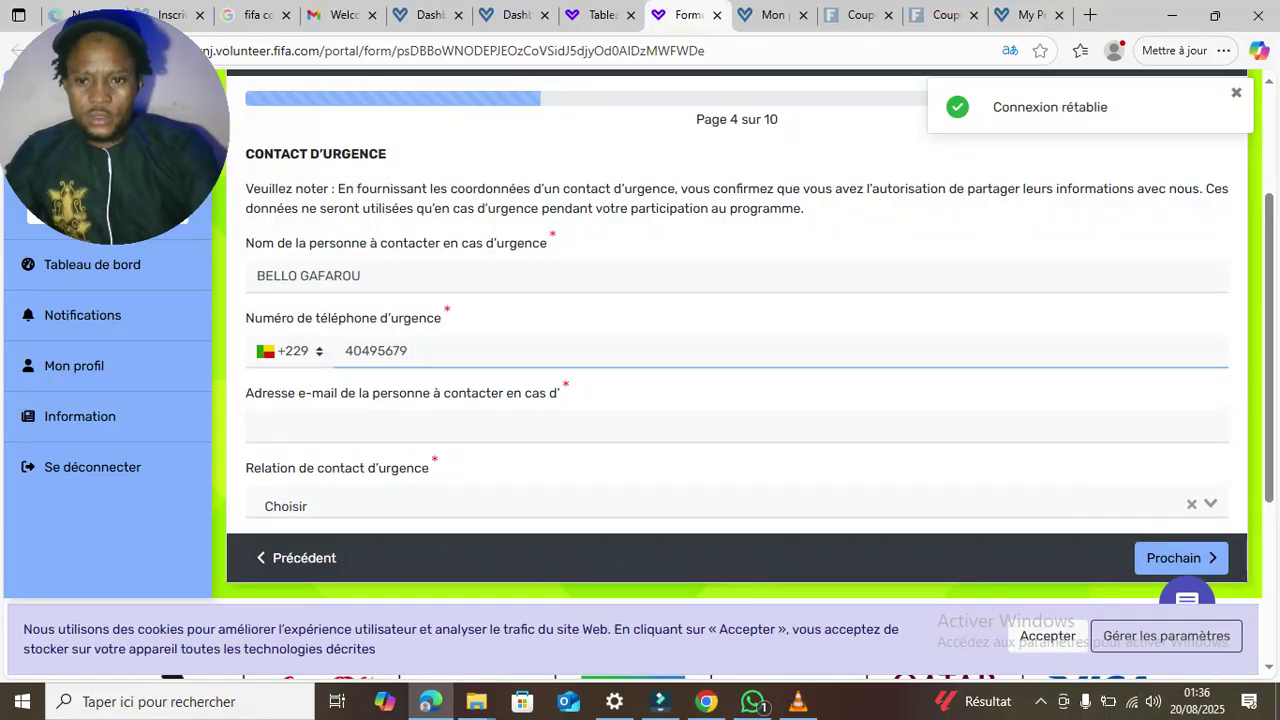
- Fill in the emergency contact's e-mail using the saved autofill suggestion
left_click(385, 426)
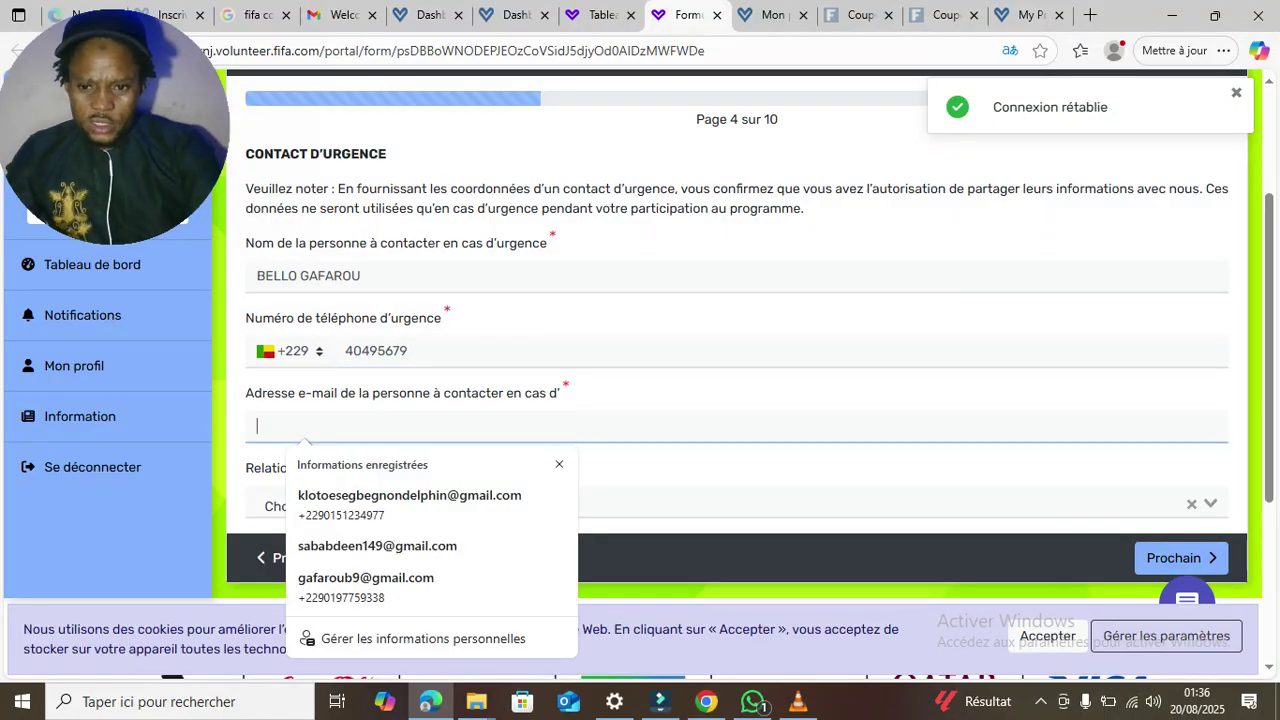
type("B")
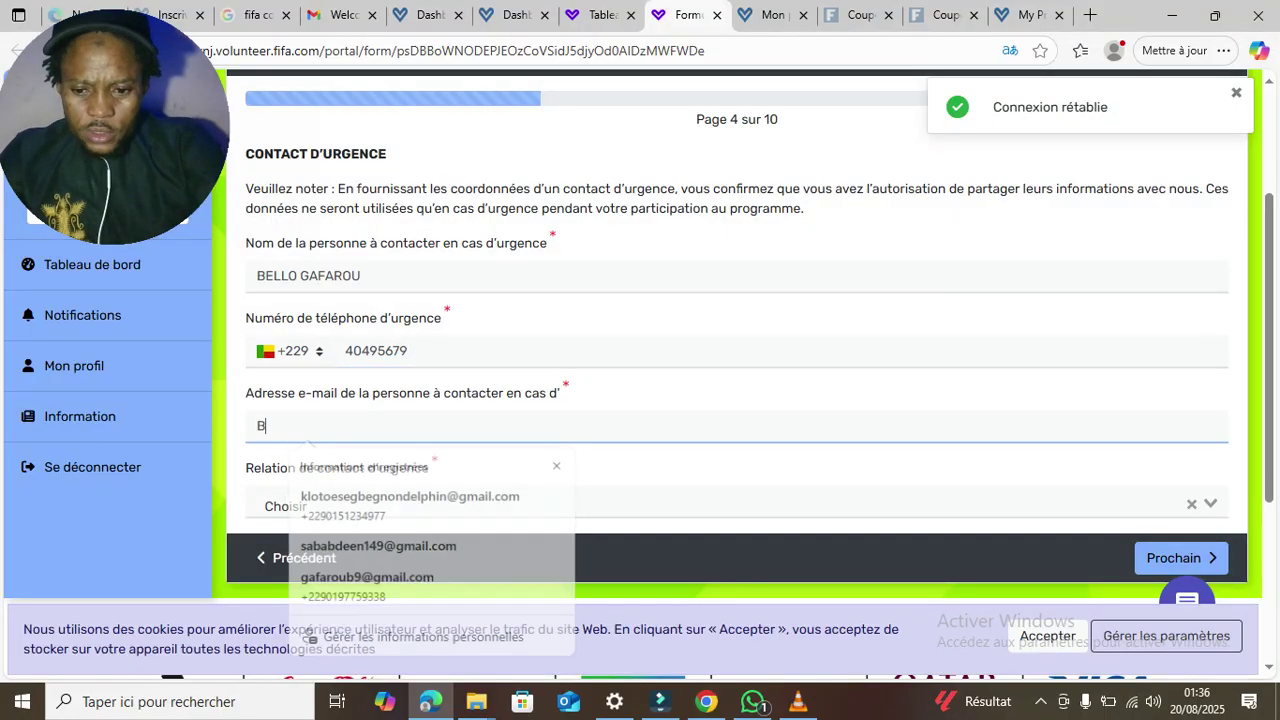
key("BackSpace")
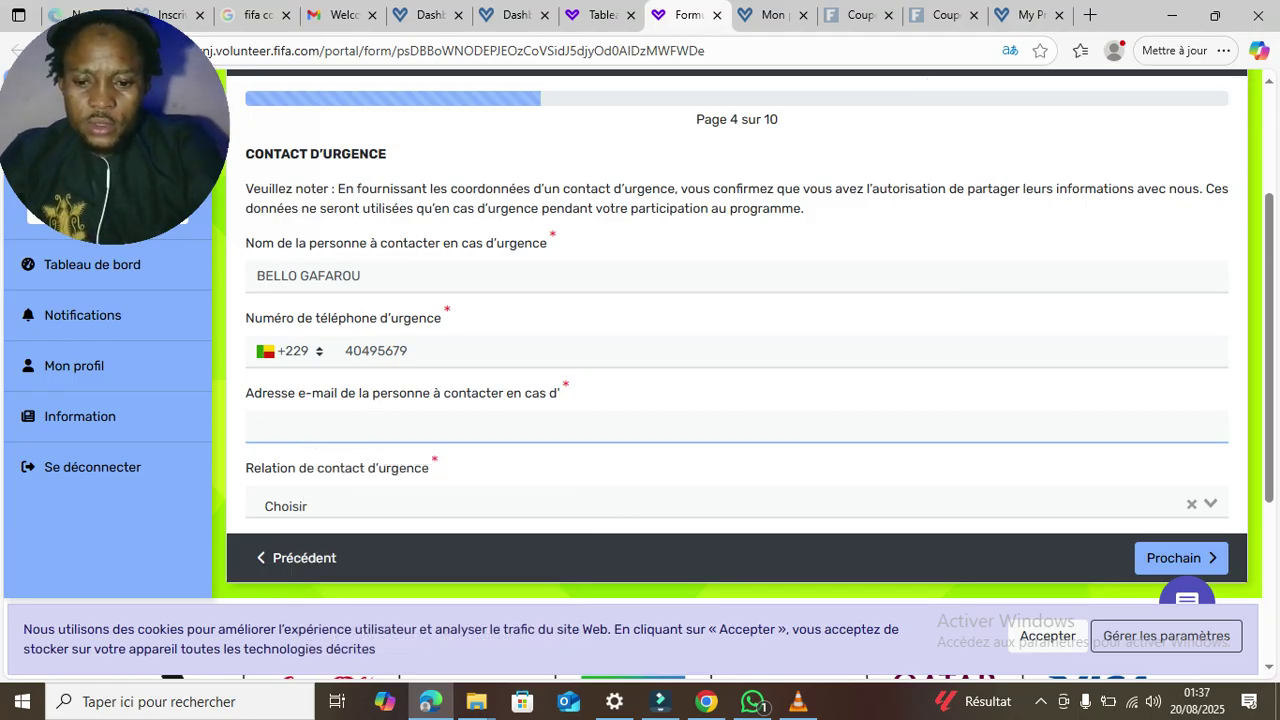
type("b")
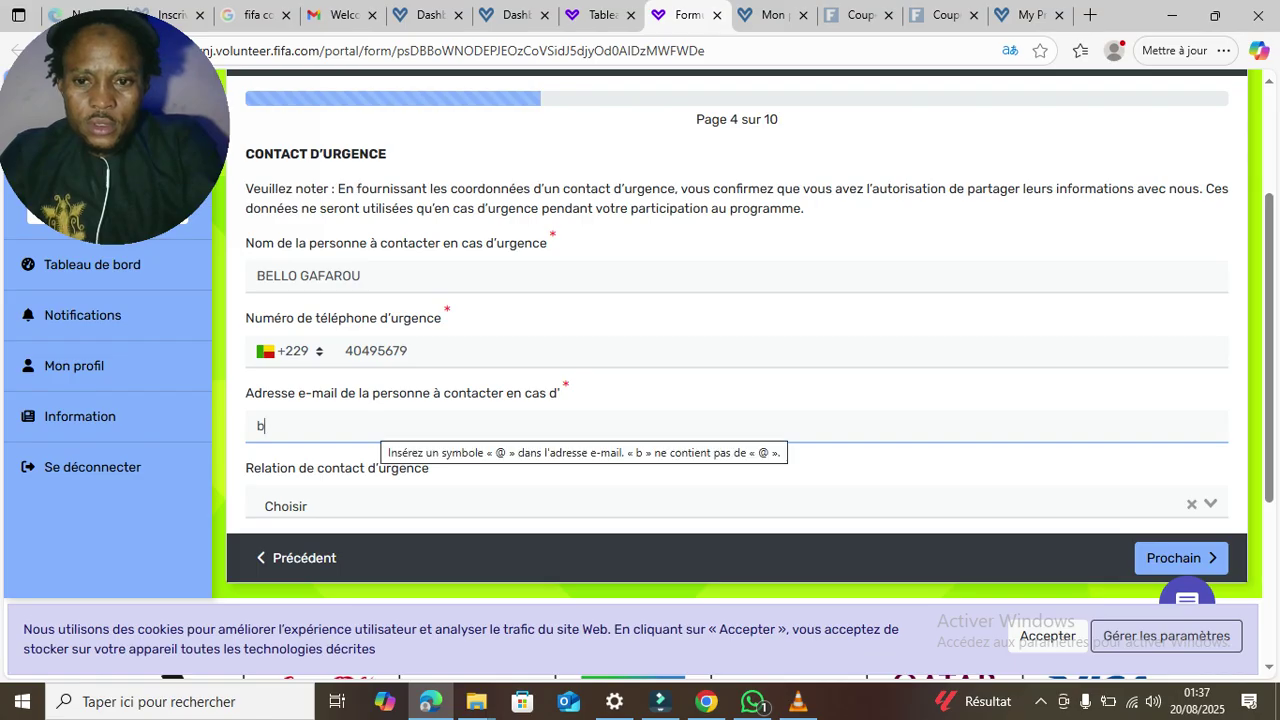
key("BackSpace")
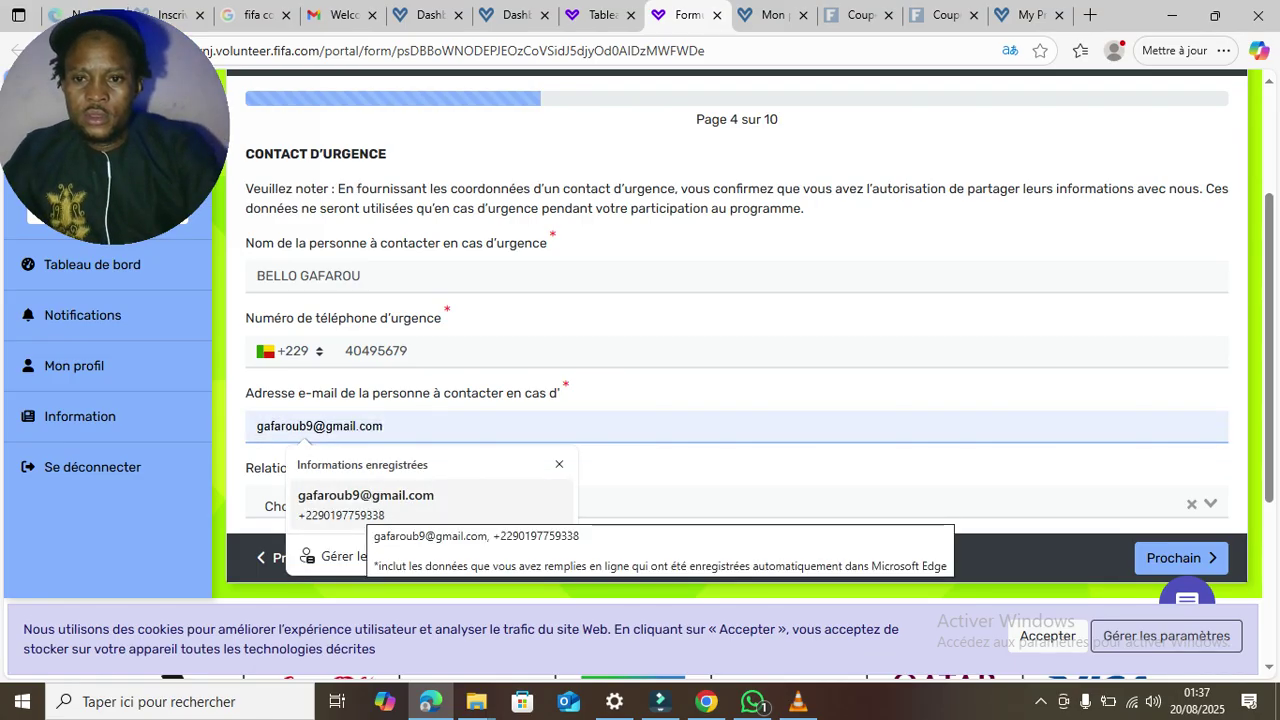
left_click(368, 500)
- Set the relationship to Tuteur légal and continue to page 5
left_click(368, 504)
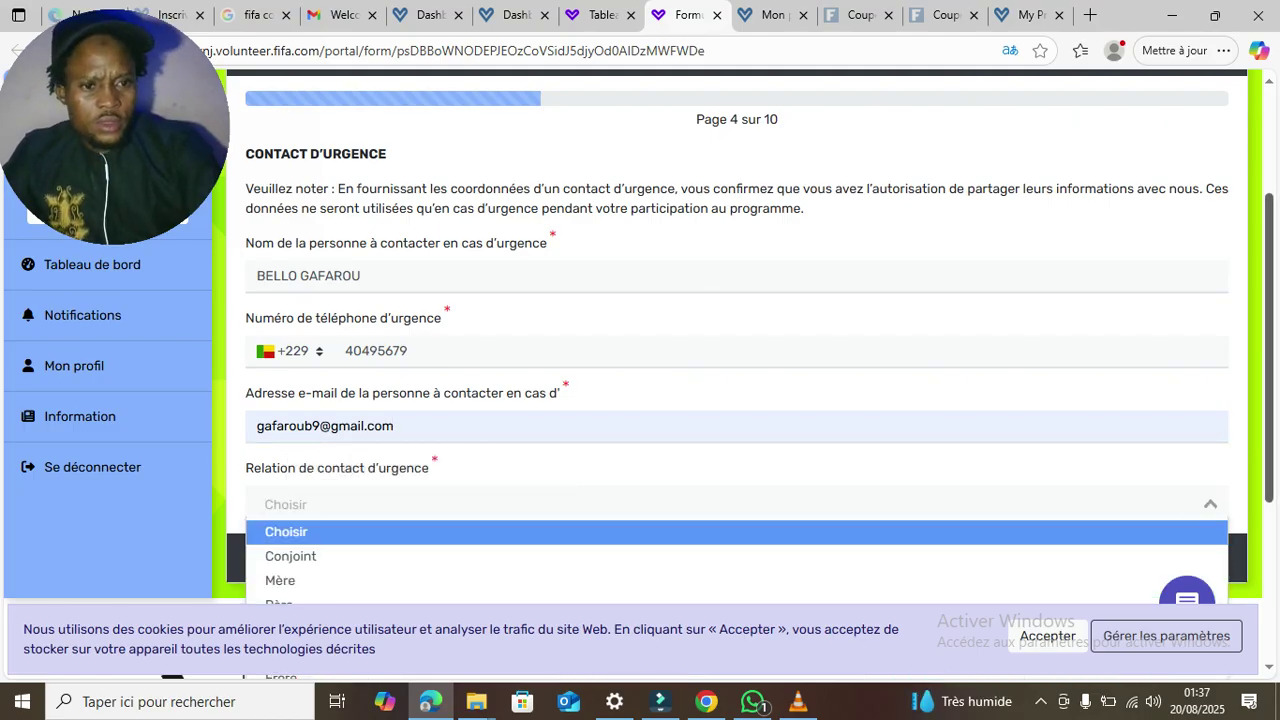
scroll(640, 380, "down", 2)
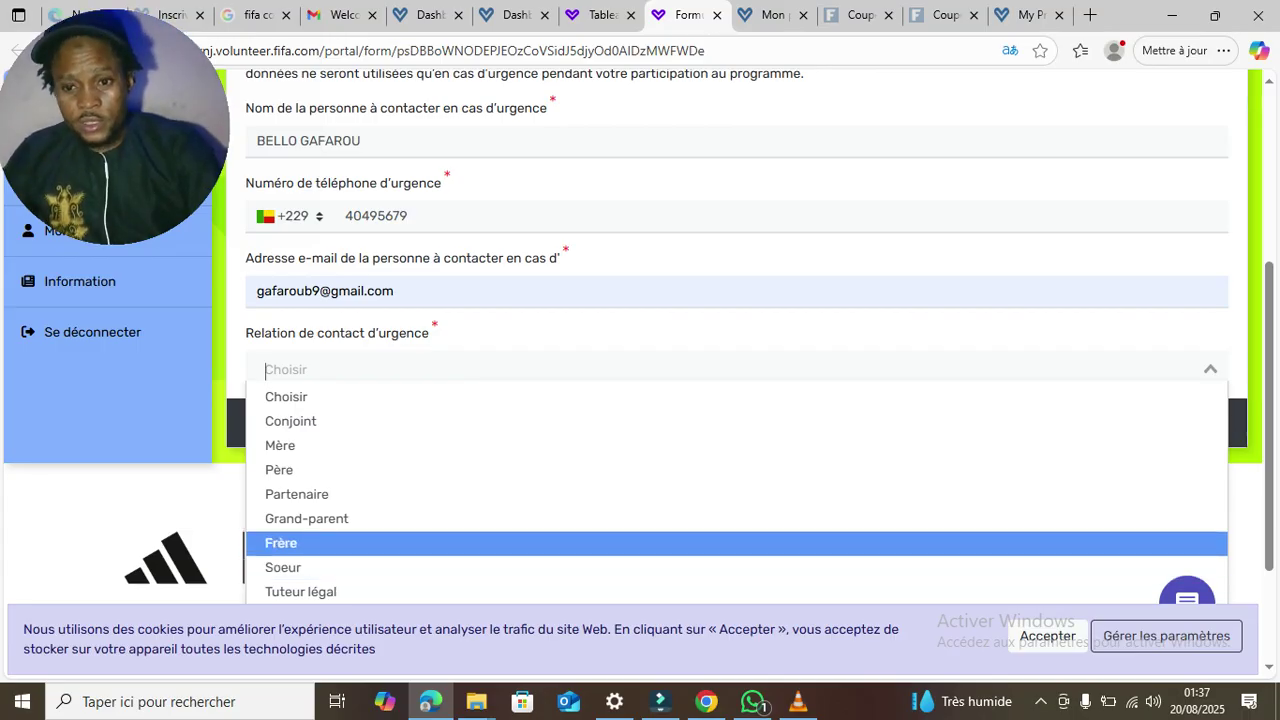
key("Down")
key("Down")
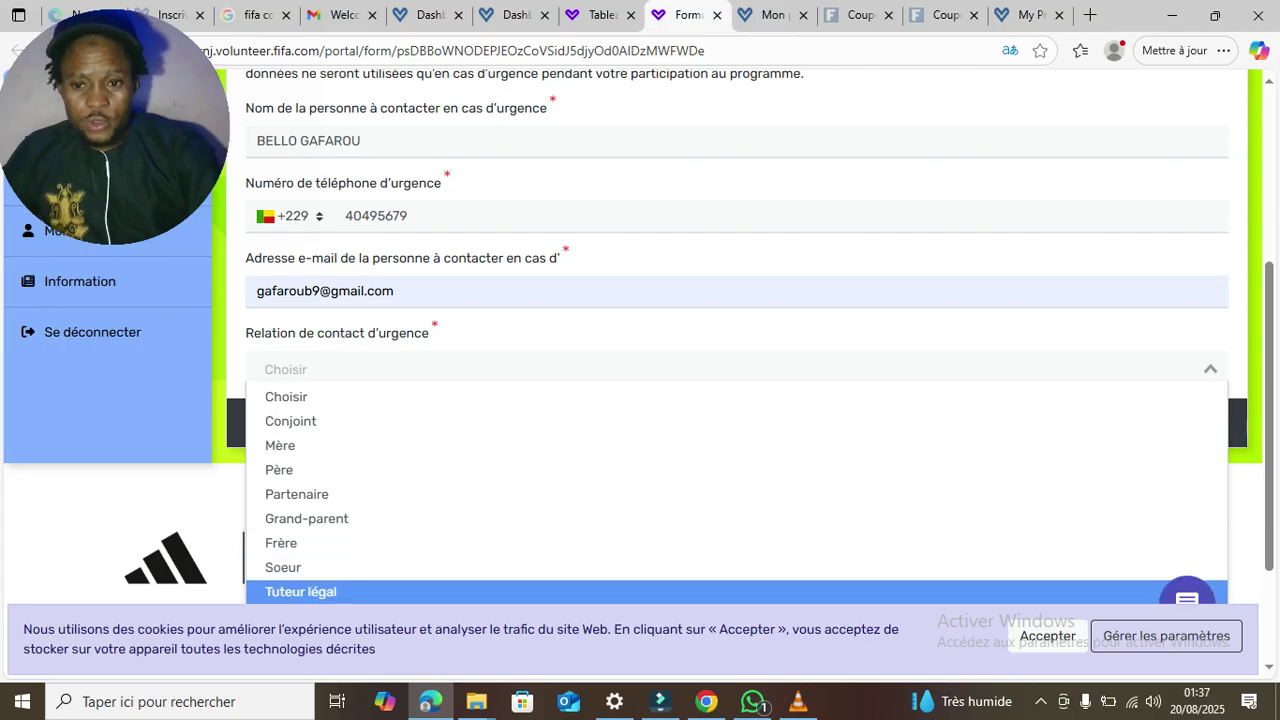
key("Return")
key("Tab")
key("Return")
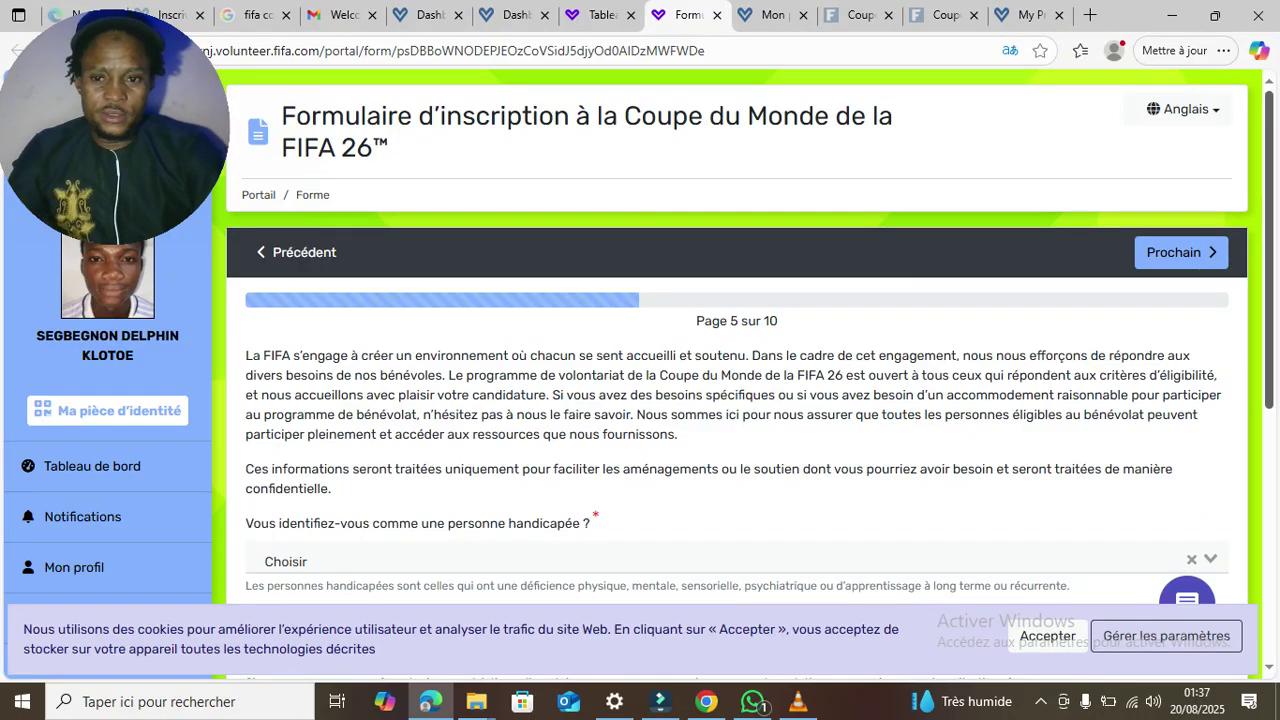
- Answer Non to the disability question
scroll(640, 370, "down", 2)
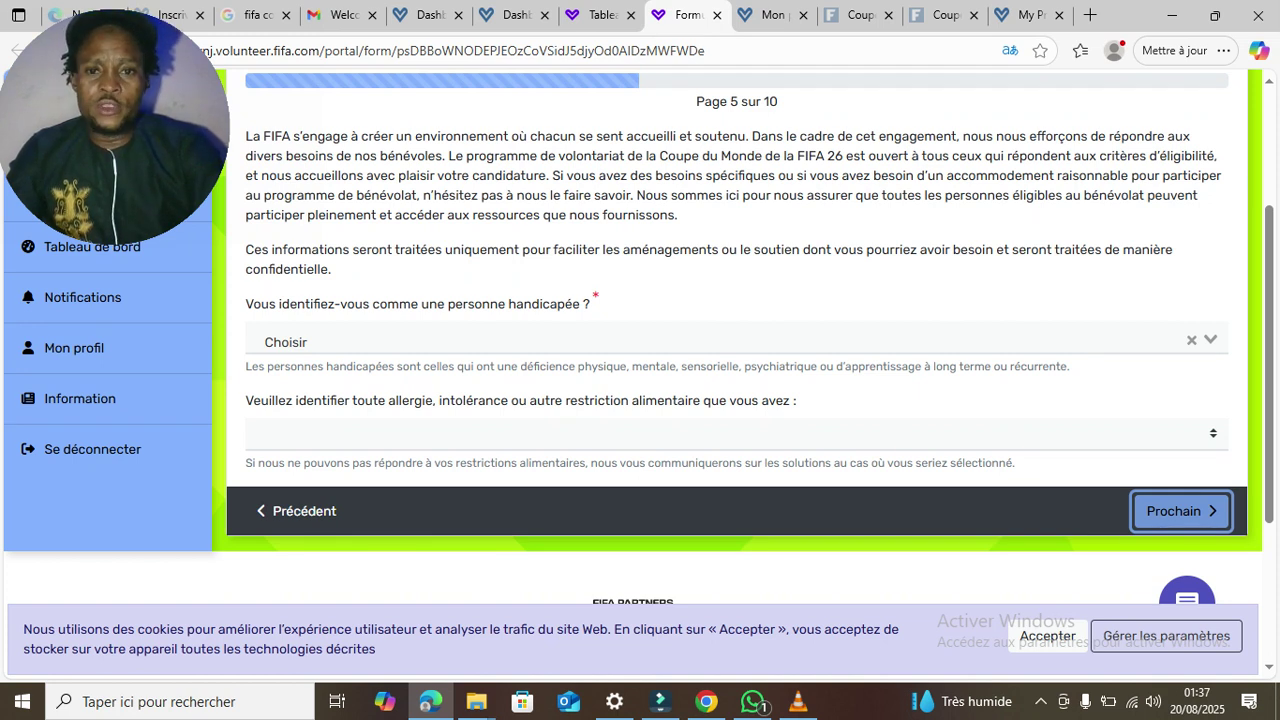
left_click(736, 341)
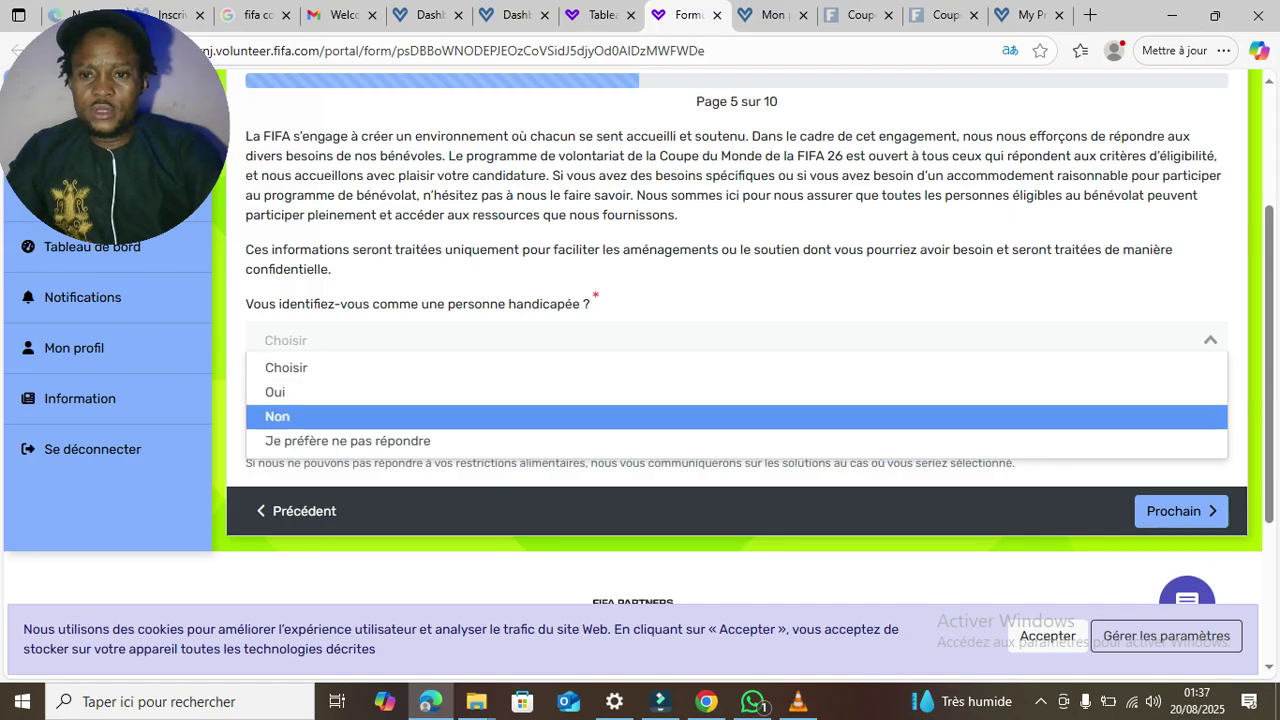
key("Return")
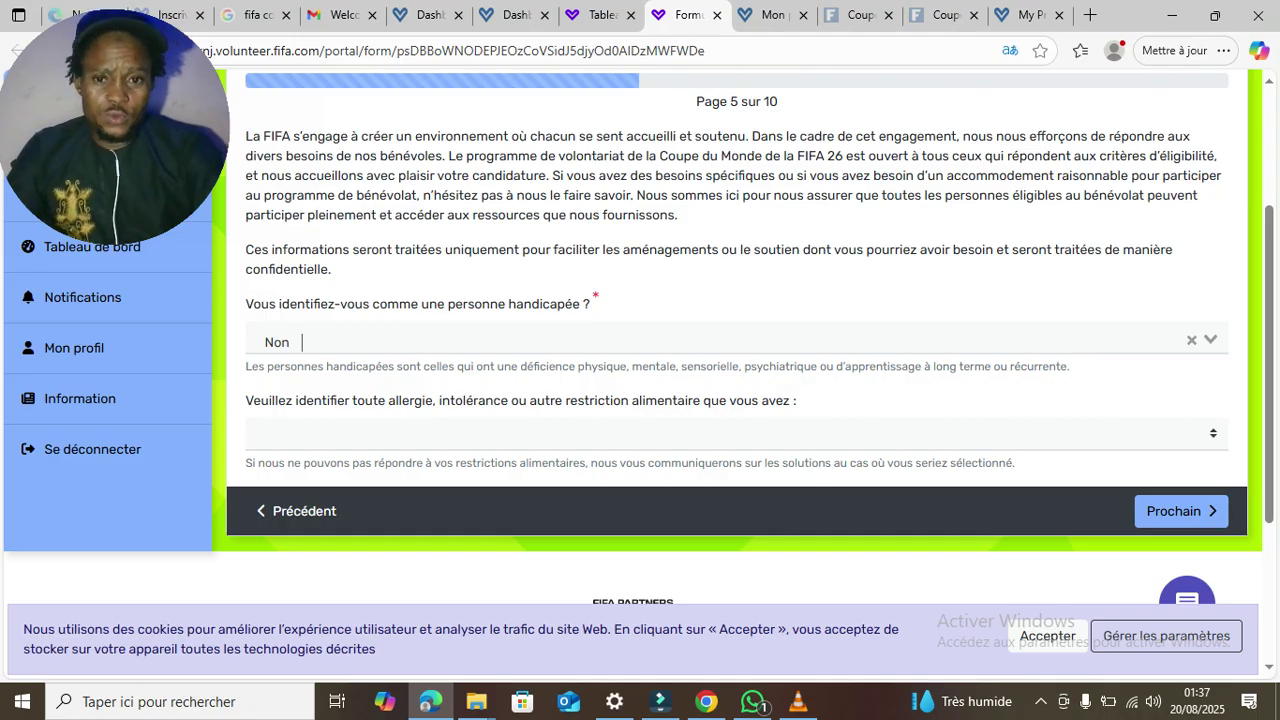
- Select Lait as an allergy or dietary restriction, then continue to page 6
left_click(736, 433)
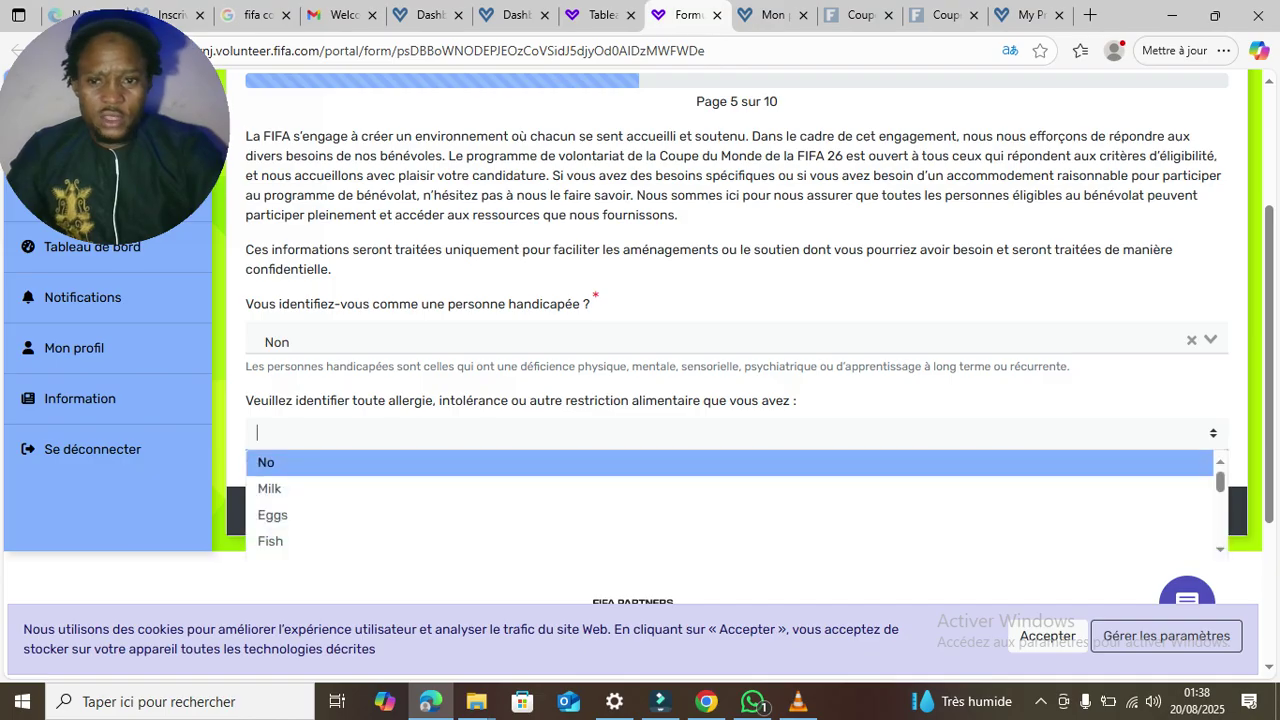
key("Up")
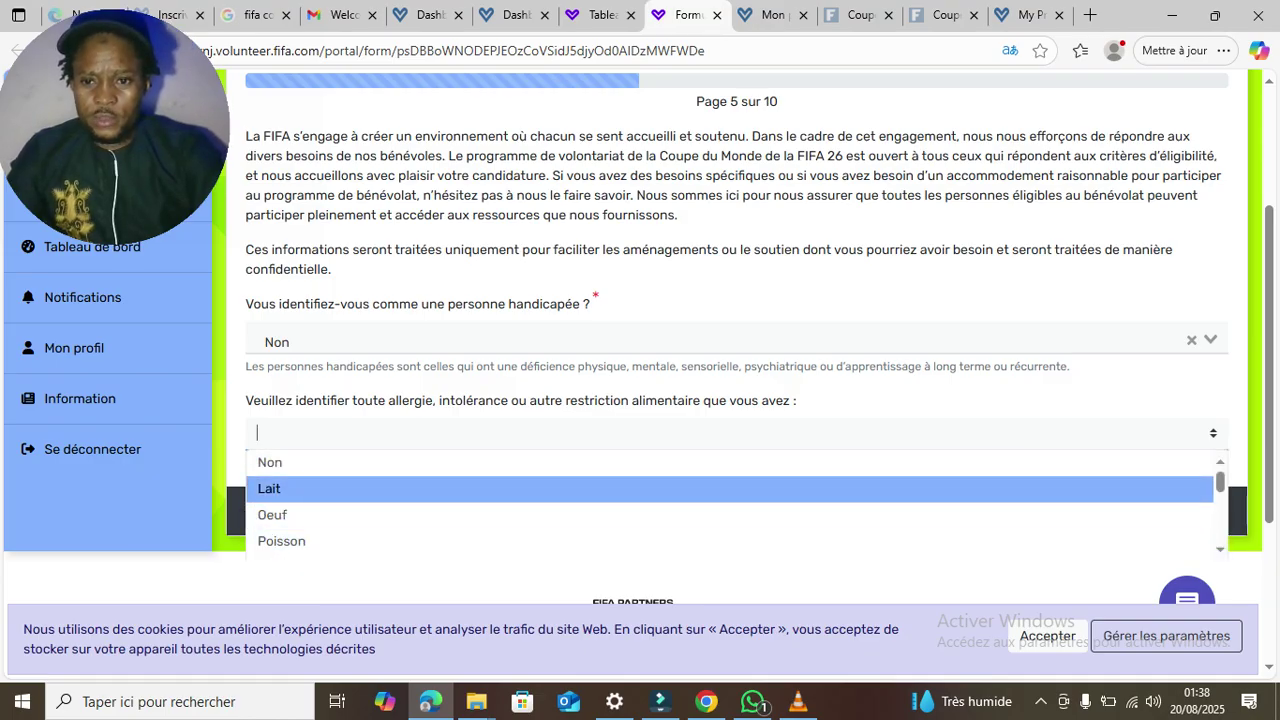
key("Return")
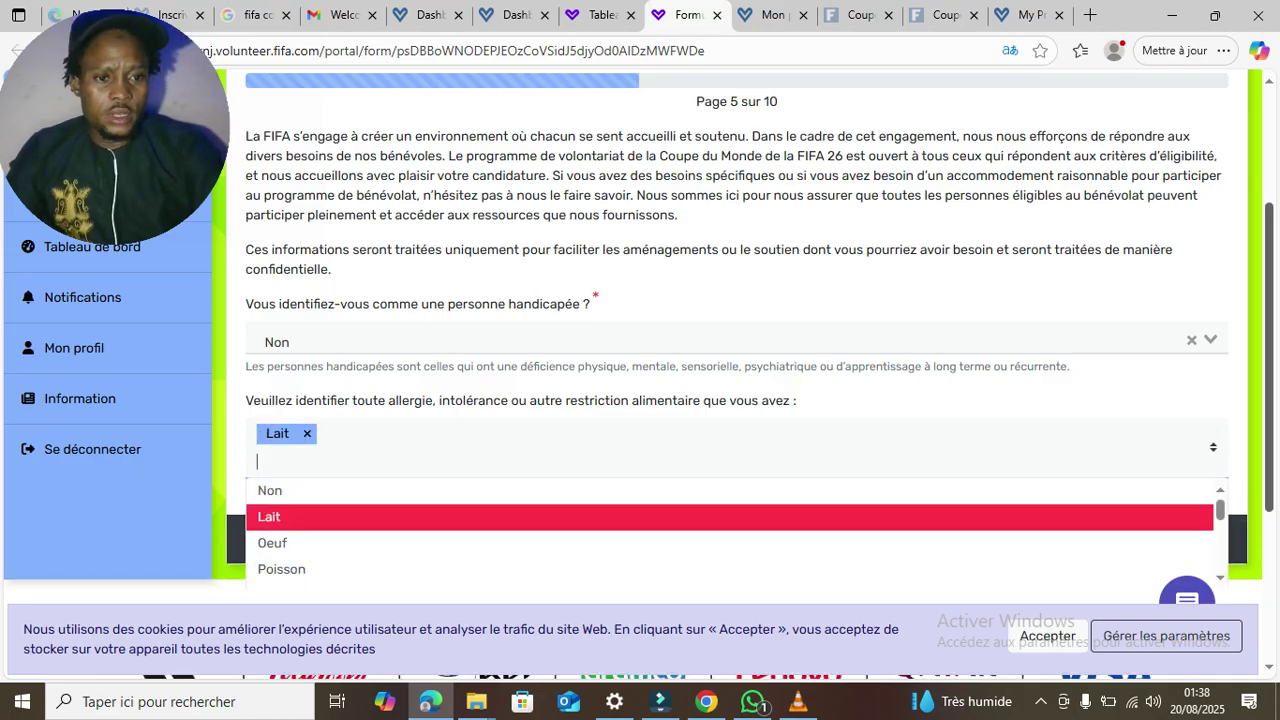
key("Escape")
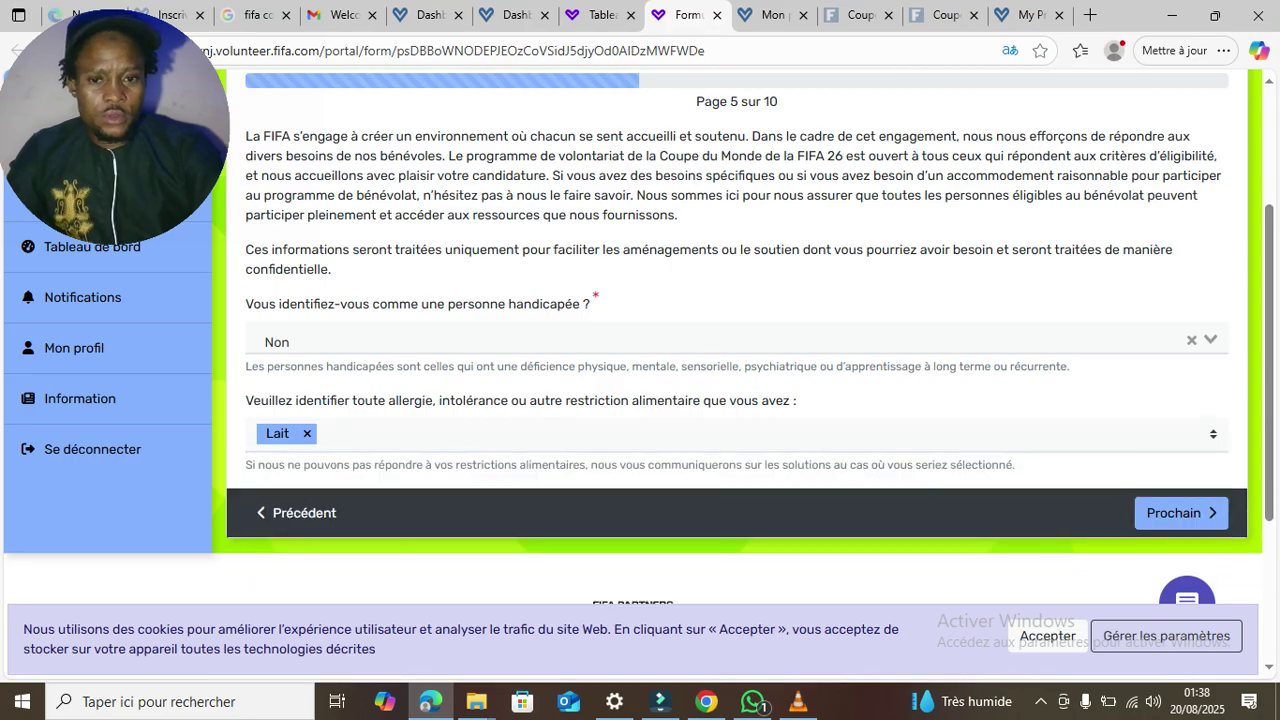
key("Tab")
key("Return")
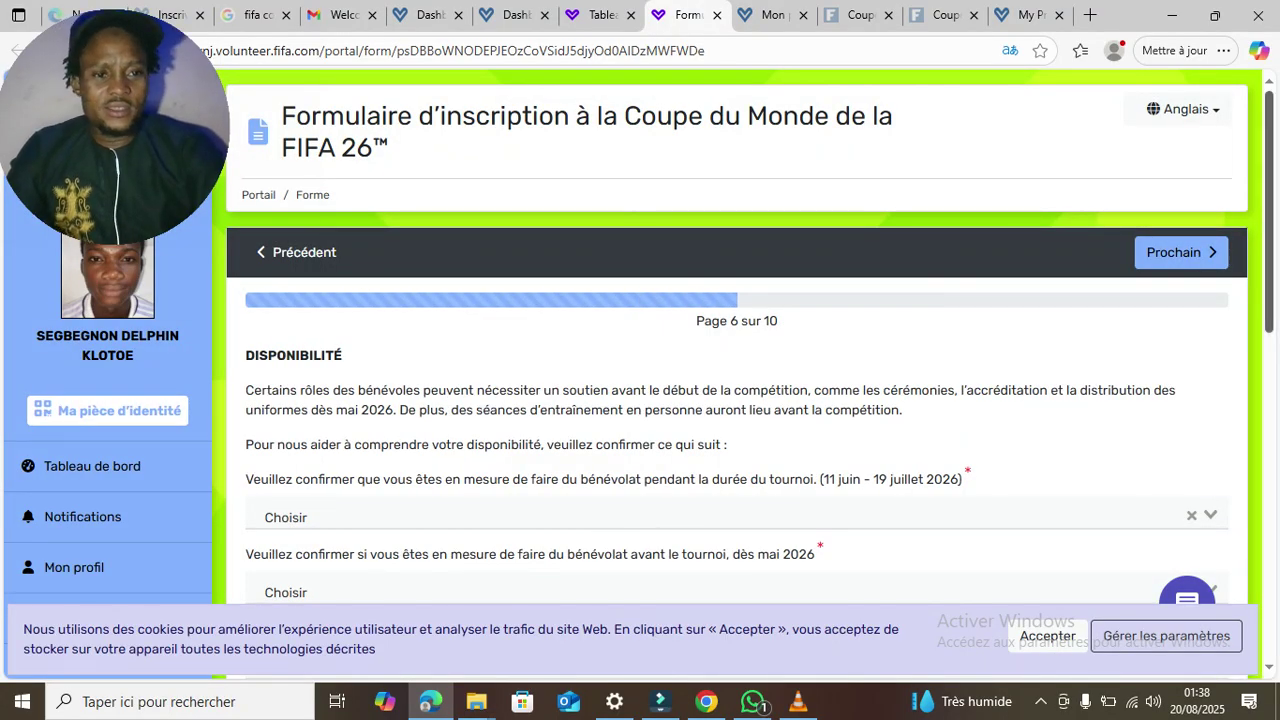
- Answer Oui for tournament availability, availability from May 2026, and the Starting Lineup programme
scroll(737, 400, "down", 1)
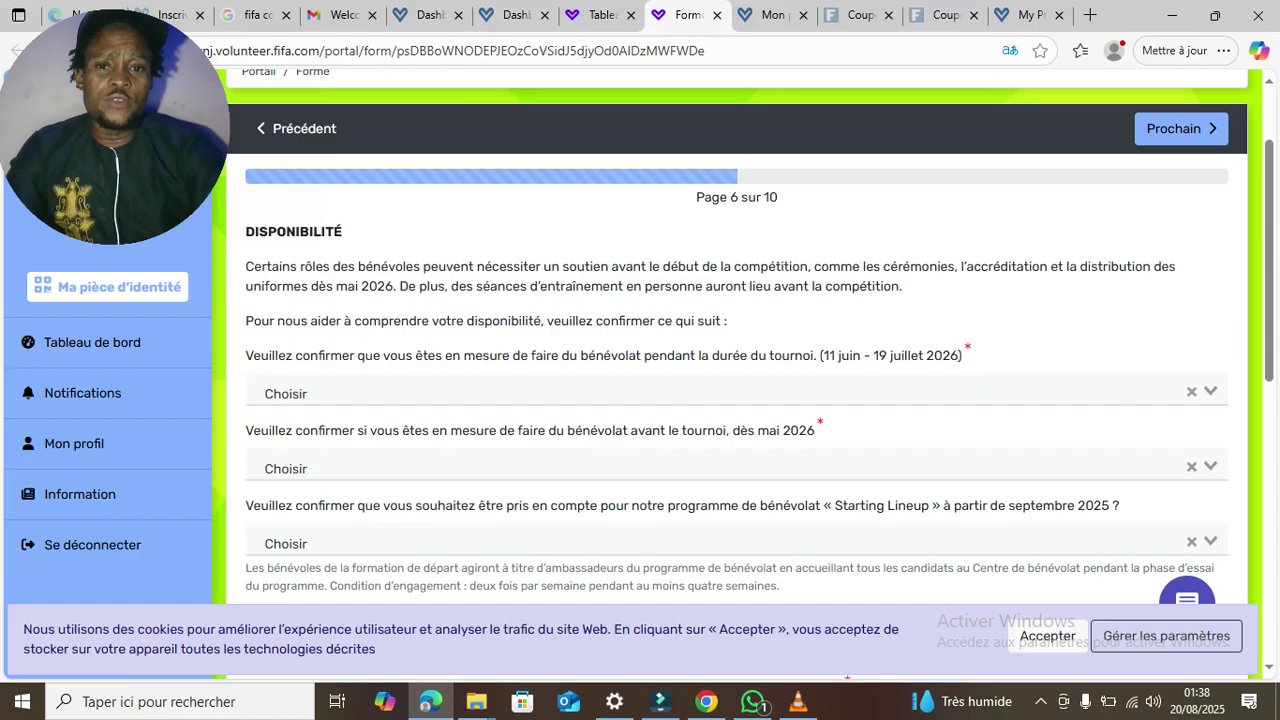
left_click(737, 392)
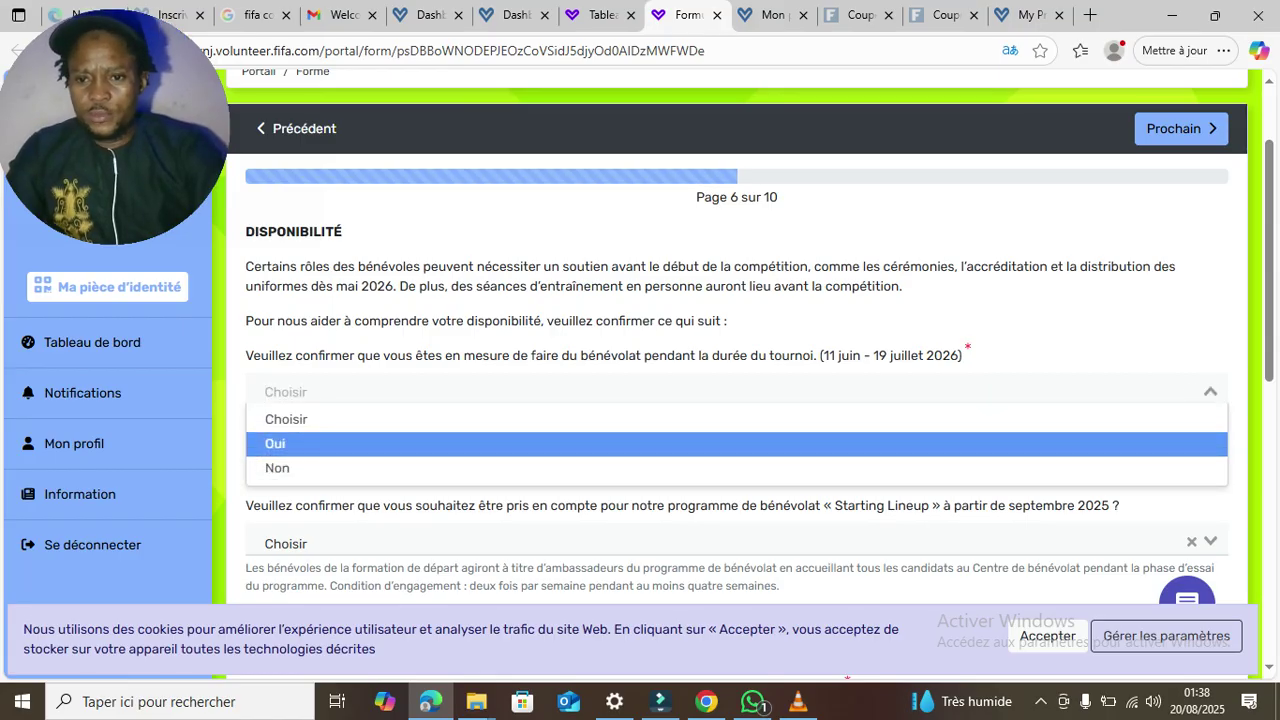
key("Return")
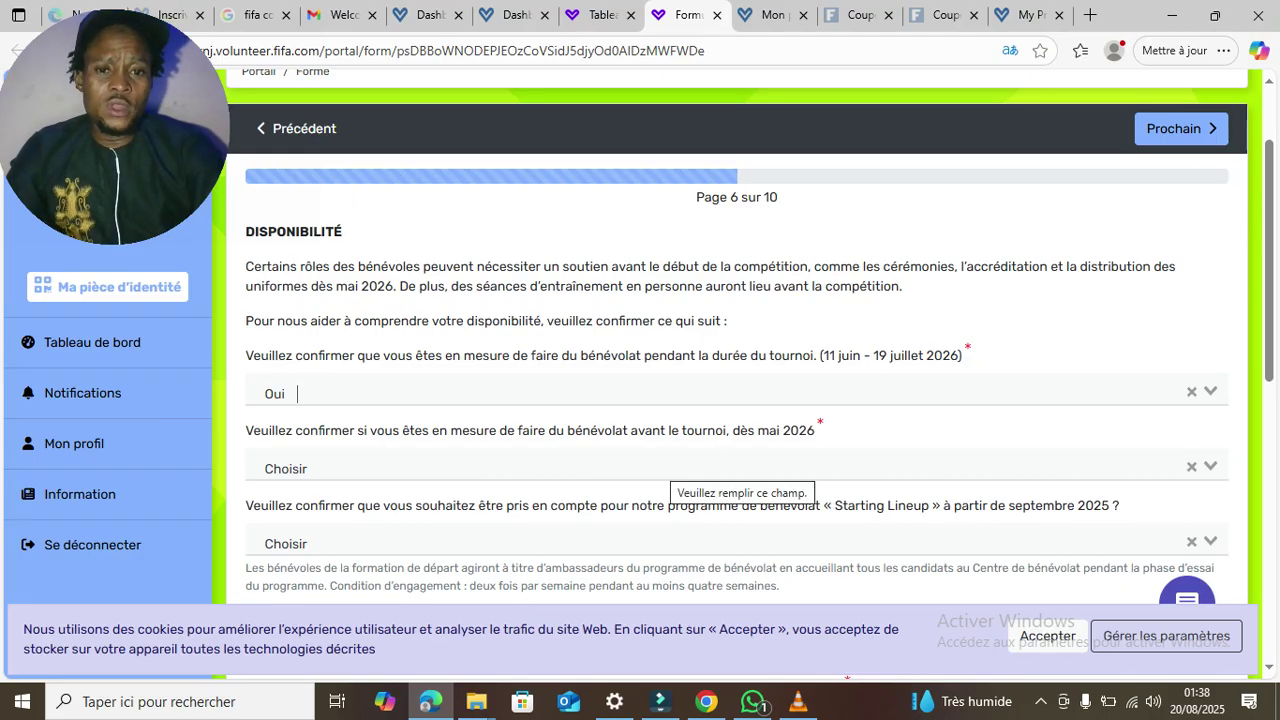
left_click(670, 466)
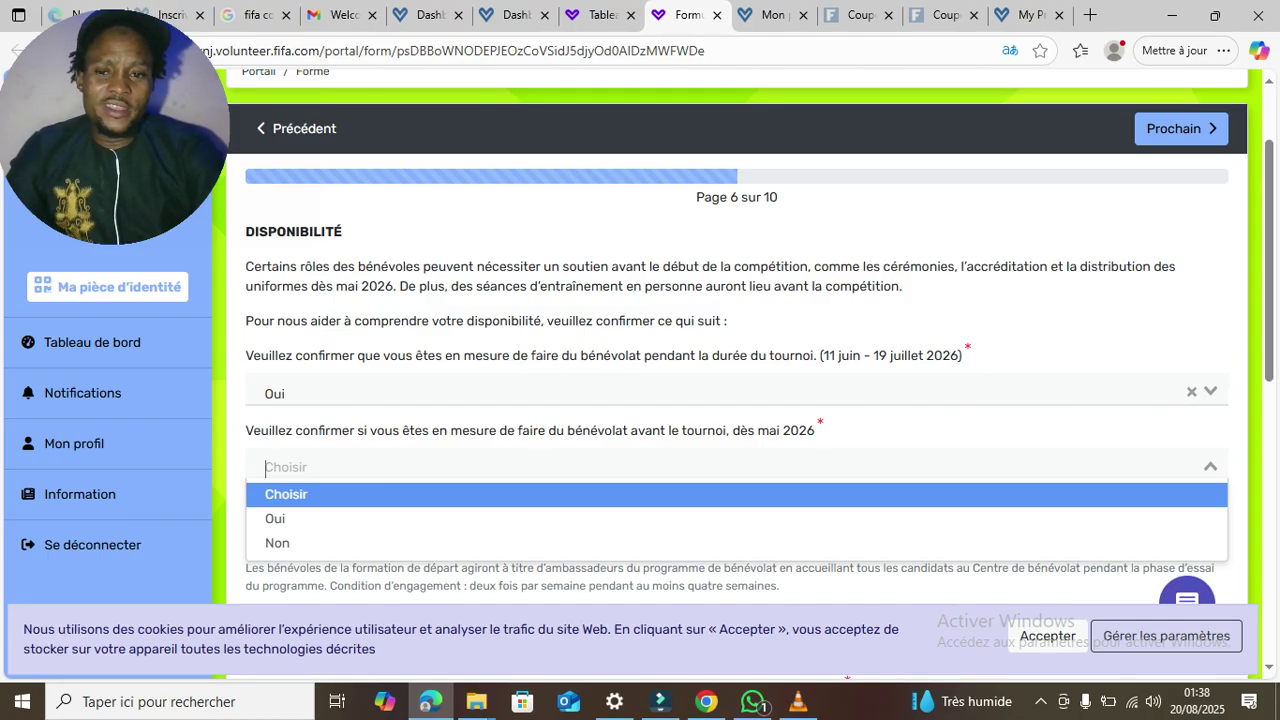
key("Down")
key("Return")
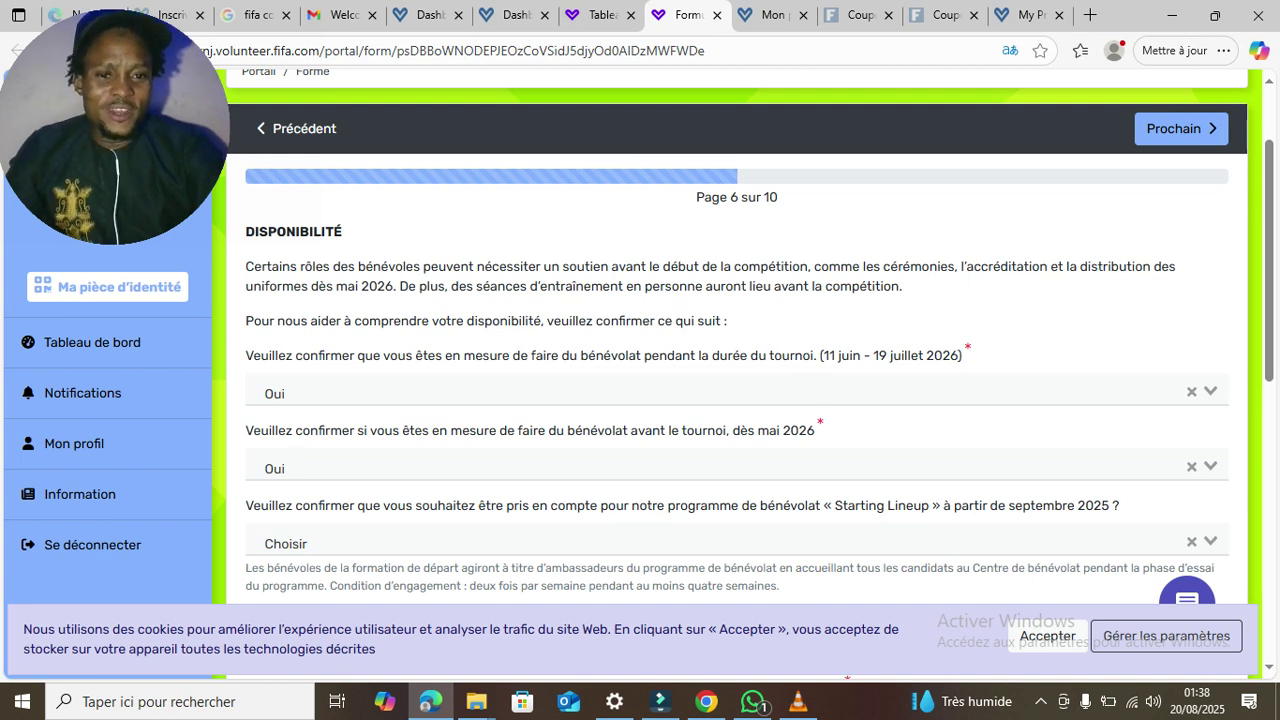
left_click(286, 543)
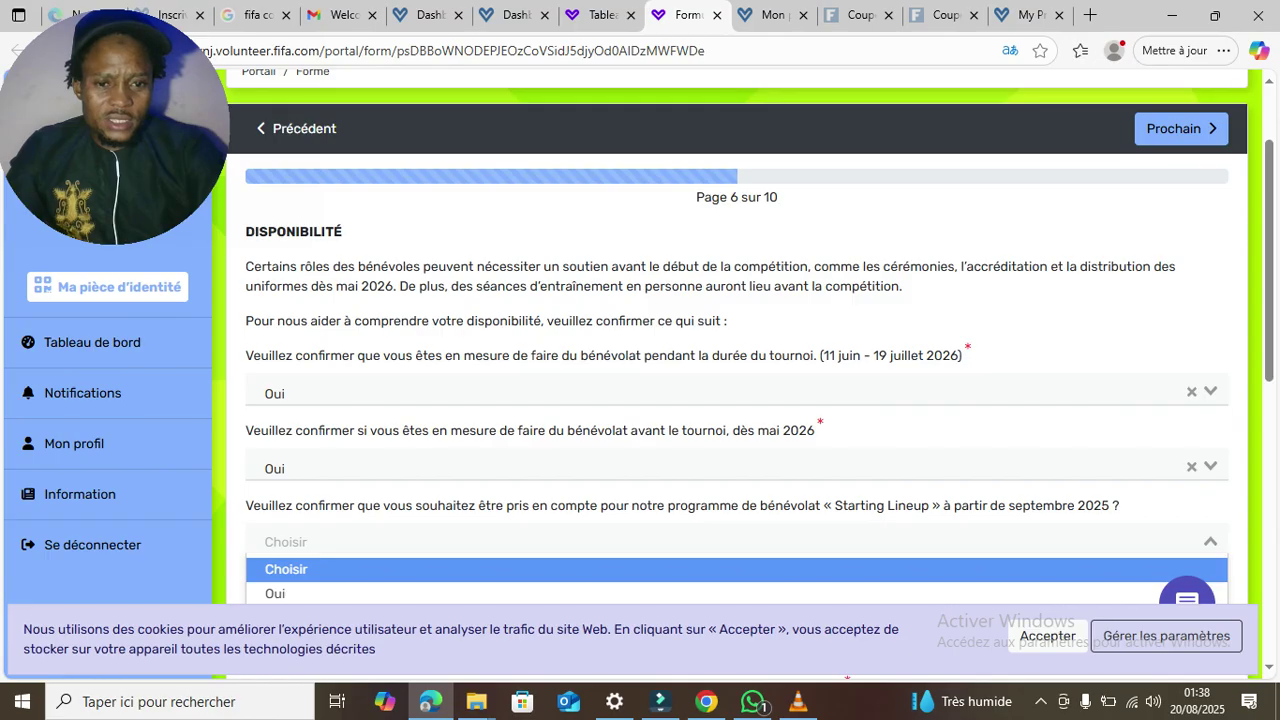
key("Down")
key("Return")
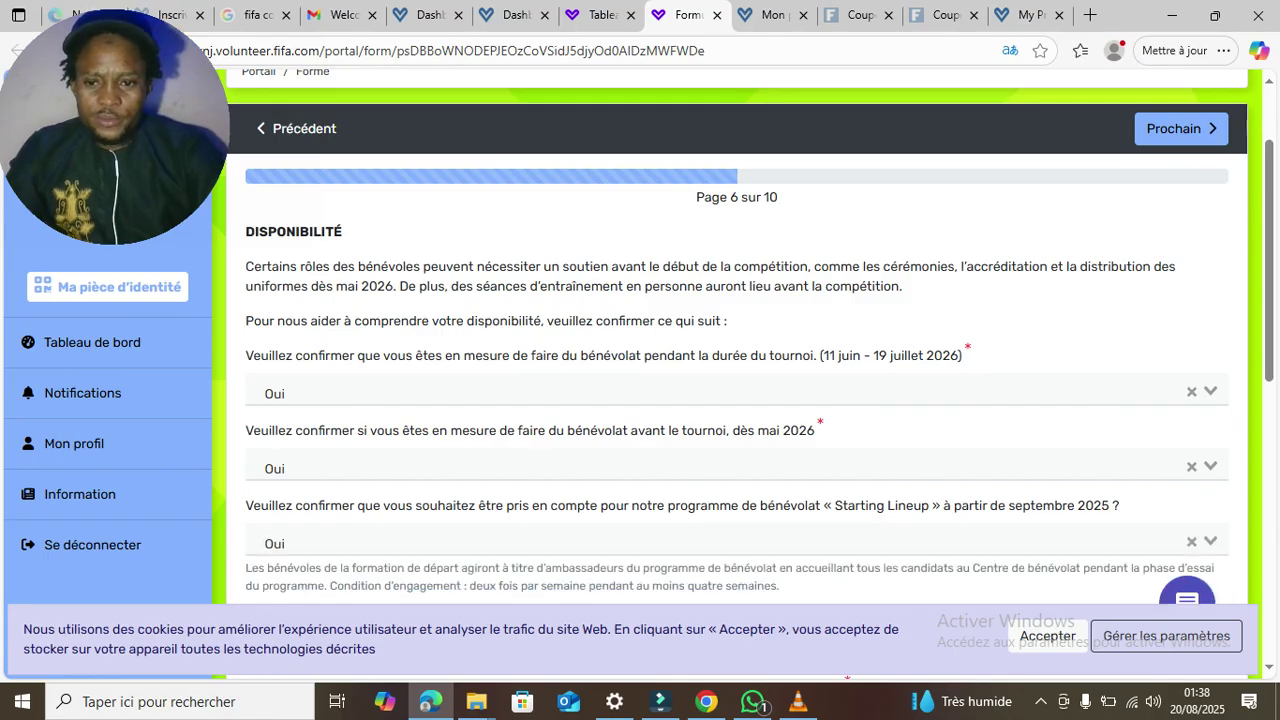
scroll(737, 380, "down", 4)
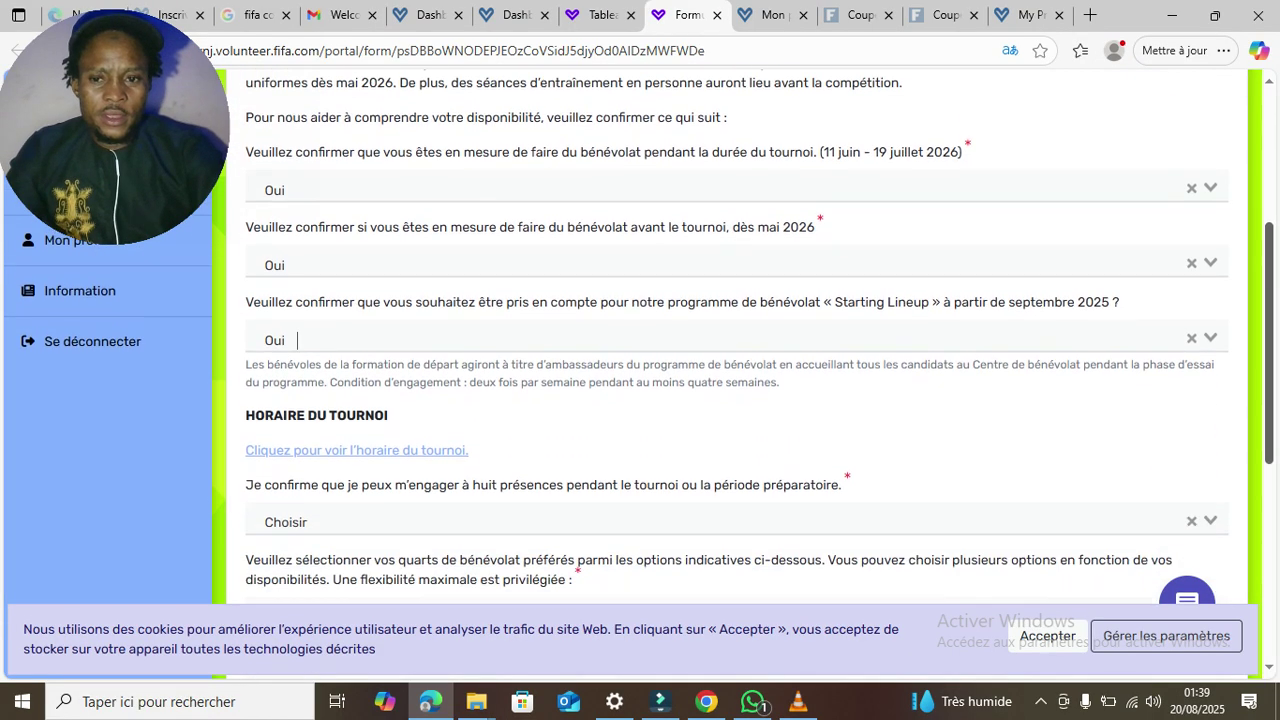
- Answer Oui to the 'Je confirme' eight-shift commitment question
scroll(737, 380, "down", 1)
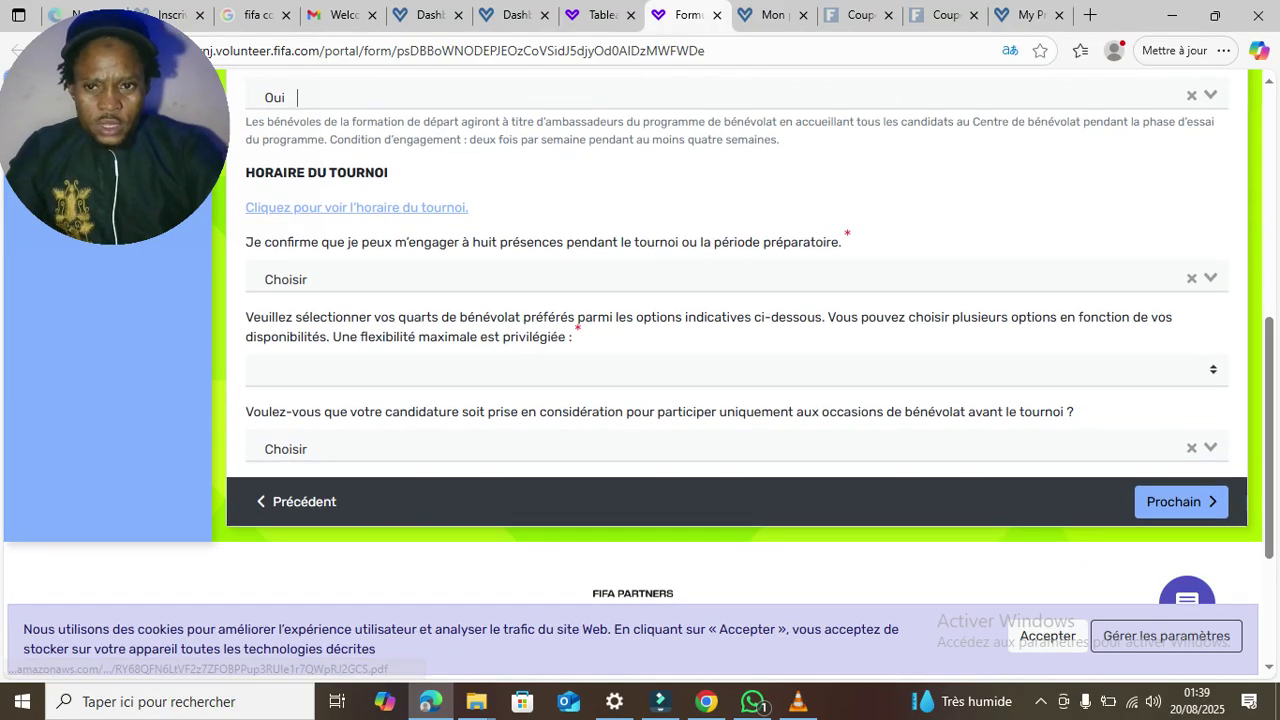
left_click(401, 278)
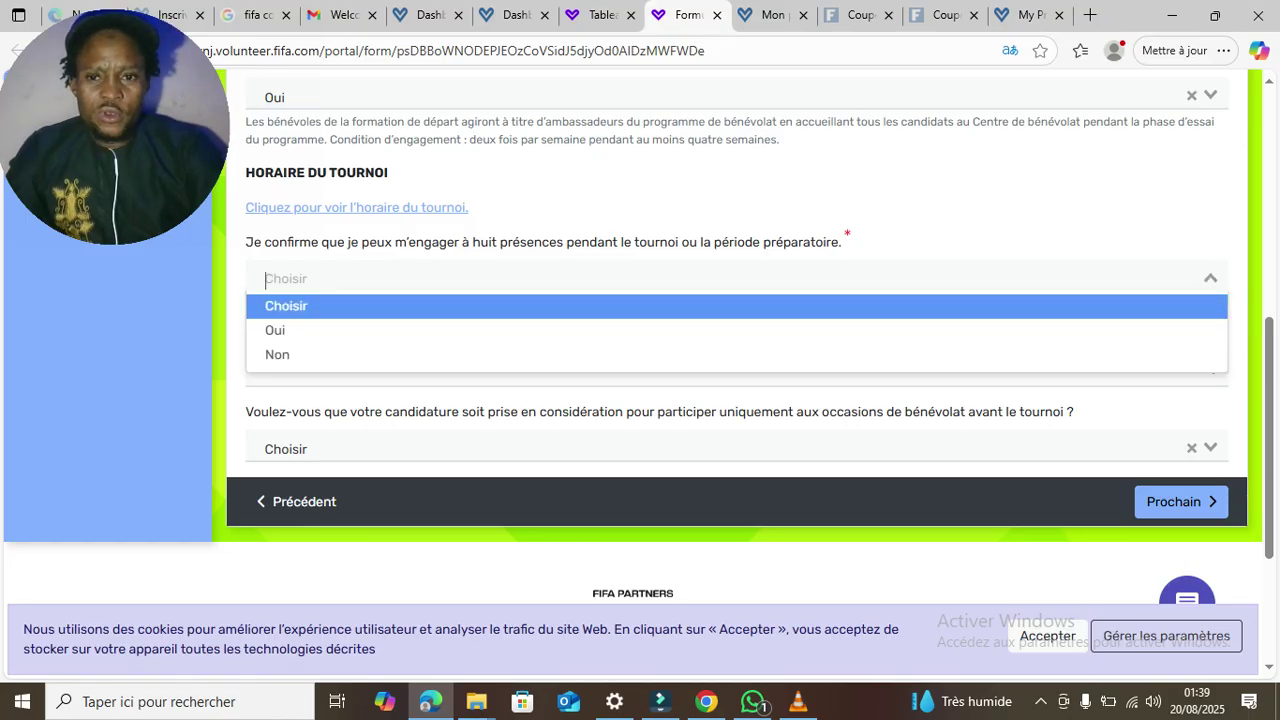
left_click(390, 330)
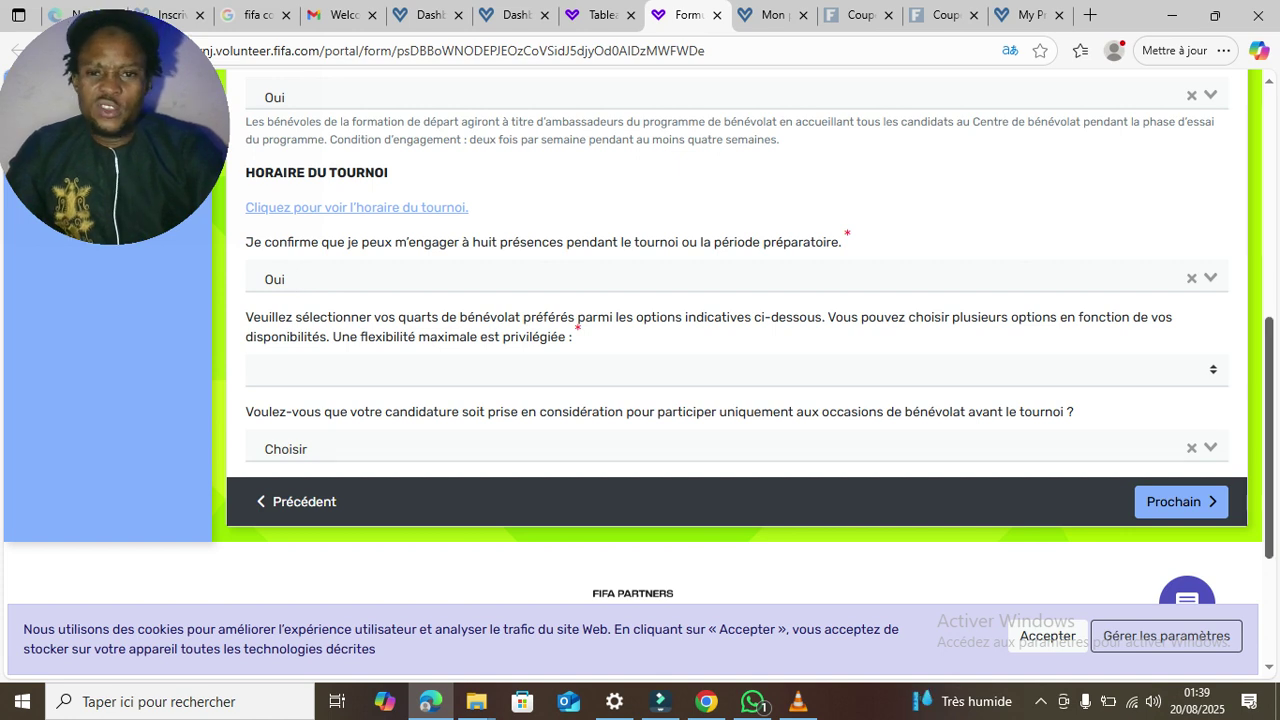
- Choose Matin, Après-midi and Soirée as preferred volunteer shifts
scroll(640, 400, "down", 1)
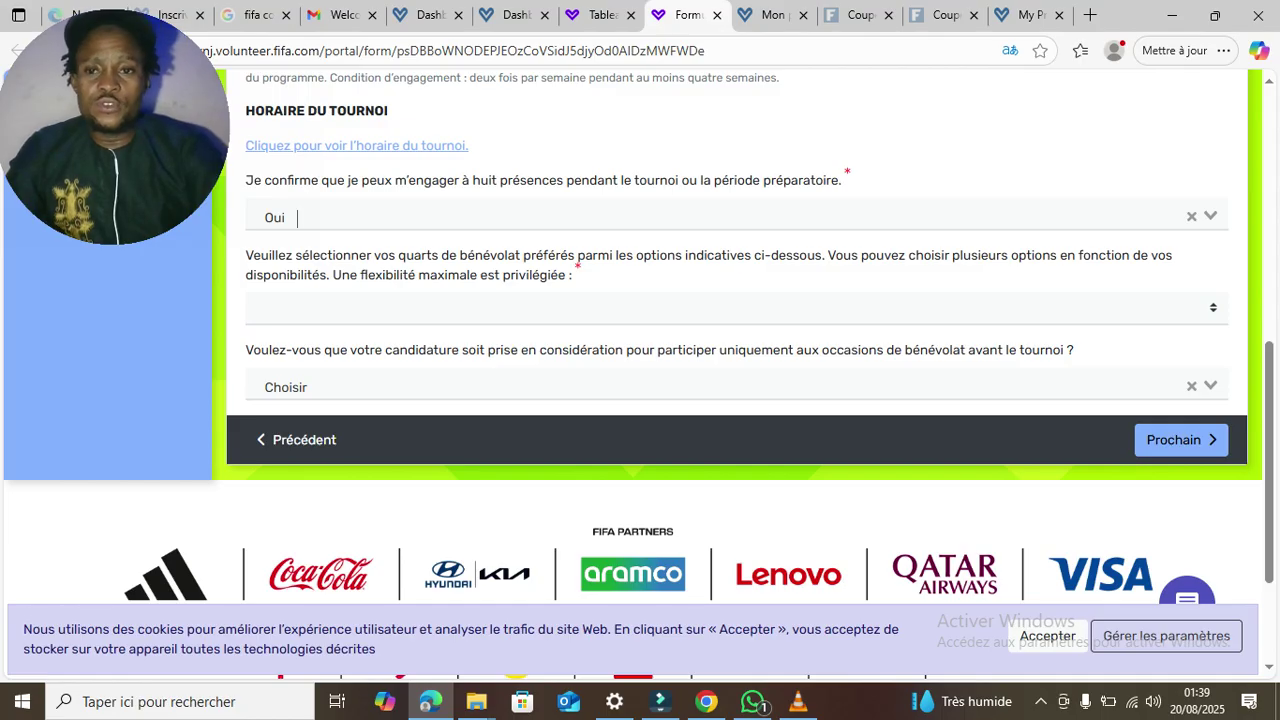
left_click(736, 308)
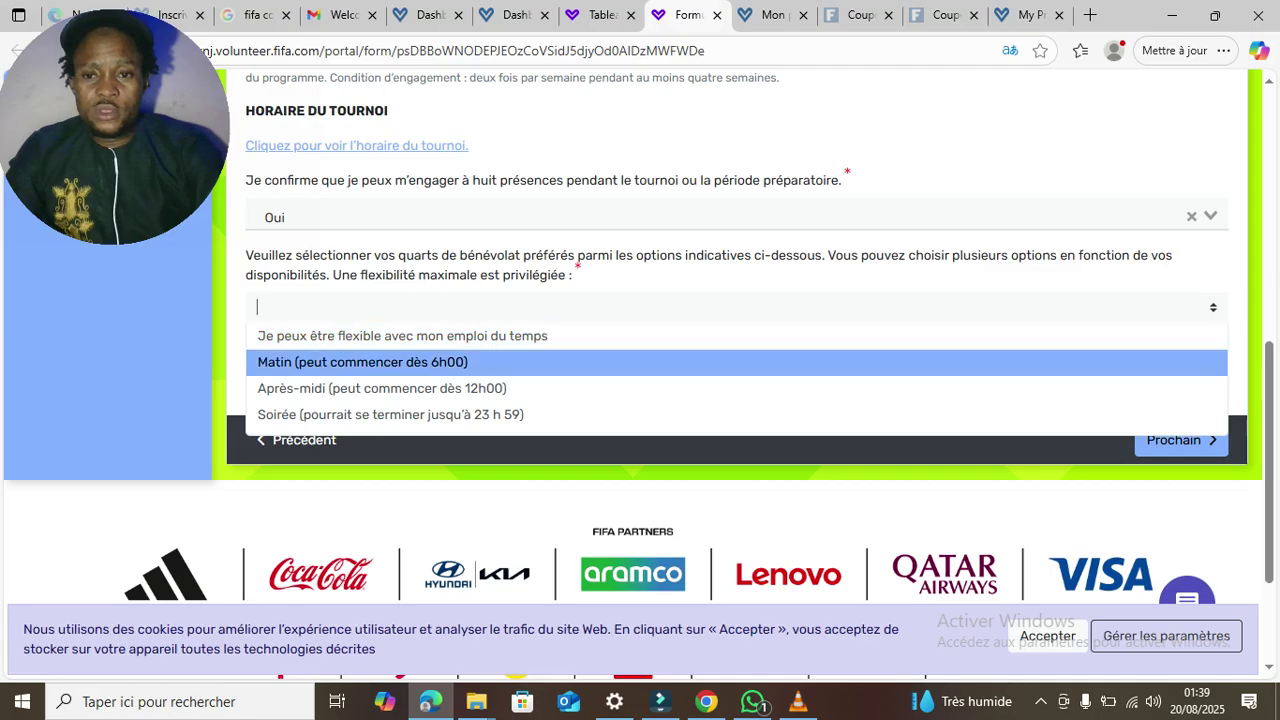
key("Return")
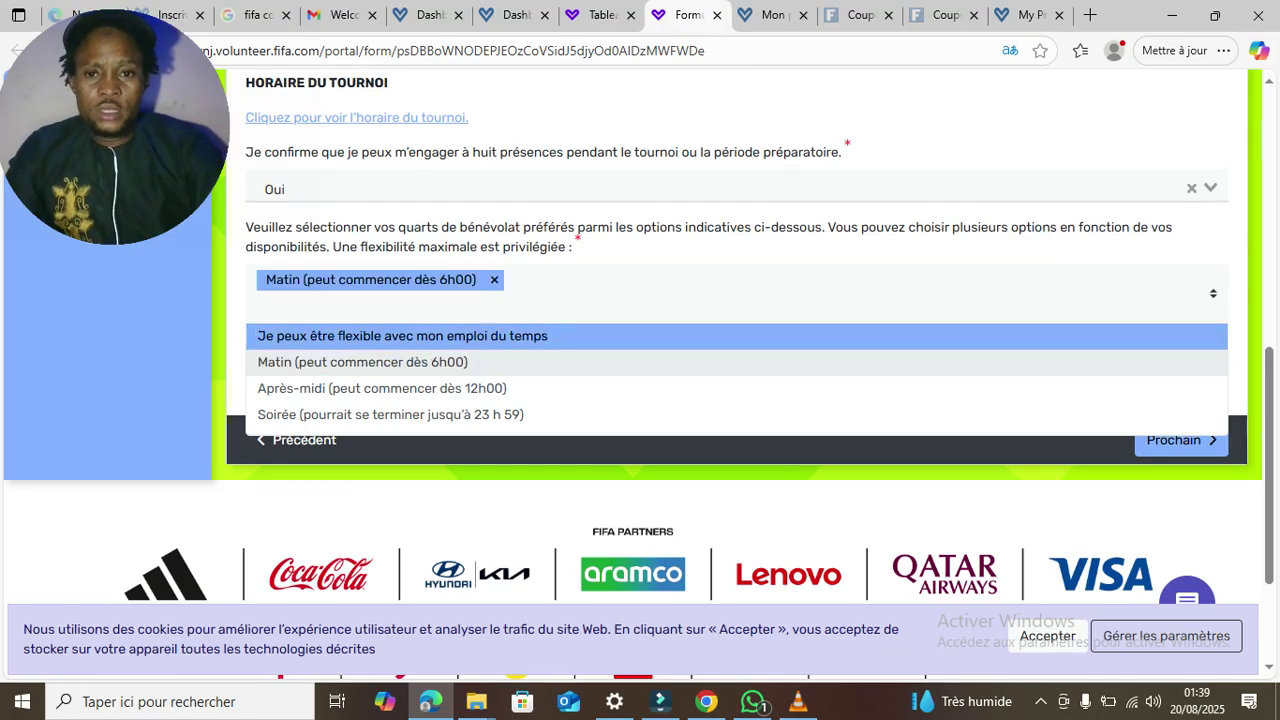
key("Down")
key("Return")
key("Down")
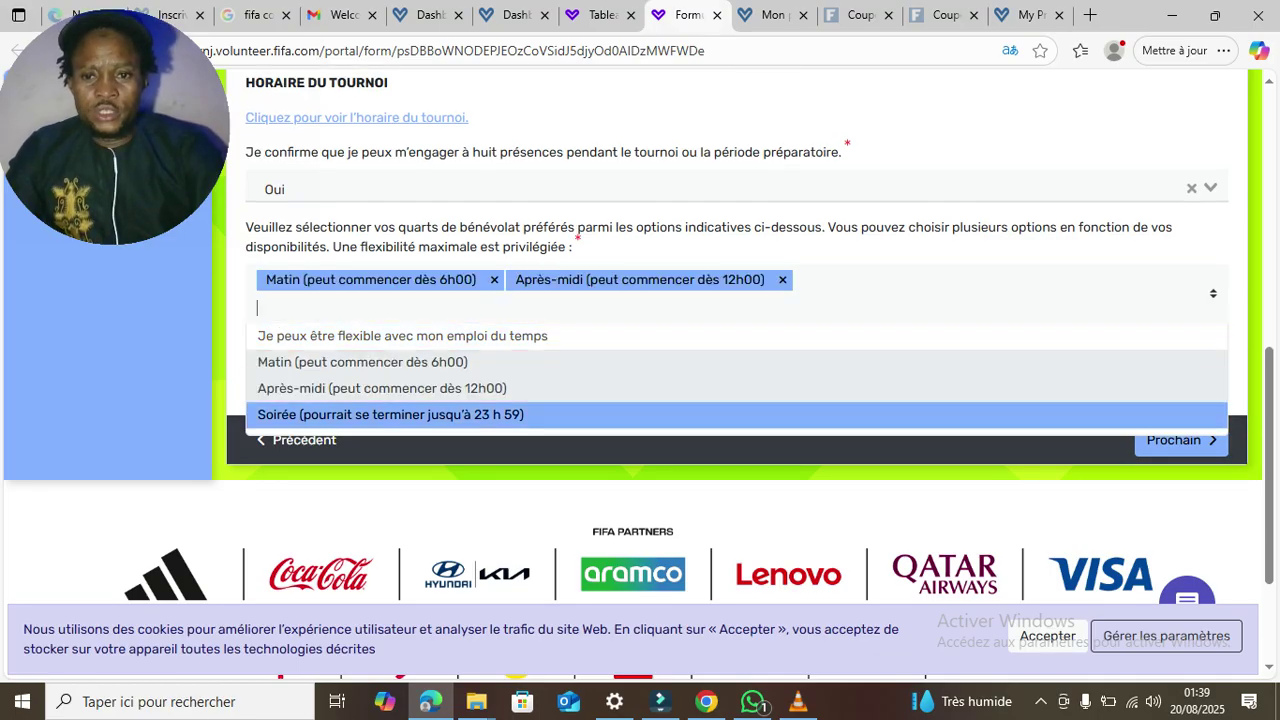
key("Return")
key("Down")
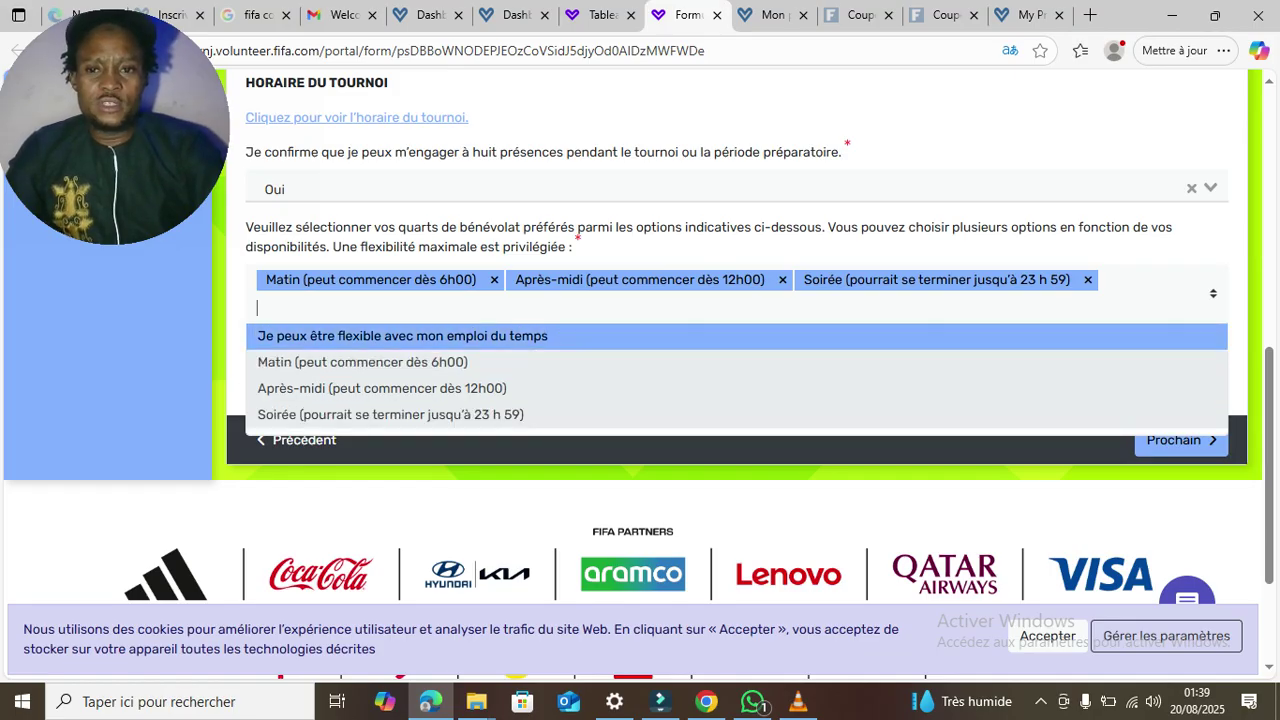
key("Escape")
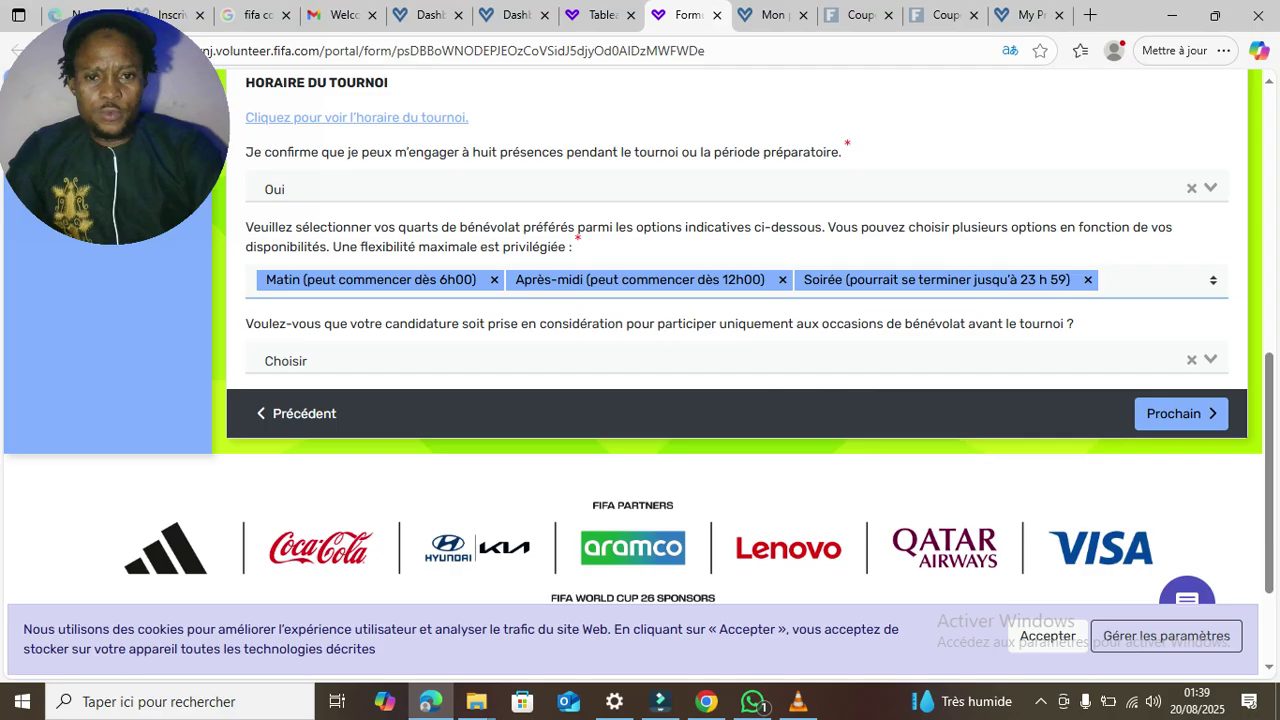
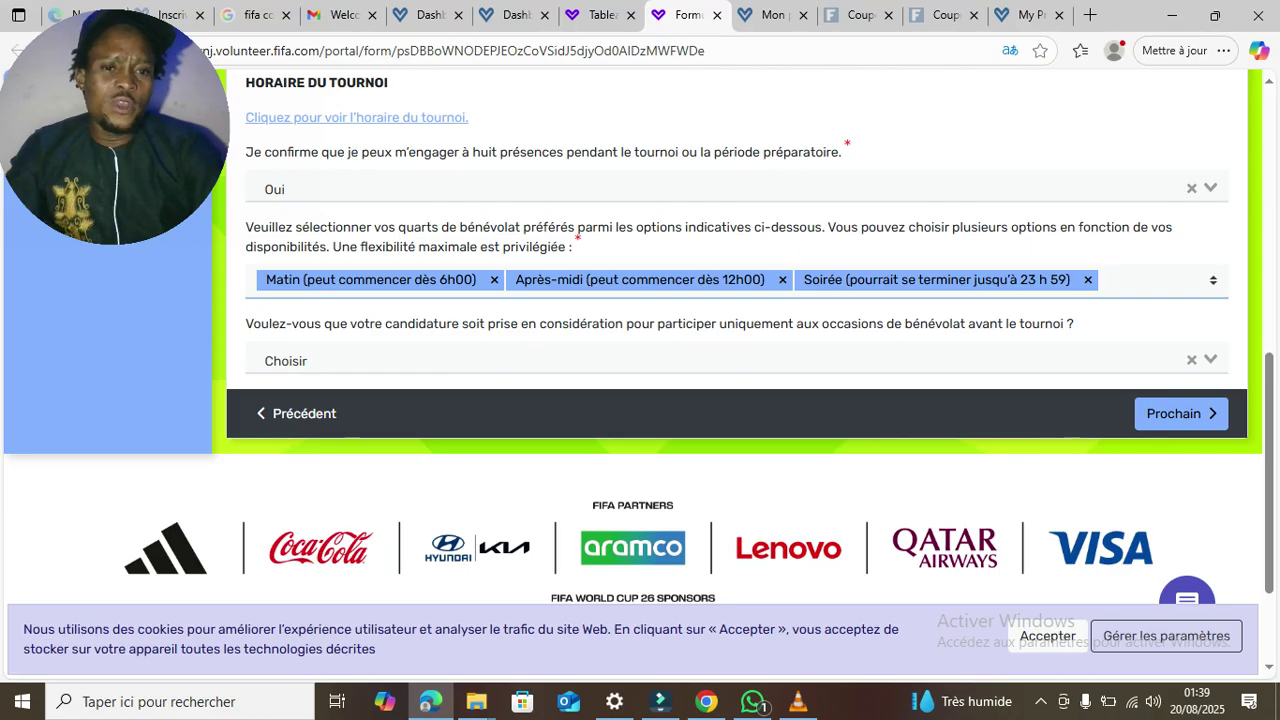
- Choose Oui for pre-tournament-only volunteering and advance to page 7, Qualification Details
left_click(736, 360)
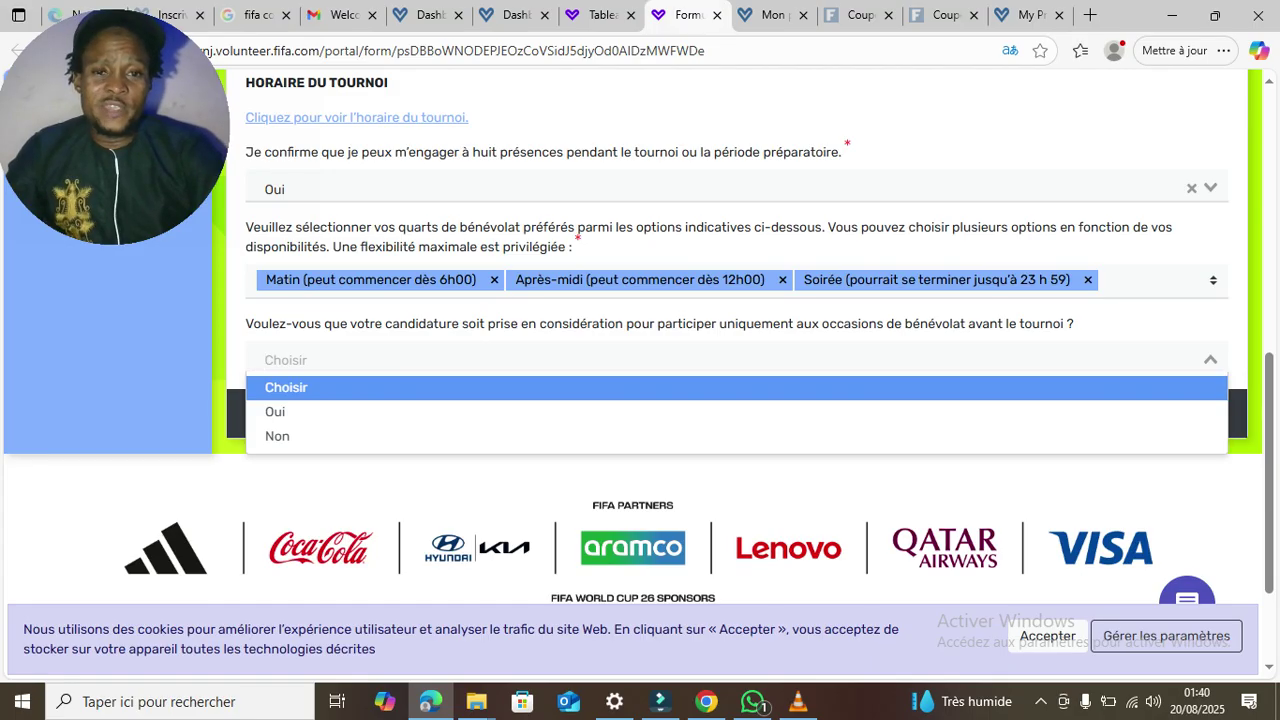
key("Down")
key("Return")
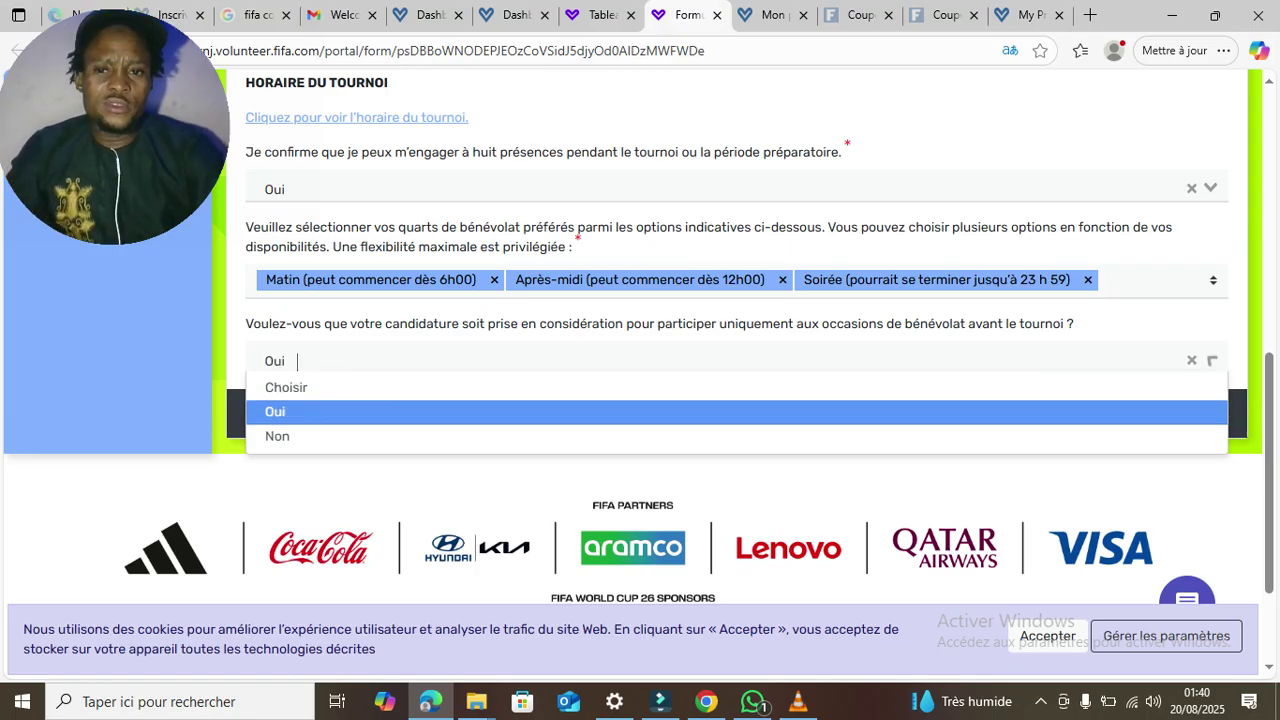
key("Tab")
key("Return")
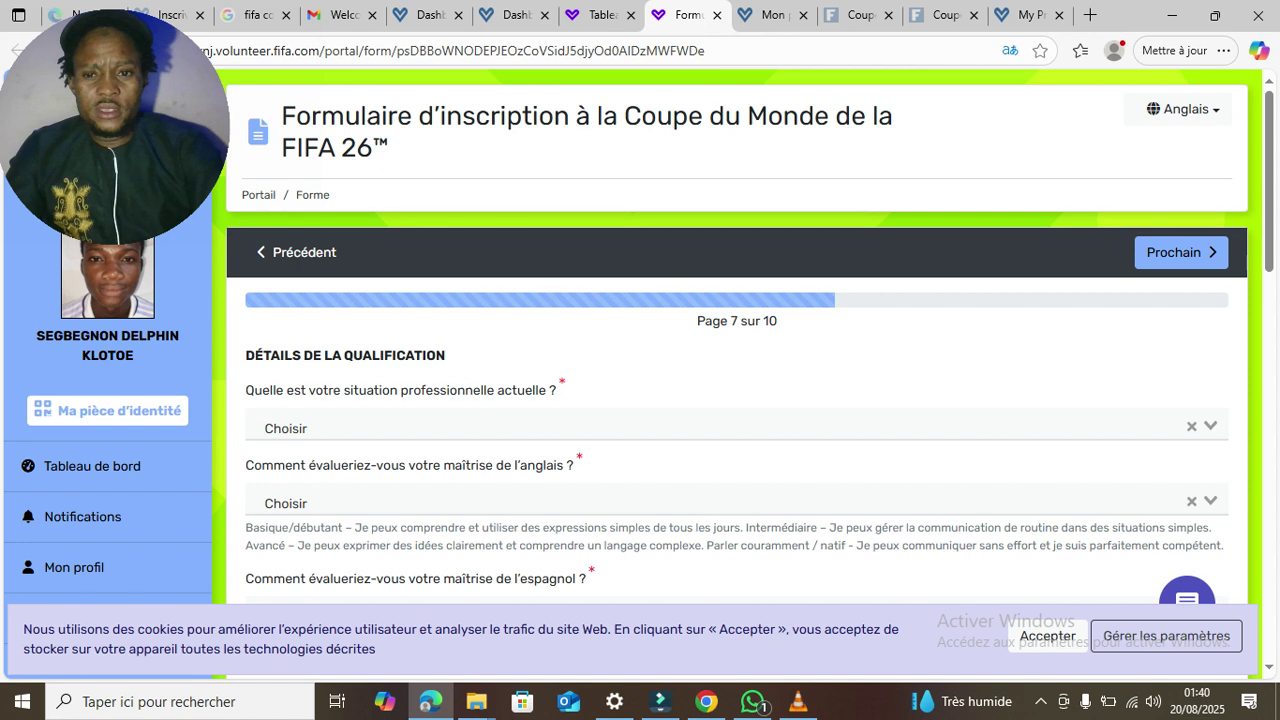
- Set professional situation to Employé and English proficiency to Avancé
left_click(737, 427)
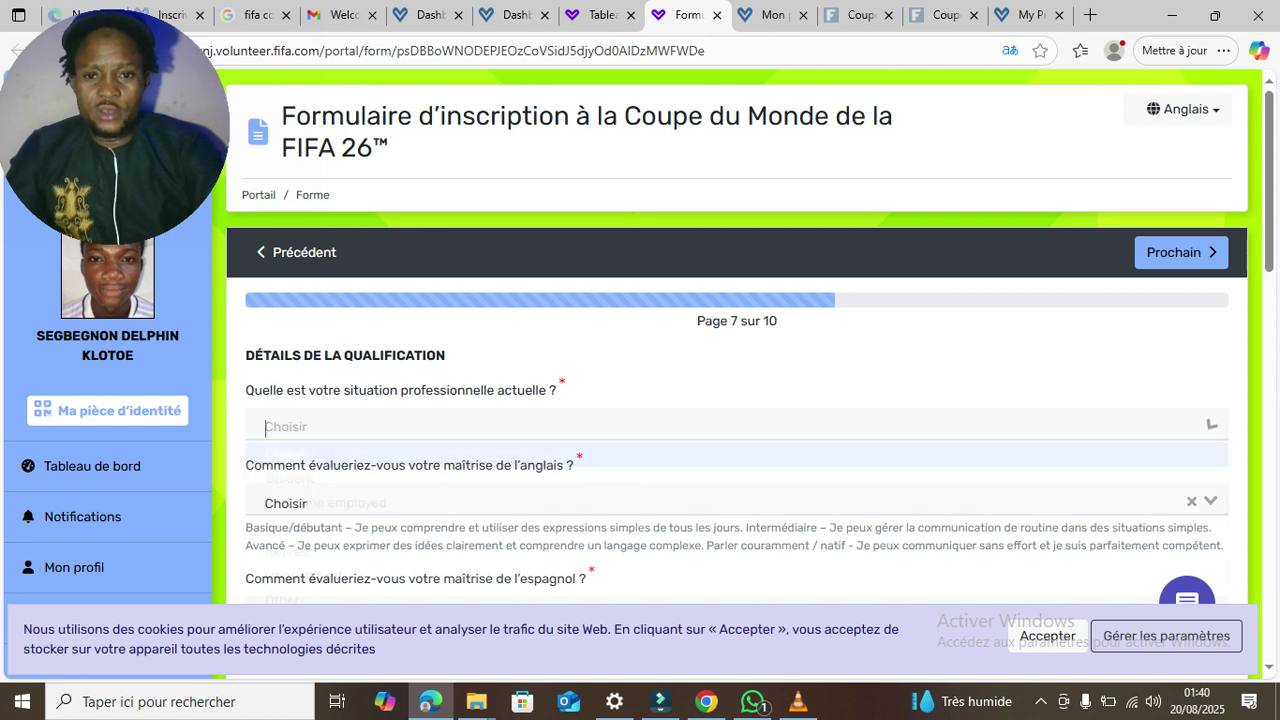
key("Down")
key("Return")
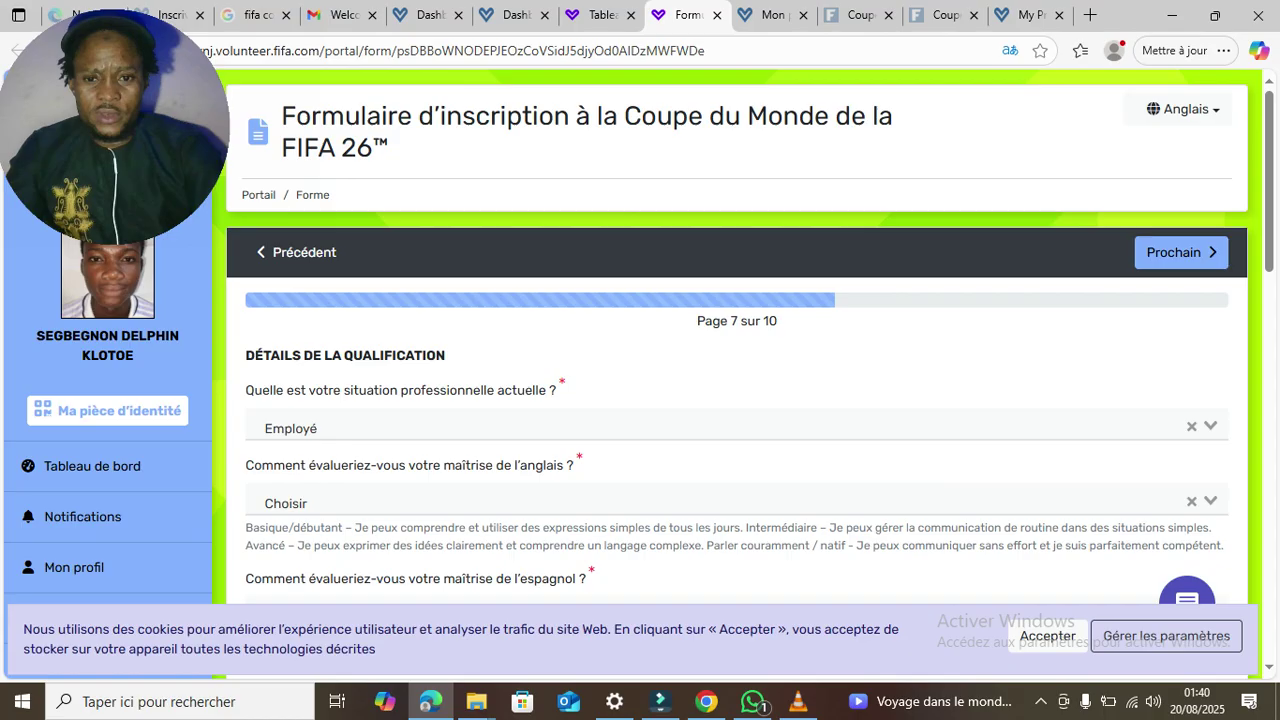
left_click(502, 503)
key("Down")
key("Down")
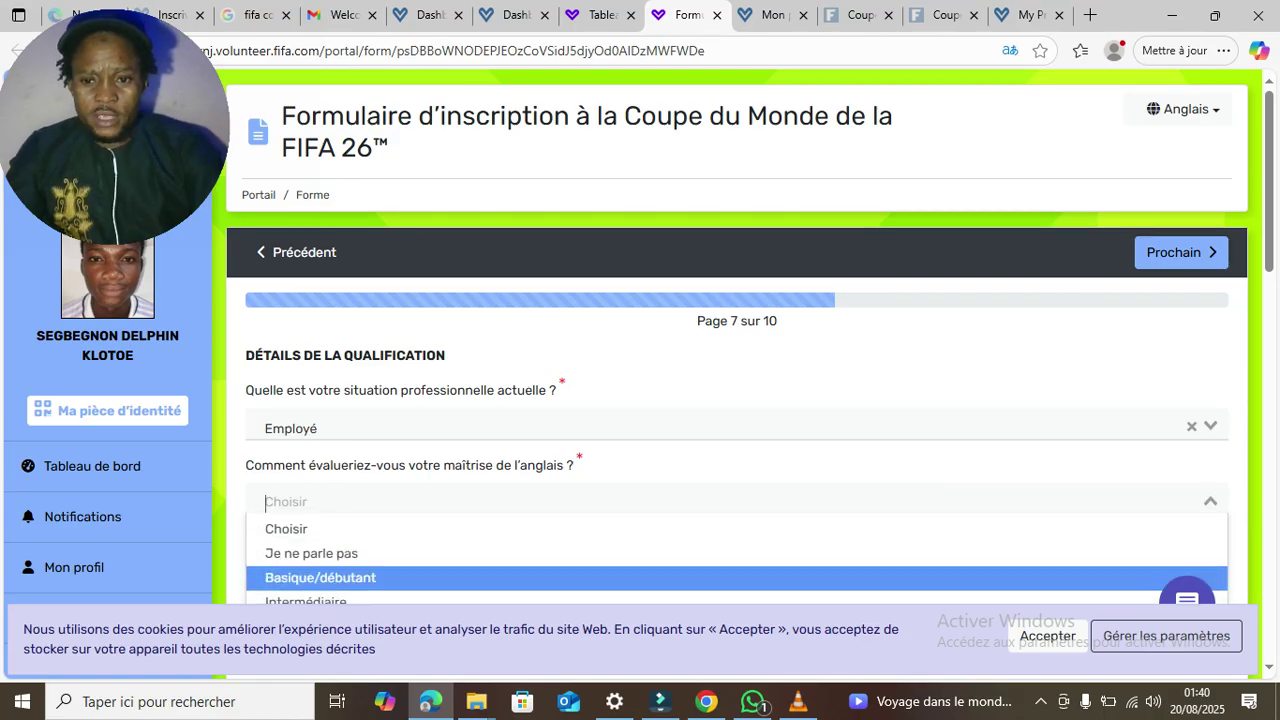
key("Up")
scroll(640, 336, "down", 2)
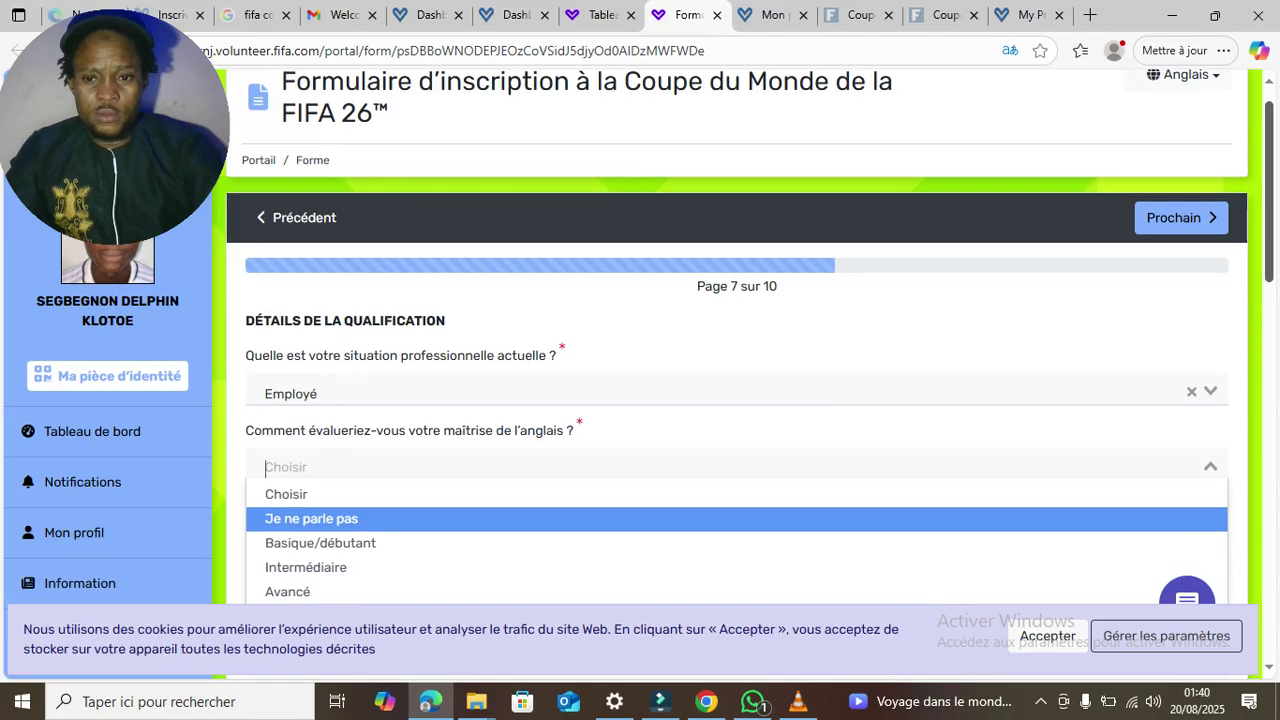
key("Down")
key("Down")
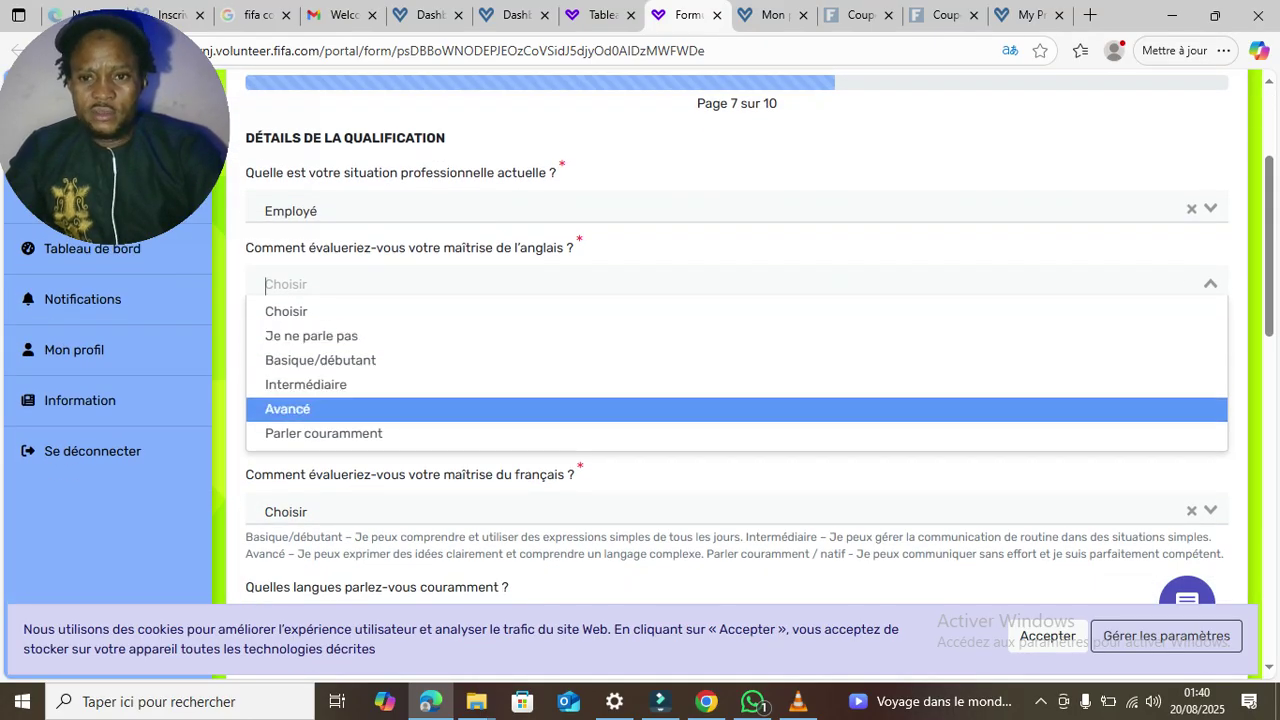
key("Return")
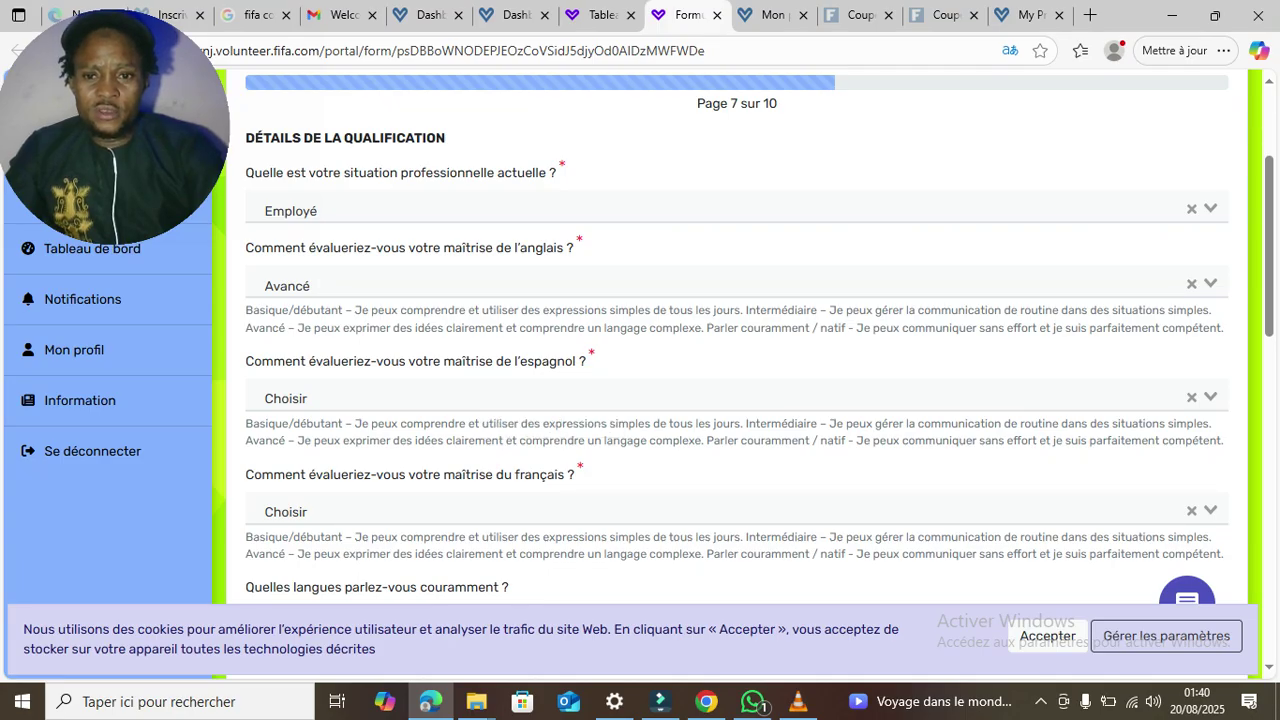
- Set Spanish proficiency to Basique/débutant and French proficiency to Avancé
key("Tab")
key("Down")
key("Down")
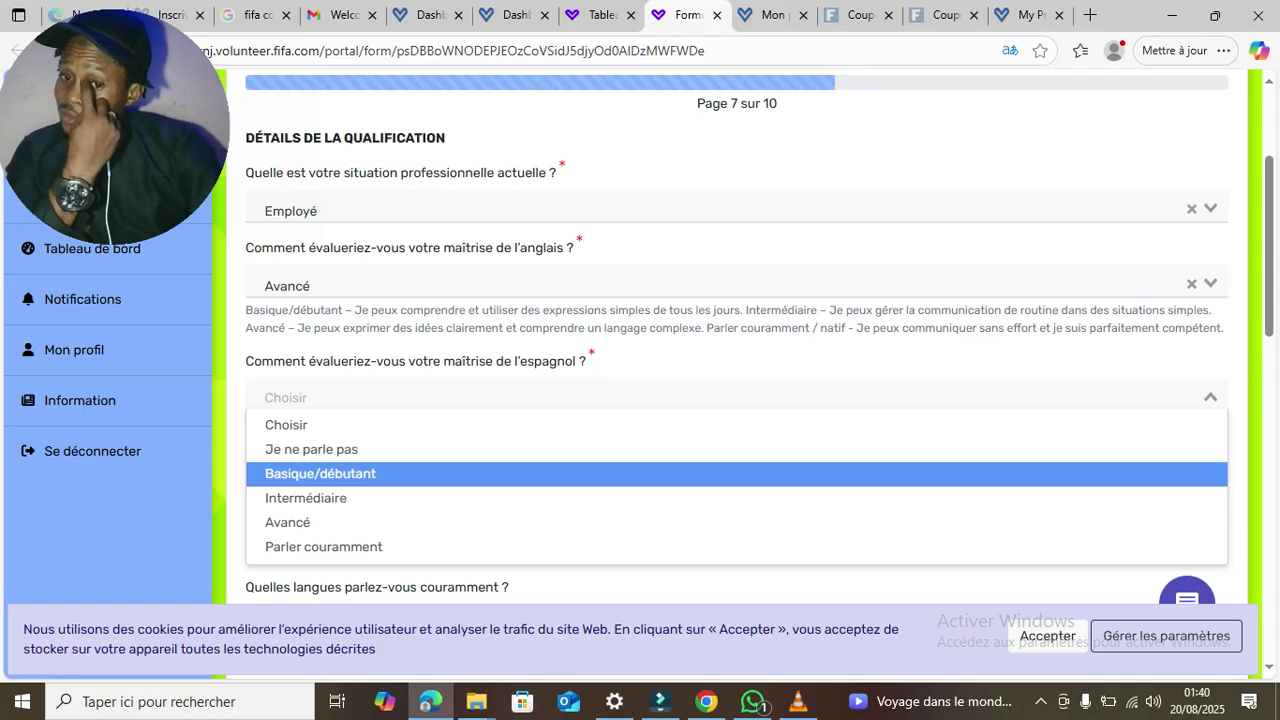
key("Return")
key("Return")
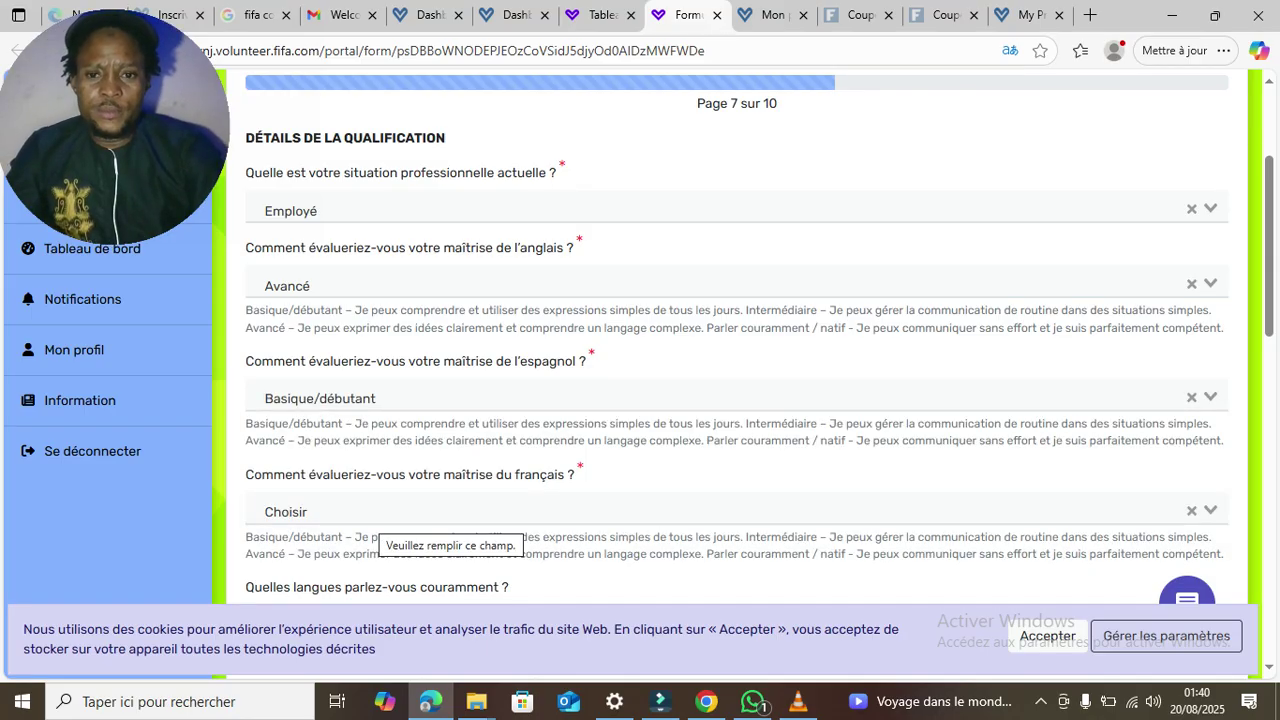
left_click(379, 513)
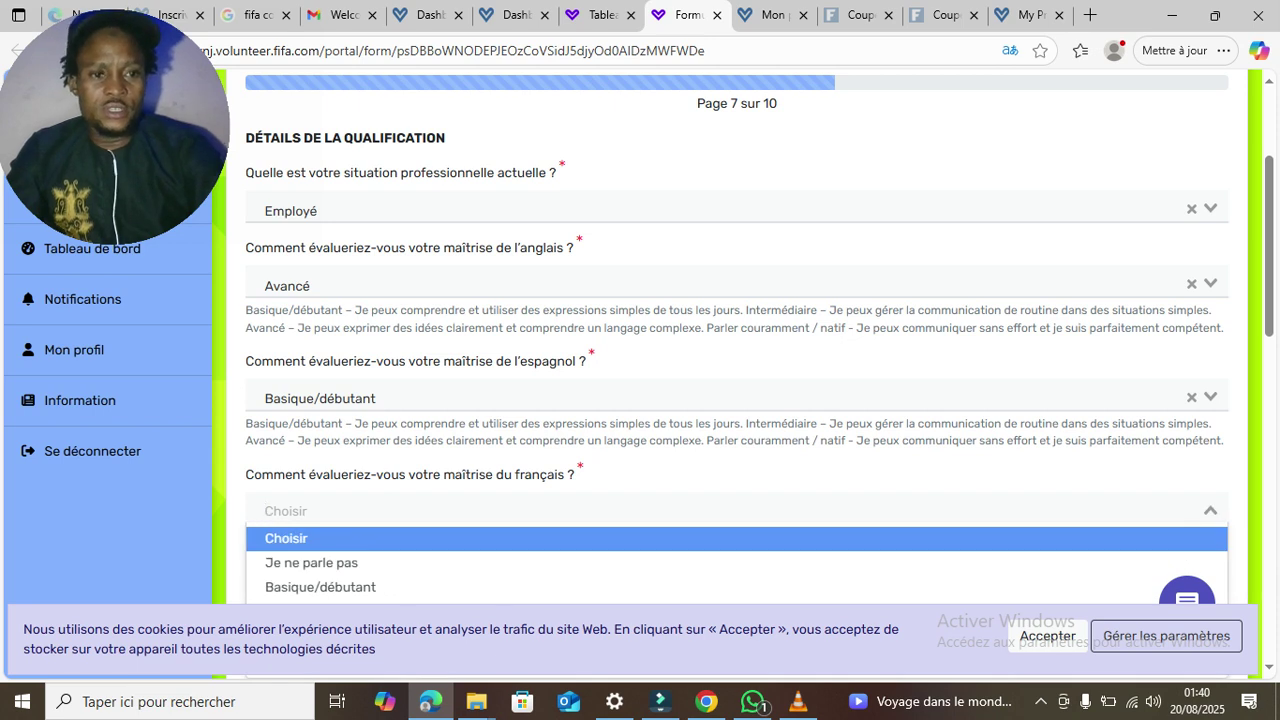
left_click_drag(1269, 250, 1269, 295)
key("Down")
key("Down")
key("Down")
key("Down")
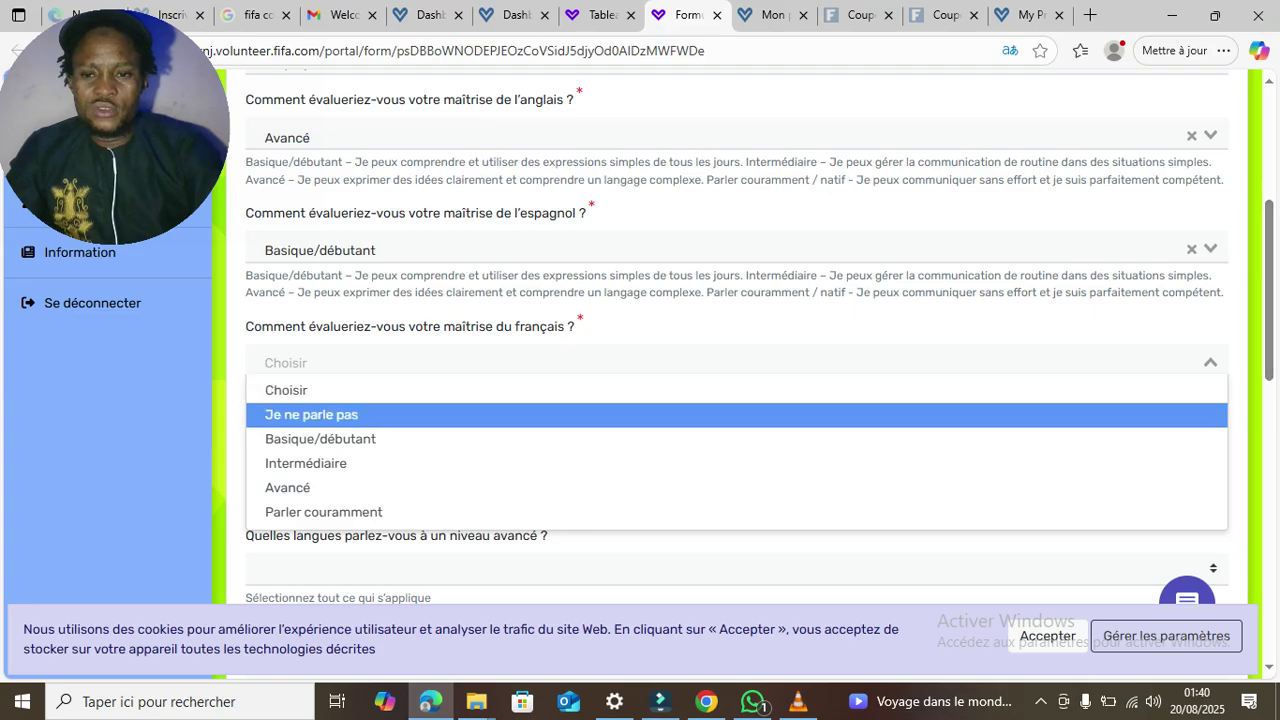
key("Return")
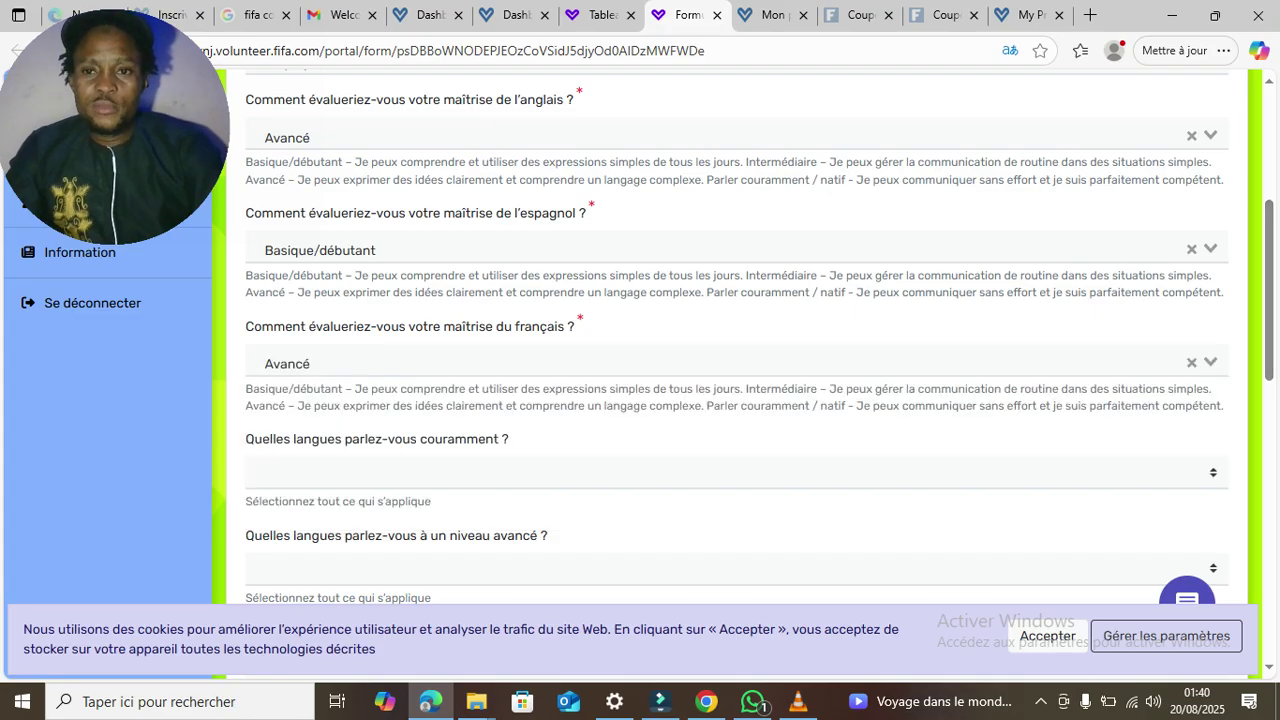
- Change English proficiency to Basique/débutant
left_click(736, 136)
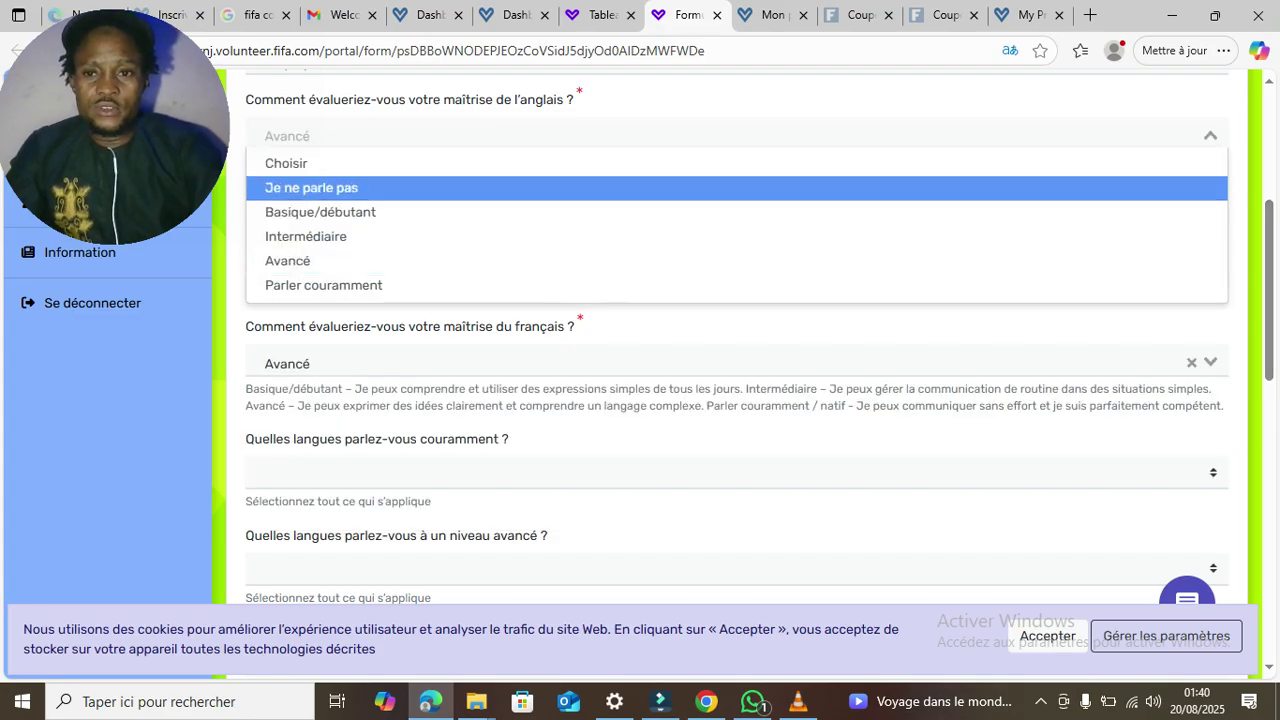
key("Up")
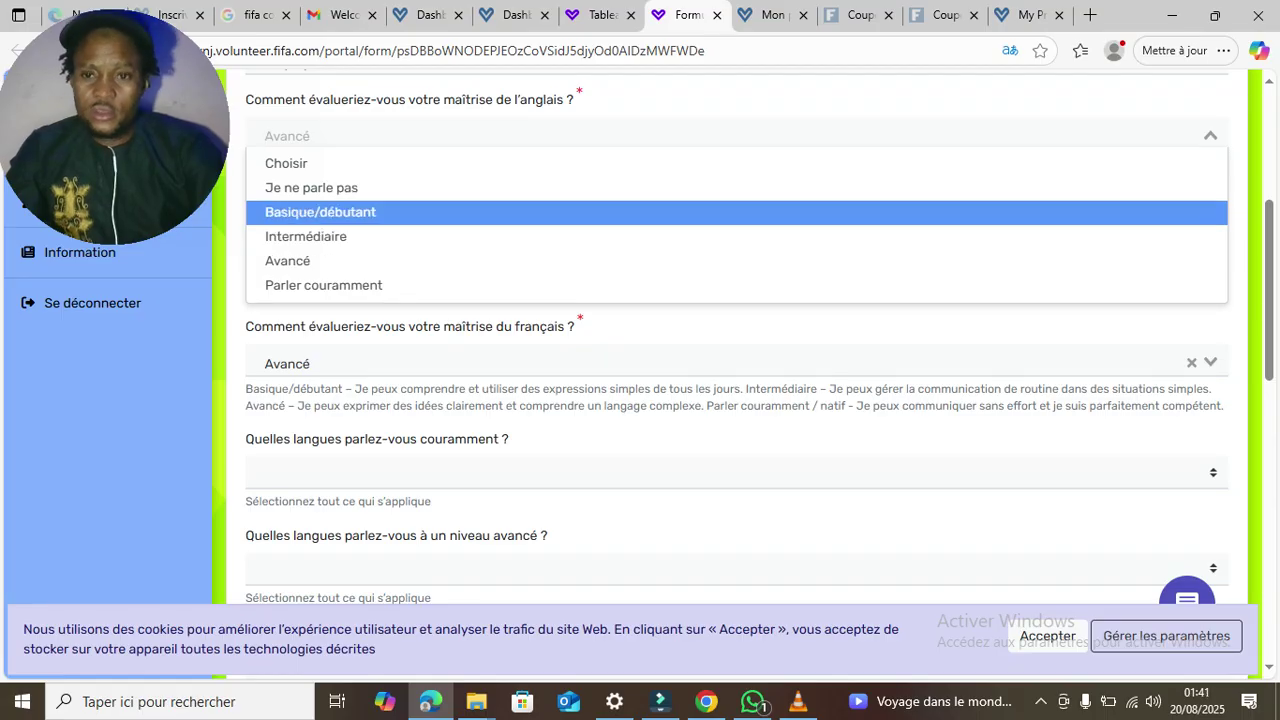
key("Down")
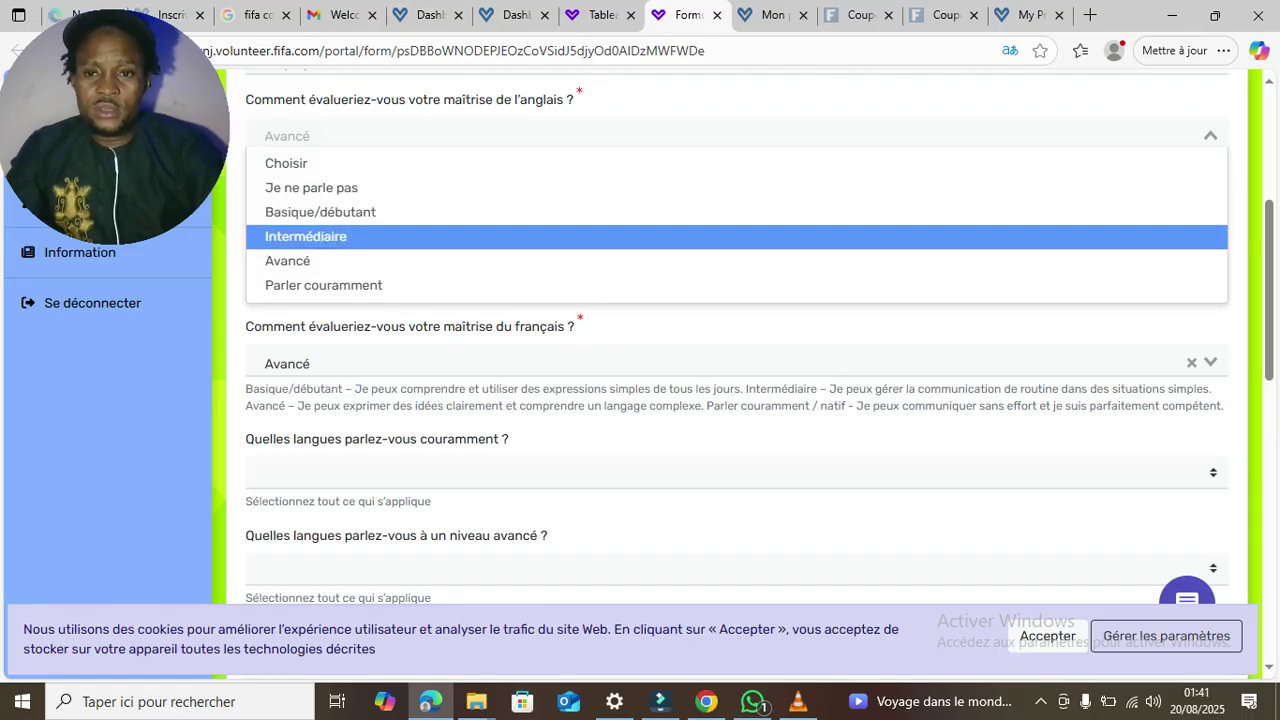
key("Up")
key("Return")
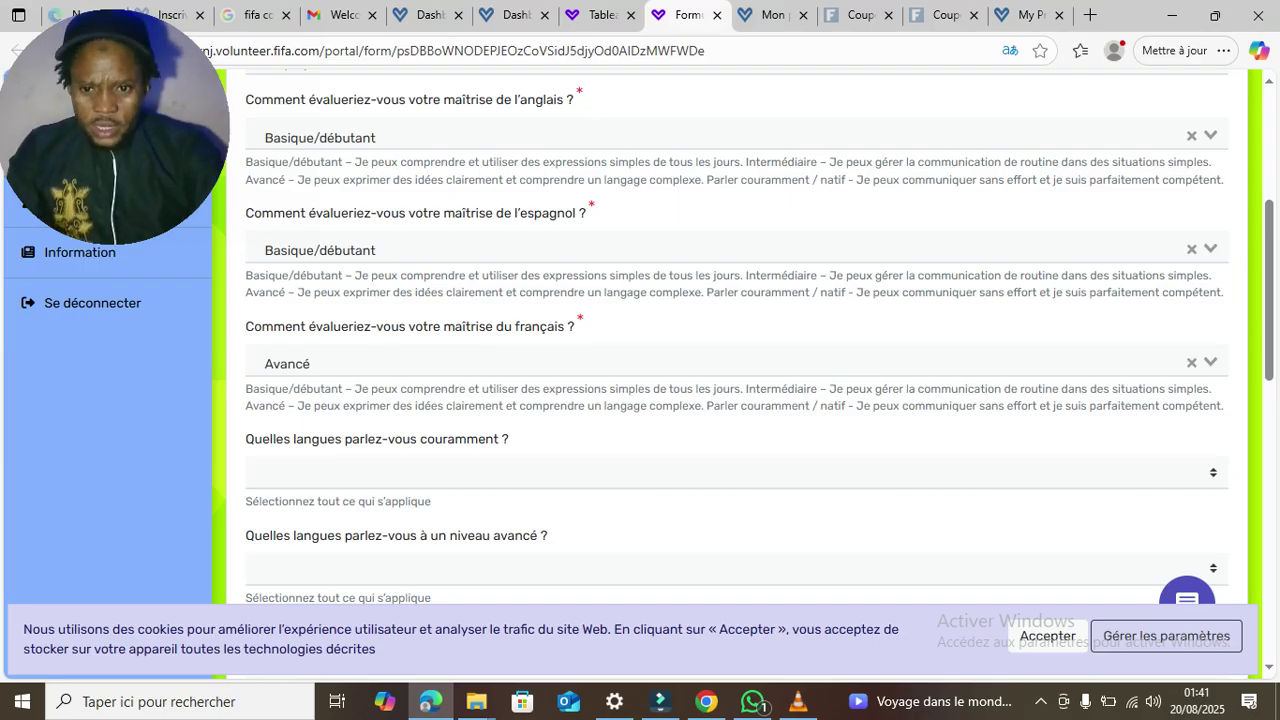
- Add Français and Yoruba as fluently spoken languages
left_click(736, 472)
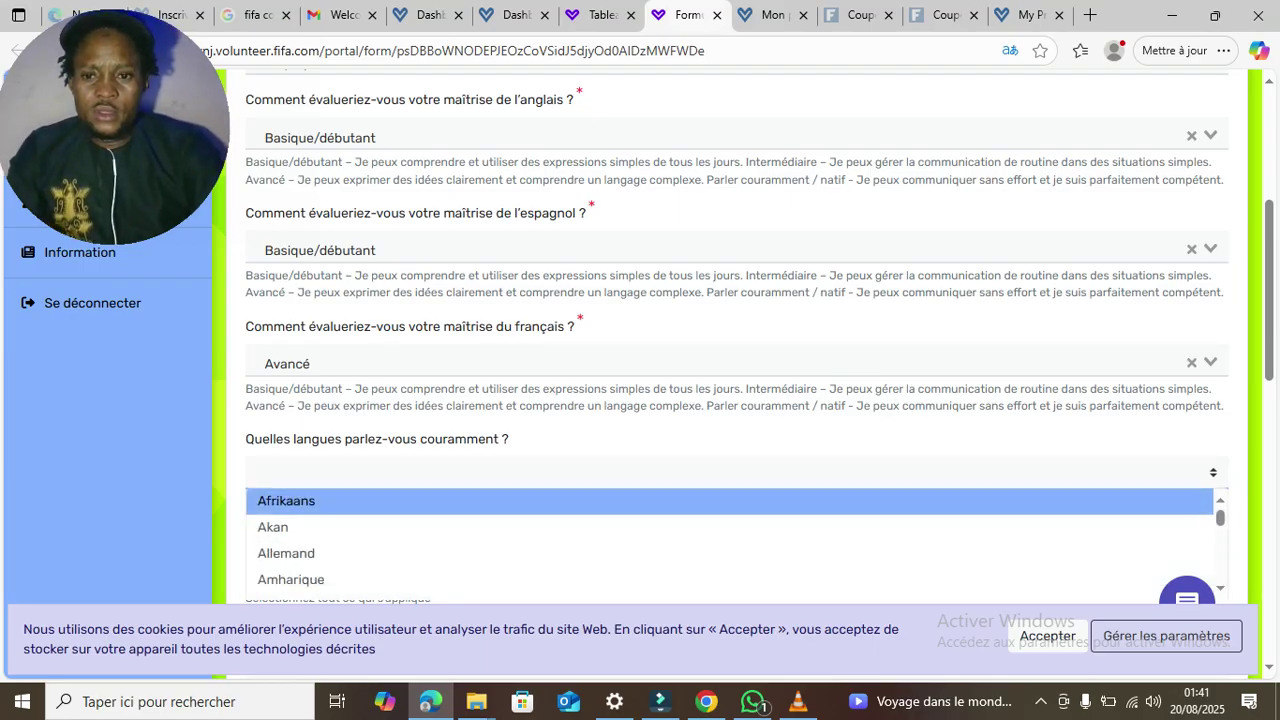
type("fr")
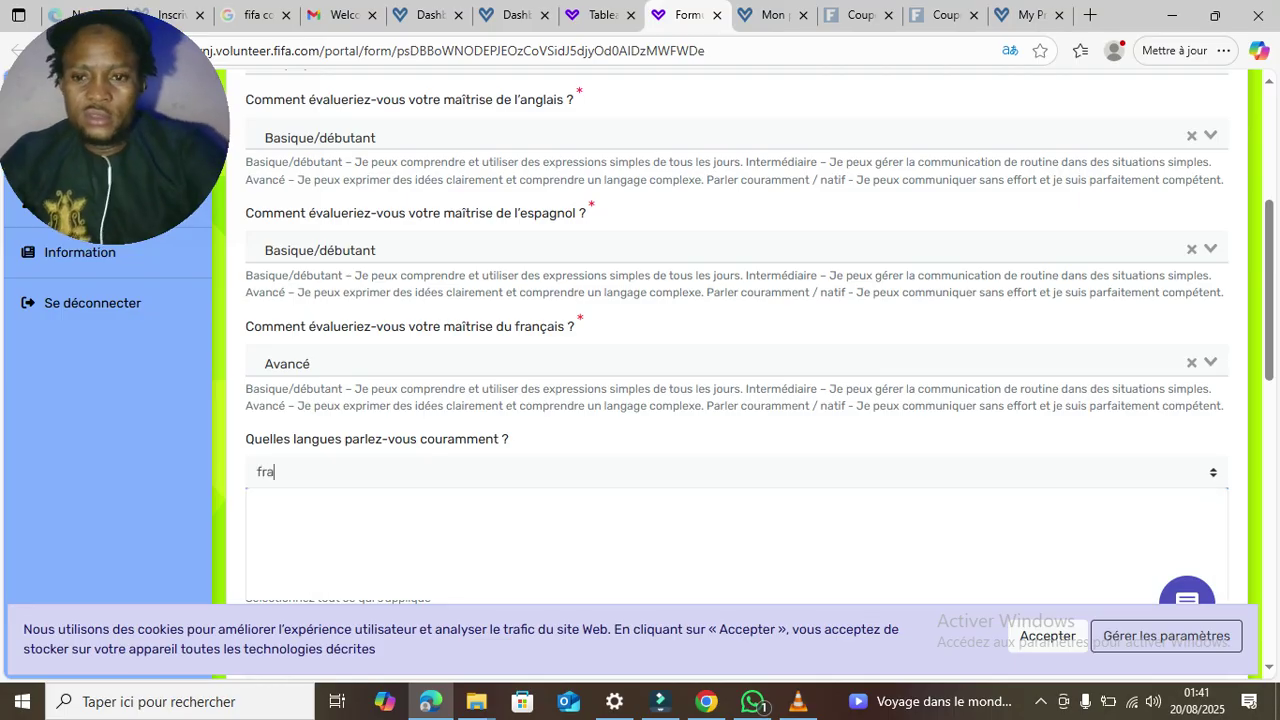
key("Down")
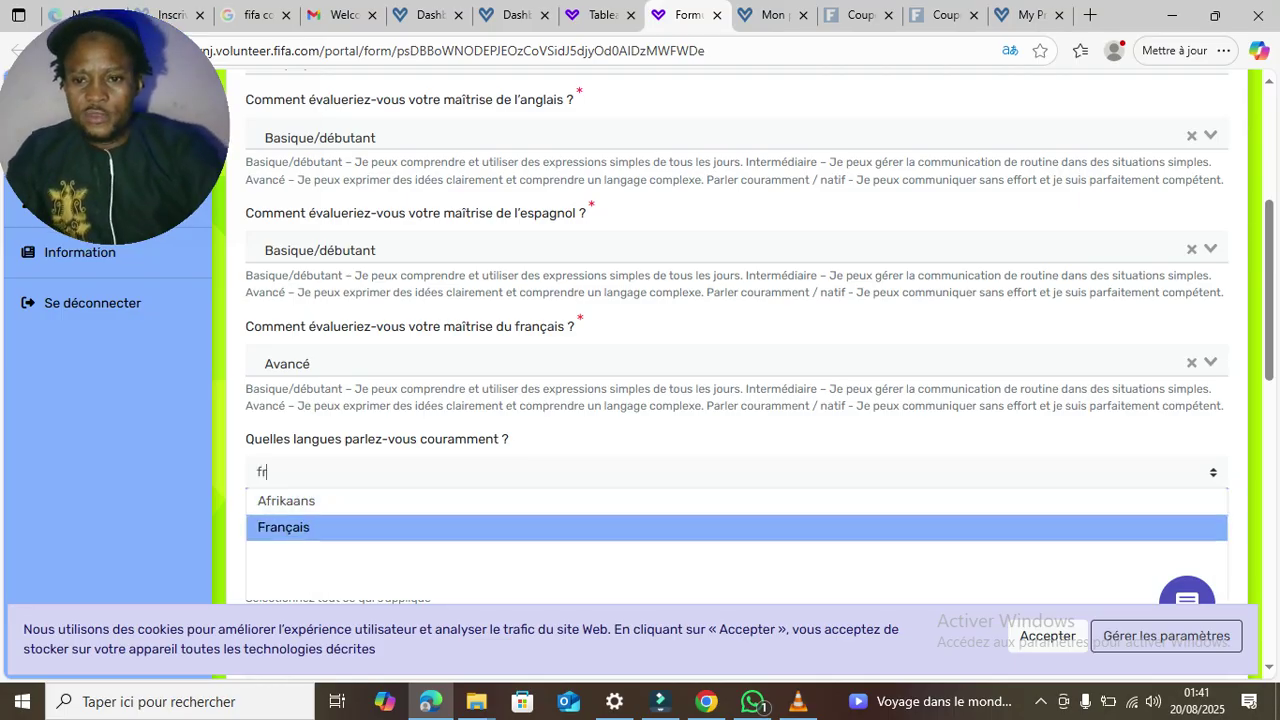
key("Return")
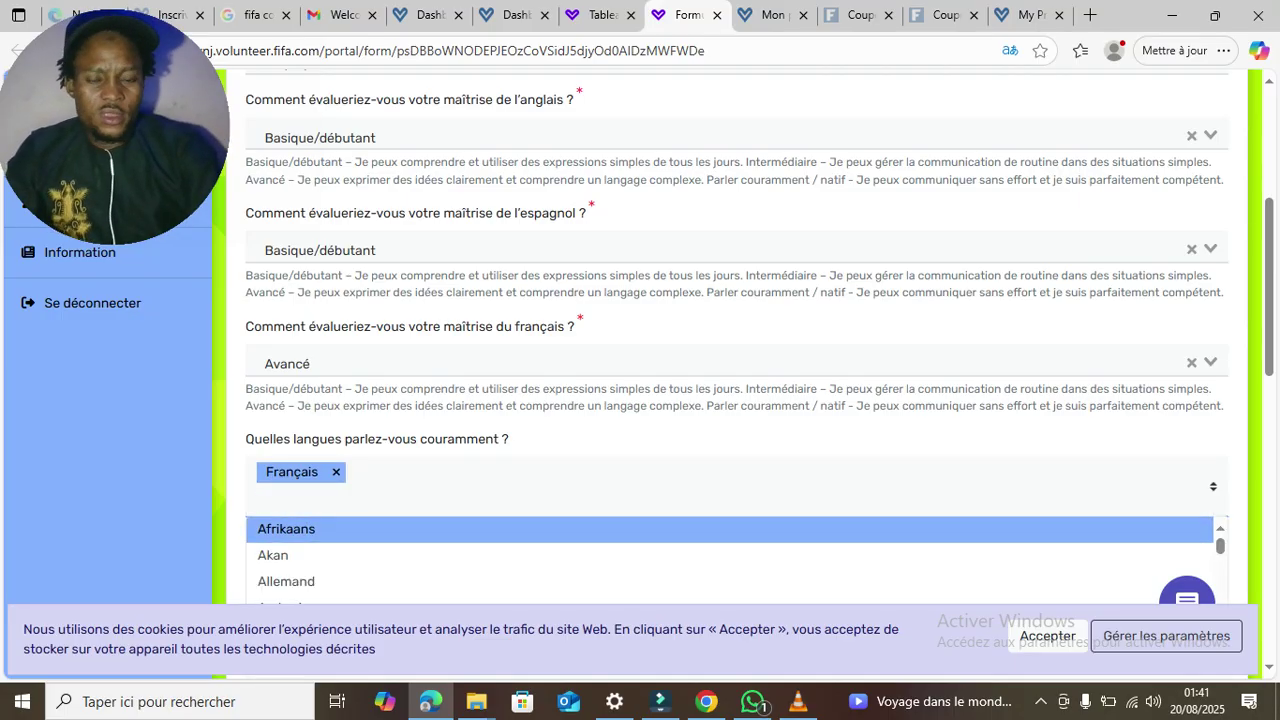
type("yo")
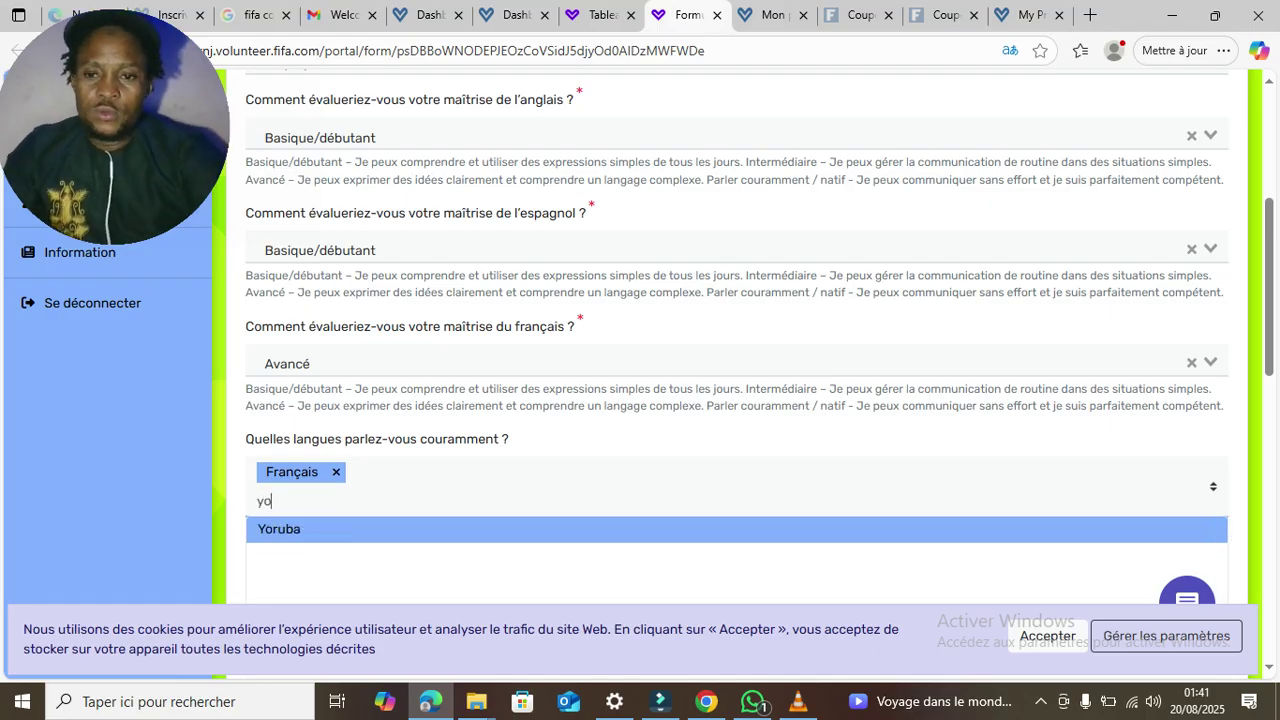
key("Return")
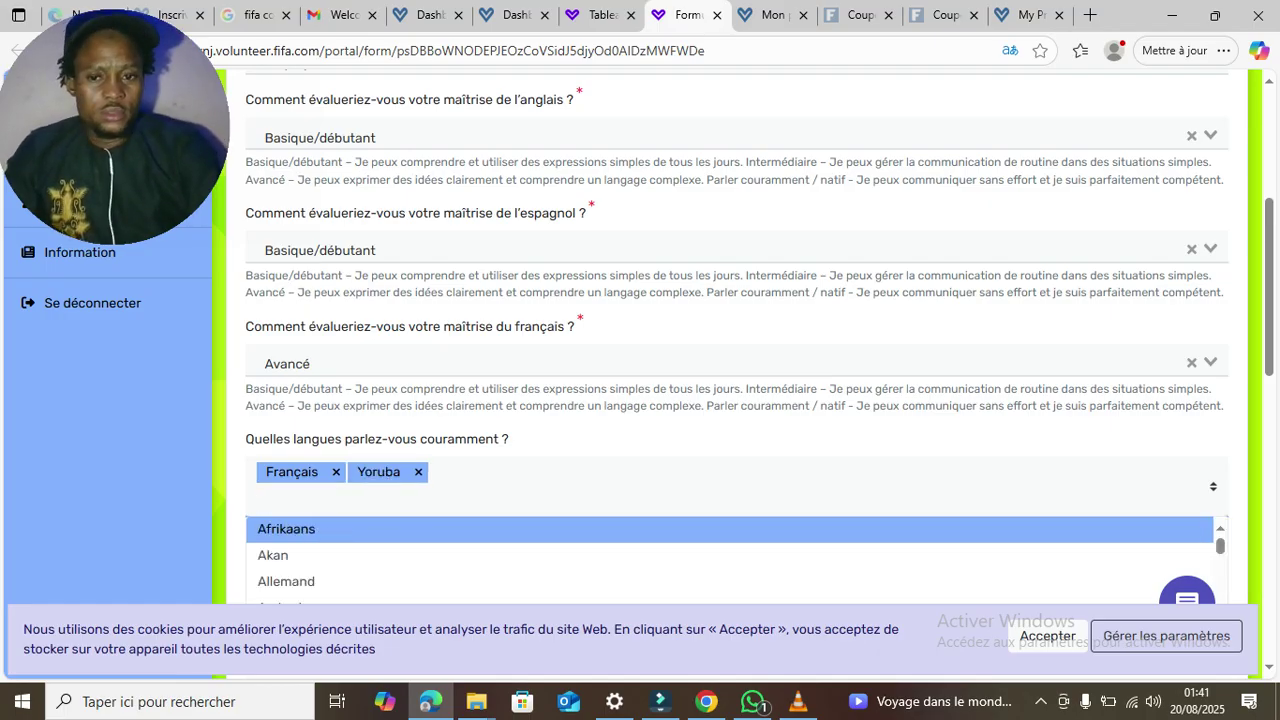
scroll(735, 350, "down", 1)
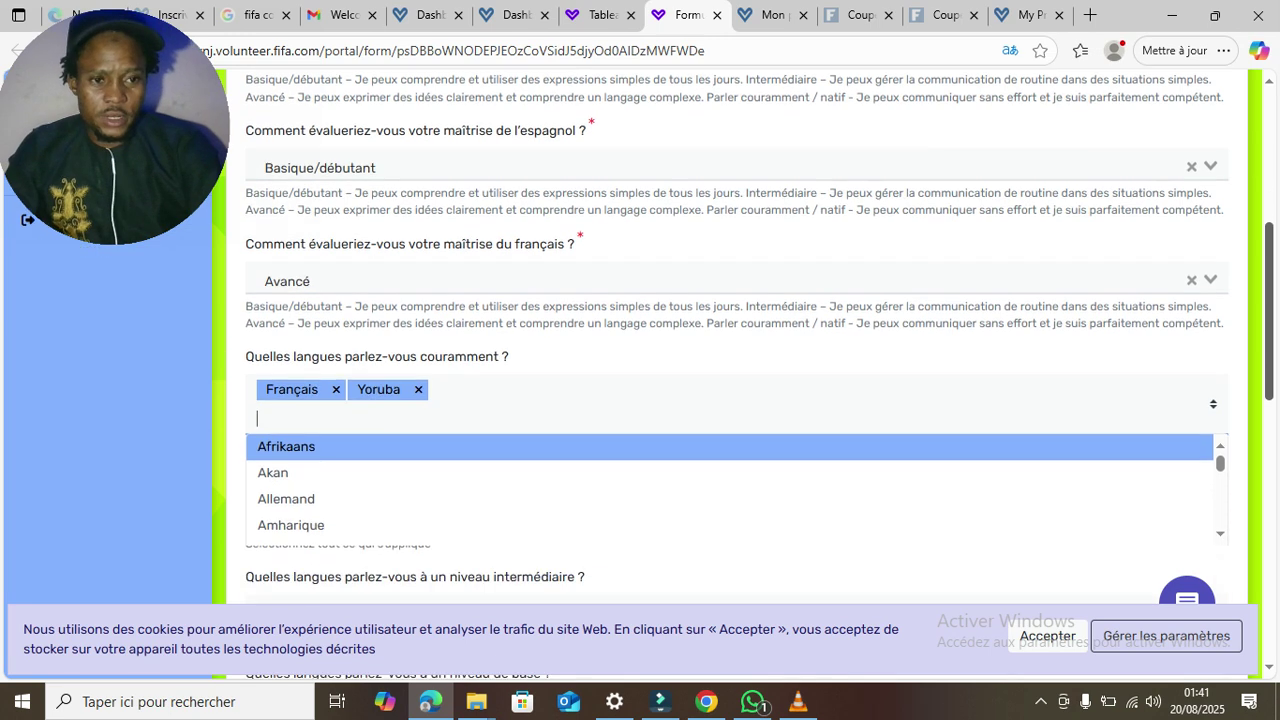
scroll(735, 400, "down", 2)
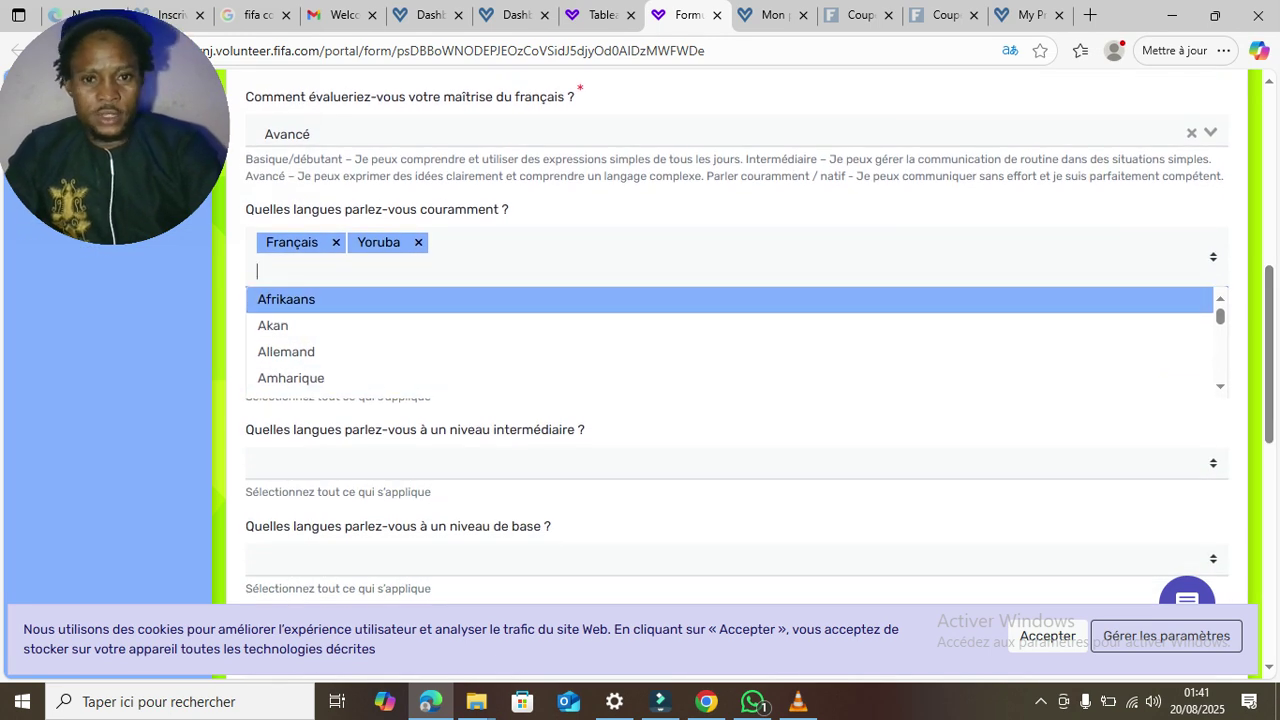
key("Escape")
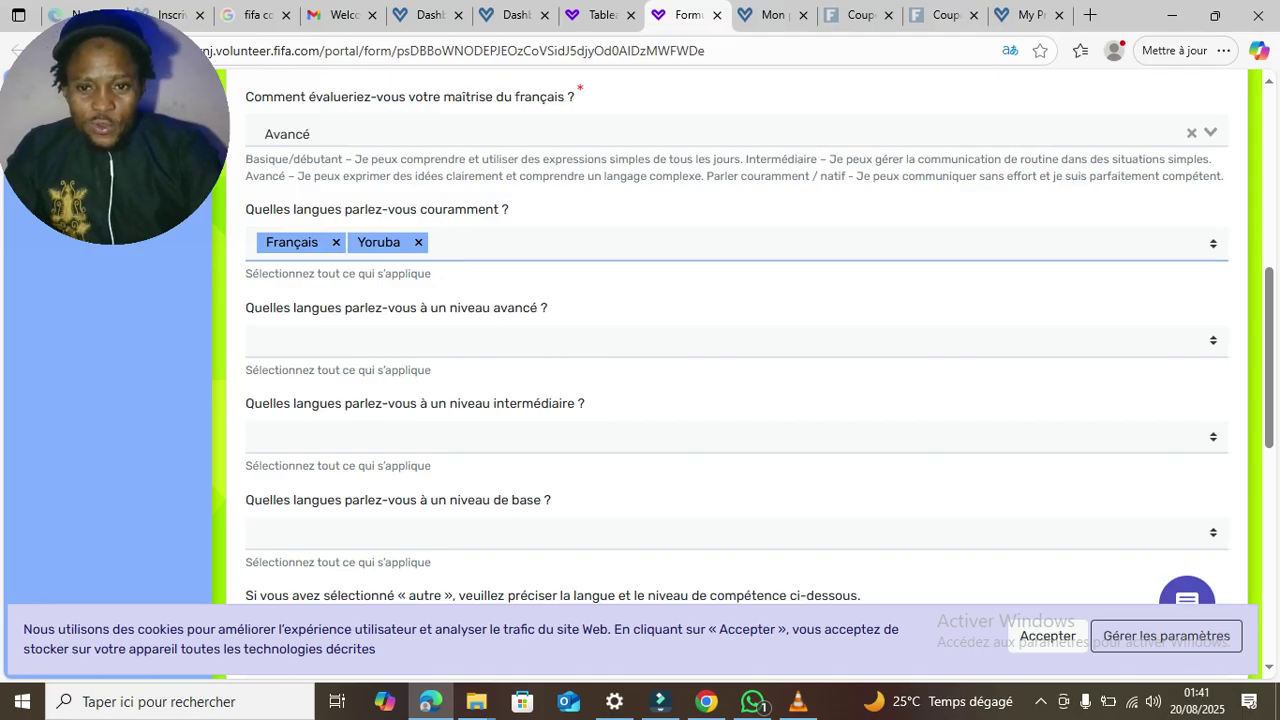
- Add Français and Yoruba to the advanced-level languages
left_click(735, 341)
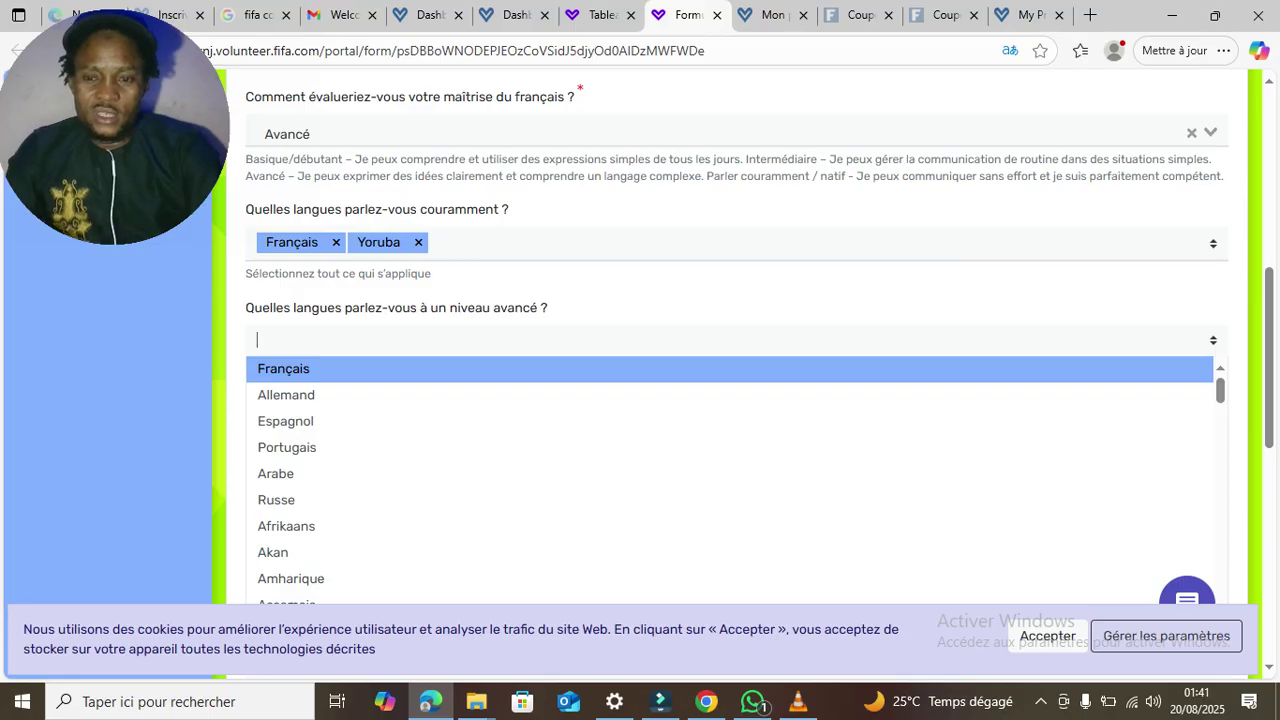
type("fr")
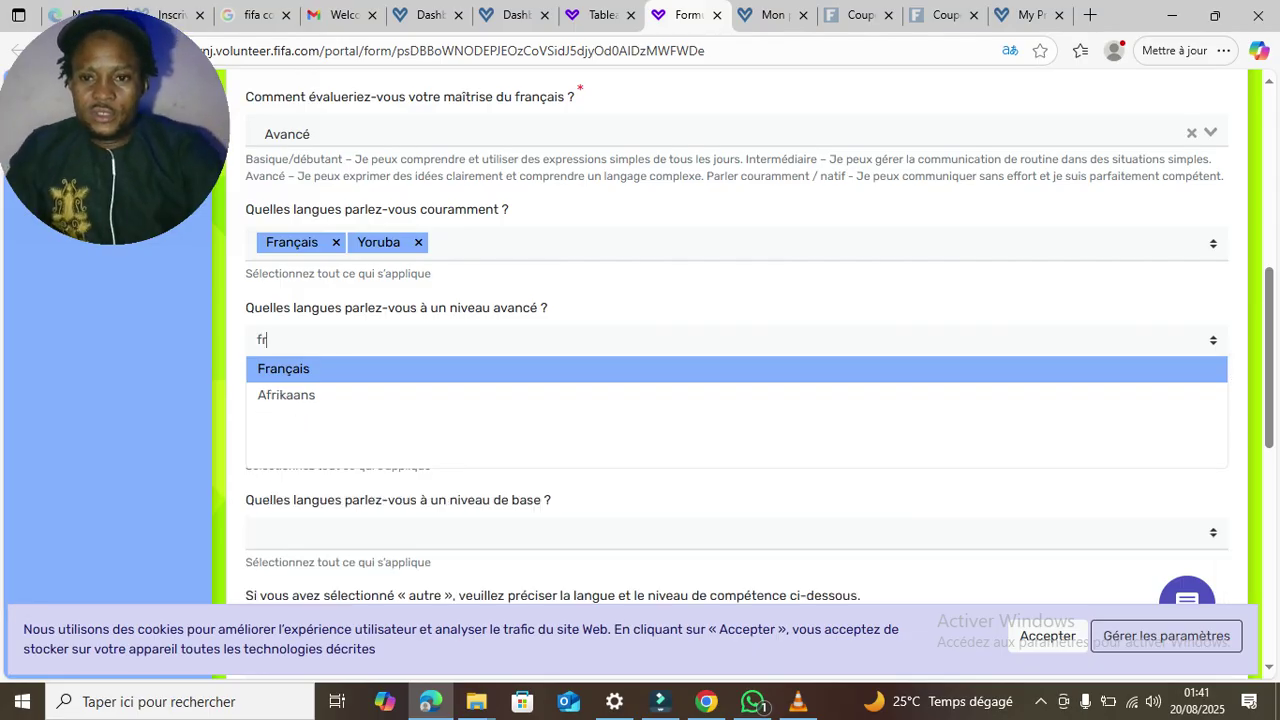
key("Return")
type("yo")
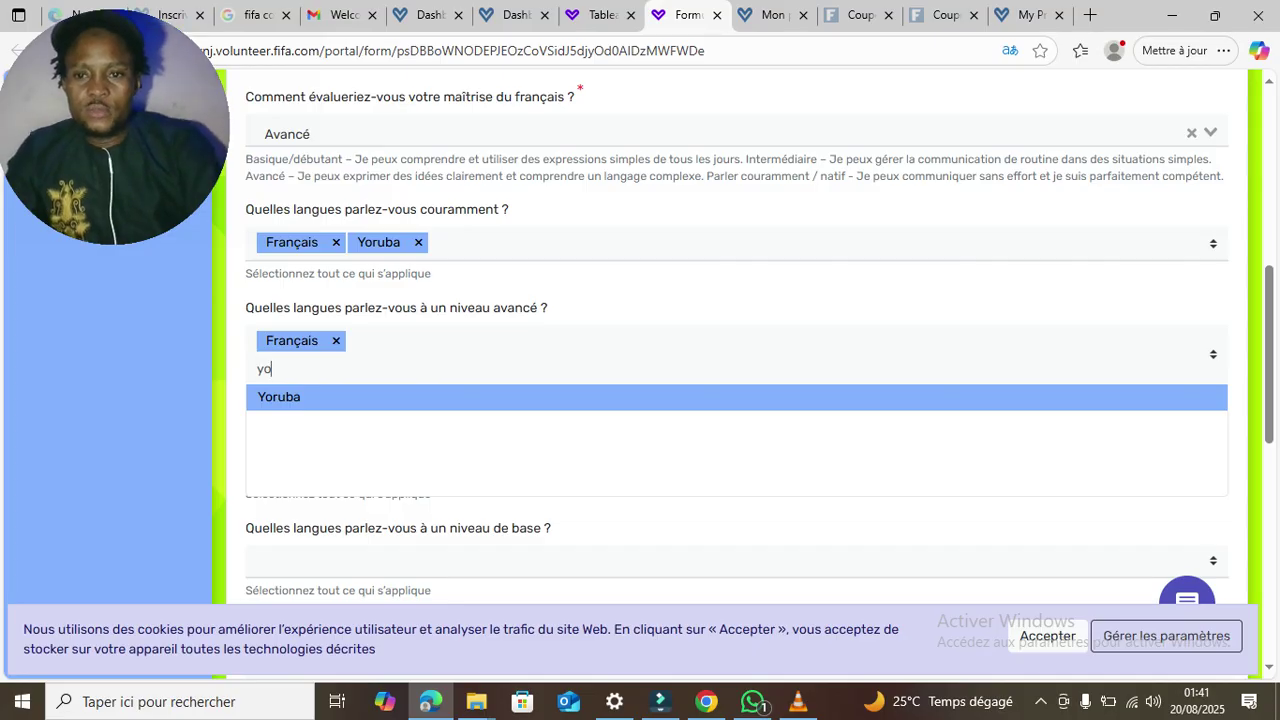
key("Return")
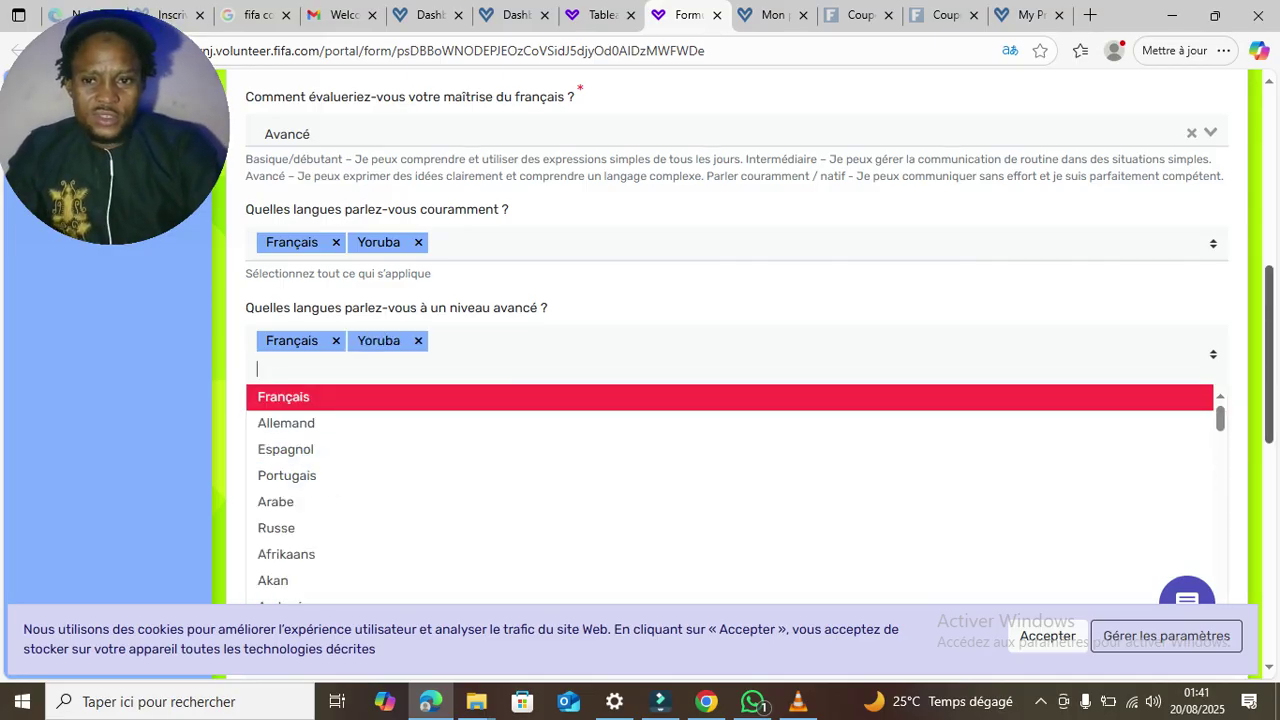
key("Escape")
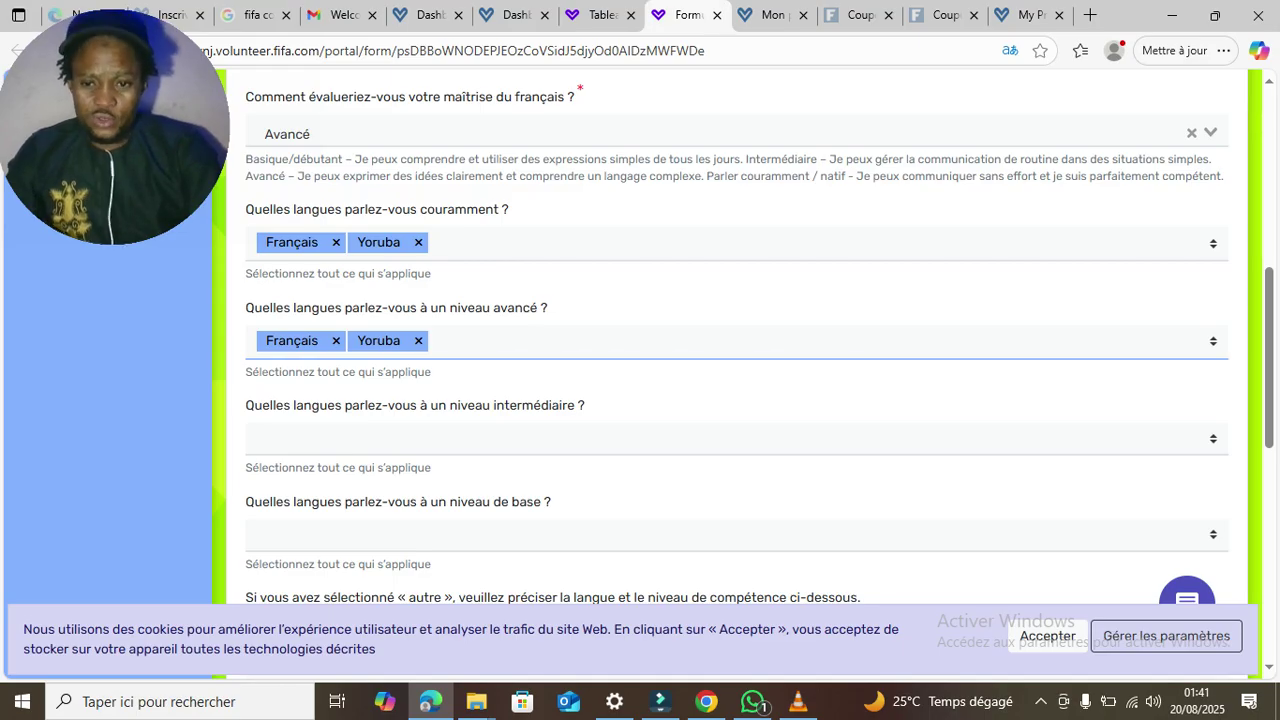
- Add Espagnol and Allemand as intermediate-level languages
left_click(736, 439)
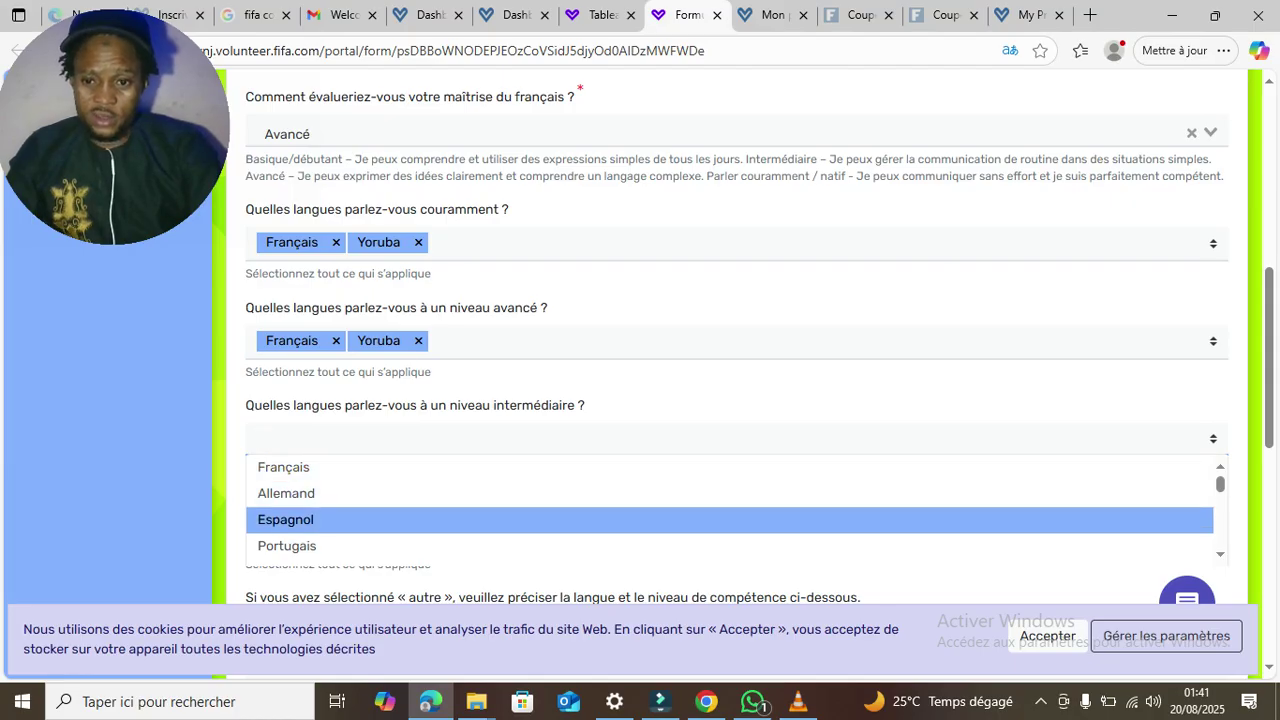
key("Return")
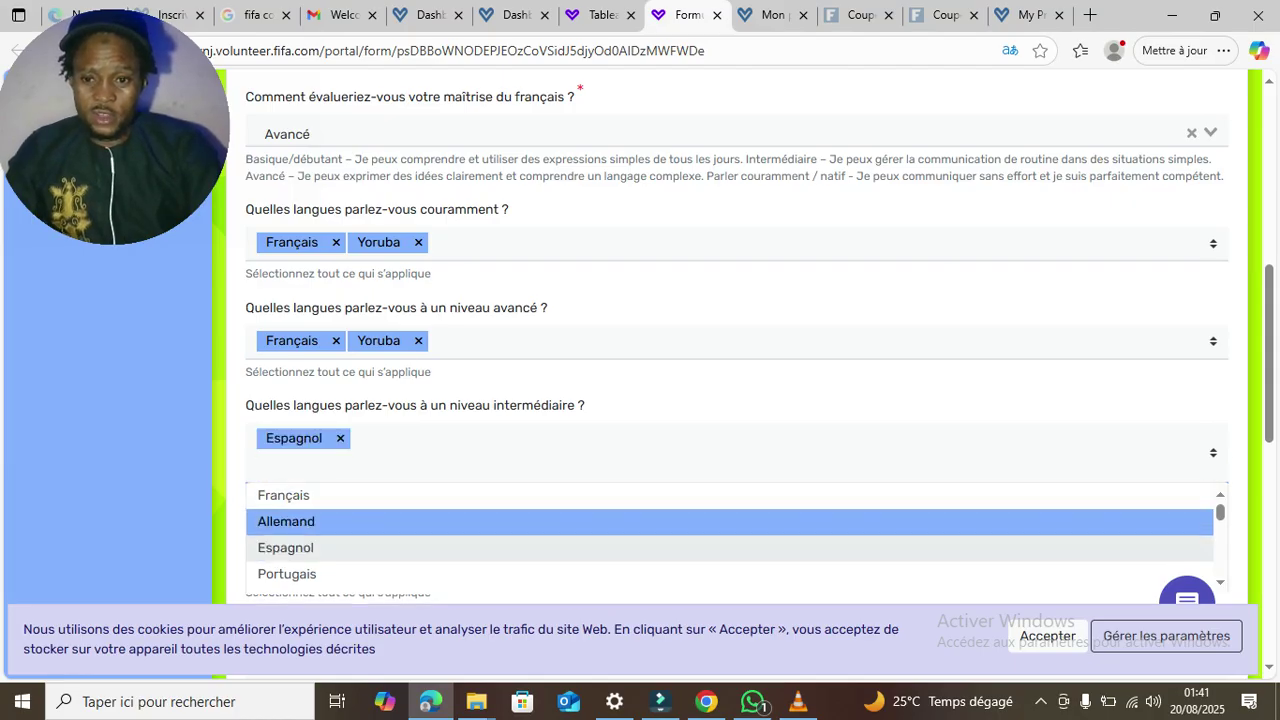
key("Return")
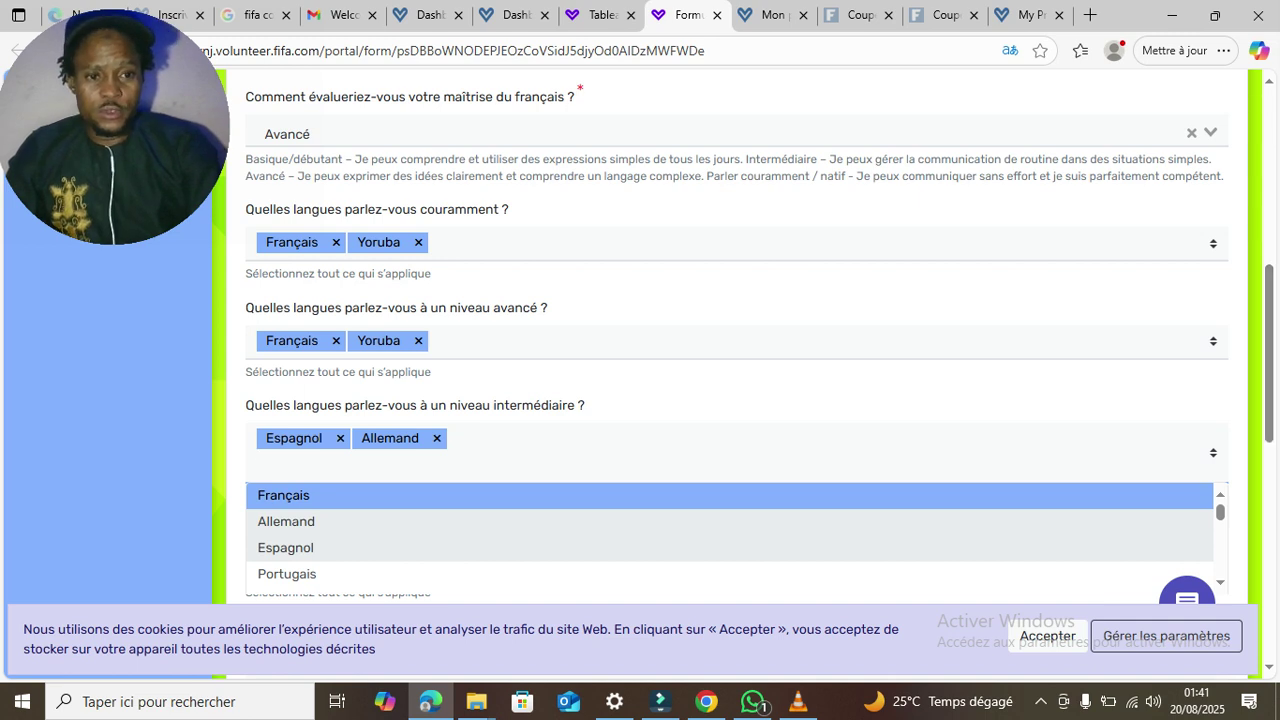
key("Escape")
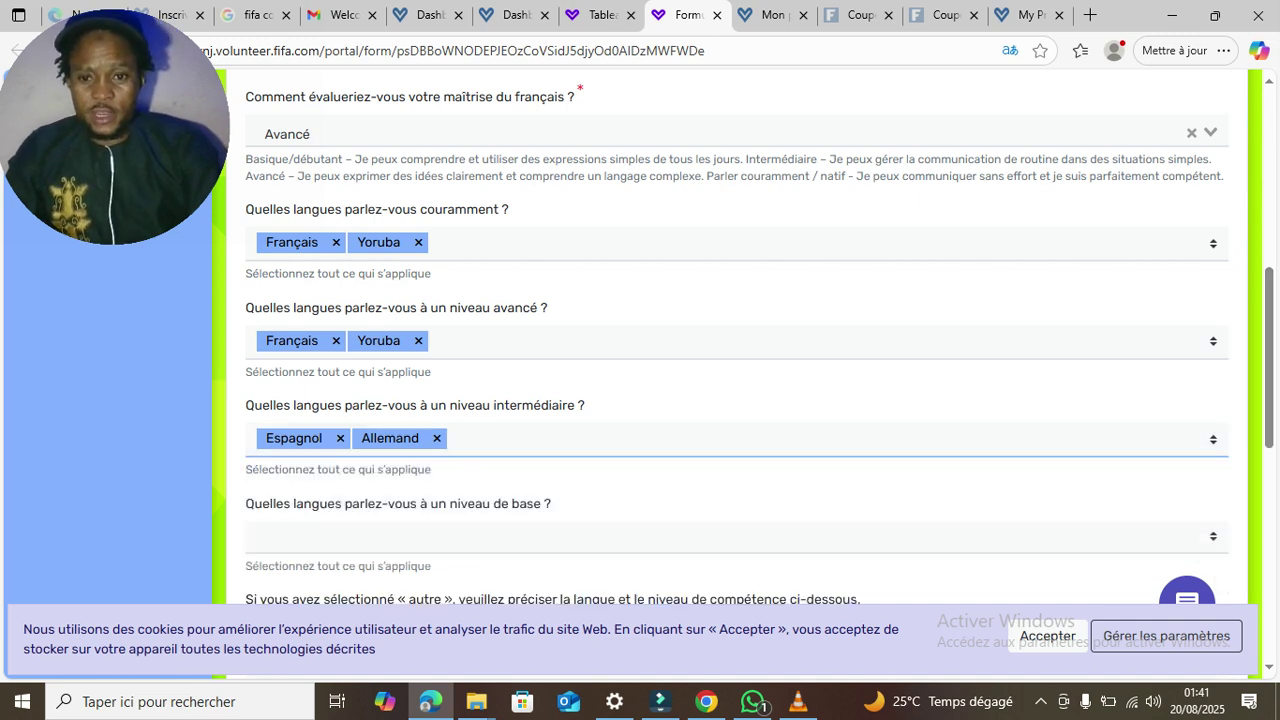
- Add Portugais as the only basic-level language
left_click(258, 537)
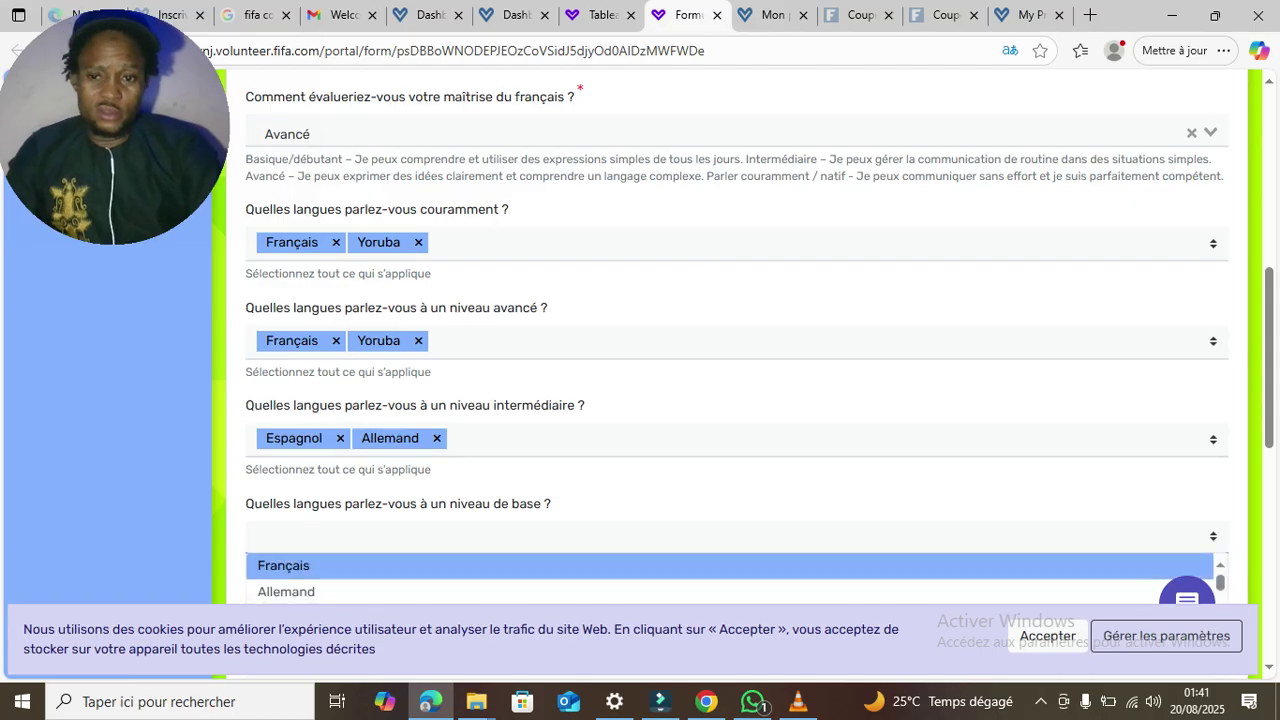
left_click_drag(1269, 358, 1269, 425)
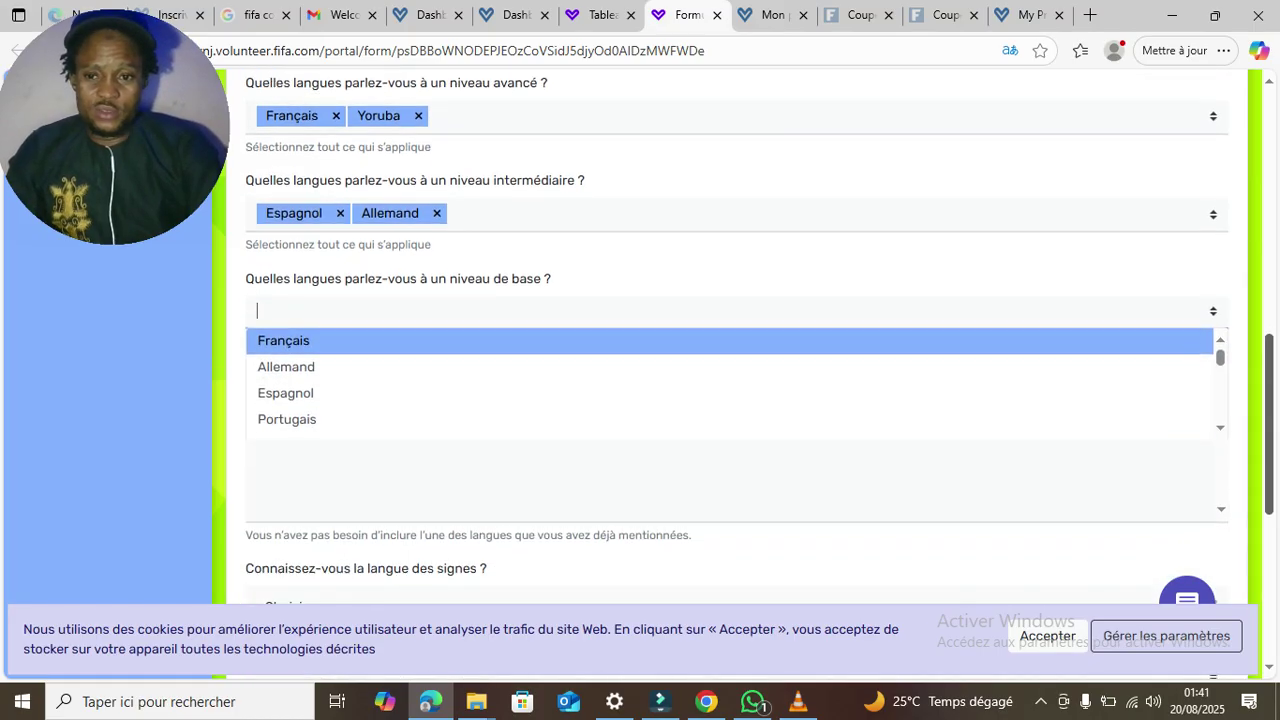
key("Return")
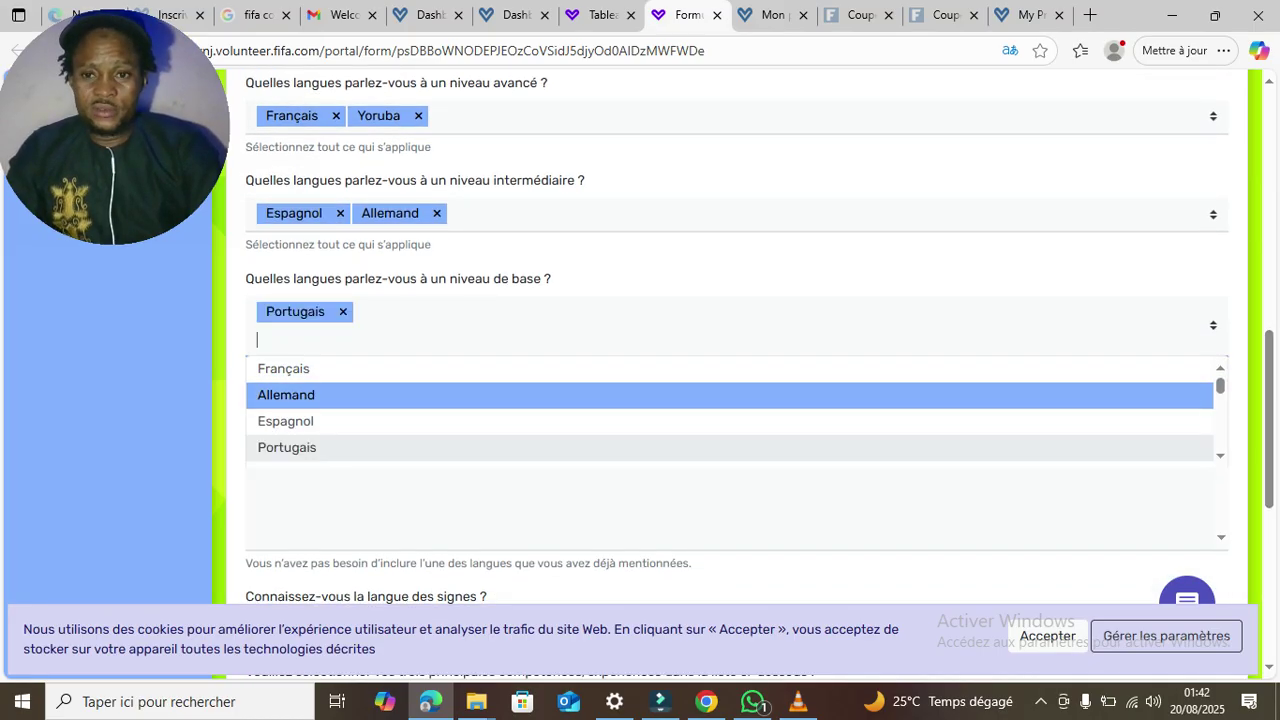
key("Down")
key("Down")
key("Up")
key("Up")
key("Down")
scroll(730, 400, "down", 2)
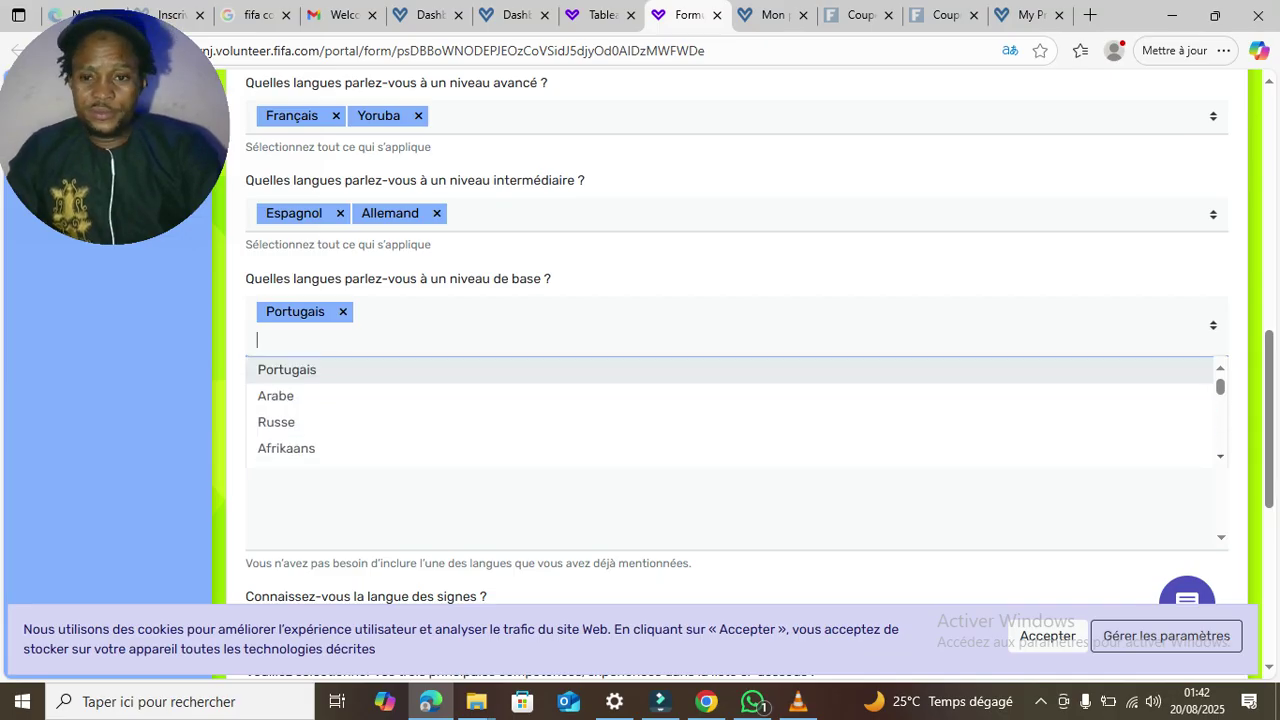
key("Down")
key("Down")
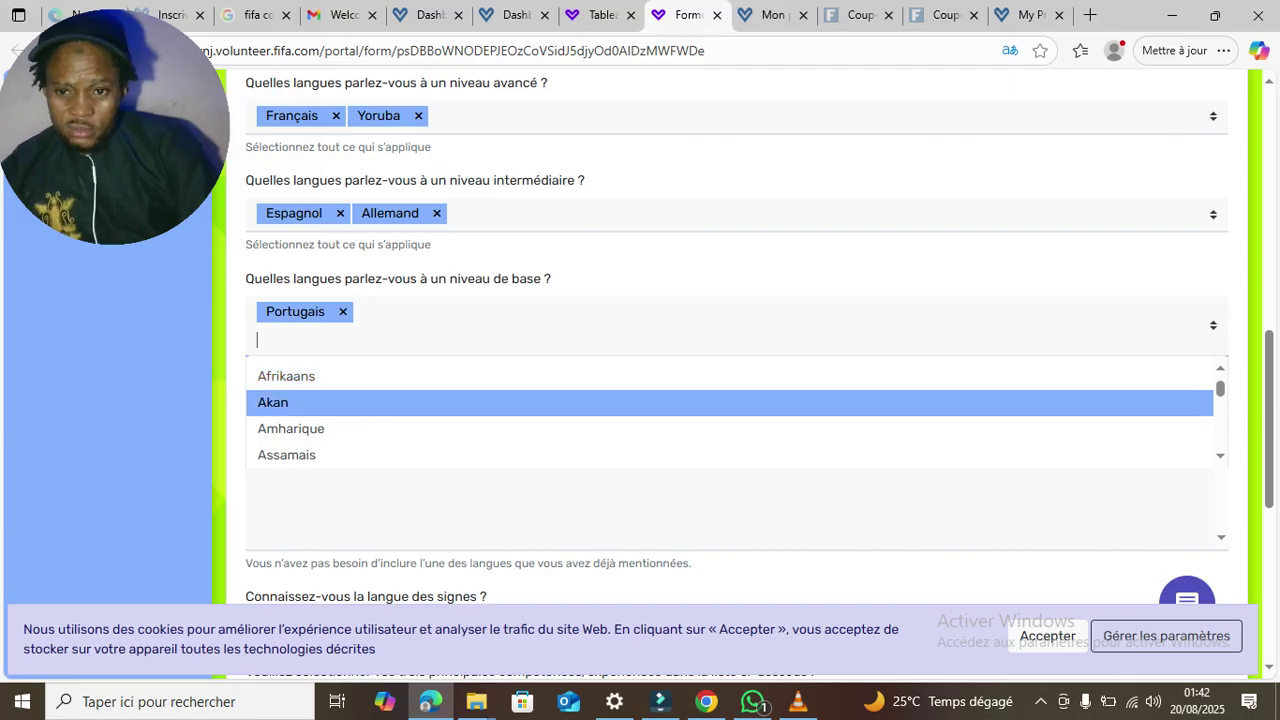
key("Up")
key("Down")
key("Down")
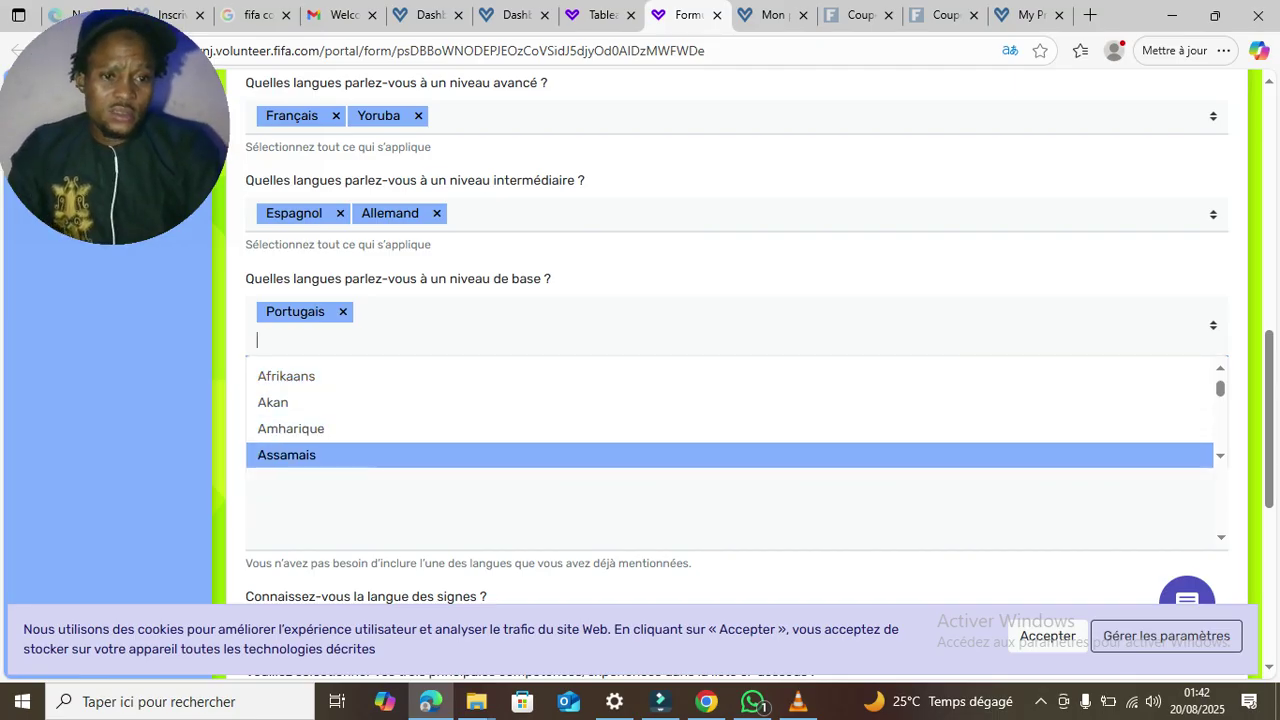
scroll(730, 410, "down", 3)
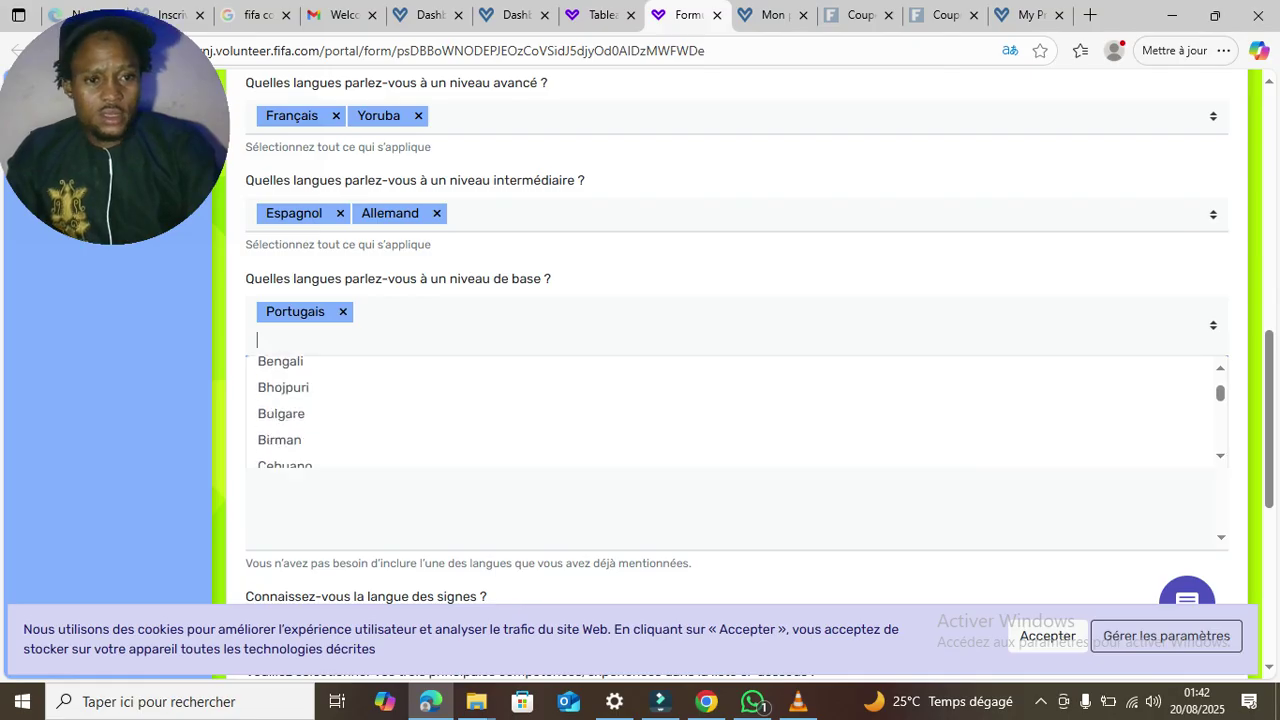
scroll(730, 410, "up", 5)
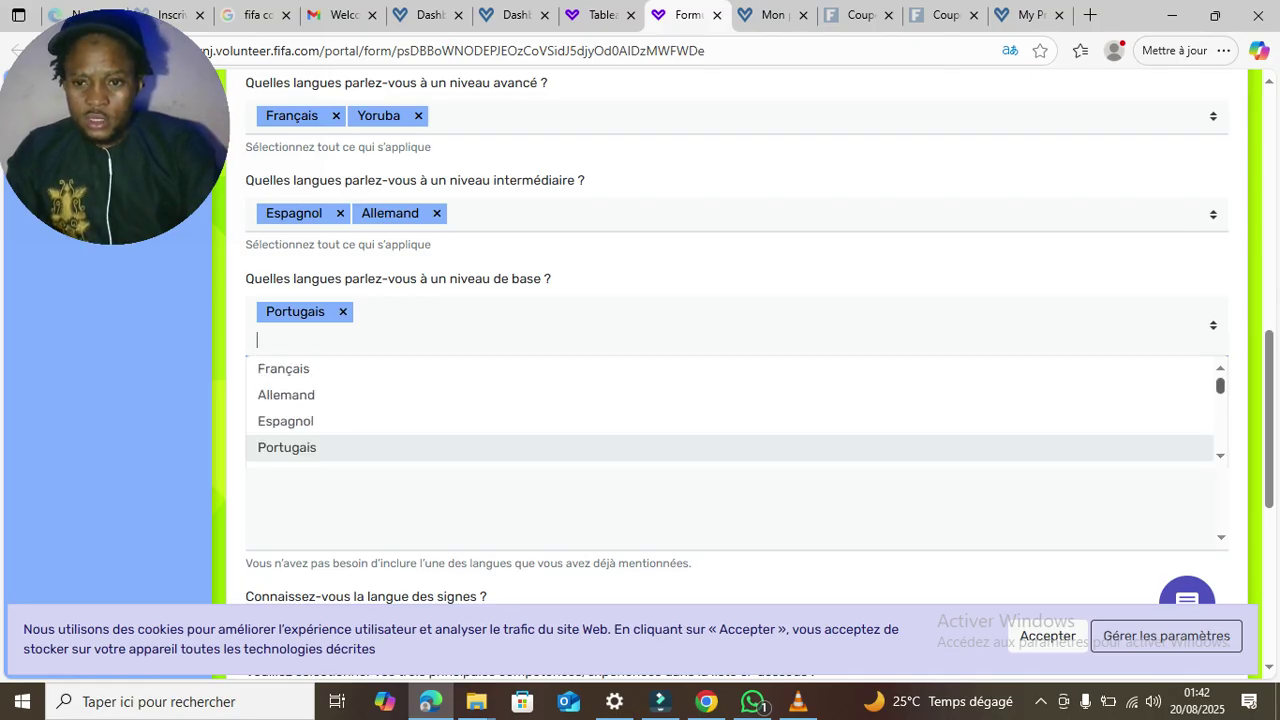
scroll(730, 410, "down", 3)
scroll(730, 410, "down", 10)
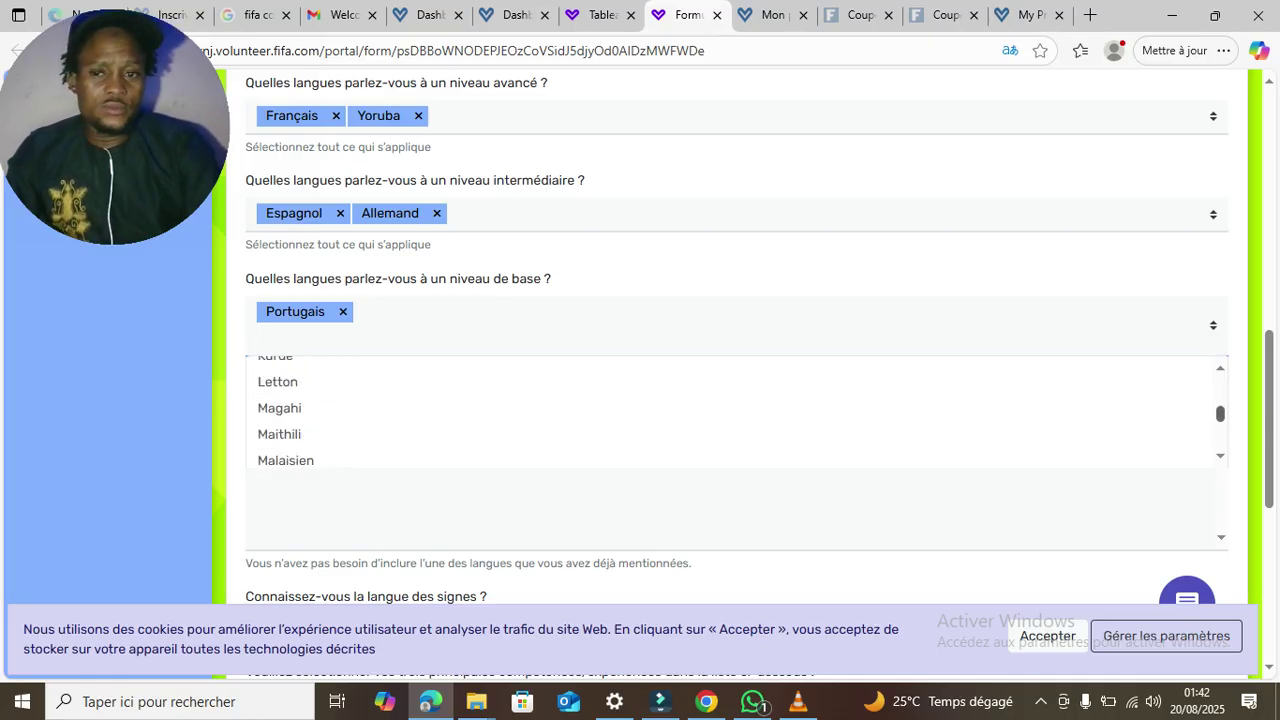
left_click(730, 279)
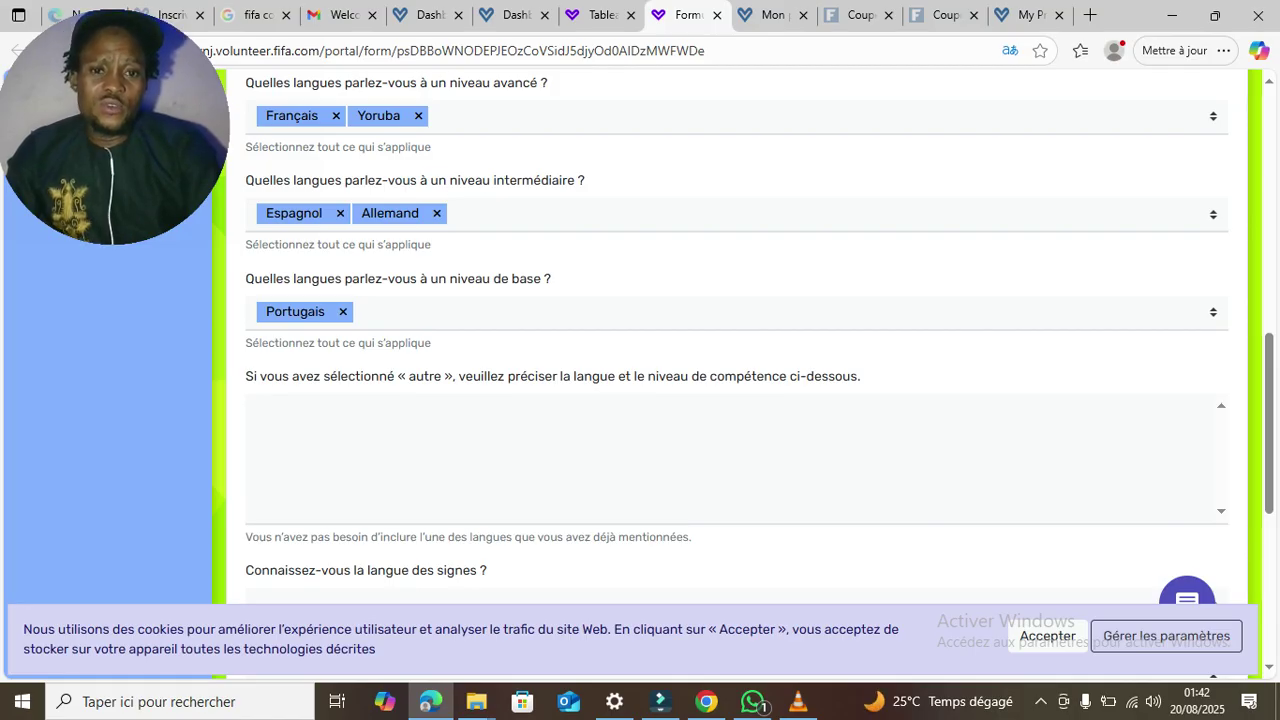
- Enter 'goun' as the other language and leave the sign-language question on Choisir
left_click(257, 409)
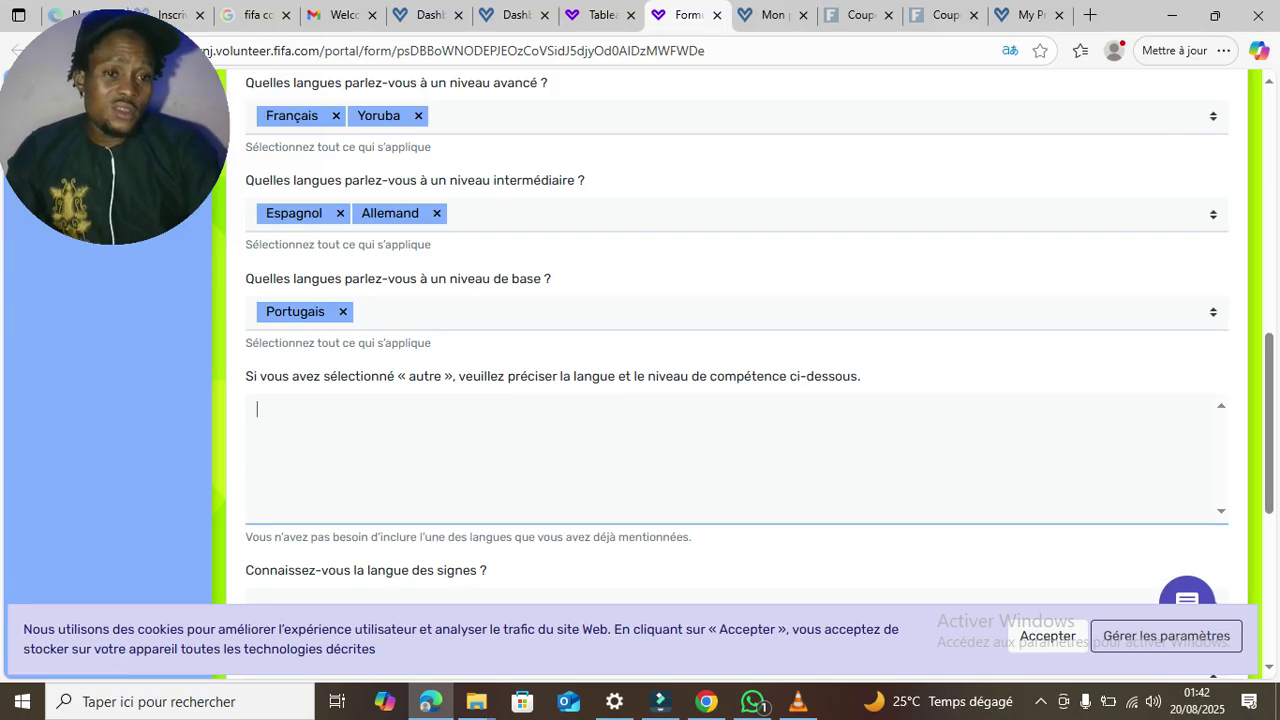
scroll(737, 350, "down", 3)
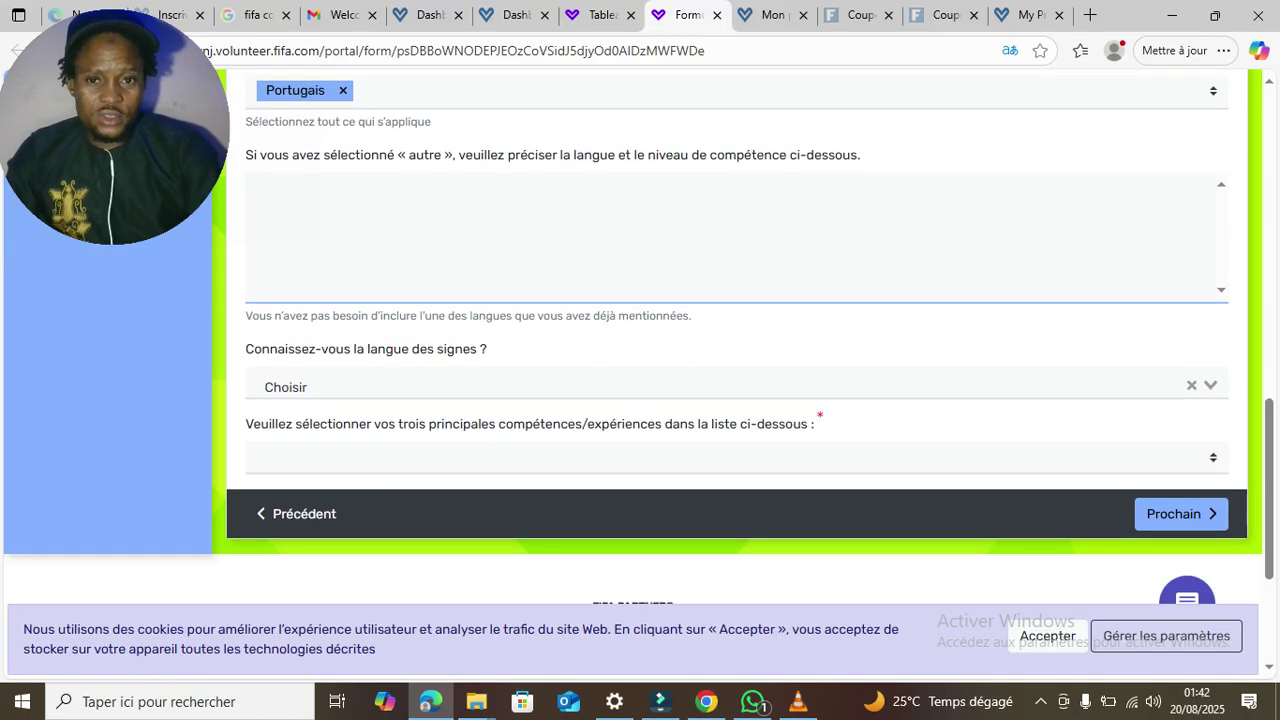
type("goun")
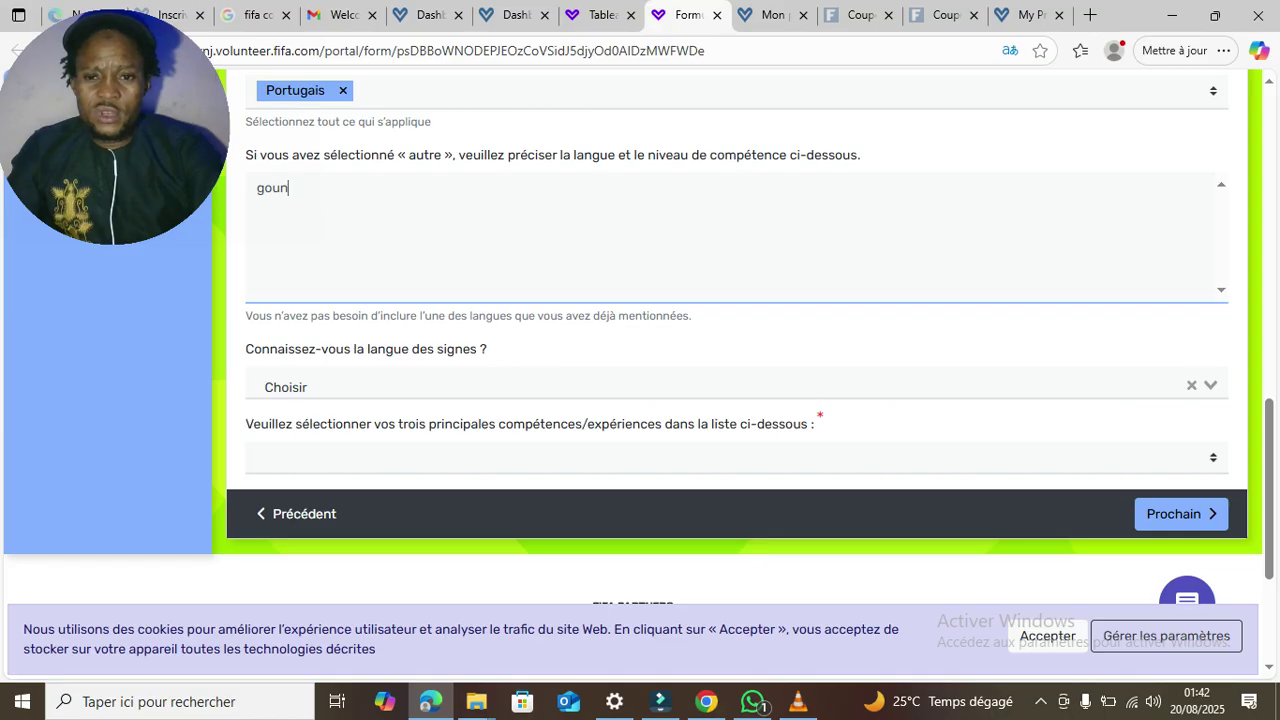
left_click(286, 386)
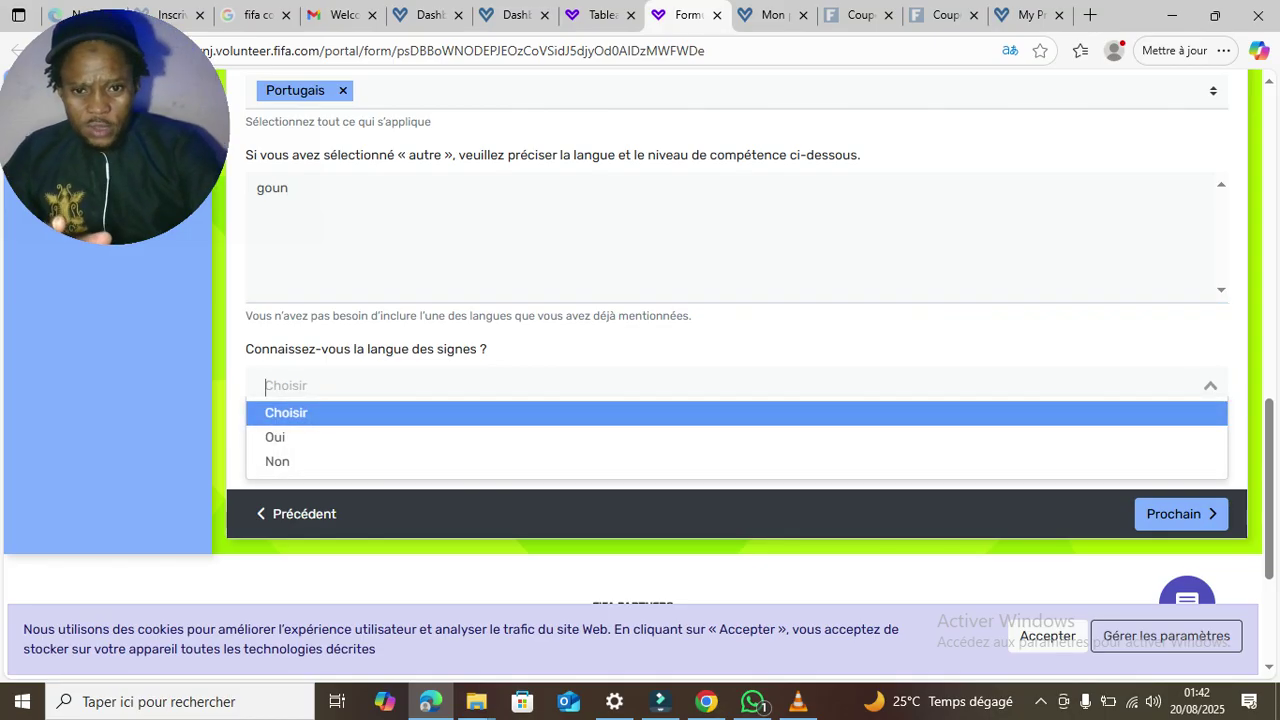
left_click(286, 413)
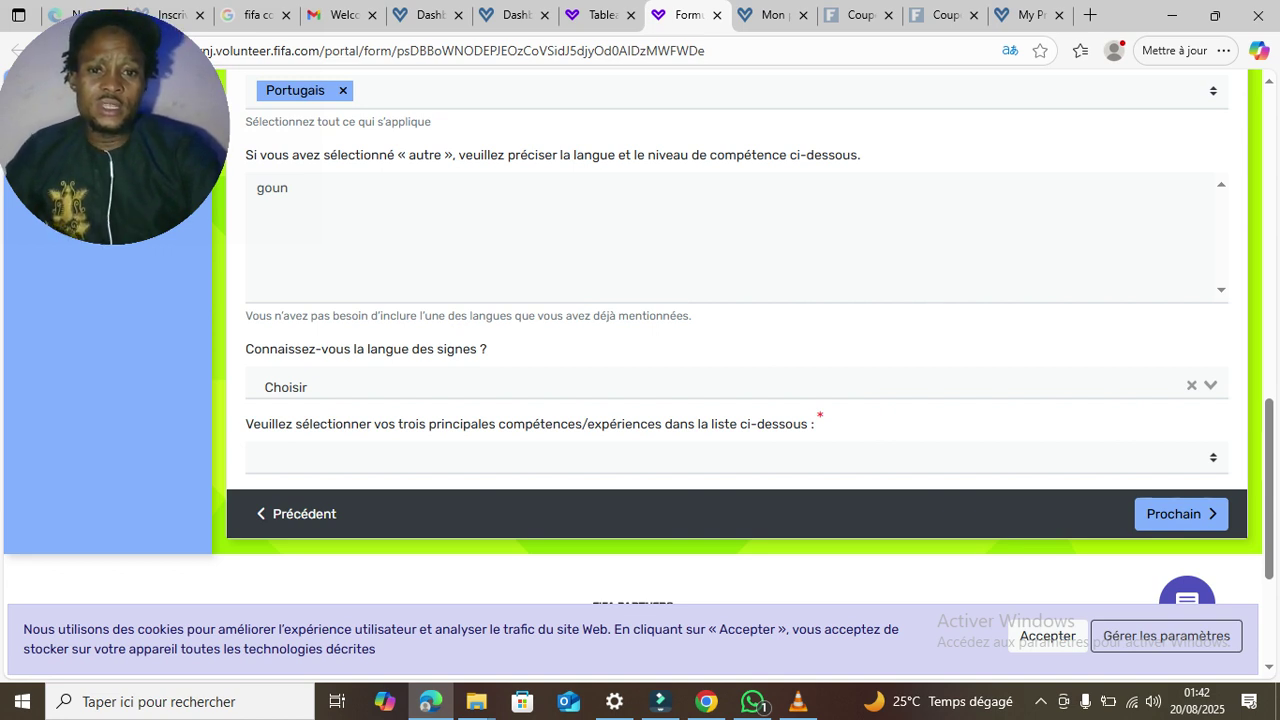
- Choose Service à la clientèle and Compétences informatiques as top skills
left_click(728, 458)
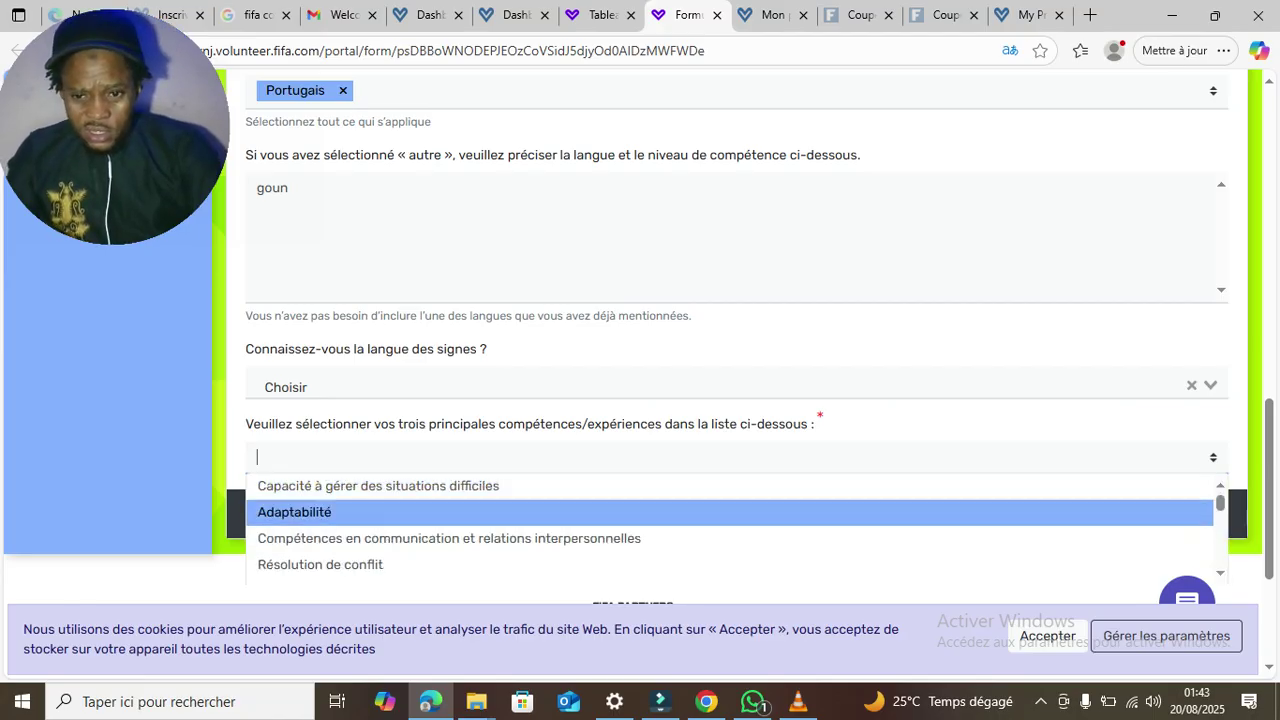
scroll(730, 528, "down", 1)
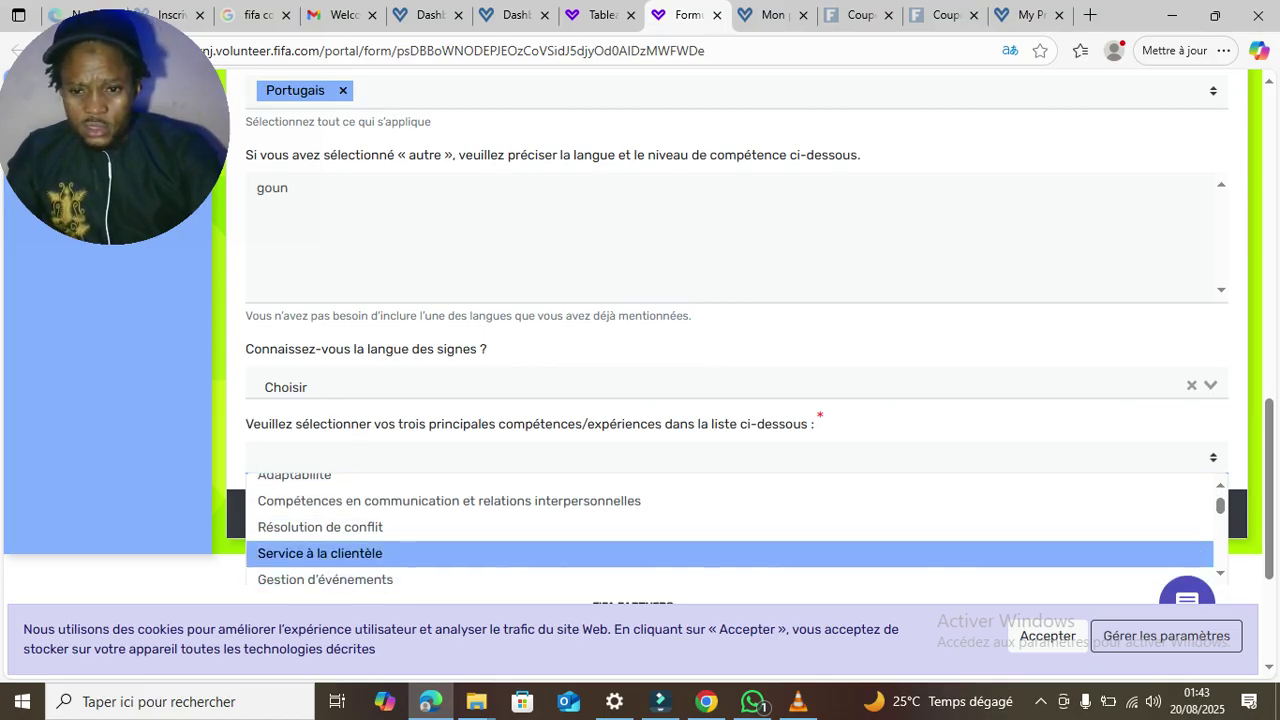
left_click(320, 553)
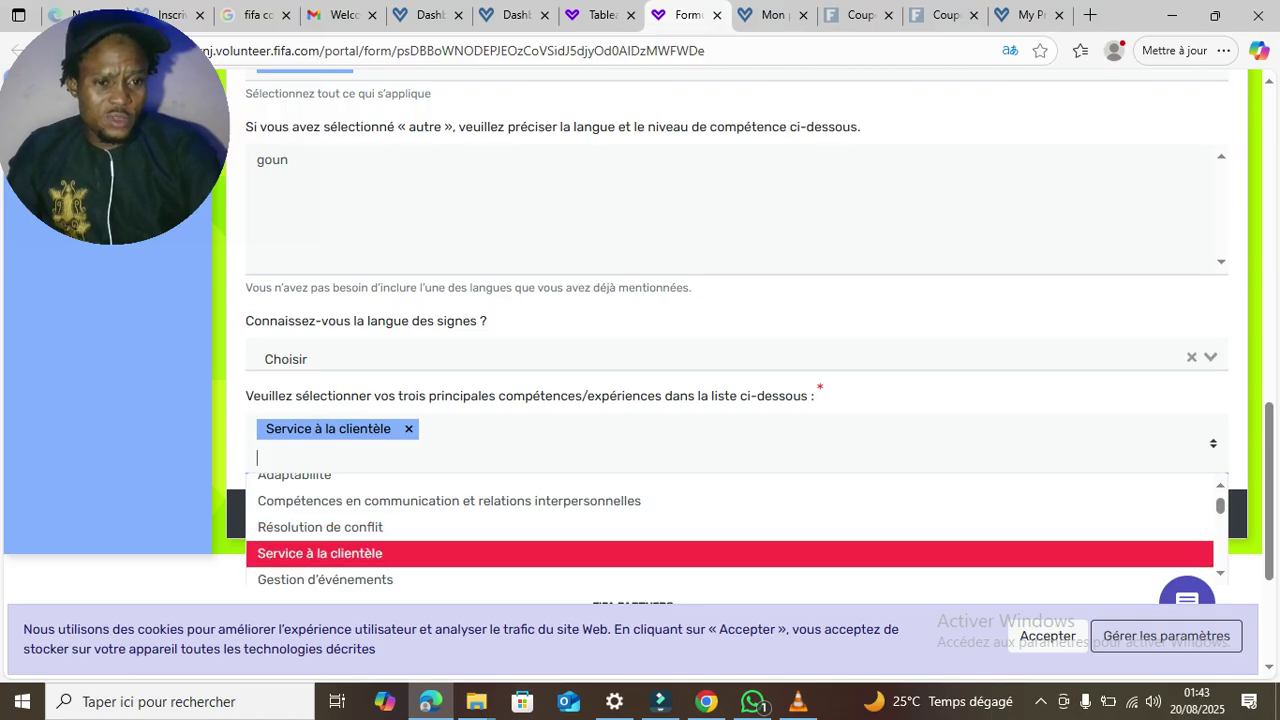
scroll(320, 574, "down", 1)
scroll(320, 565, "down", 3)
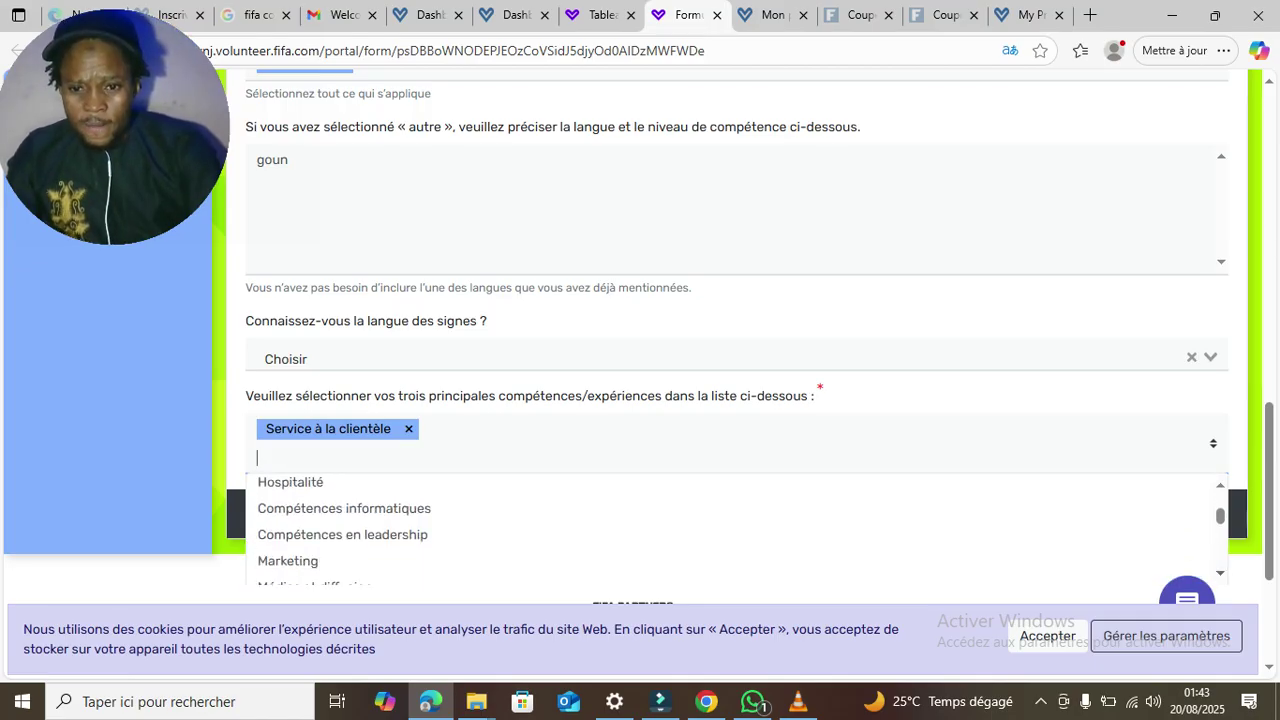
left_click(344, 509)
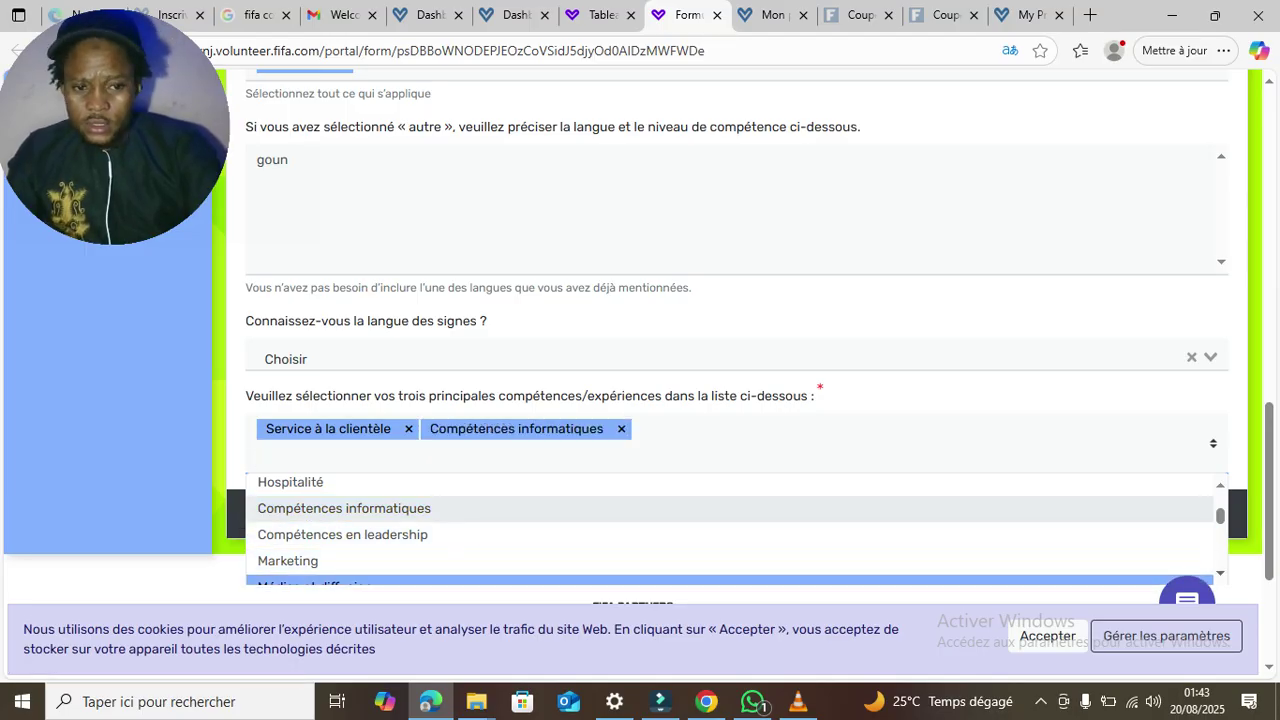
- Add Gestion des bénévoles as the third skill and go to page 8
scroll(730, 528, "down", 2)
scroll(730, 528, "down", 2)
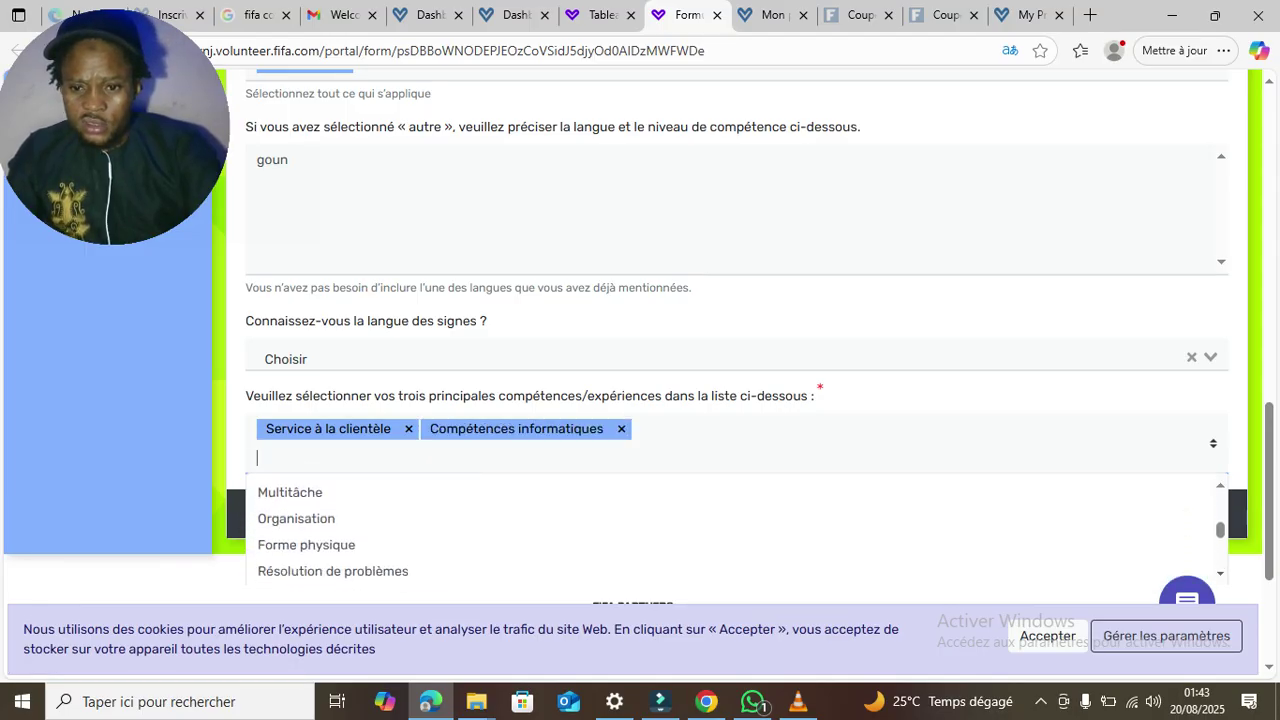
scroll(730, 528, "down", 1)
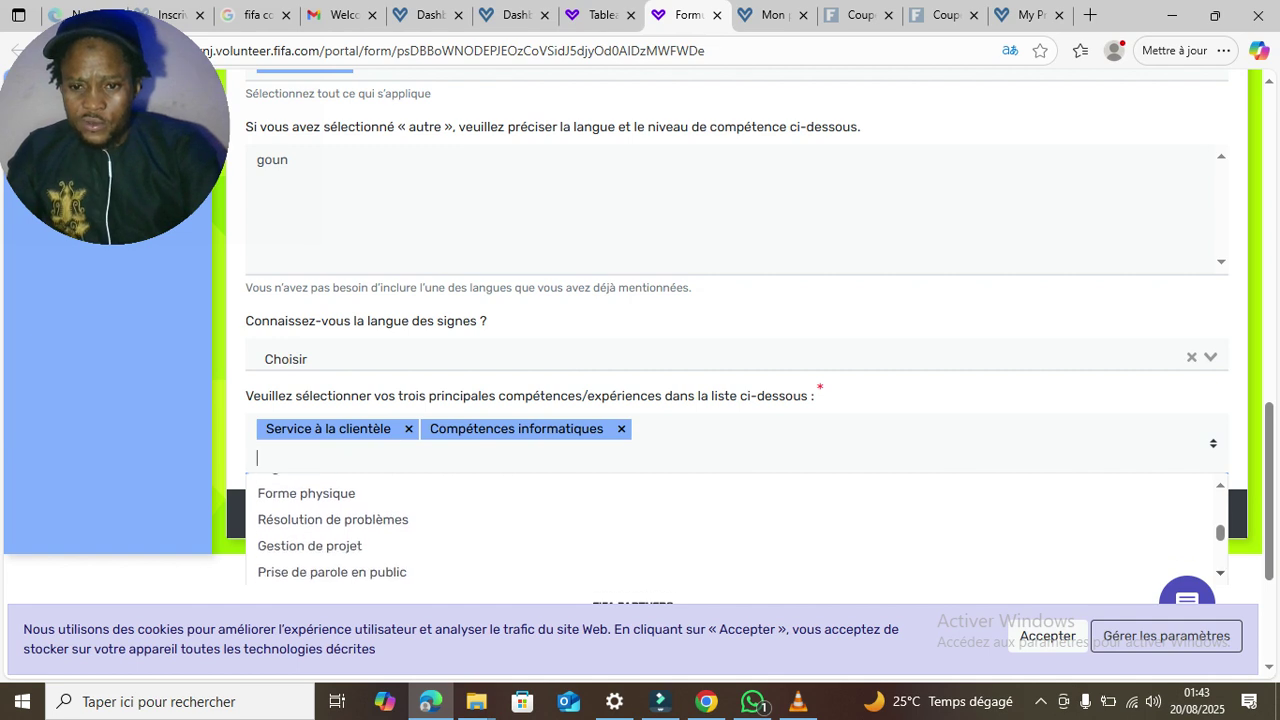
scroll(730, 528, "down", 1)
scroll(730, 528, "down", 1)
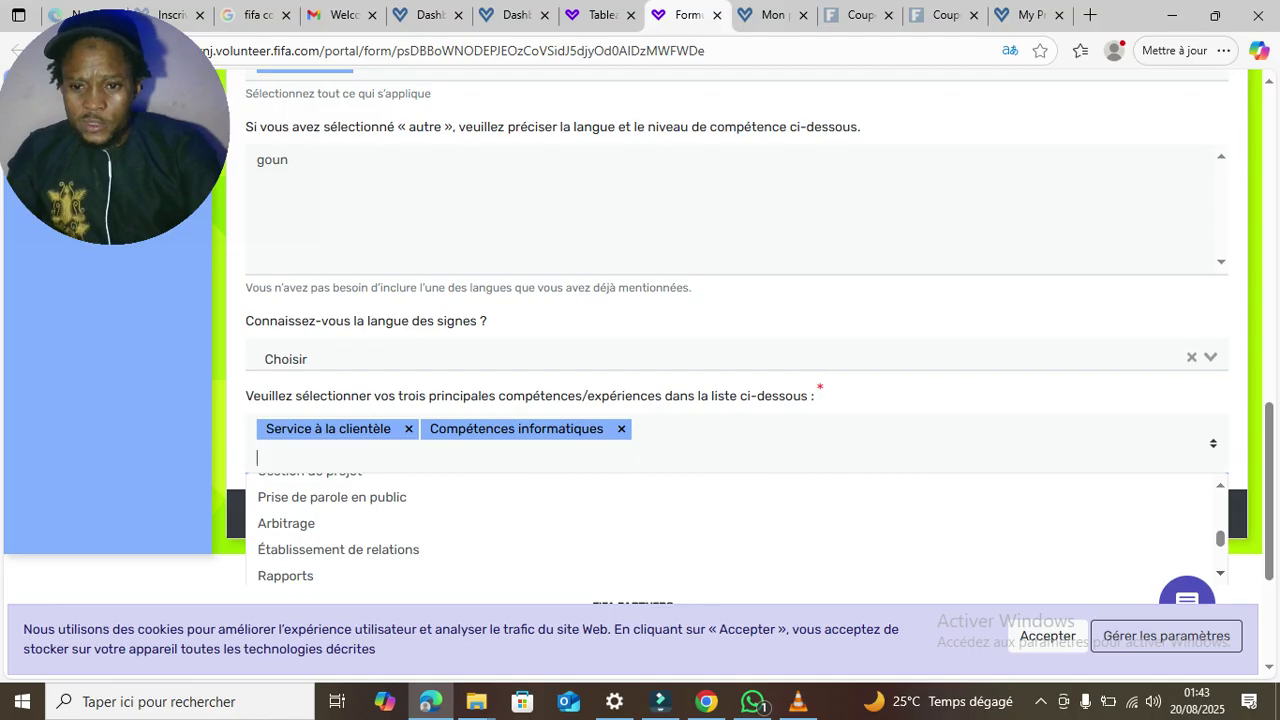
scroll(730, 528, "down", 3)
scroll(730, 528, "down", 2)
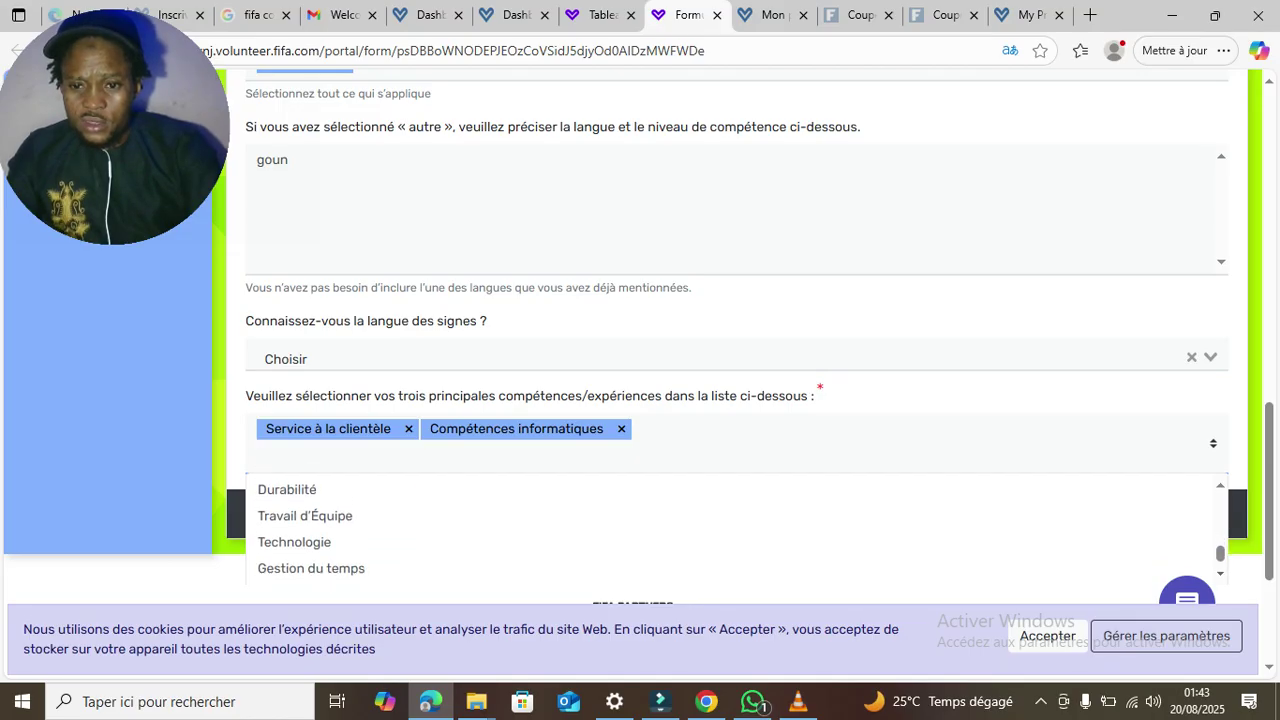
scroll(730, 528, "down", 1)
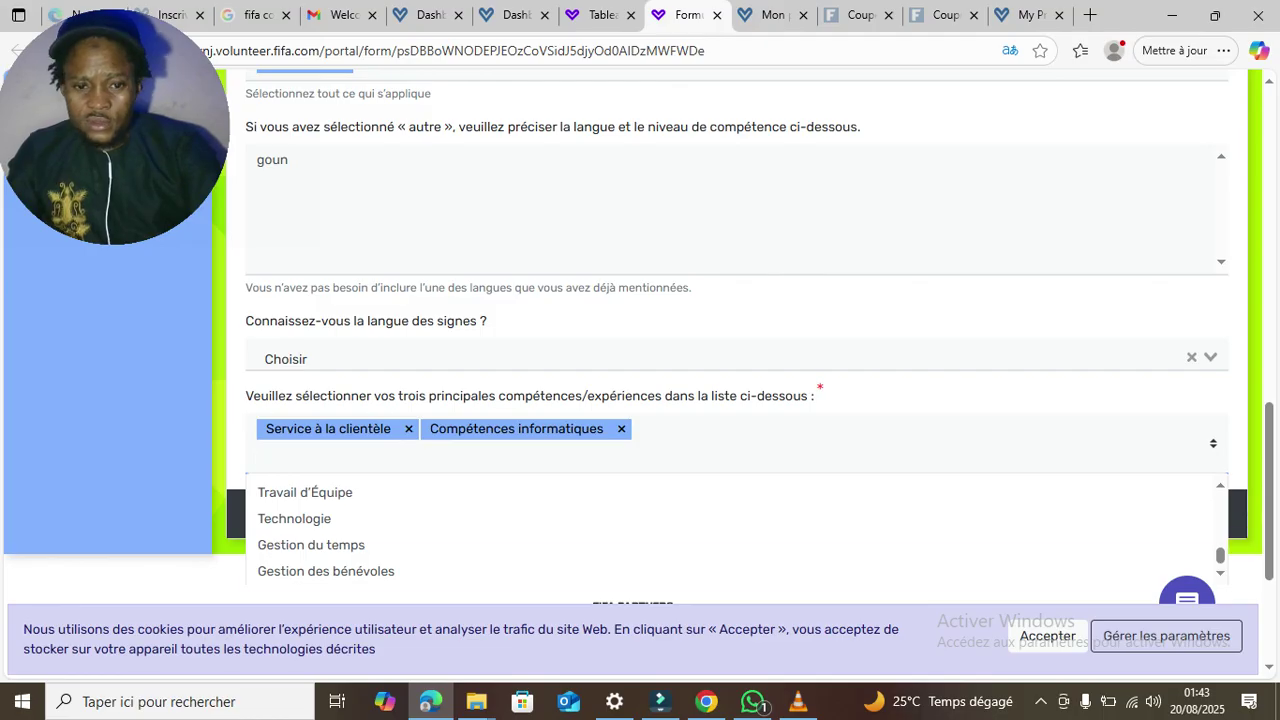
key("Return")
key("Up")
key("Up")
key("Up")
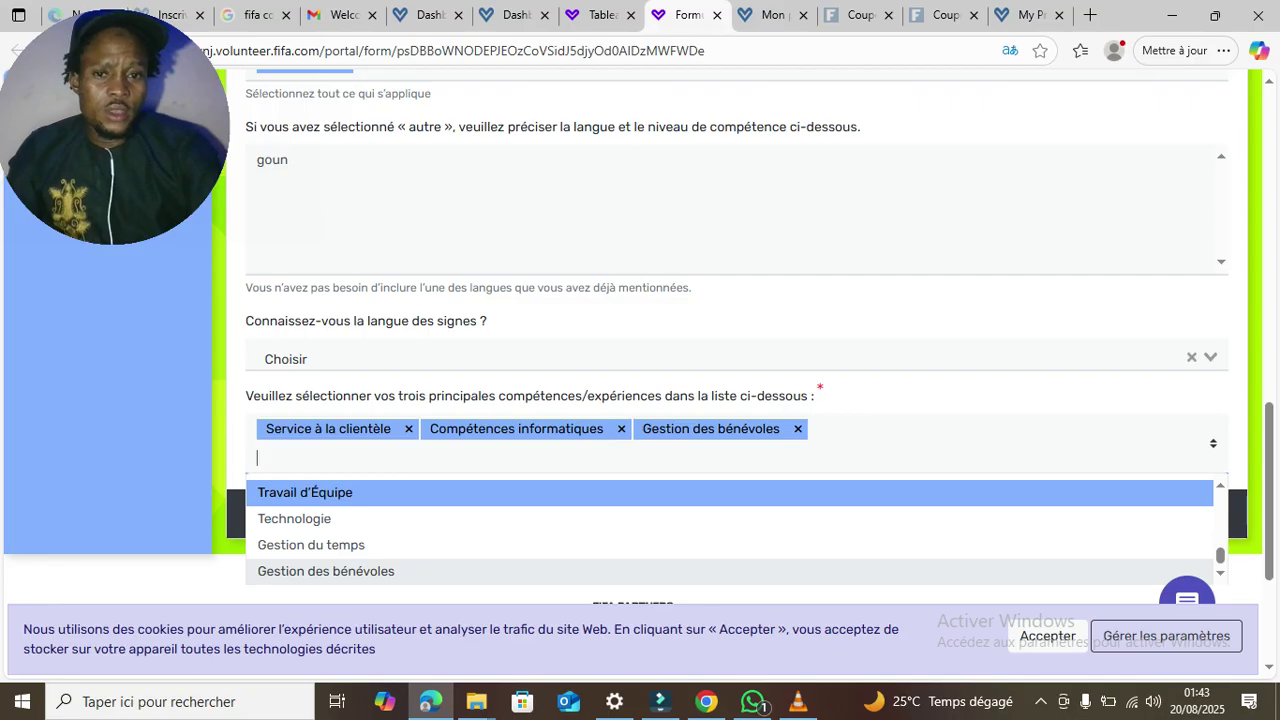
left_click(960, 396)
left_click(1181, 488)
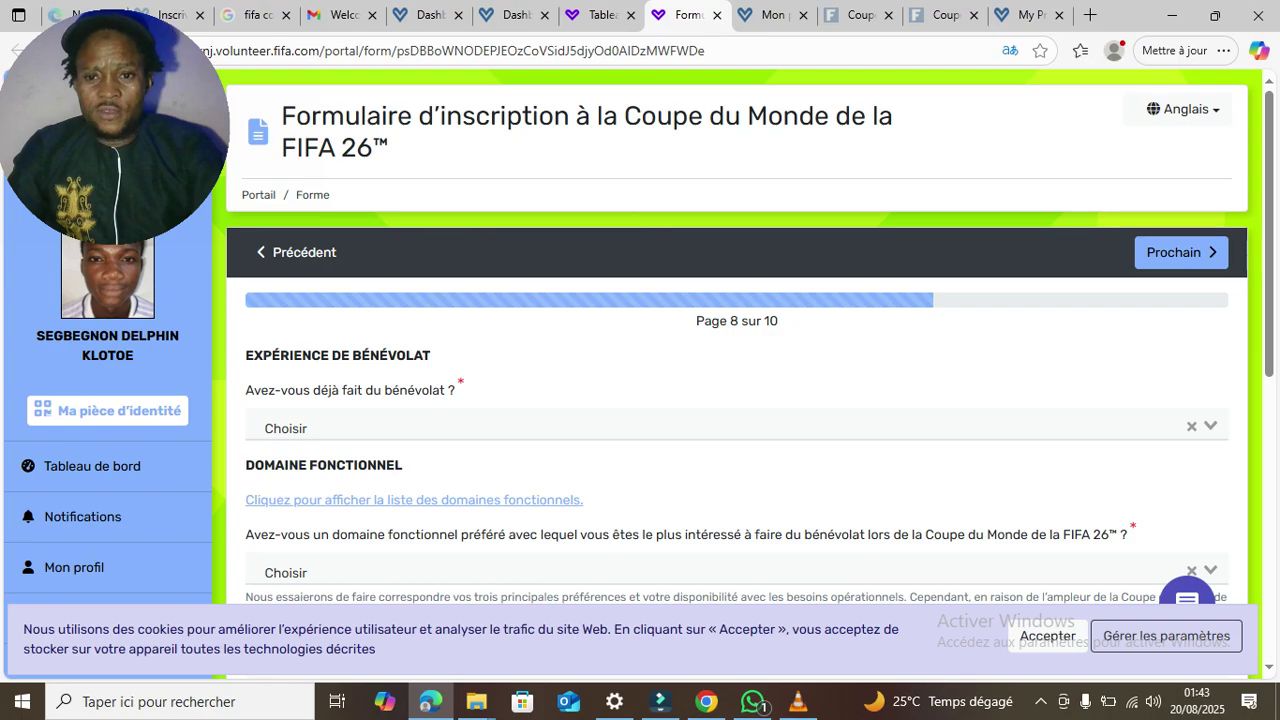
- Answer Non to prior volunteering and Non to having a preferred functional area
left_click(736, 427)
left_click(278, 503)
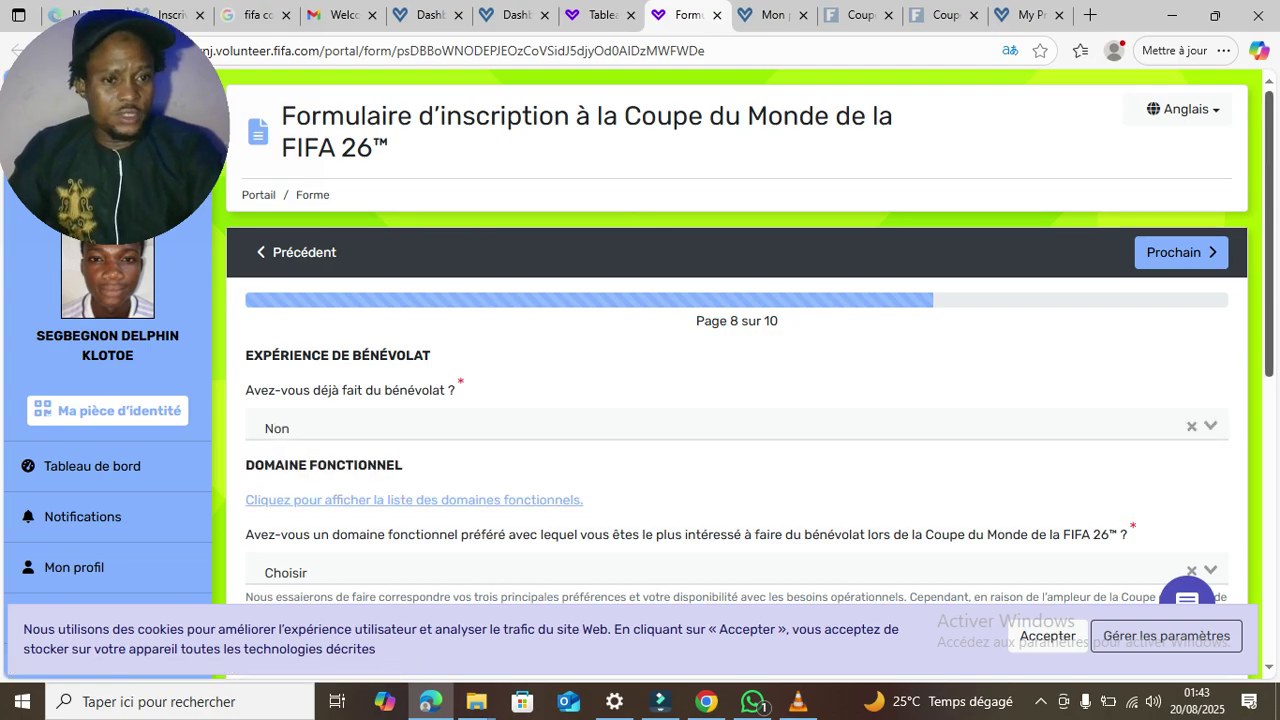
scroll(640, 400, "down", 2)
scroll(640, 400, "down", 1)
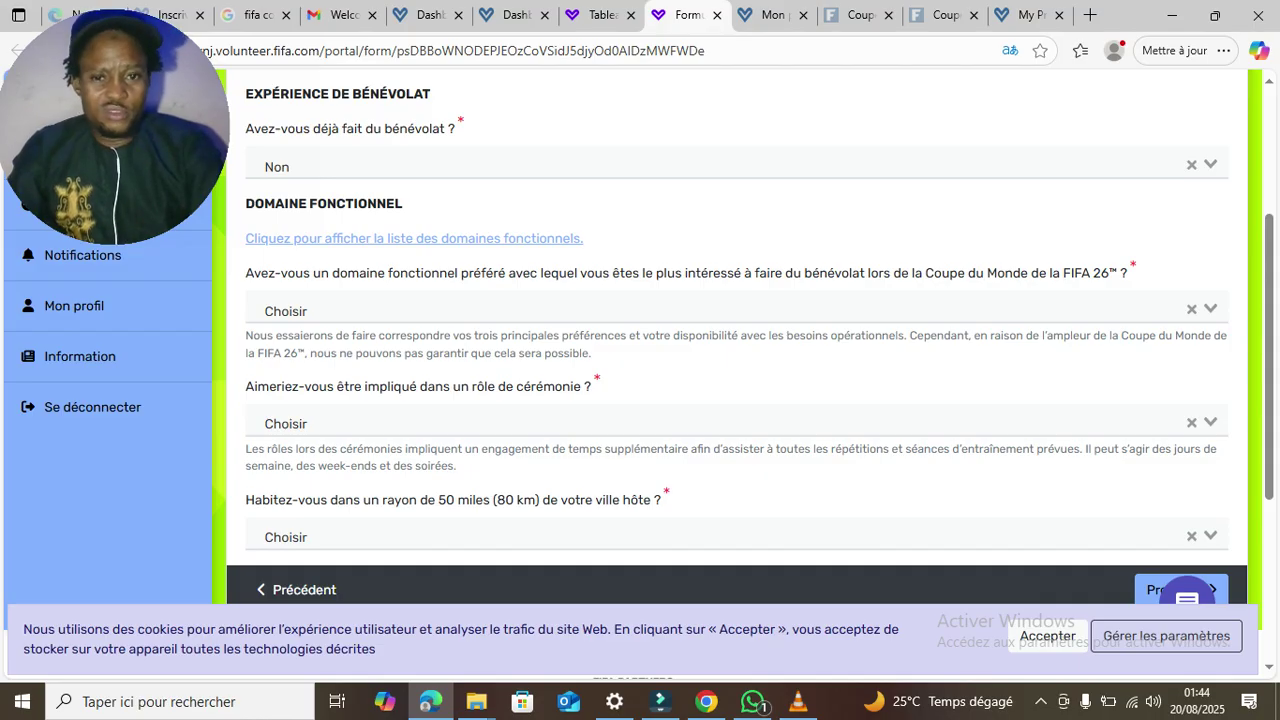
left_click(630, 312)
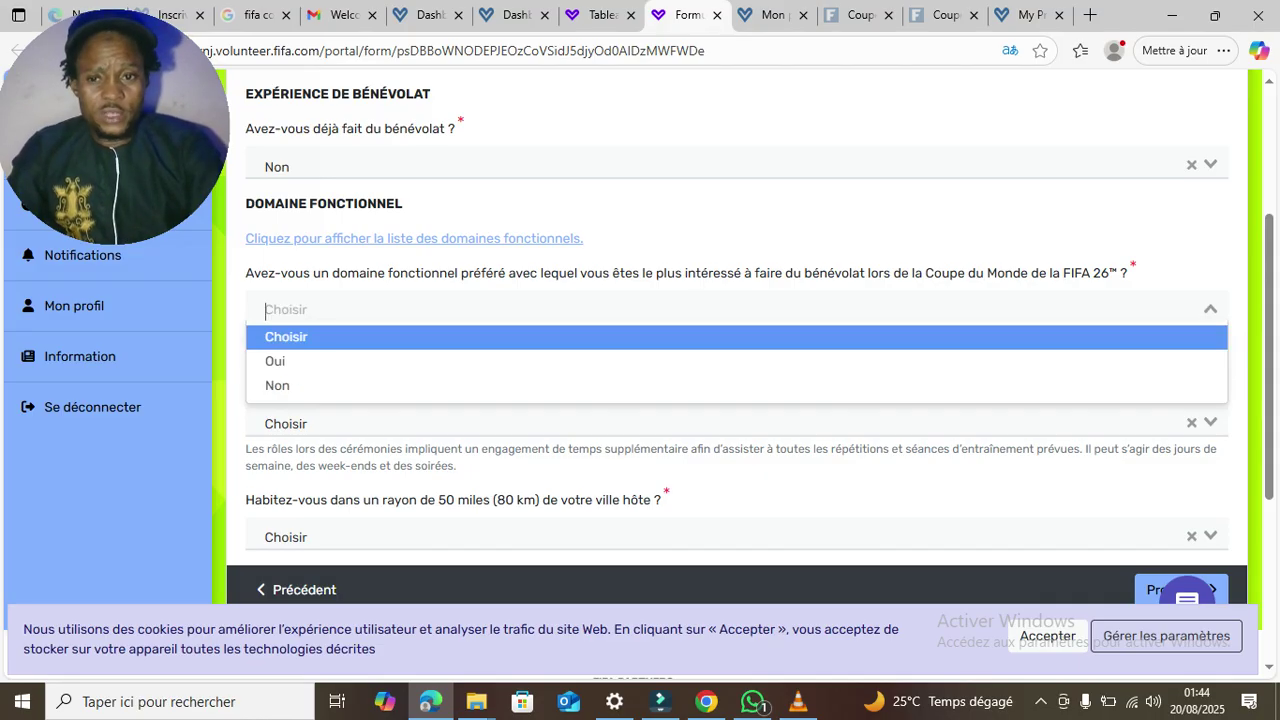
left_click(622, 361)
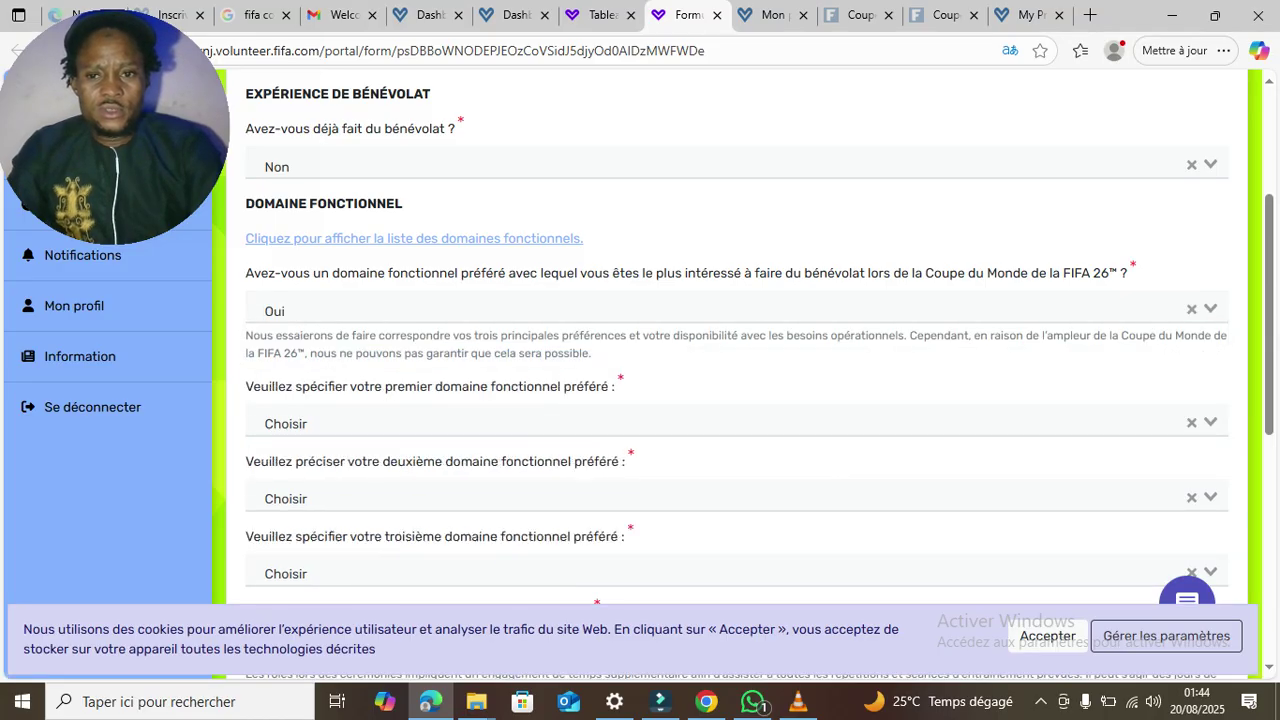
left_click(630, 423)
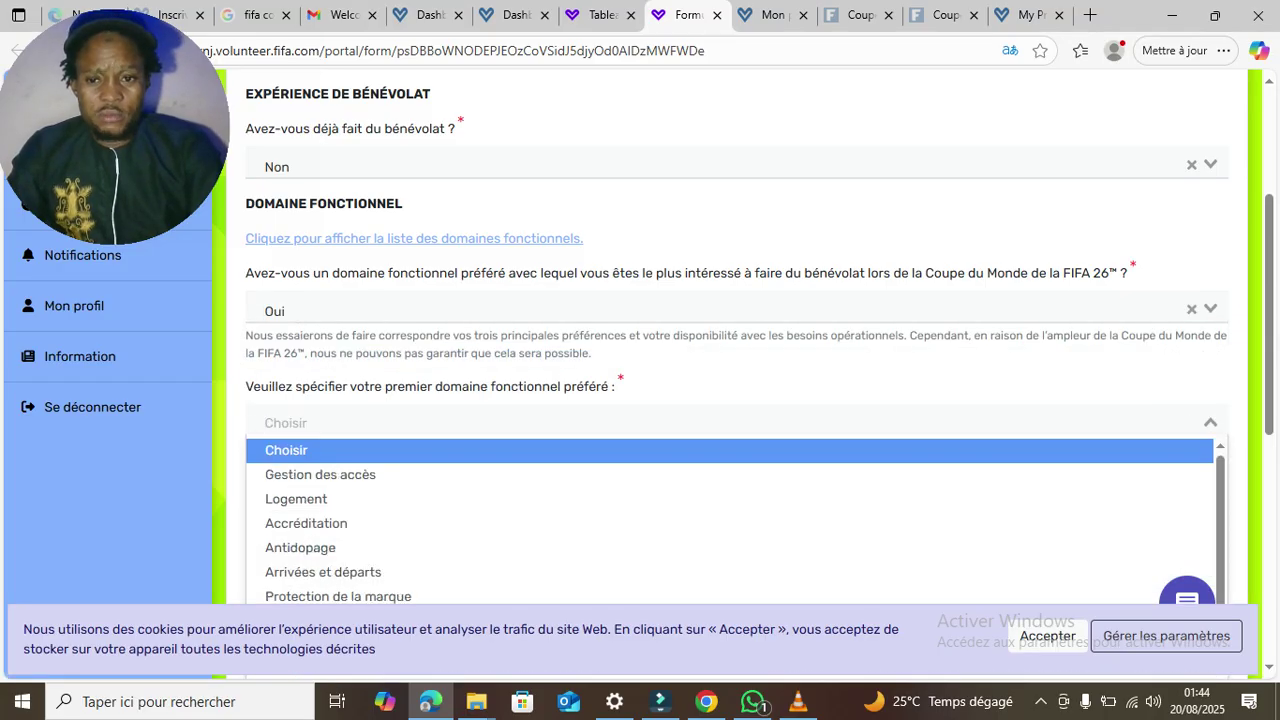
left_click(630, 311)
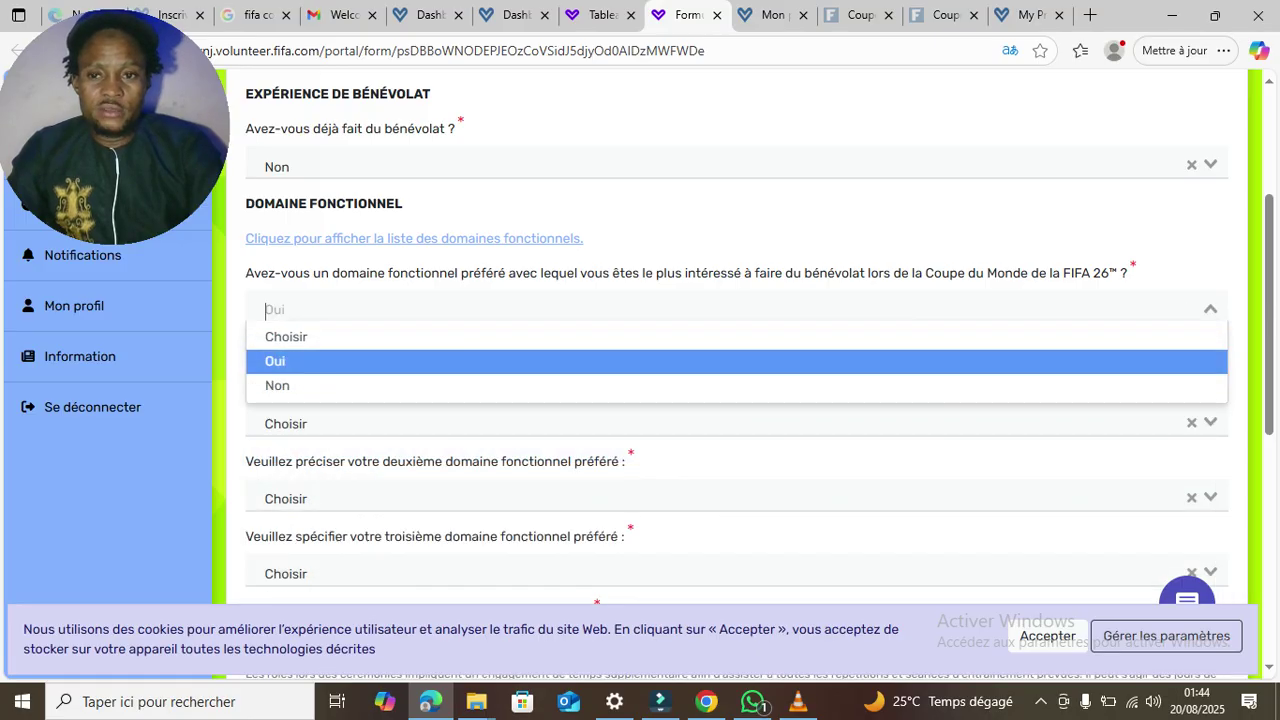
key("Return")
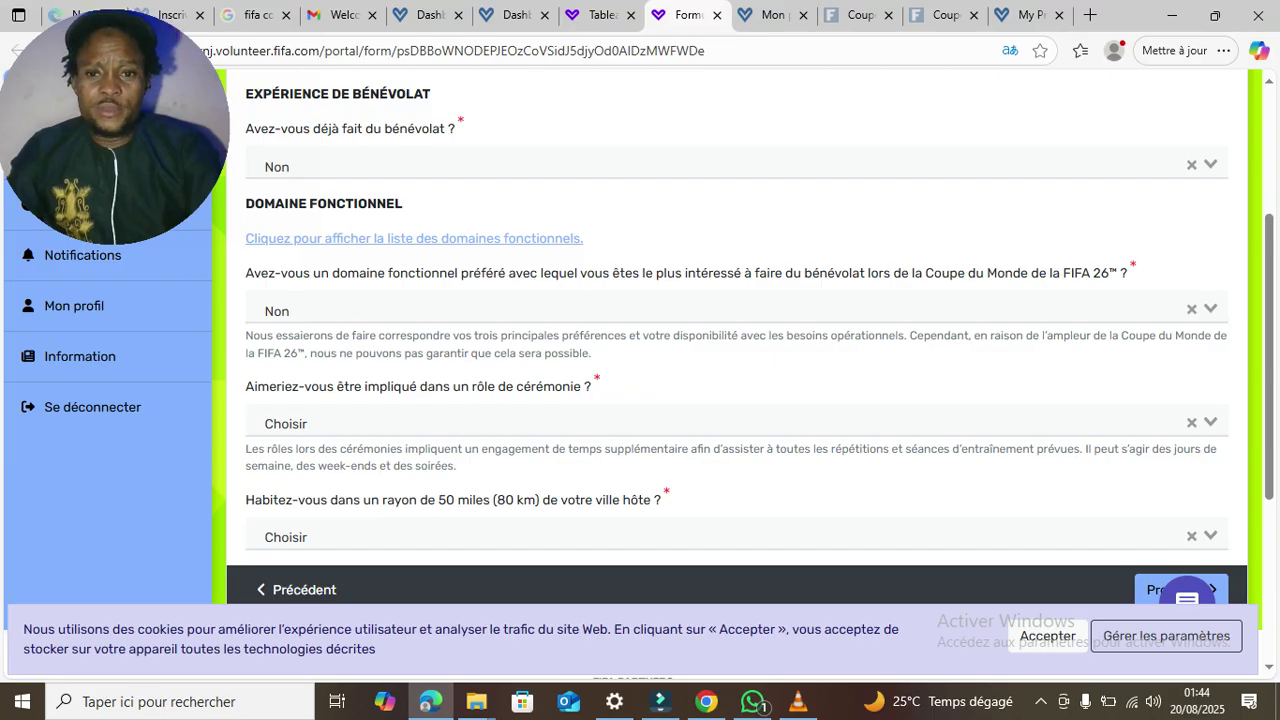
- Answer Oui to ceremony roles, Non to living within 50 miles, and continue to page 9
key("Tab")
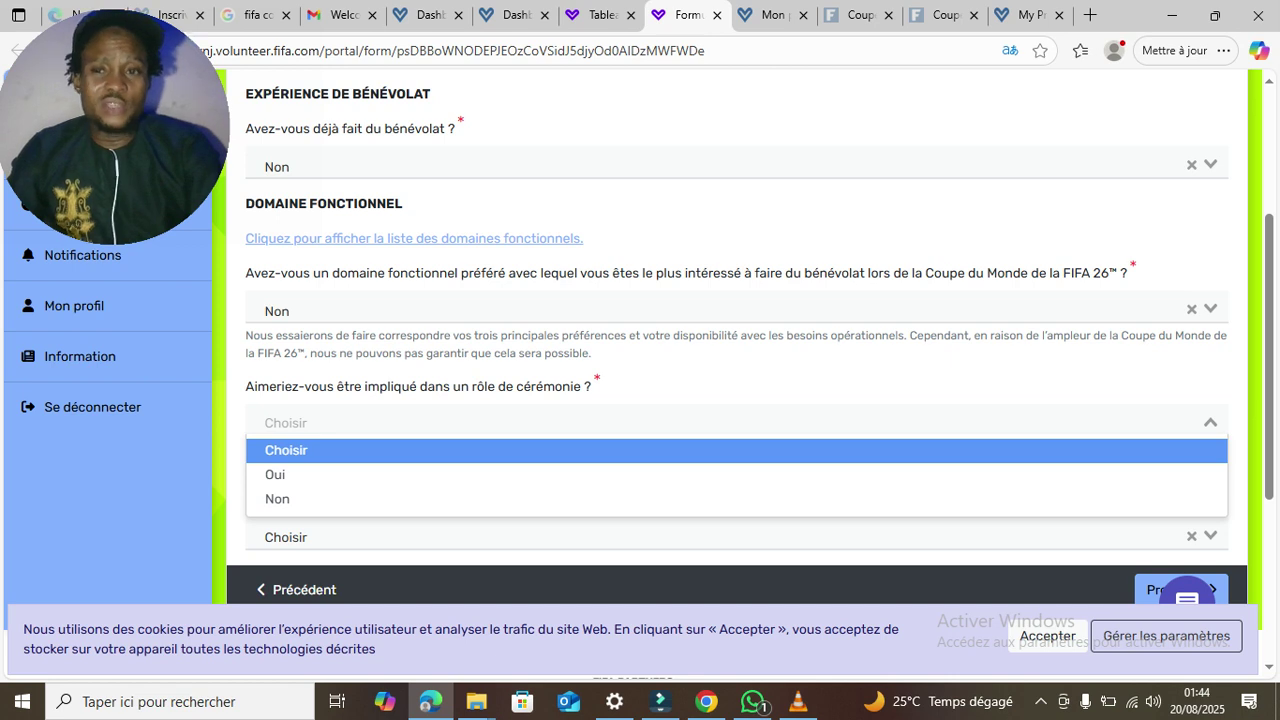
key("Down")
key("Down")
key("Up")
key("Return")
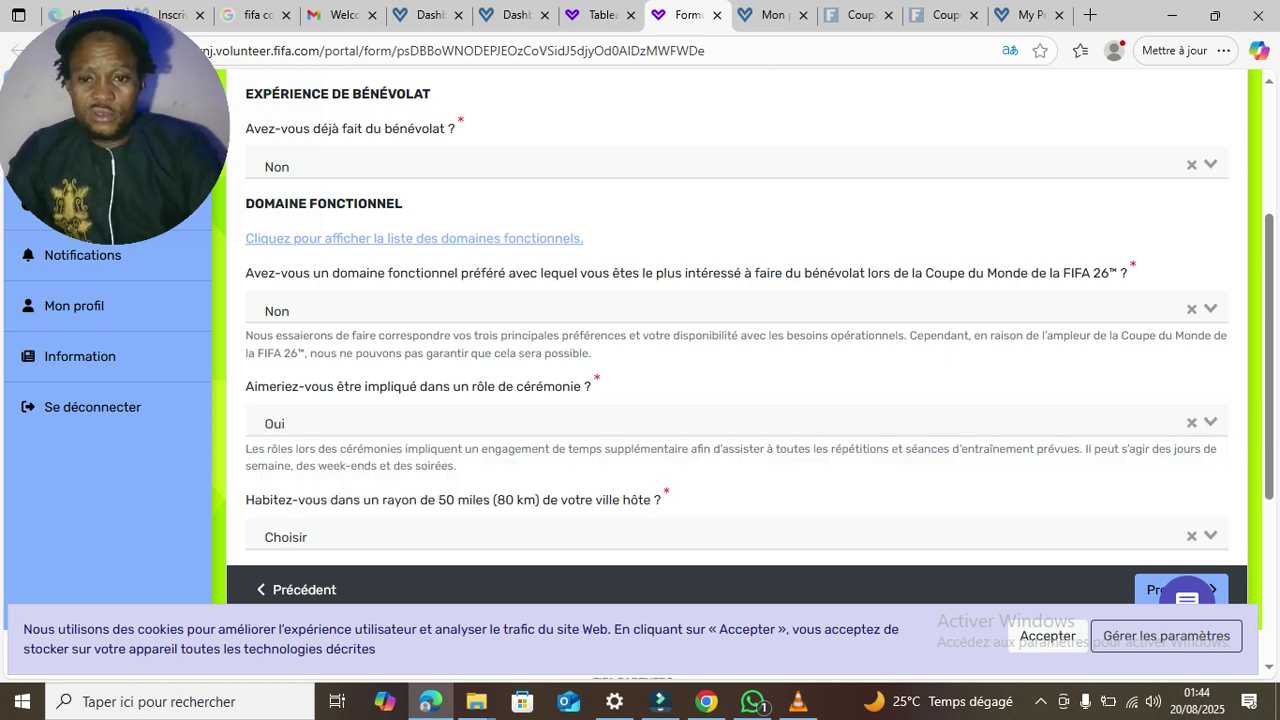
key("Tab")
key("Down")
key("Down")
key("Return")
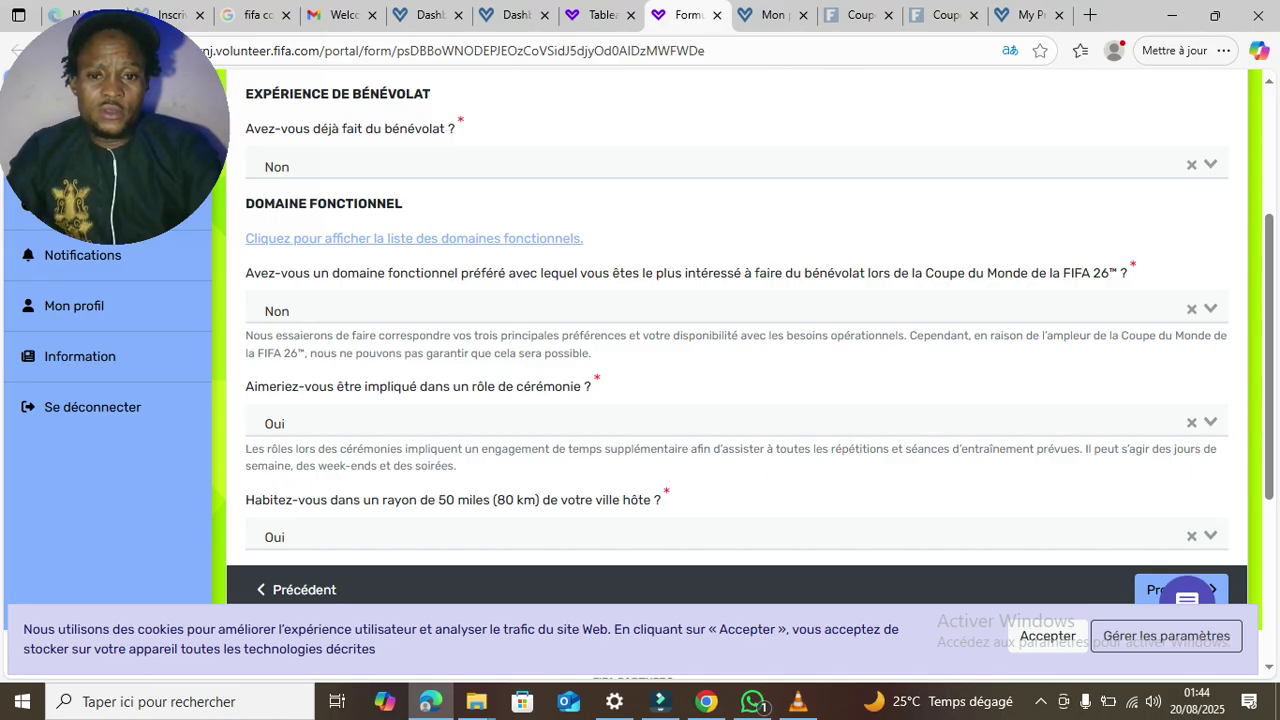
scroll(640, 376, "down", 2)
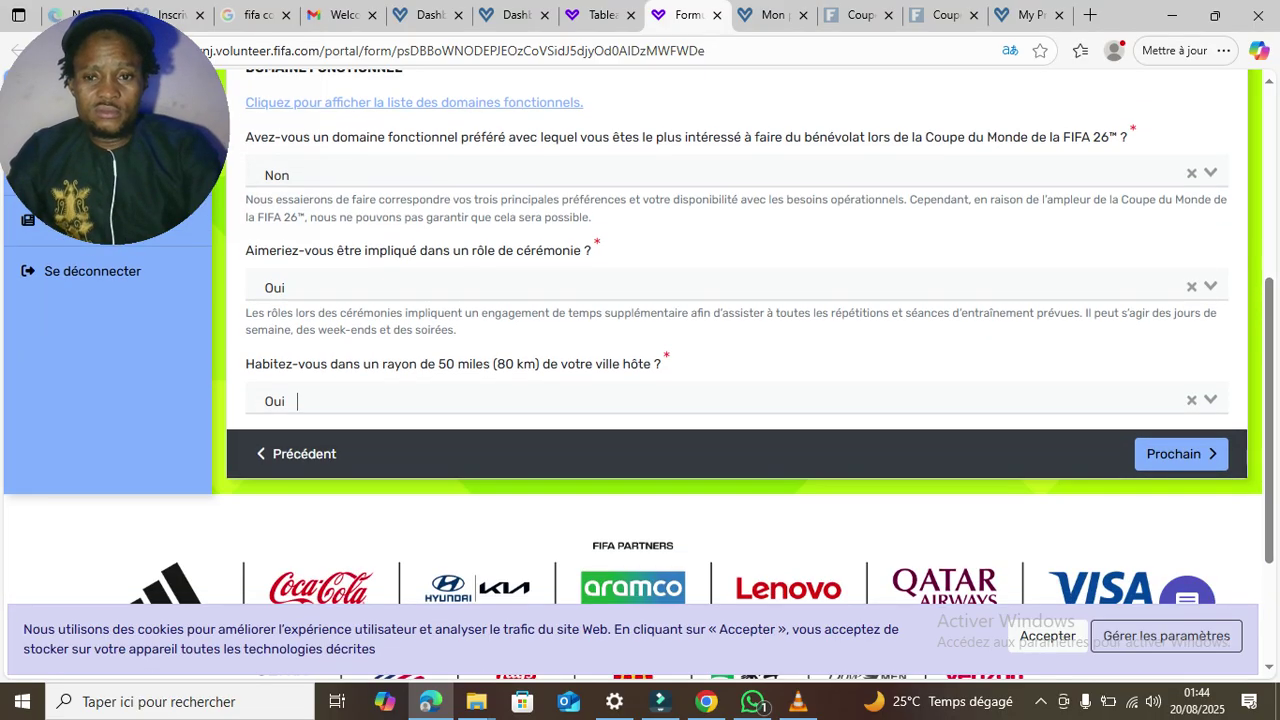
key("Down")
key("Down")
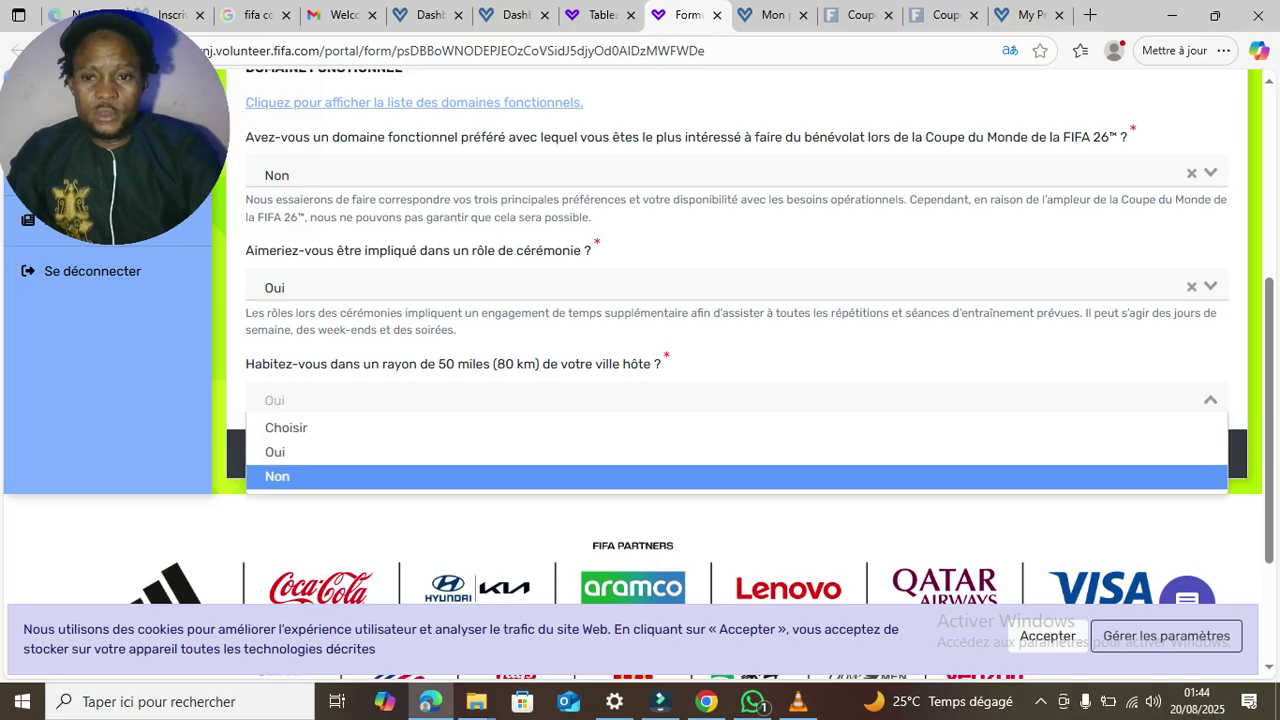
key("Return")
key("Tab")
key("Return")
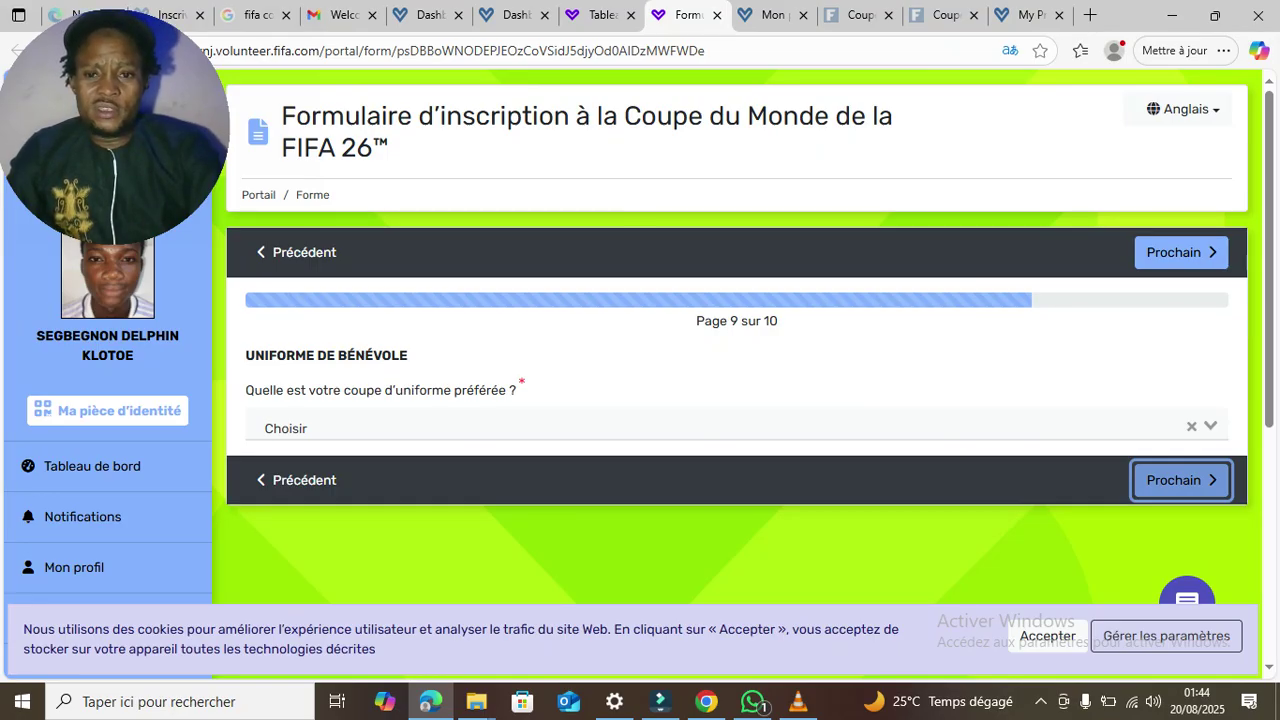
- Choose Coupe masculine as the uniform cut with top size M
left_click(736, 427)
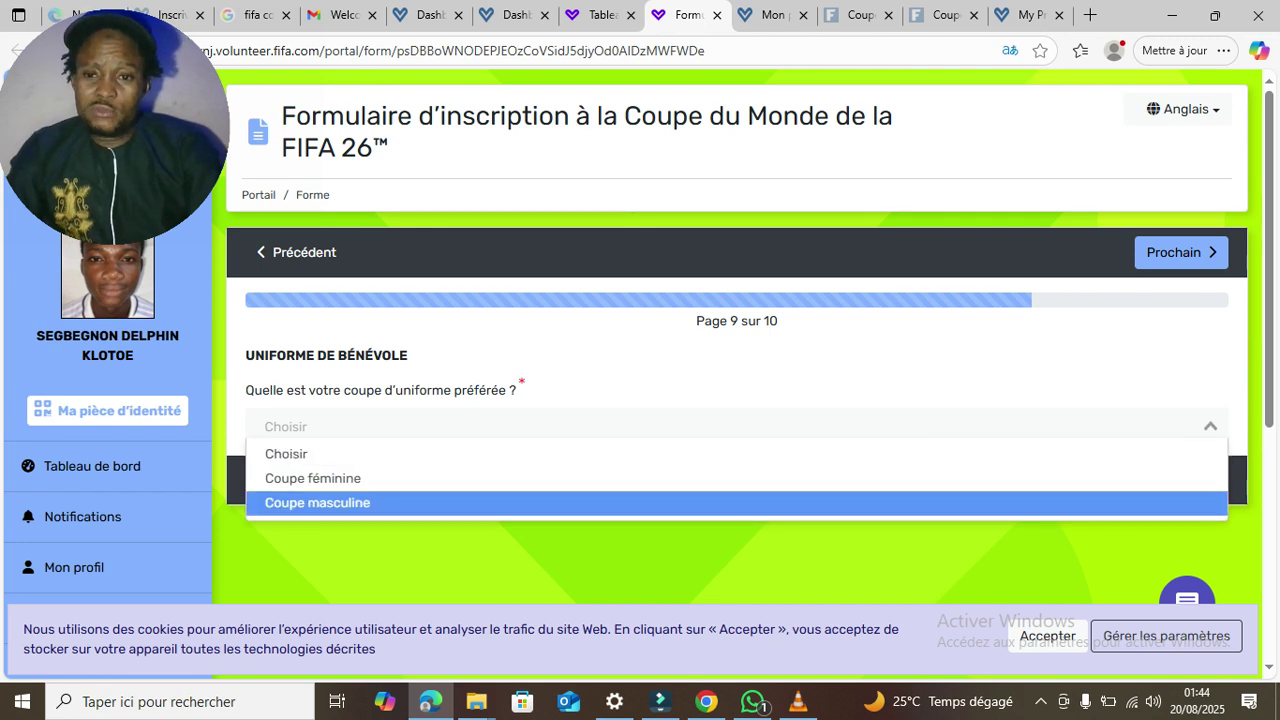
left_click(317, 503)
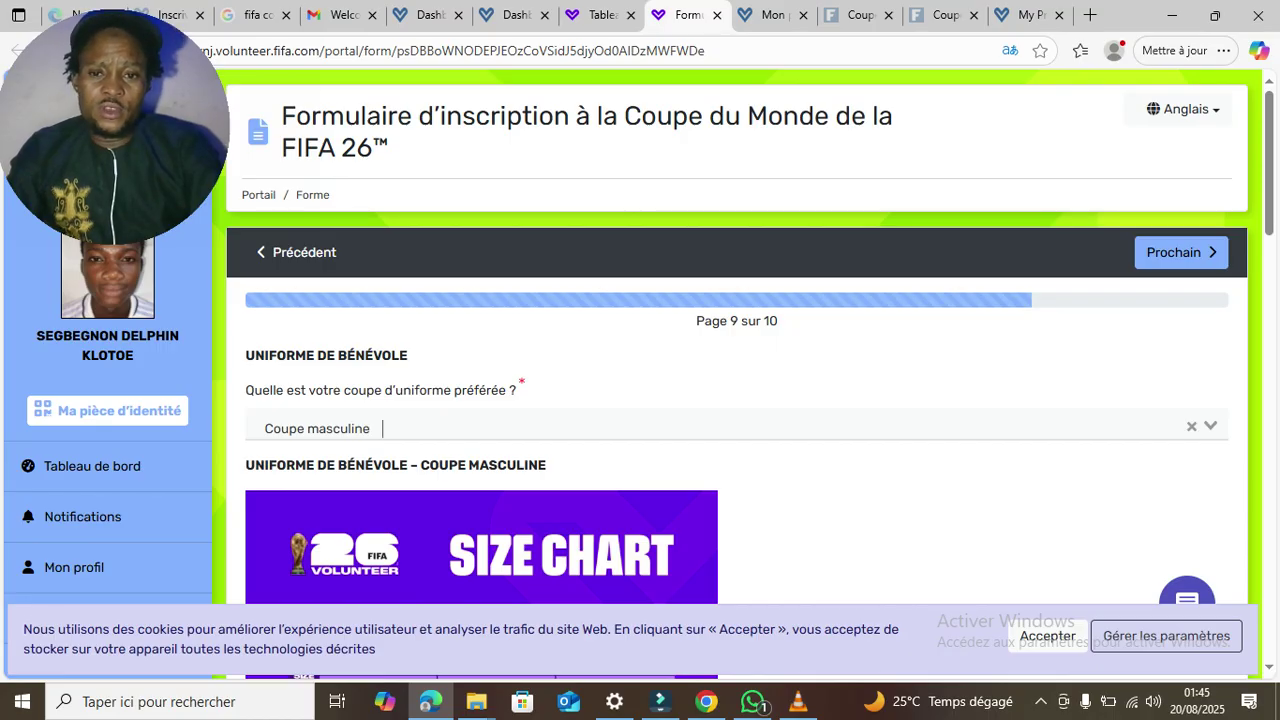
scroll(737, 400, "down", 8)
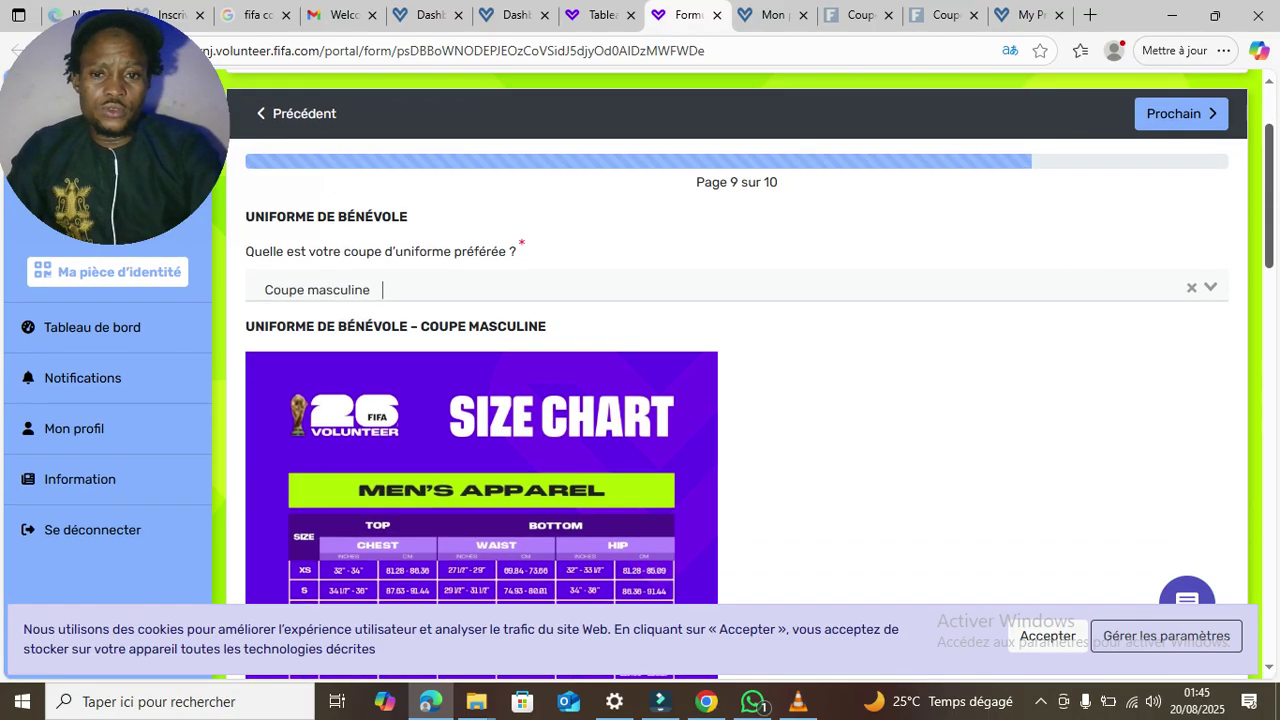
scroll(737, 400, "down", 7)
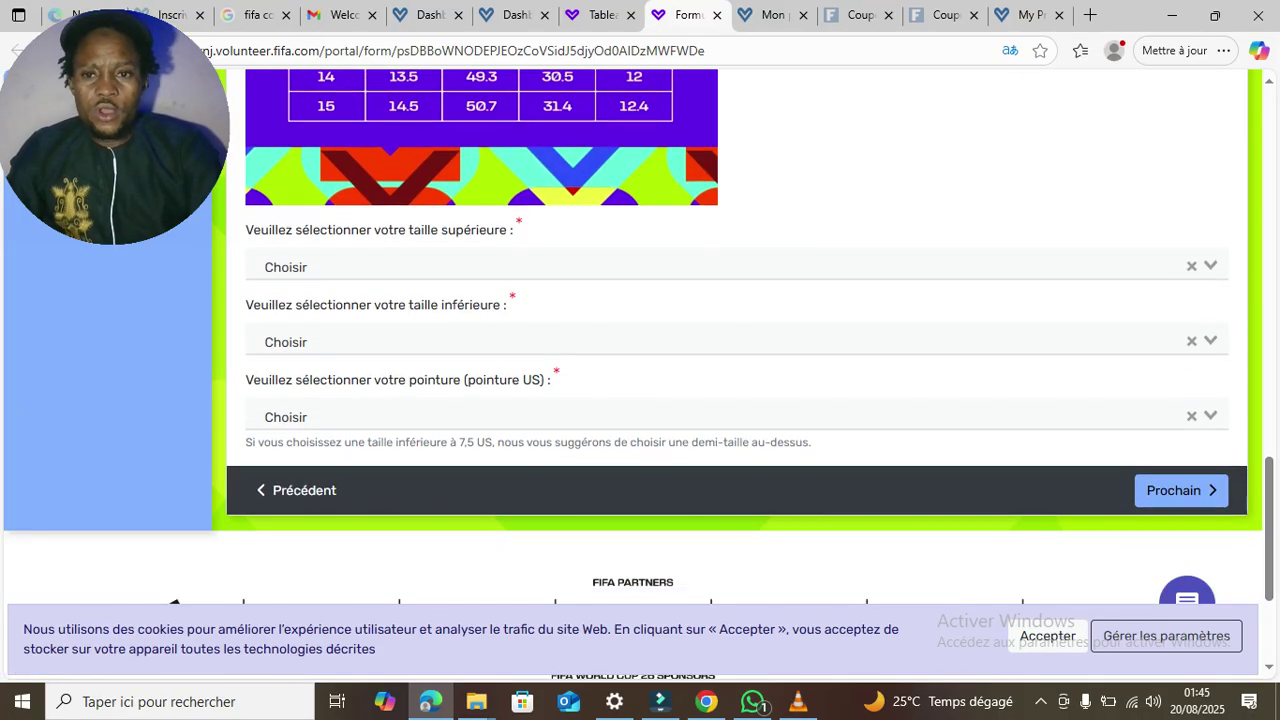
left_click(432, 264)
key("Down")
key("Down")
key("Down")
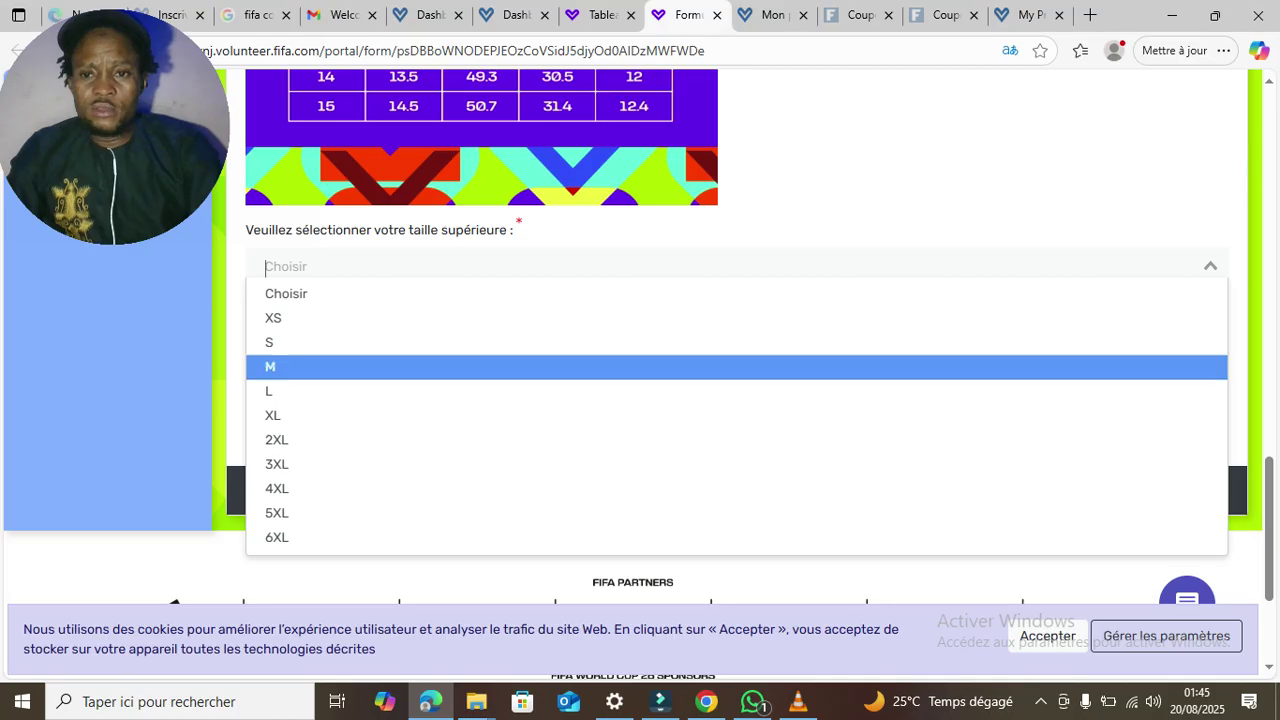
key("Return")
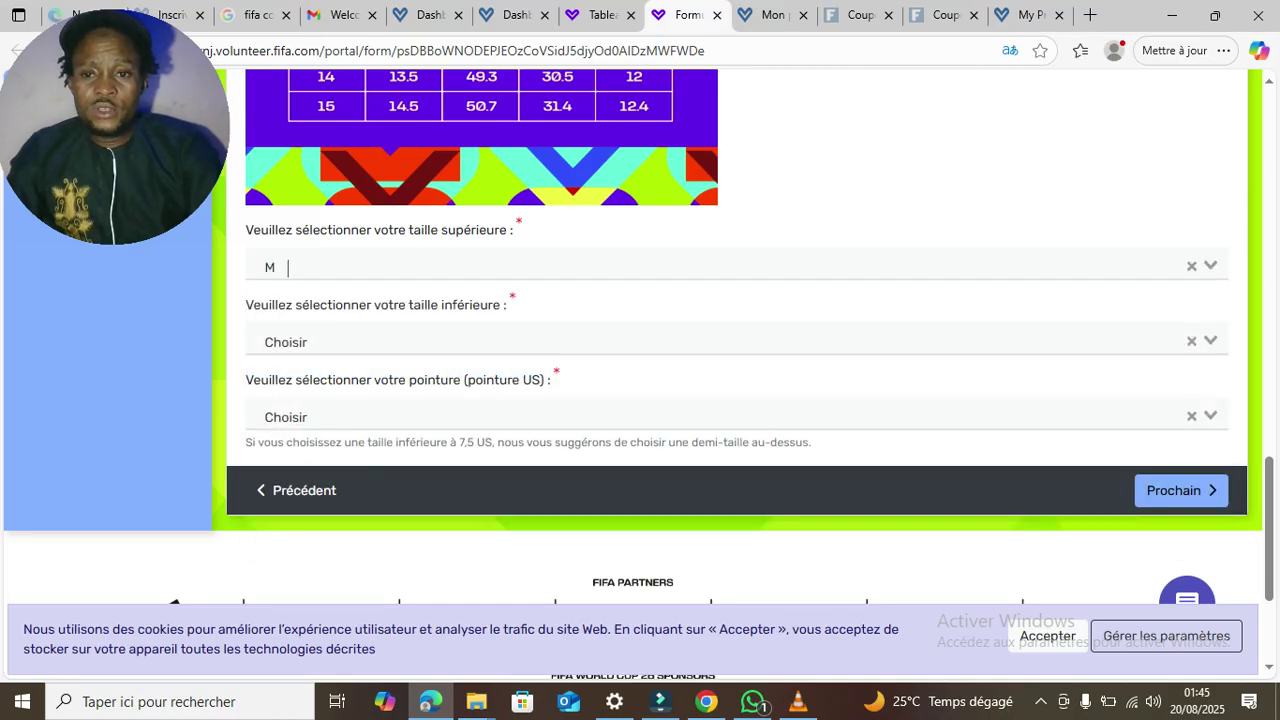
- Set bottom size M and shoe size États-Unis 3.5, then continue to page 10
left_click(361, 341)
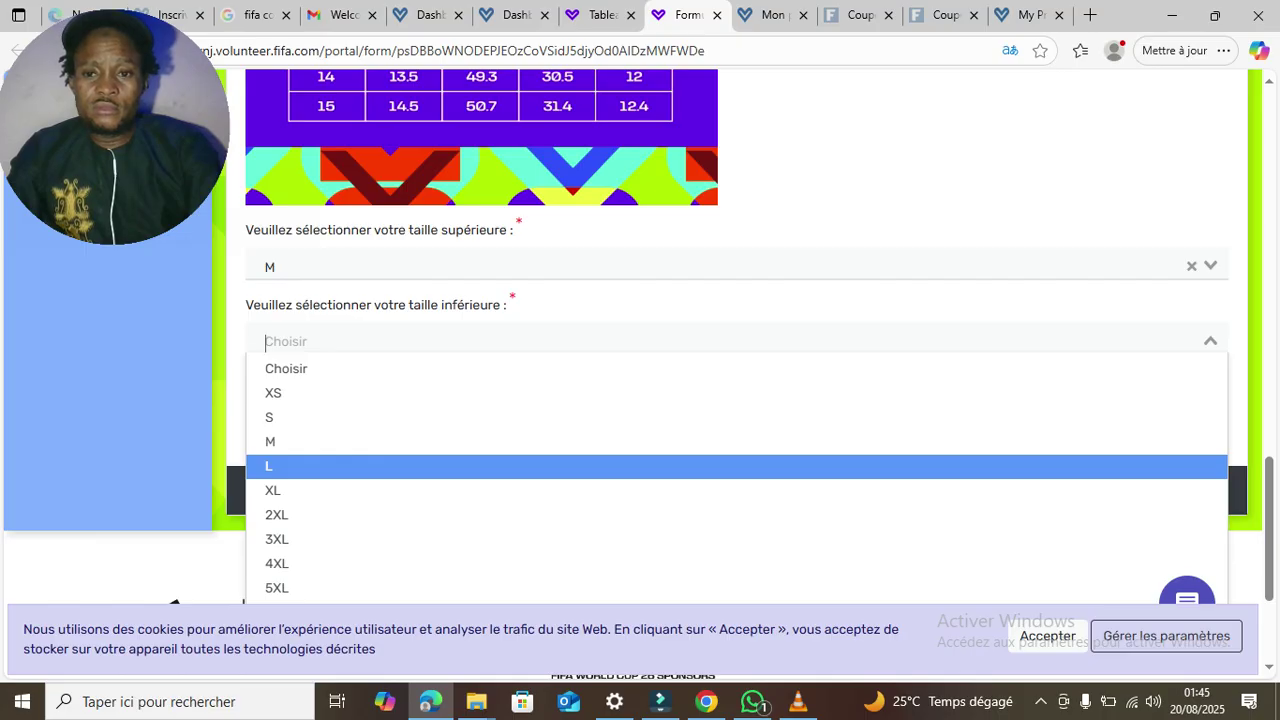
key("Up")
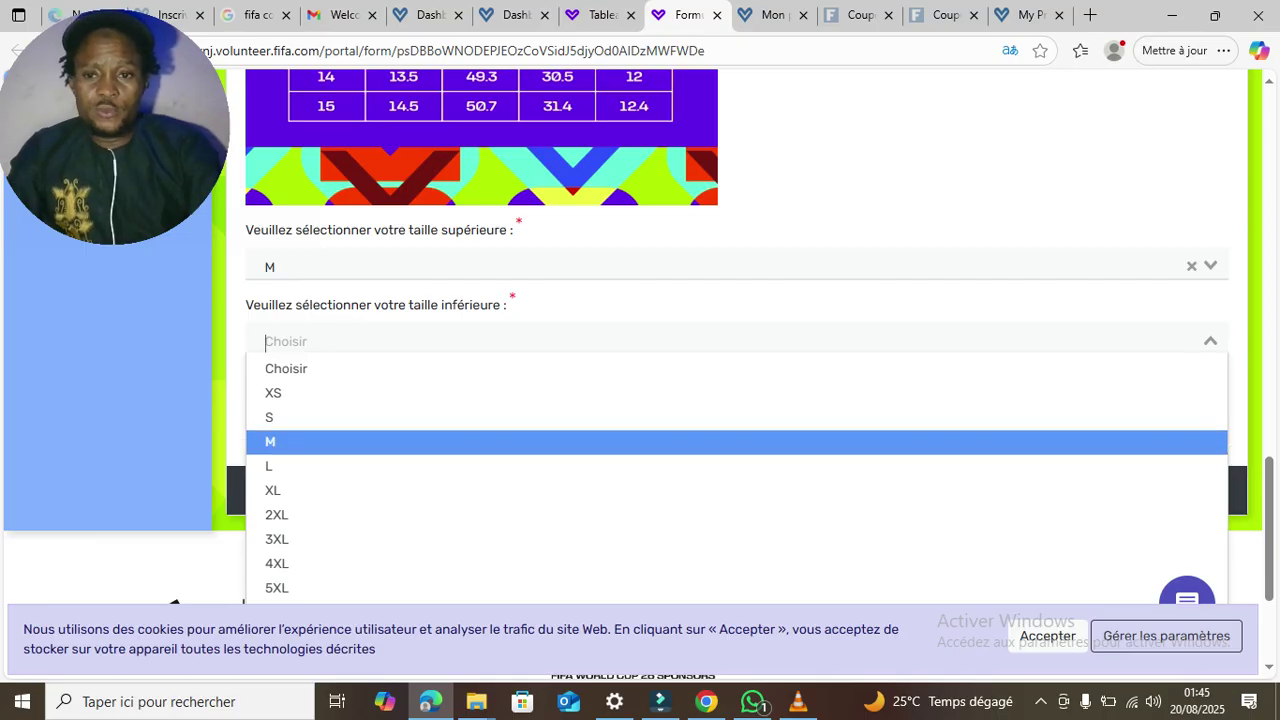
key("Return")
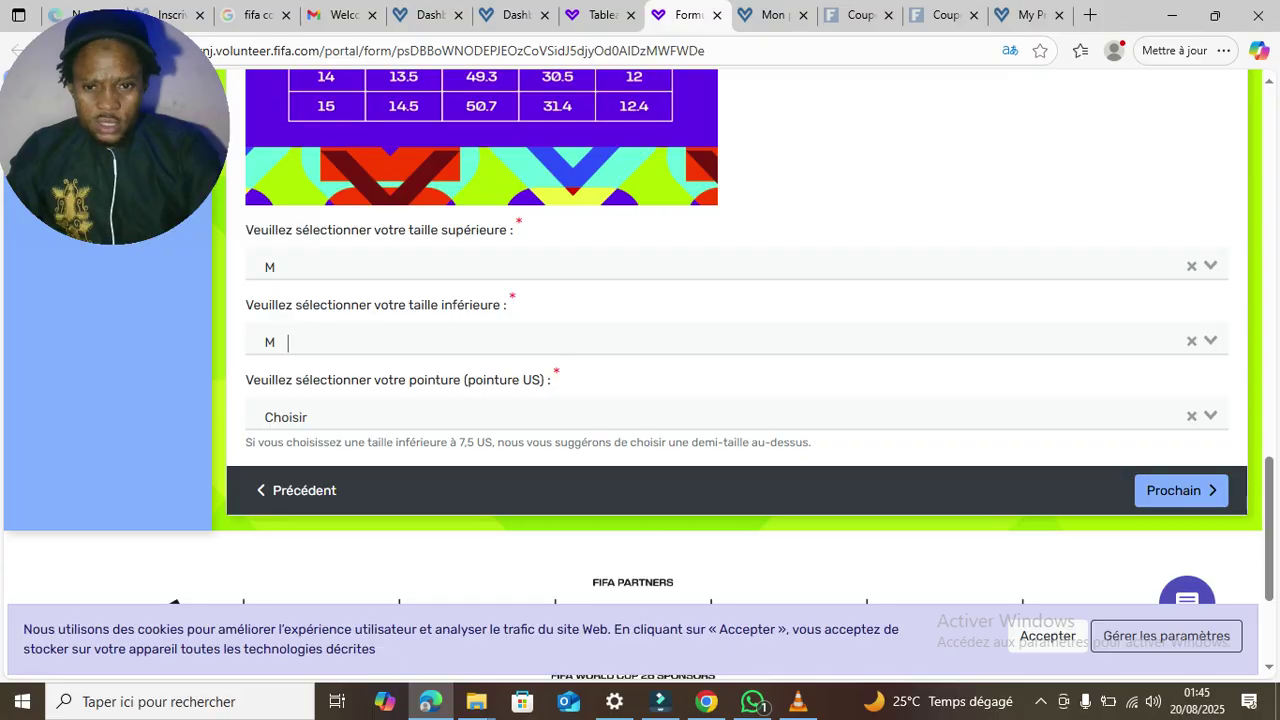
key("Tab")
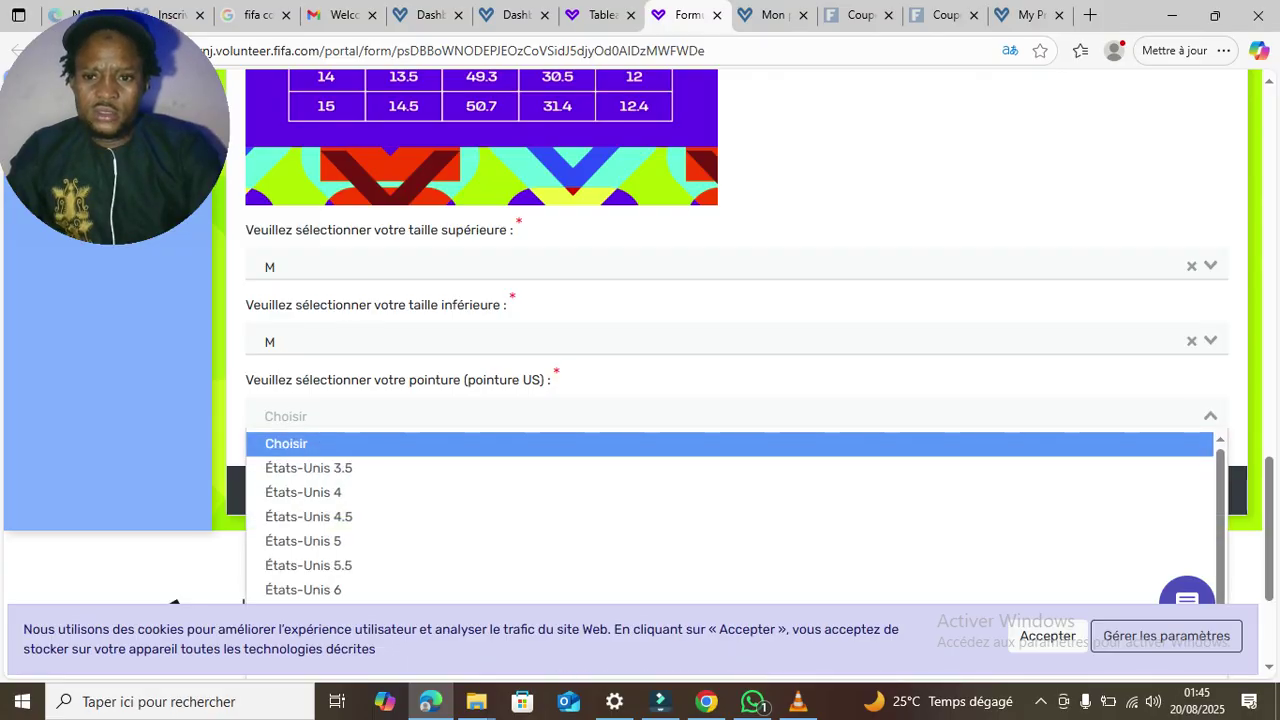
key("Down")
key("Down")
key("Up")
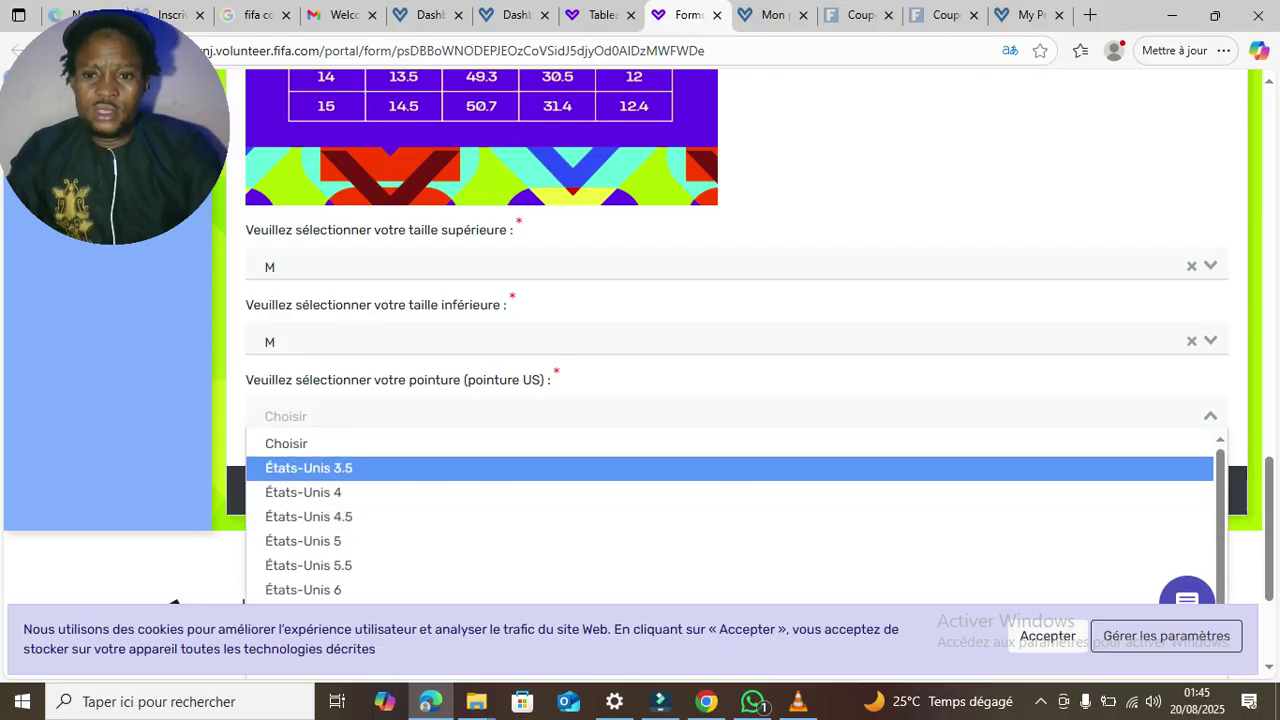
key("Return")
key("Tab")
key("Tab")
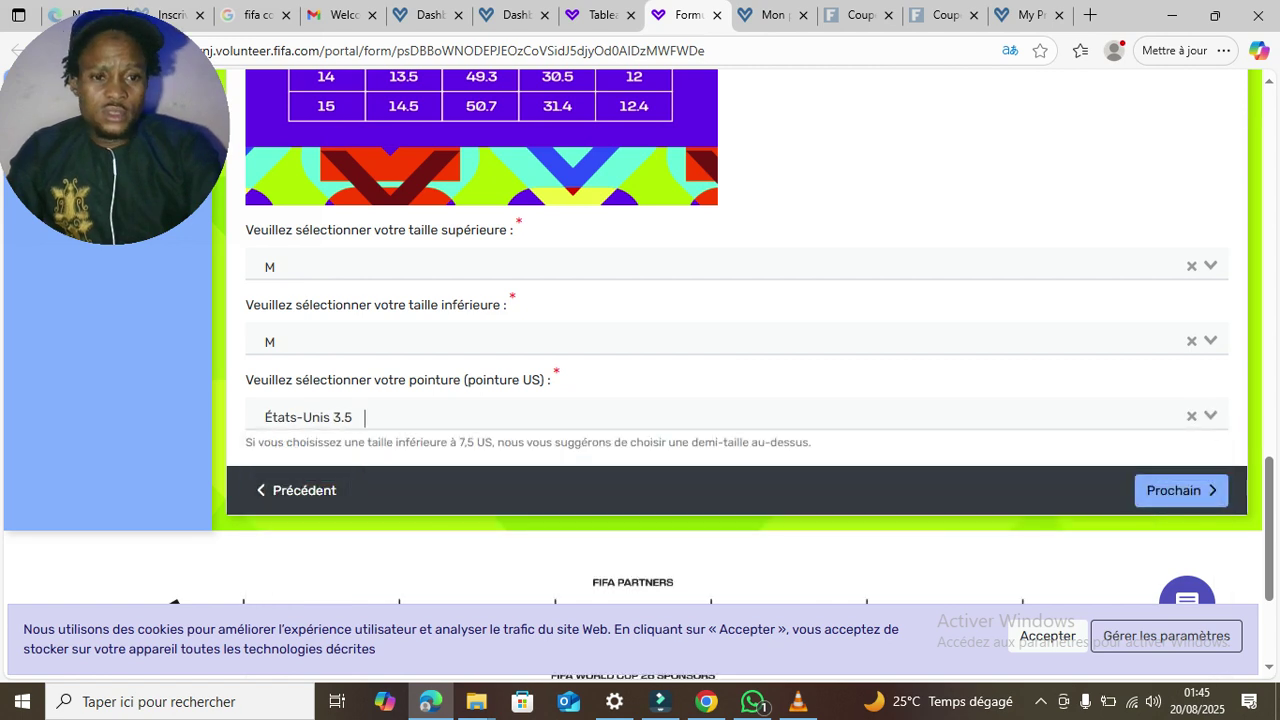
key("Return")
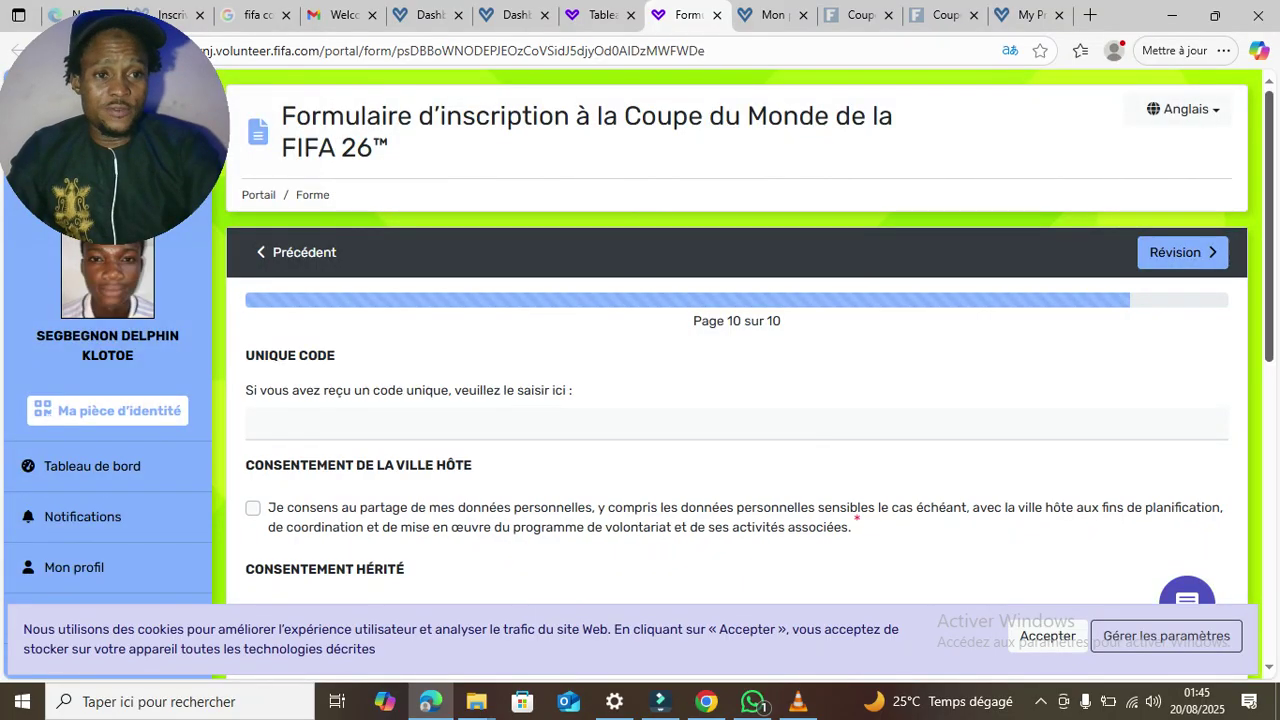
- Tick the host city, legacy, future volunteering and newsletter consents, then open the Révision summary
scroll(736, 400, "down", 1)
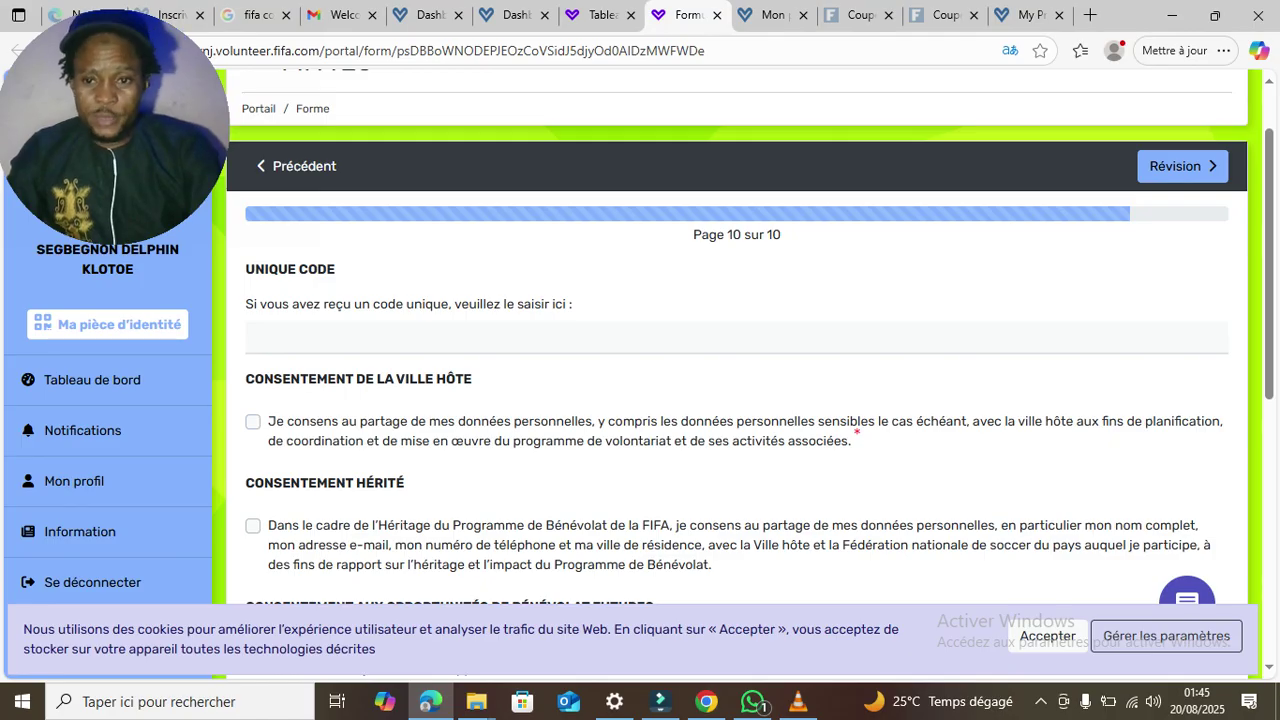
left_click(253, 422)
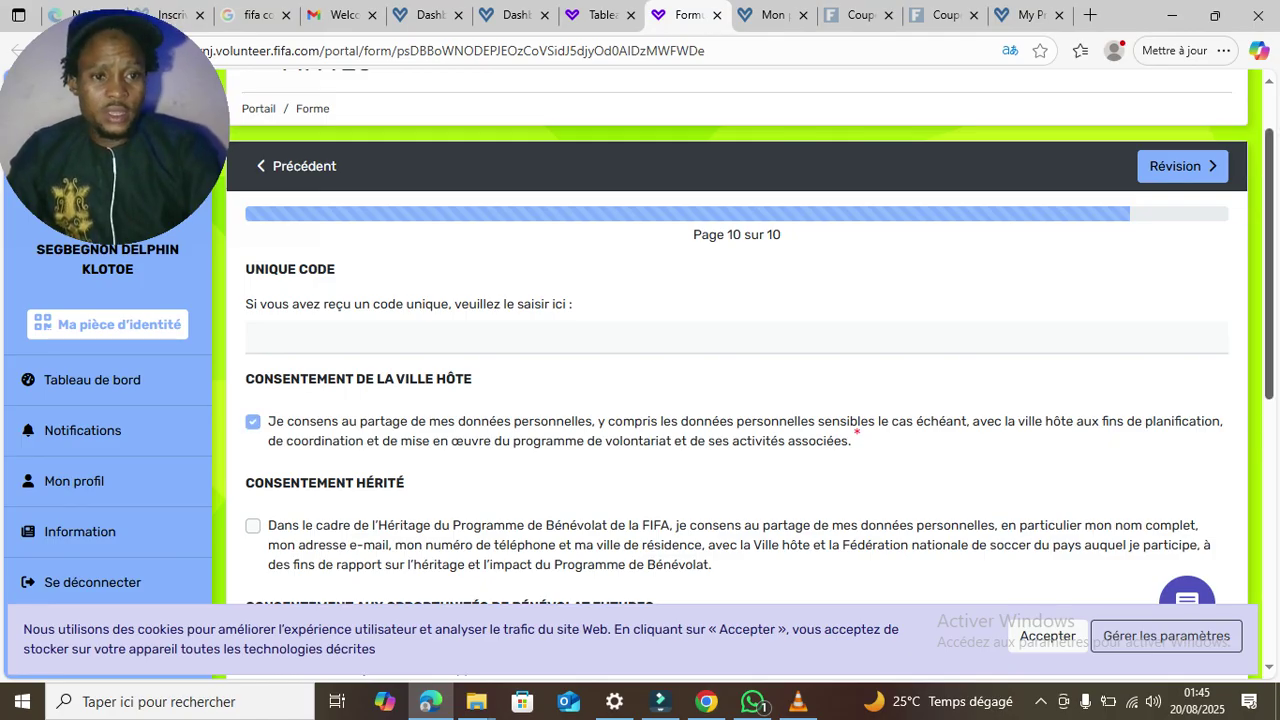
scroll(736, 400, "down", 3)
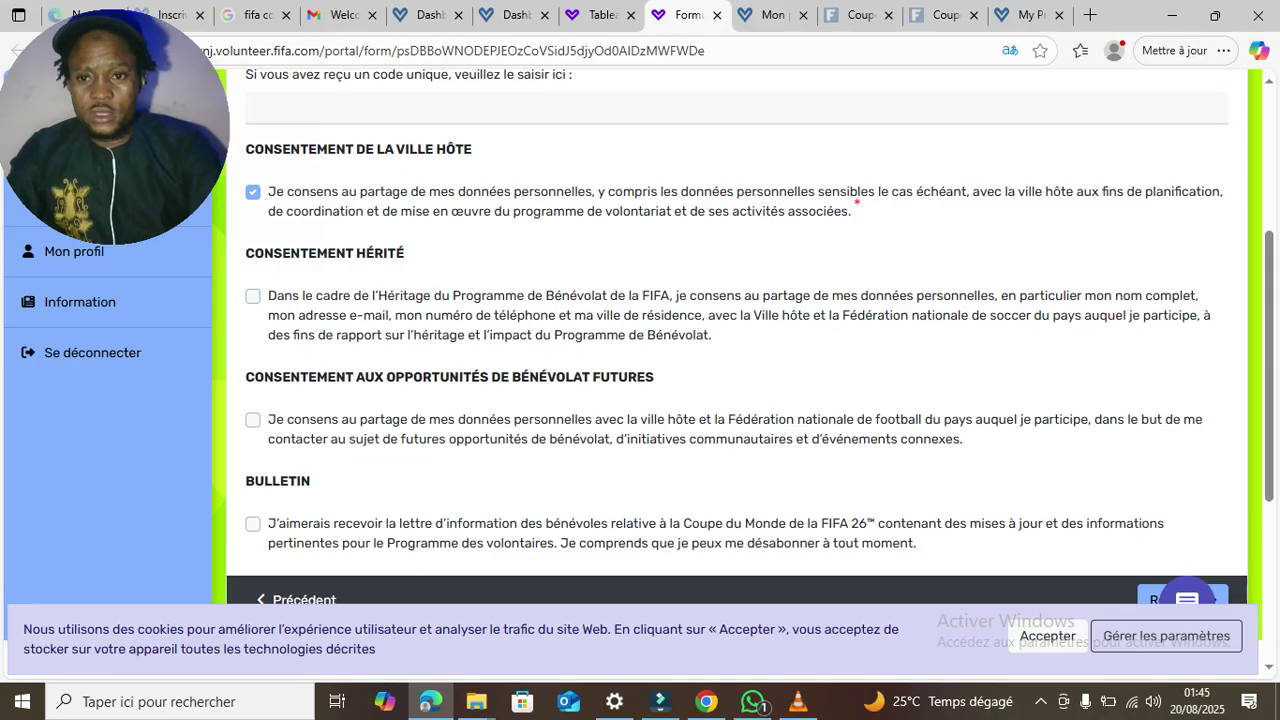
left_click(253, 296)
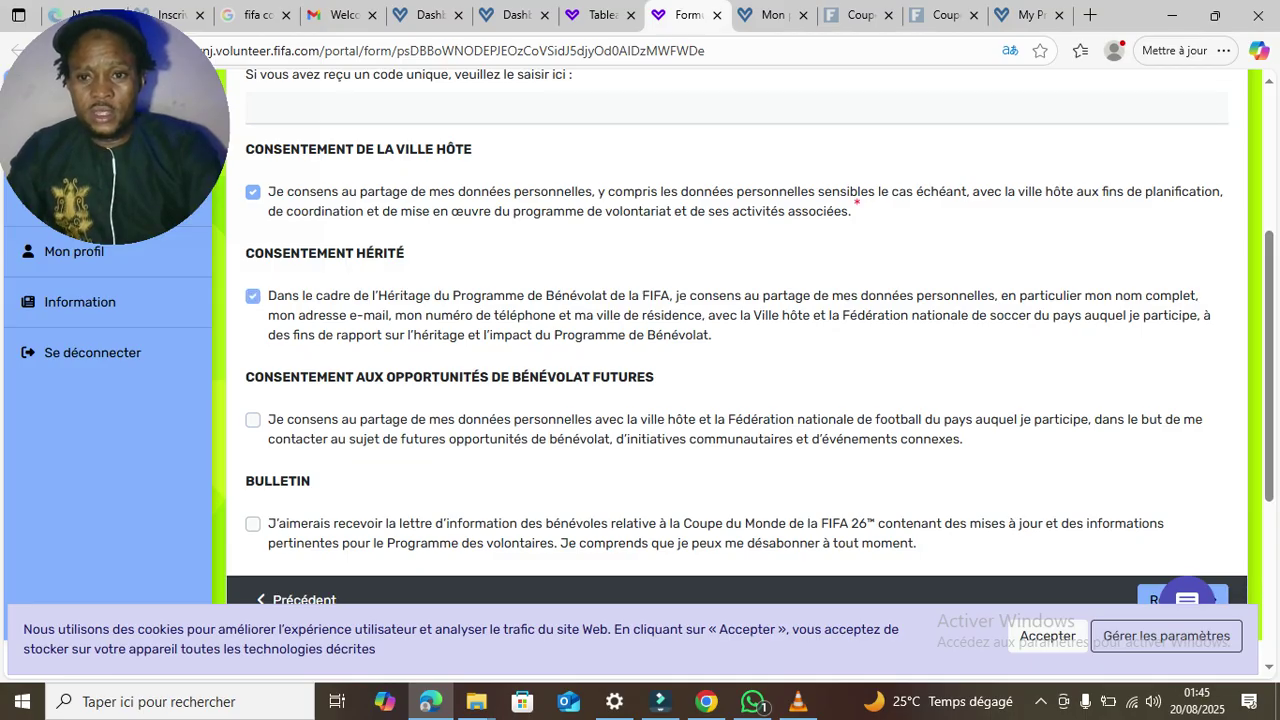
left_click(253, 420)
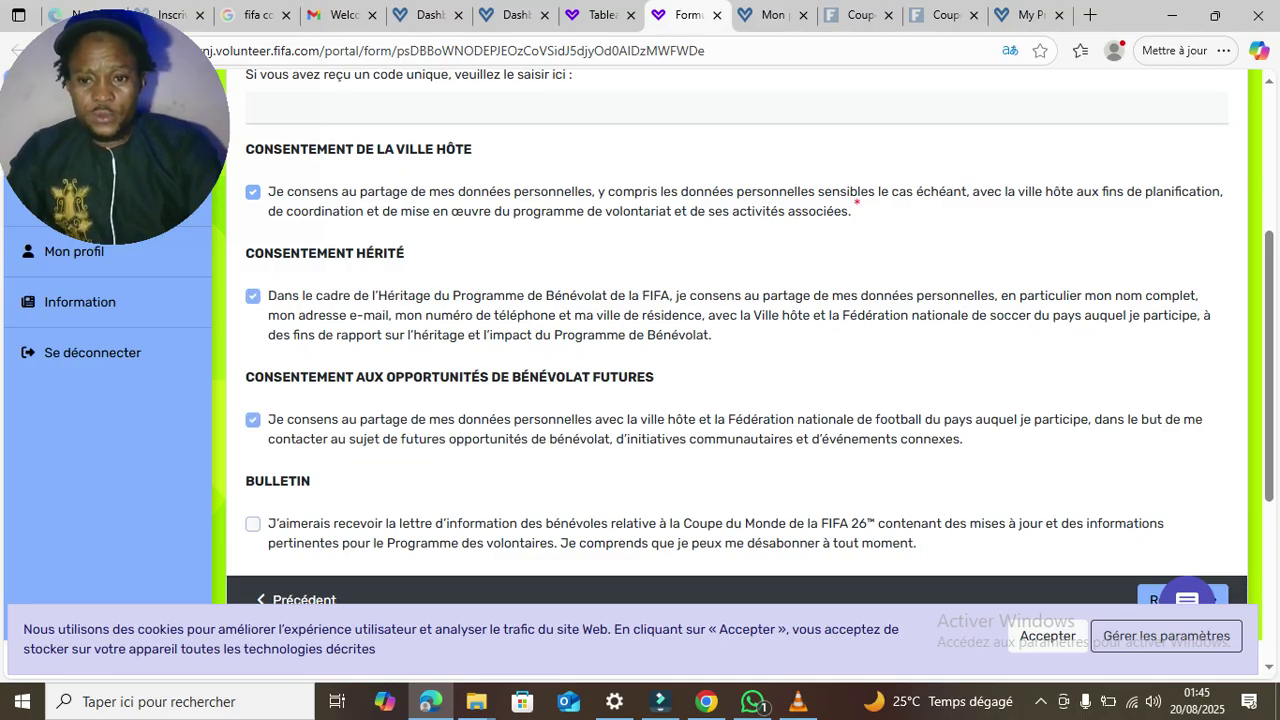
left_click(253, 524)
scroll(640, 370, "down", 4)
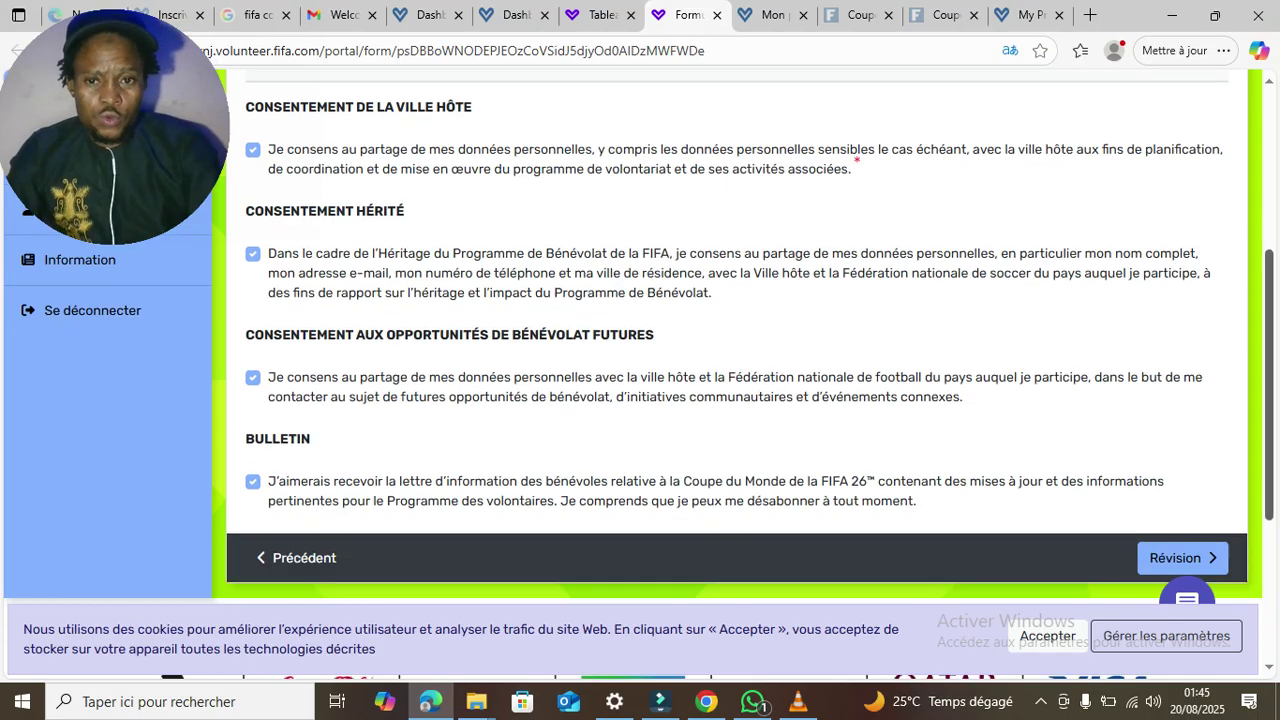
left_click(1183, 417)
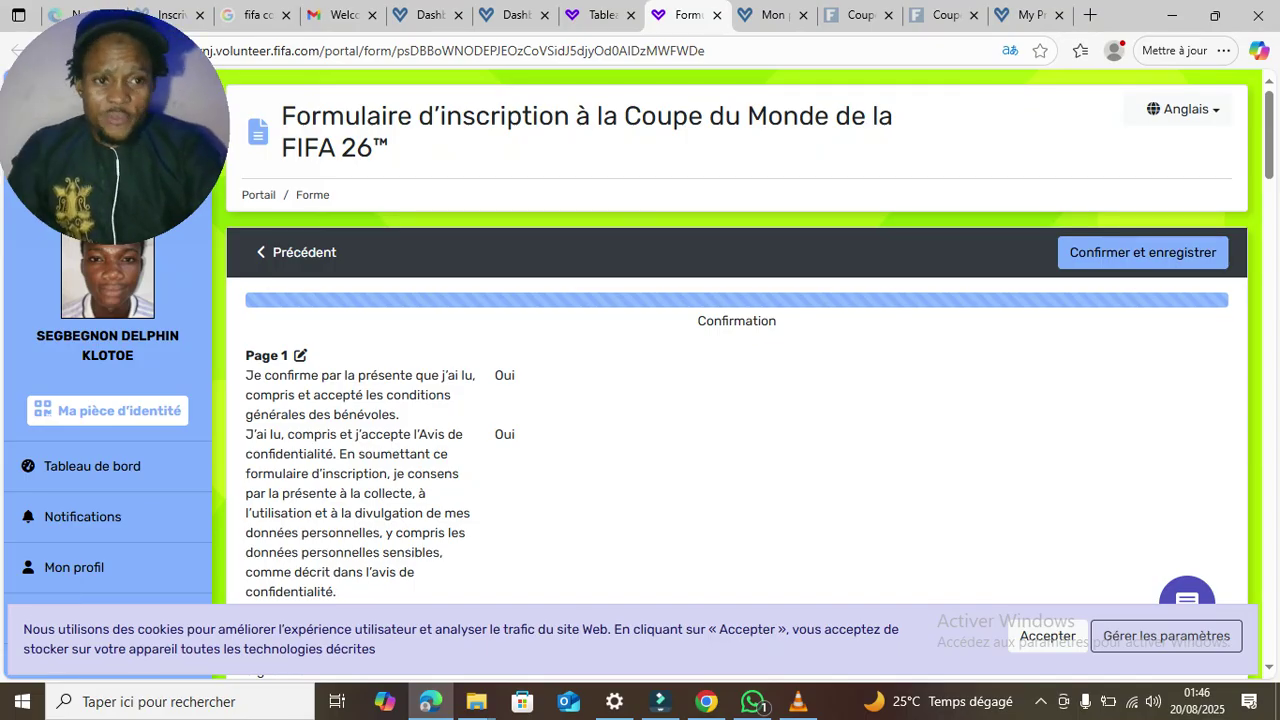
scroll(736, 400, "down", 3)
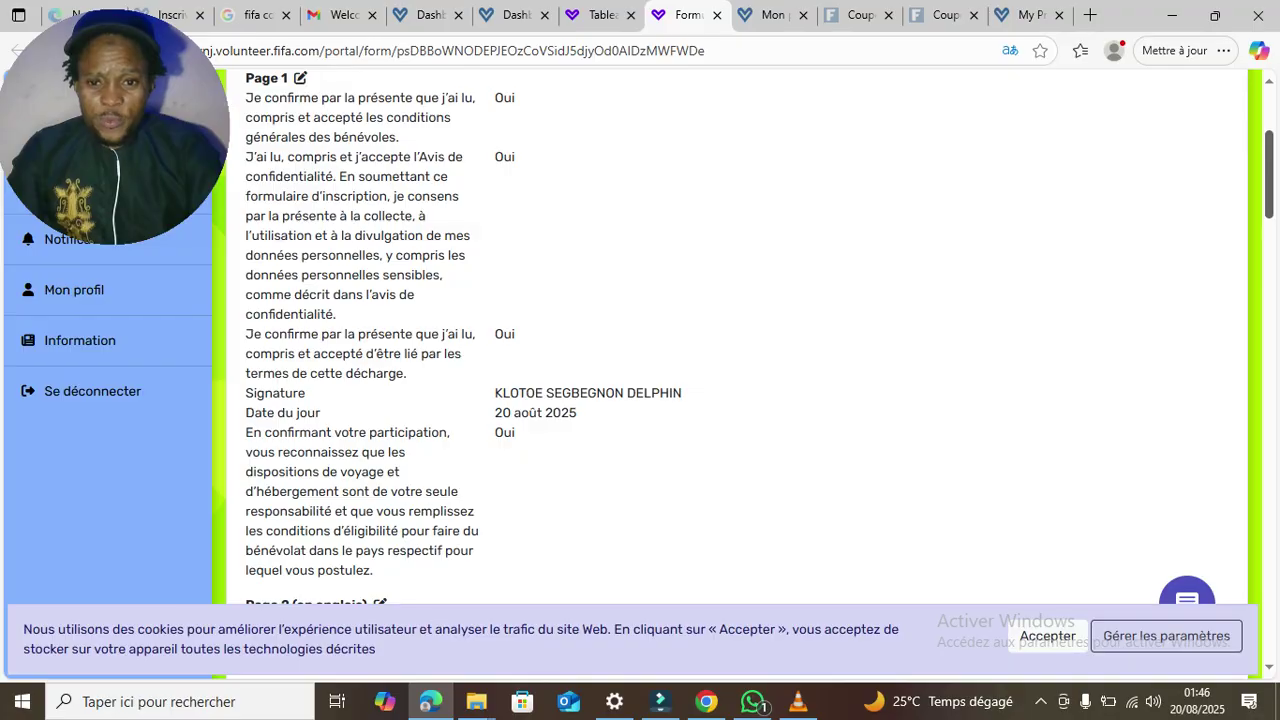
scroll(736, 400, "down", 1)
scroll(736, 400, "up", 5)
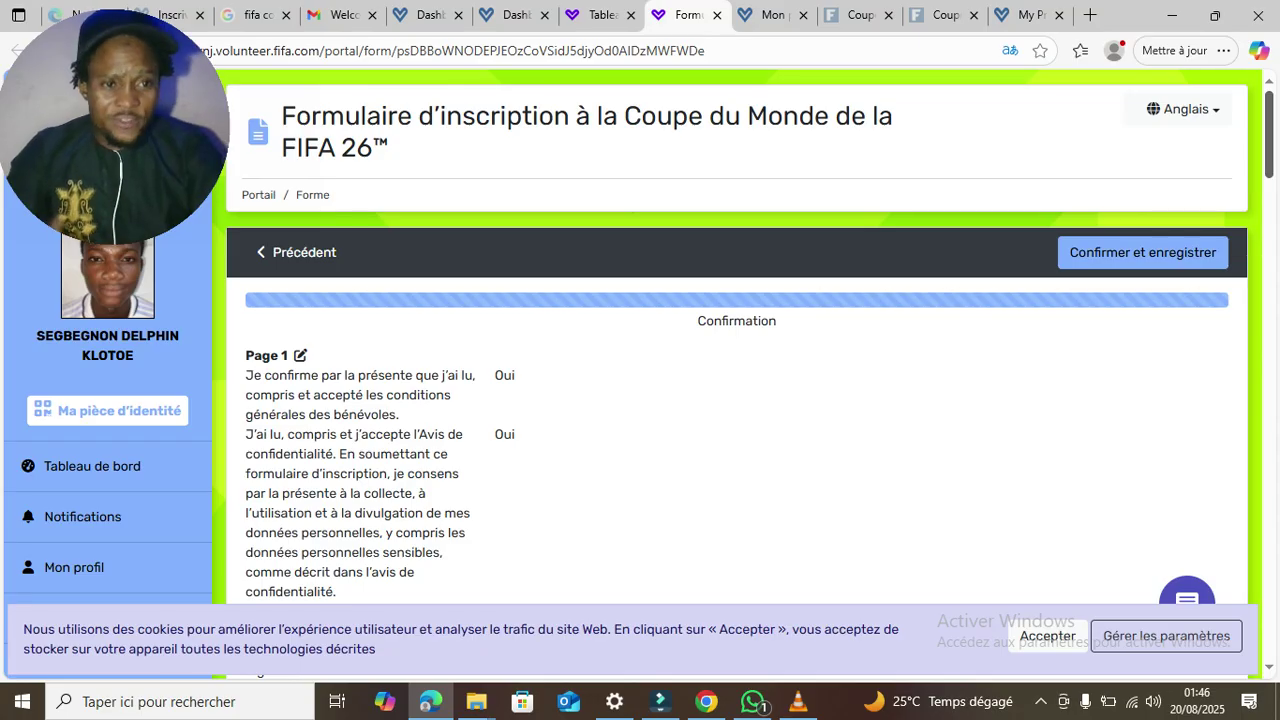
scroll(640, 380, "down", 5)
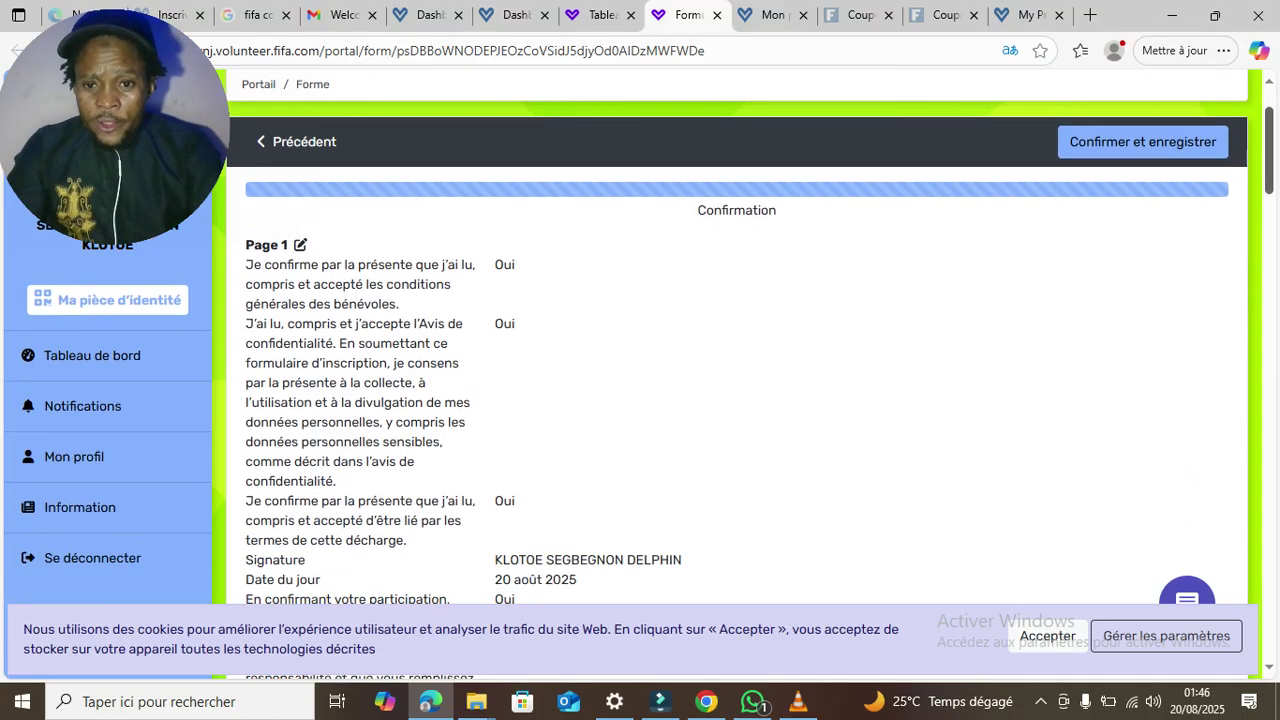
scroll(640, 380, "down", 3)
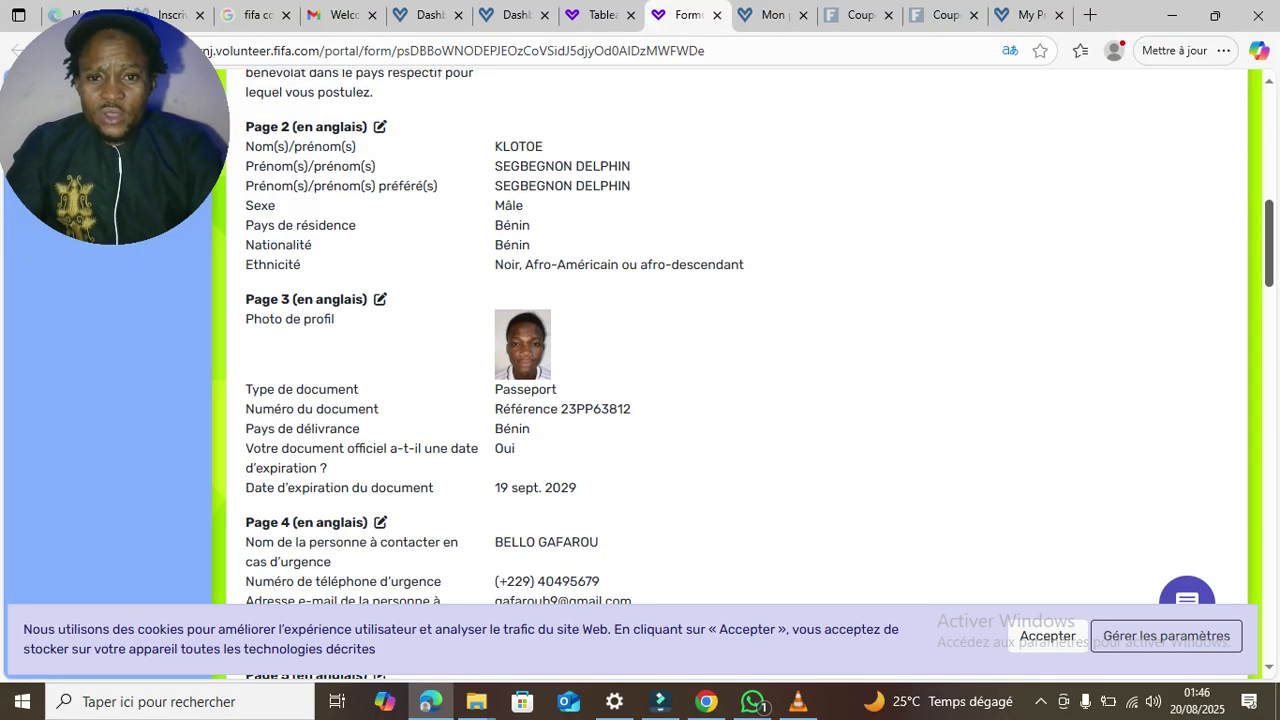
scroll(640, 380, "down", 1)
scroll(640, 380, "down", 4)
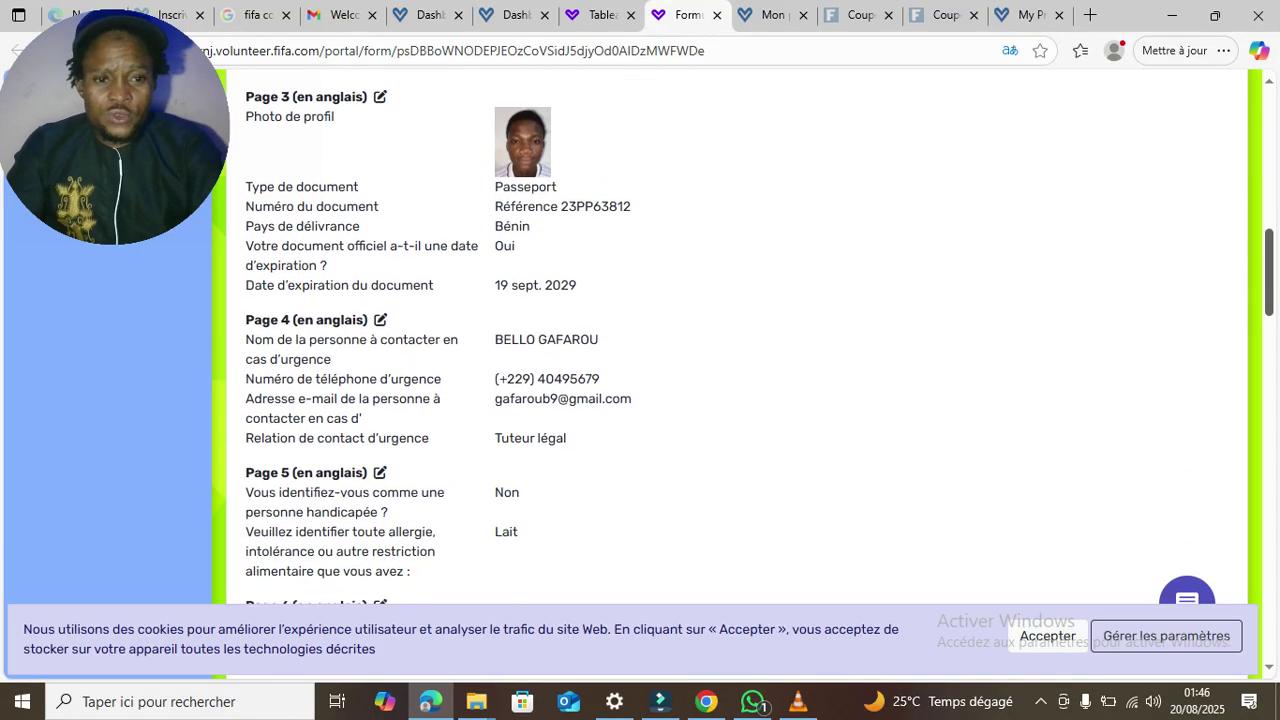
scroll(640, 380, "down", 1)
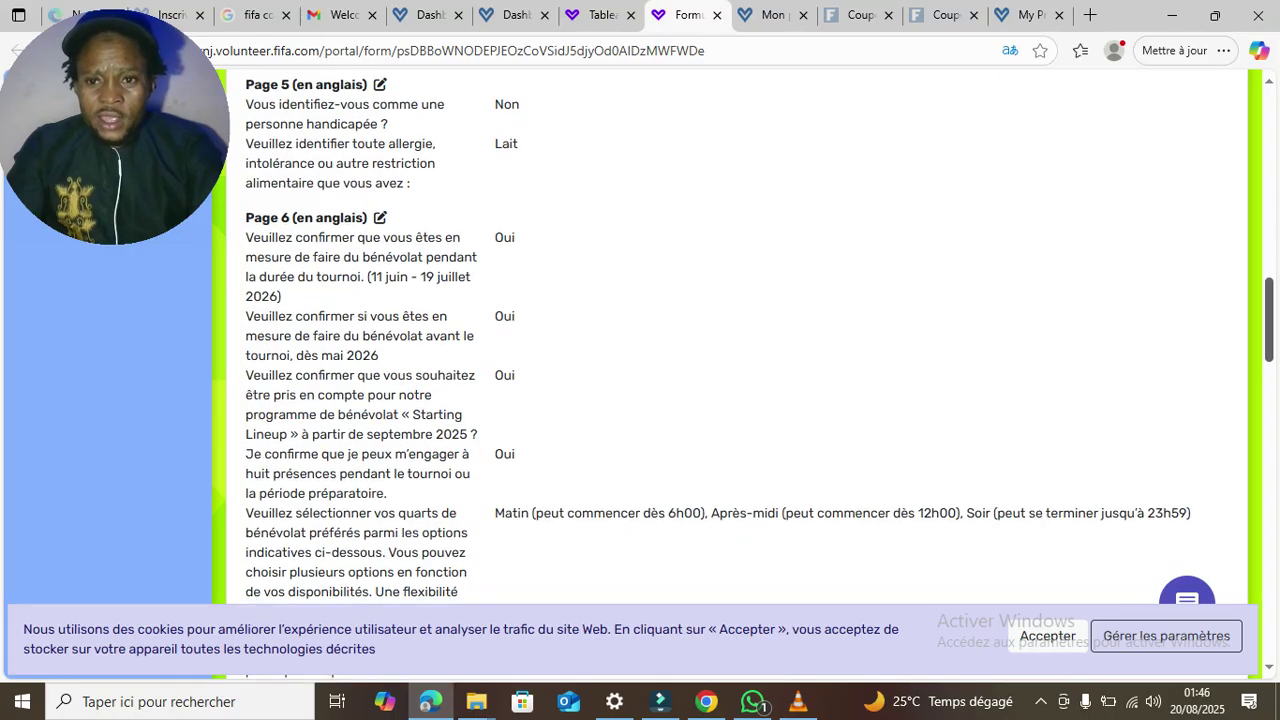
scroll(640, 380, "down", 4)
scroll(640, 380, "down", 8)
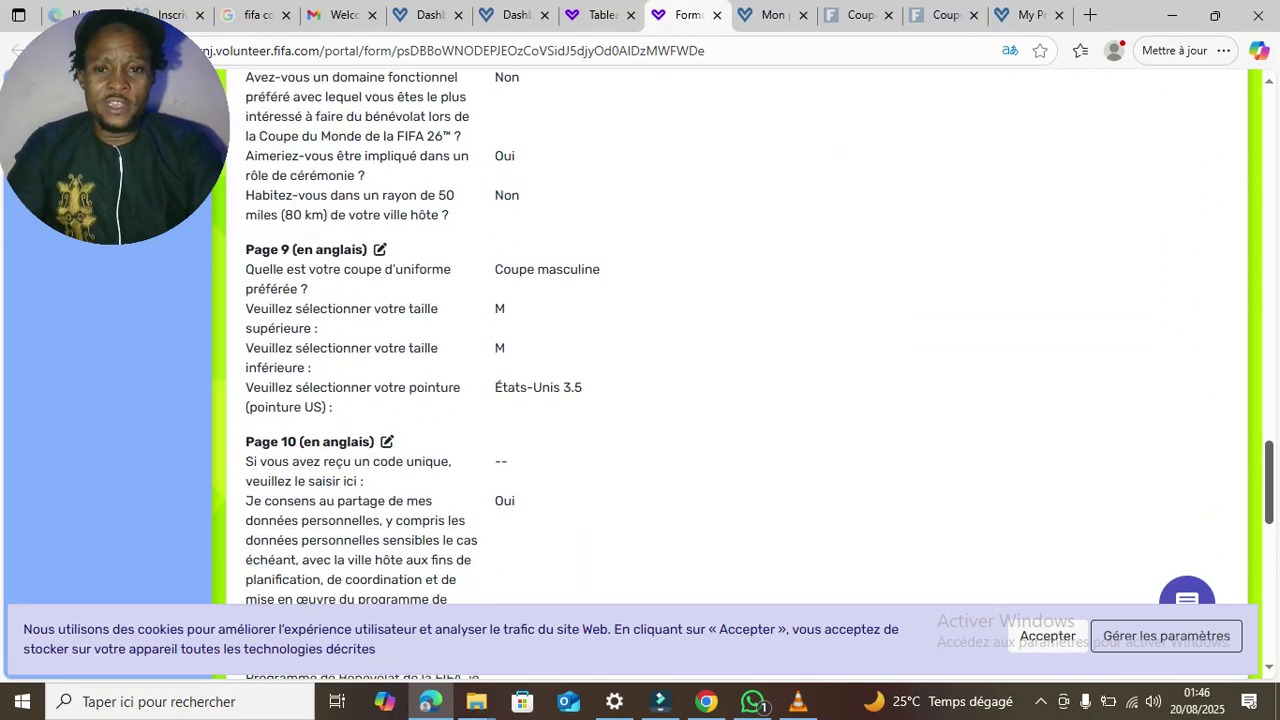
scroll(640, 380, "down", 7)
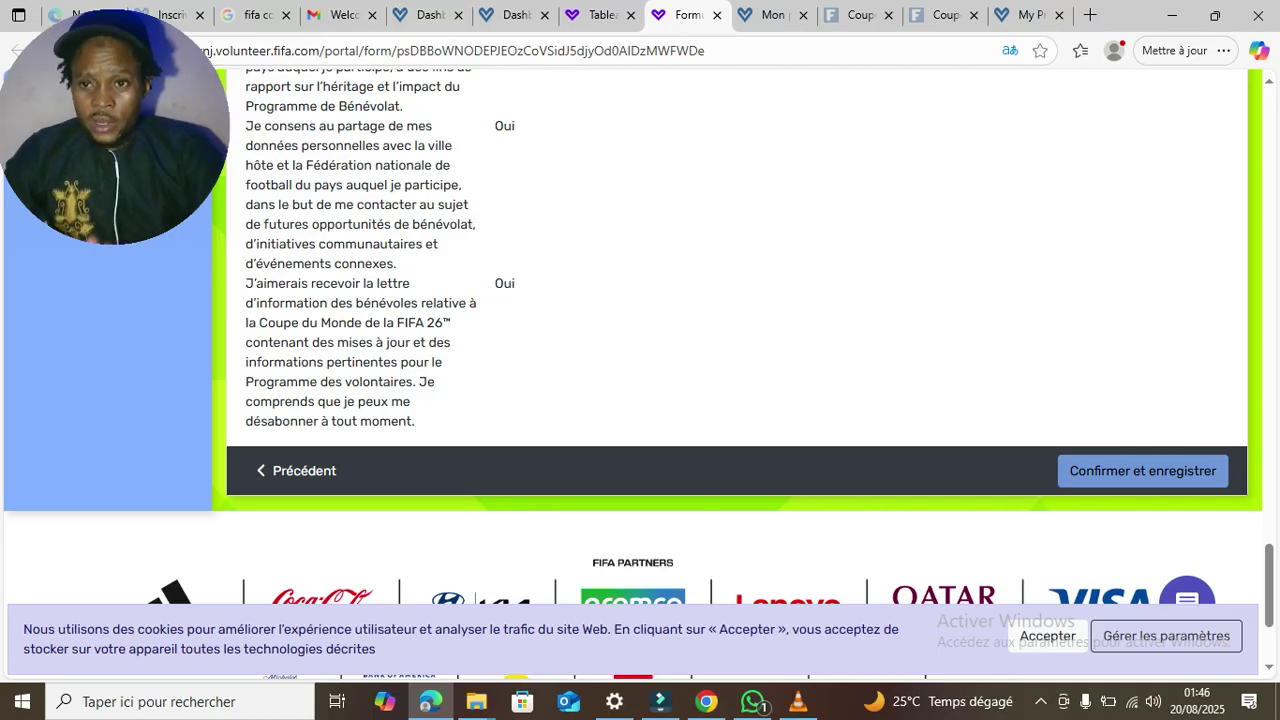
- Submit with Confirmer et enregistrer, select the thank-you text, then view the FIFA welcome email in Gmail
left_click(1142, 470)
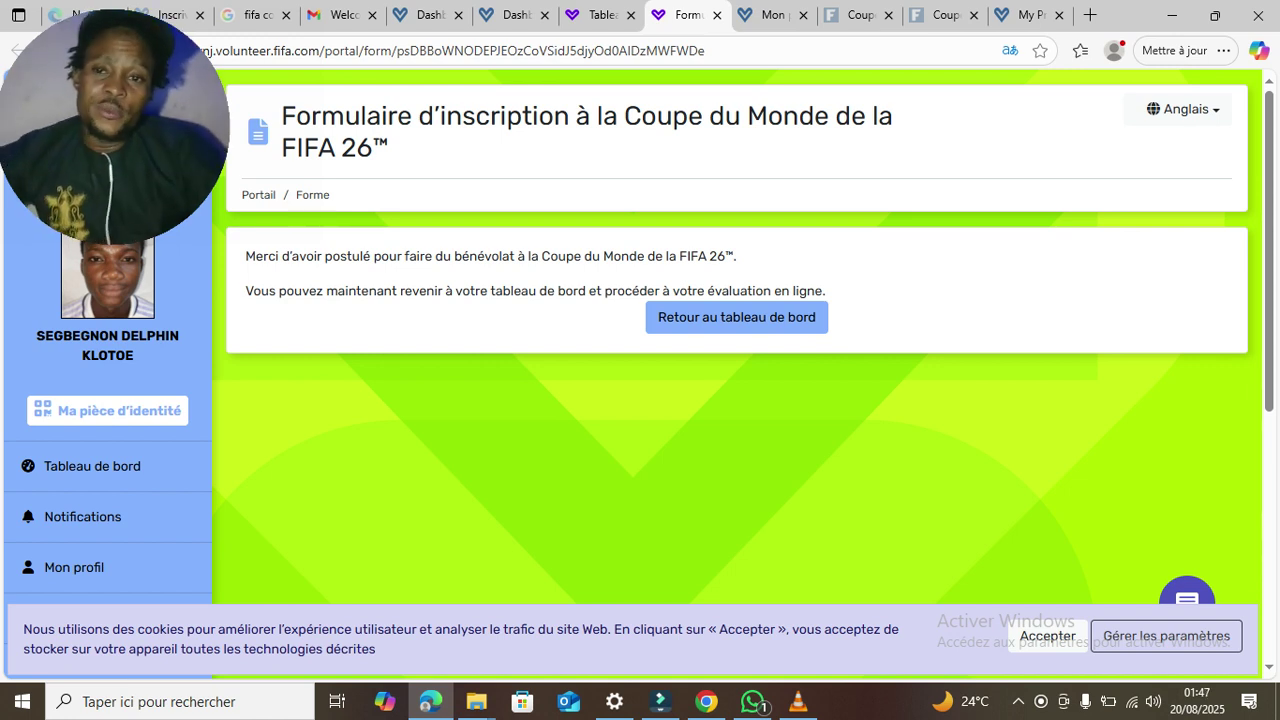
left_click_drag(738, 257, 245, 257)
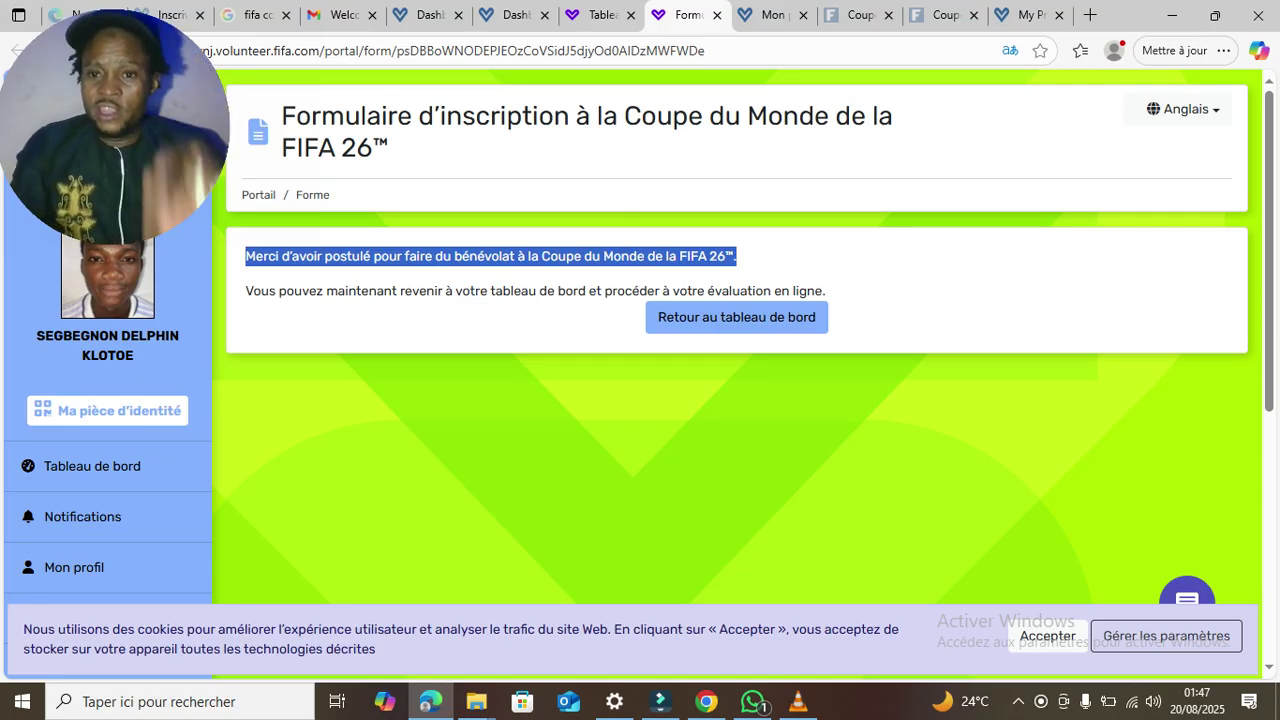
triple_click(536, 291)
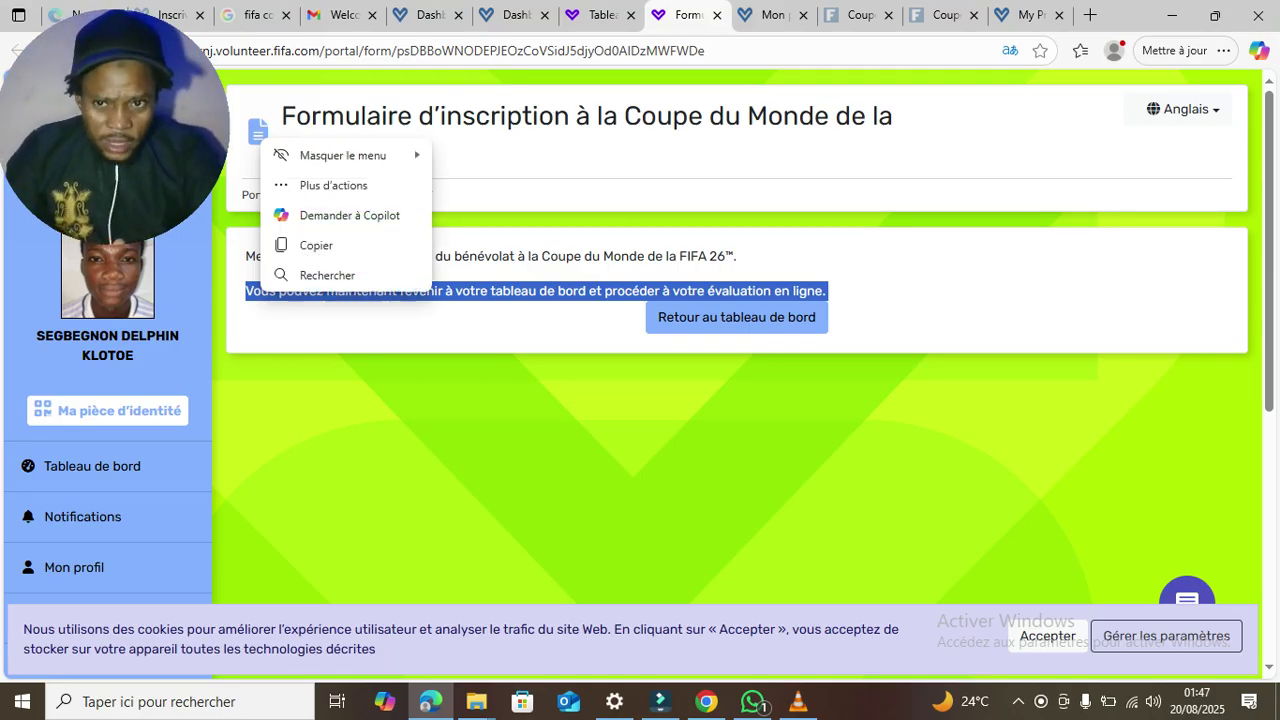
left_click(340, 15)
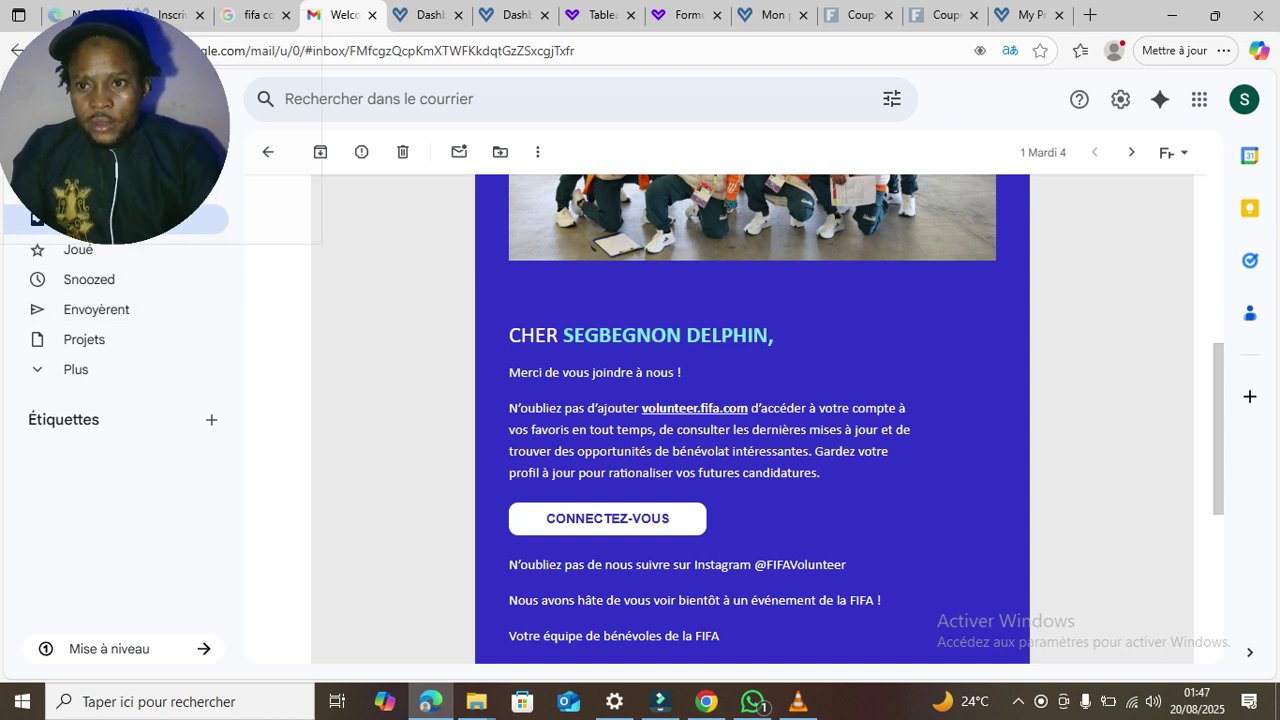
- Open the volunteer-journey, assessment and host-city FIFA emails, returning to the inbox after each
left_click_drag(115, 127, 394, 155)
left_click(122, 219)
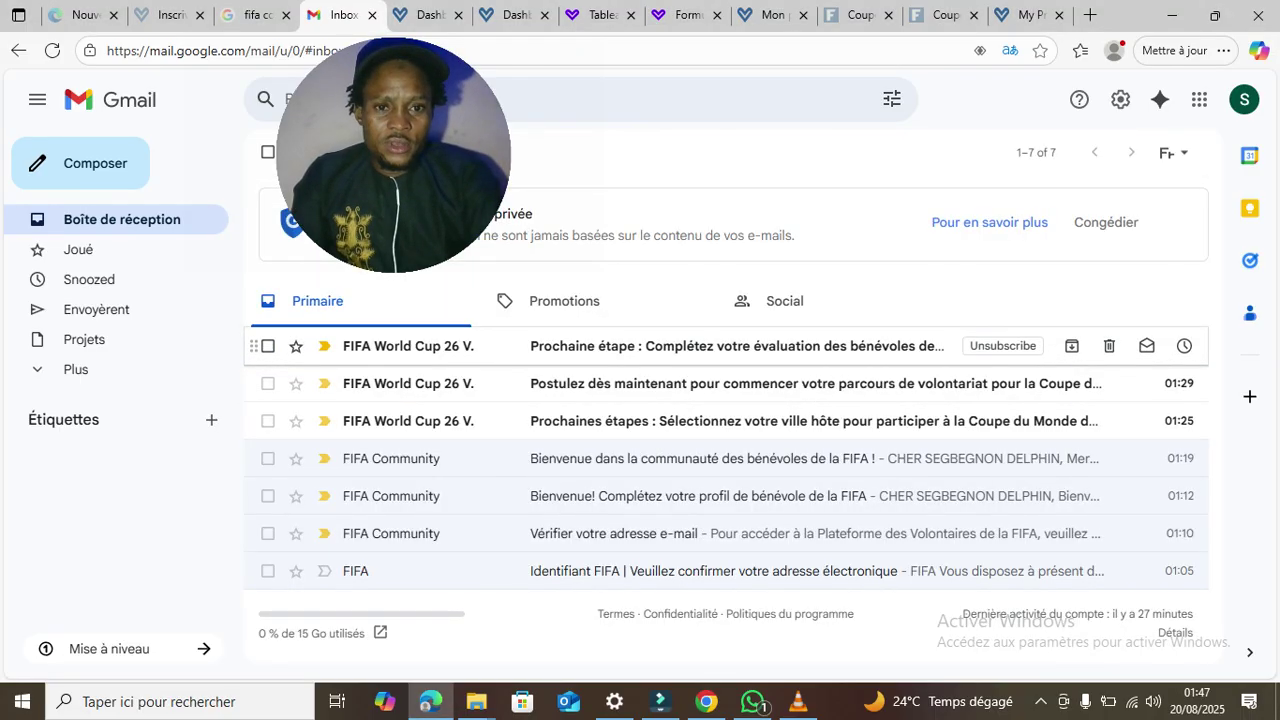
left_click(738, 384)
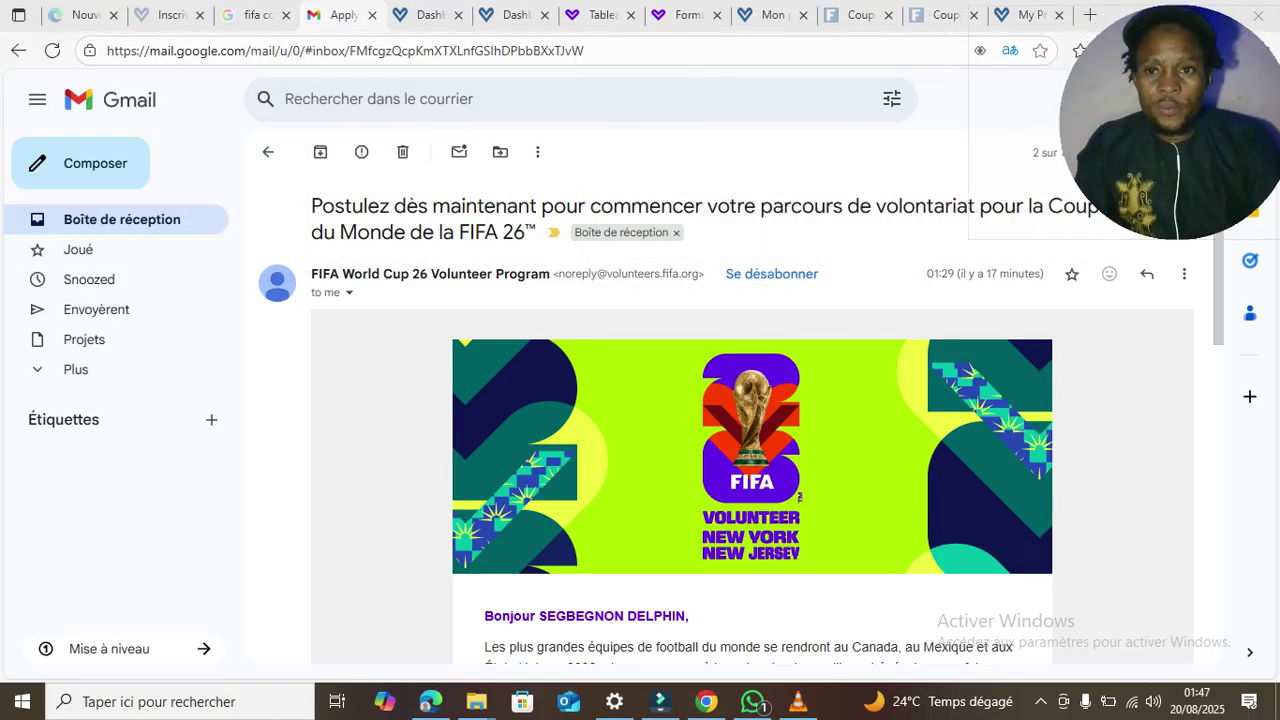
left_click(121, 220)
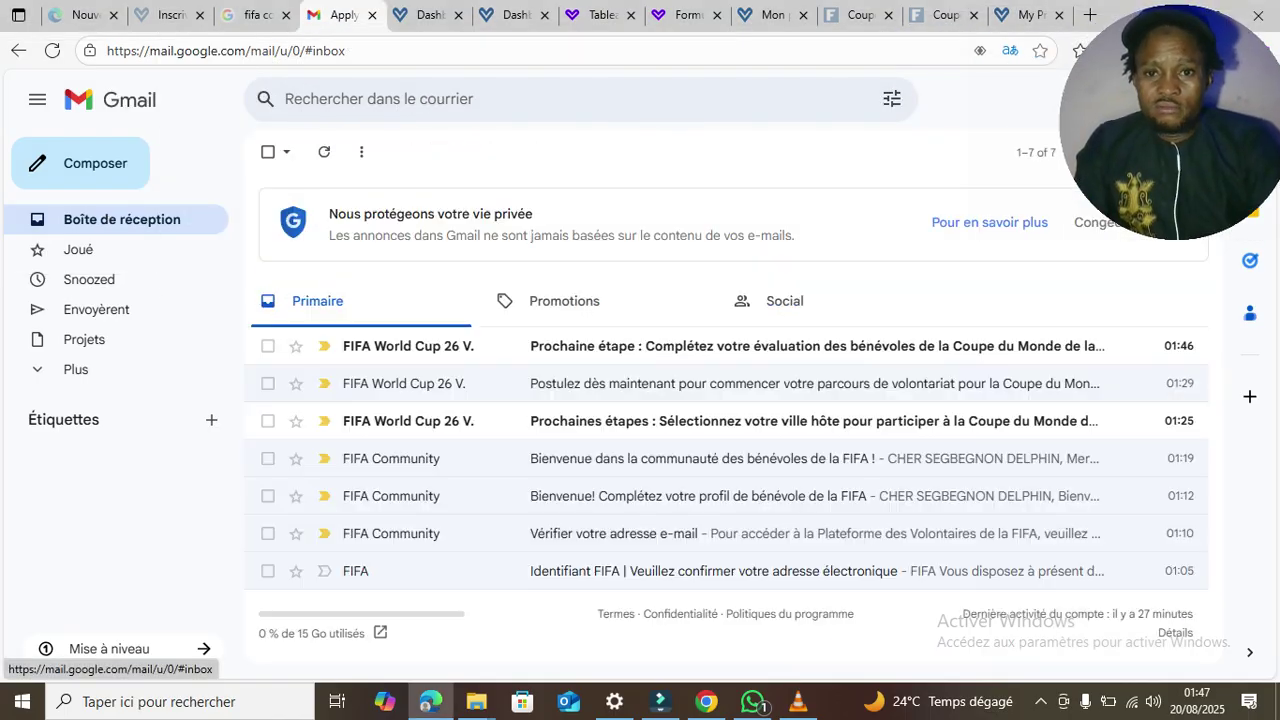
left_click(700, 346)
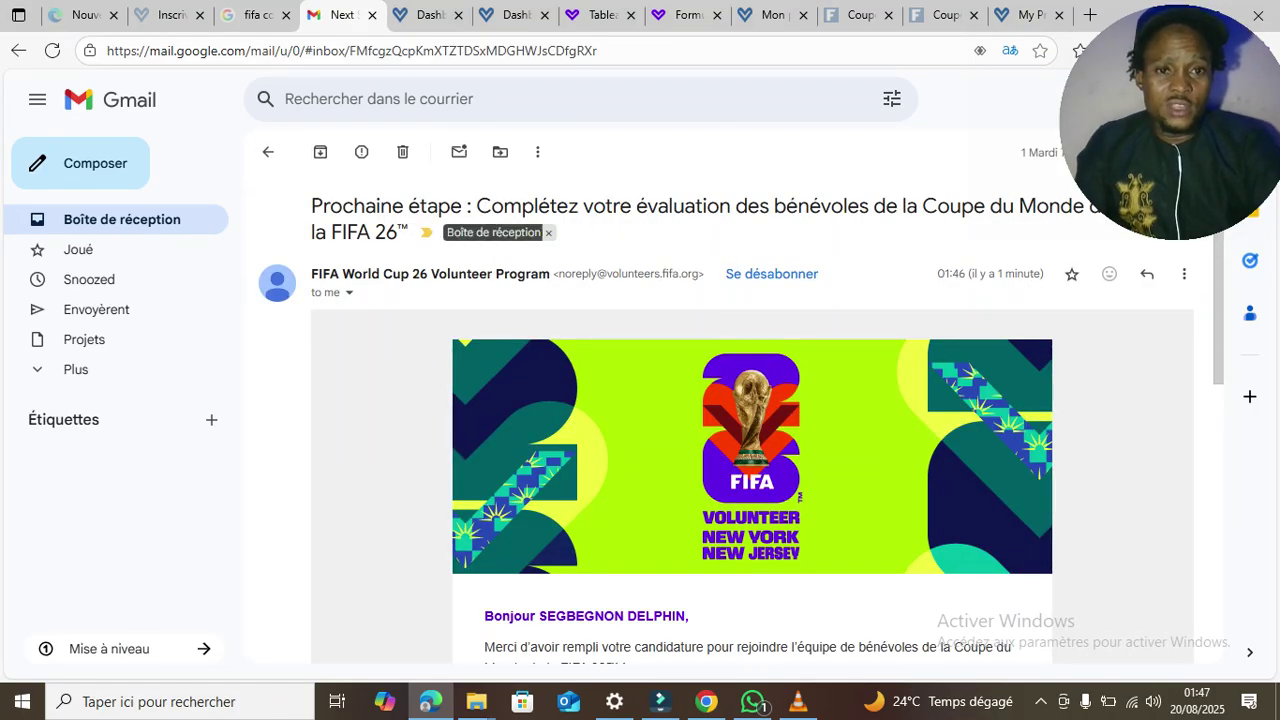
left_click(121, 220)
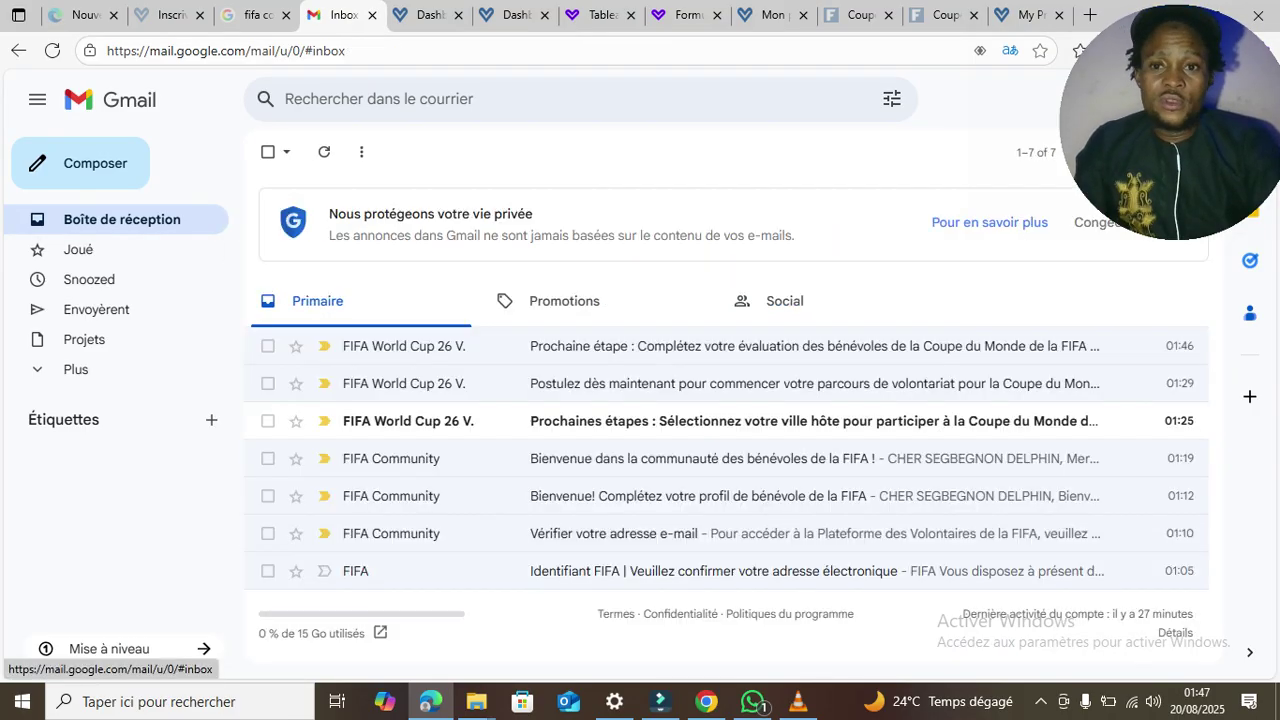
left_click(700, 421)
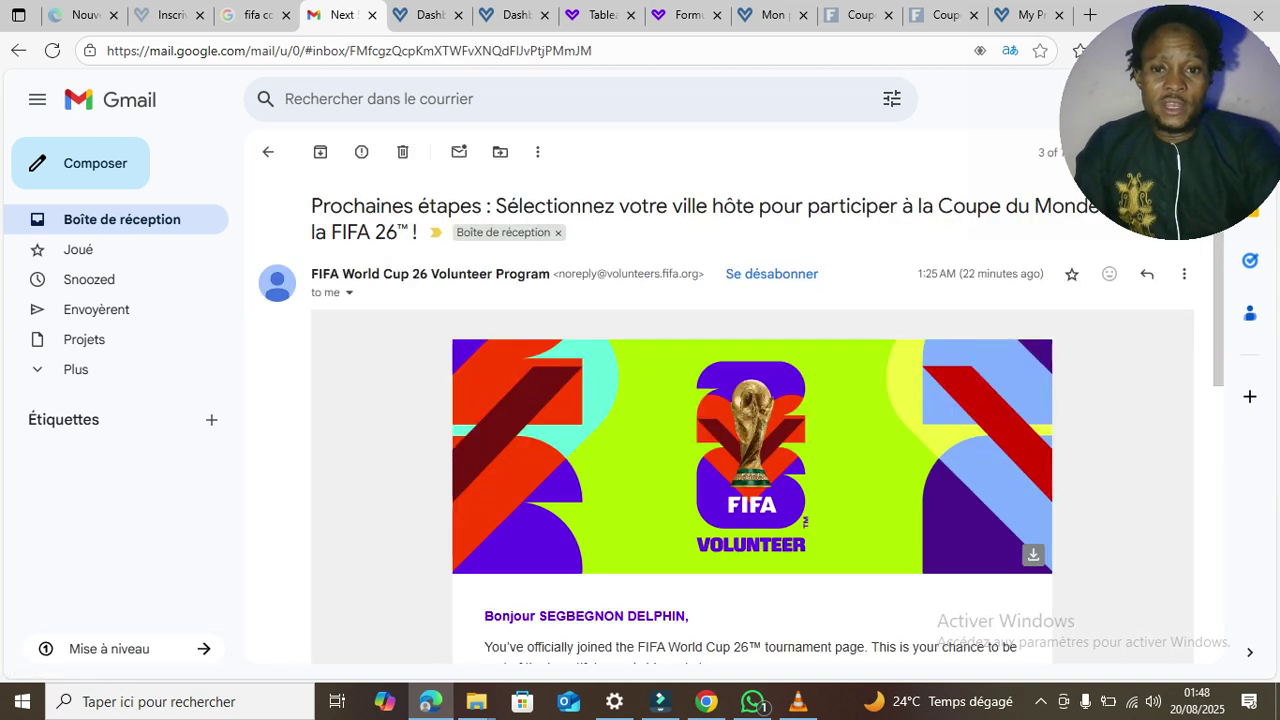
left_click(121, 220)
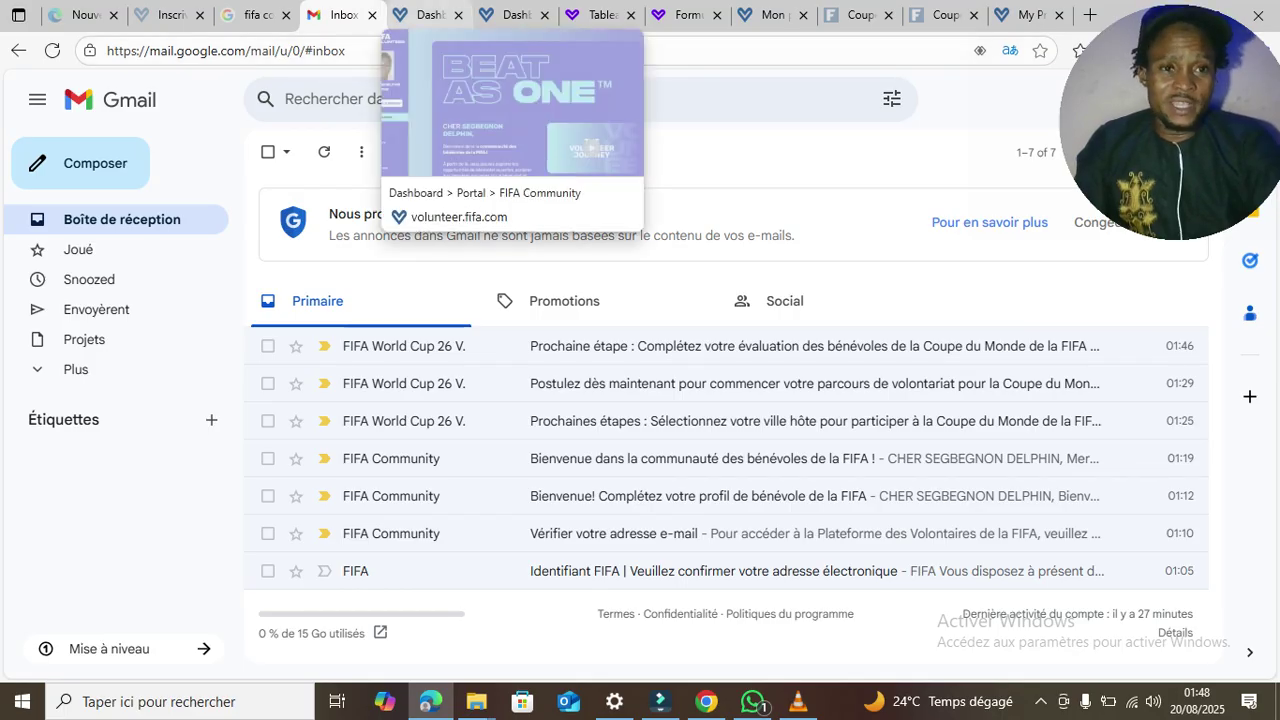
- Step past the volunteer dashboard tabs back to the World Cup 26 thank-you page and clear the selection
left_click(425, 15)
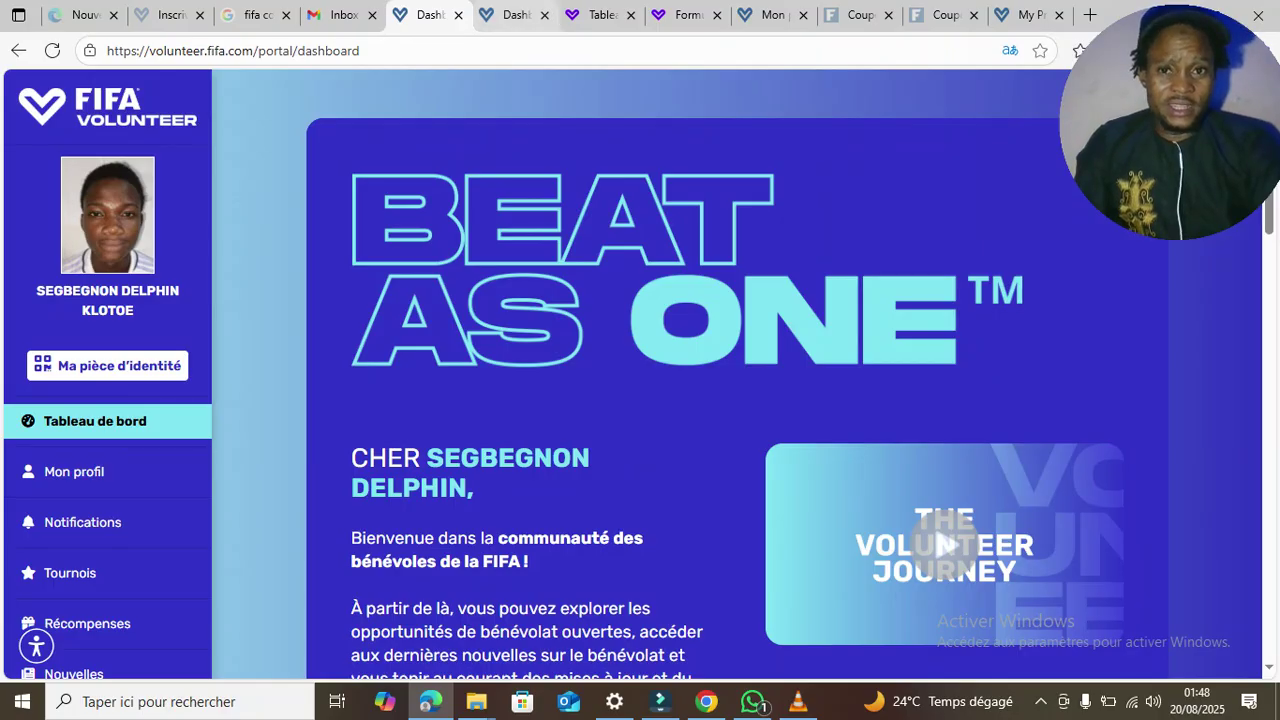
left_click(515, 15)
left_click(602, 15)
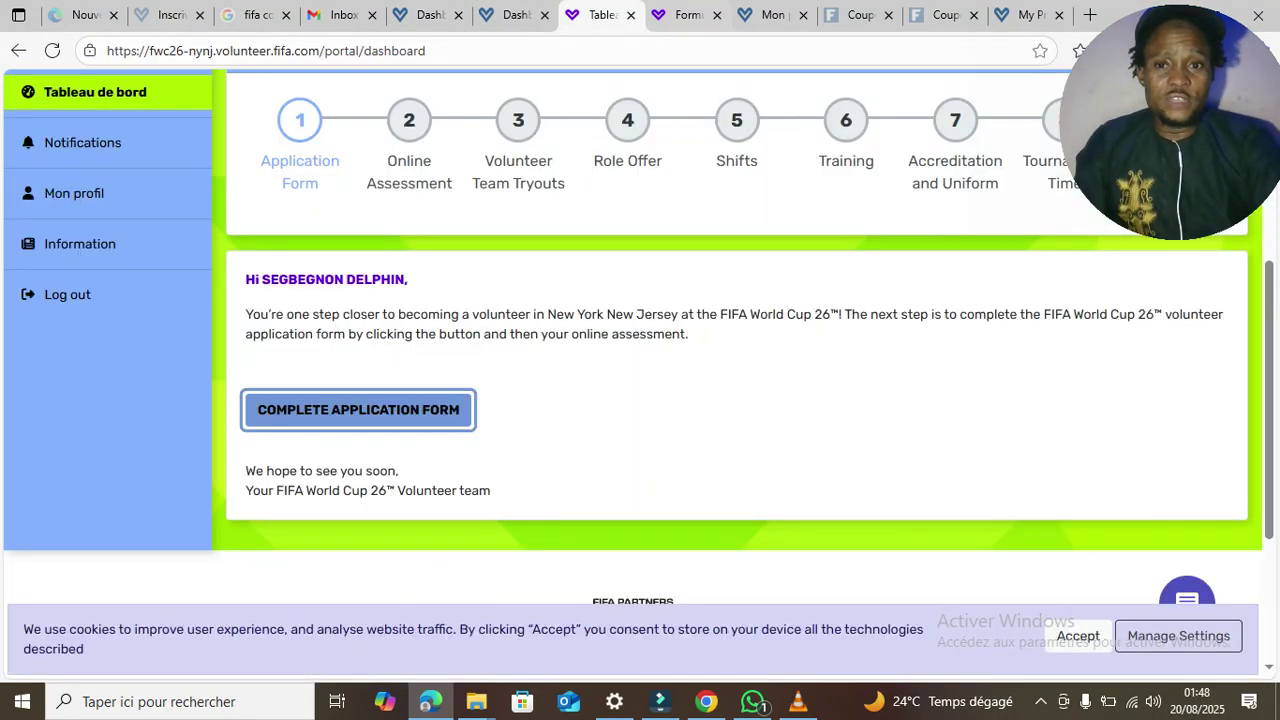
left_click(685, 15)
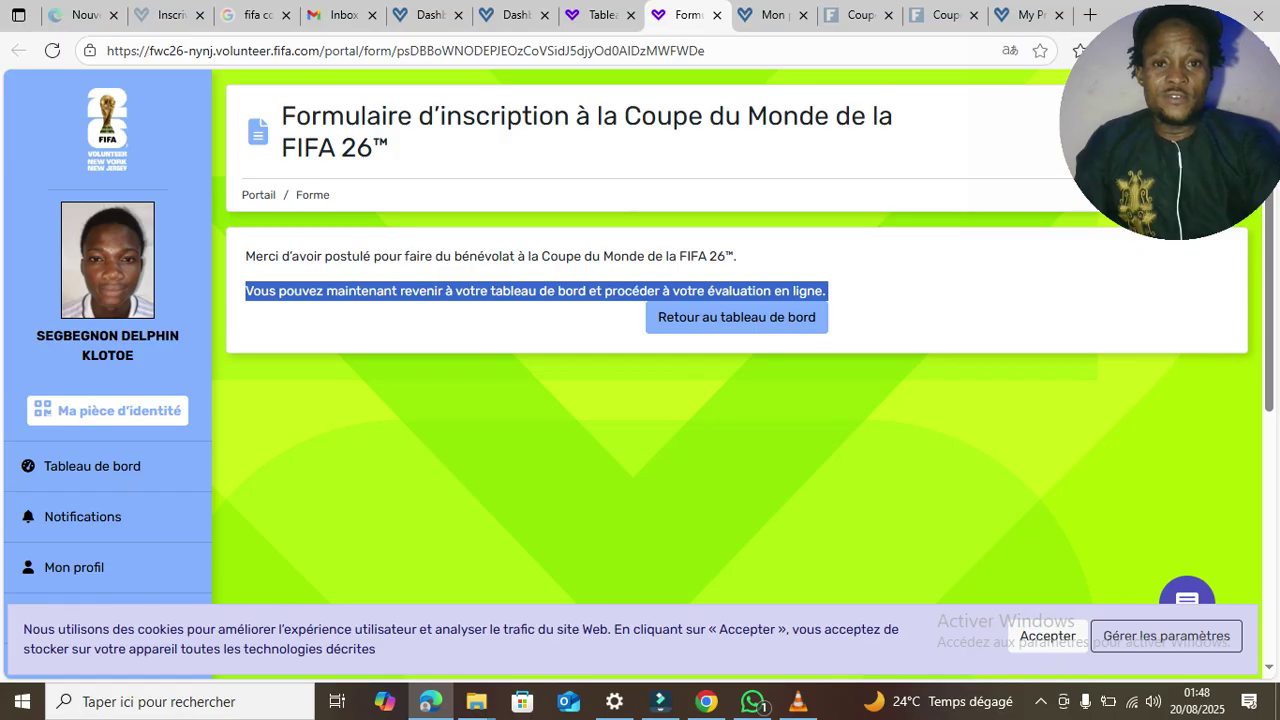
left_click(828, 291)
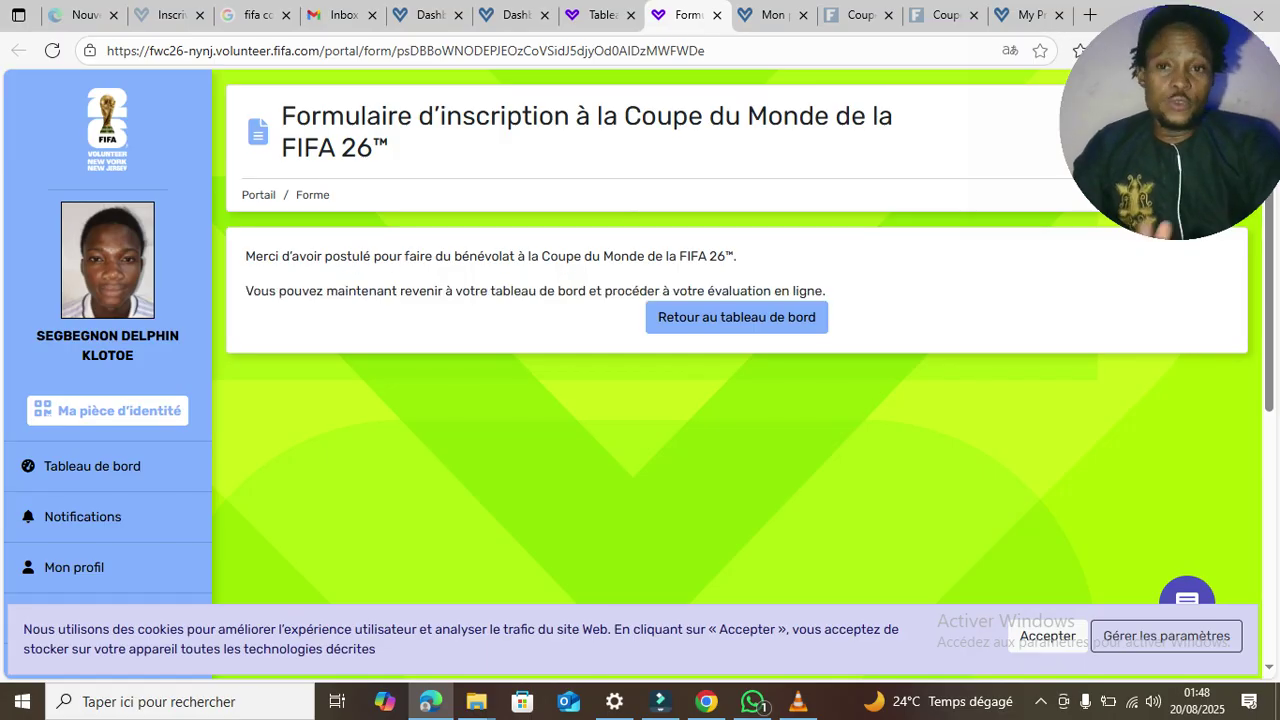